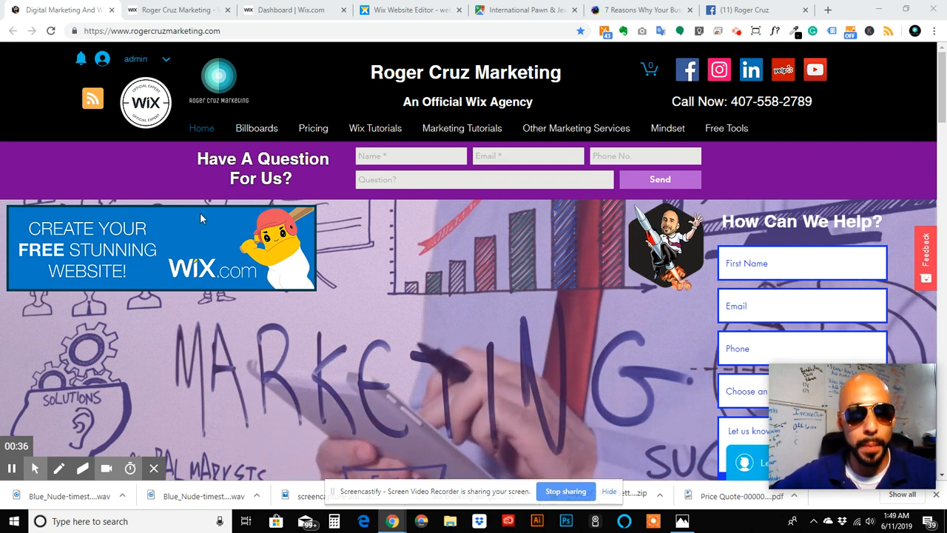
View the page behind the free Wix website banner, and examine the posts on the site's Wix Tutorials page.
click(159, 259)
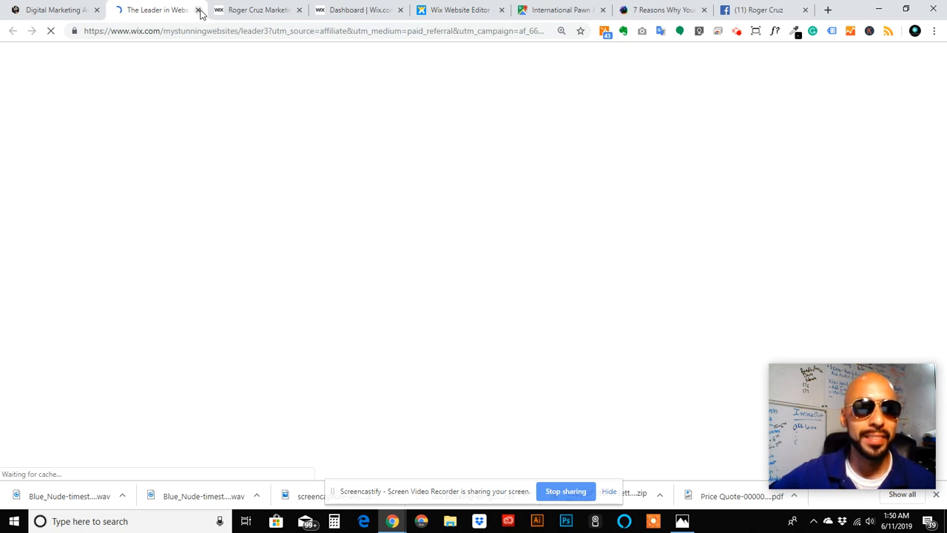
key(ctrl+w)
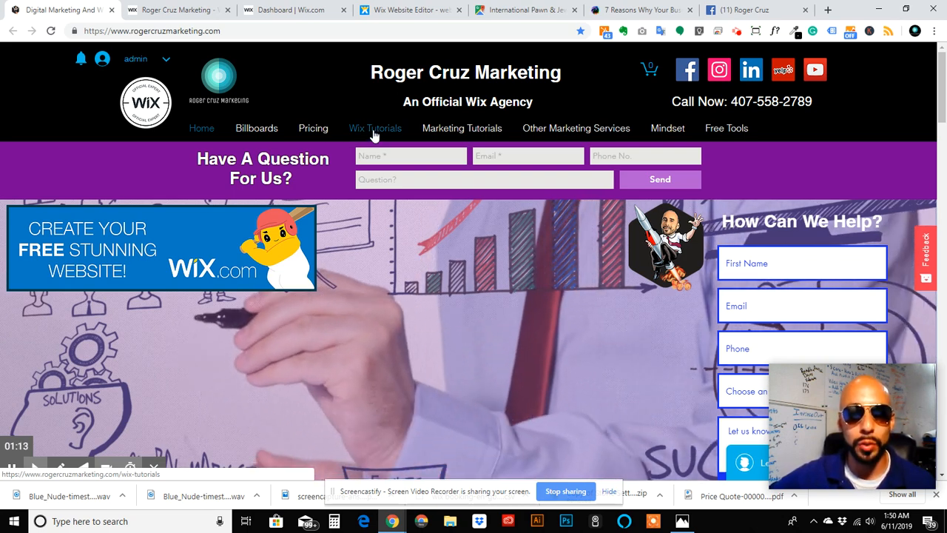
click(374, 132)
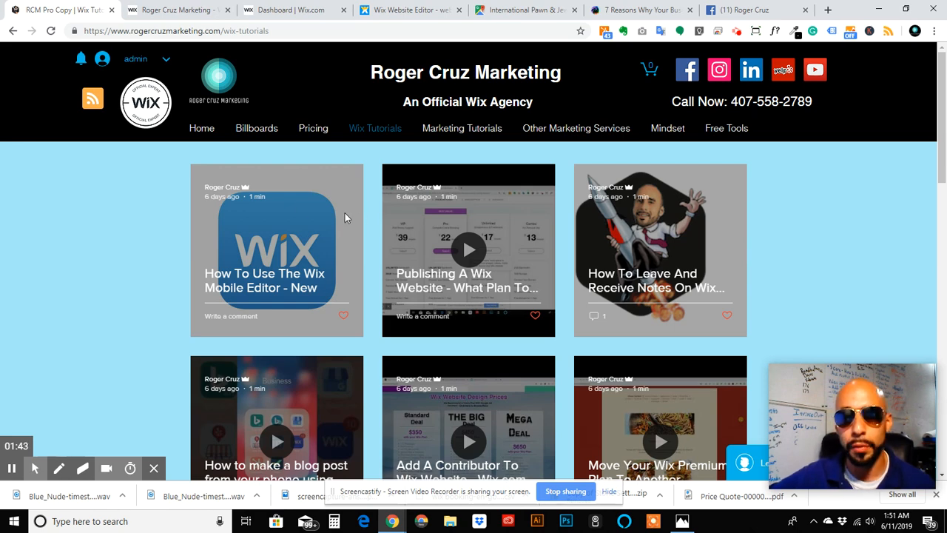
scroll(352, 178, down, 4)
scroll(357, 198, up, 3)
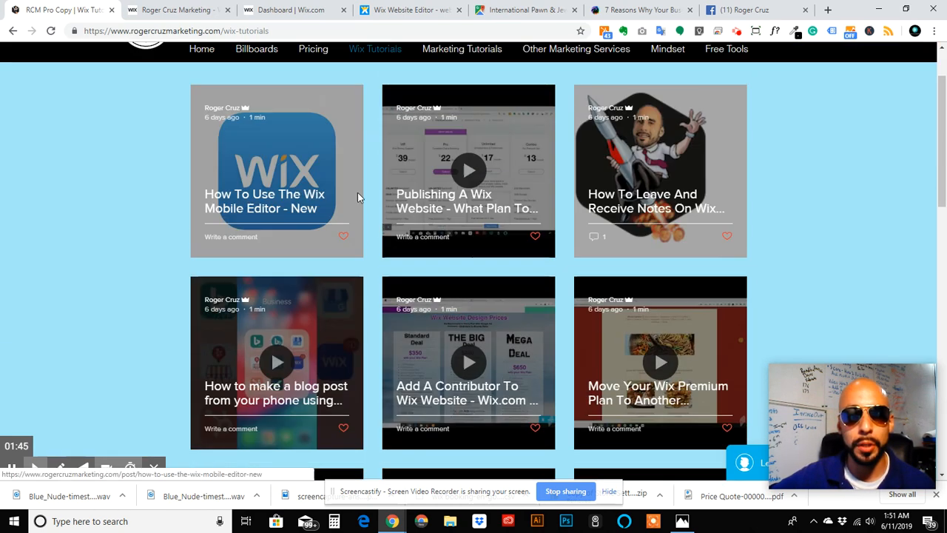
scroll(357, 198, up, 1)
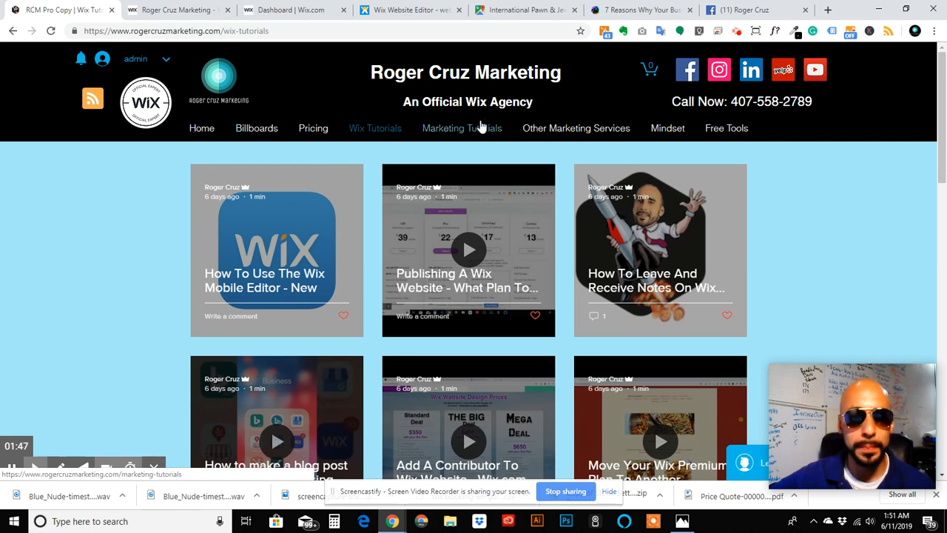
View the Marketing Tutorials page and examine the posts on the Business Mindset Lessons page.
click(475, 132)
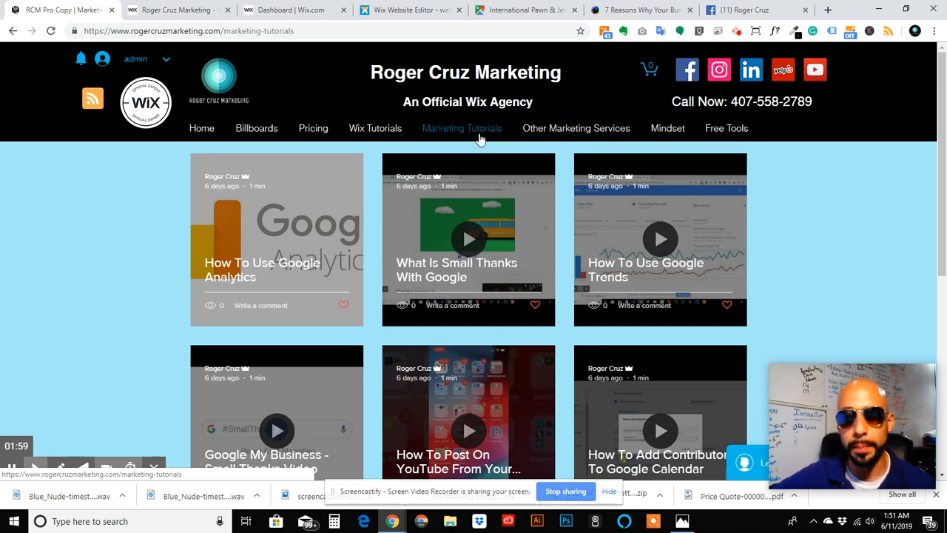
mouse_move(663, 130)
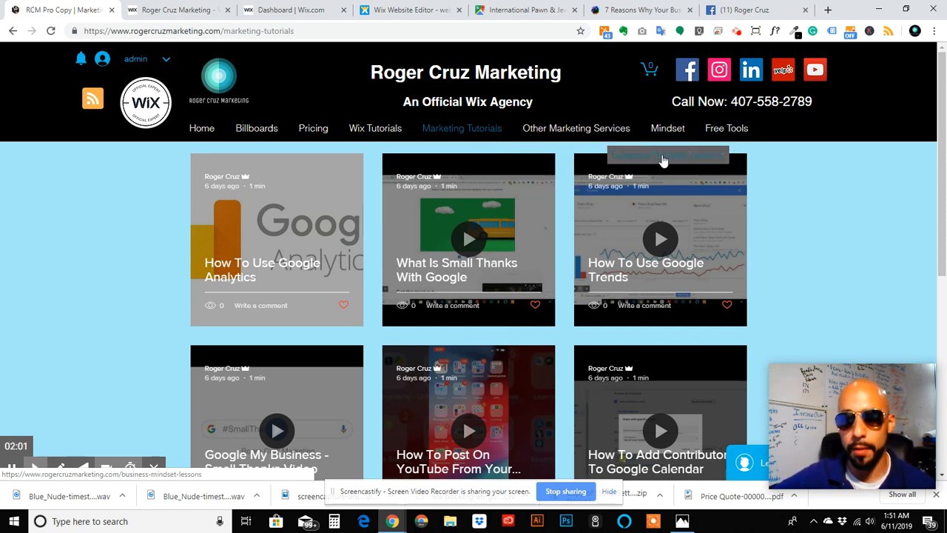
click(668, 155)
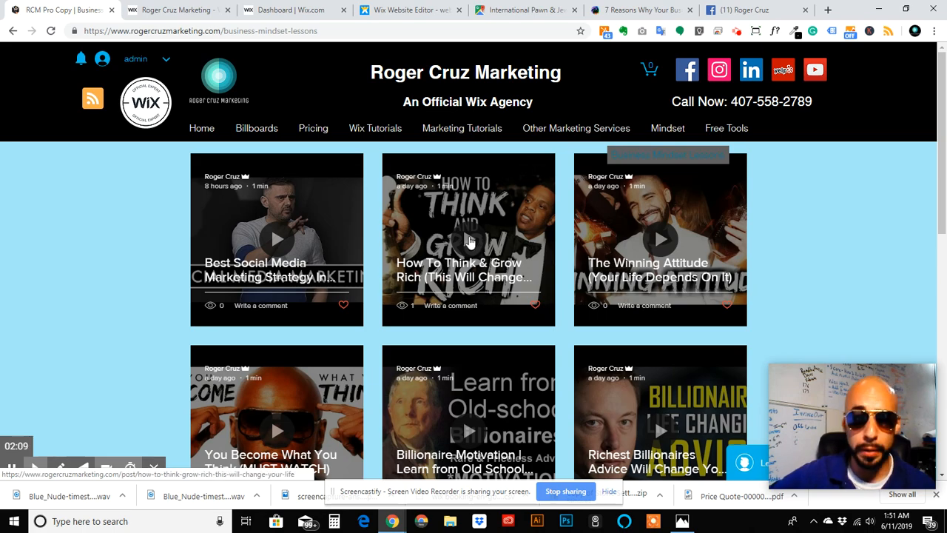
scroll(470, 243, down, 7)
scroll(470, 243, up, 8)
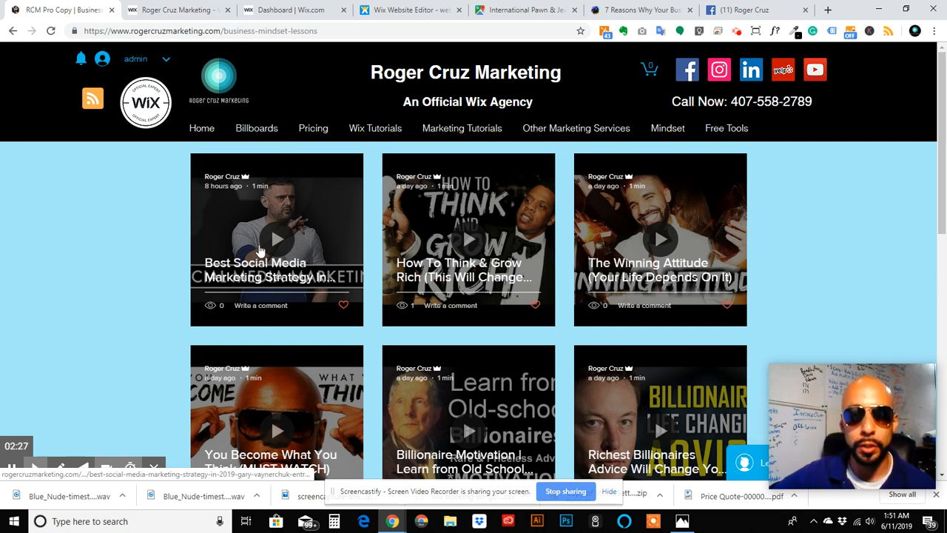
Switch to the agency's Wix Arena profile and examine its portfolio sites and About Me section.
click(193, 10)
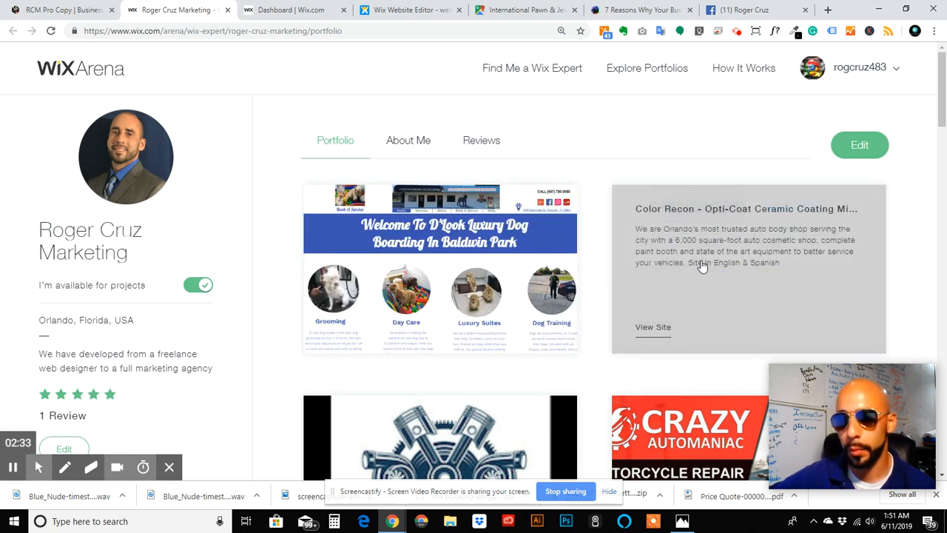
scroll(702, 267, down, 5)
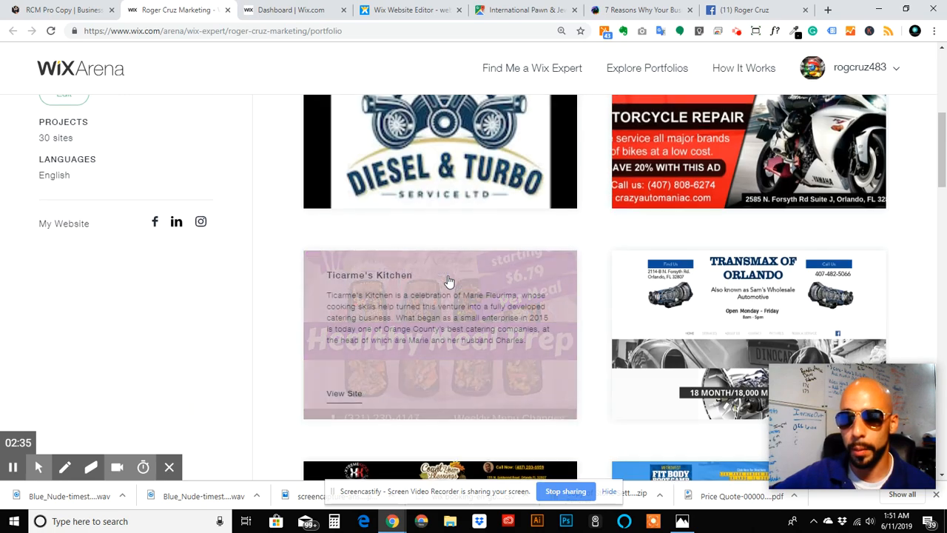
scroll(614, 197, down, 2)
scroll(431, 226, down, 2)
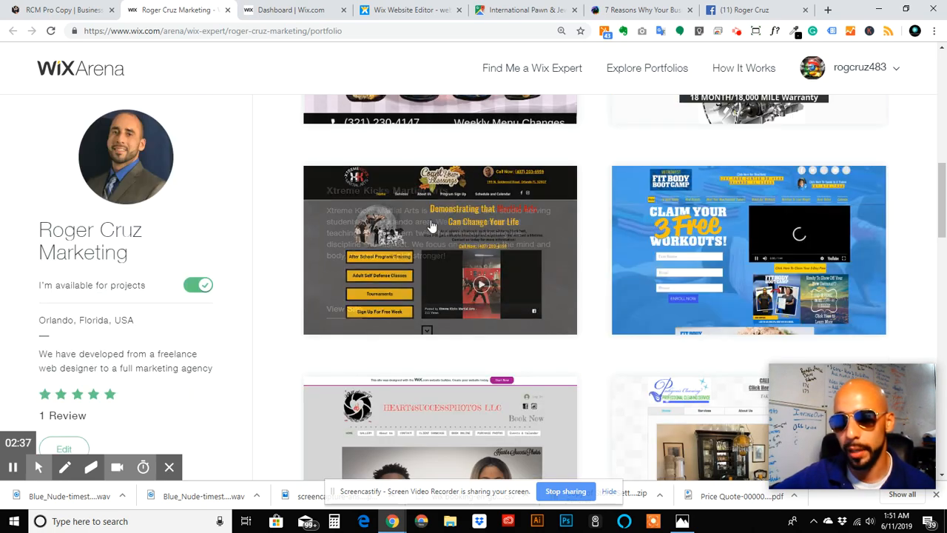
scroll(430, 251, down, 2)
scroll(385, 281, down, 3)
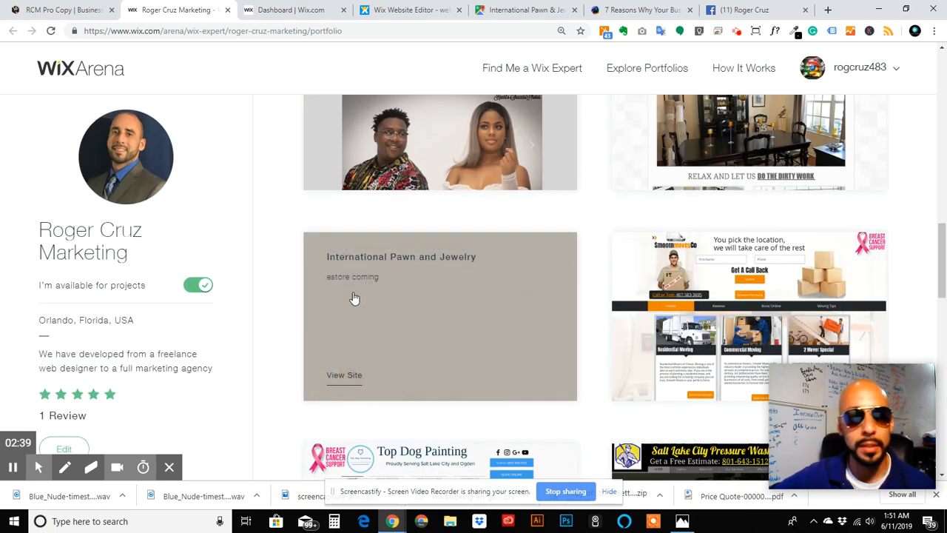
scroll(362, 146, up, 15)
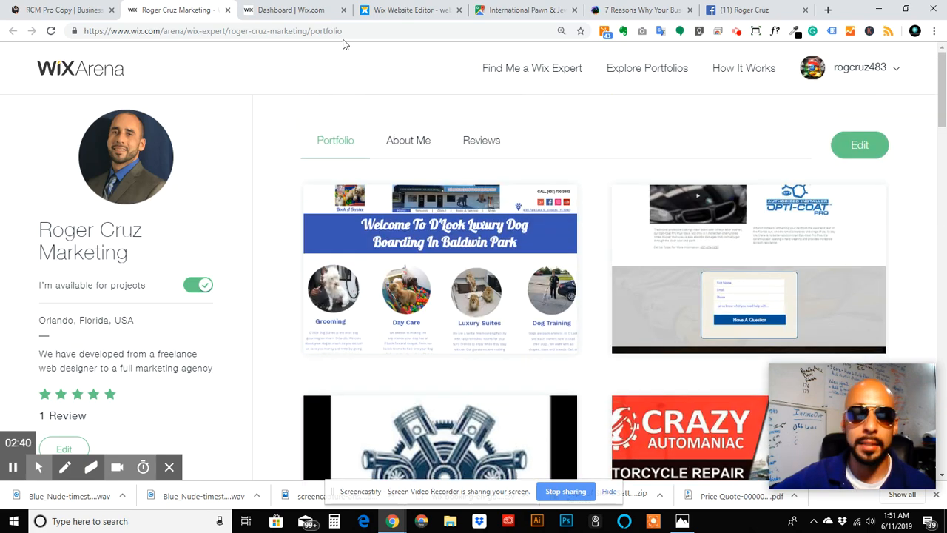
click(411, 142)
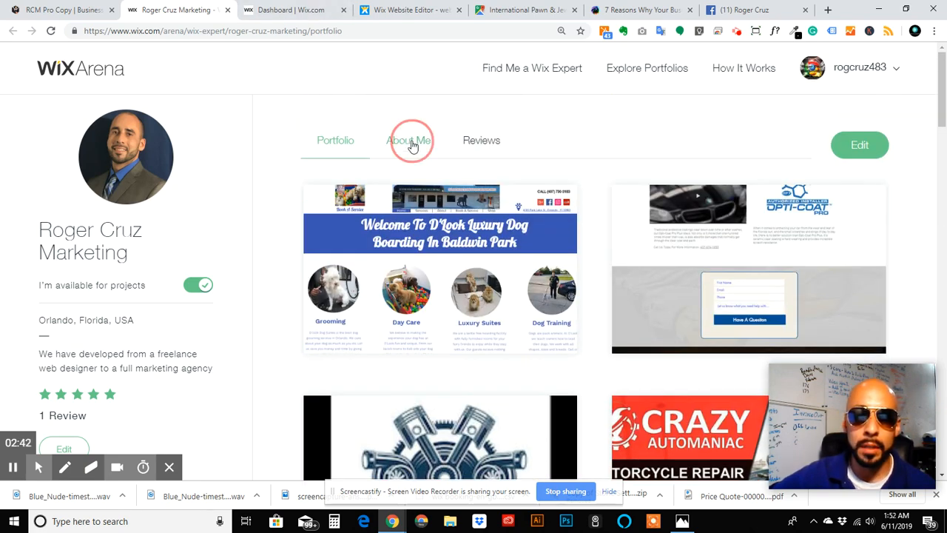
Switch to the RCM Pro Copy site's Wix dashboard and view the available site actions.
click(311, 9)
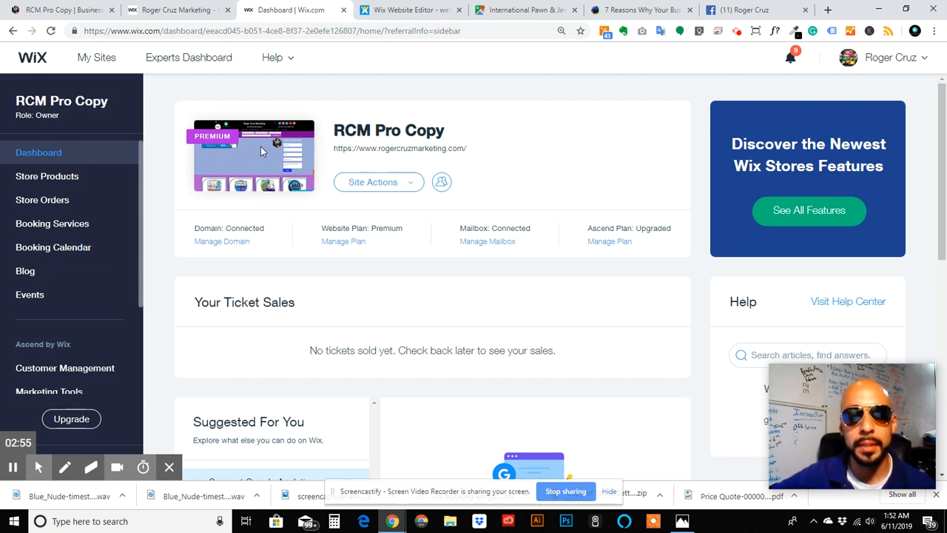
click(364, 184)
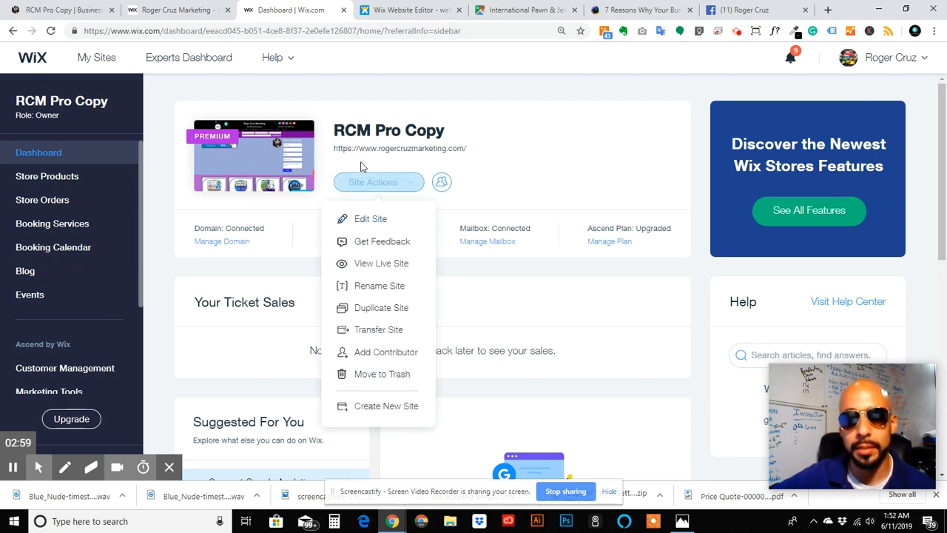
In the Wix website editor, search the Wix App Market for "blog" and examine the listed apps.
click(407, 10)
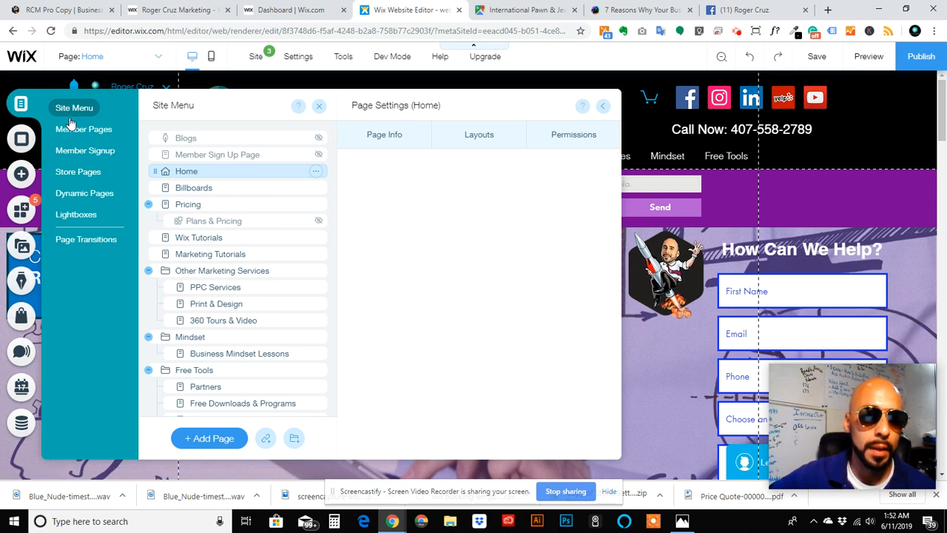
click(21, 209)
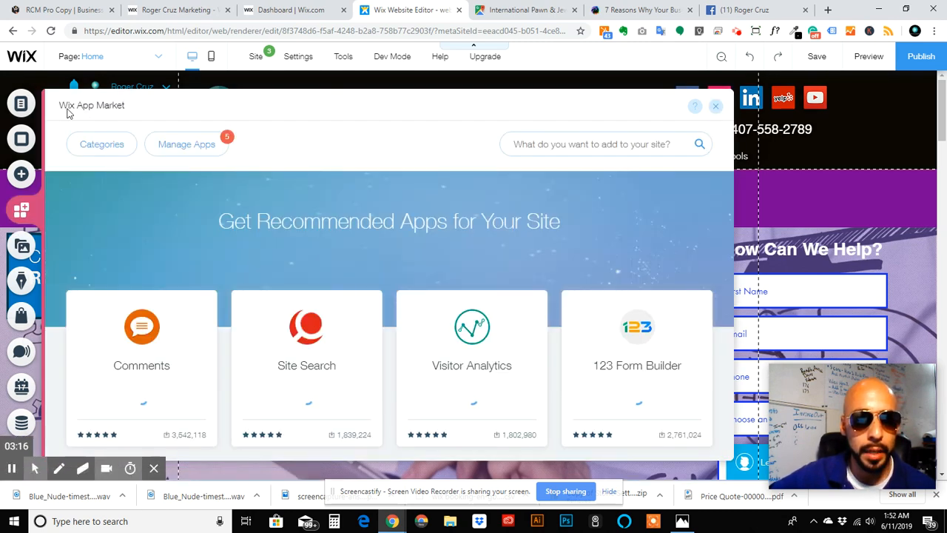
click(566, 141)
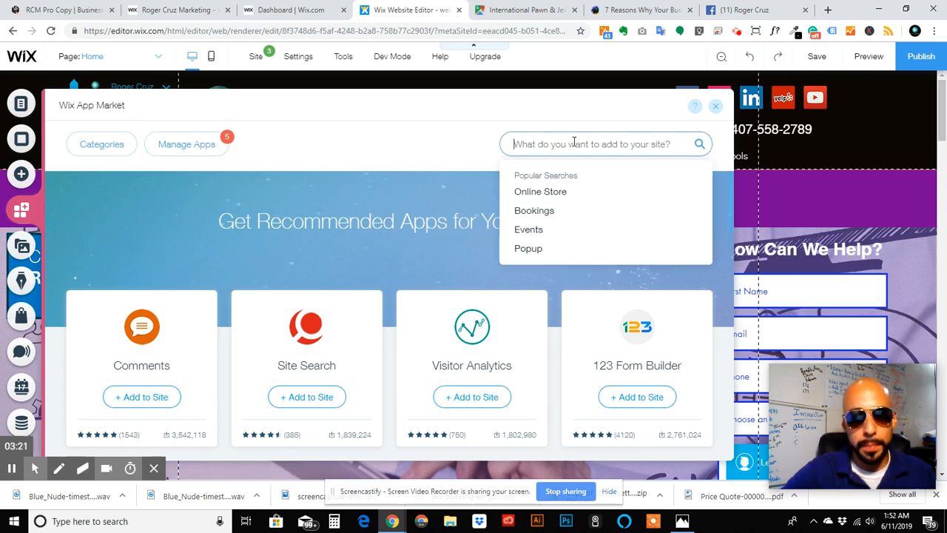
text(blog)
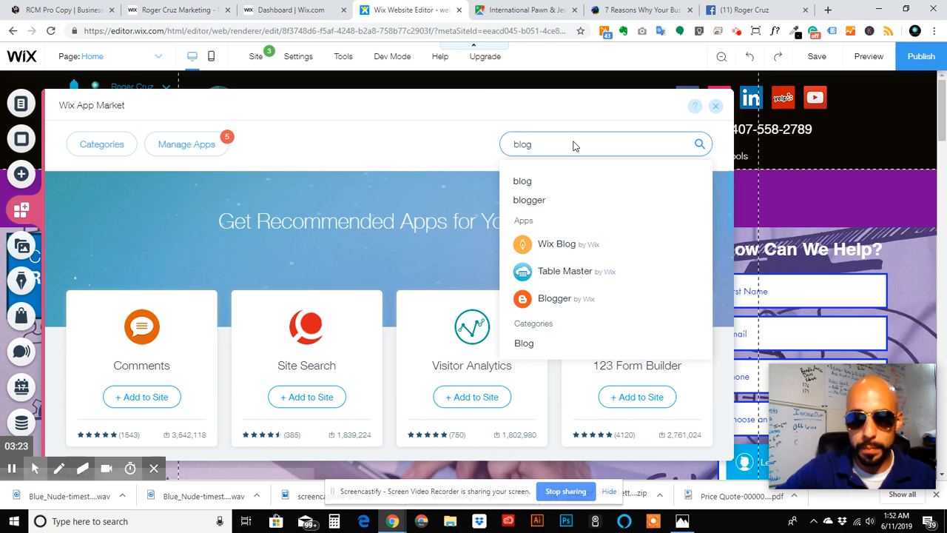
key(Return)
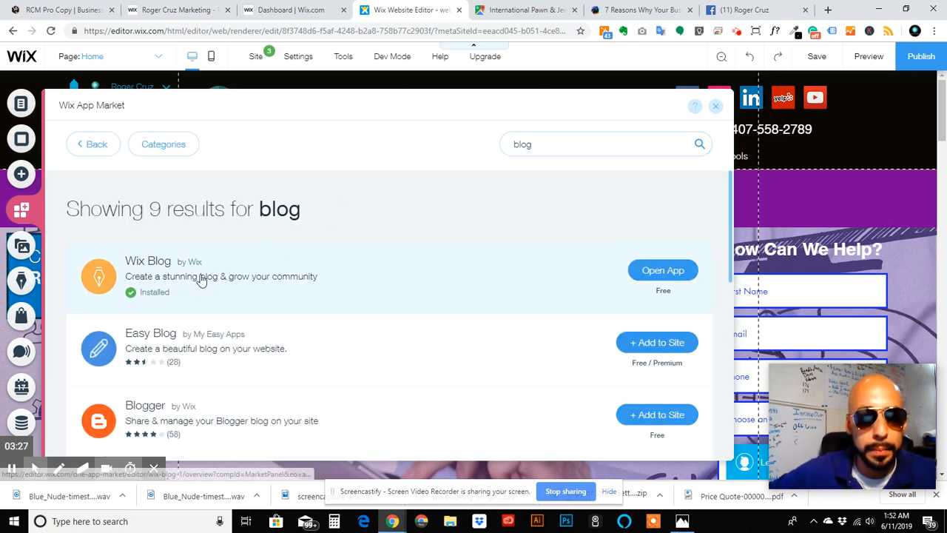
scroll(196, 271, down, 3)
scroll(194, 275, up, 3)
scroll(195, 275, up, 1)
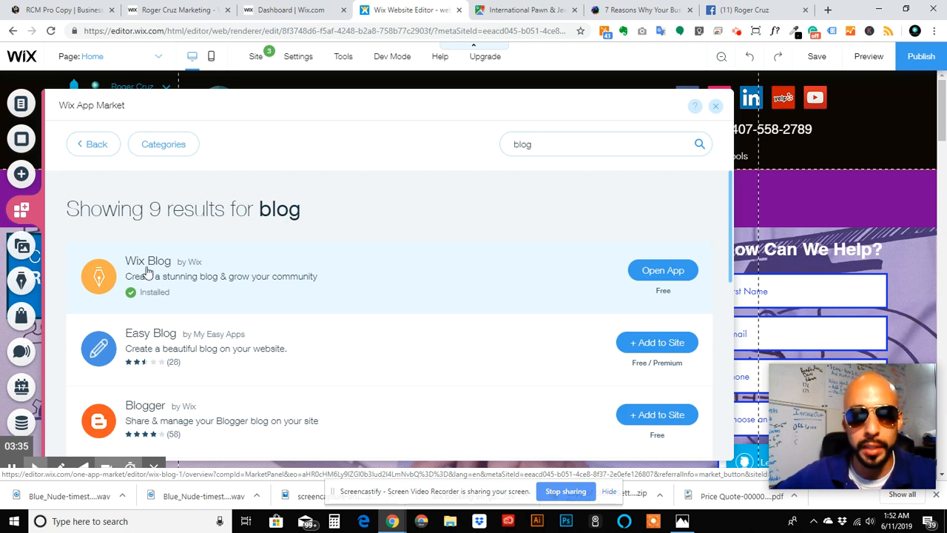
scroll(191, 280, down, 3)
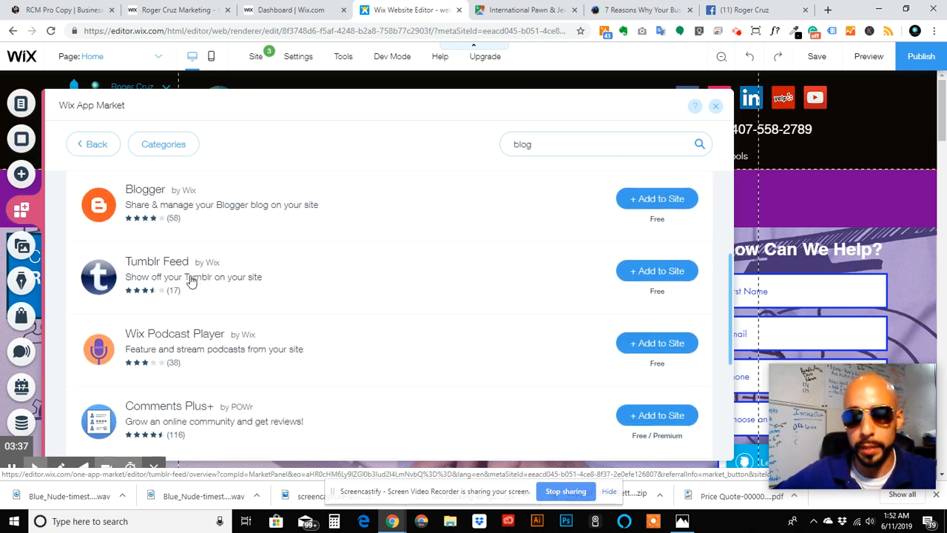
scroll(191, 279, up, 3)
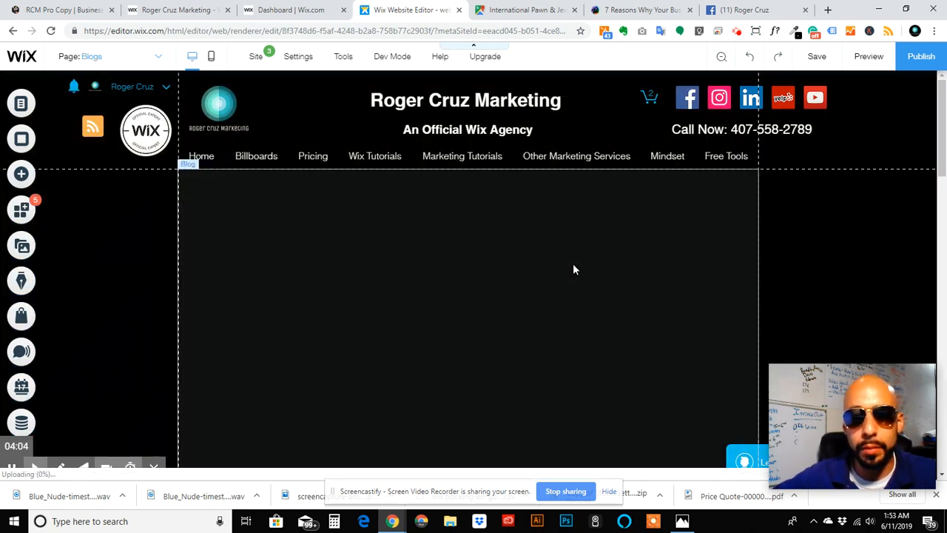
Close the blog feed options on the Blogs page and examine the posts and categories in the feed.
scroll(576, 270, down, 1)
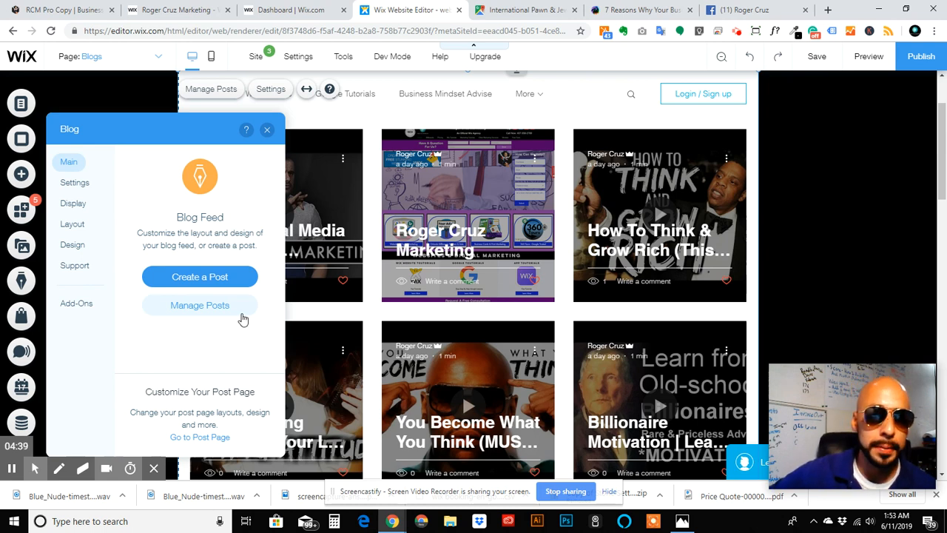
click(432, 177)
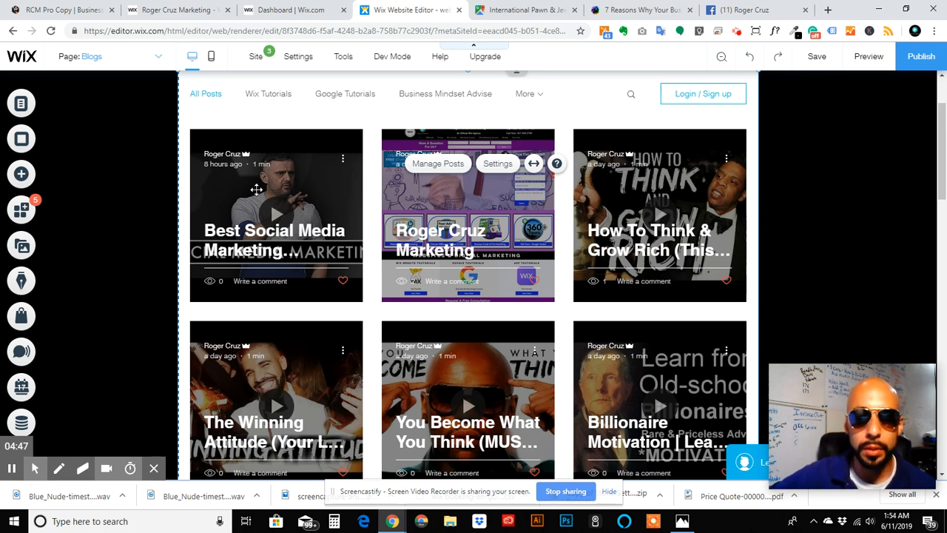
scroll(266, 187, up, 2)
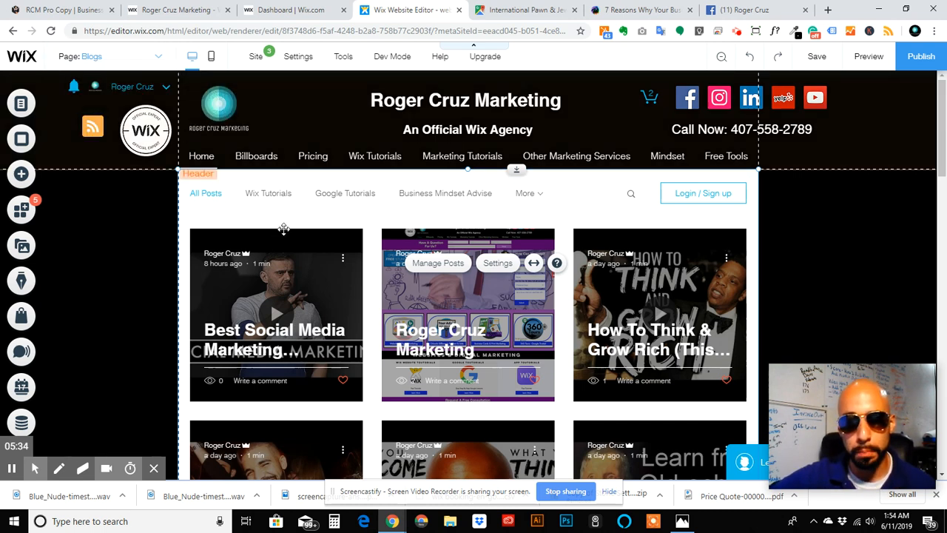
scroll(297, 279, down, 5)
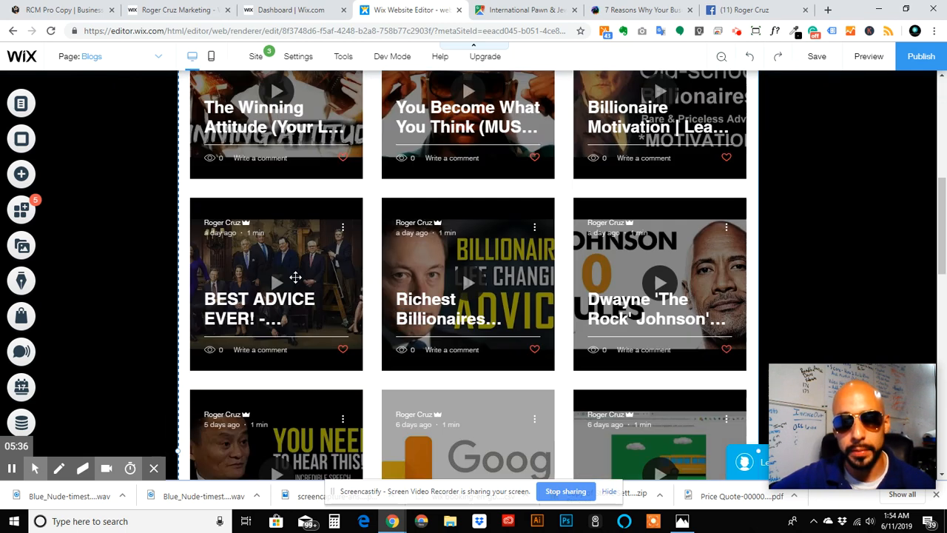
scroll(295, 277, up, 5)
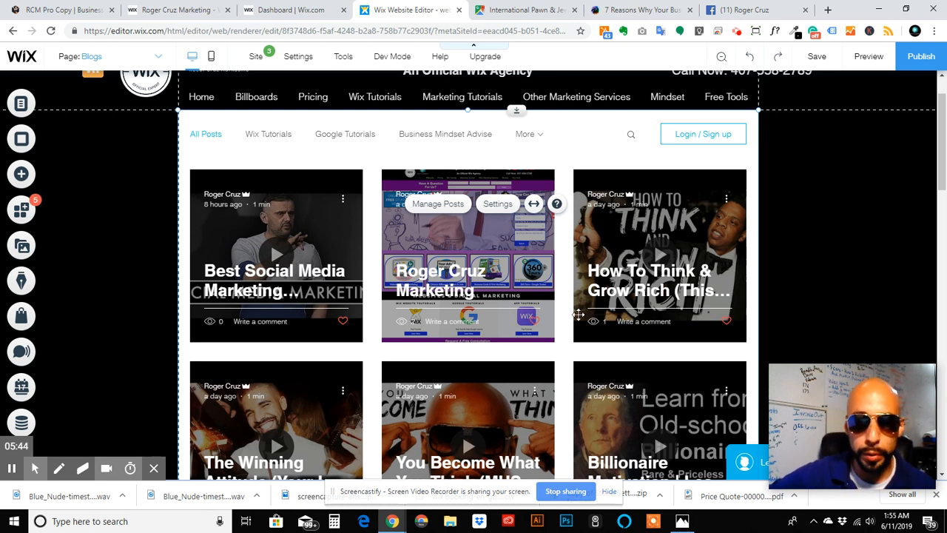
scroll(578, 314, down, 3)
scroll(513, 333, down, 2)
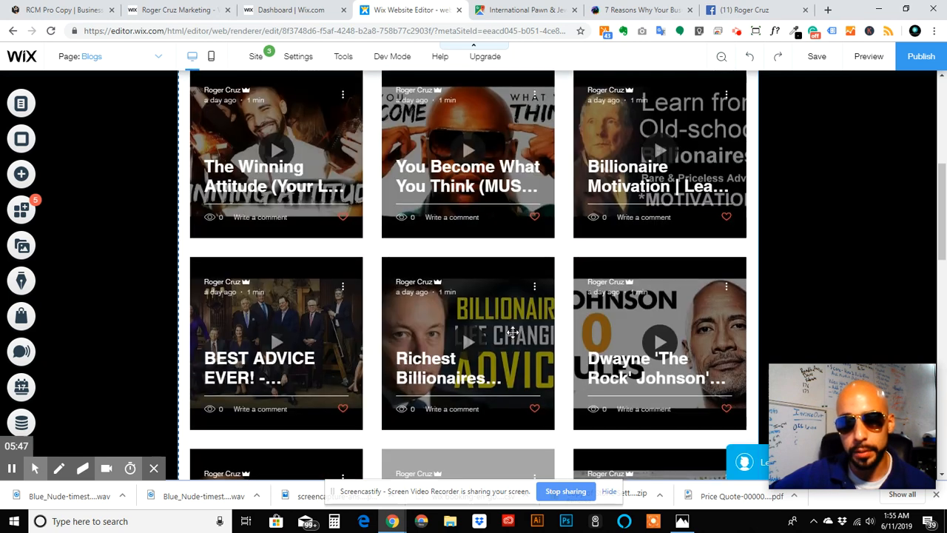
scroll(512, 333, down, 4)
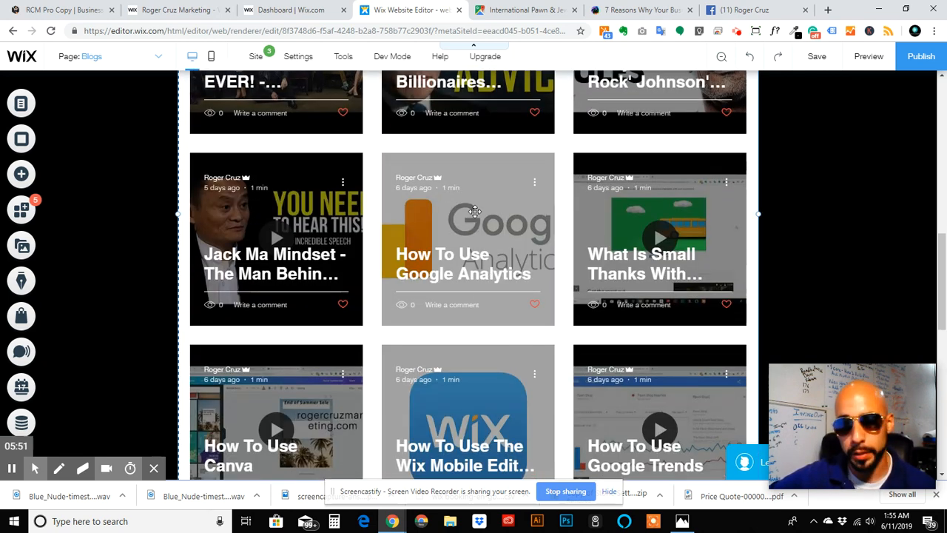
scroll(499, 271, down, 2)
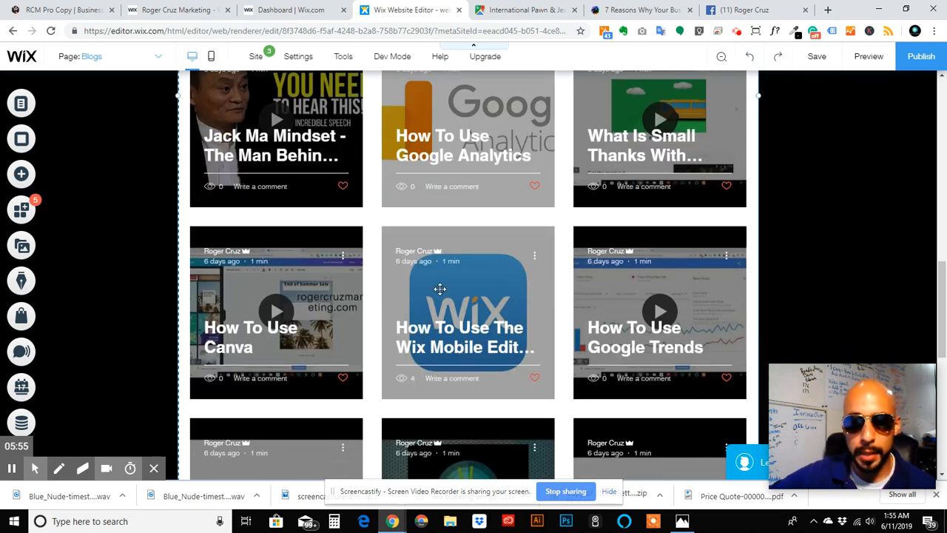
scroll(449, 309, down, 2)
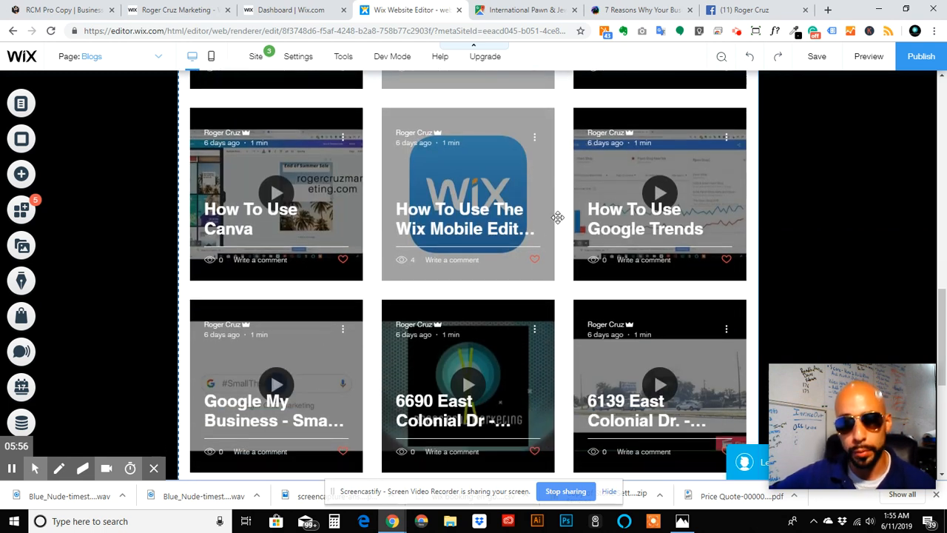
scroll(516, 296, down, 3)
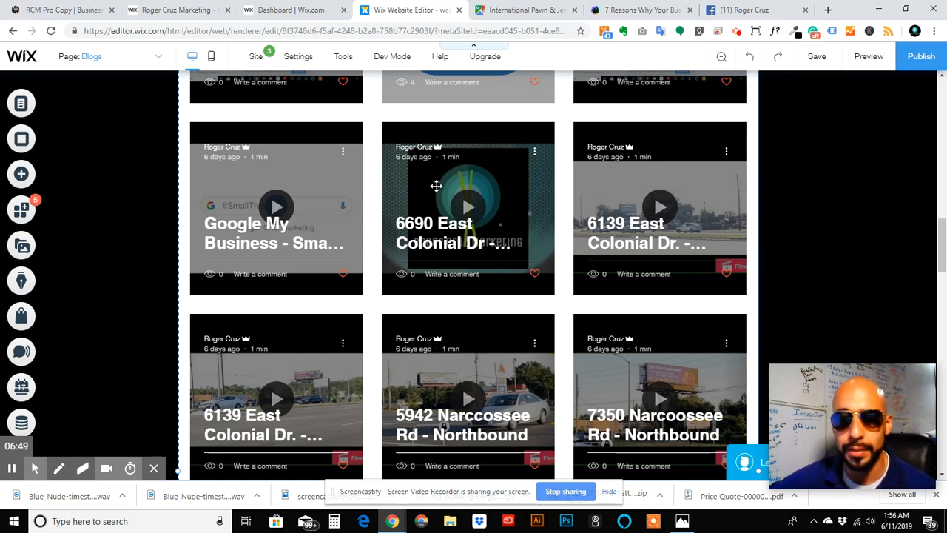
Examine the older posts further down the blog feed on the Blogs page.
scroll(403, 250, down, 5)
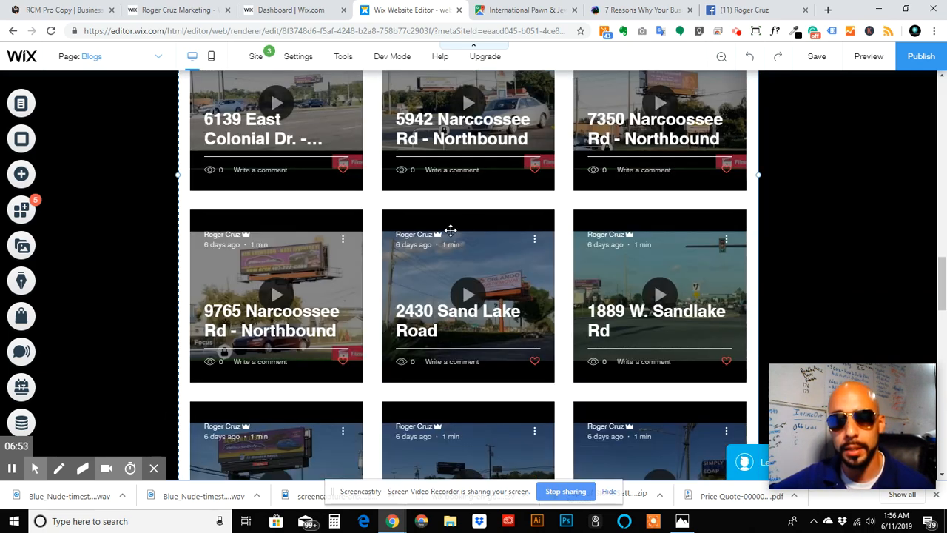
scroll(450, 228, down, 8)
scroll(436, 224, down, 3)
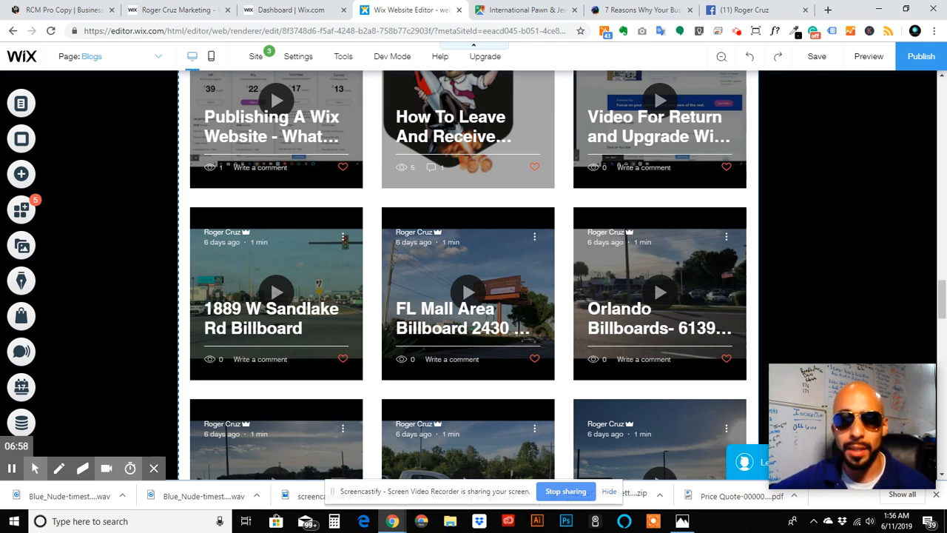
scroll(486, 164, down, 5)
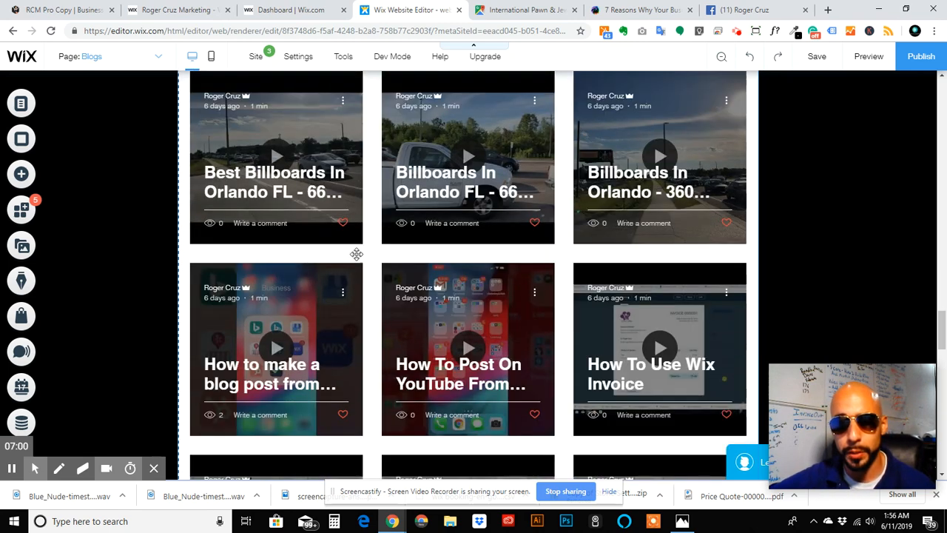
scroll(518, 270, down, 3)
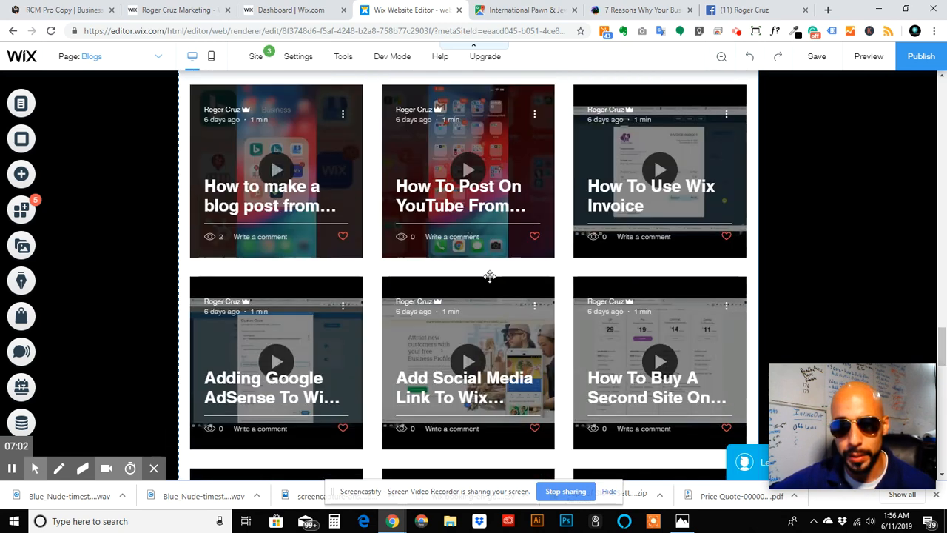
scroll(498, 338, down, 6)
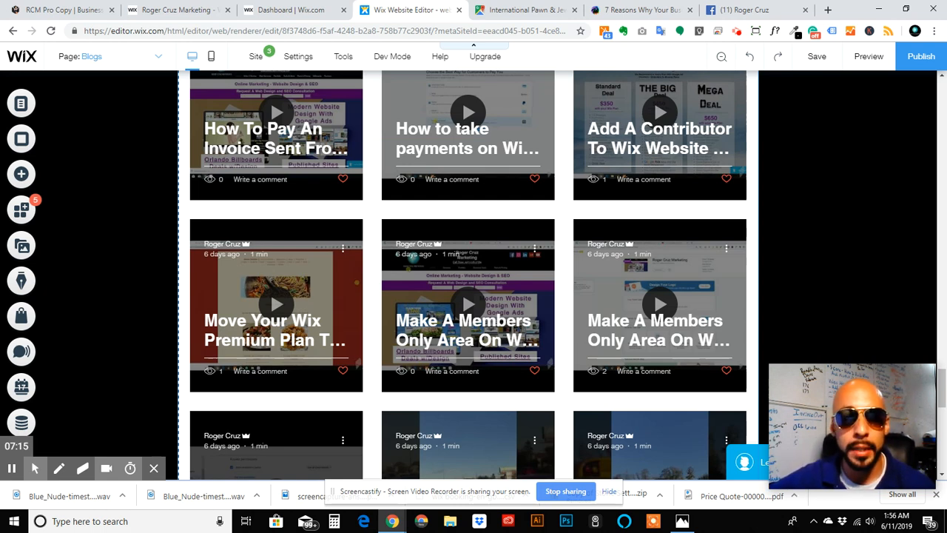
Review the Blogs page's SEO (Google) settings, including its search preview, title, description and URL, and close the page settings.
click(21, 104)
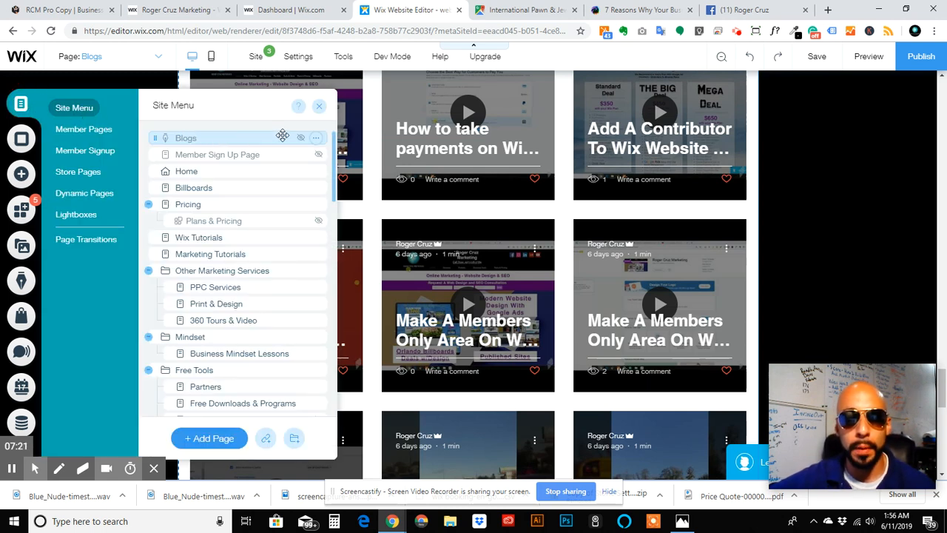
click(316, 138)
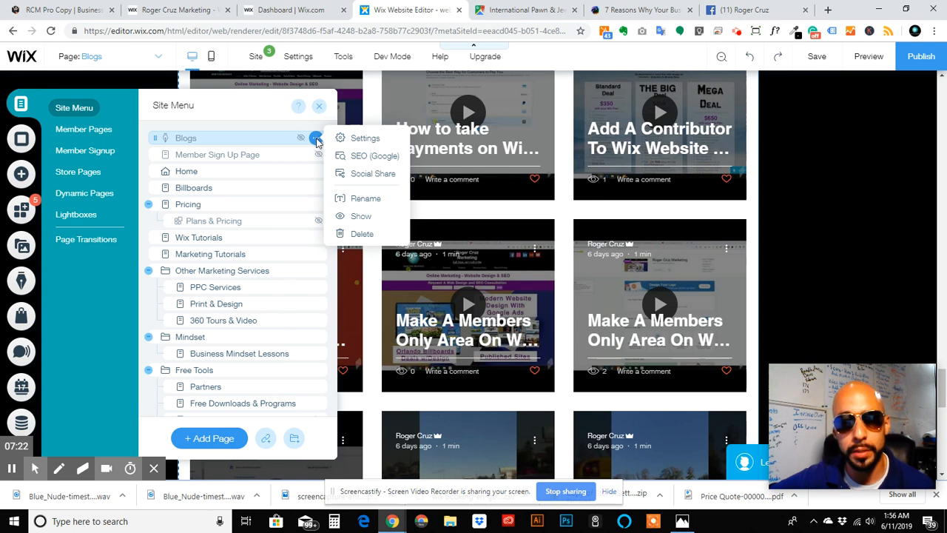
click(354, 156)
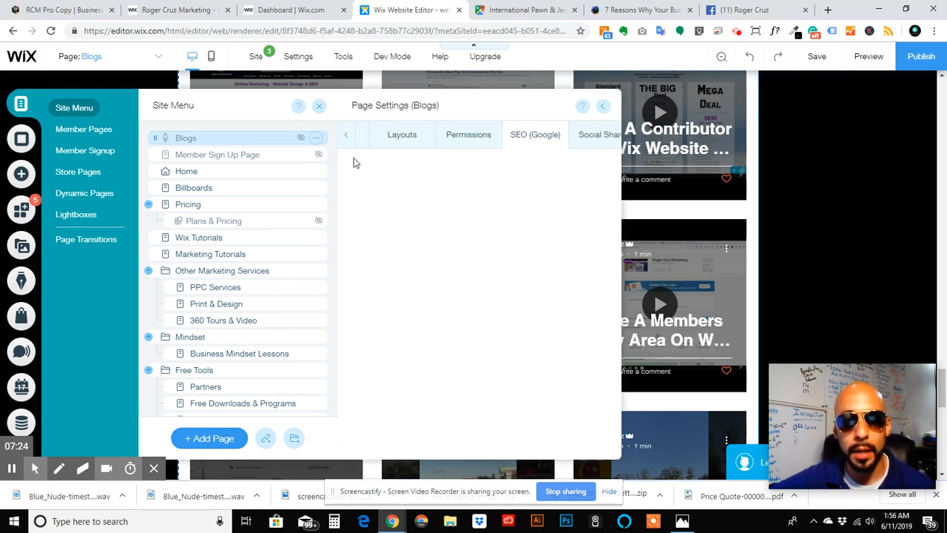
scroll(384, 195, down, 3)
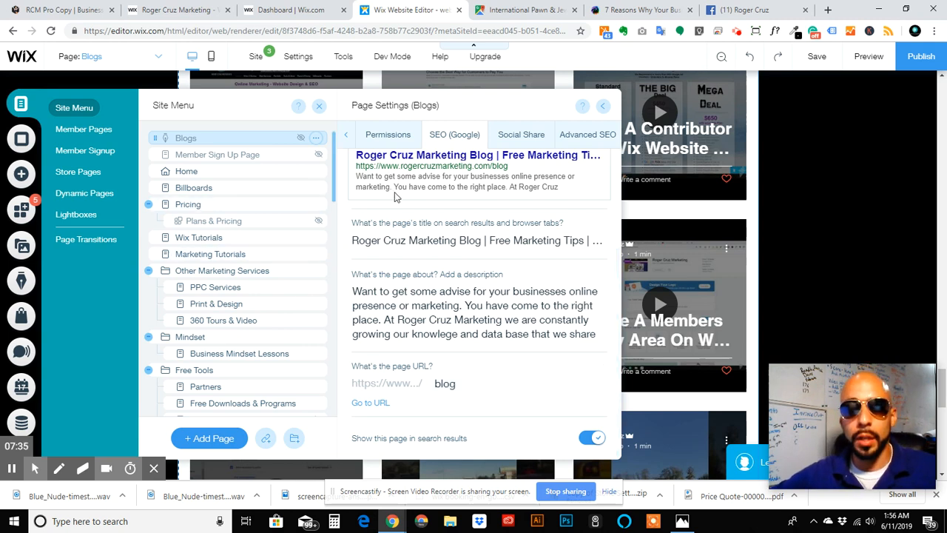
scroll(379, 306, up, 3)
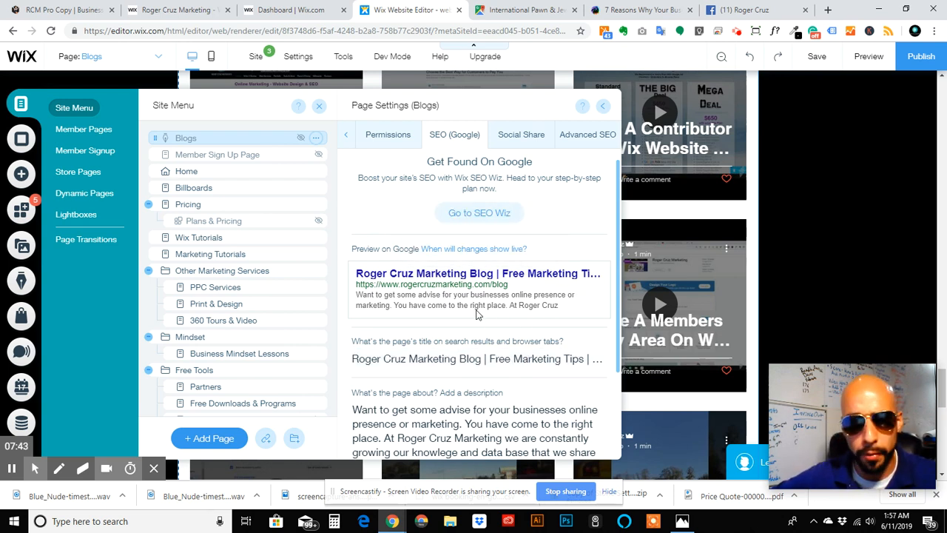
scroll(433, 357, down, 2)
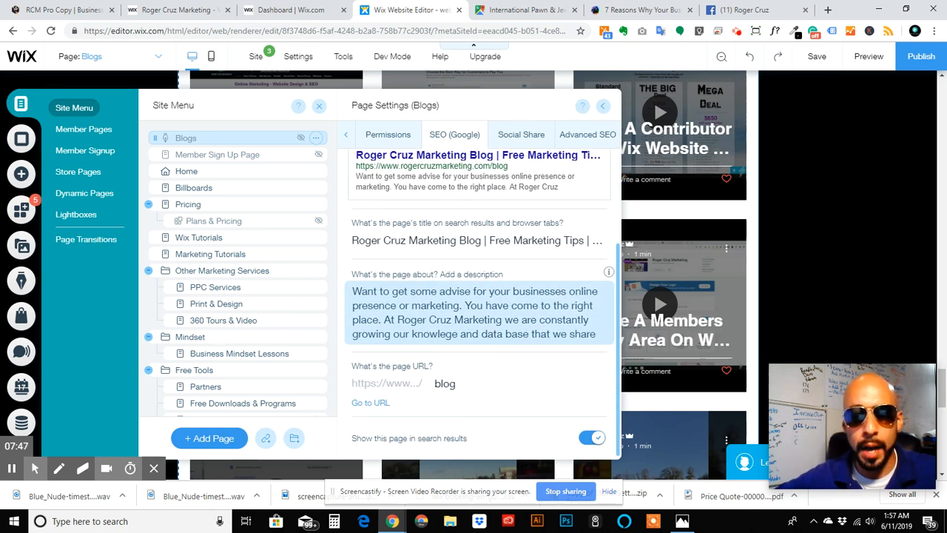
scroll(392, 341, up, 2)
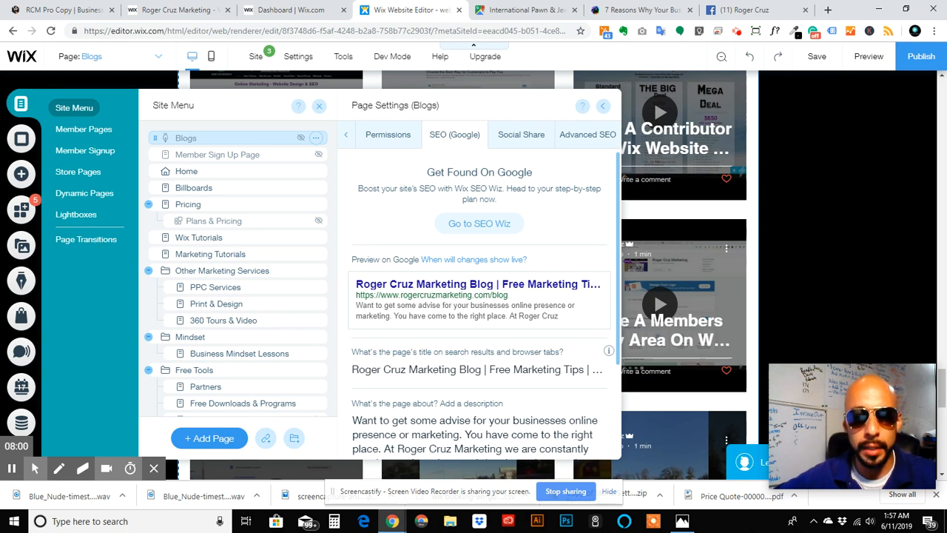
scroll(376, 345, down, 2)
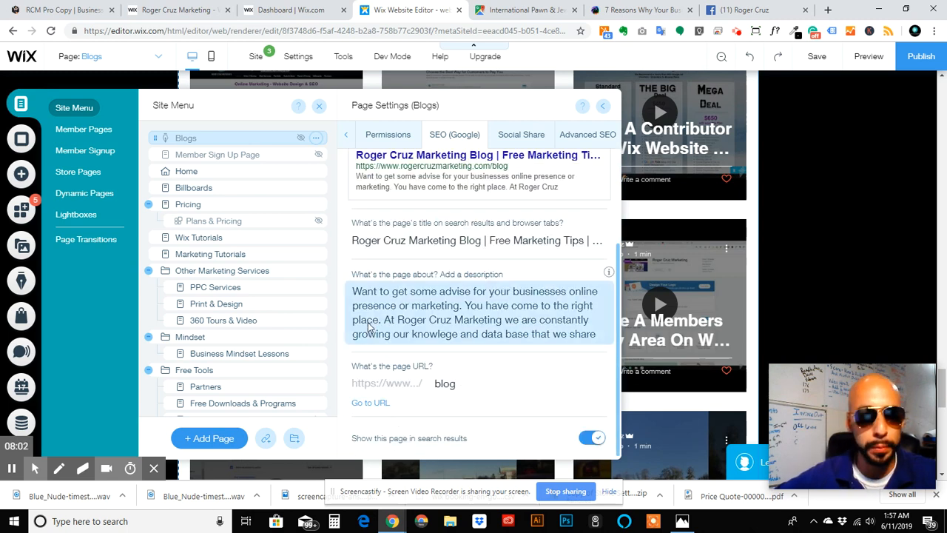
scroll(368, 325, up, 2)
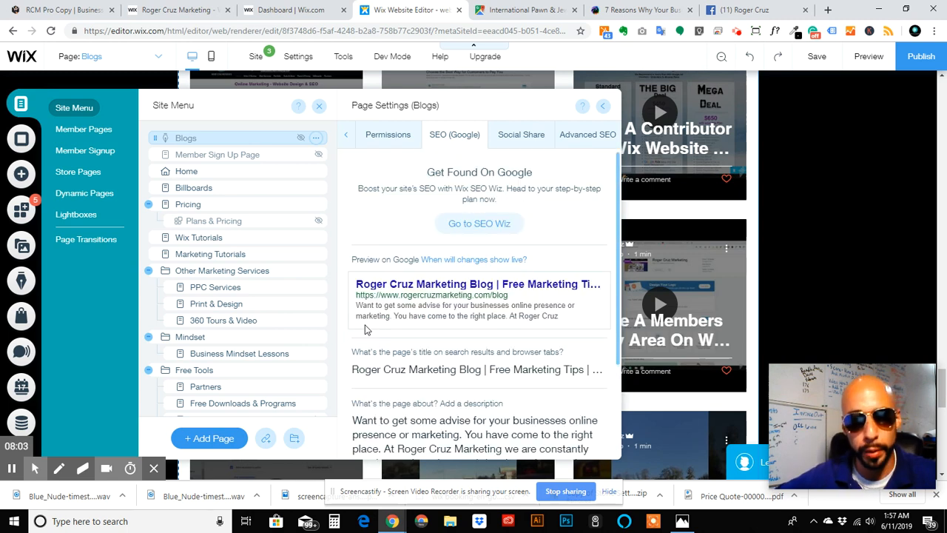
click(710, 251)
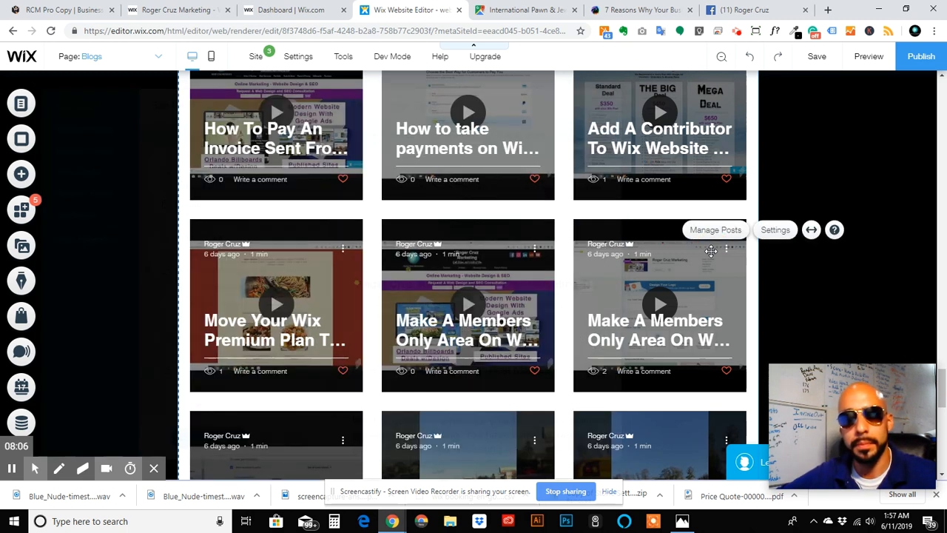
Open the blog feed's settings and review its subscriber notification and feed display options.
click(354, 149)
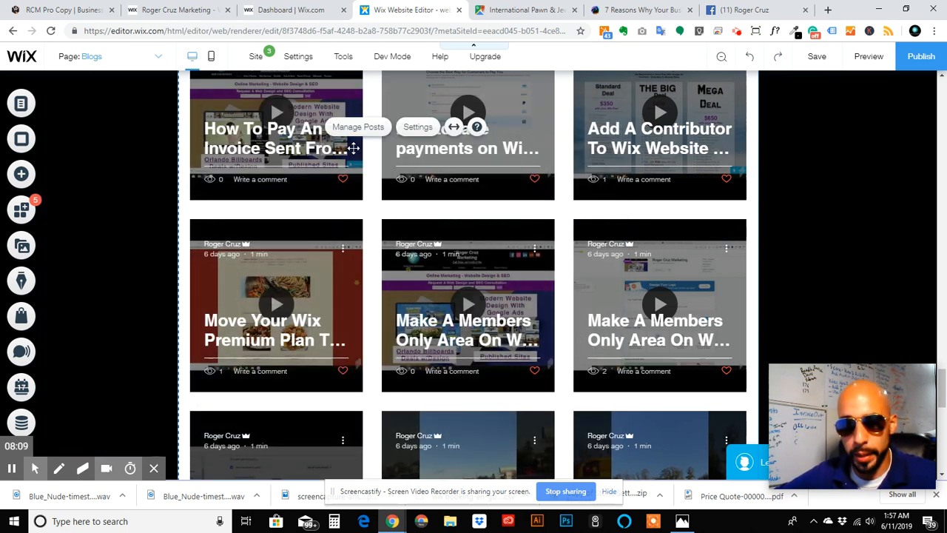
click(419, 127)
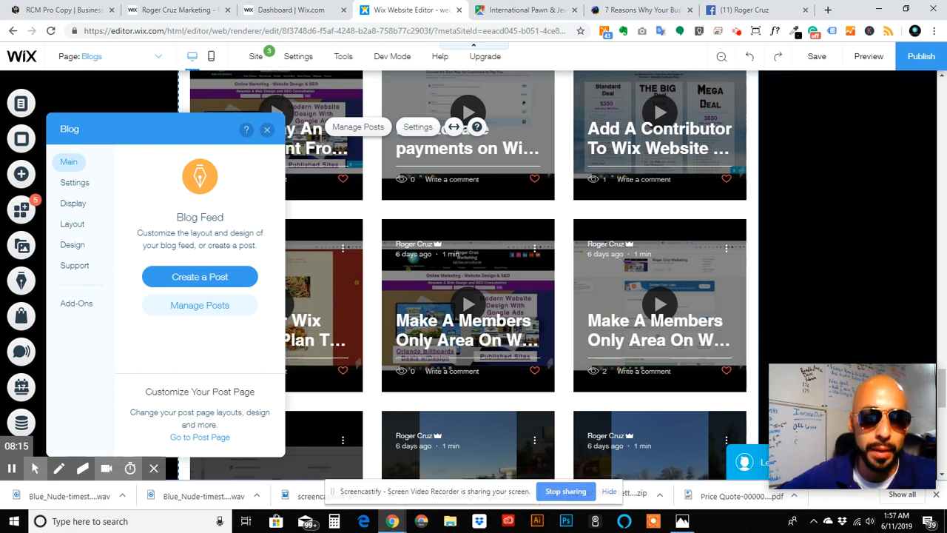
click(77, 184)
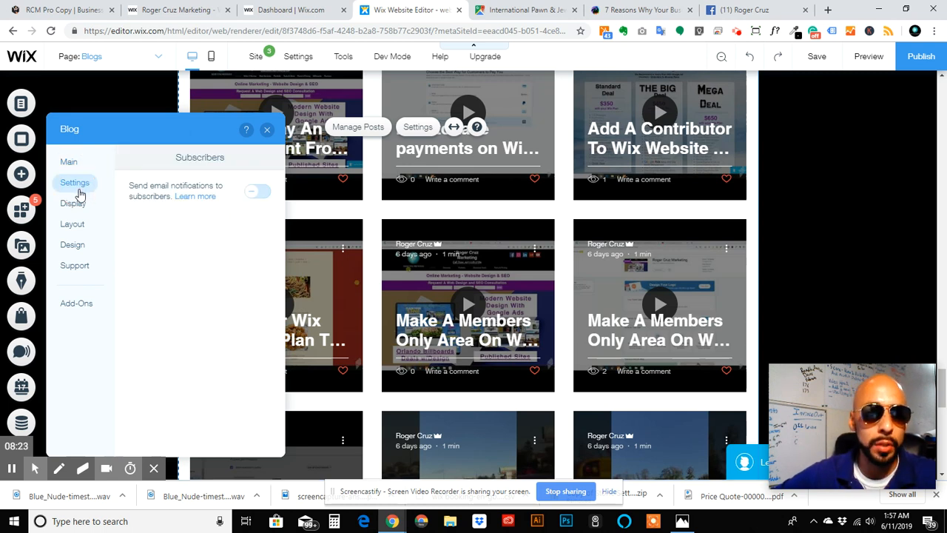
click(71, 210)
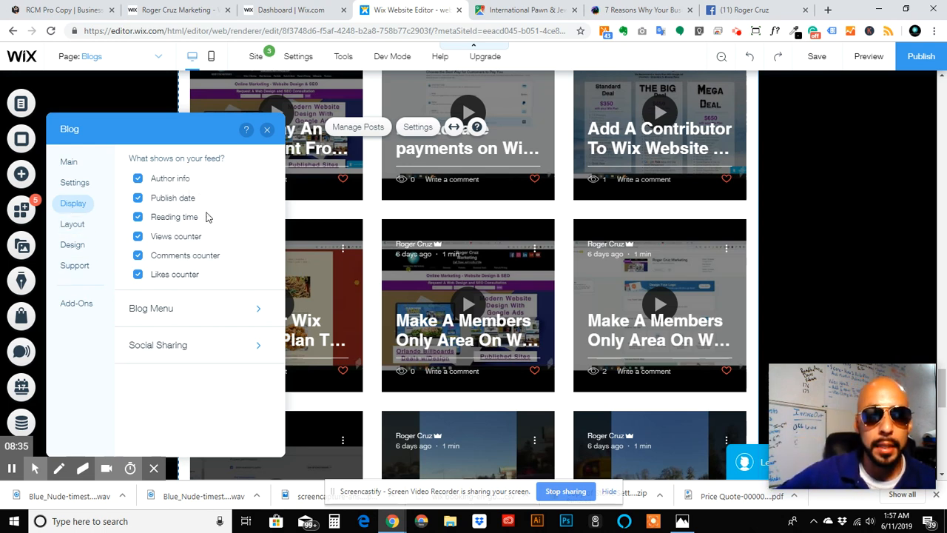
View the Blog Menu display options and compare them with the menu above the feed on the page.
click(169, 310)
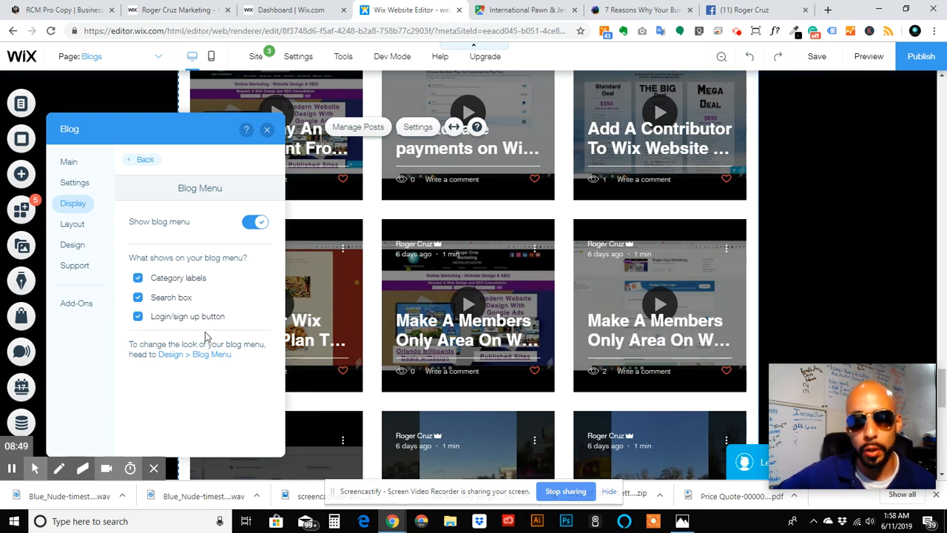
scroll(421, 281, up, 3)
scroll(421, 280, up, 12)
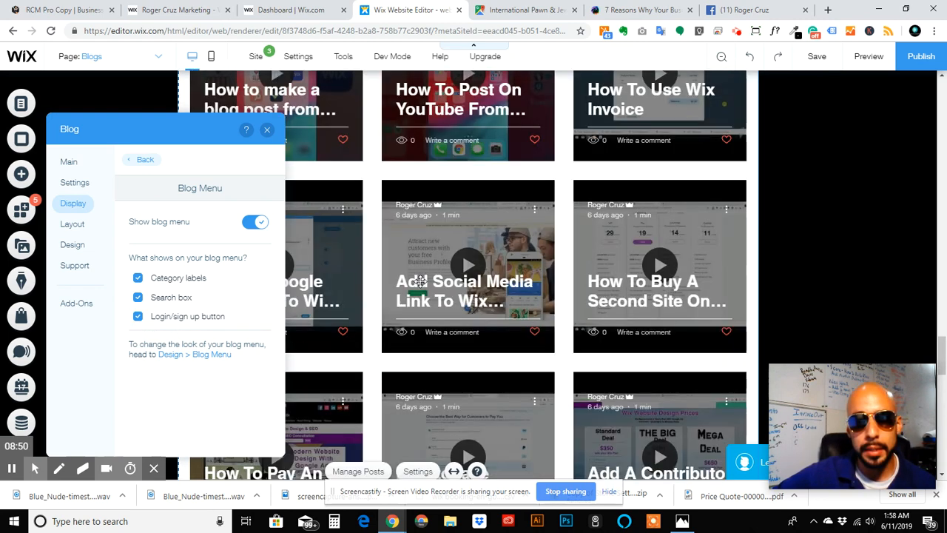
scroll(417, 279, up, 15)
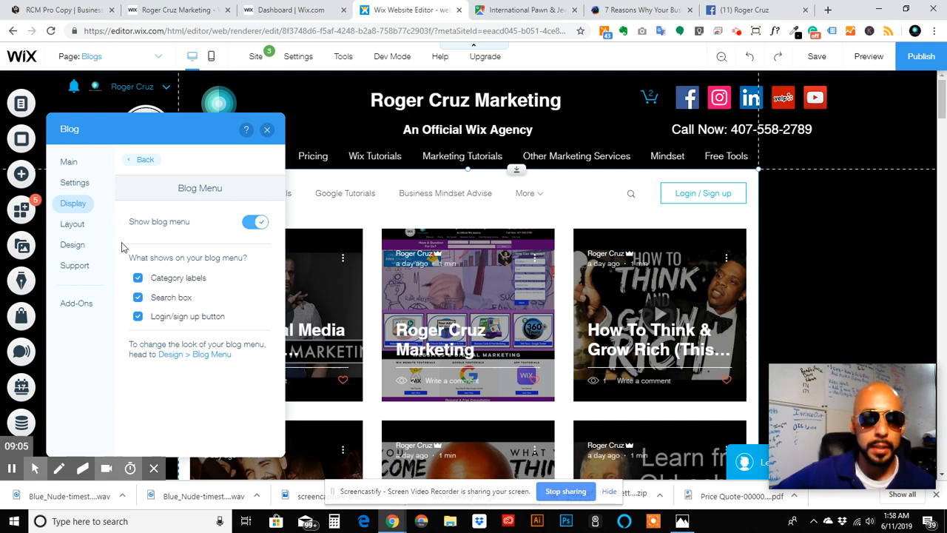
Try the Side by Side layout on the All Posts Feed and switch it back to Postcard.
click(72, 228)
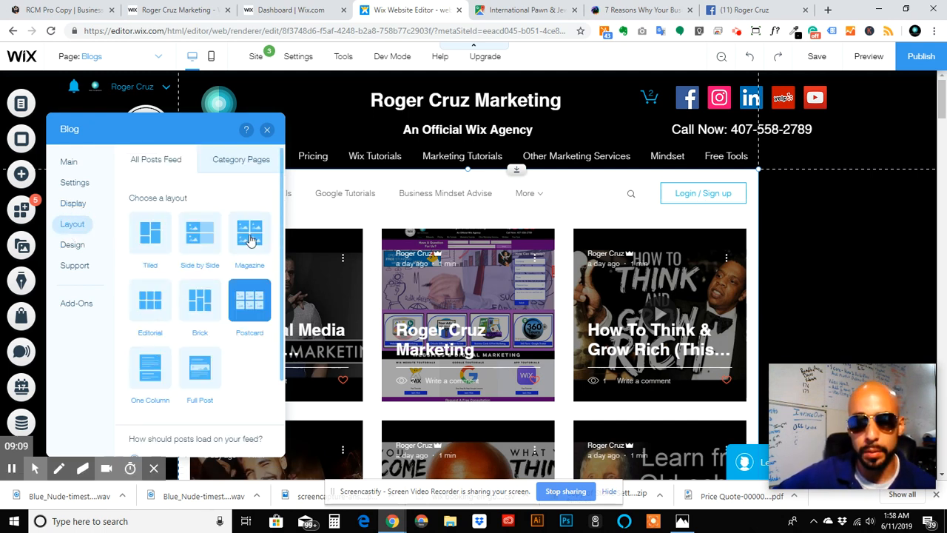
click(207, 234)
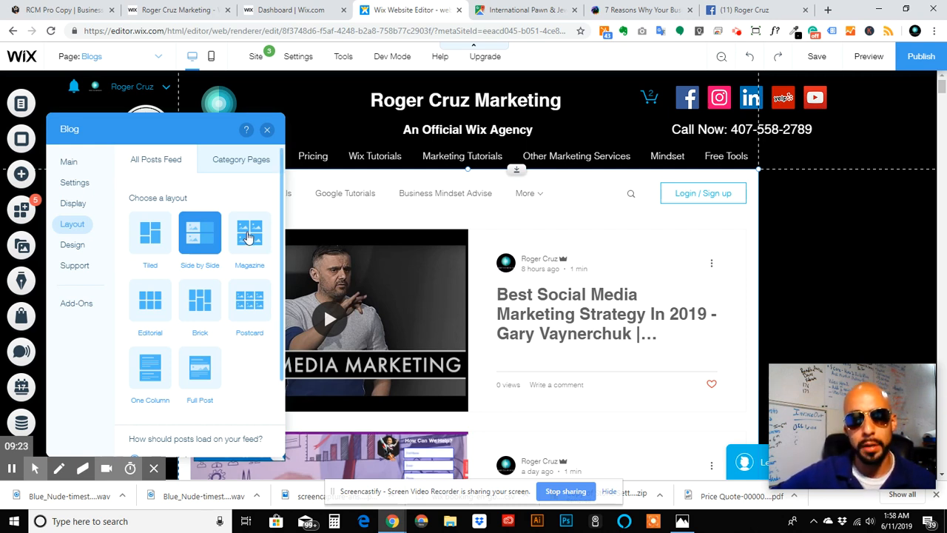
click(256, 303)
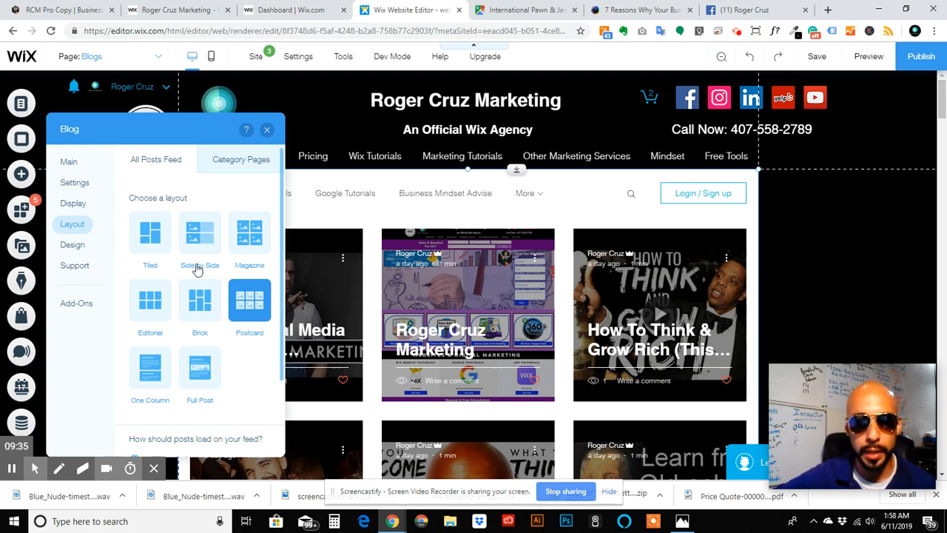
Try the Full Post layout on the All Posts Feed, look through the posts in it, and restore the Postcard layout.
click(198, 370)
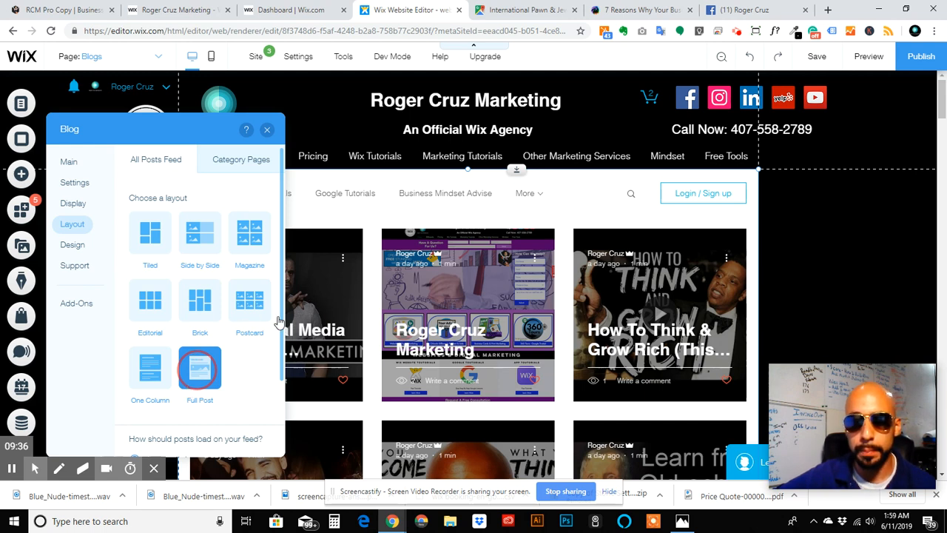
click(349, 306)
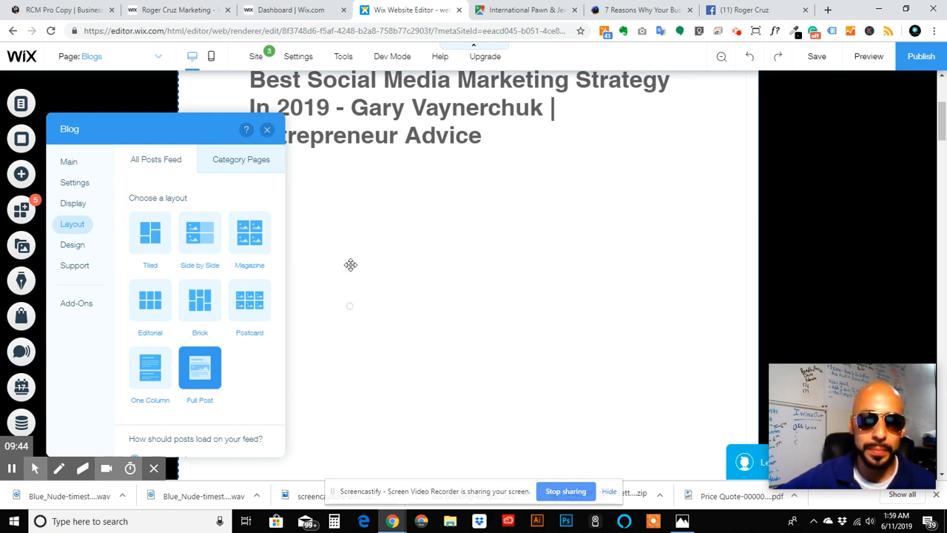
scroll(350, 262, up, 3)
scroll(350, 263, down, 1)
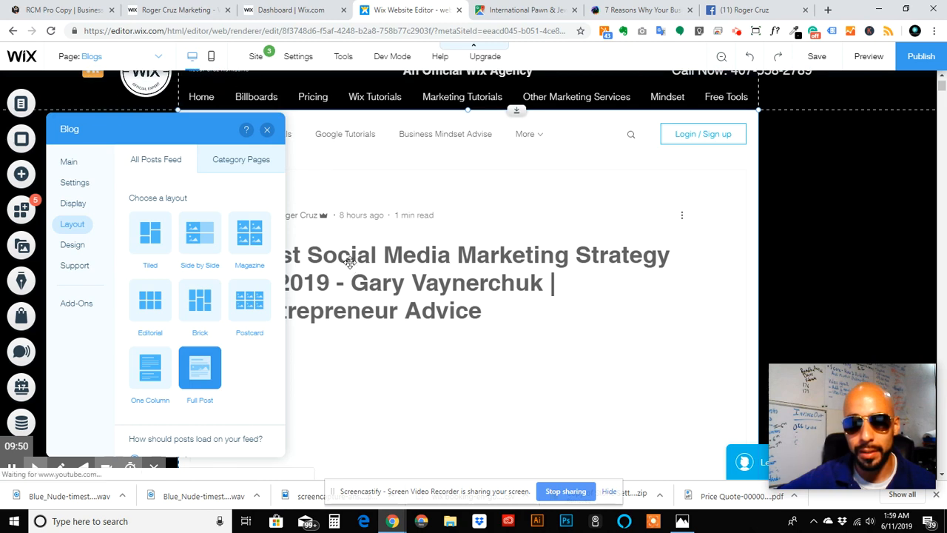
scroll(350, 262, down, 5)
scroll(329, 285, down, 2)
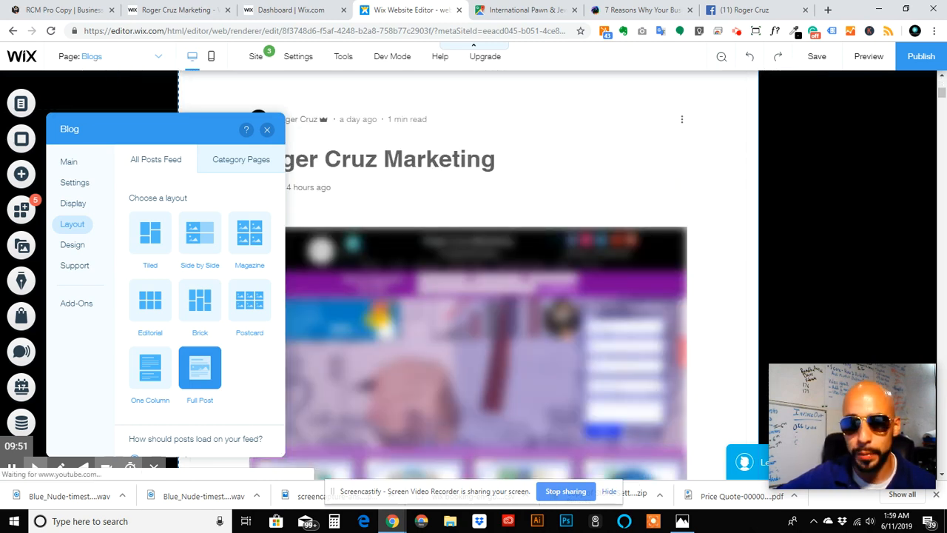
scroll(469, 274, down, 15)
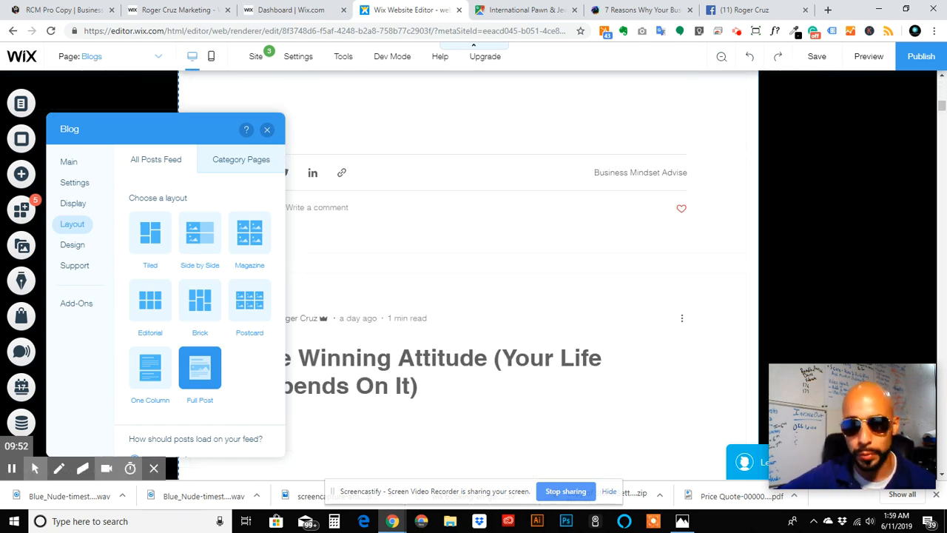
scroll(370, 296, up, 3)
scroll(255, 300, down, 1)
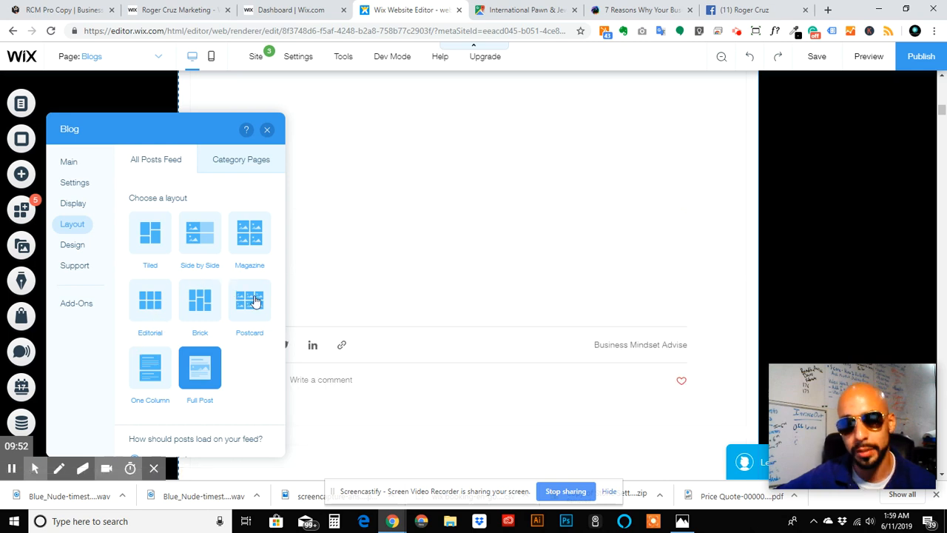
scroll(256, 300, down, 3)
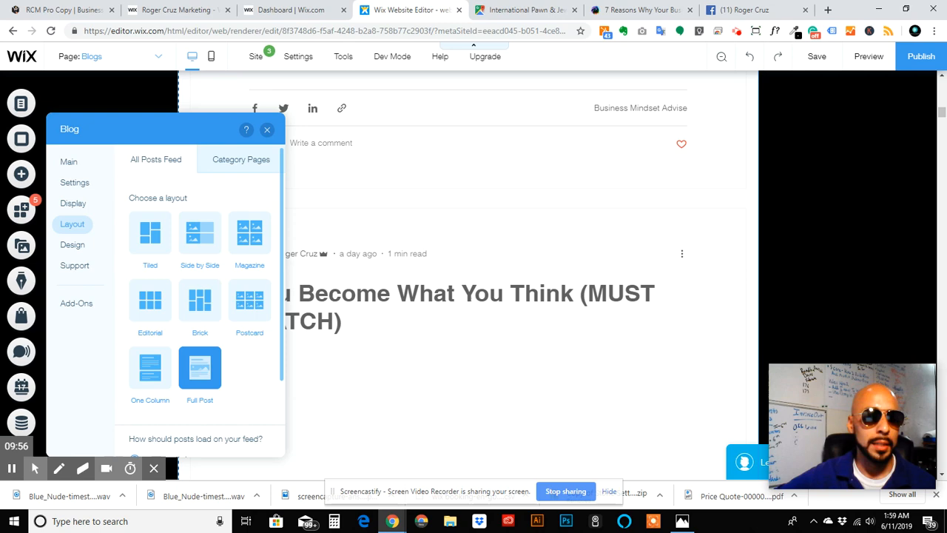
click(249, 300)
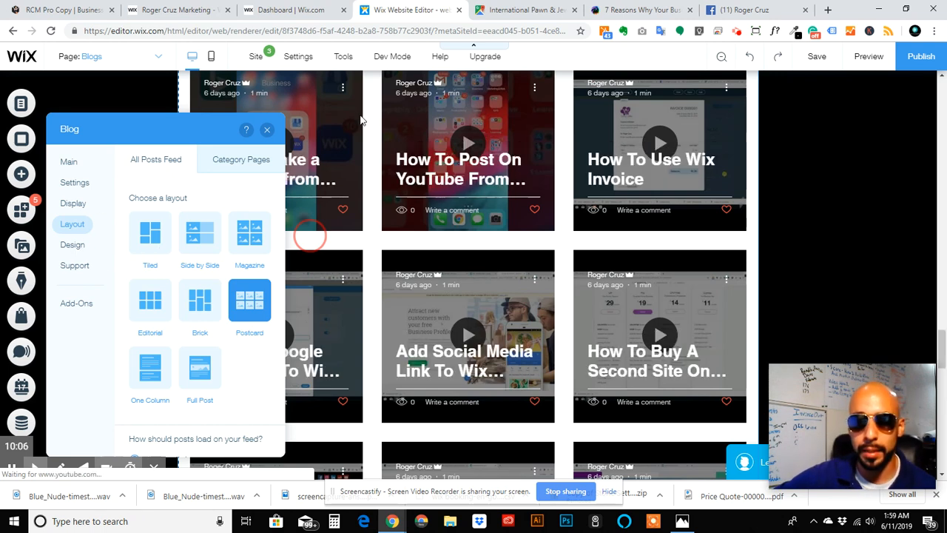
Review the blog's design options for the Blog Menu and posts feed, along with its support resources and main options.
click(72, 246)
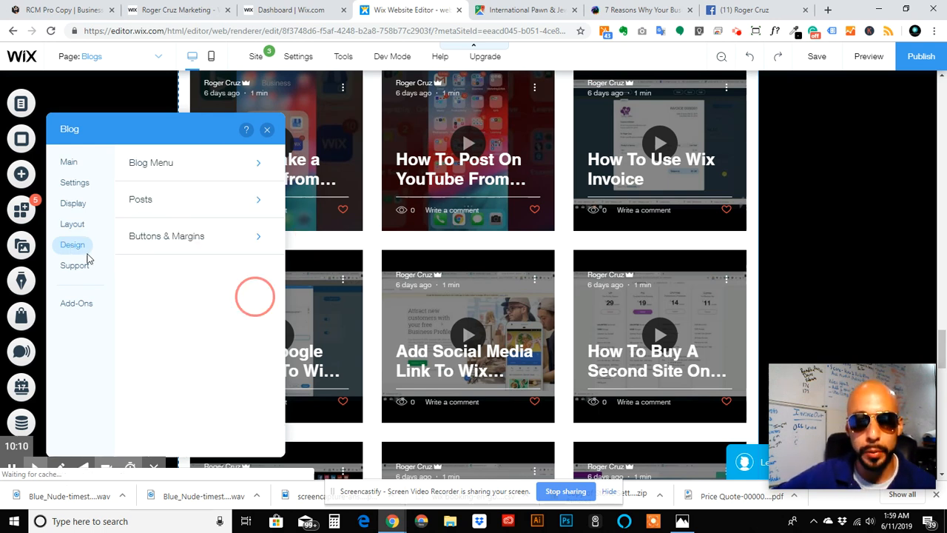
click(189, 167)
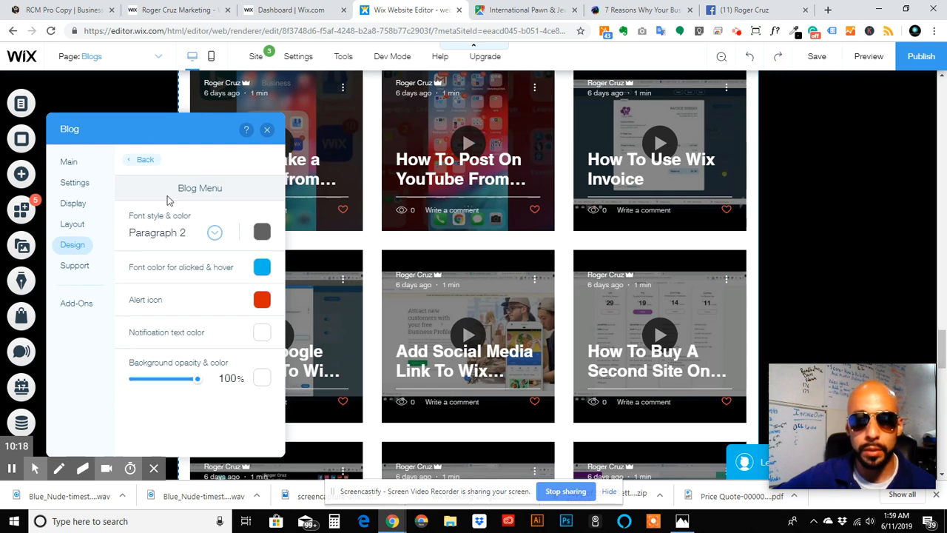
click(144, 161)
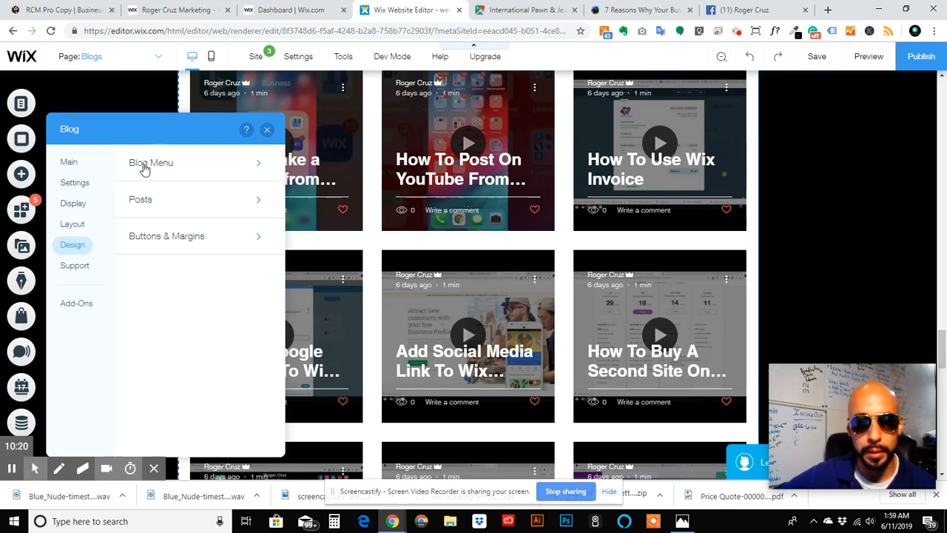
click(193, 199)
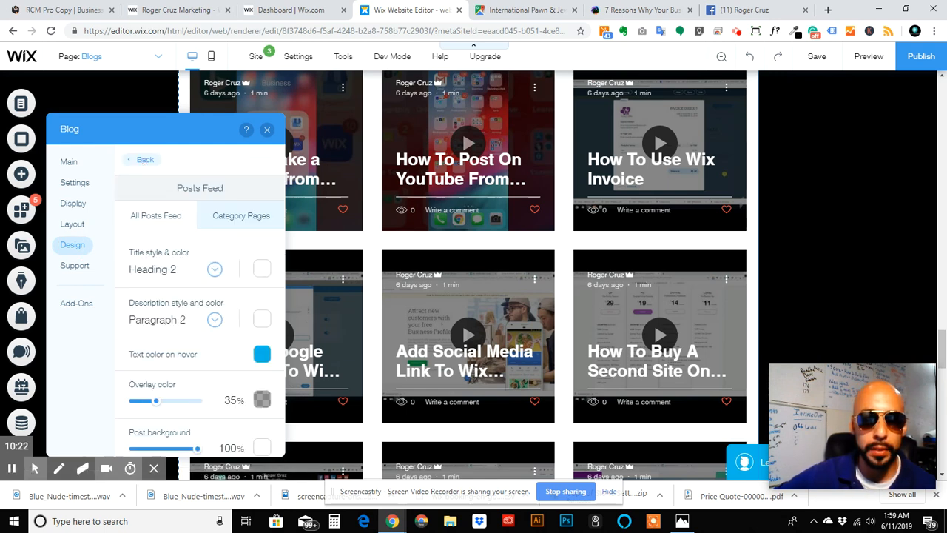
scroll(155, 237, down, 1)
scroll(155, 237, up, 1)
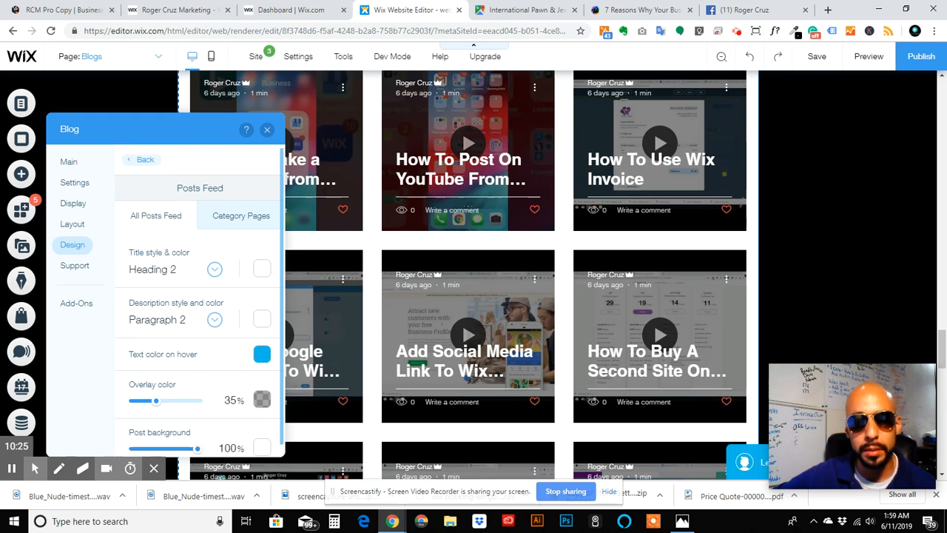
click(77, 266)
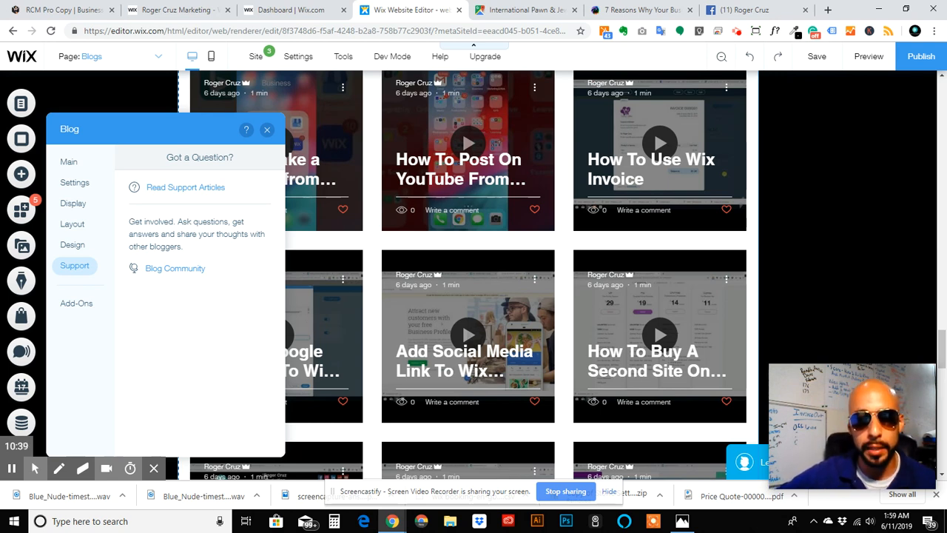
click(69, 163)
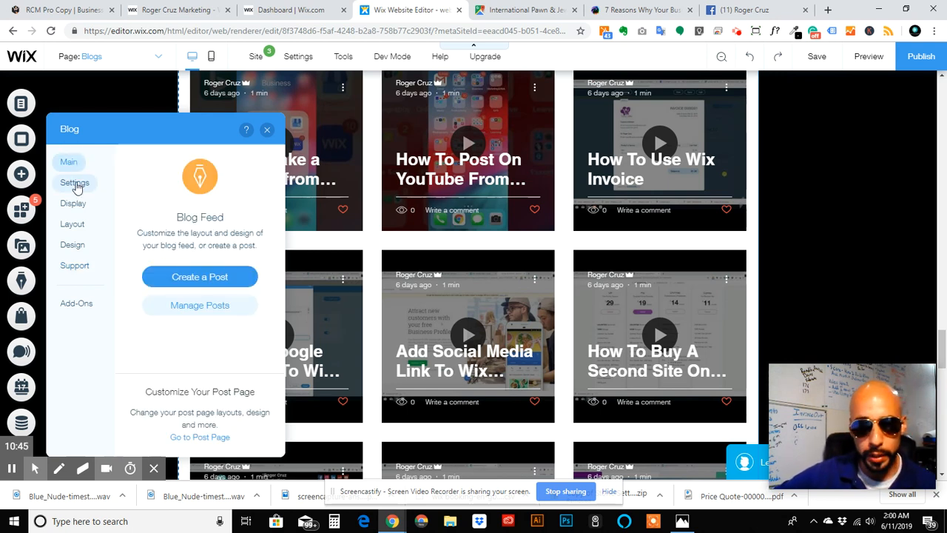
Try turning on email notifications to subscribers in the blog's settings, and turn them off again.
click(77, 184)
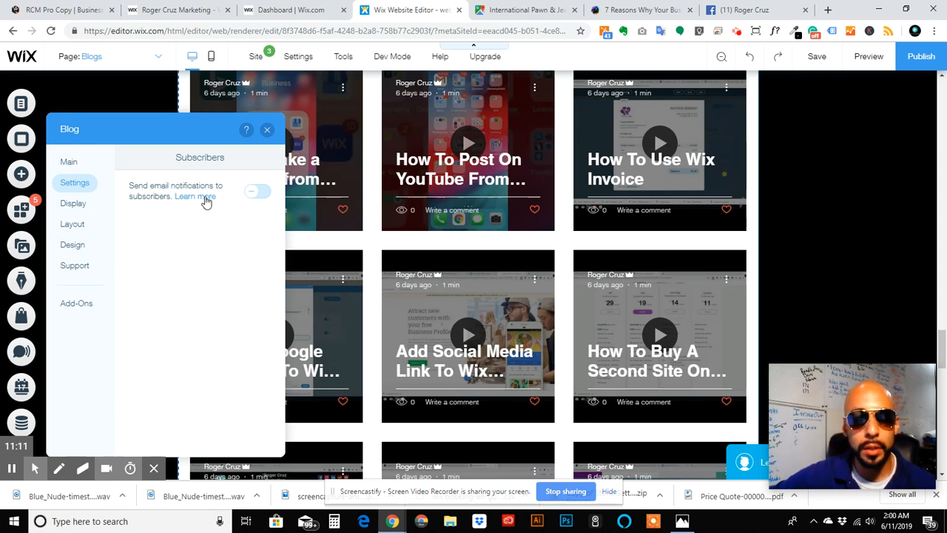
click(257, 193)
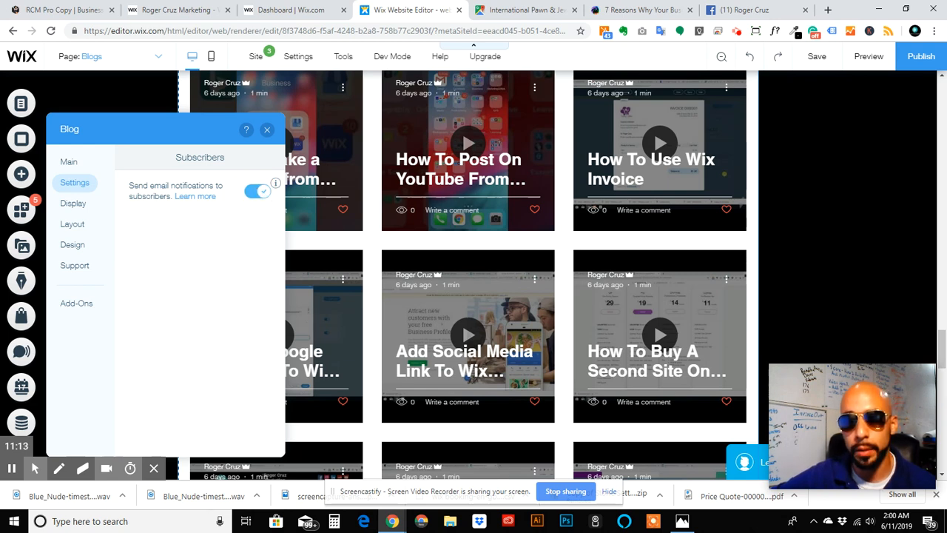
click(257, 193)
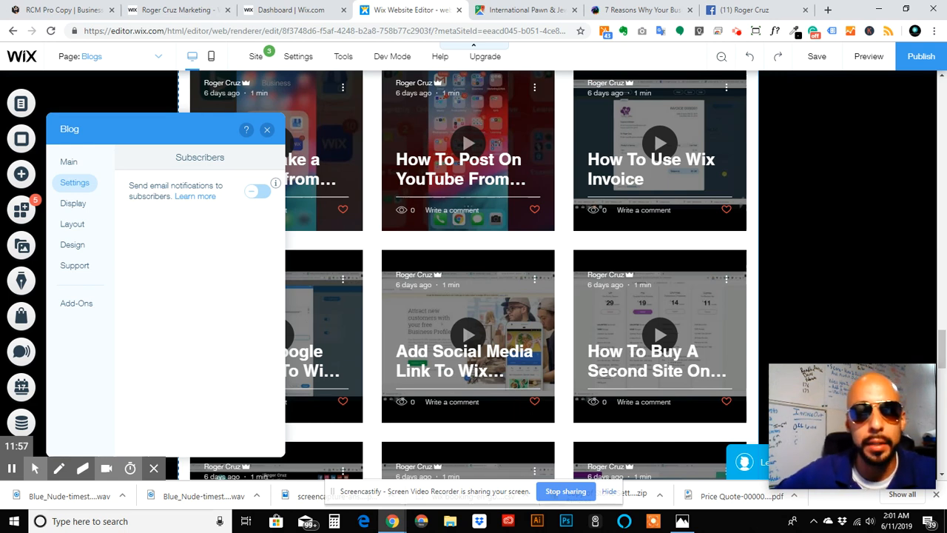
View the available blog add-ons and support resources, and close the blog settings.
click(80, 303)
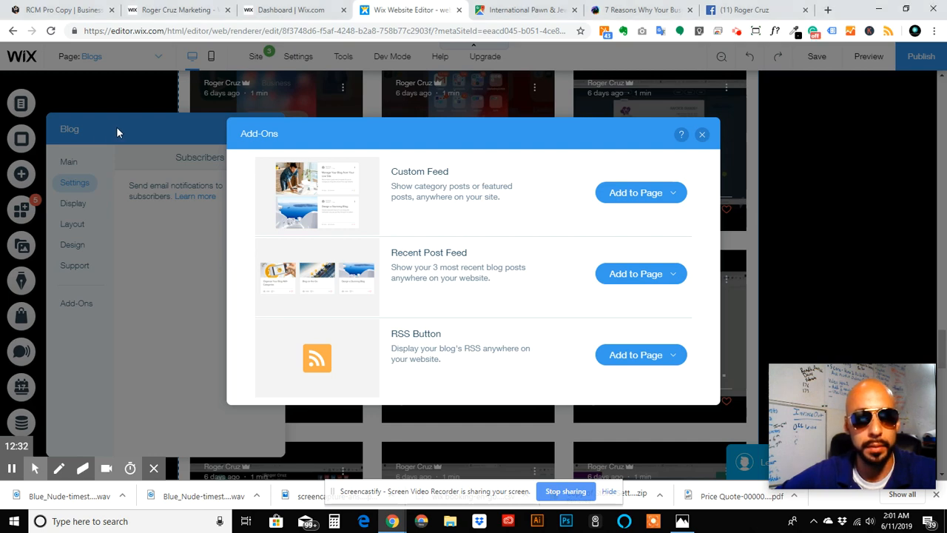
click(703, 135)
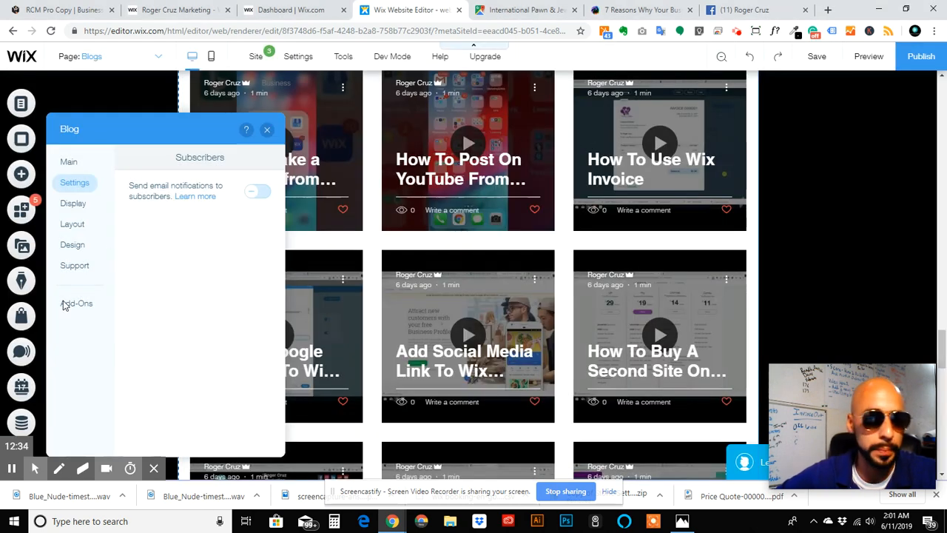
click(74, 266)
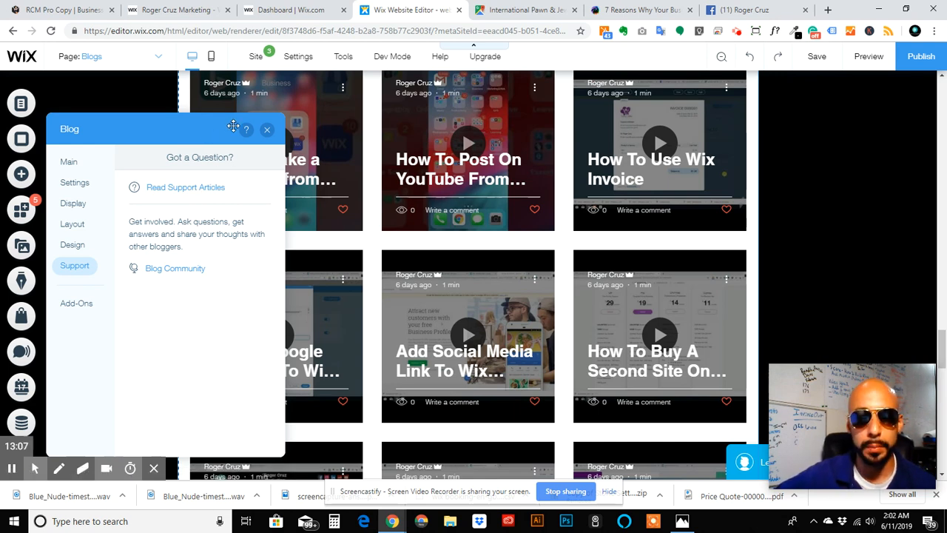
click(267, 130)
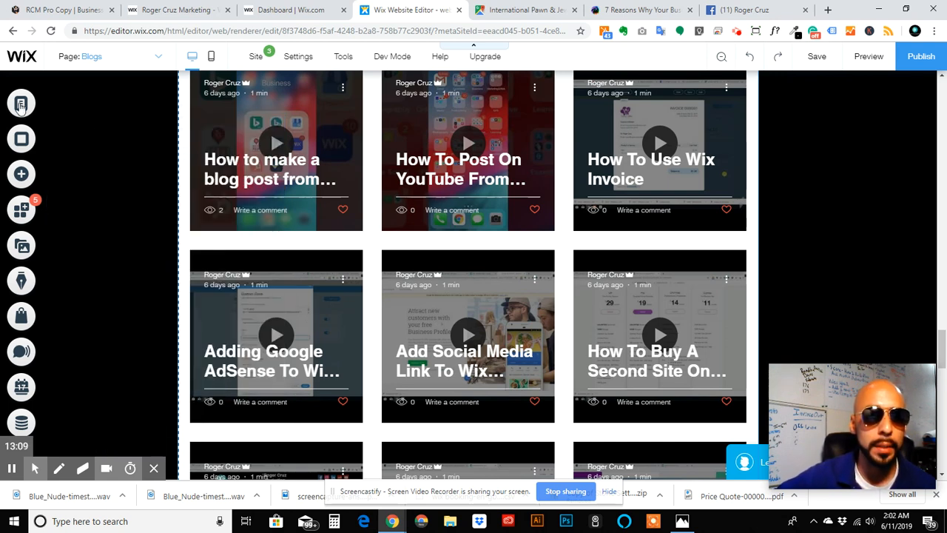
Open the Blogs page's Google SEO settings and review its search preview, title, description and URL.
click(21, 106)
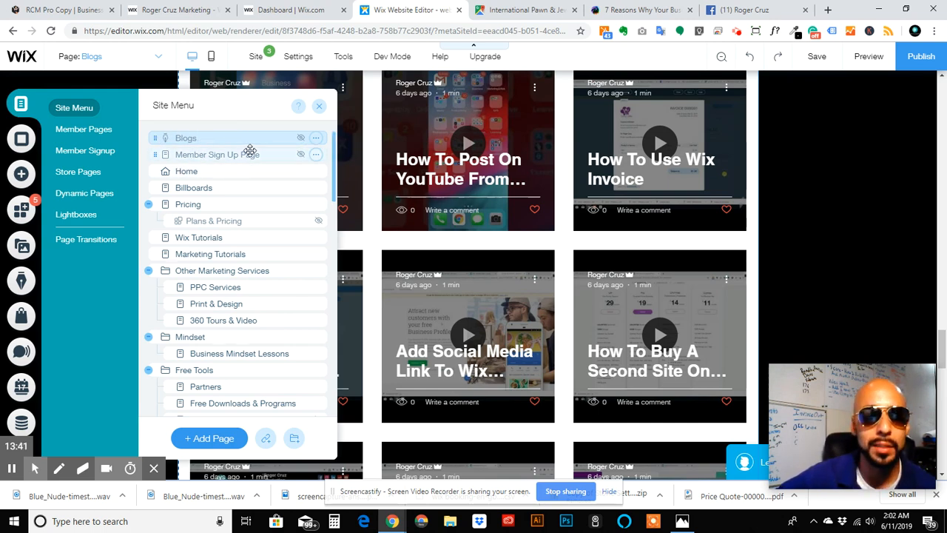
click(315, 141)
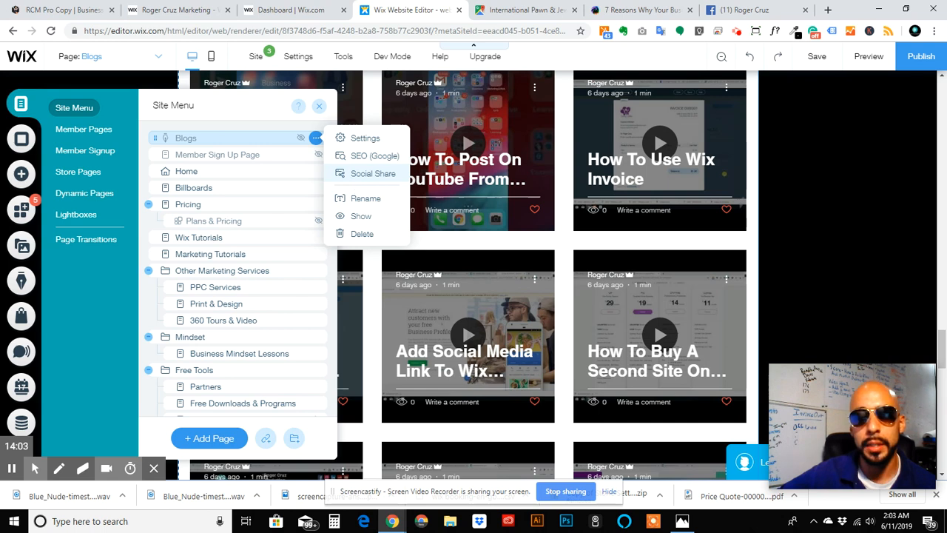
click(374, 157)
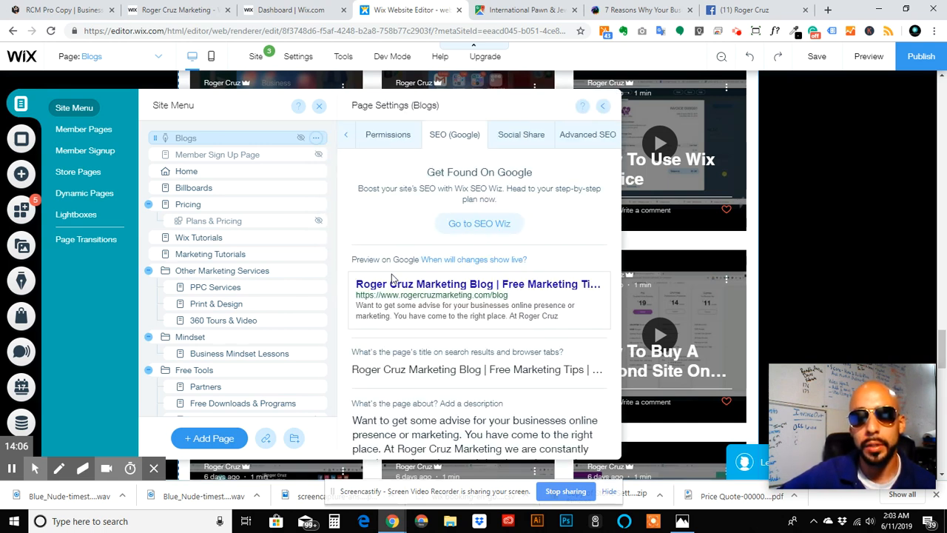
scroll(397, 278, down, 3)
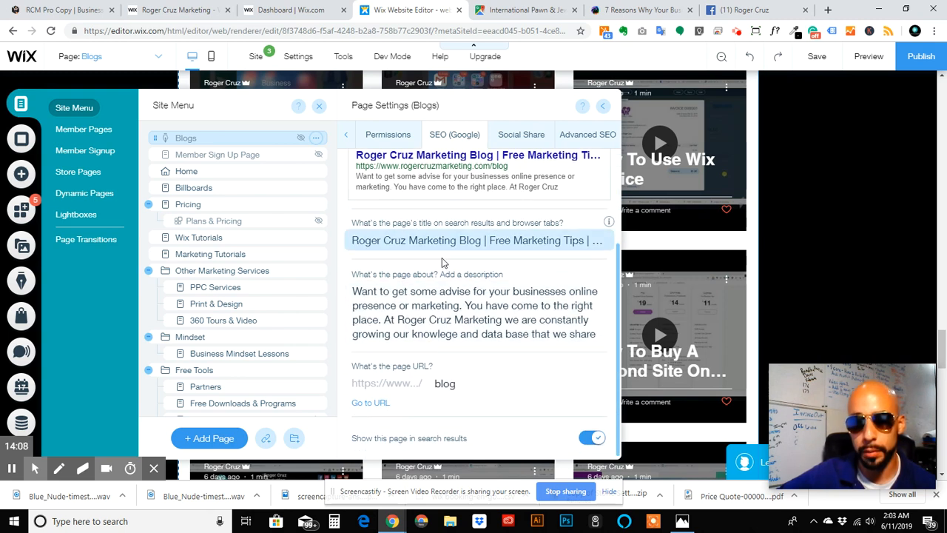
scroll(454, 249, up, 3)
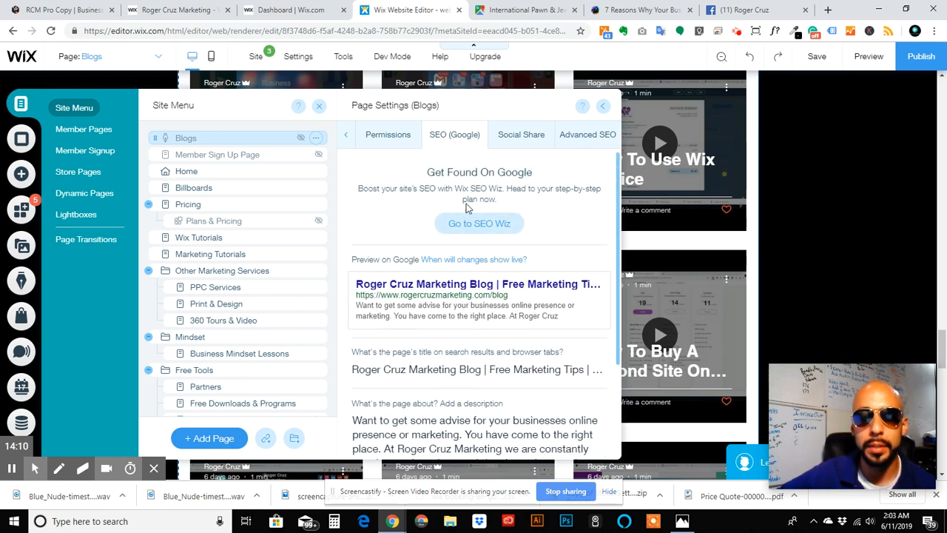
Review the Blogs page's social share settings, including its preview image, title and description.
click(518, 141)
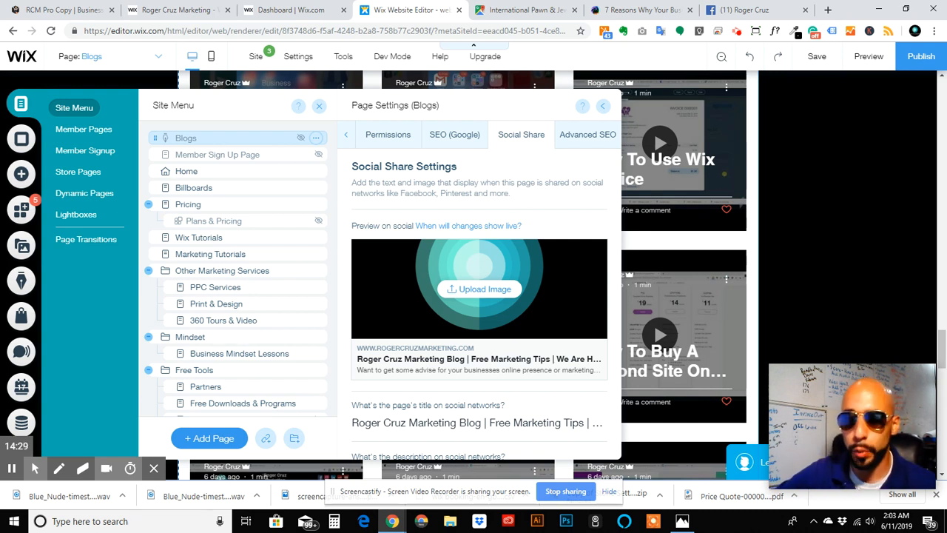
scroll(429, 315, down, 1)
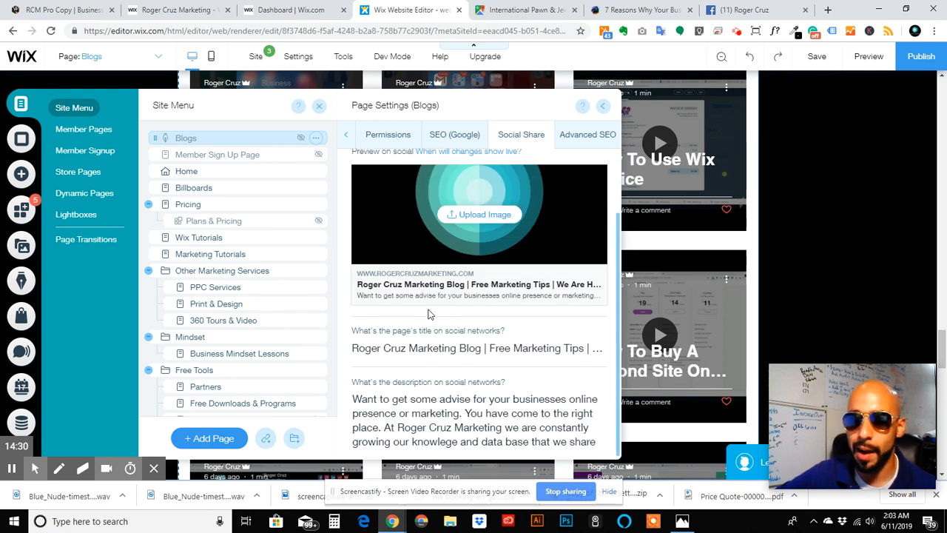
scroll(418, 270, up, 1)
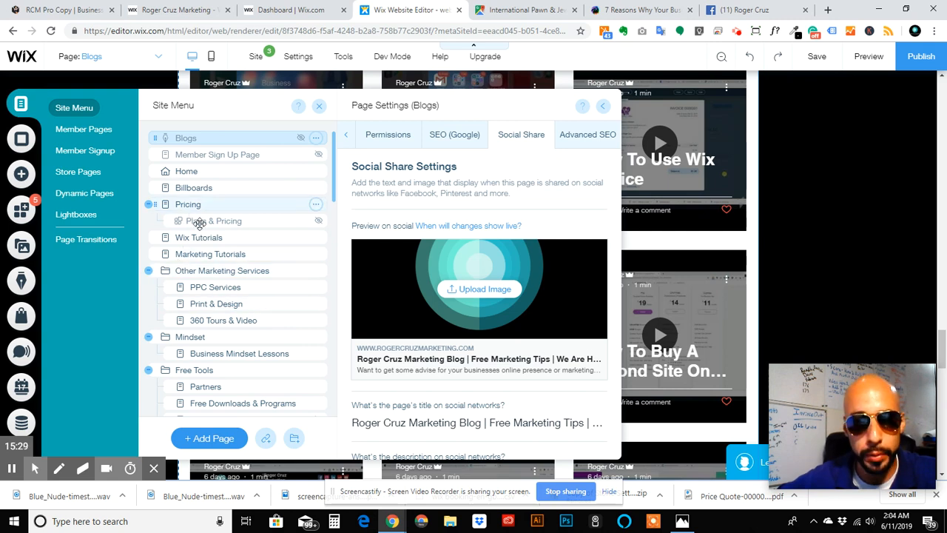
Open the Wix Tutorials page from the site's page list and close the page settings to reveal its custom feed.
scroll(214, 215, down, 1)
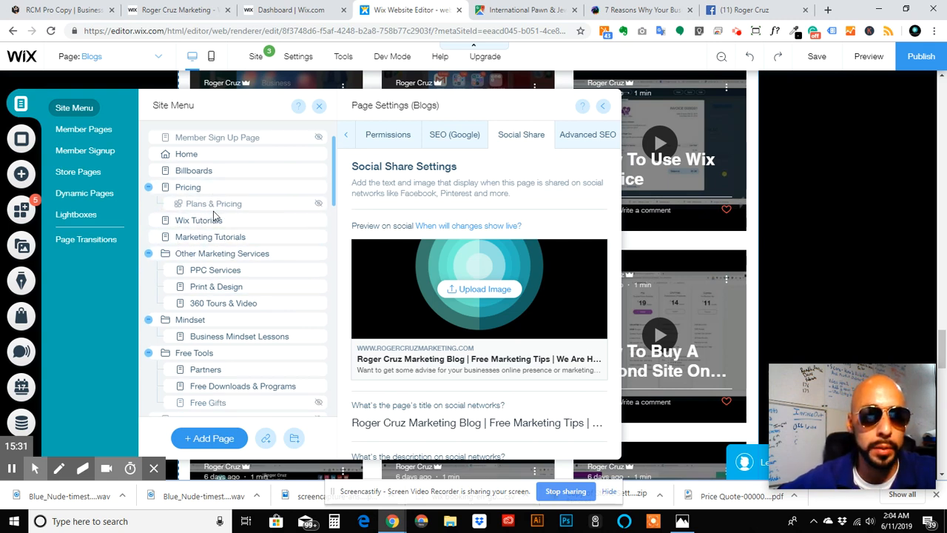
scroll(215, 222, down, 2)
scroll(213, 244, up, 3)
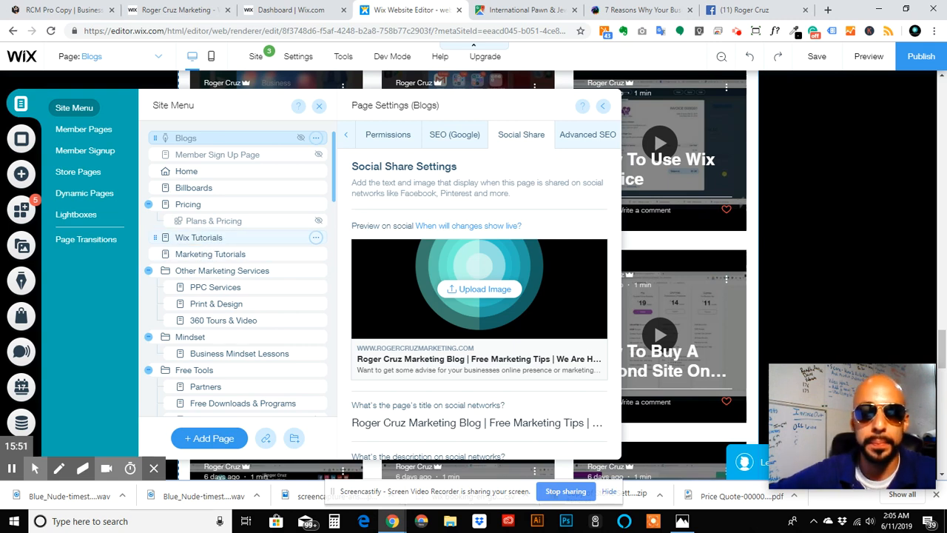
click(215, 237)
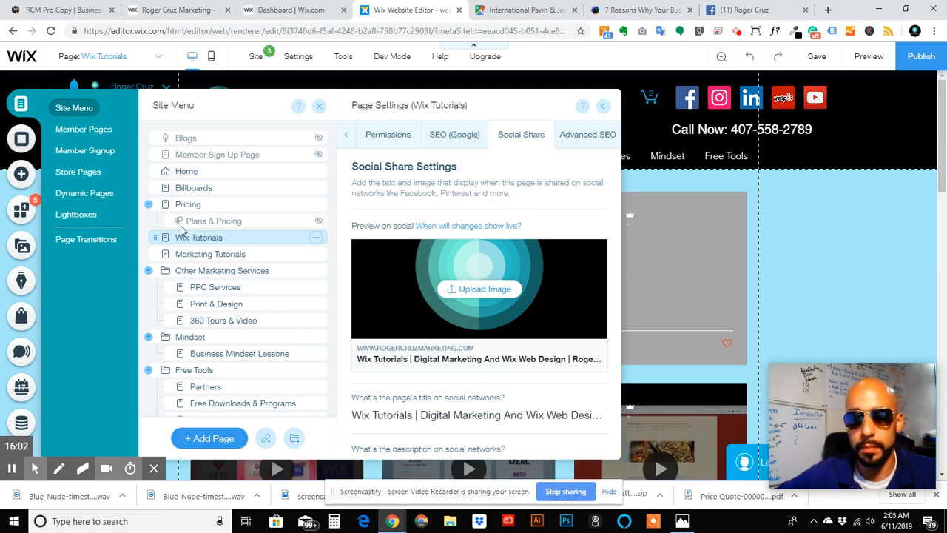
click(653, 252)
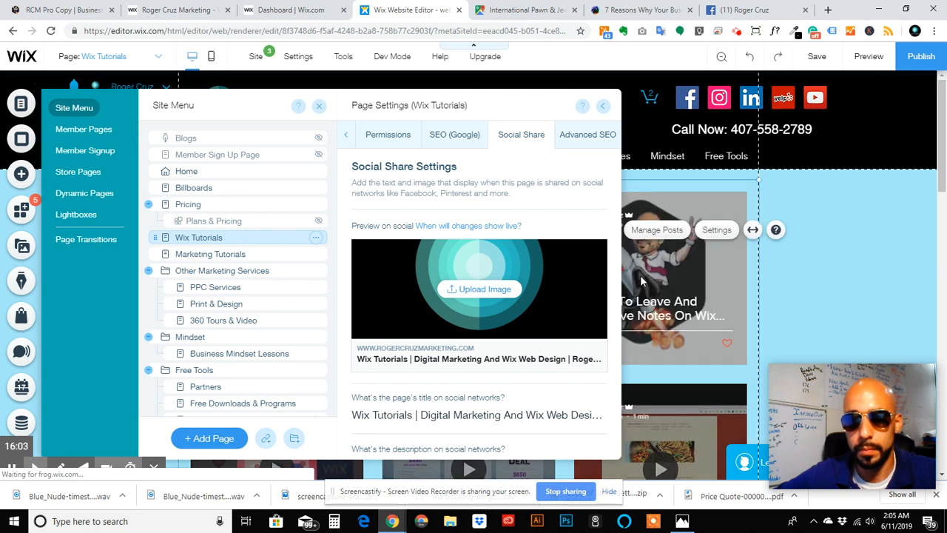
click(662, 288)
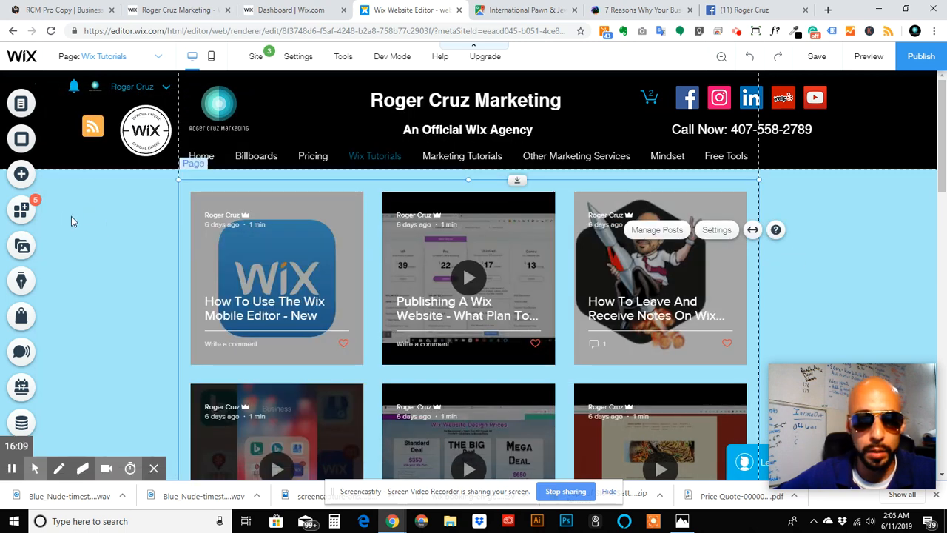
click(108, 226)
Look through all the posts in the custom feed on the Wix Tutorials page and return to its beginning.
scroll(283, 319, down, 3)
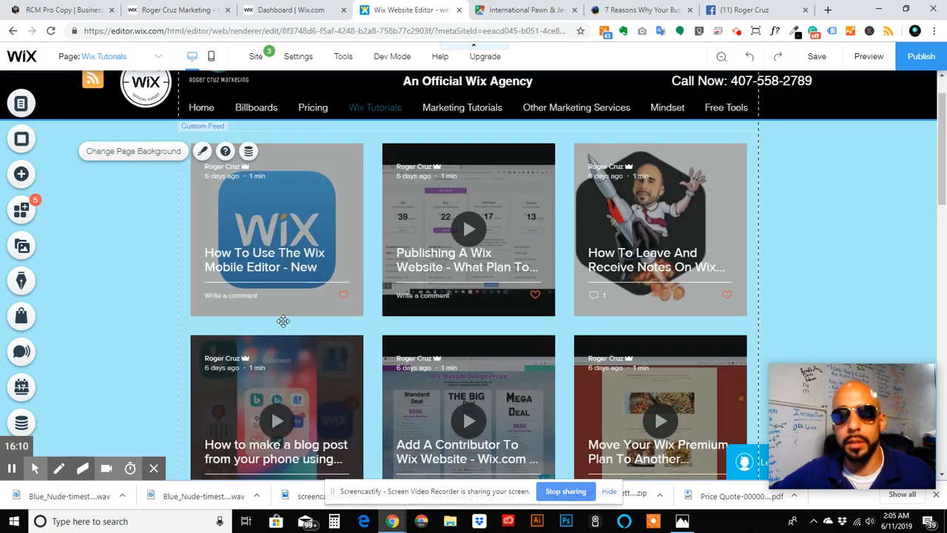
scroll(283, 319, down, 10)
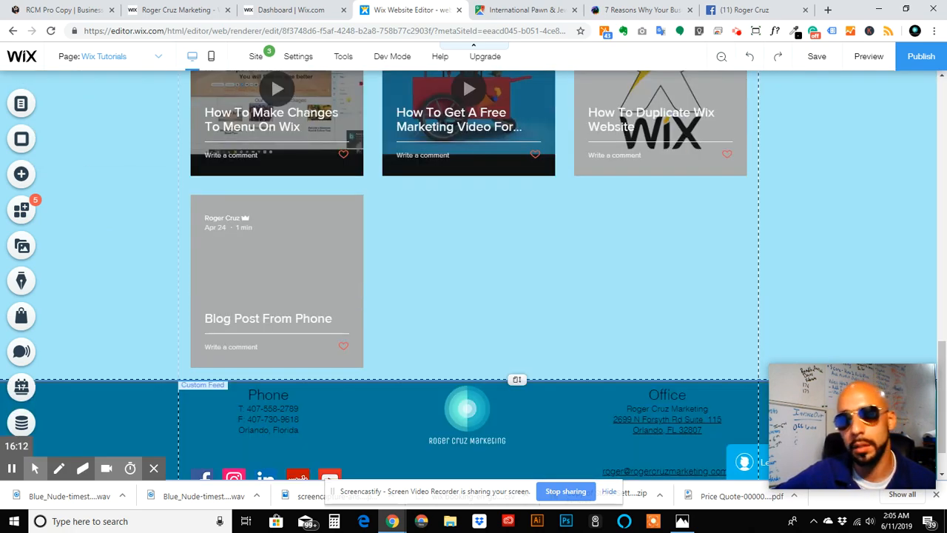
scroll(474, 274, up, 13)
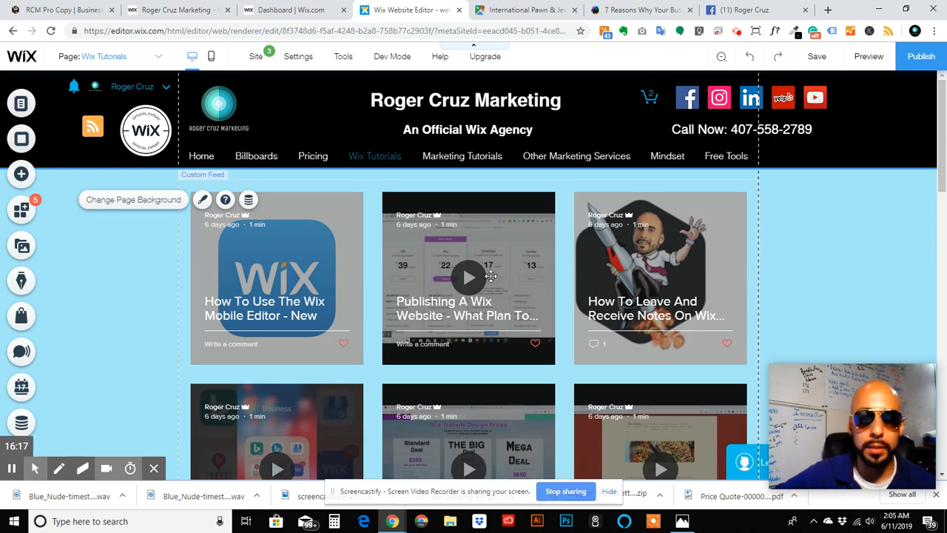
scroll(533, 333, down, 2)
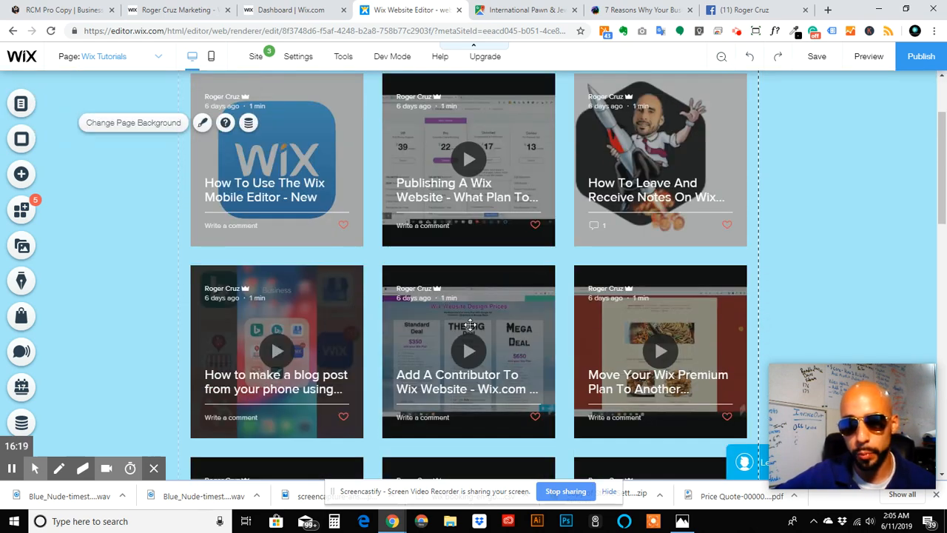
scroll(501, 328, down, 8)
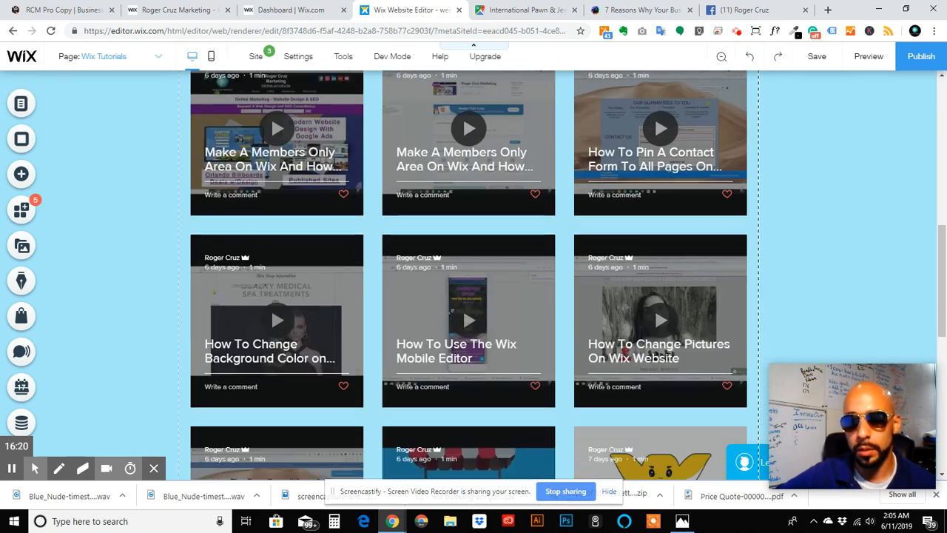
scroll(466, 267, down, 6)
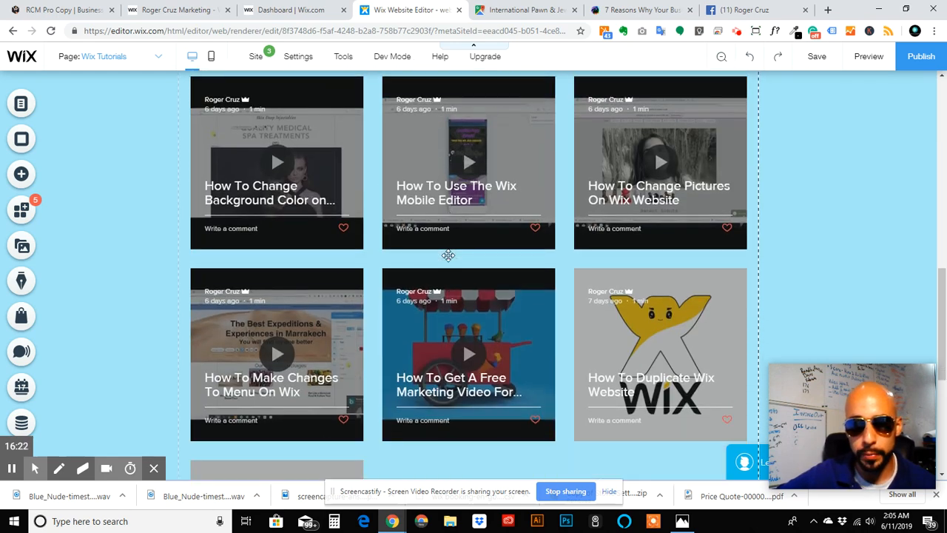
scroll(391, 298, up, 4)
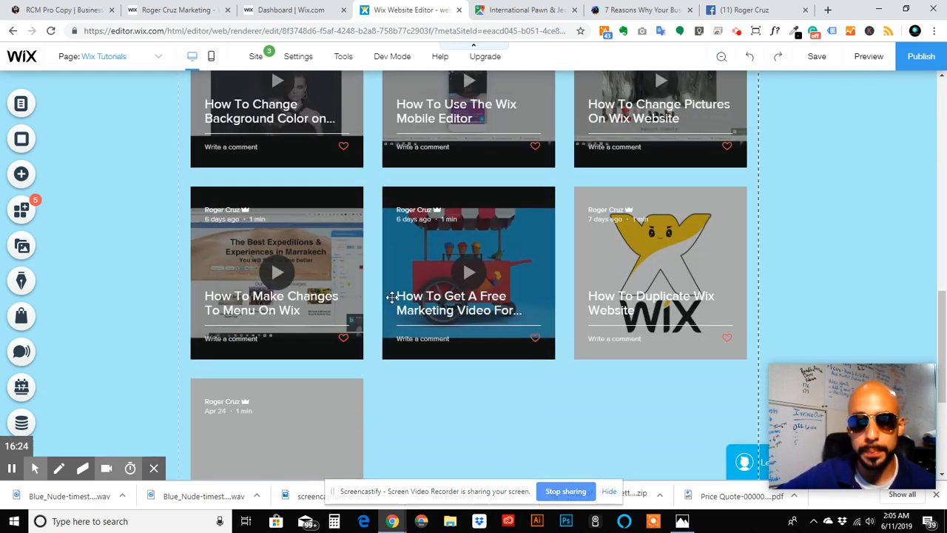
scroll(462, 129, up, 12)
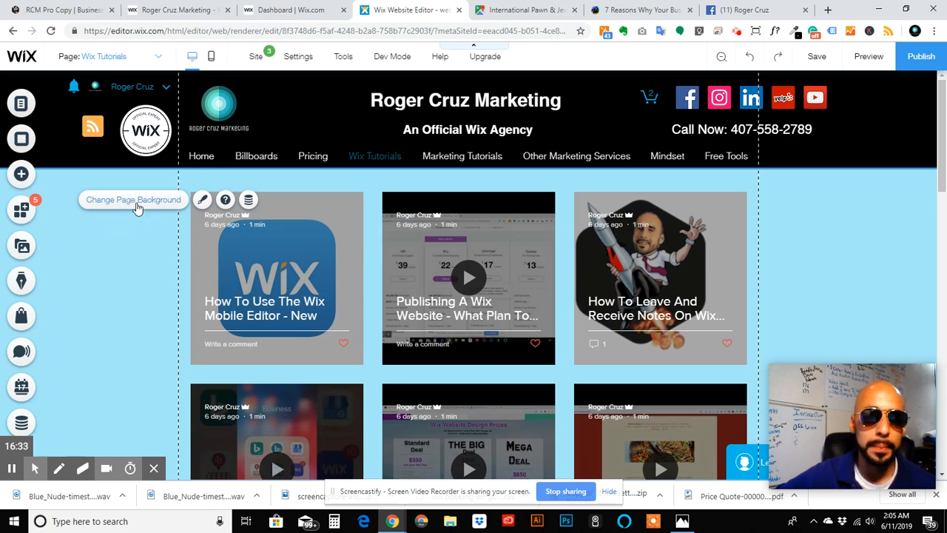
Open the custom feed's settings on the Wix Tutorials page and review its category and display options.
click(291, 263)
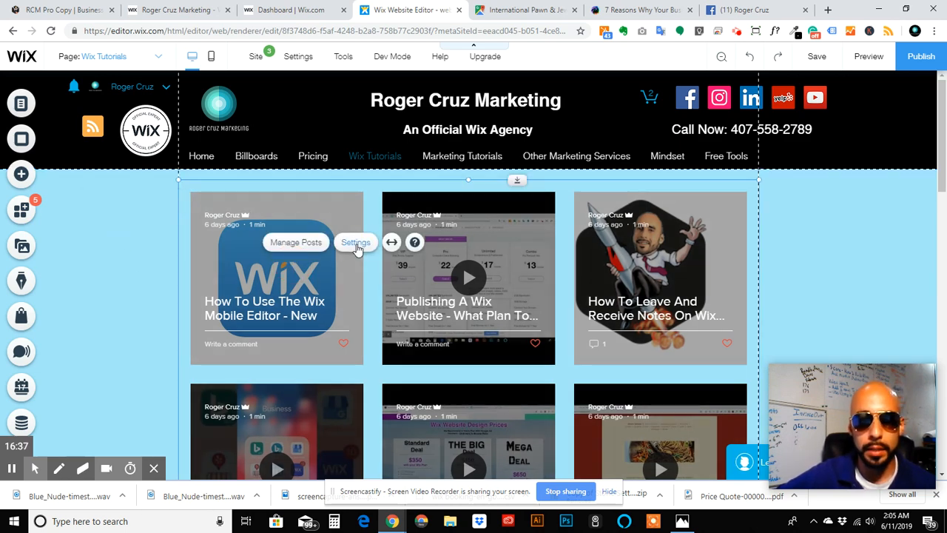
click(356, 244)
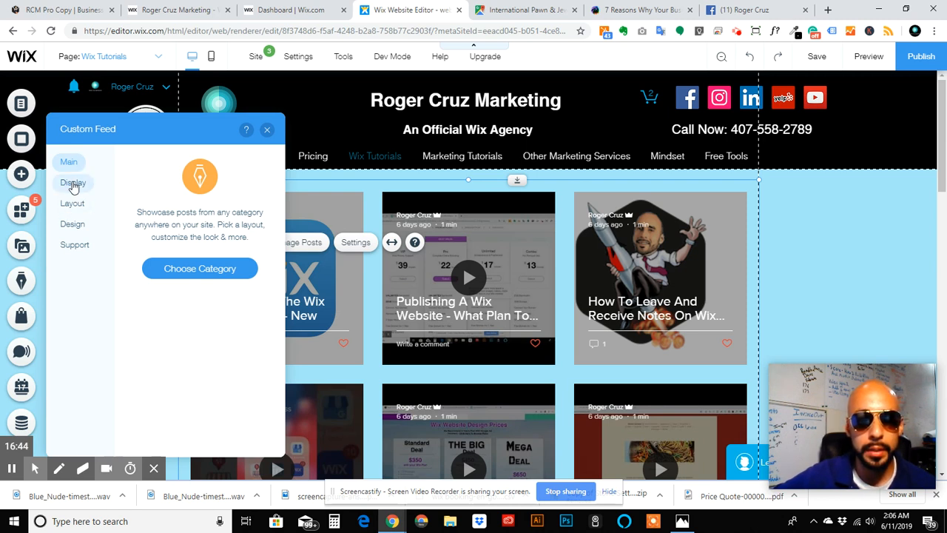
click(73, 183)
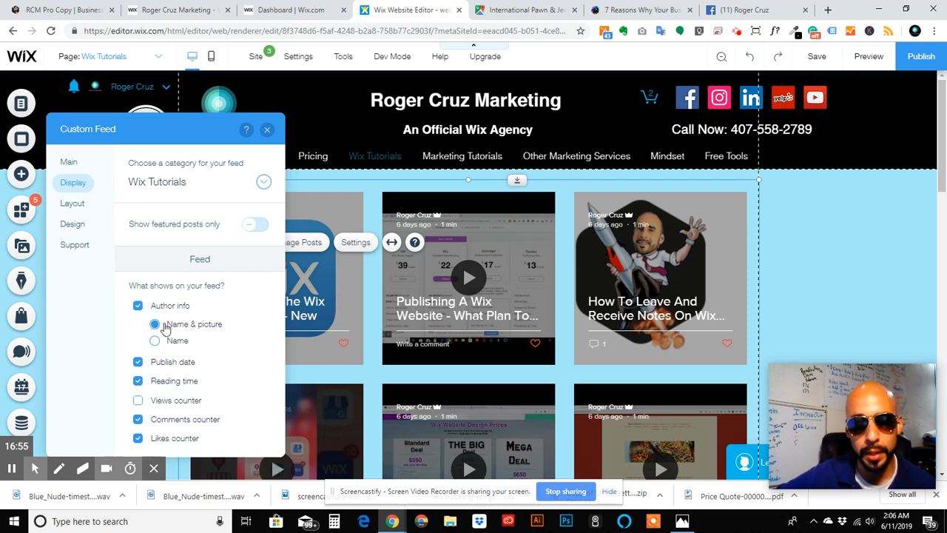
Try the One Column layout on the custom feed and look through the posts it shows.
click(80, 205)
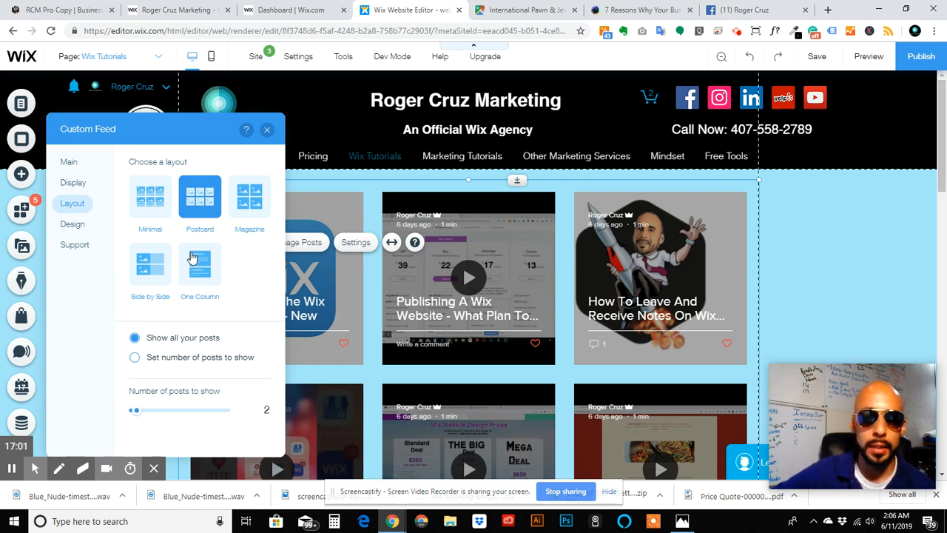
click(204, 274)
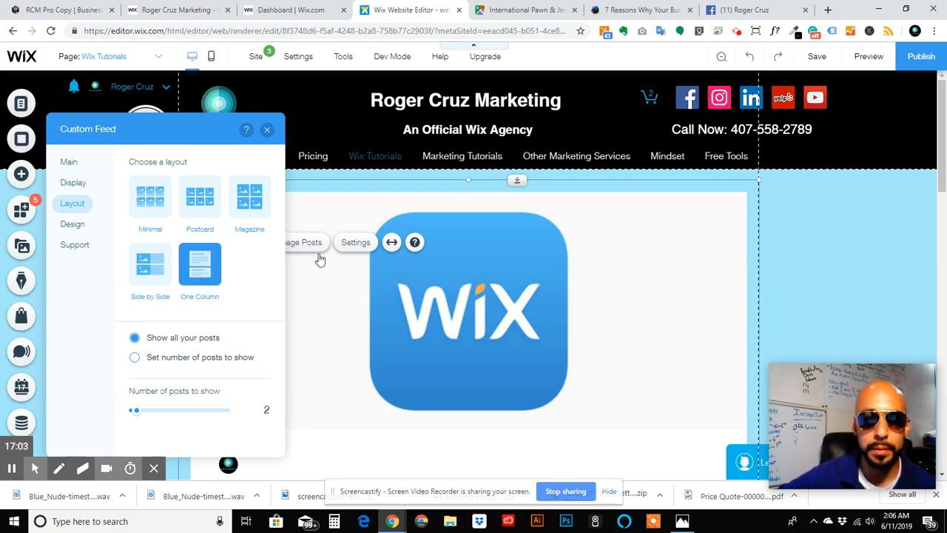
scroll(611, 336, down, 2)
scroll(612, 333, down, 3)
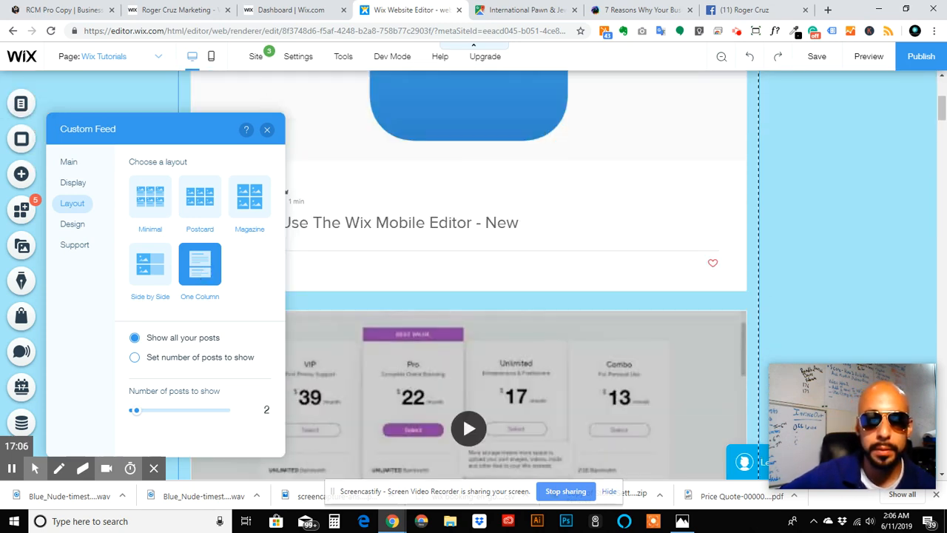
Try the Side by Side, One Column and Magazine layouts on the custom feed and restore the Postcard layout.
click(144, 268)
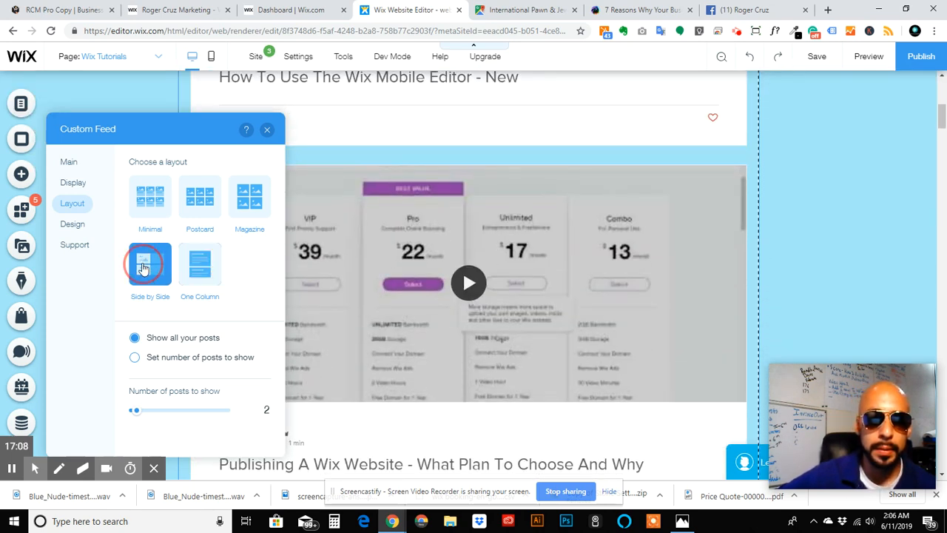
click(204, 273)
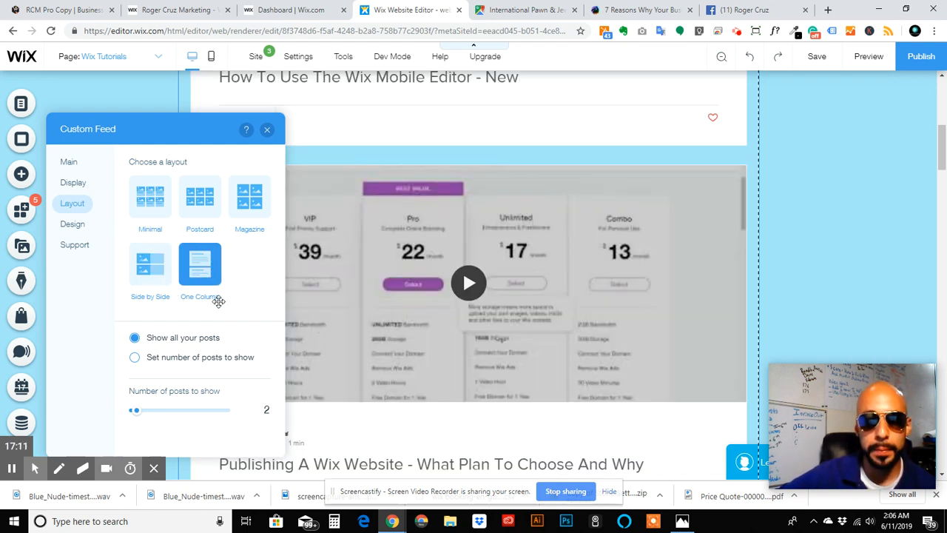
click(249, 207)
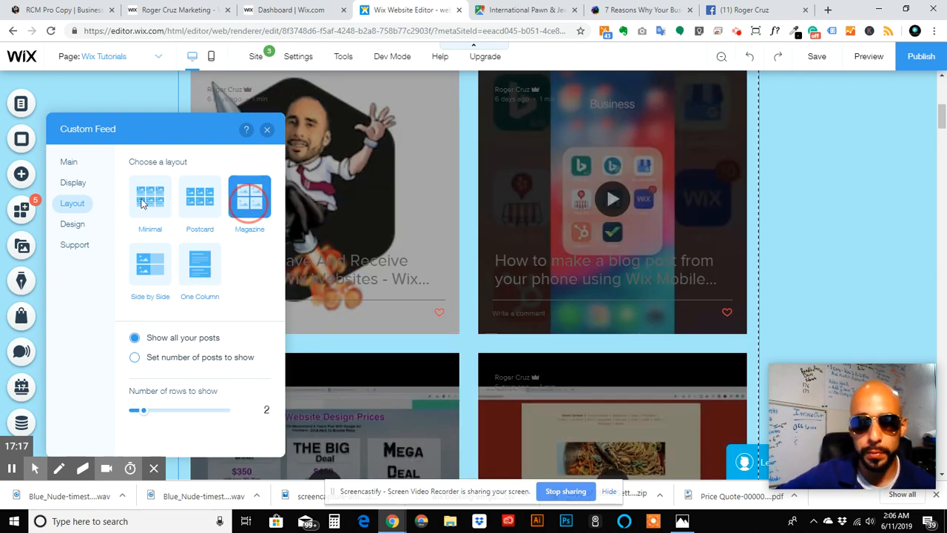
click(197, 204)
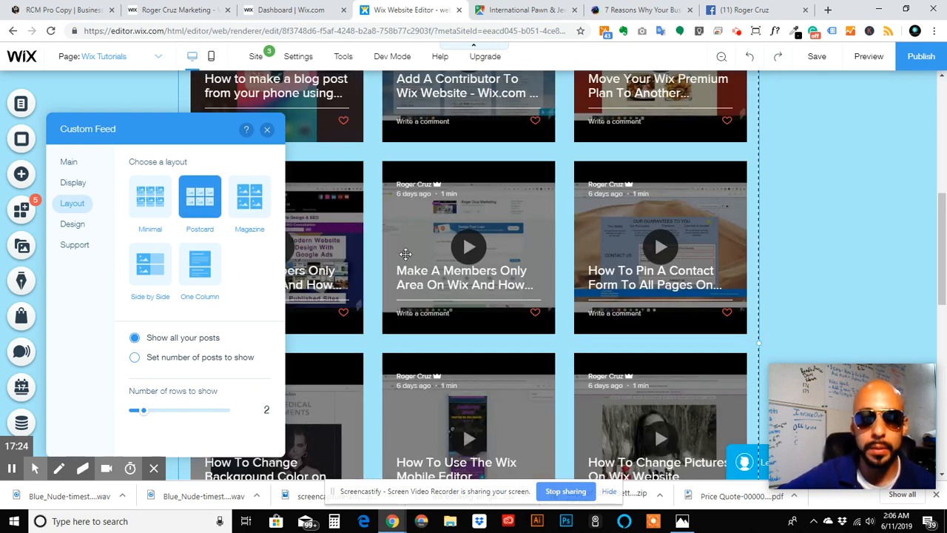
scroll(406, 254, up, 5)
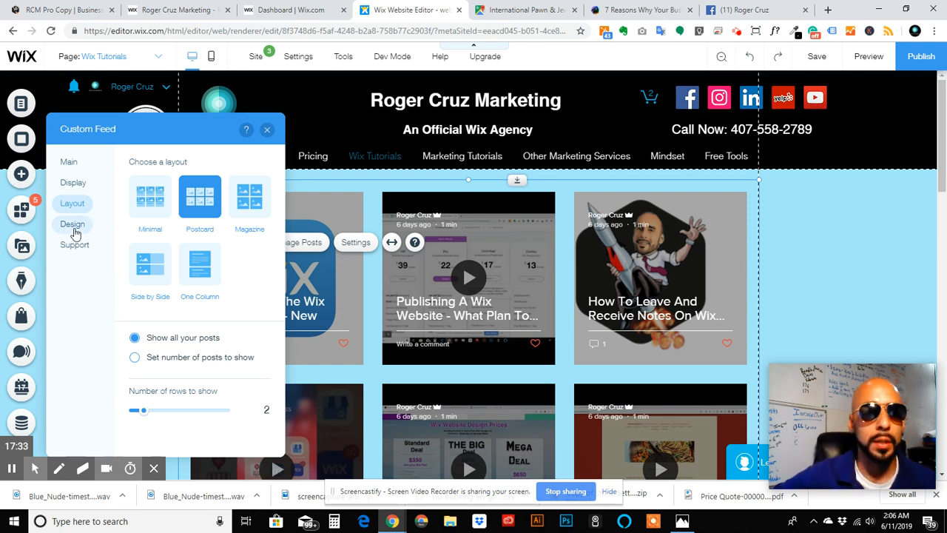
Try a feed background opacity of 100% in the custom feed's design settings and return it to 0%.
click(73, 226)
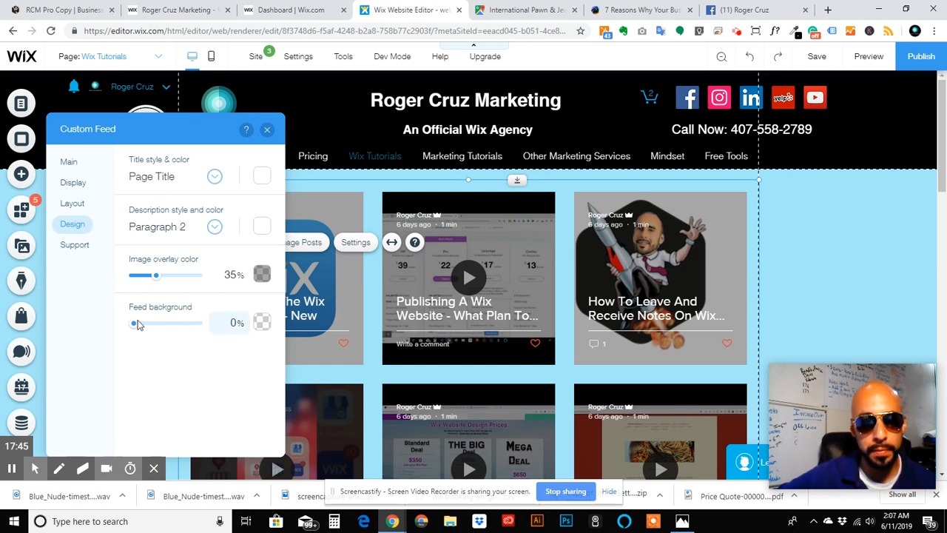
drag(134, 329, 200, 320)
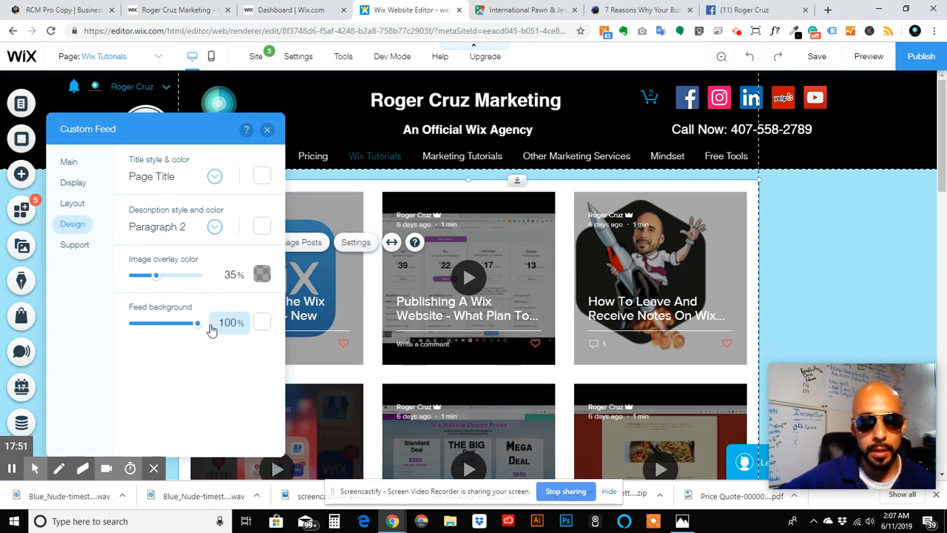
drag(209, 326, 133, 325)
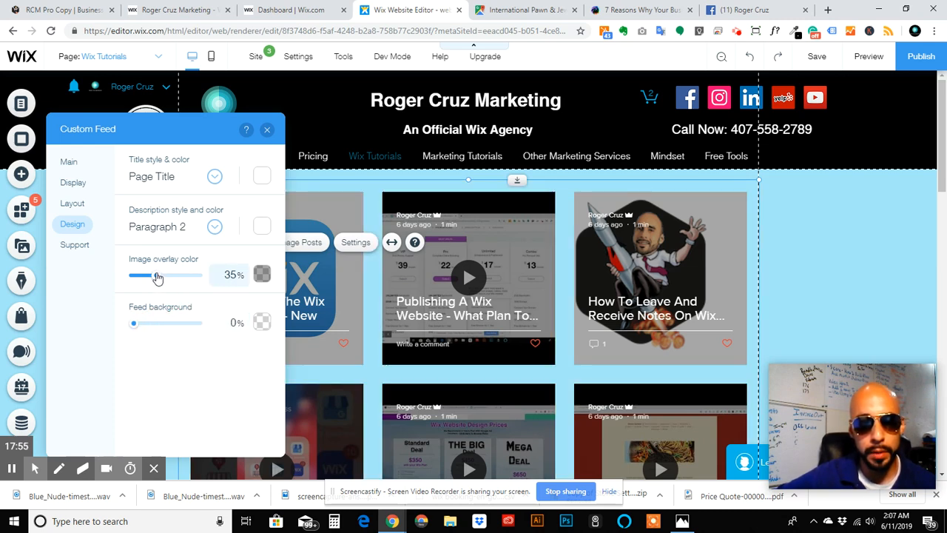
Set the custom feed's image overlay opacity to 42% and check the feed's support resources.
drag(157, 277, 181, 275)
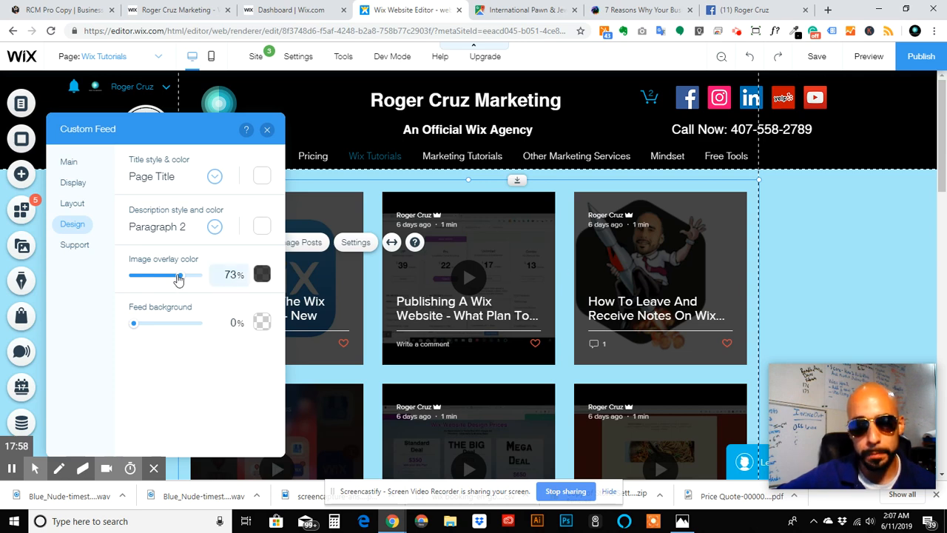
mouse_move(179, 278)
mouse_down()
mouse_move(140, 276)
mouse_move(160, 276)
mouse_up()
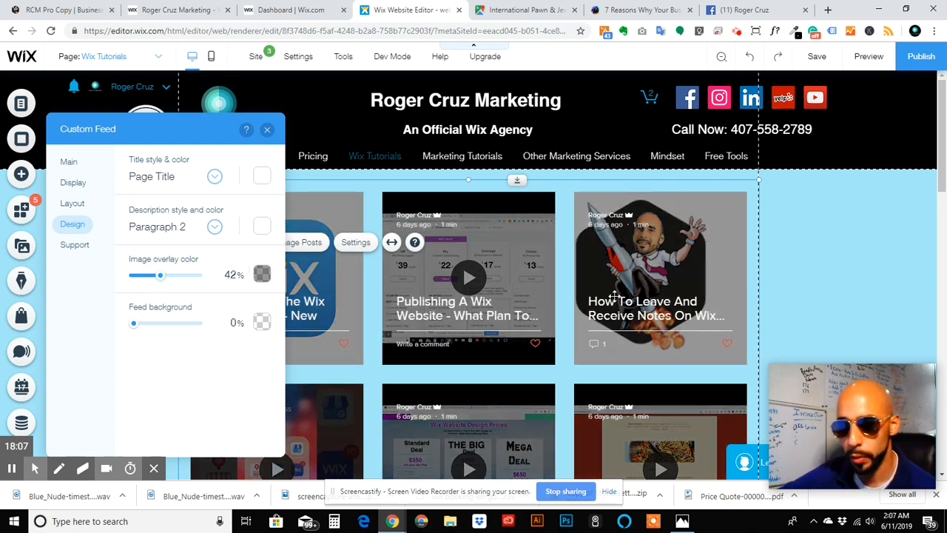
click(80, 248)
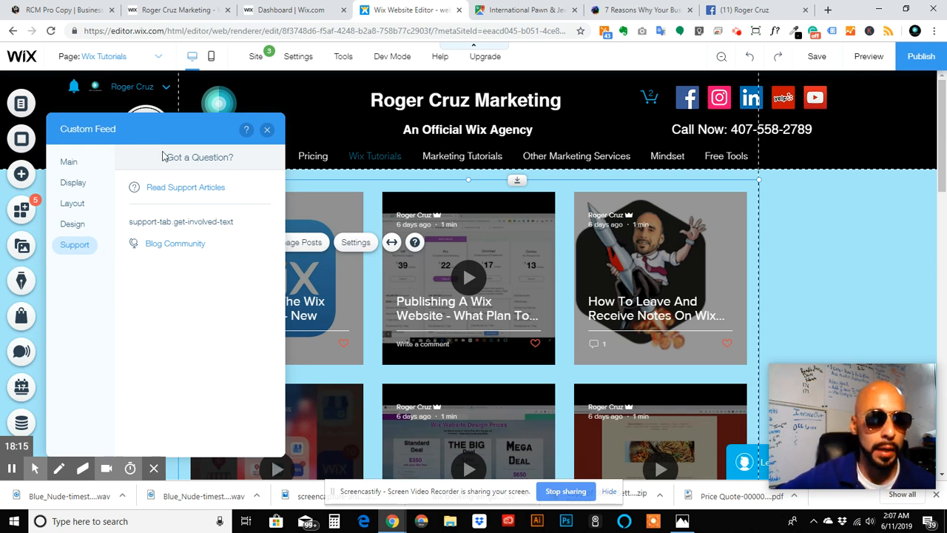
click(66, 161)
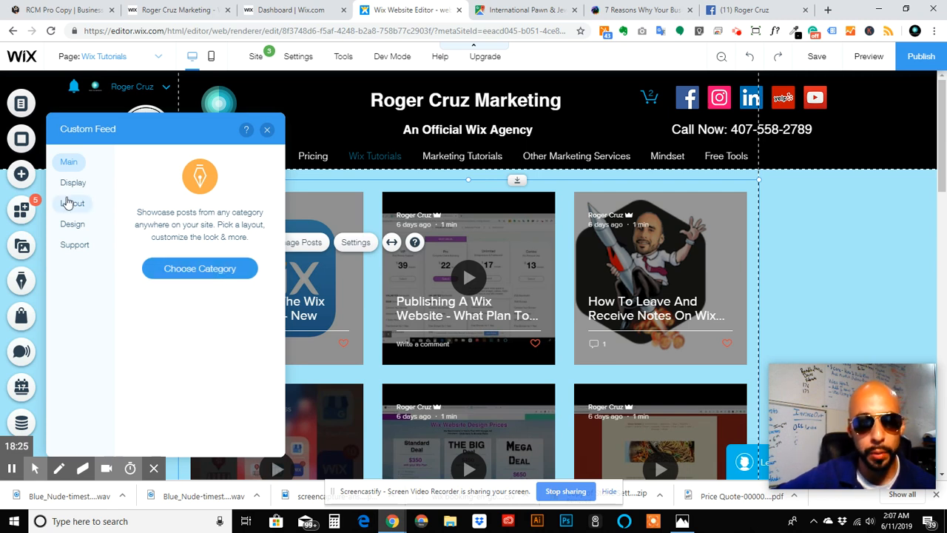
Switch the custom feed's category to Google Tutorials and look through the posts it displays.
click(73, 183)
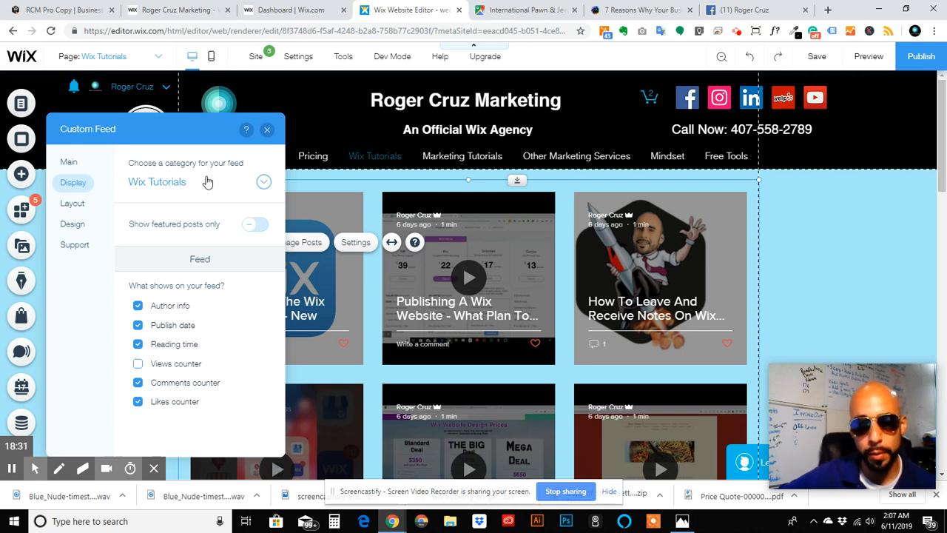
click(264, 182)
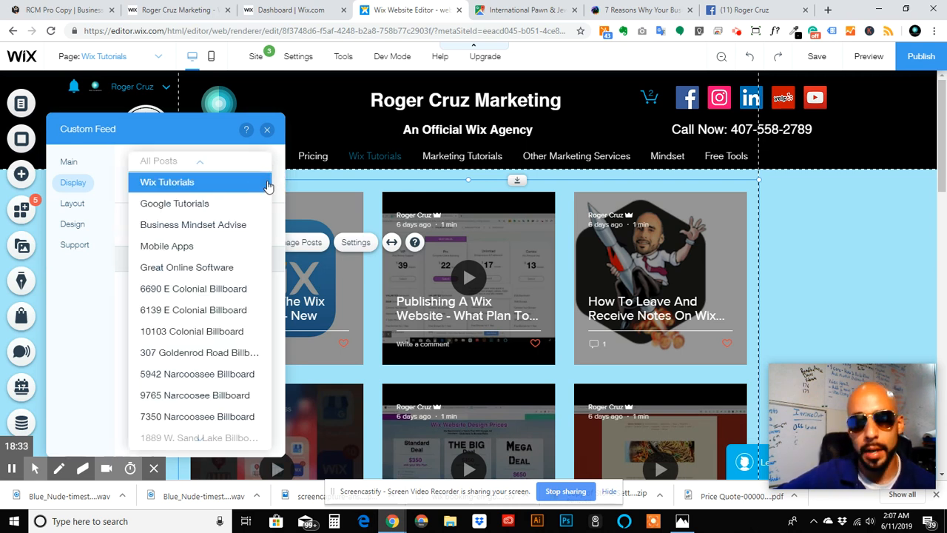
scroll(167, 224, down, 1)
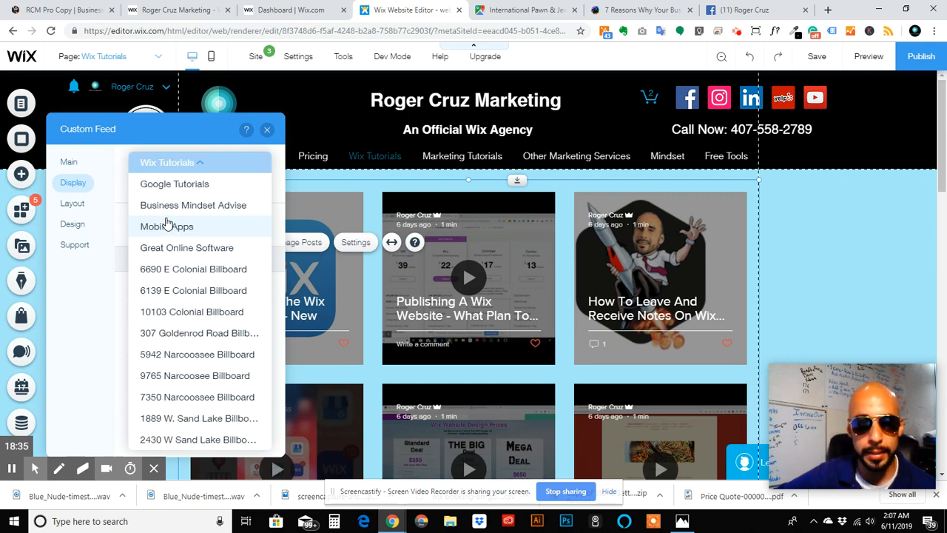
scroll(185, 340, up, 1)
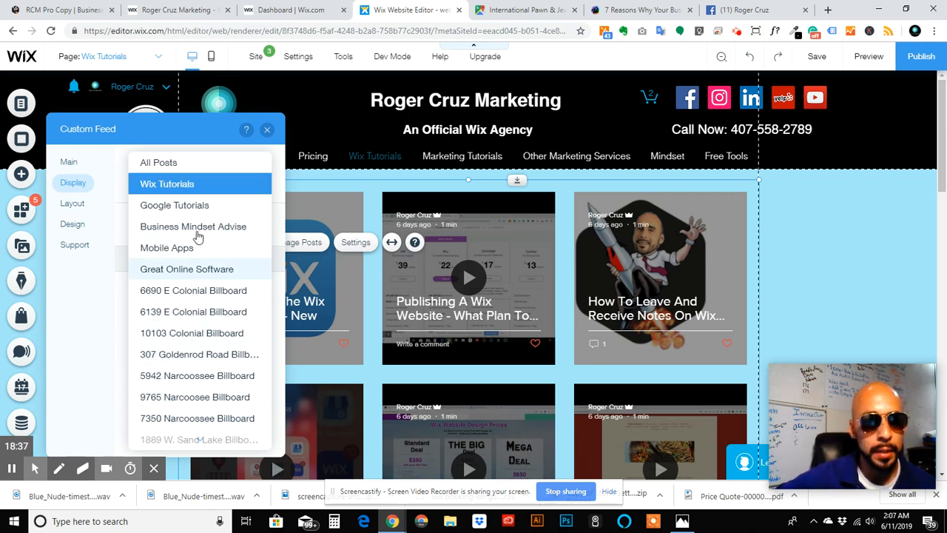
click(204, 205)
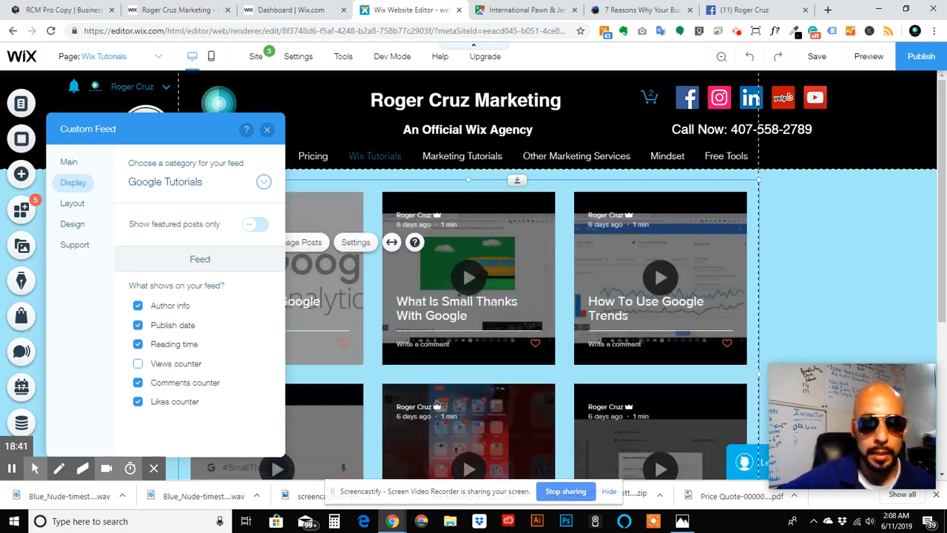
scroll(564, 302, down, 1)
scroll(564, 303, down, 2)
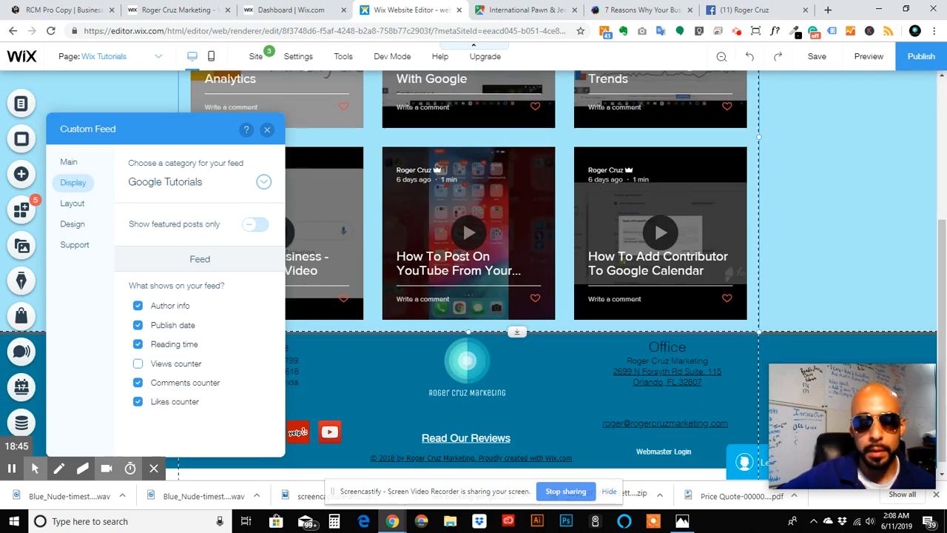
scroll(563, 303, up, 3)
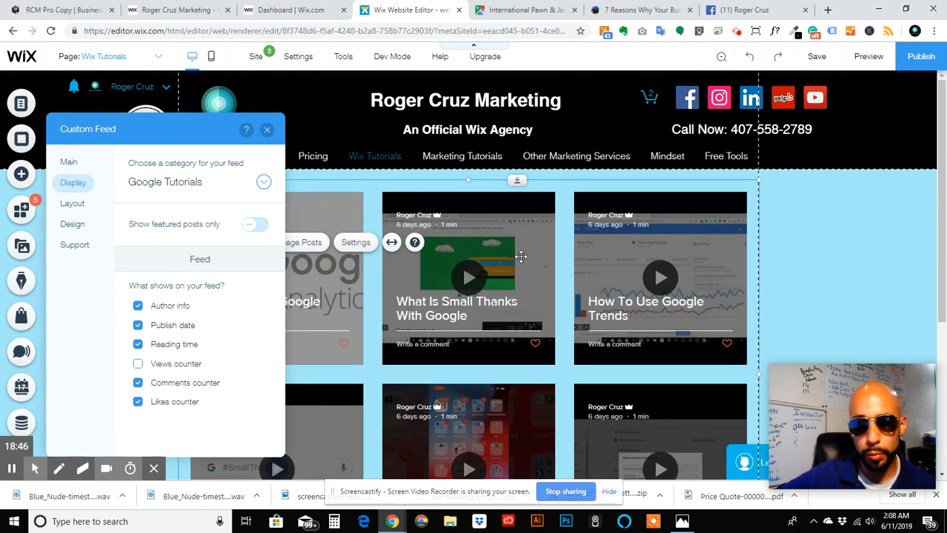
Try the Mobile Apps category, set the custom feed's category to Business Mindset Advise and look through its posts.
click(263, 183)
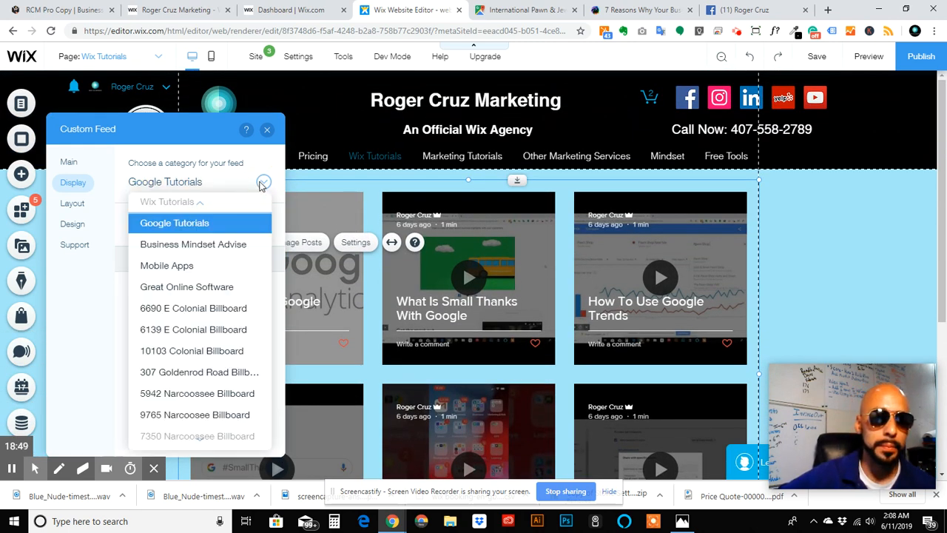
click(199, 268)
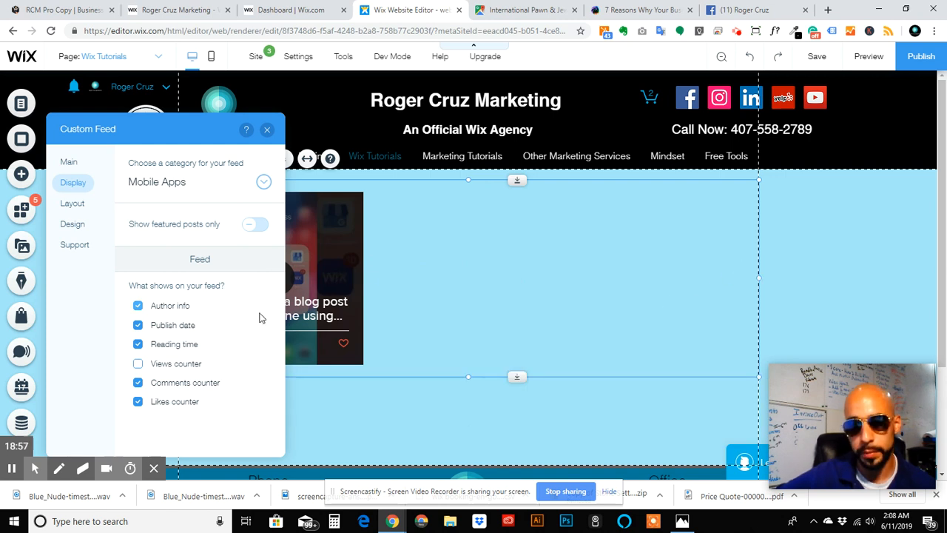
click(263, 183)
scroll(202, 264, up, 3)
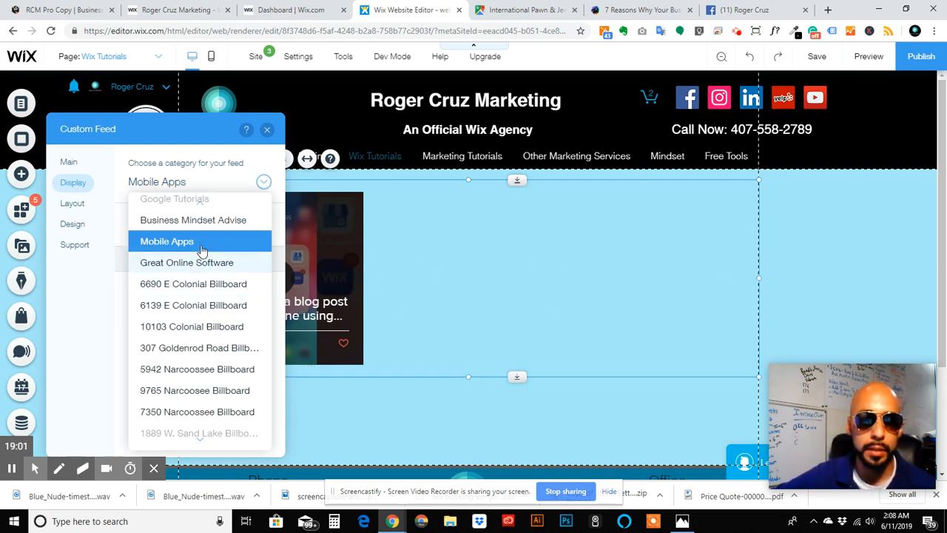
click(215, 268)
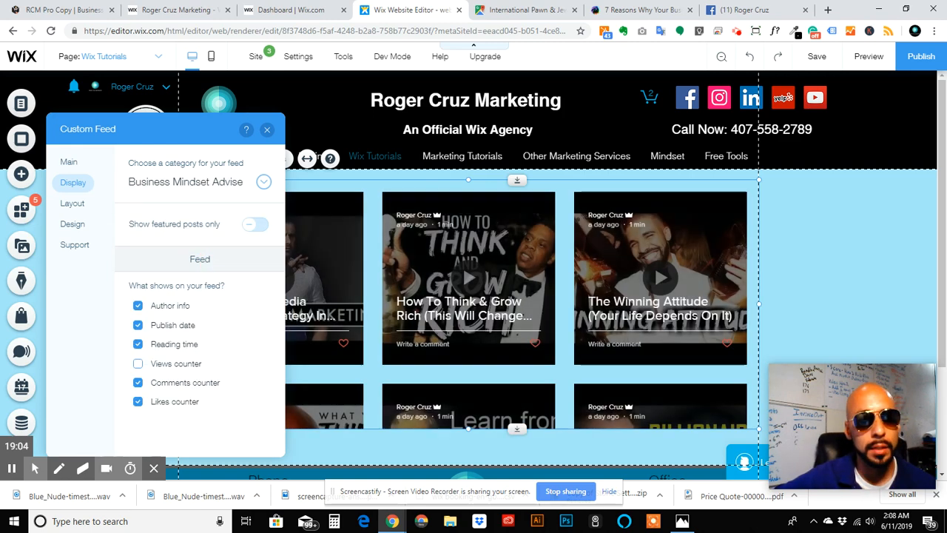
scroll(492, 244, down, 8)
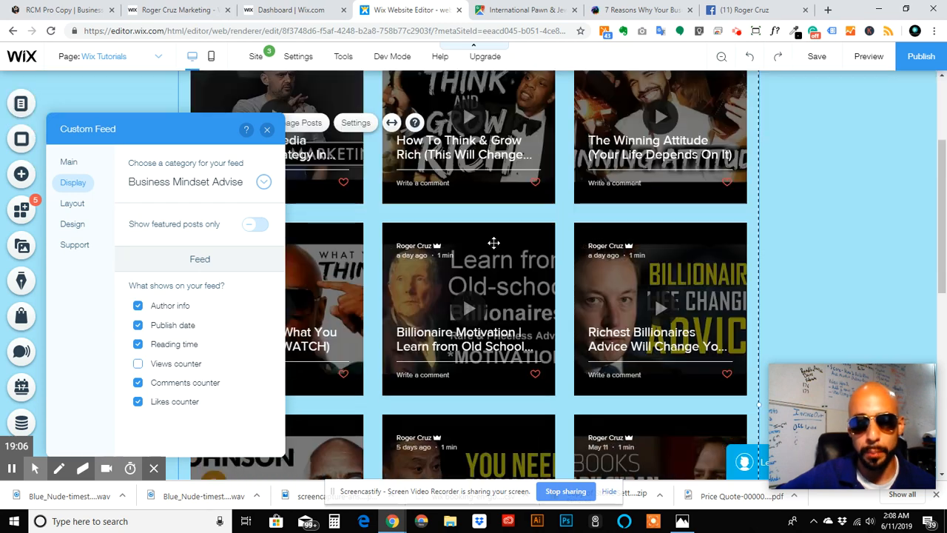
scroll(491, 243, up, 6)
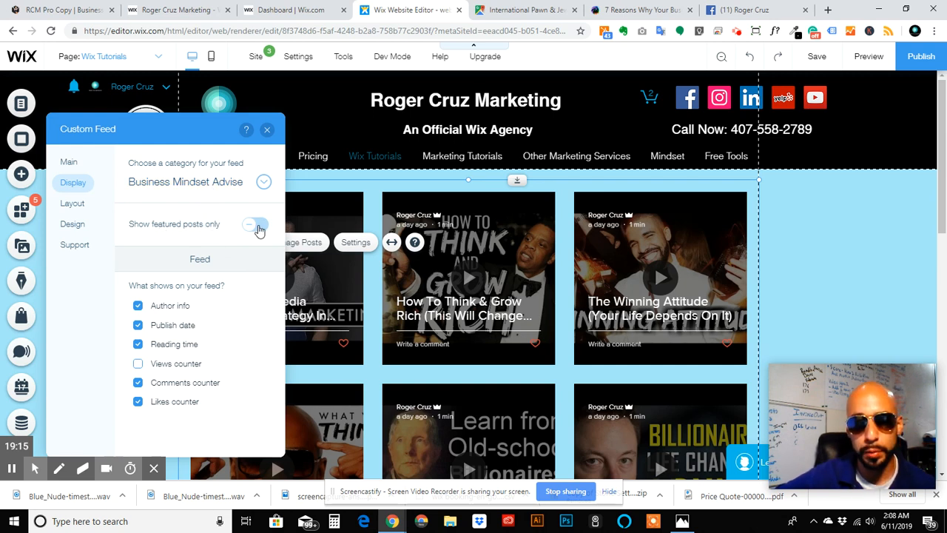
Limit the custom feed to featured posts only, turn that limit off again and close the feed's settings.
click(256, 225)
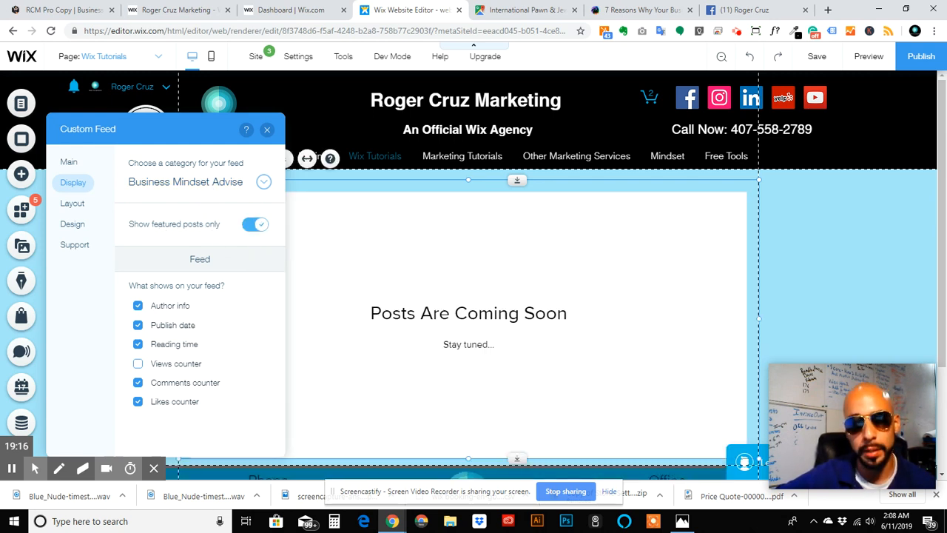
click(256, 226)
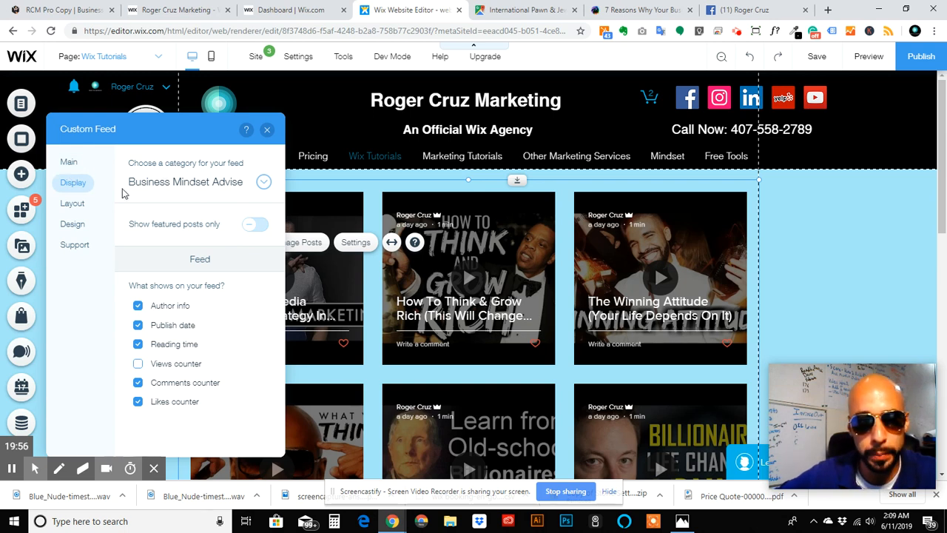
click(69, 163)
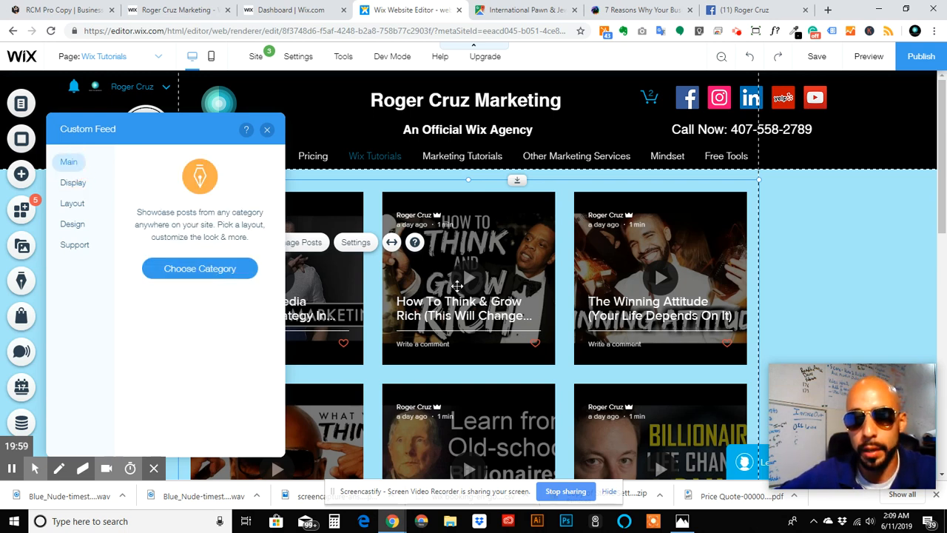
click(486, 272)
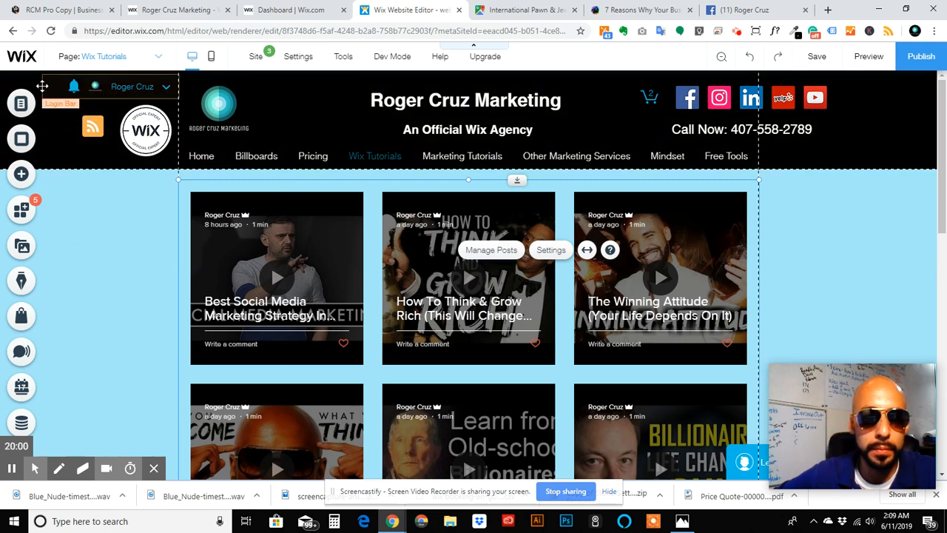
Open the Marketing Tutorials page for editing and look through the posts in its custom feeds.
click(22, 104)
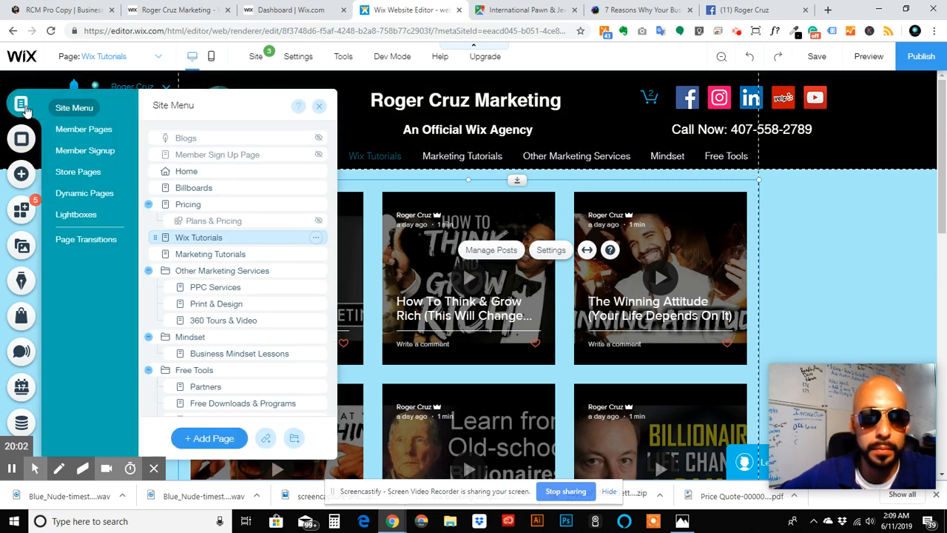
click(213, 253)
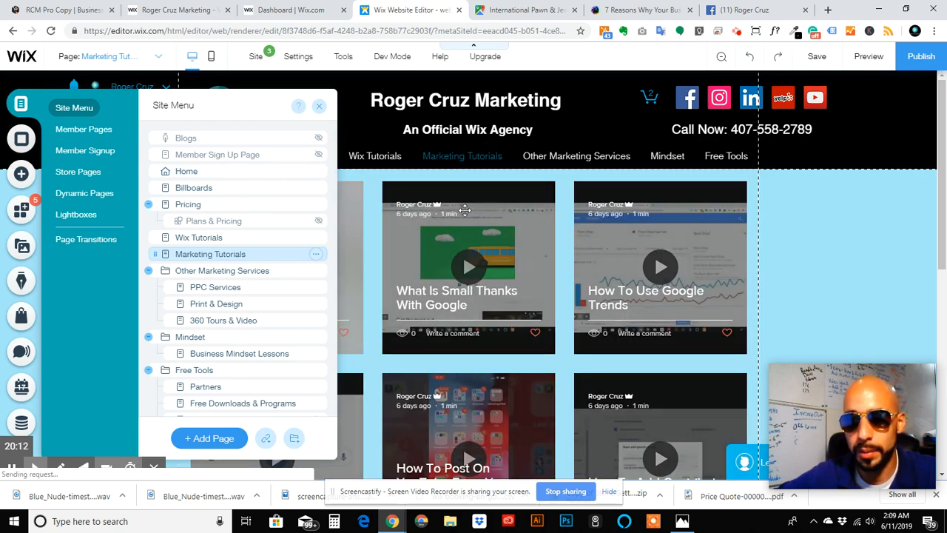
click(743, 255)
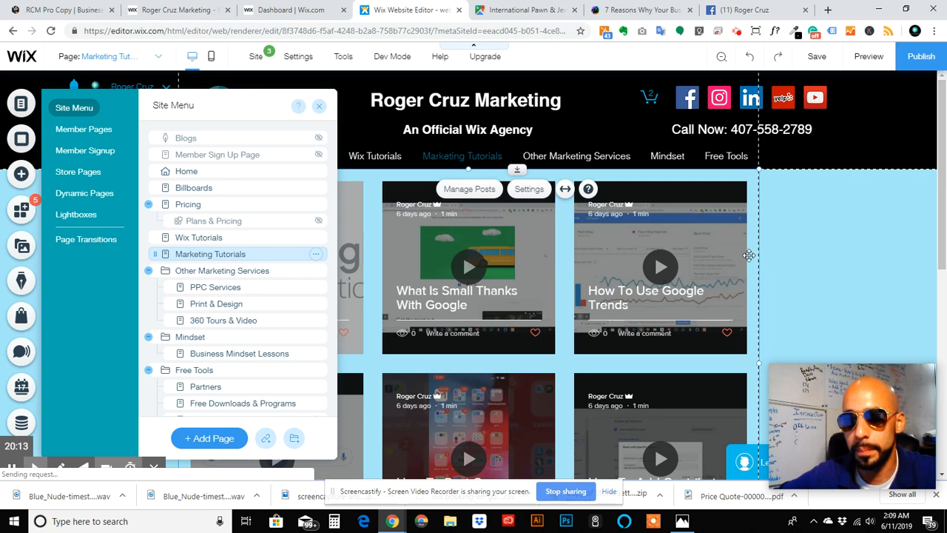
click(813, 239)
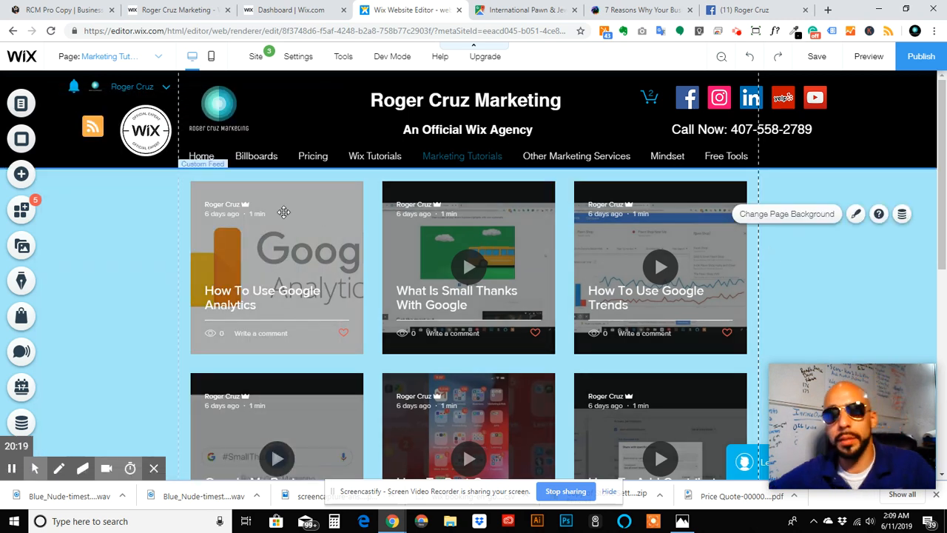
scroll(283, 212, down, 3)
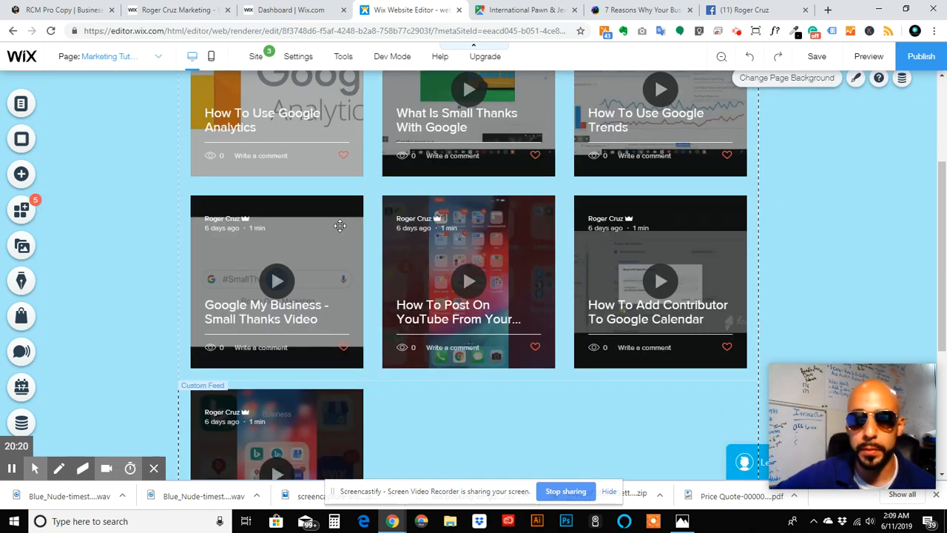
click(337, 223)
scroll(269, 211, down, 4)
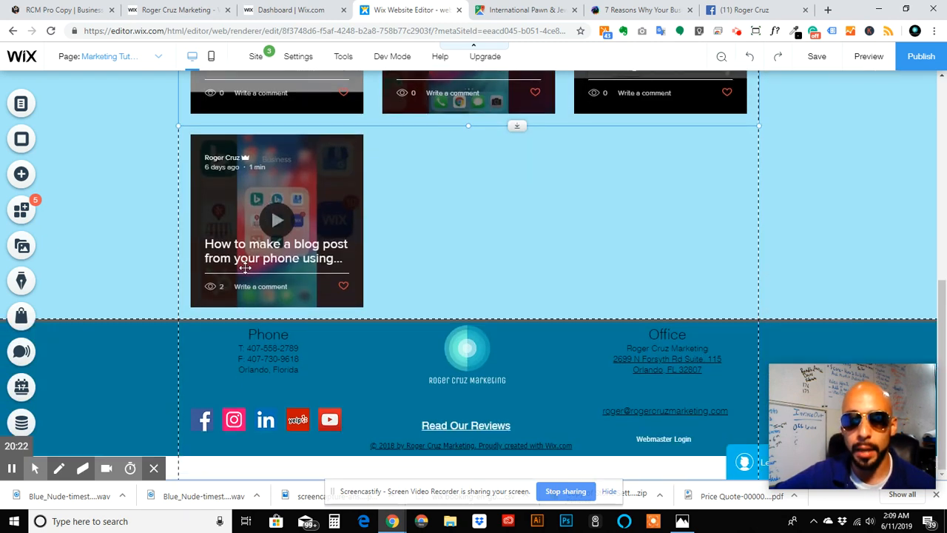
Check the display settings and category of the lower custom feed on the Marketing Tutorials page, then close its settings.
click(245, 268)
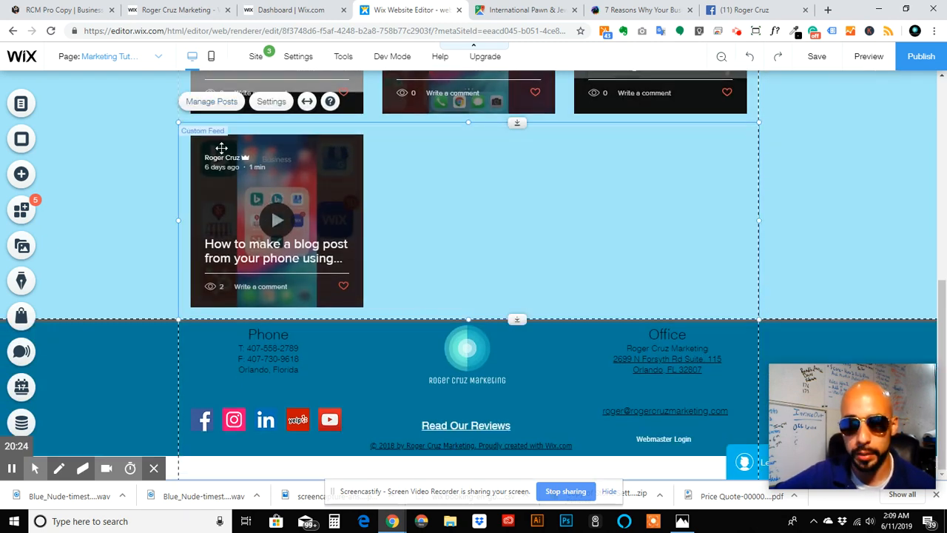
scroll(310, 237, up, 2)
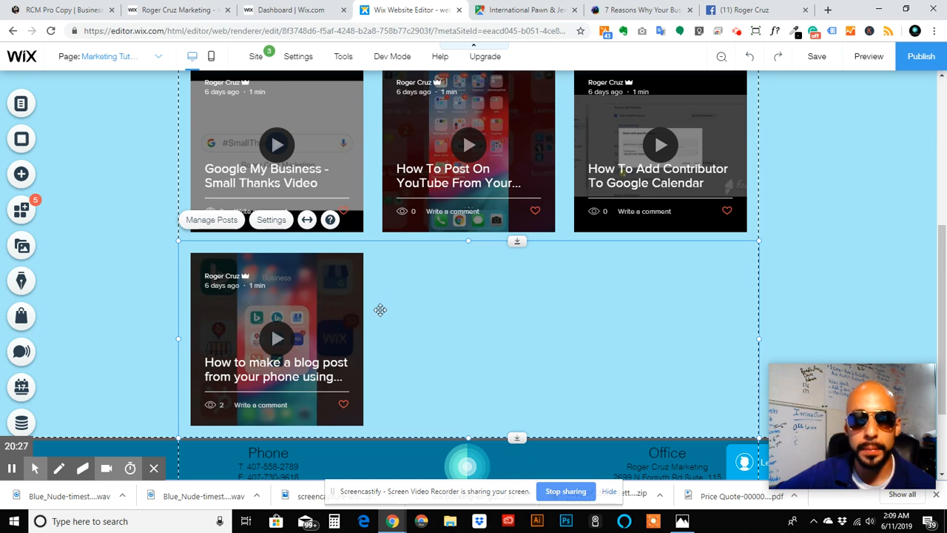
double_click(379, 310)
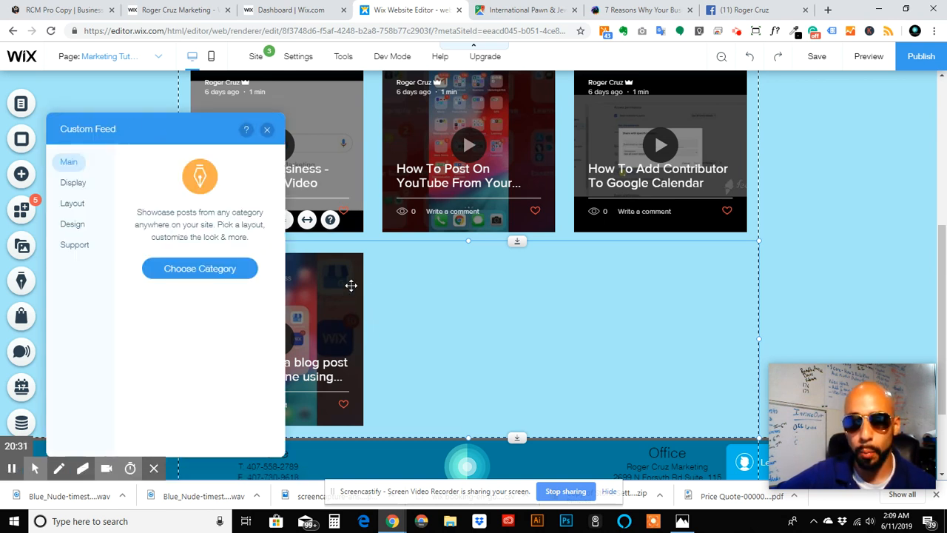
click(71, 183)
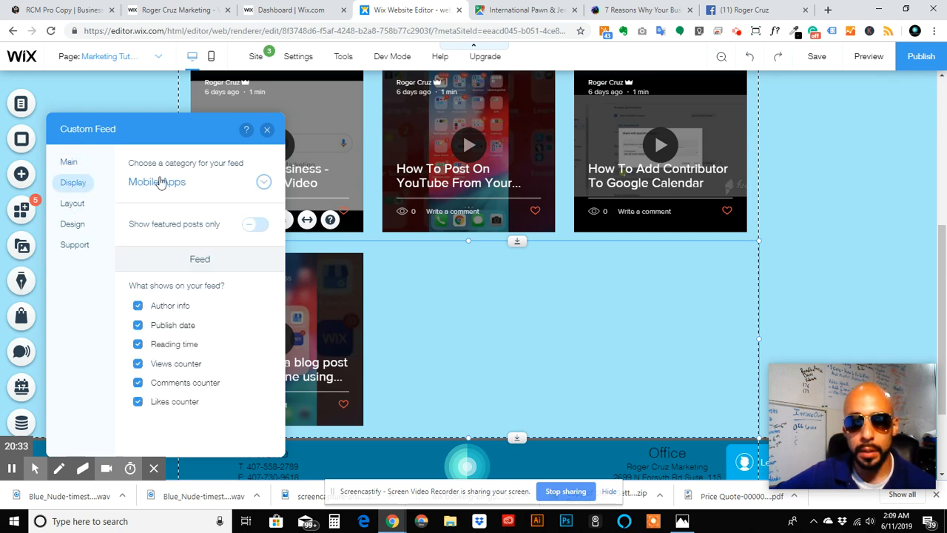
click(433, 314)
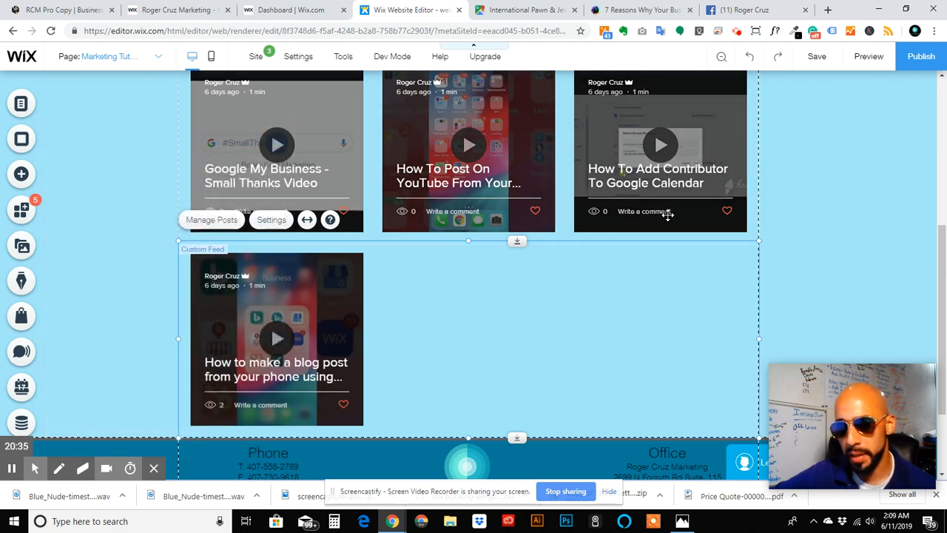
click(818, 152)
scroll(814, 151, up, 4)
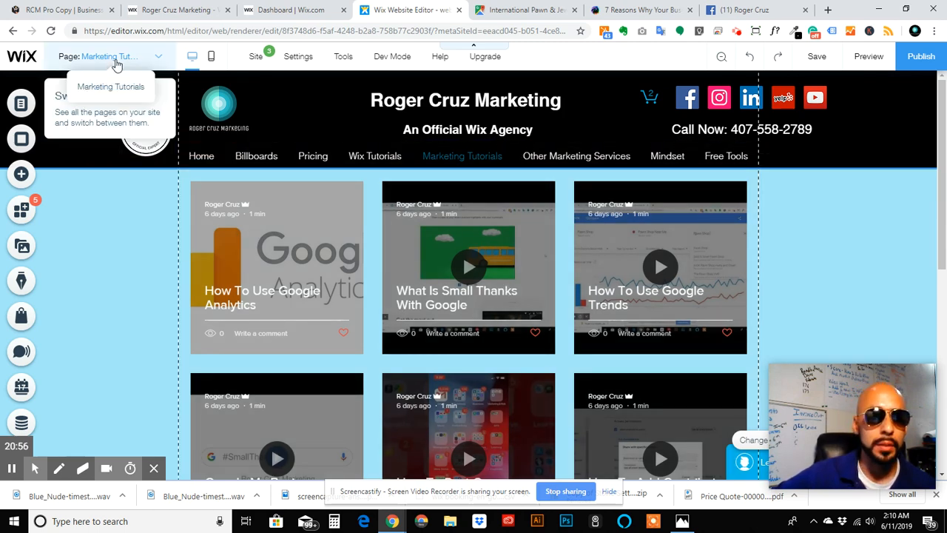
Look through the full list of site pages for the billboard video blog page, then close the list.
click(135, 64)
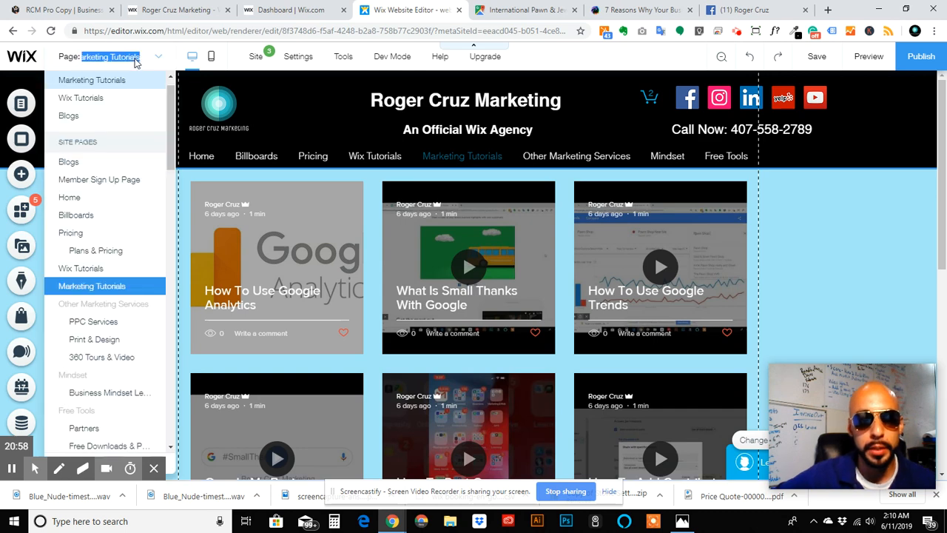
scroll(89, 251, down, 5)
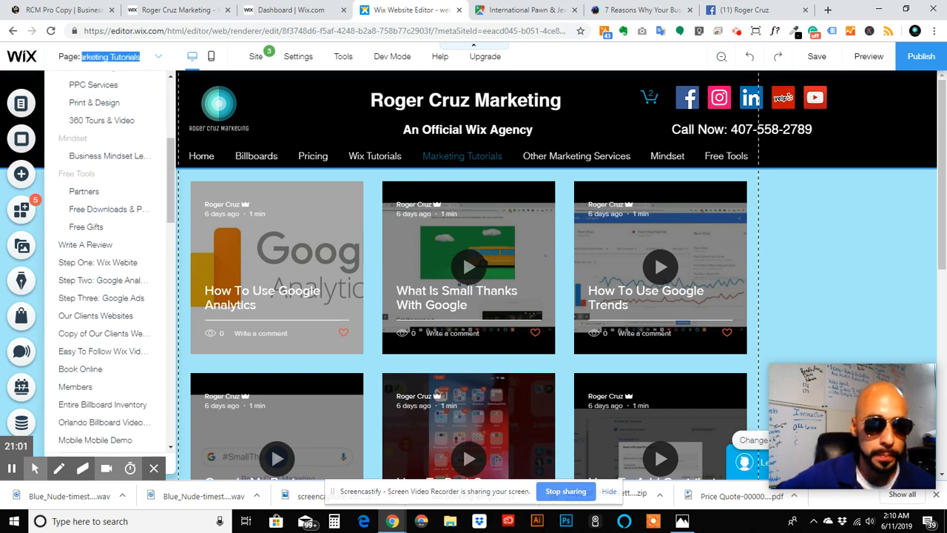
scroll(87, 252, down, 4)
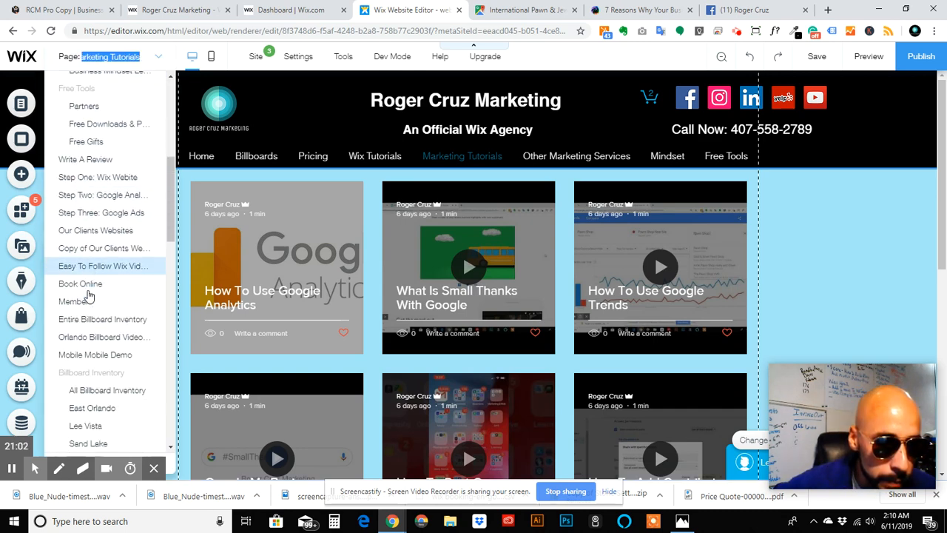
scroll(85, 298, down, 10)
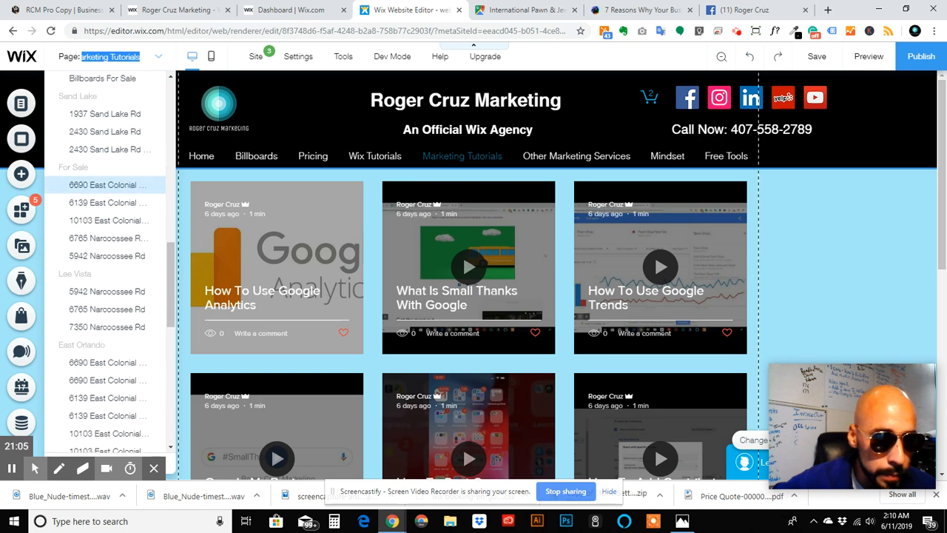
scroll(100, 268, down, 5)
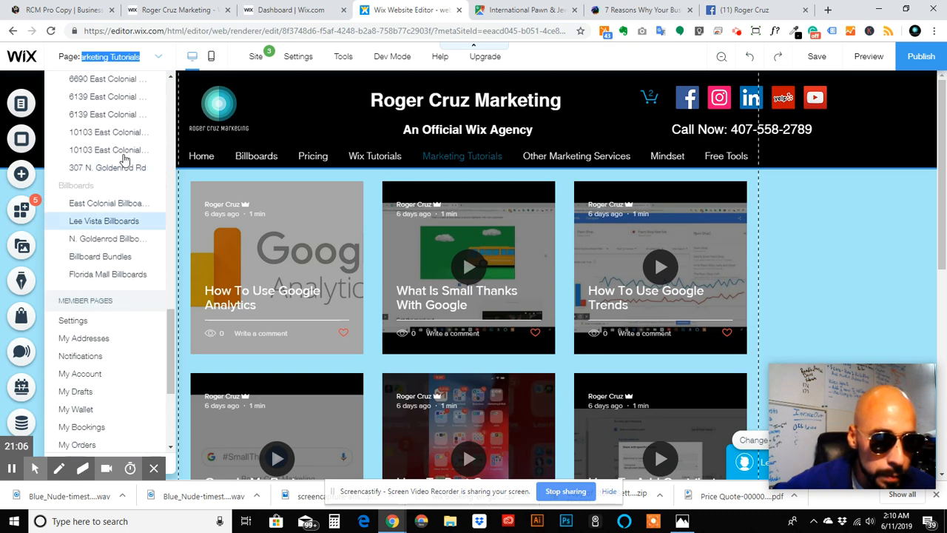
scroll(101, 268, up, 10)
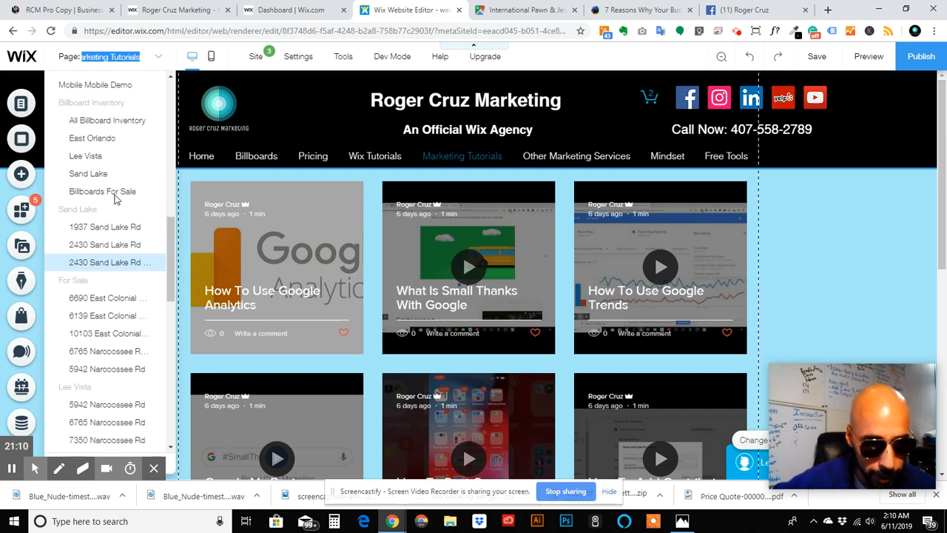
scroll(96, 173, up, 4)
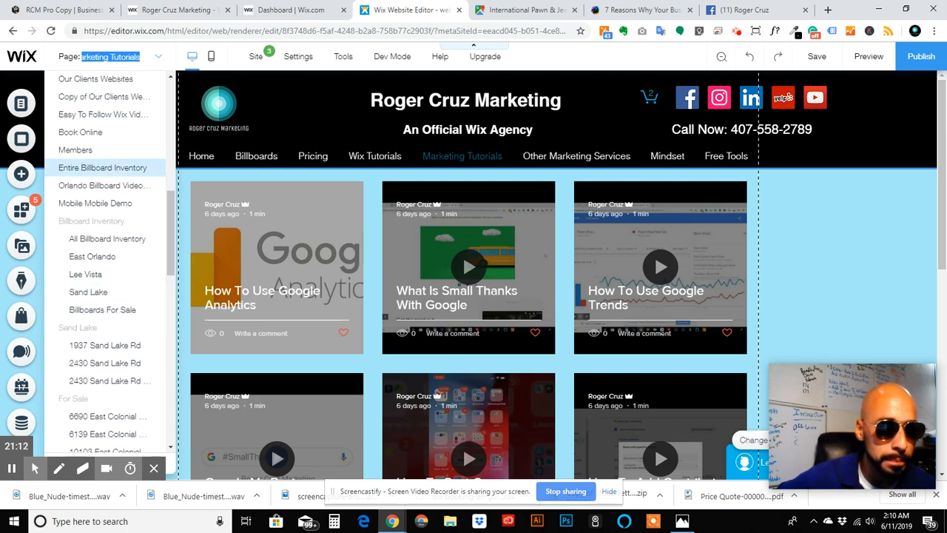
scroll(90, 160, up, 2)
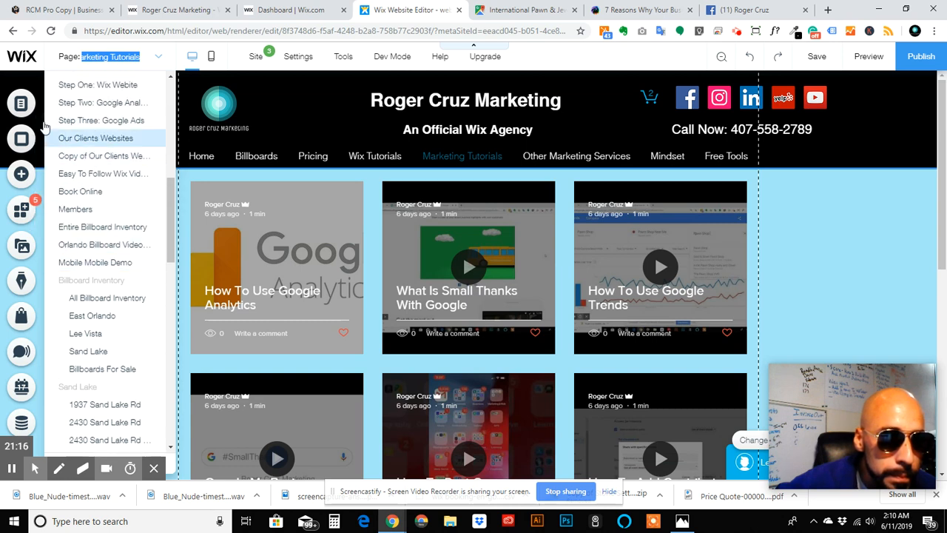
click(22, 104)
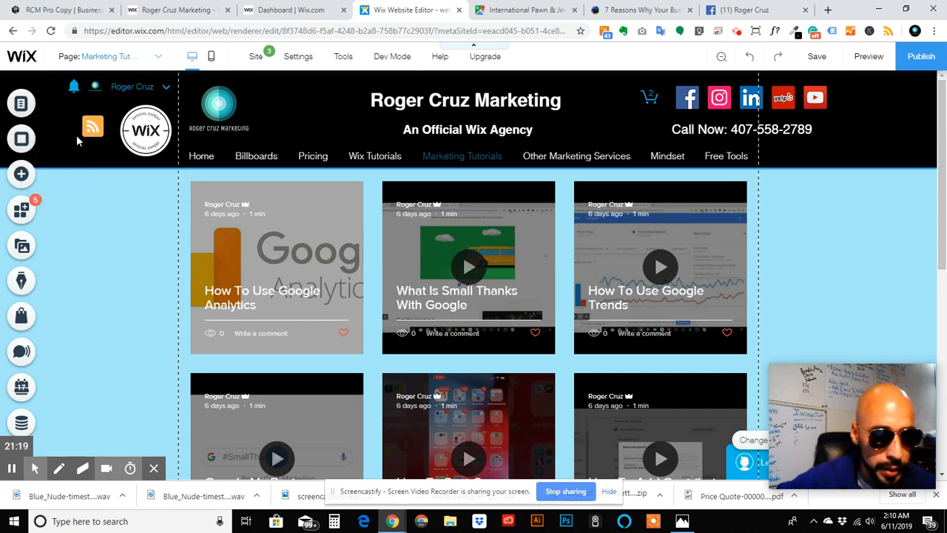
Find the hidden Orlando Billboard Video Blog Posts page in the Site Menu and open it in the editor.
click(21, 105)
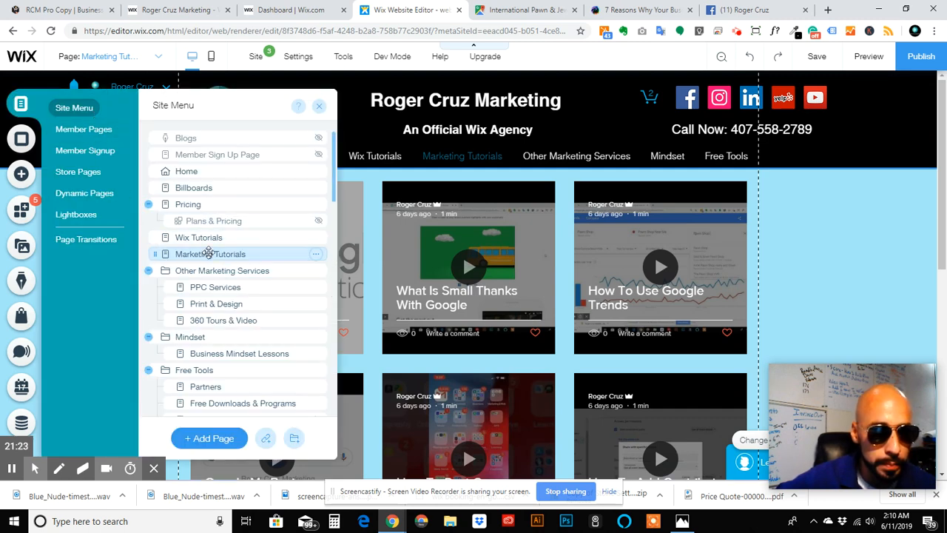
scroll(207, 250, down, 2)
scroll(208, 251, down, 3)
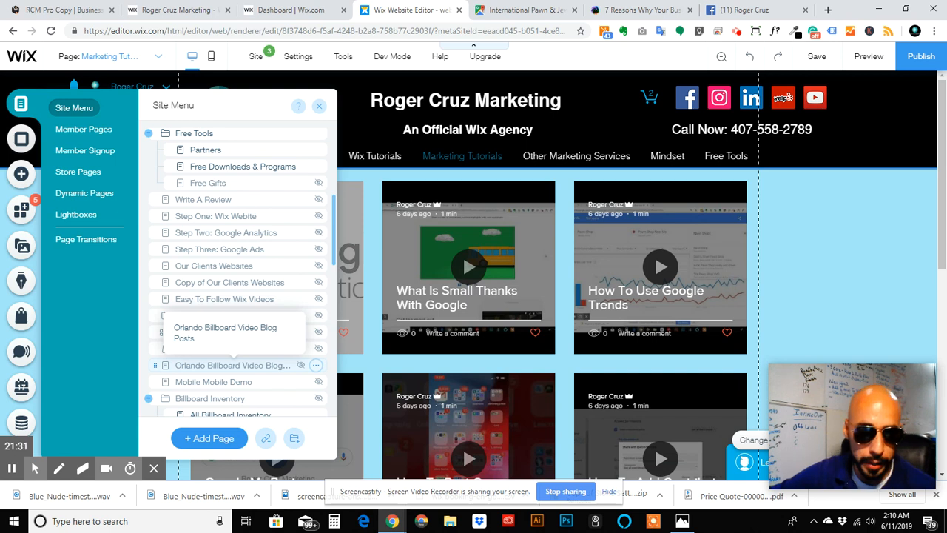
click(219, 365)
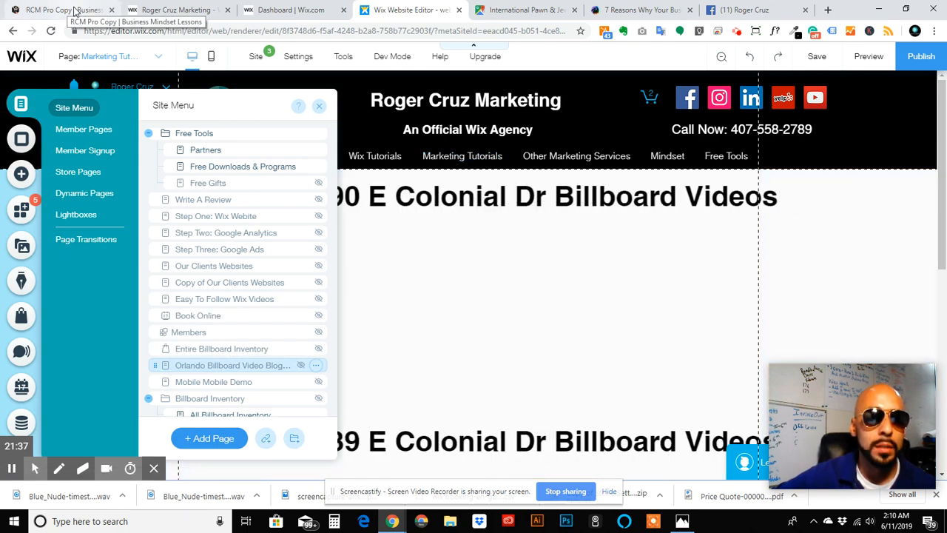
Switch to the live website, open its Billboards page and look through the content as far as the traffic videos link.
click(74, 9)
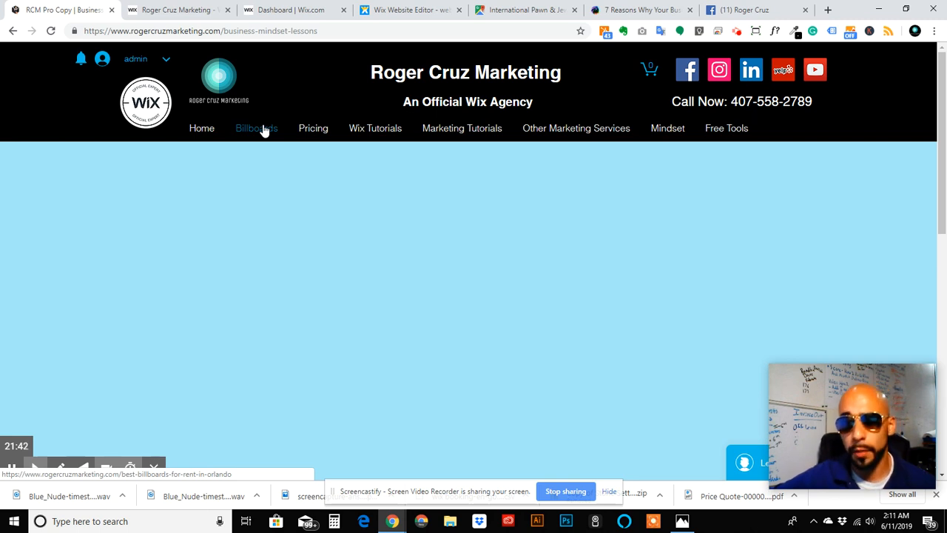
click(256, 128)
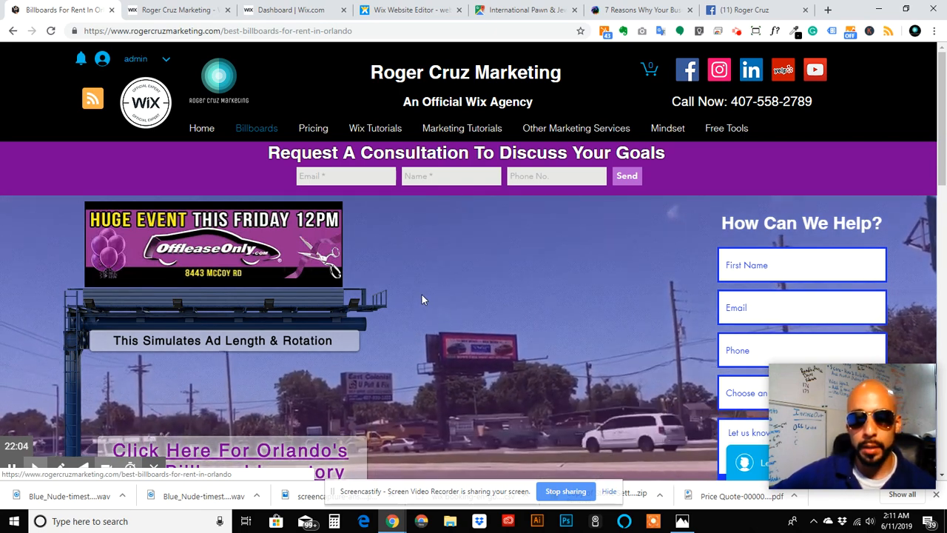
scroll(423, 300, down, 3)
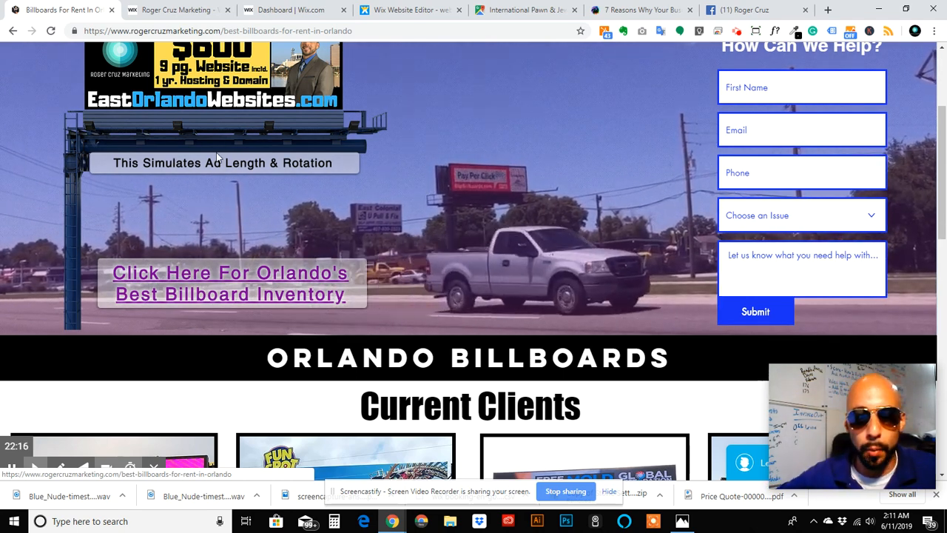
scroll(509, 219, down, 2)
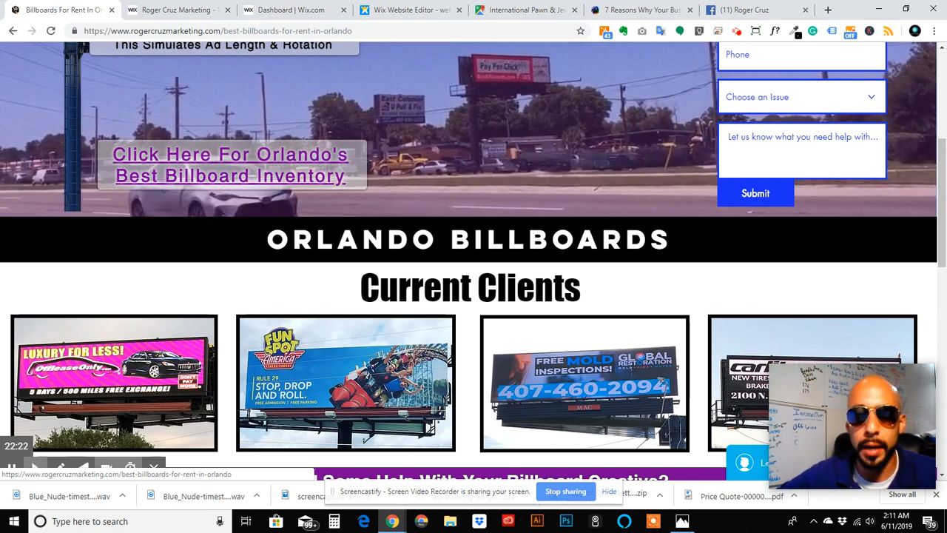
scroll(435, 146, up, 5)
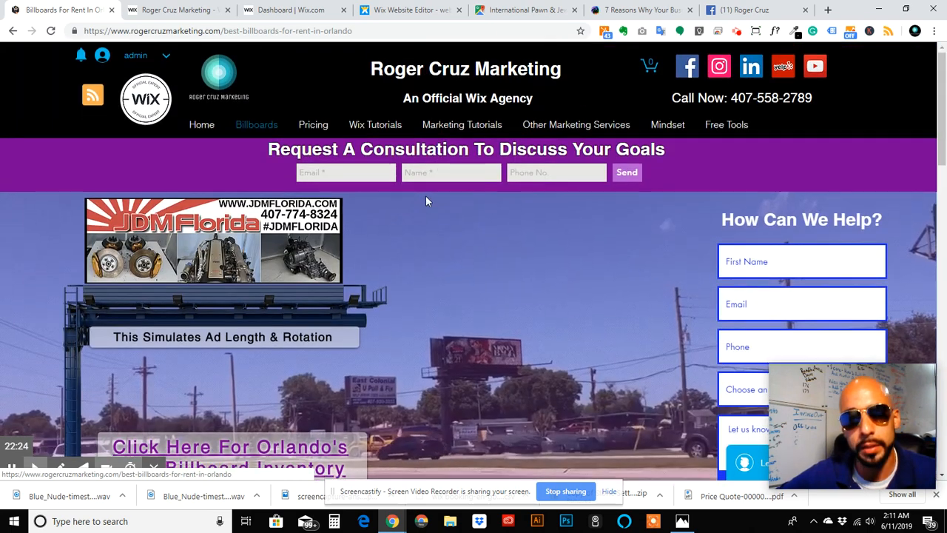
scroll(473, 170, down, 5)
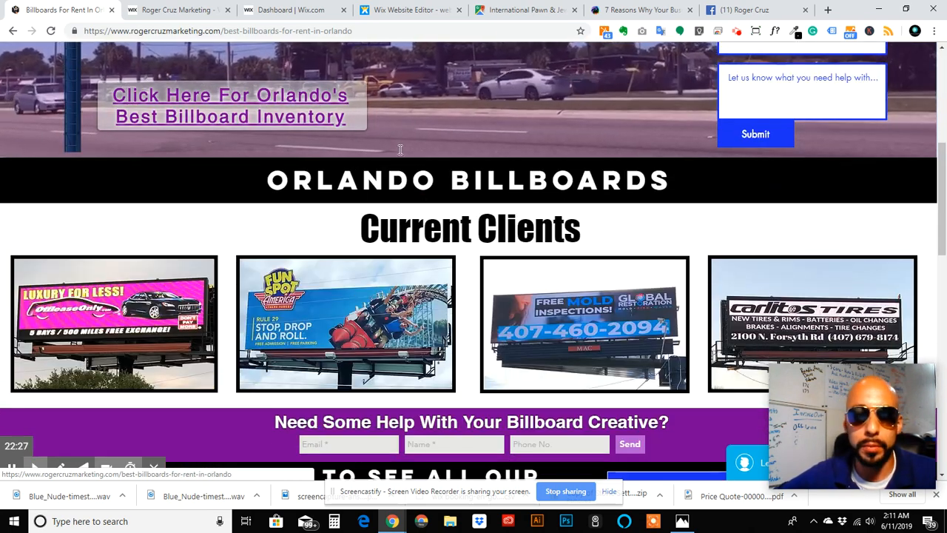
scroll(518, 183, down, 2)
scroll(485, 155, down, 1)
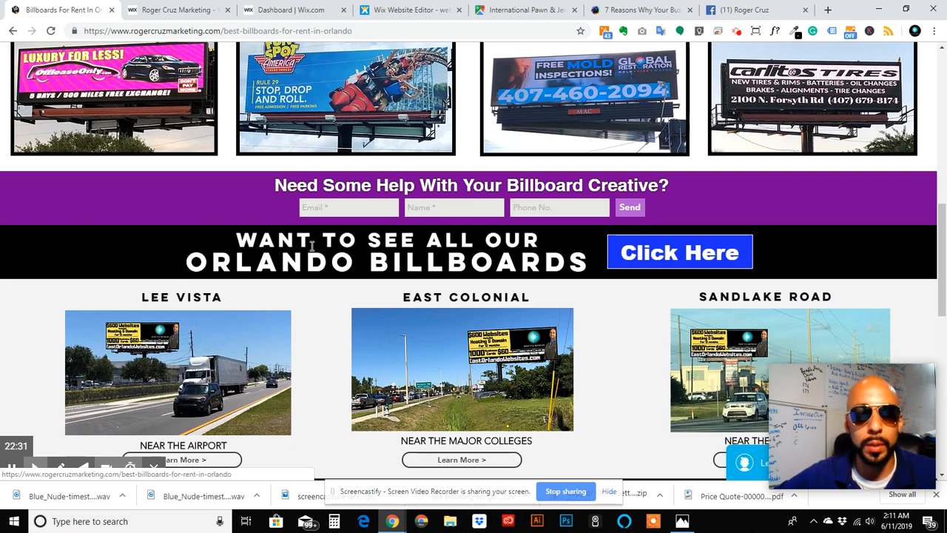
scroll(668, 252, down, 2)
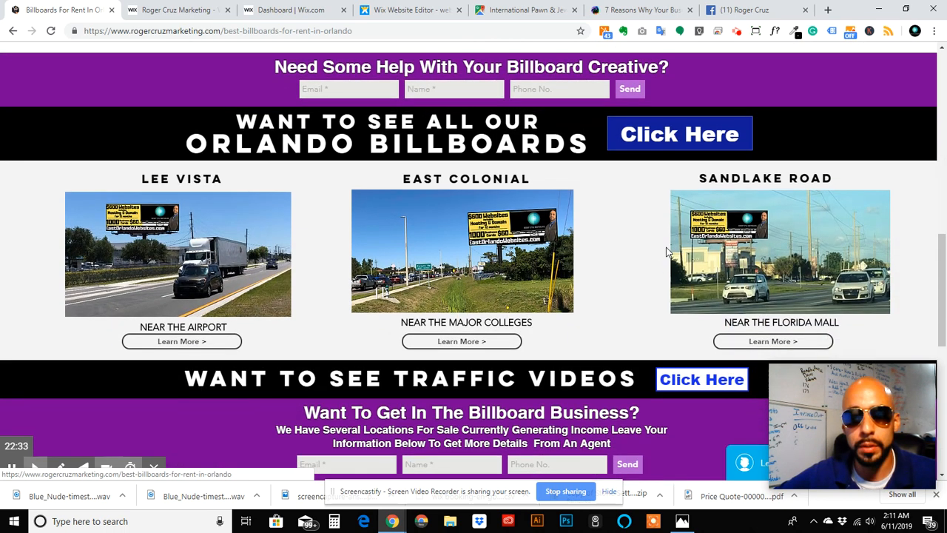
Open the traffic videos page from the Billboards page and look through its location-specific video blog feeds.
click(708, 382)
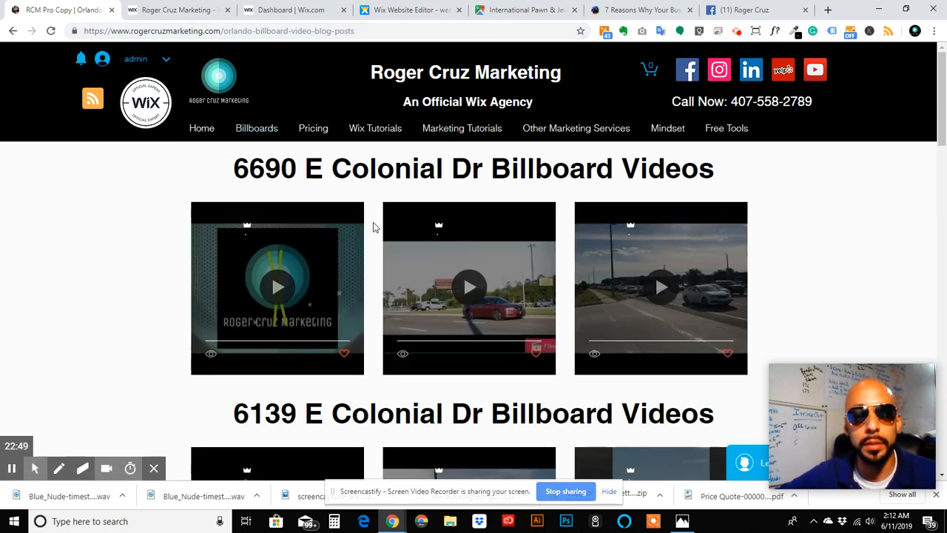
scroll(373, 226, down, 6)
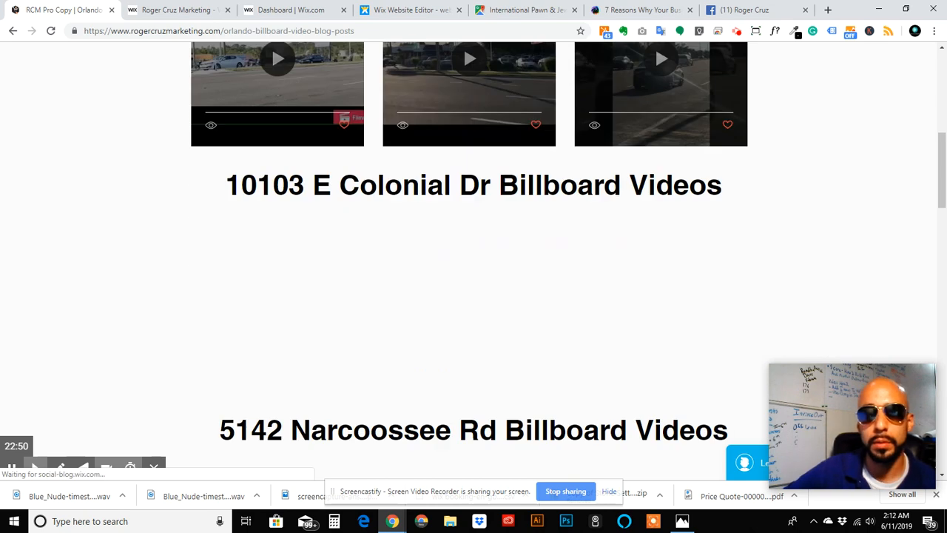
scroll(474, 259, up, 6)
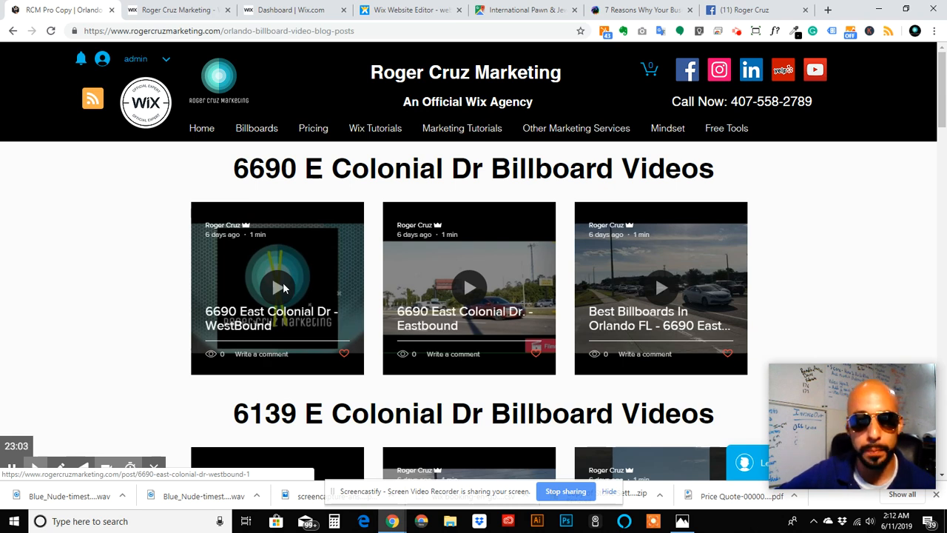
Open the 6690 East Colonial Dr - WestBound video post and look through its embedded video, share options and recent posts.
click(281, 288)
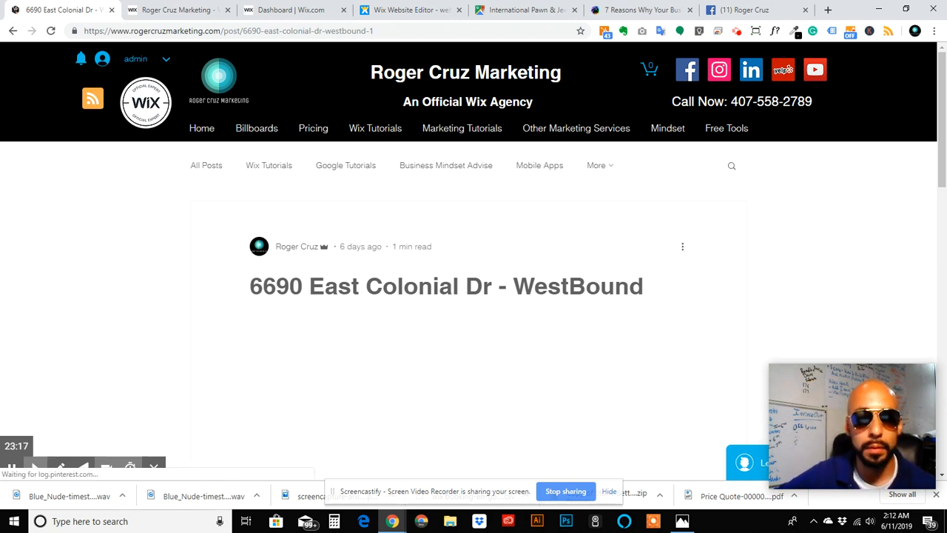
scroll(637, 235, down, 6)
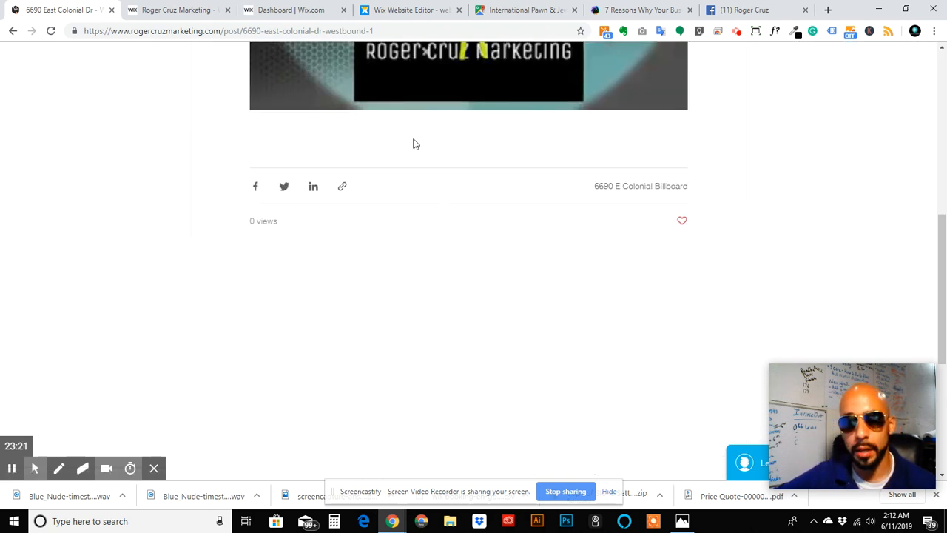
scroll(392, 145, down, 1)
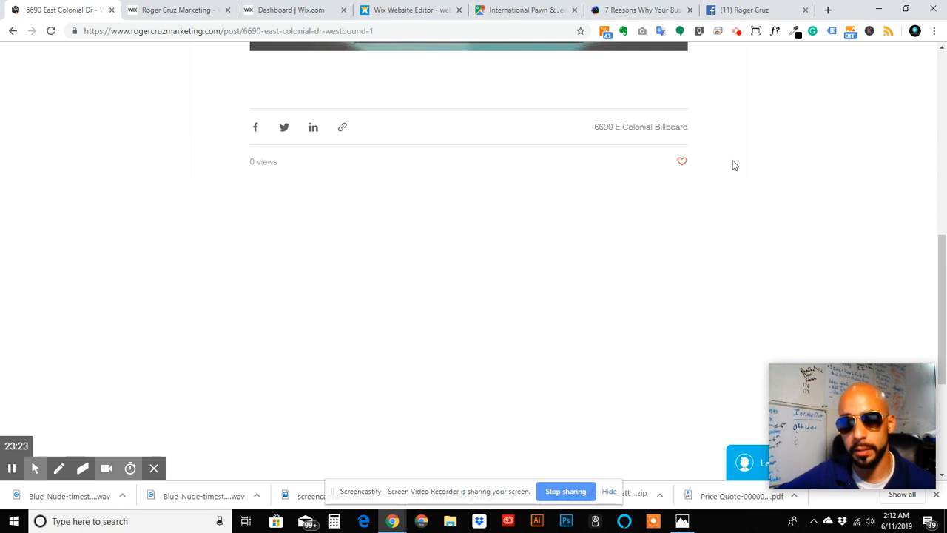
scroll(735, 164, down, 1)
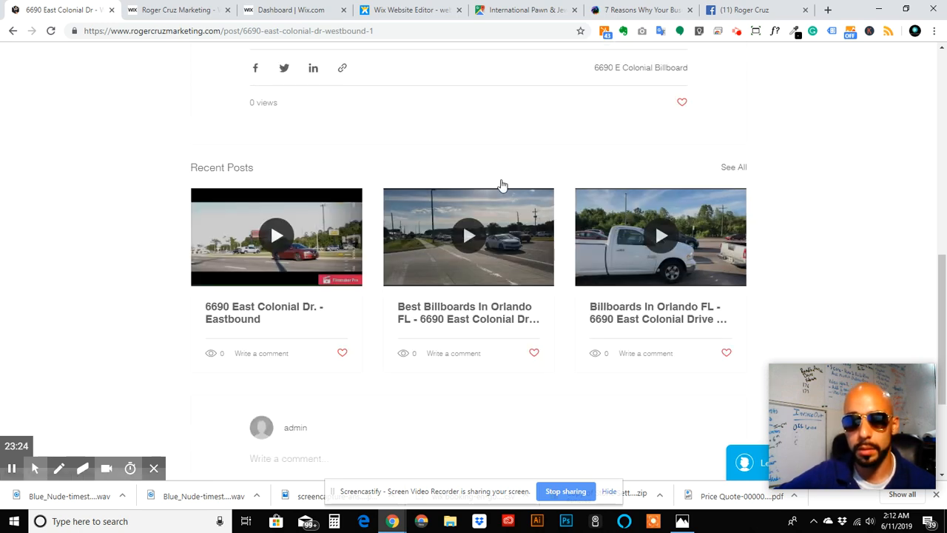
scroll(502, 186, down, 4)
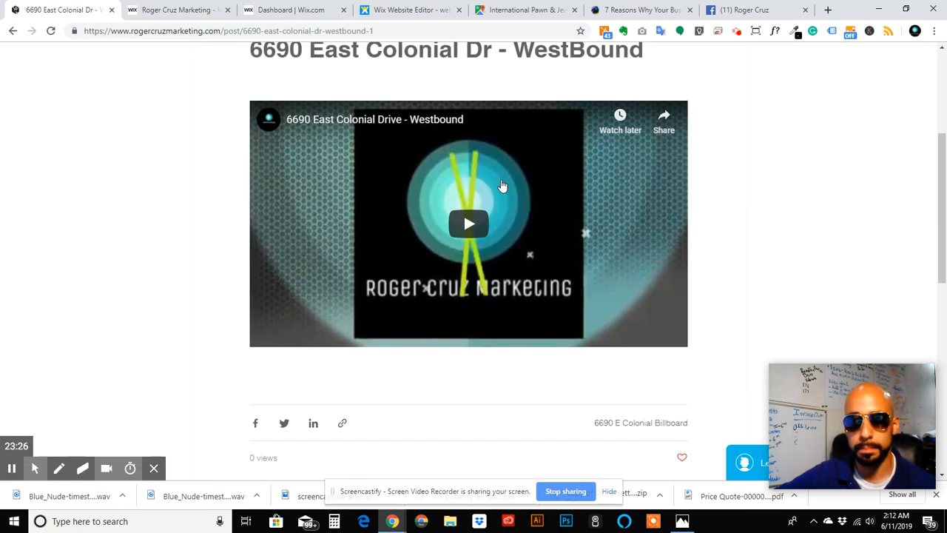
scroll(501, 186, up, 3)
scroll(493, 190, down, 2)
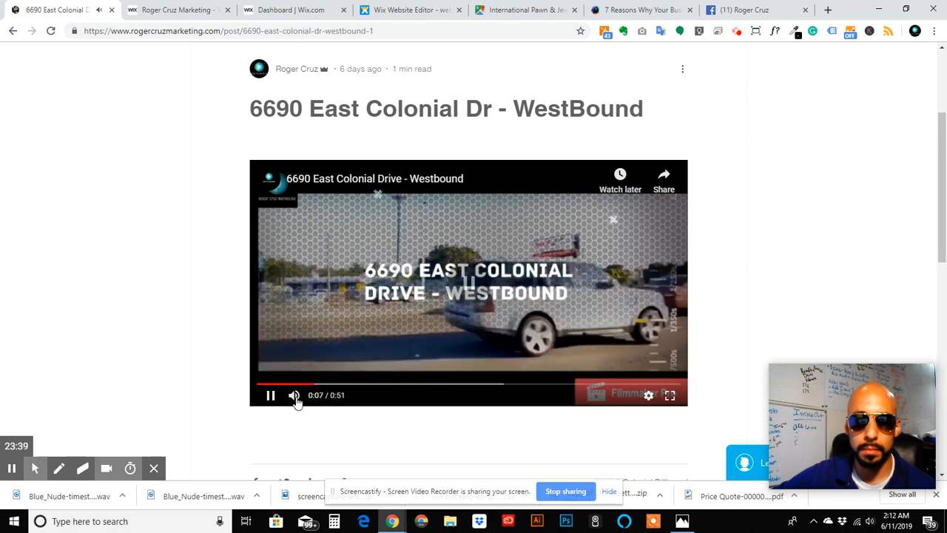
Pause the post's embedded video and review the post from its title to the comment section.
click(298, 340)
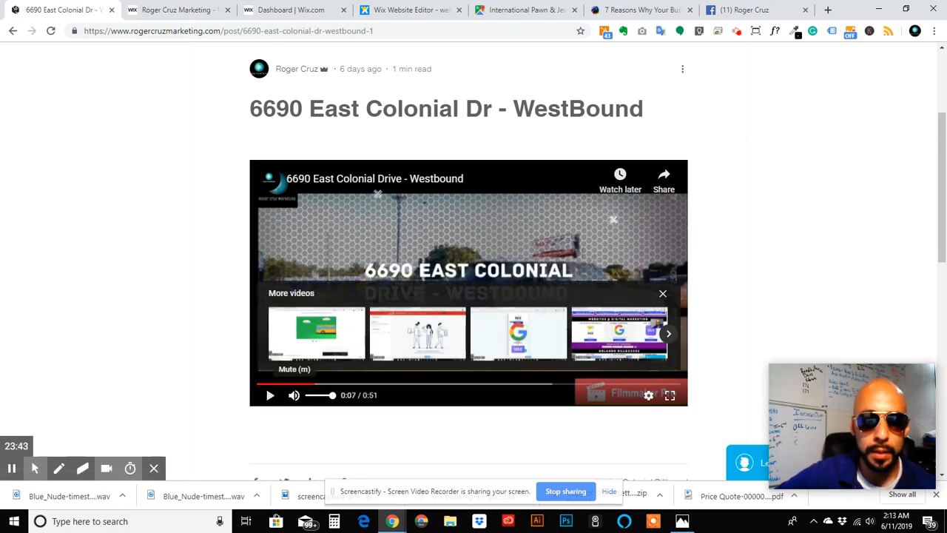
scroll(789, 203, down, 8)
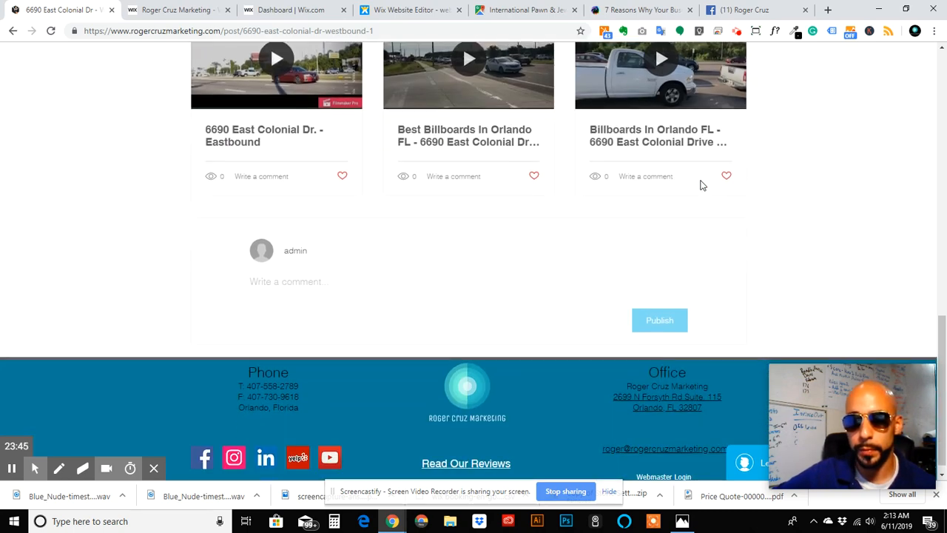
scroll(660, 184, up, 7)
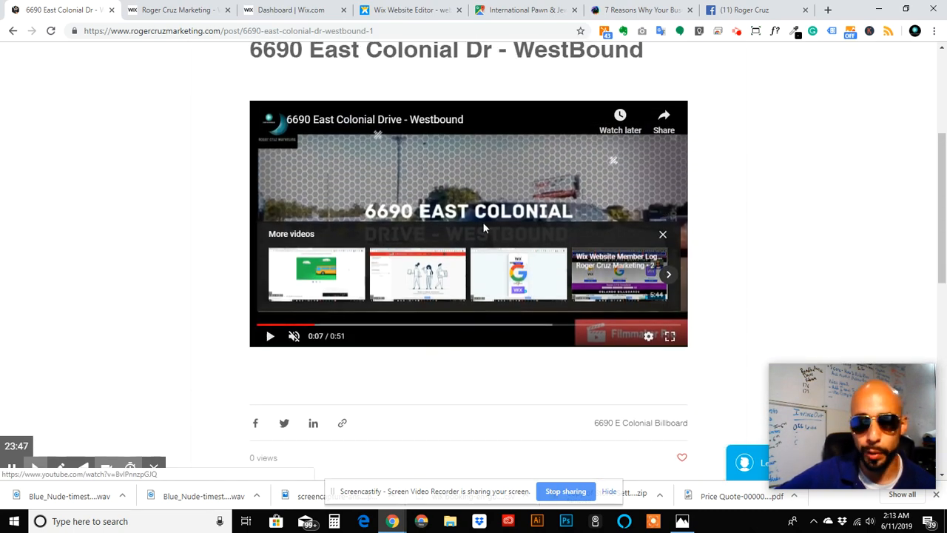
scroll(393, 230, down, 3)
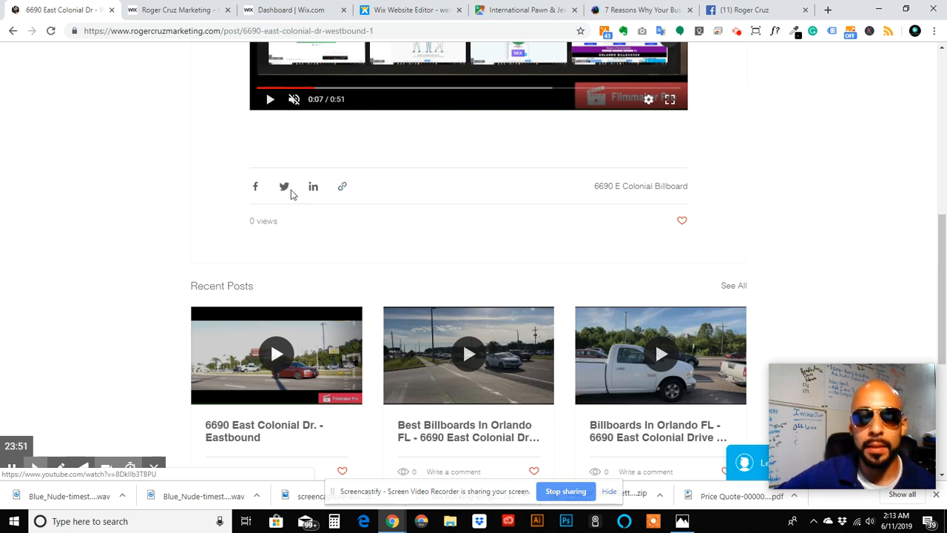
scroll(395, 140, up, 4)
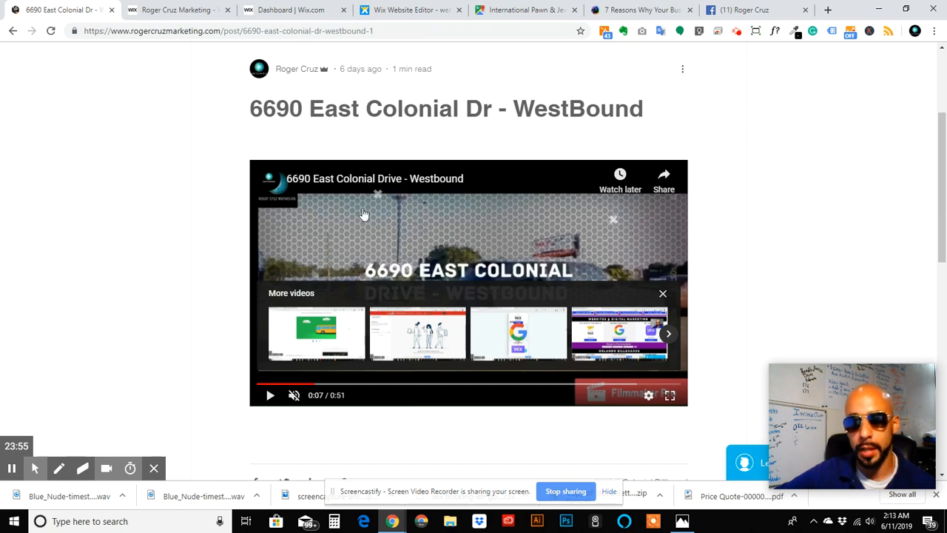
scroll(409, 372, down, 2)
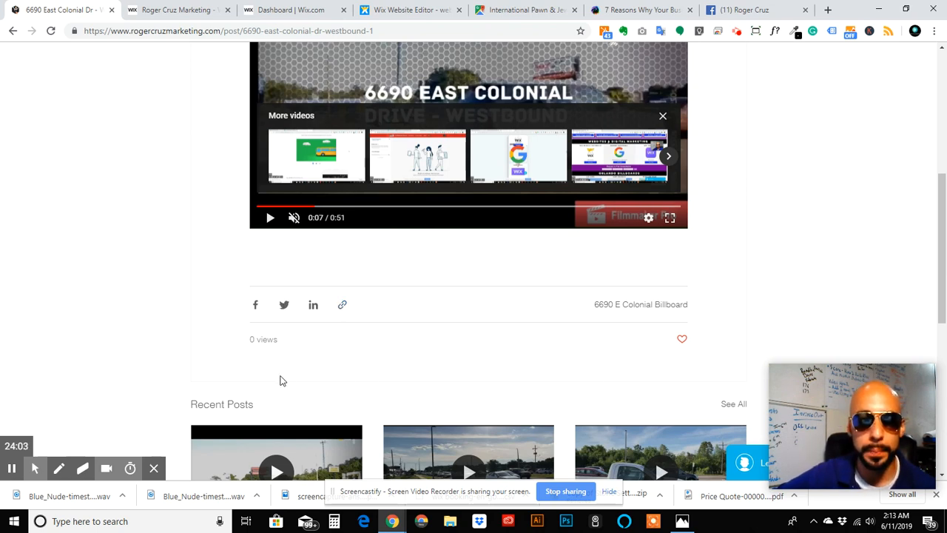
Publish the comment "That billboard video looks awesome!!!" on the WestBound video post.
scroll(536, 363, down, 4)
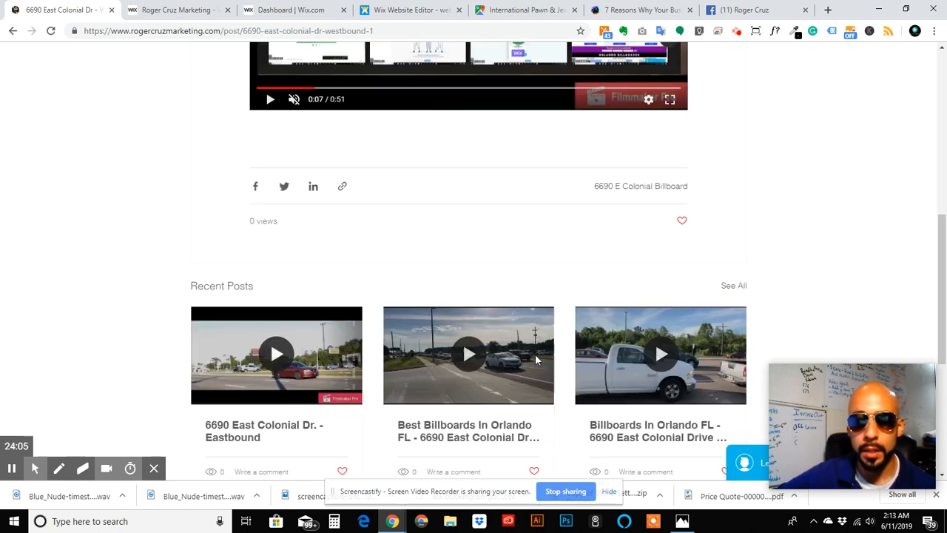
scroll(355, 296, down, 2)
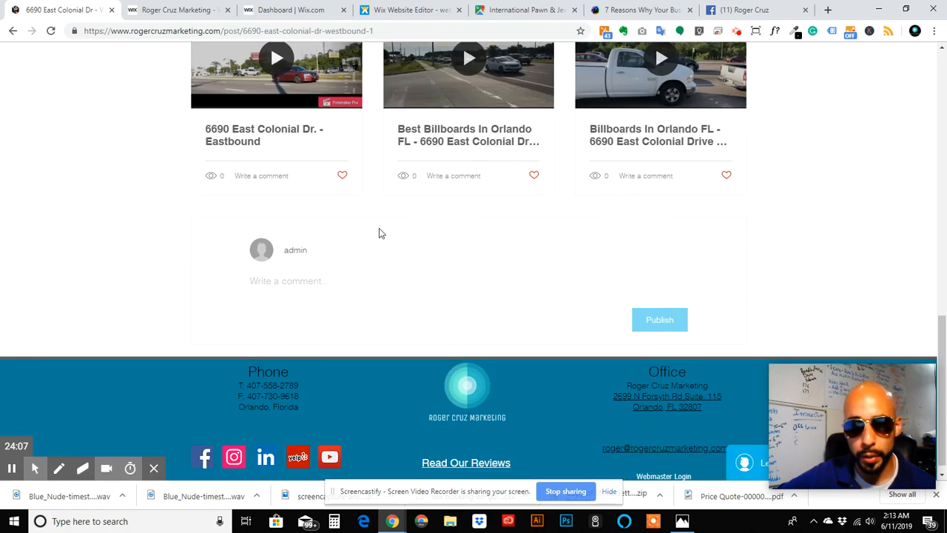
click(365, 302)
click(294, 280)
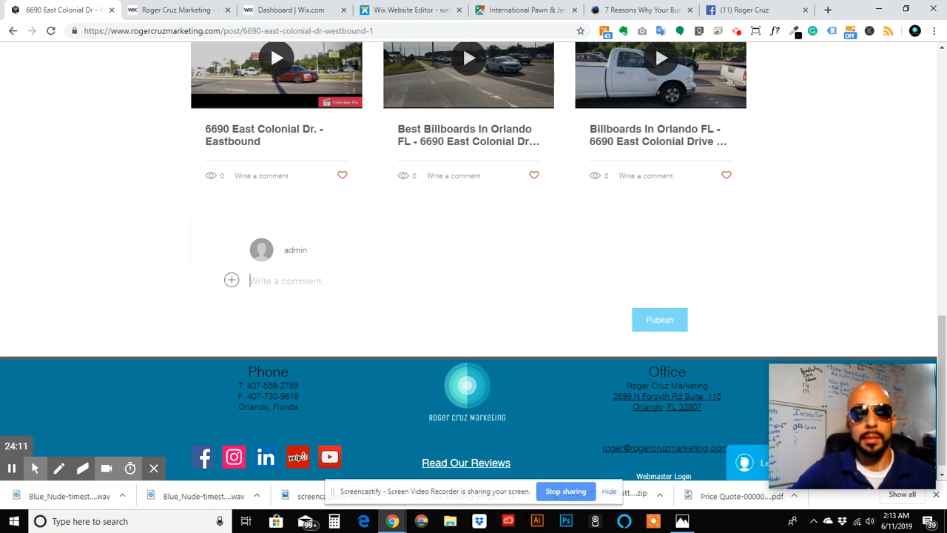
text(That billboard videos)
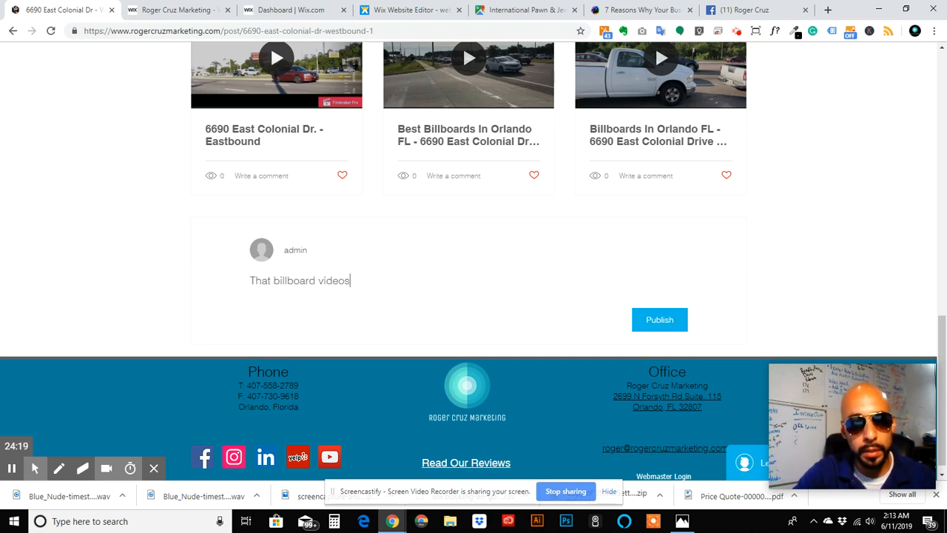
key(BackSpace)
key(BackSpace)
text(ooks aw)
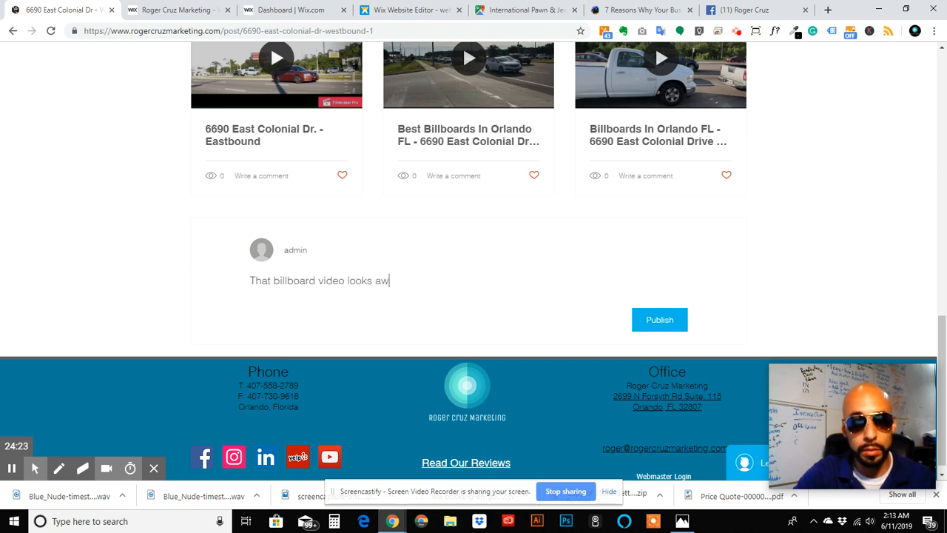
text( looks awesome!)
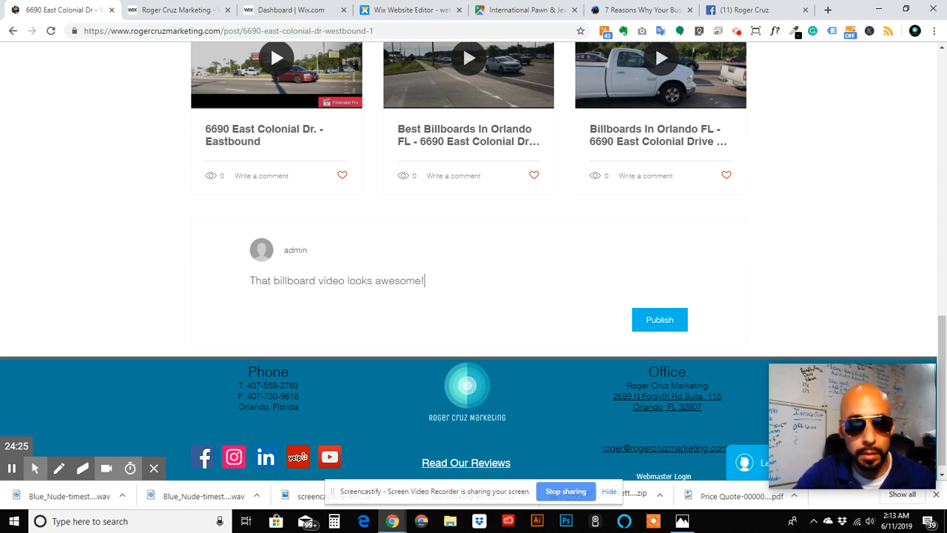
text(!!)
key(Return)
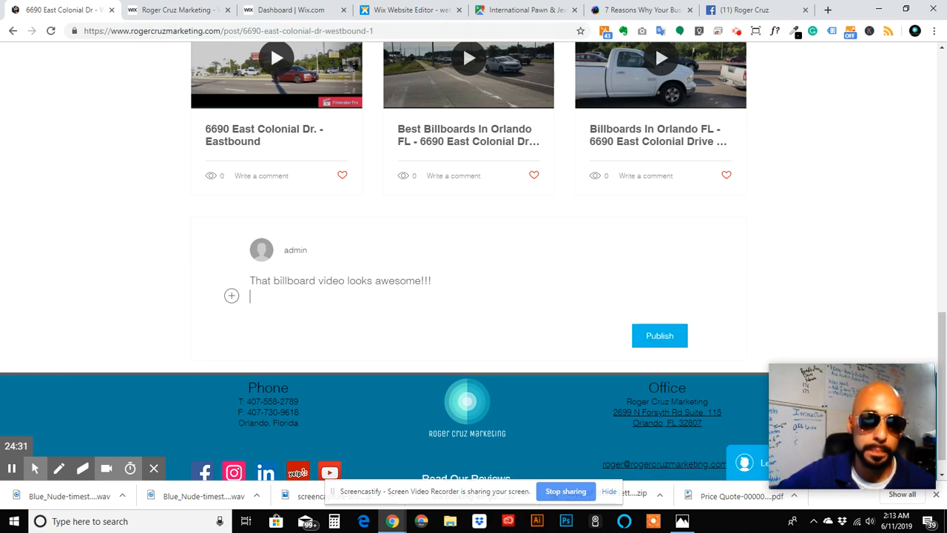
click(655, 337)
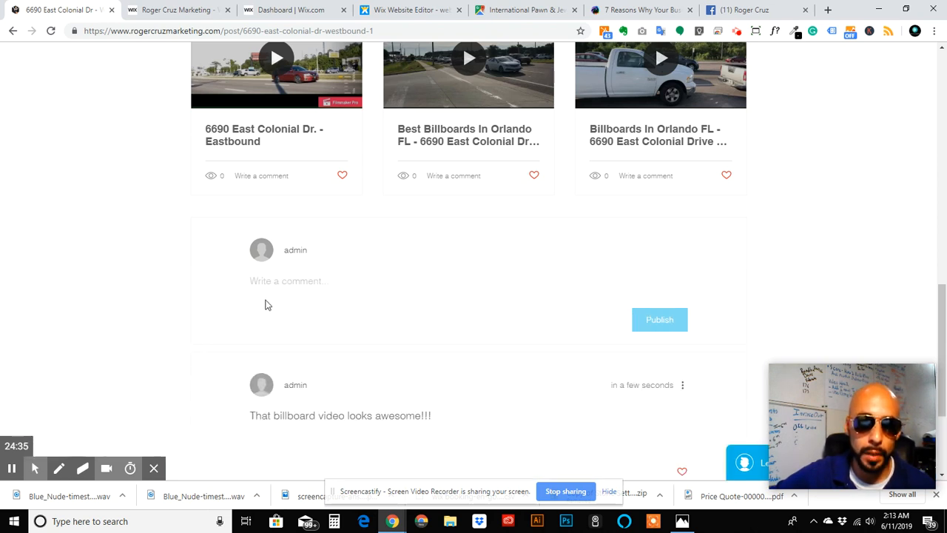
View the media options for adding a photo or video to a new comment, then close them.
click(333, 285)
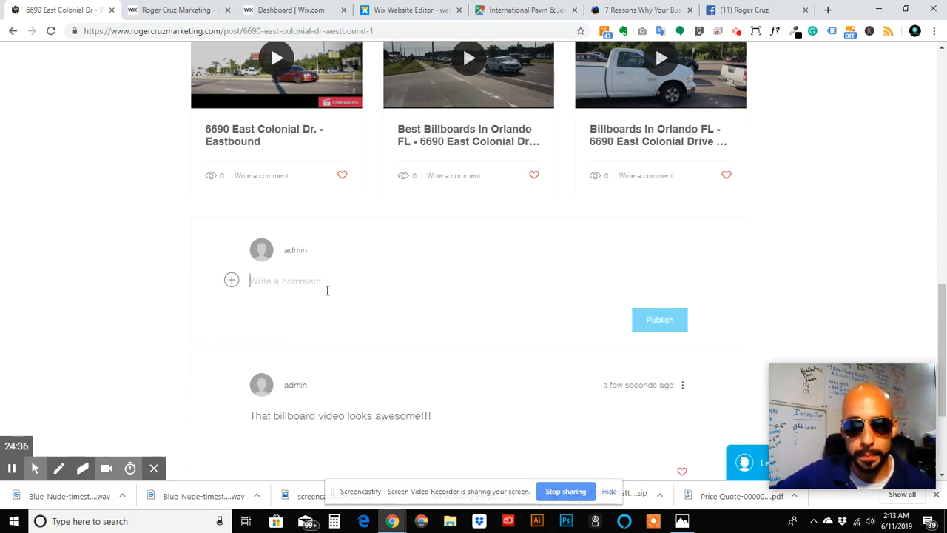
click(230, 282)
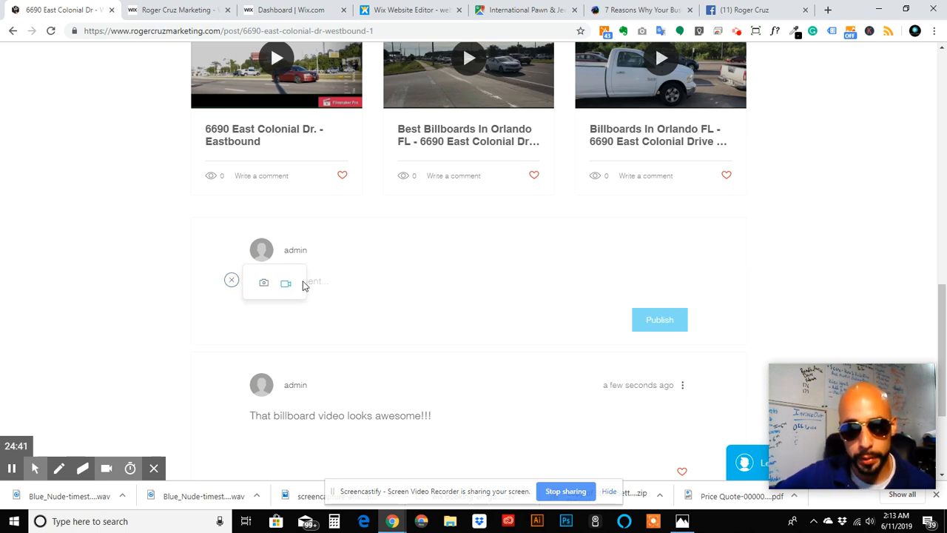
click(415, 224)
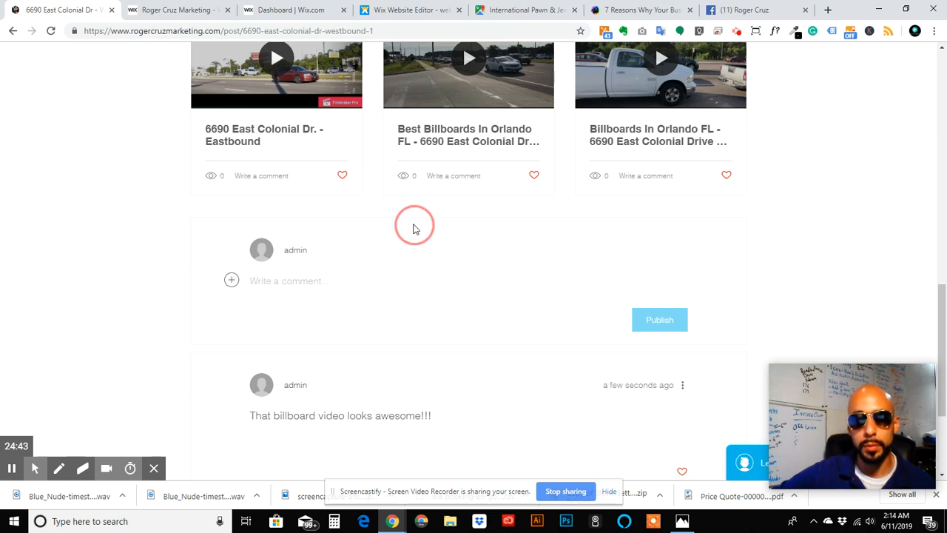
Like the WestBound video post and view its shareable link without copying it.
scroll(345, 278, up, 3)
scroll(345, 281, up, 2)
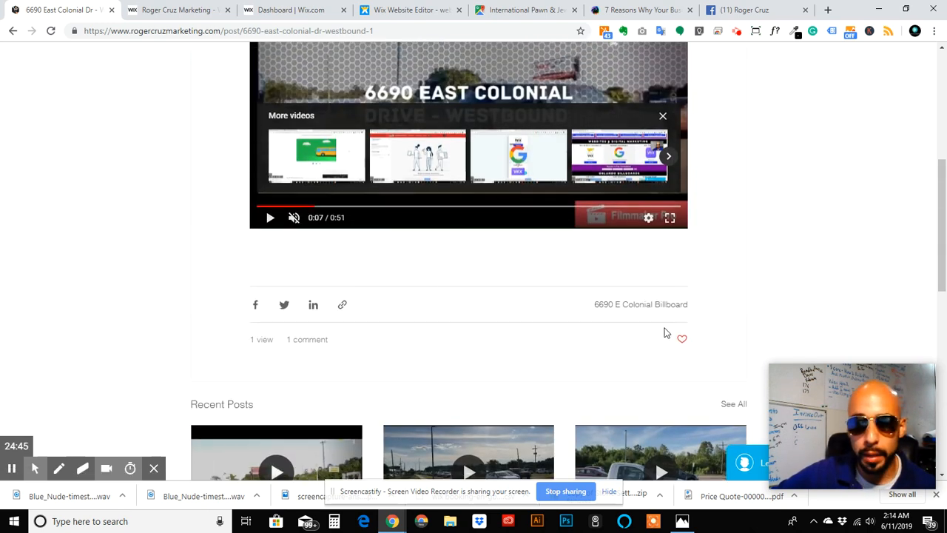
click(683, 340)
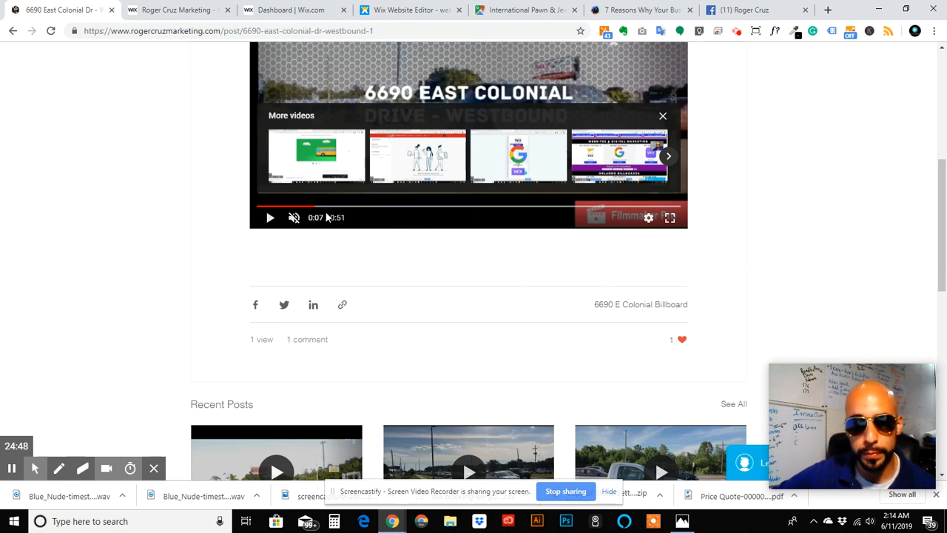
click(344, 307)
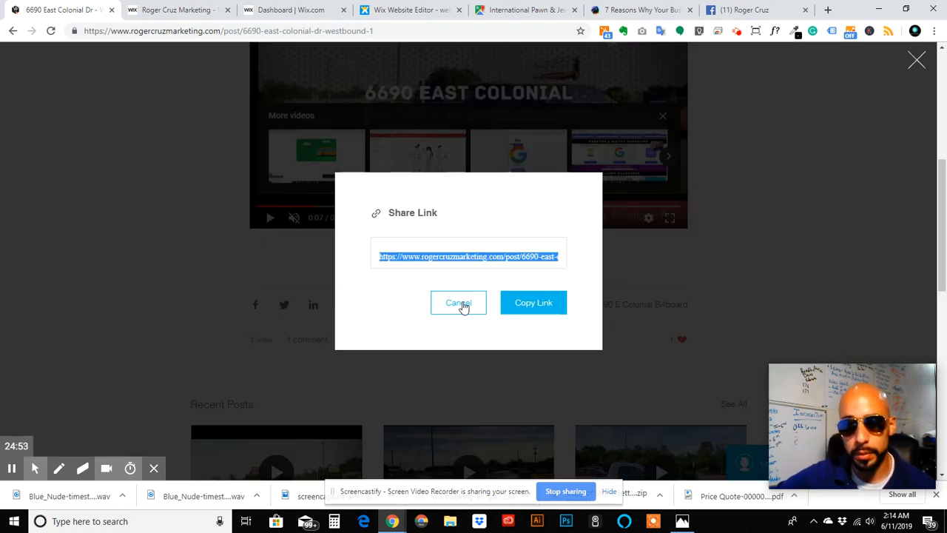
click(462, 306)
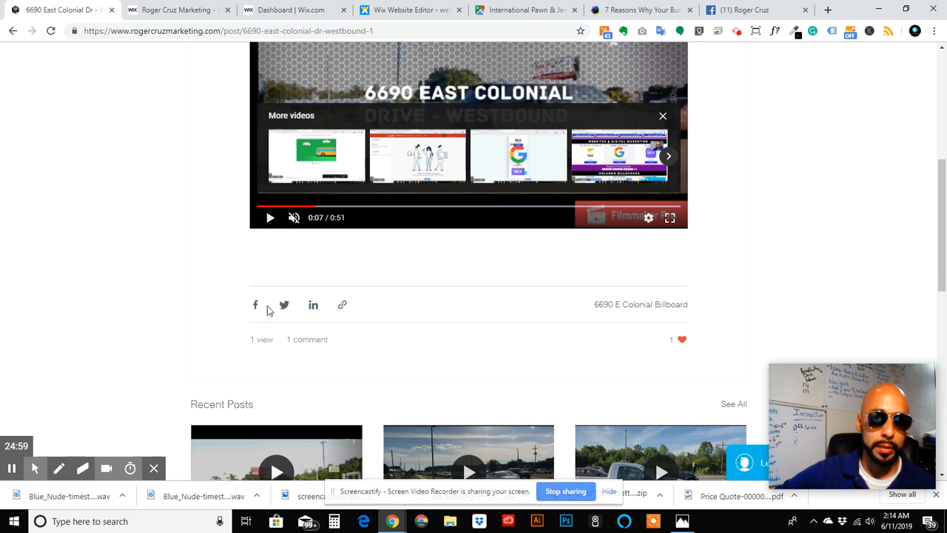
Open the Facebook share form for the post and enter the message "Billboards Are Awesome At Roger Cruz Marketing!!!!!".
click(256, 310)
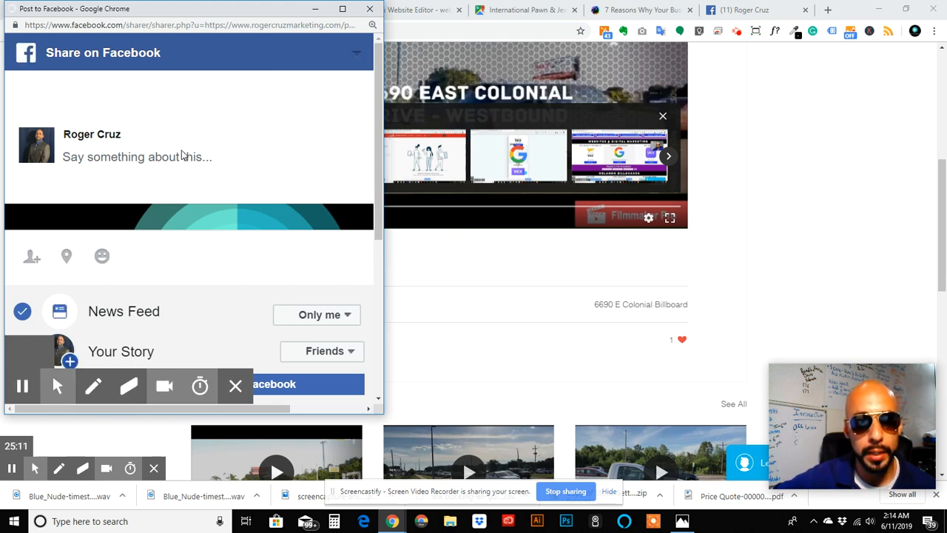
click(184, 156)
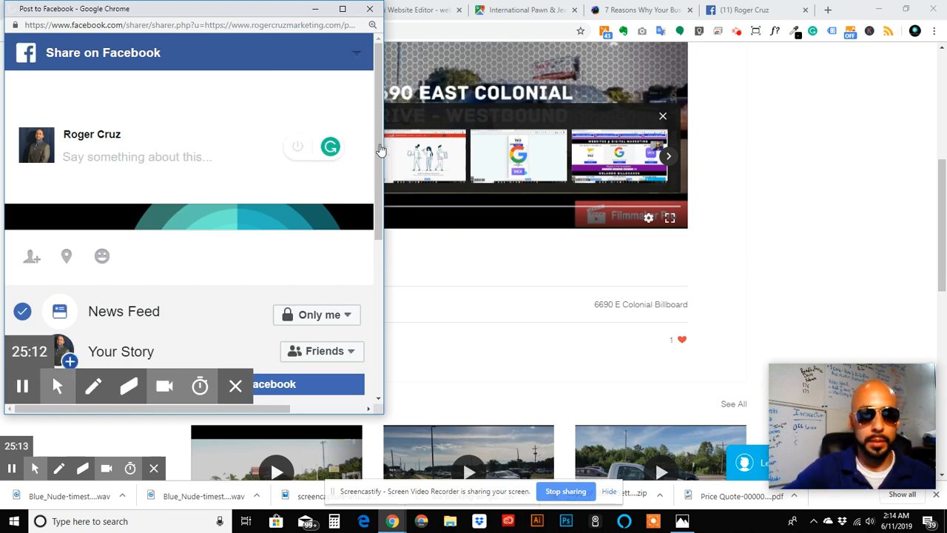
text(B)
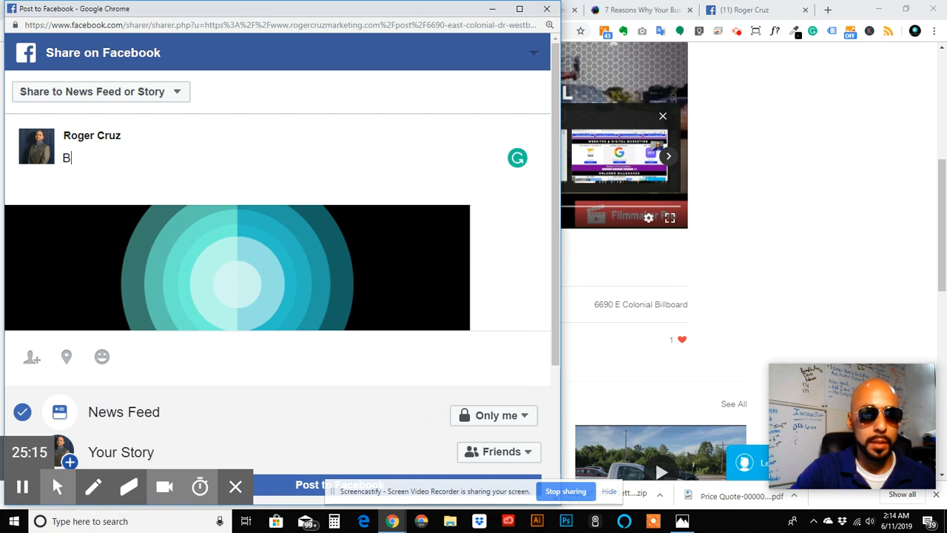
text(illboards)
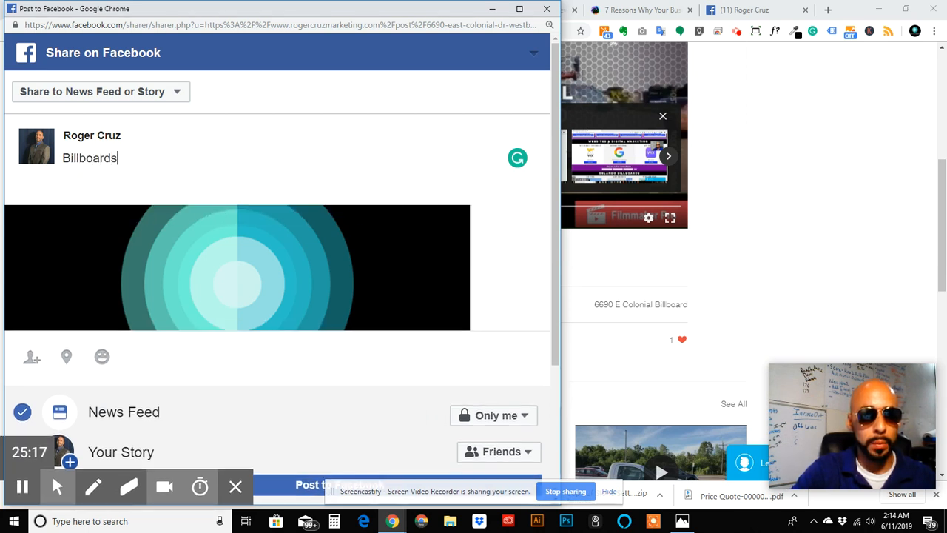
text( Are Awesome)
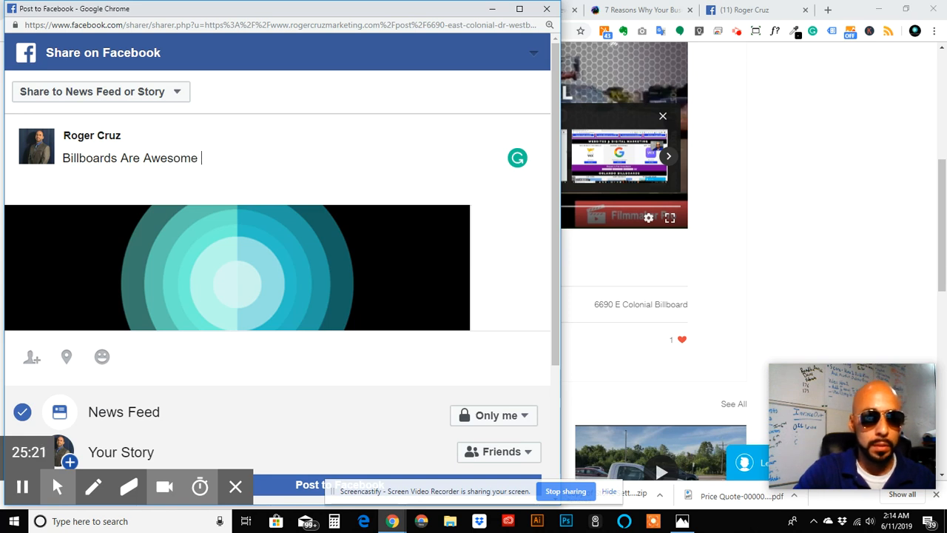
text( At Roger C)
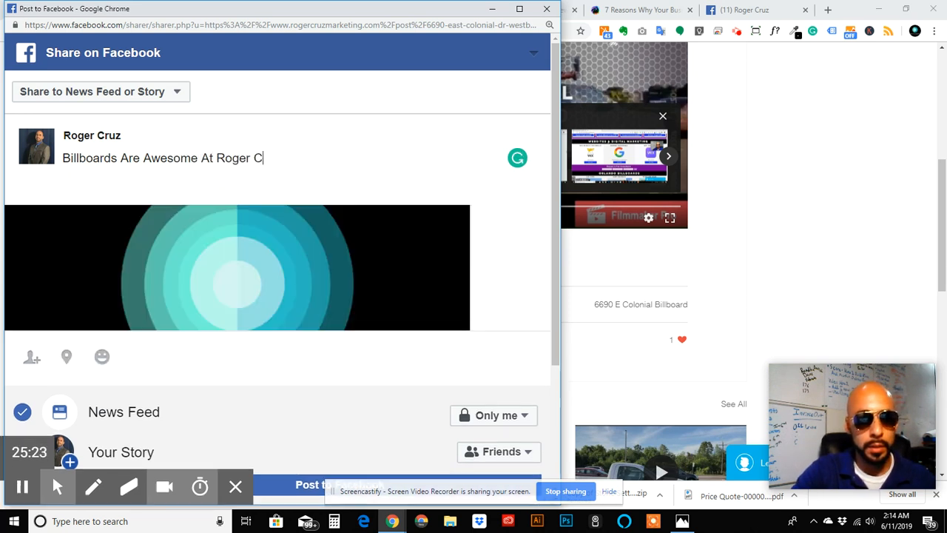
text(ruz Market)
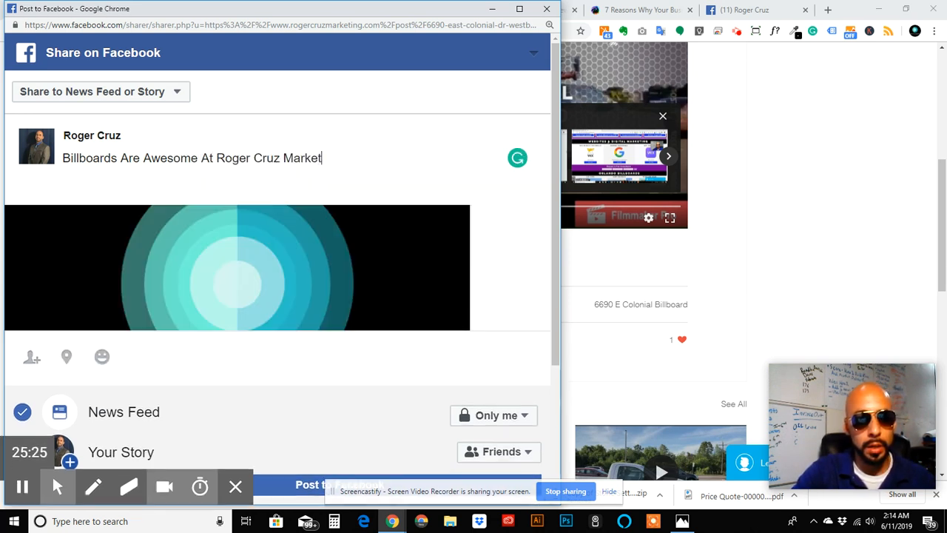
text(ing!!!!!)
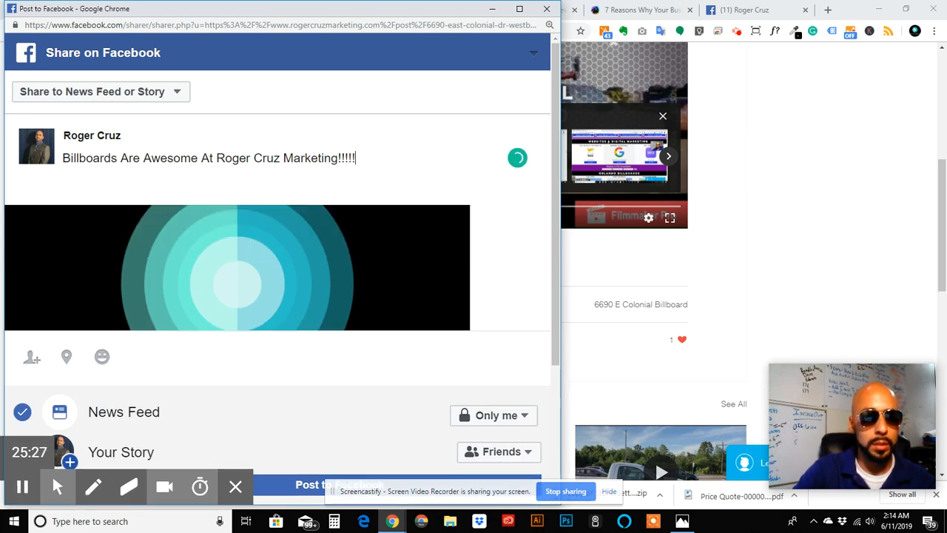
Check the link preview, publish the WestBound post share to Facebook, and close the share window.
scroll(296, 231, down, 3)
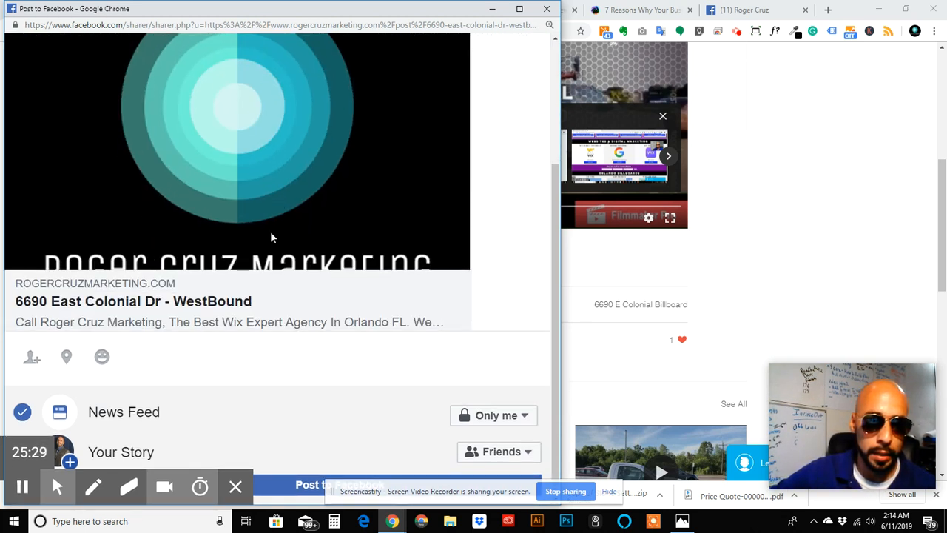
scroll(444, 442, down, 1)
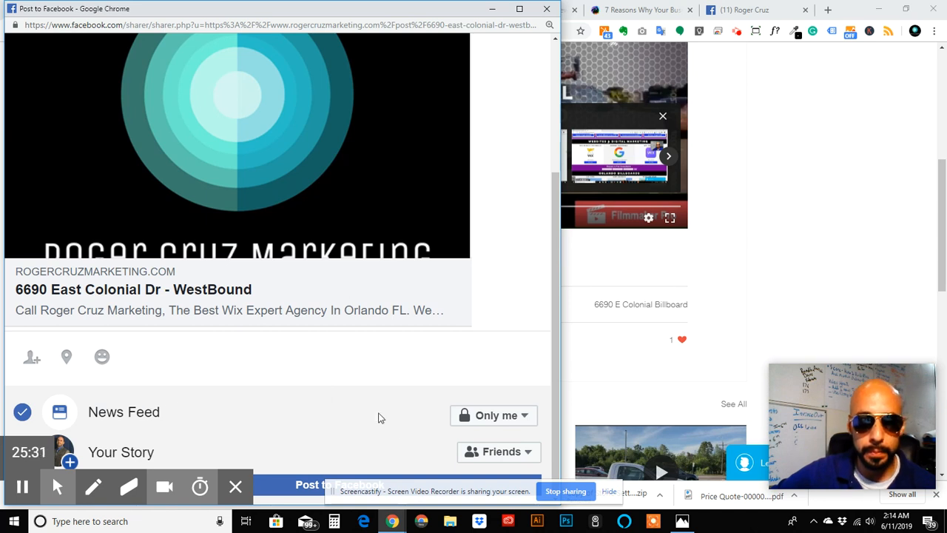
click(308, 482)
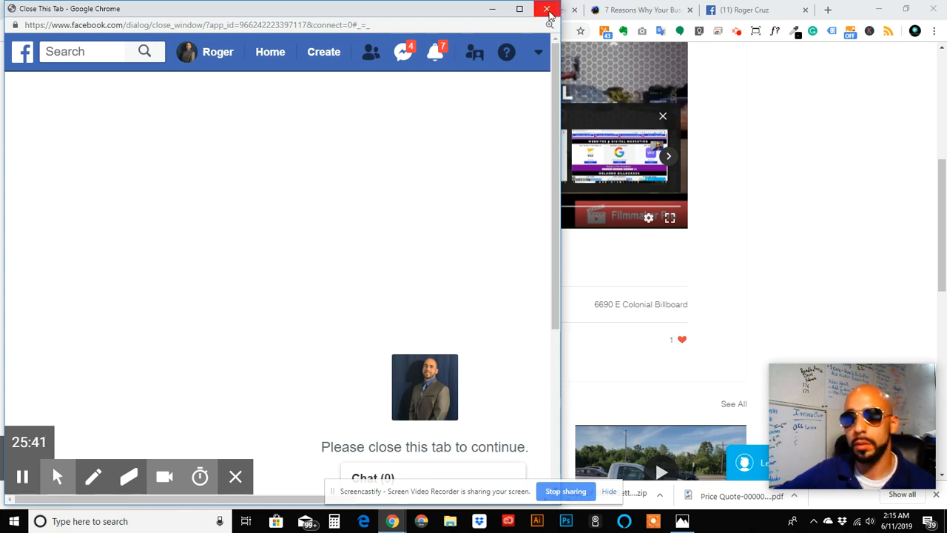
click(546, 9)
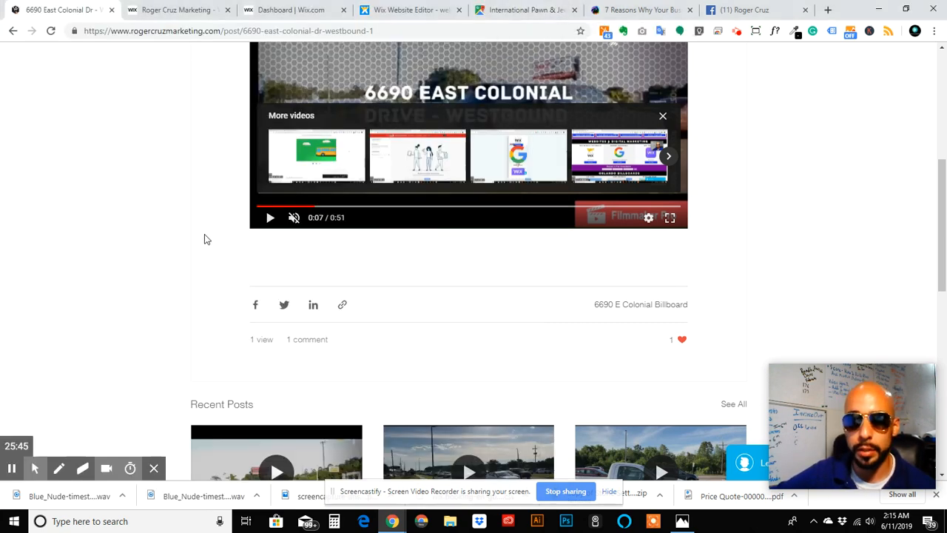
Examine the live WestBound post from its header to its sharing options, including the blog category navigation and its additional categories.
scroll(204, 235, up, 5)
scroll(204, 234, down, 2)
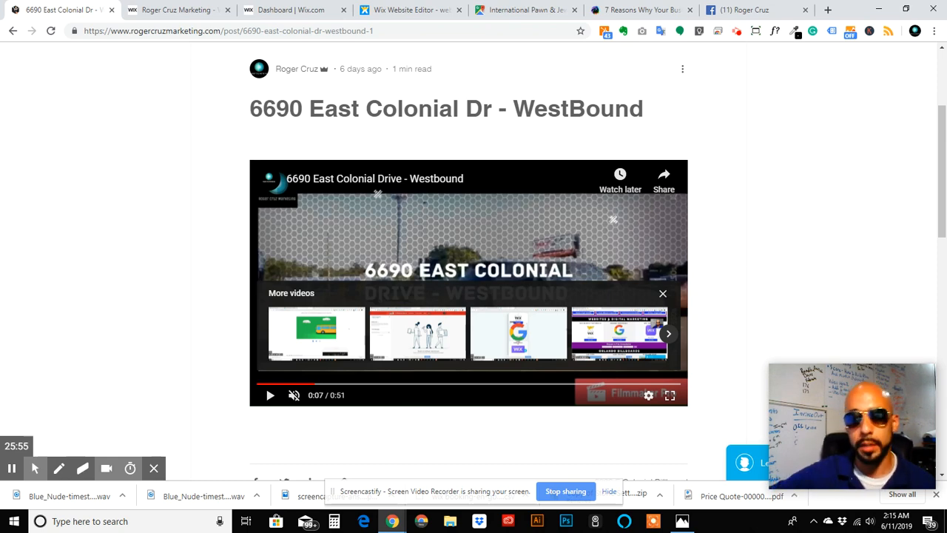
scroll(263, 177, down, 5)
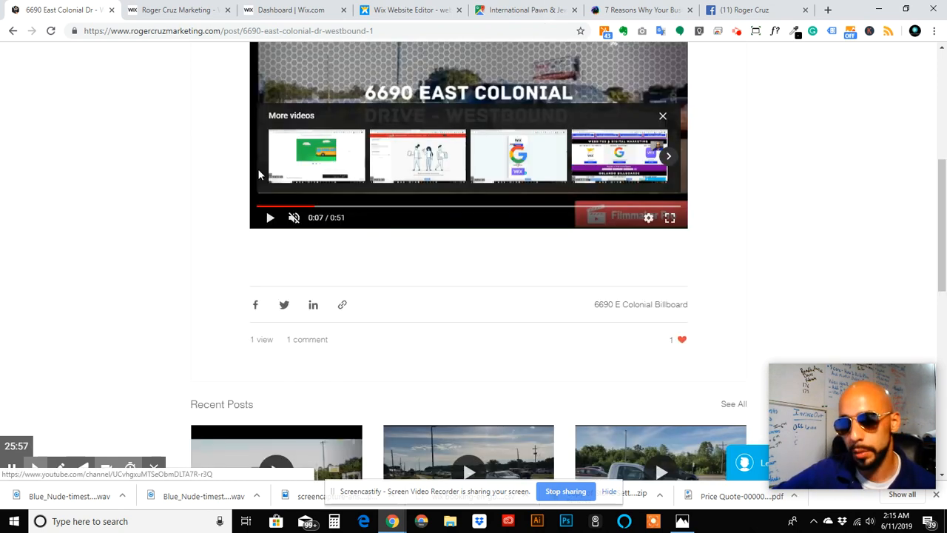
scroll(177, 159, up, 3)
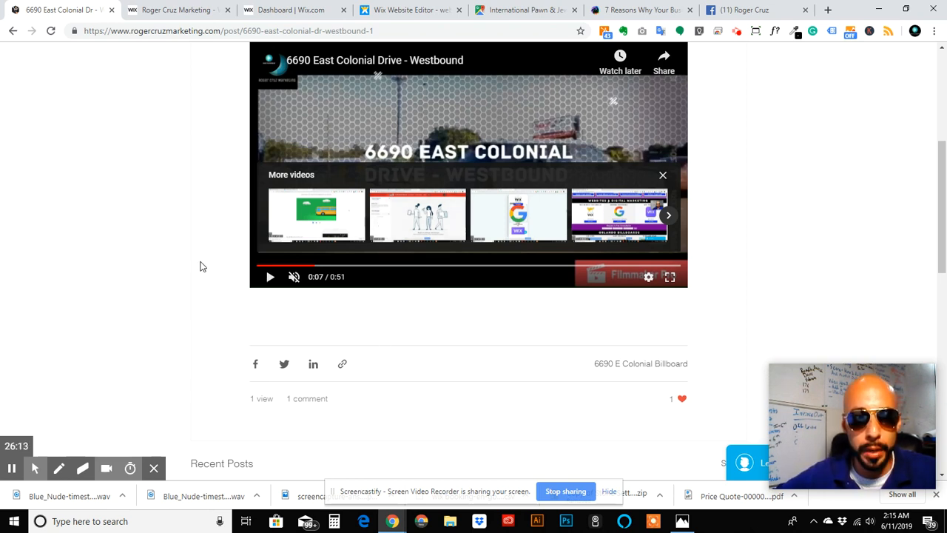
scroll(200, 267, up, 4)
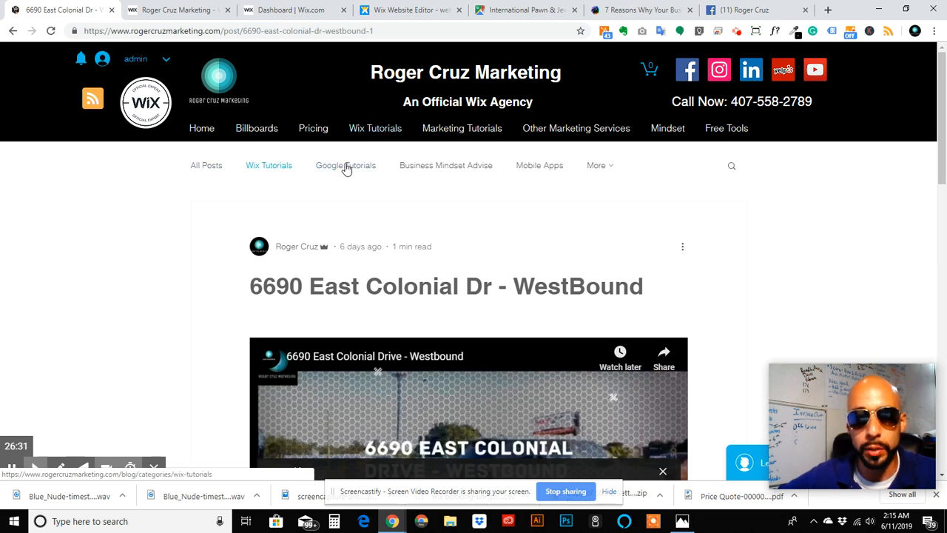
click(596, 167)
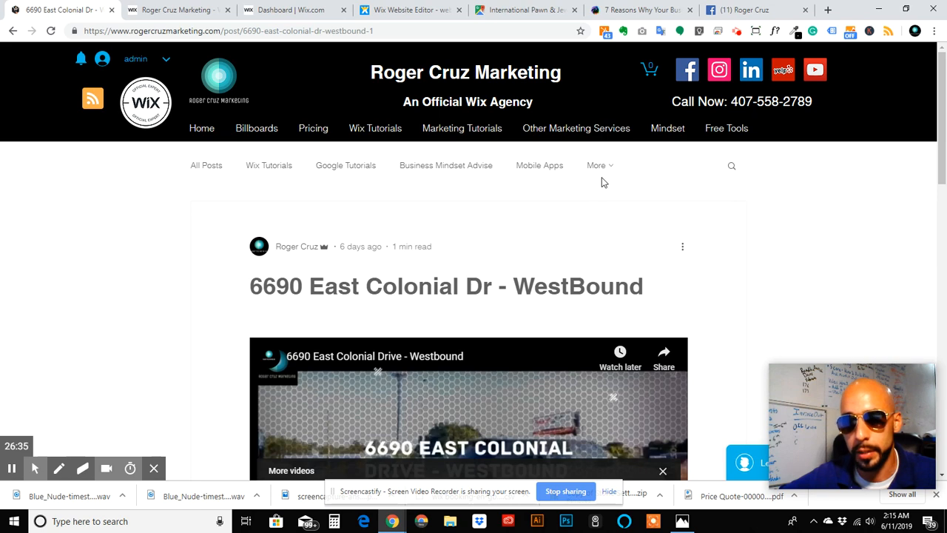
mouse_move(602, 173)
scroll(642, 279, down, 1)
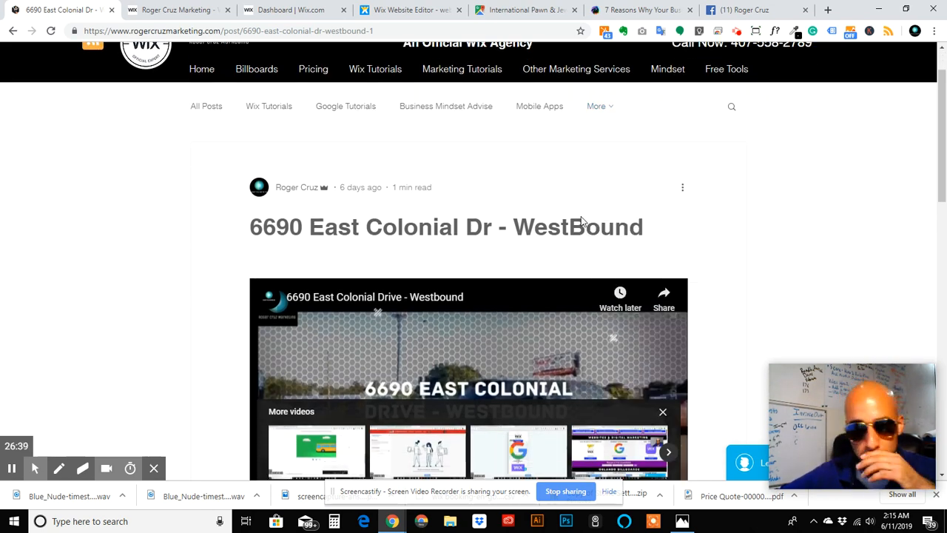
mouse_move(603, 106)
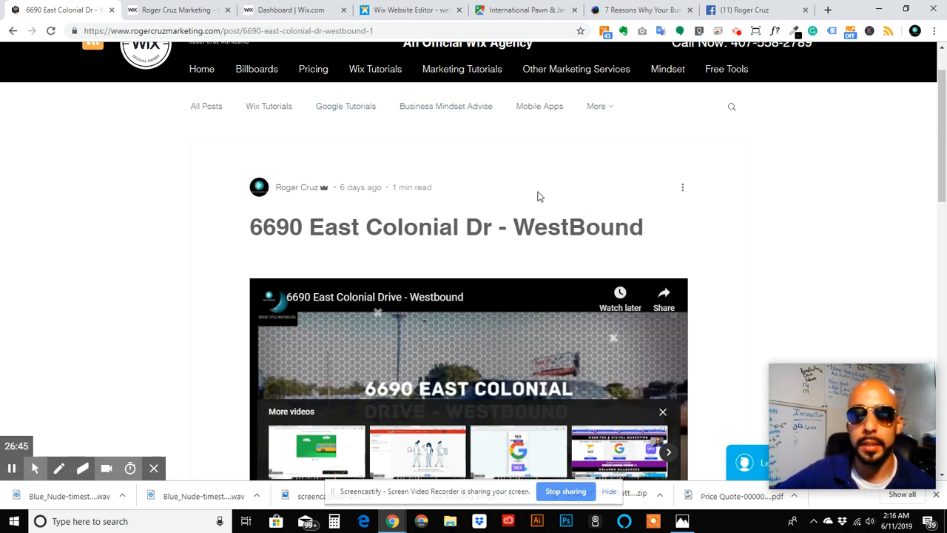
scroll(539, 185, down, 3)
scroll(551, 181, up, 3)
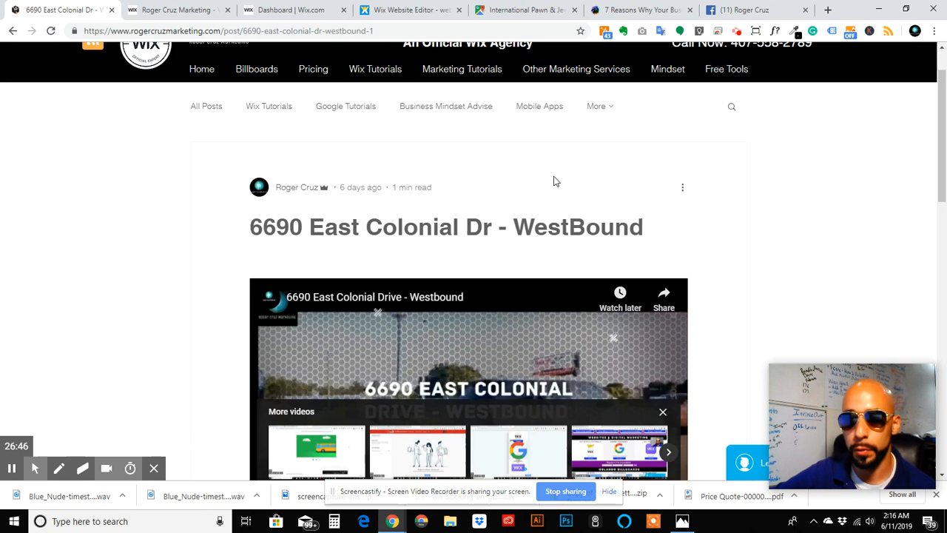
View the WestBound post's follow and share actions, open the Share Post options, and close them without sharing.
click(683, 190)
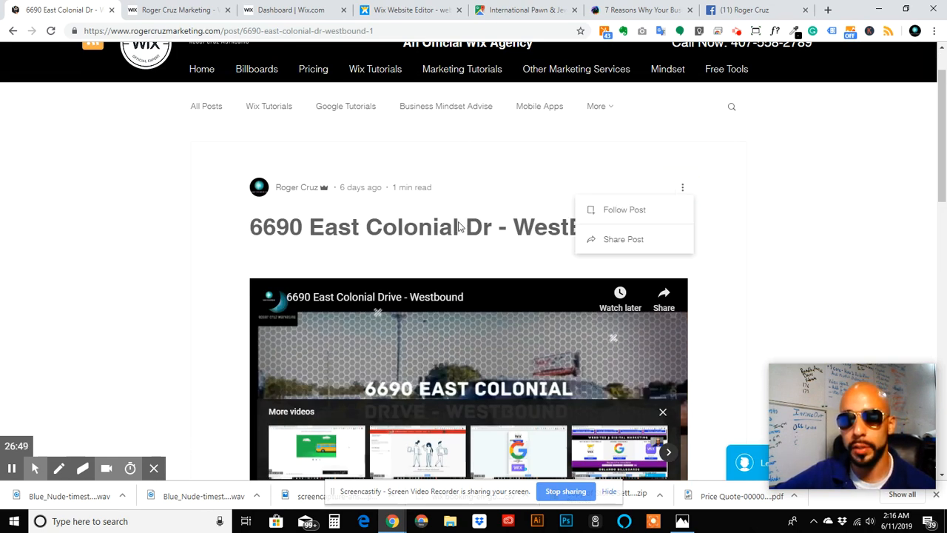
click(614, 240)
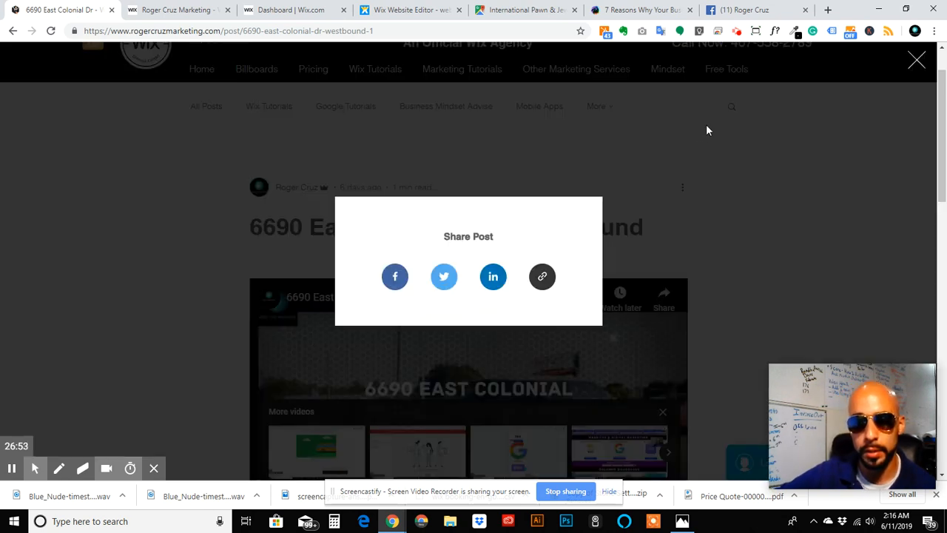
click(745, 208)
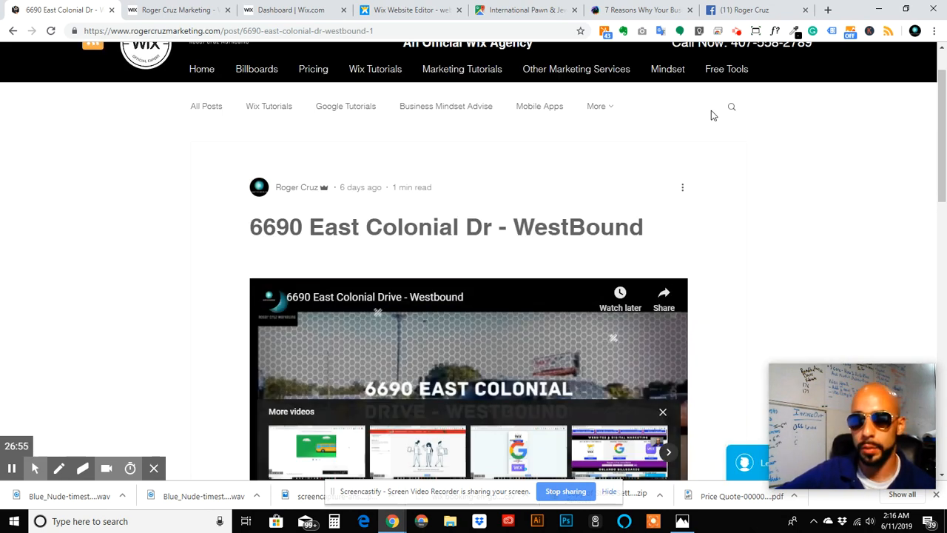
Switch to the Wix Website Editor and close the Site Menu to show the billboard video blog page.
scroll(310, 182, up, 2)
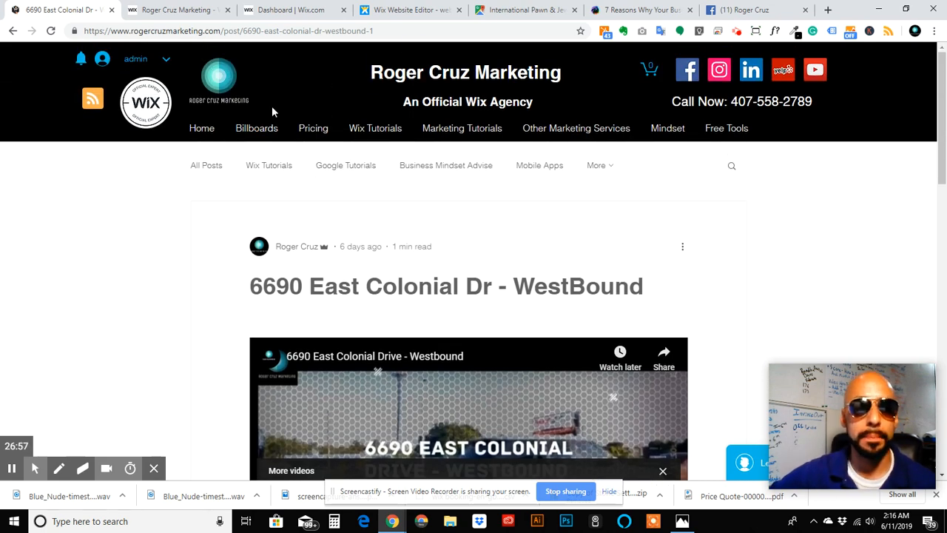
click(406, 9)
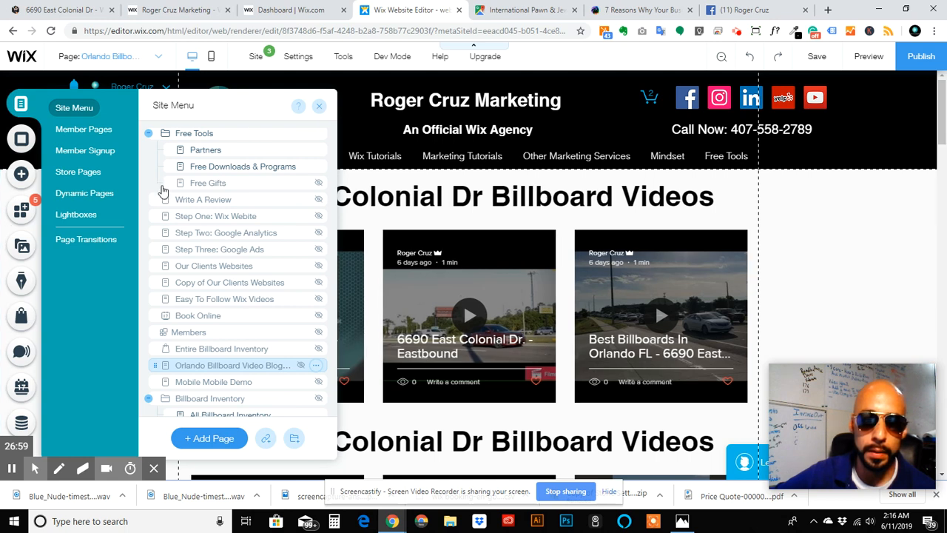
click(319, 106)
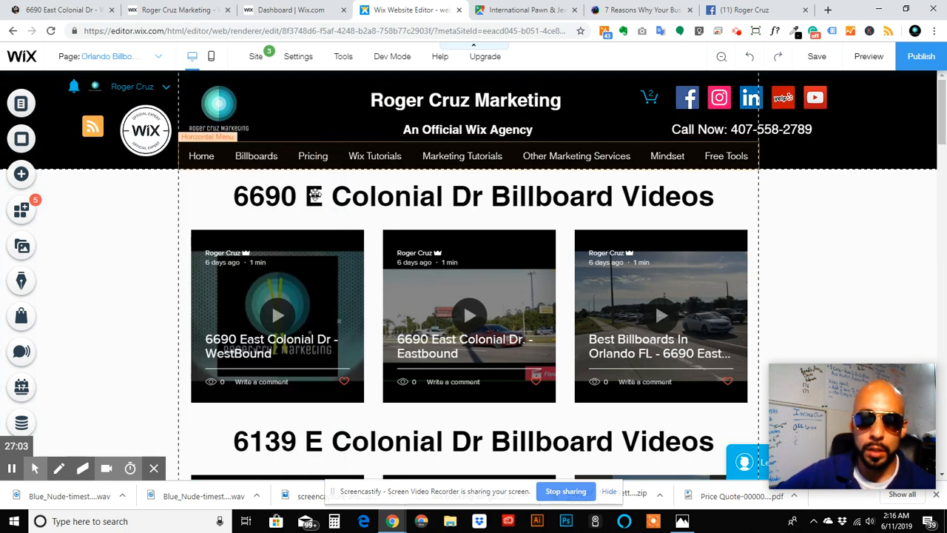
scroll(305, 237, down, 1)
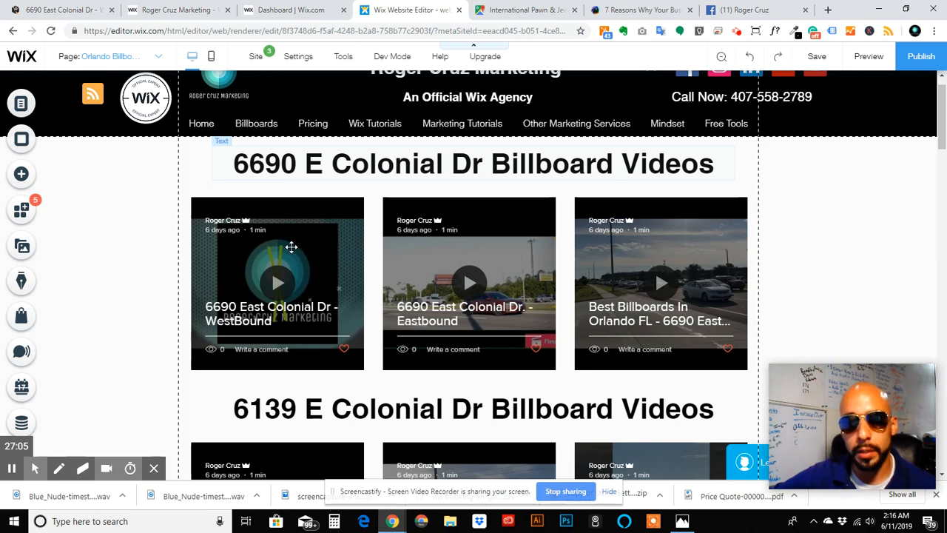
scroll(301, 254, up, 1)
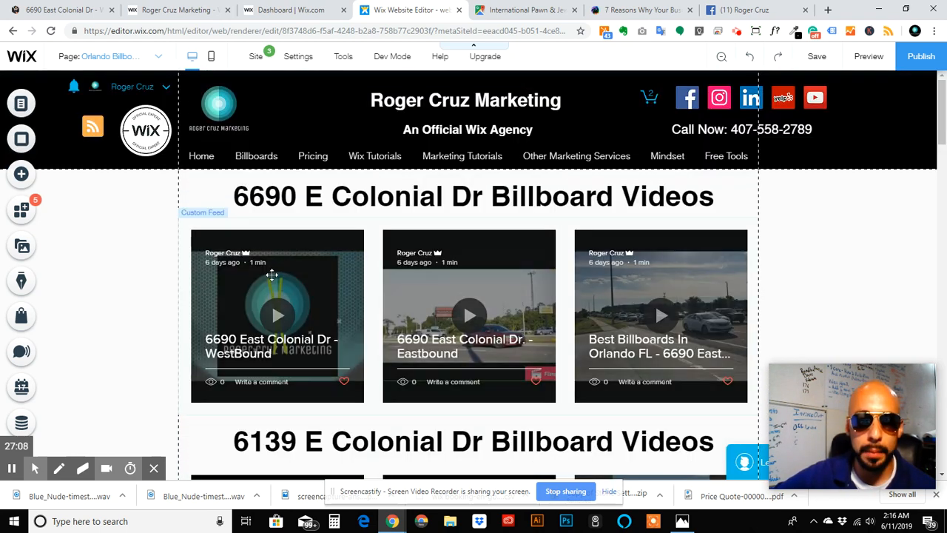
Open the settings of the custom feed under 6139 E Colonial Dr Billboard Videos and view its display options.
click(270, 275)
scroll(271, 275, down, 2)
scroll(272, 428, down, 3)
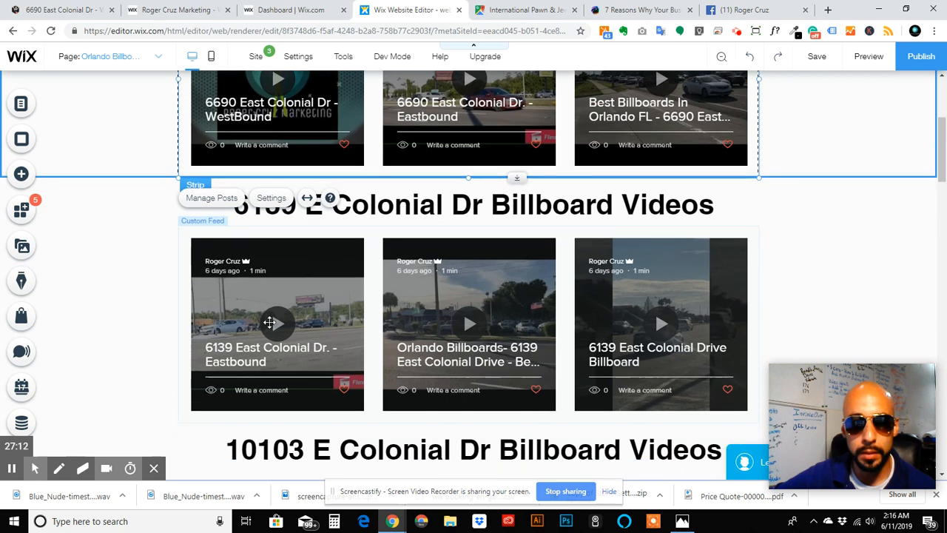
click(269, 322)
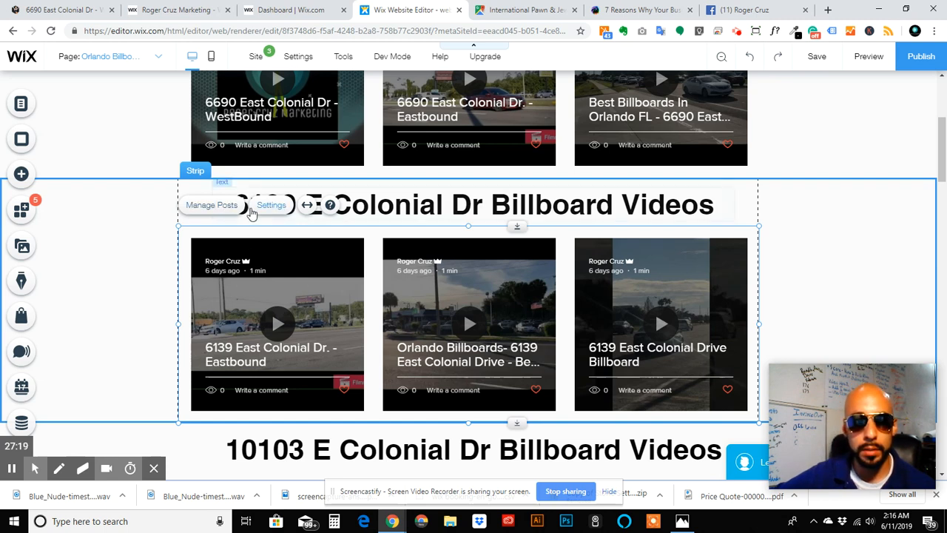
click(271, 206)
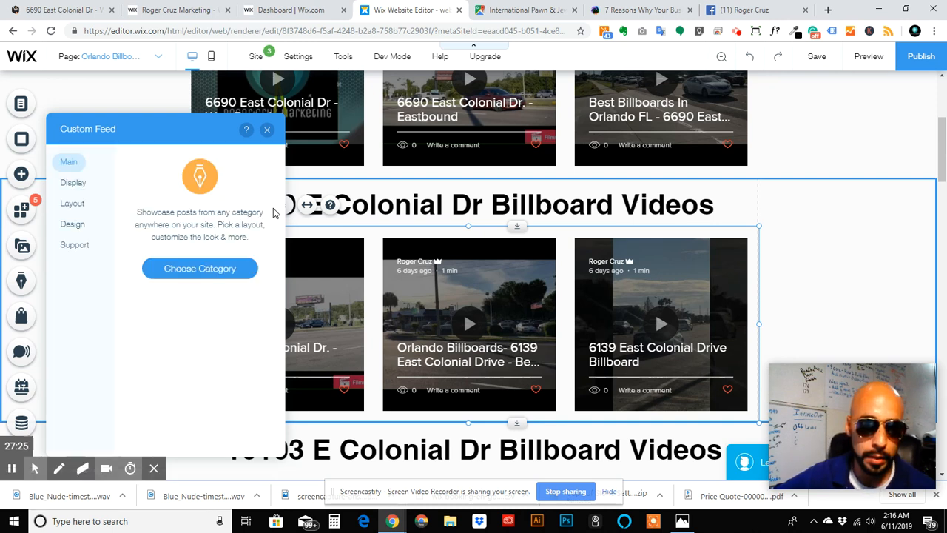
click(74, 185)
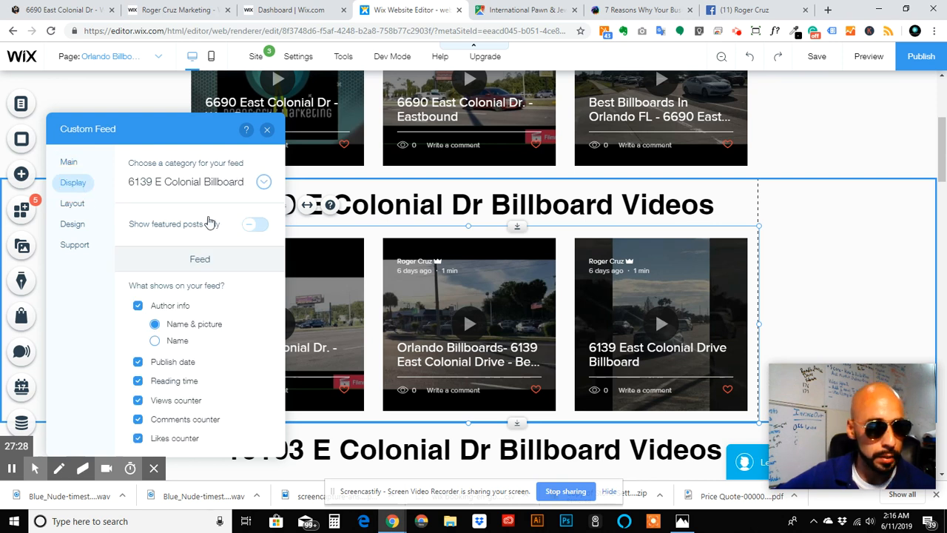
Limit the 6139 E Colonial feed's layout to a set number of 3 posts and close the feed settings.
click(73, 203)
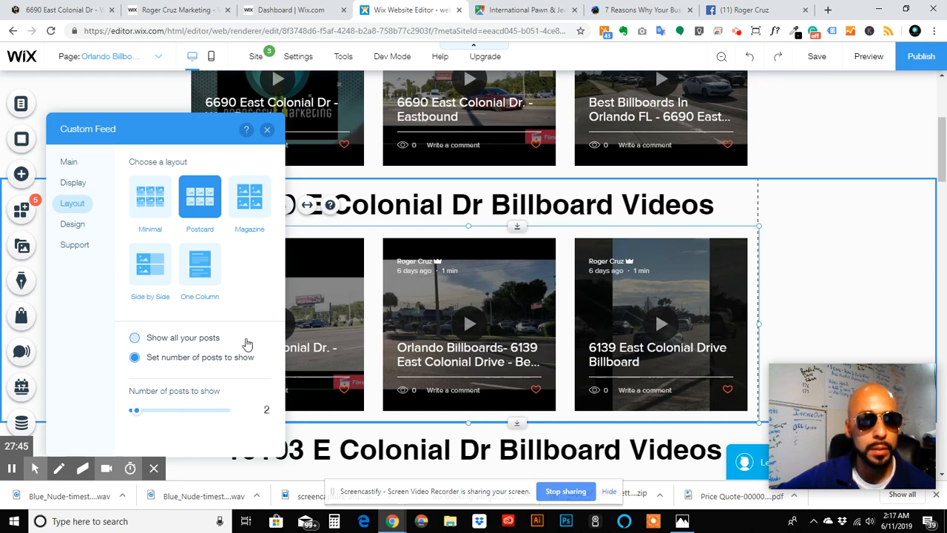
click(158, 337)
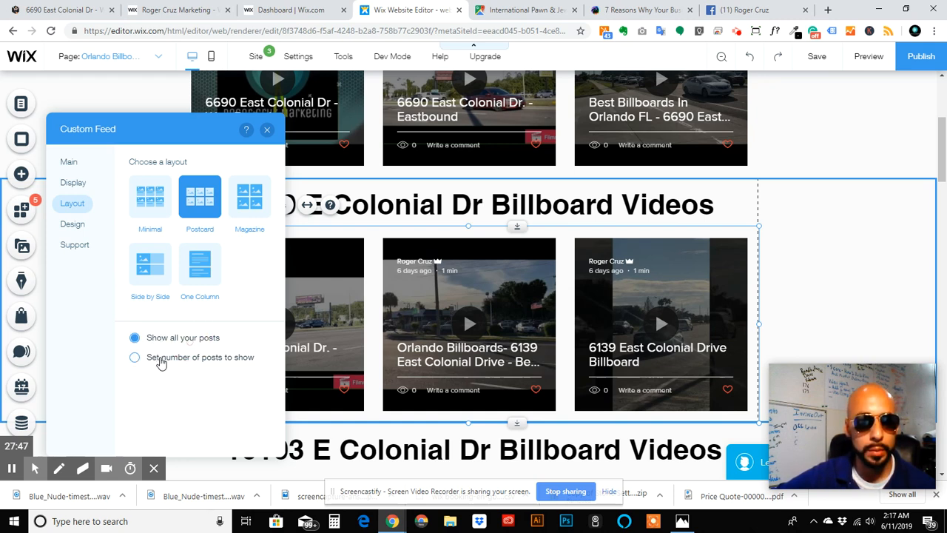
click(160, 361)
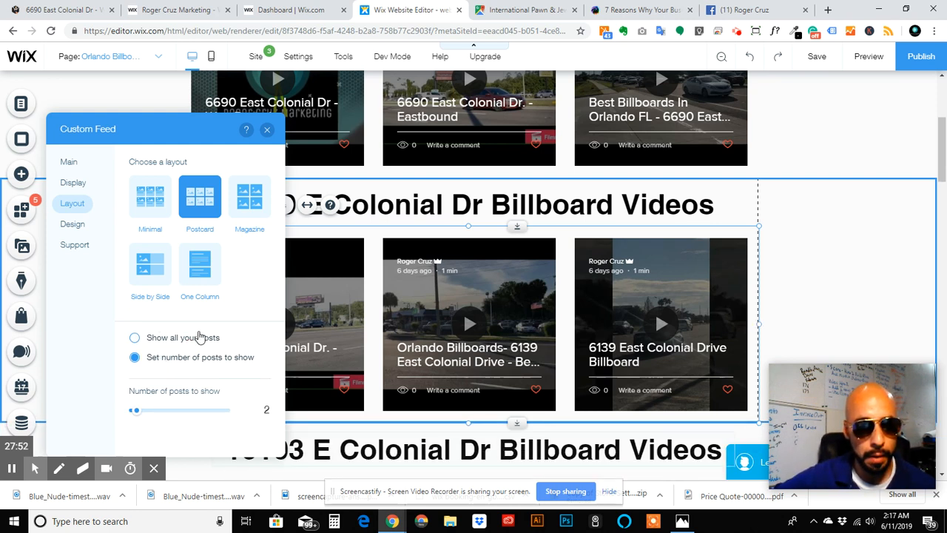
click(268, 411)
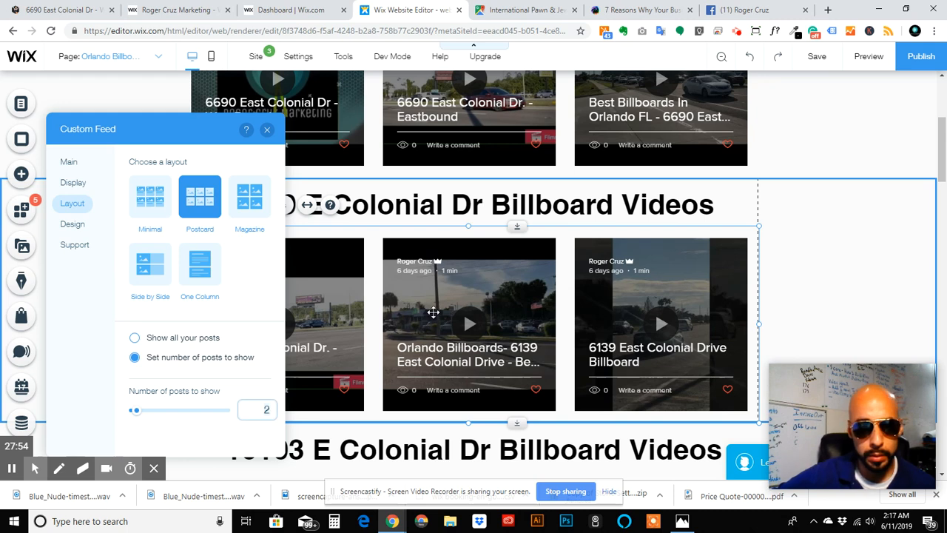
key(BackSpace)
text(3)
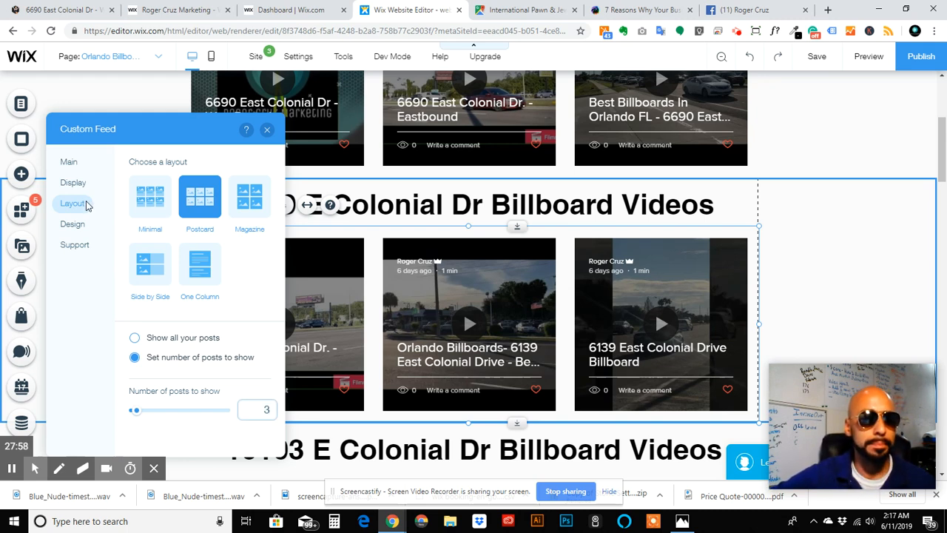
click(72, 360)
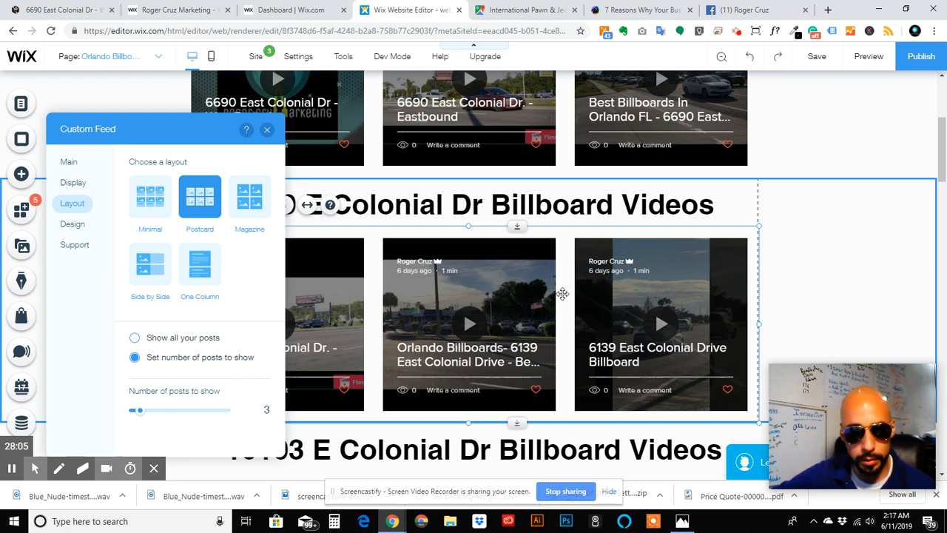
click(267, 133)
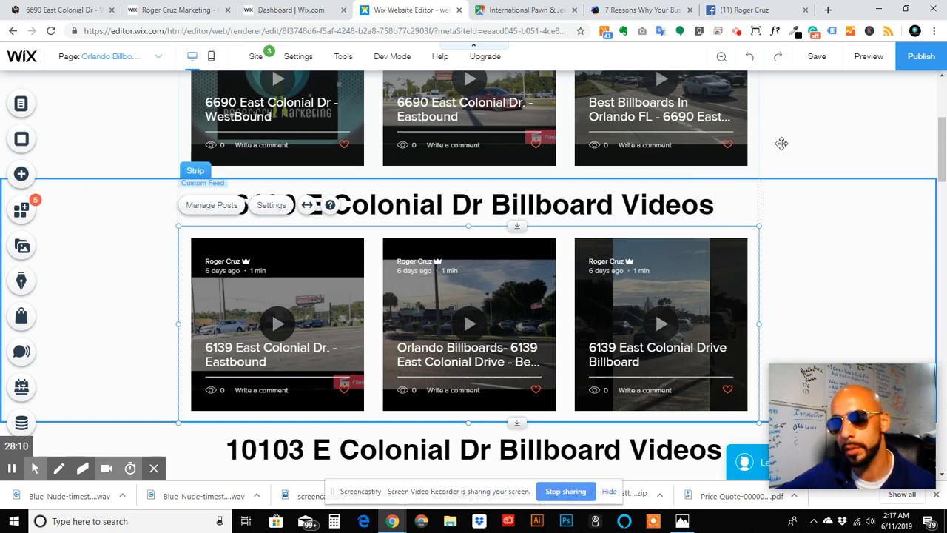
click(781, 143)
scroll(576, 256, up, 3)
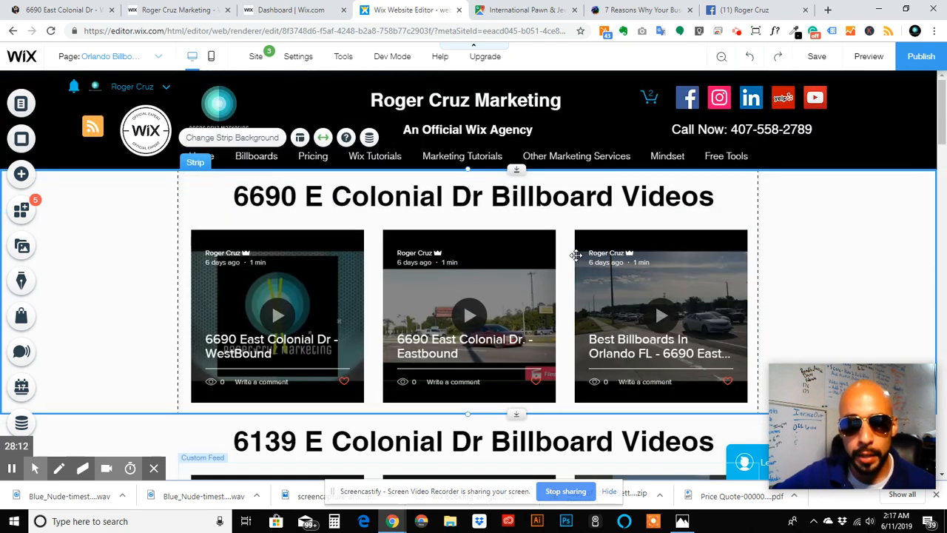
scroll(607, 257, down, 5)
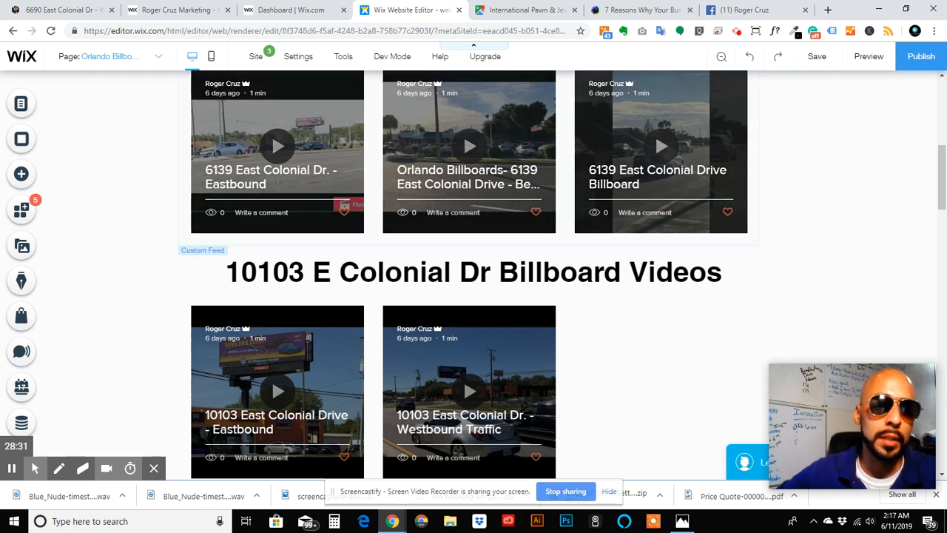
scroll(624, 186, up, 3)
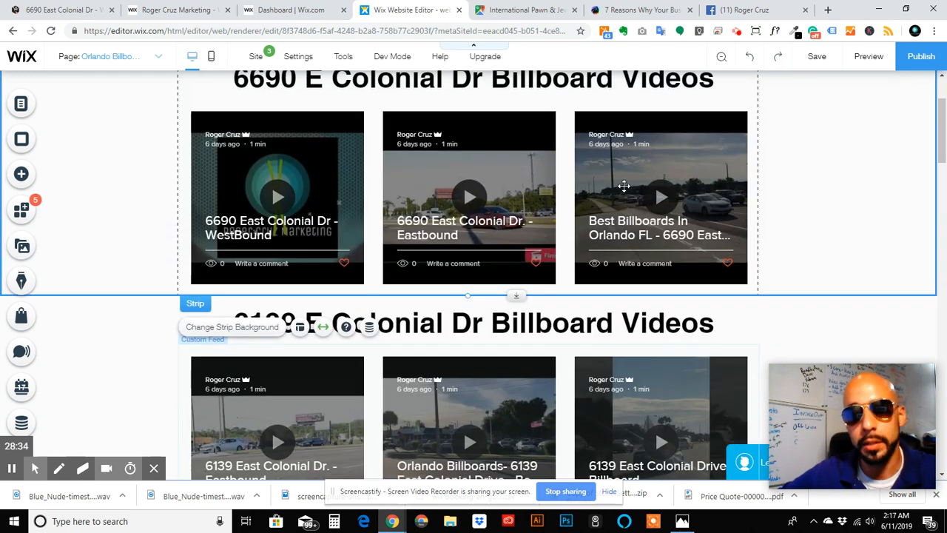
scroll(624, 186, up, 2)
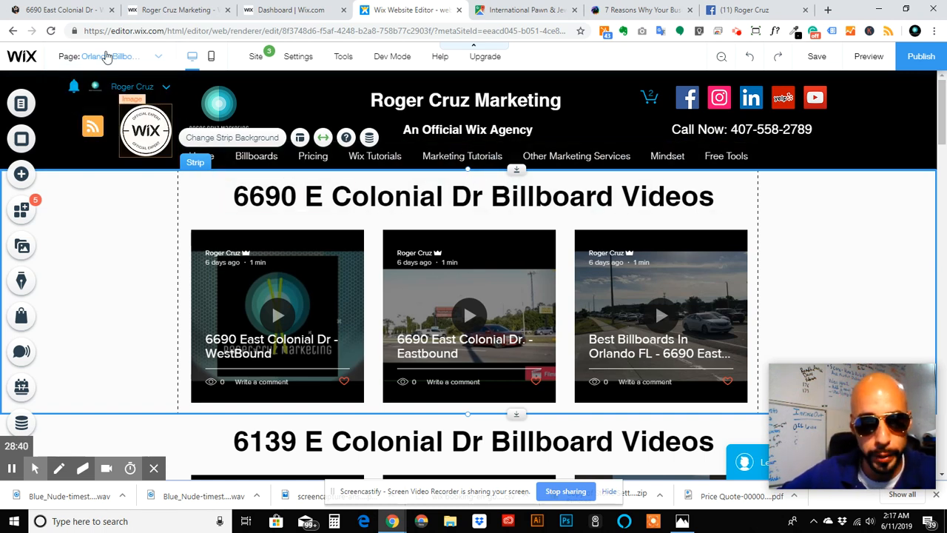
Switch to the Wix Tutorials page and look through the posts in its custom feed.
click(107, 57)
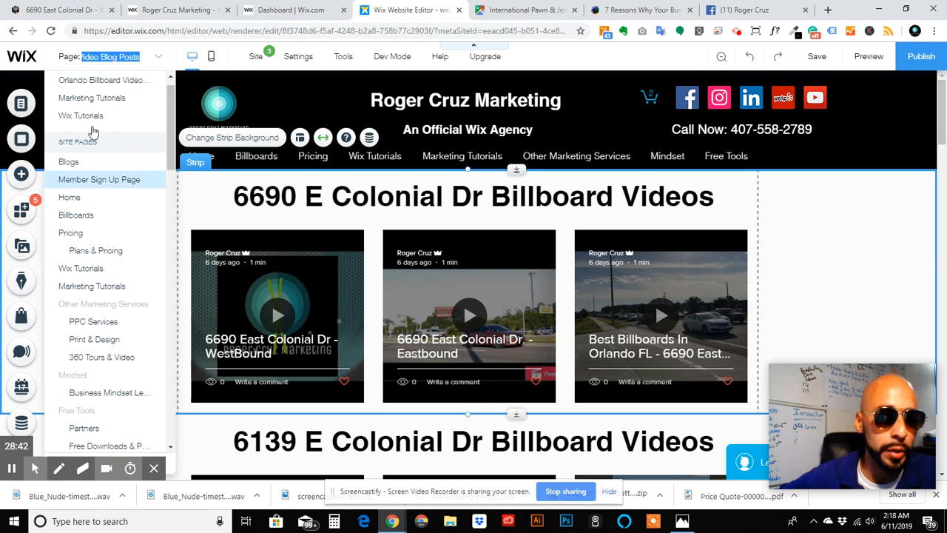
click(87, 118)
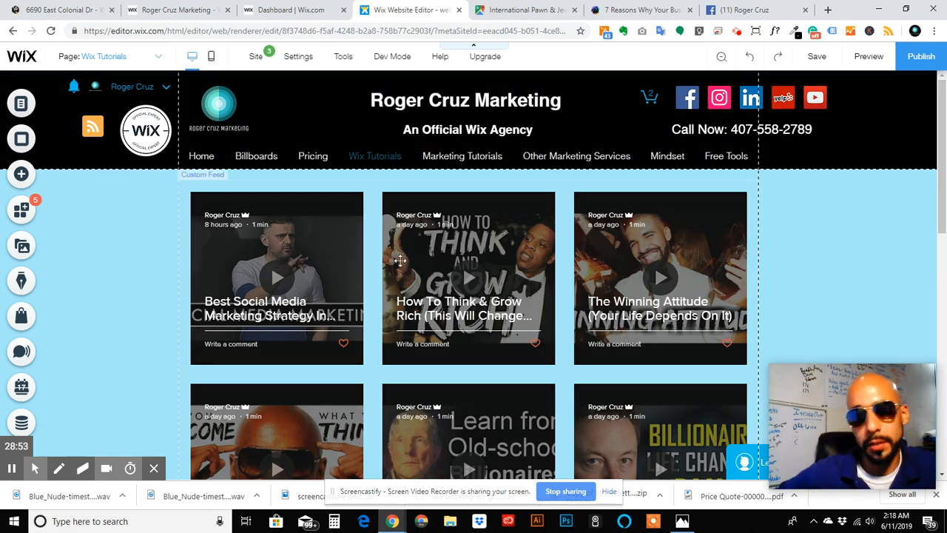
scroll(275, 285, down, 1)
scroll(275, 285, down, 5)
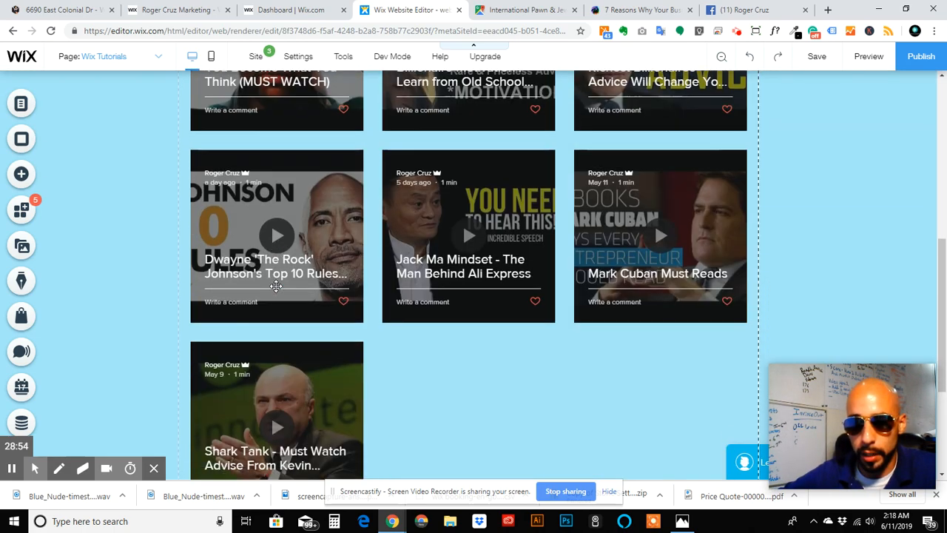
scroll(275, 285, up, 7)
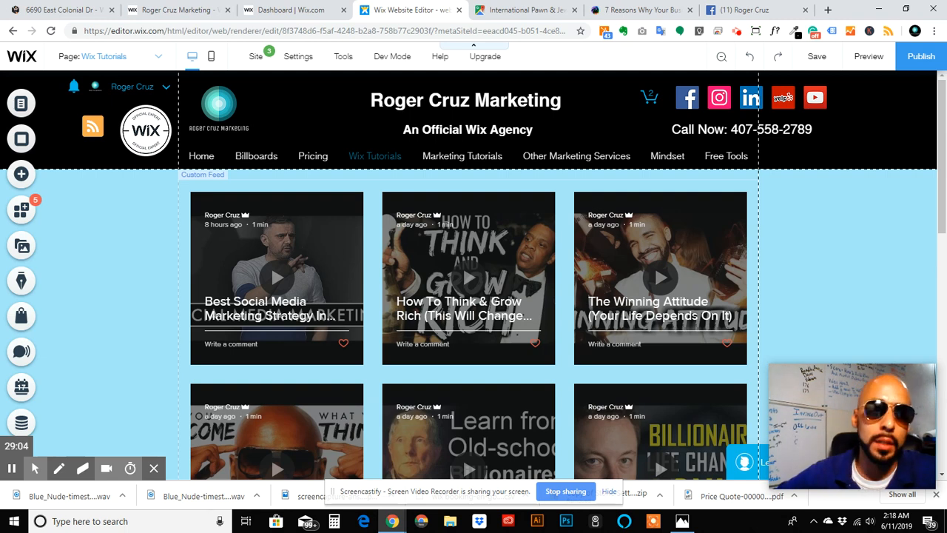
click(364, 281)
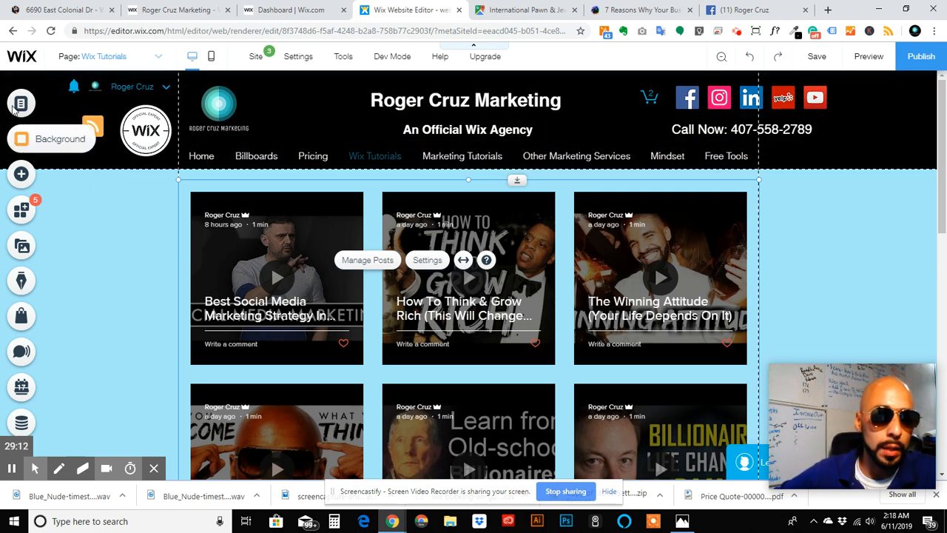
Add a new page to the site menu and name it 360 View Tour Blog.
click(24, 104)
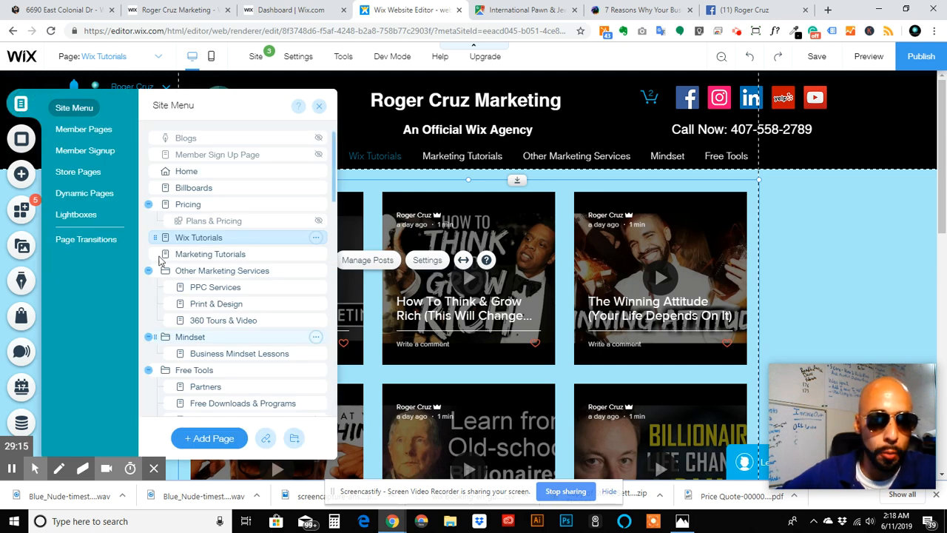
click(212, 439)
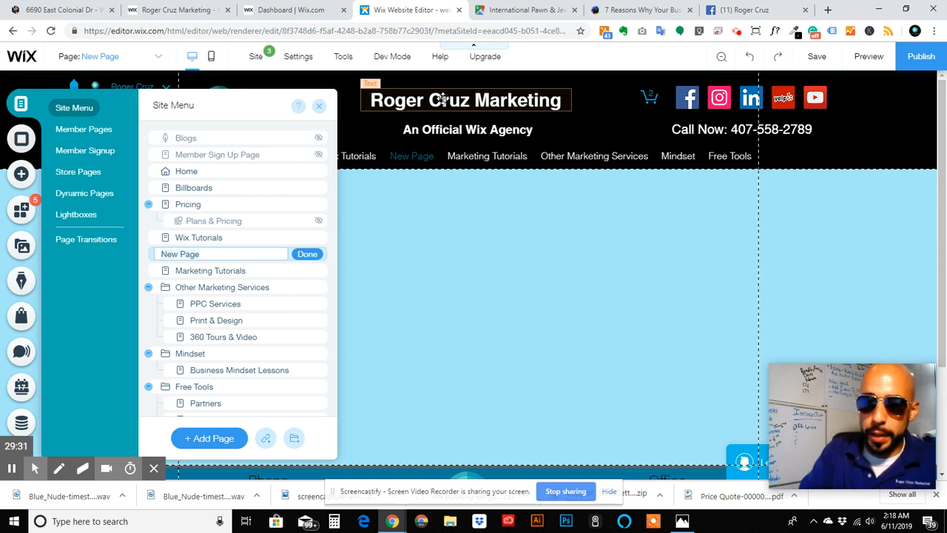
text(360 View Tour)
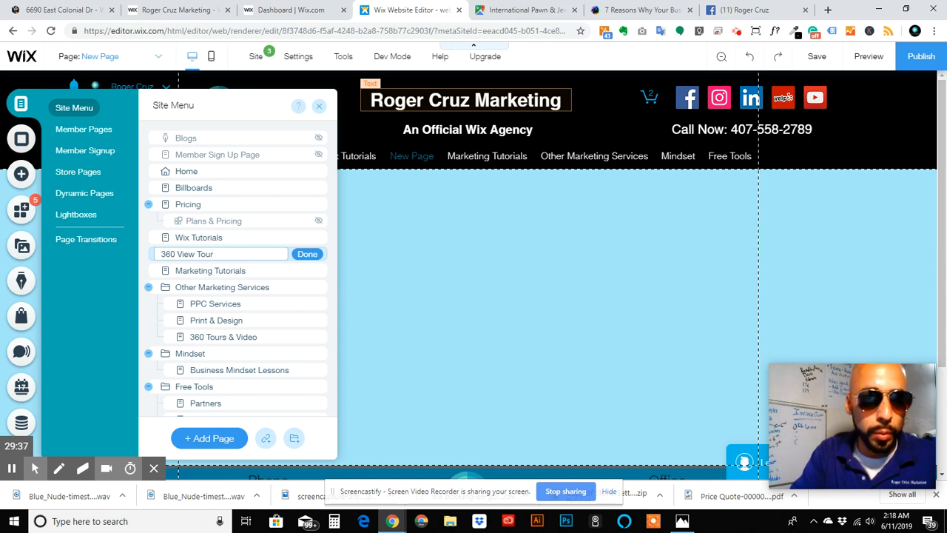
text(Blog)
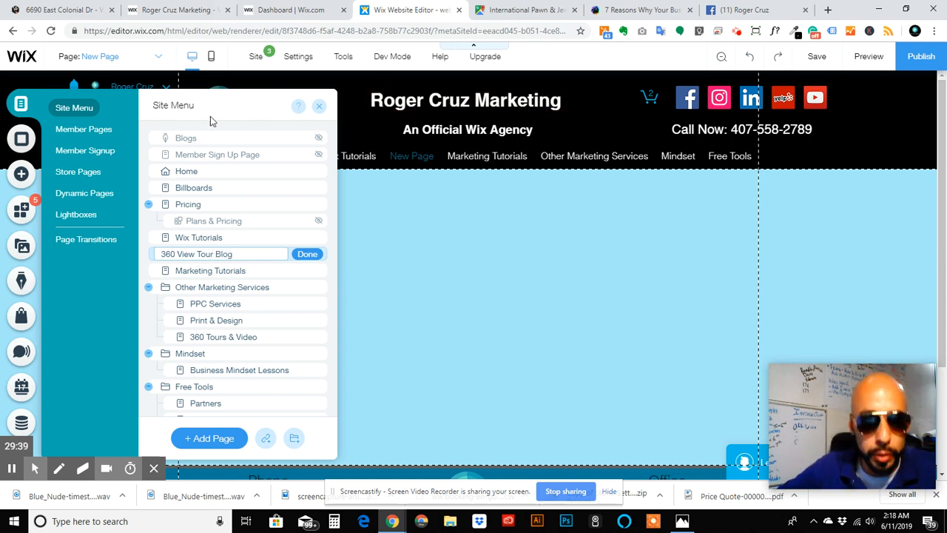
click(308, 255)
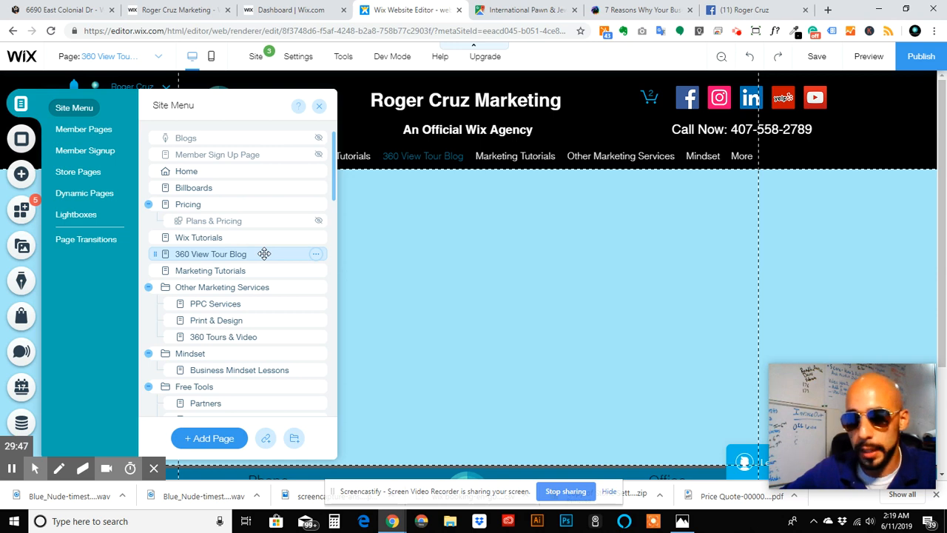
Move the 360 View Tour Blog page directly below Home in the site menu and save the site.
drag(264, 254, 246, 187)
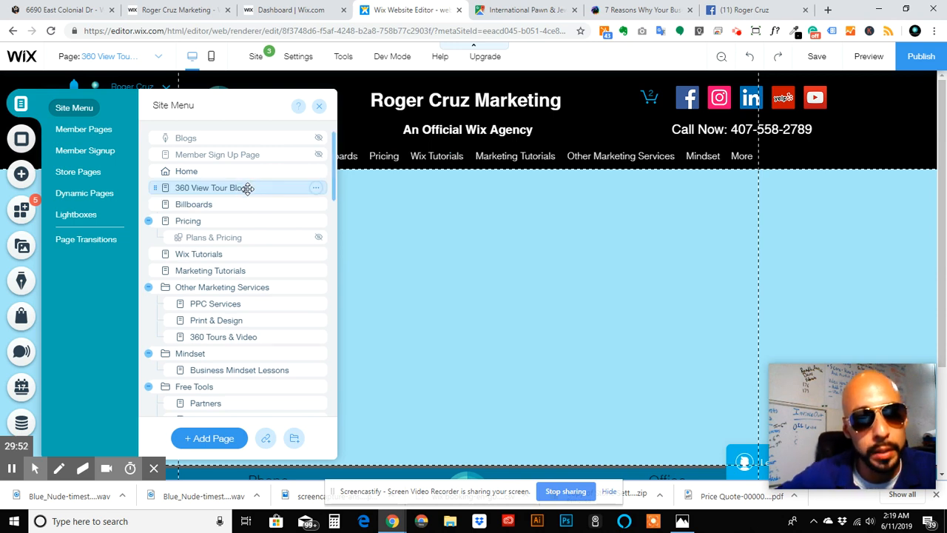
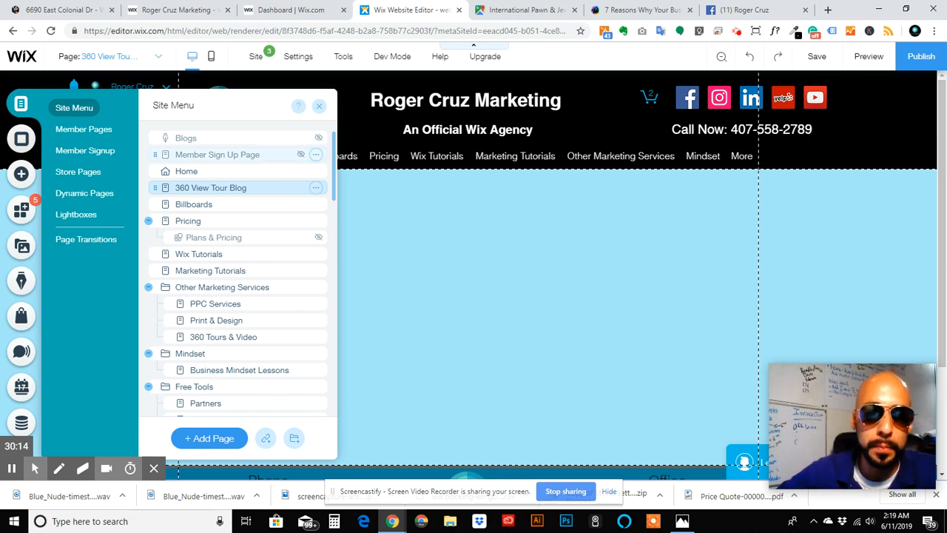
click(495, 220)
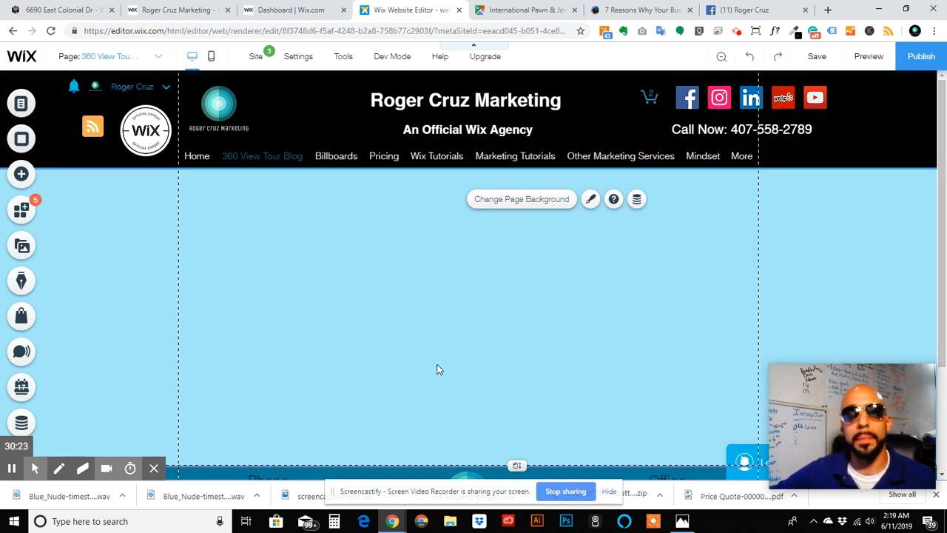
key(ctrl+s)
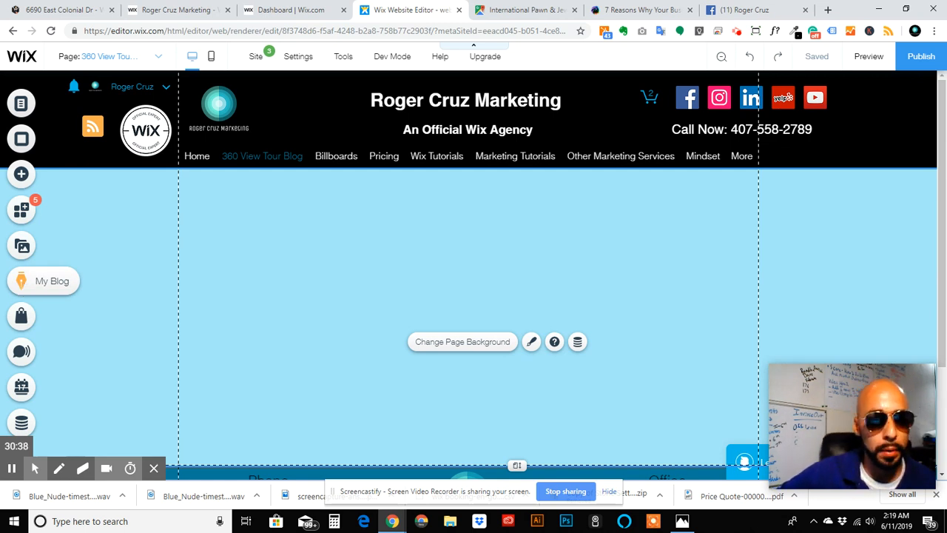
Open the blog manager and view its blog elements and Learn More resources.
click(35, 285)
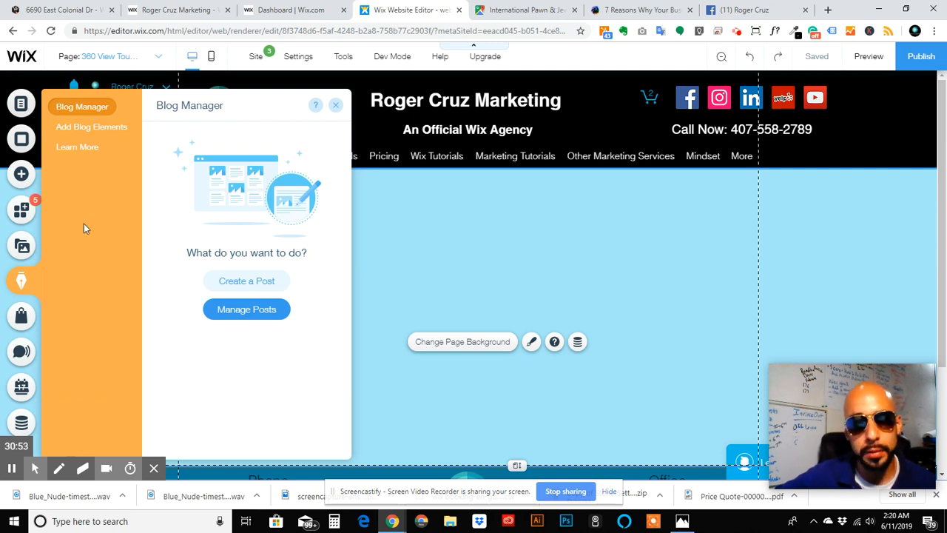
click(102, 129)
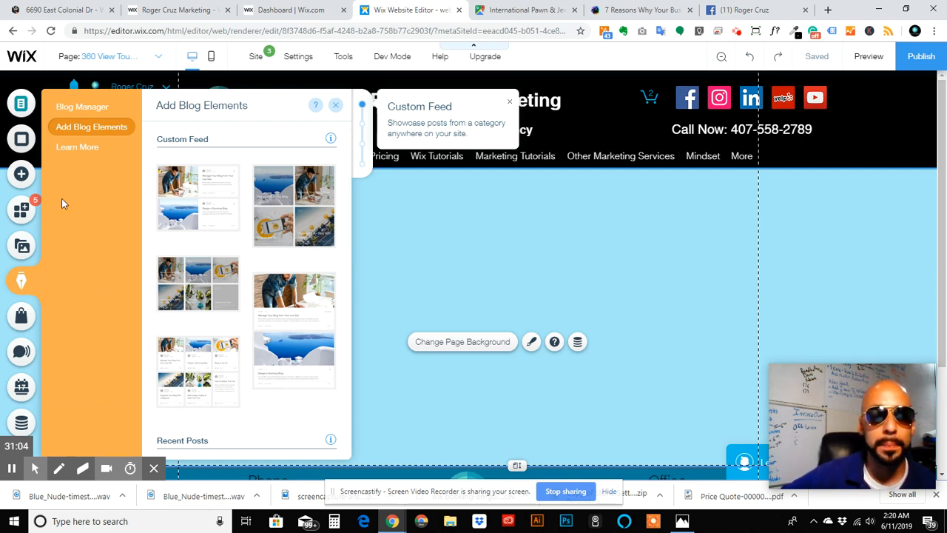
click(80, 147)
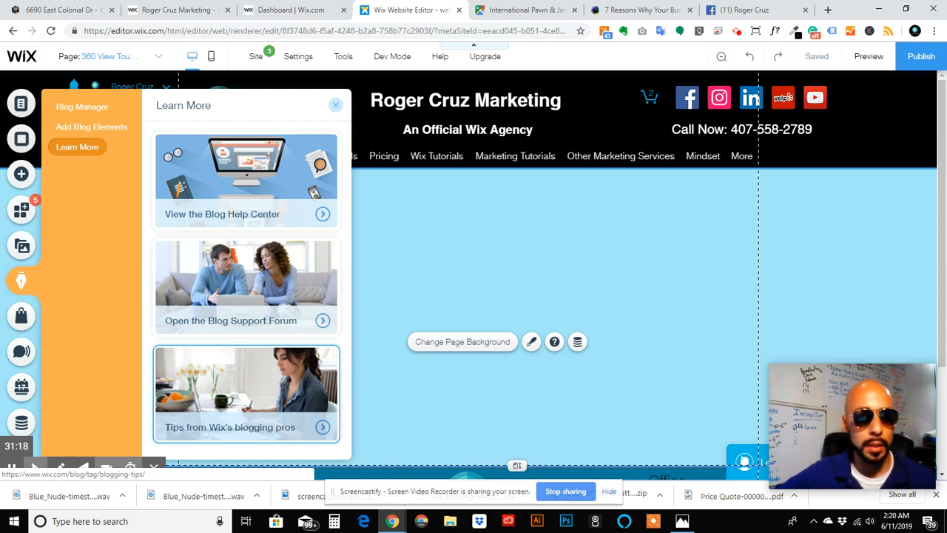
Add a Side by Side custom feed from the blog elements to the 360 View Tour Blog page and close the blog manager.
click(85, 129)
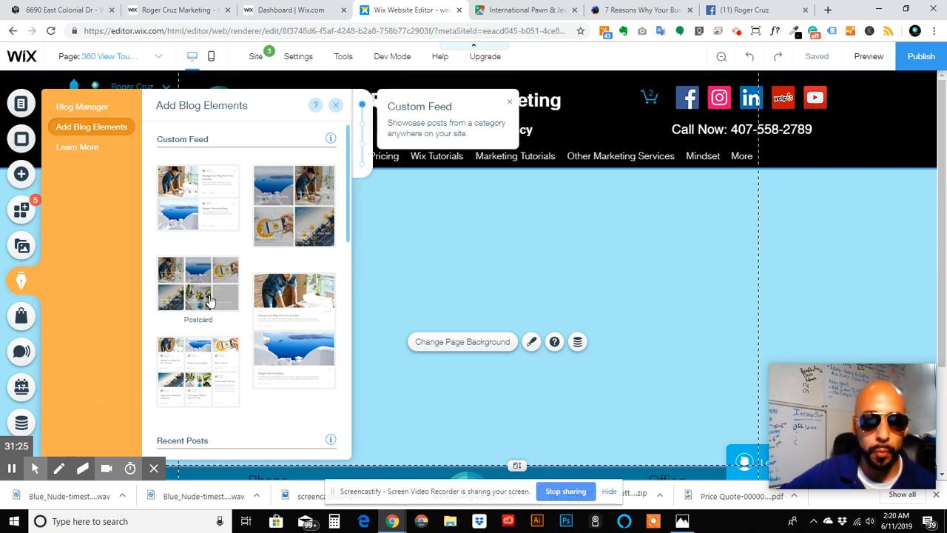
scroll(211, 299, down, 6)
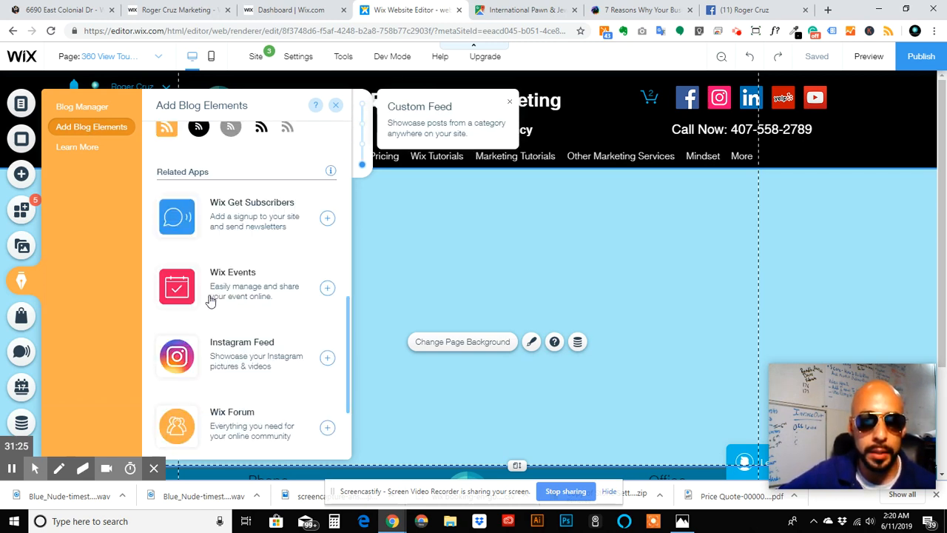
scroll(210, 299, down, 2)
scroll(210, 299, up, 10)
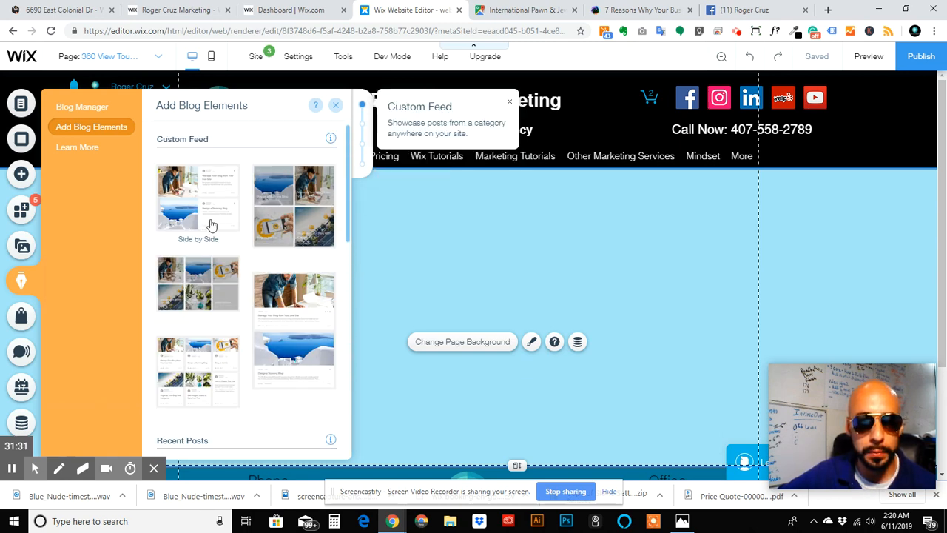
drag(213, 220, 524, 291)
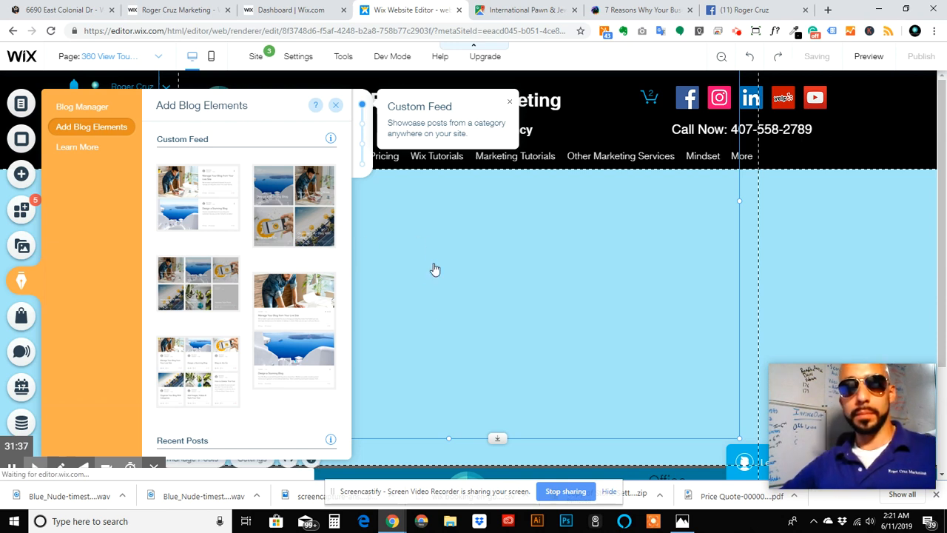
scroll(435, 269, down, 2)
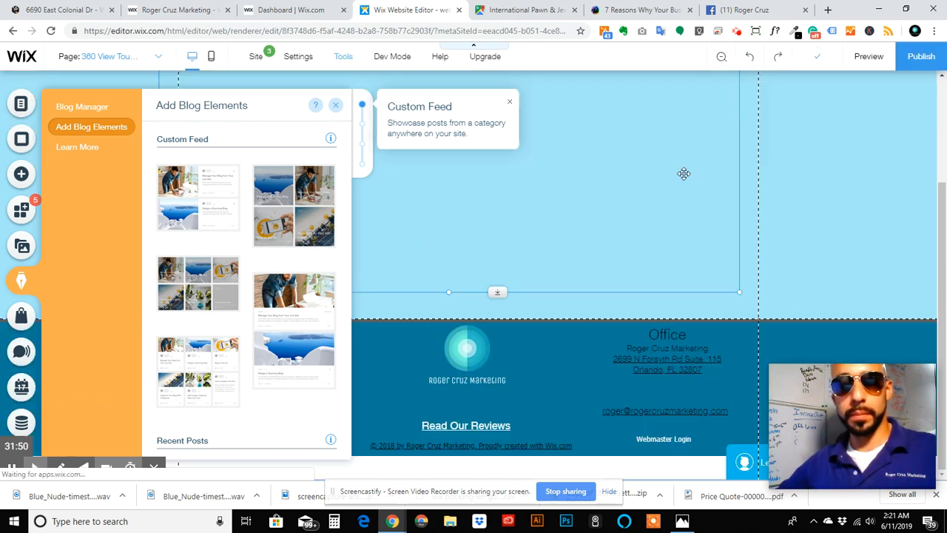
click(817, 165)
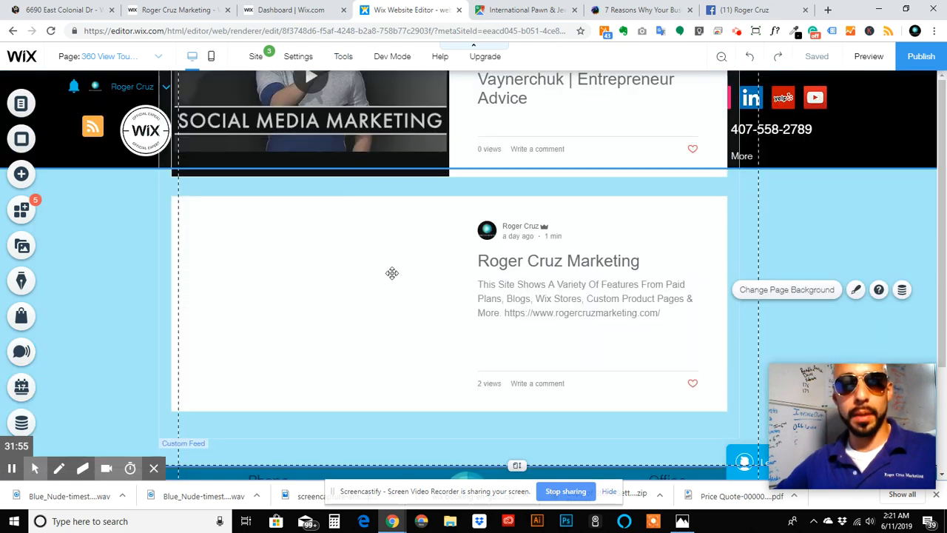
Move the custom feed up against the page header and align it with the page's vertical gridlines.
drag(351, 281, 374, 475)
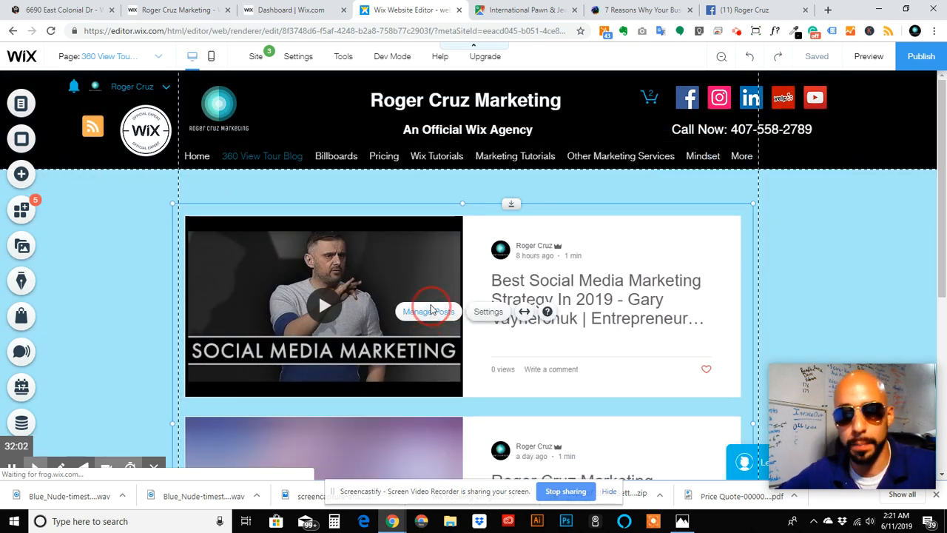
mouse_move(432, 303)
mouse_down()
mouse_move(434, 287)
mouse_move(434, 317)
mouse_move(432, 308)
mouse_up()
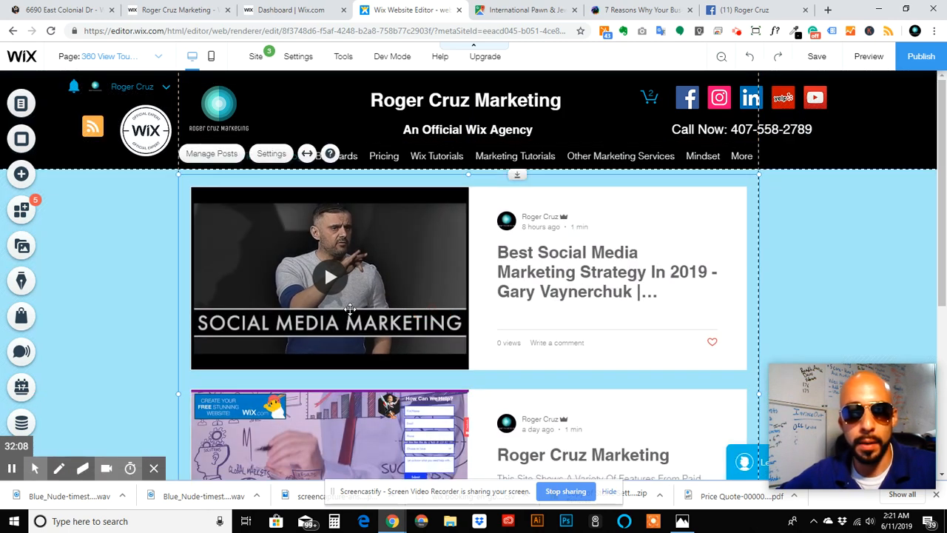
scroll(350, 309, down, 4)
scroll(350, 309, up, 3)
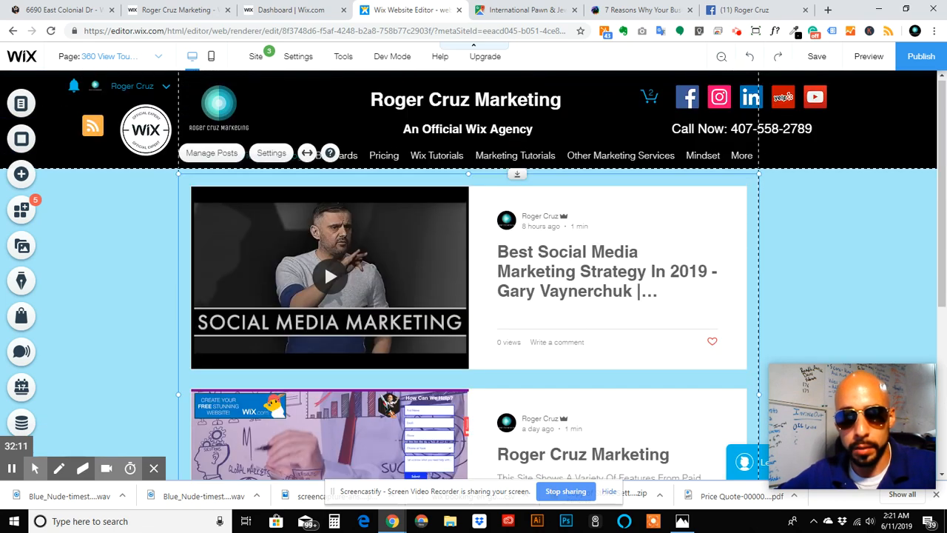
scroll(350, 309, down, 1)
scroll(423, 228, down, 1)
scroll(422, 229, down, 3)
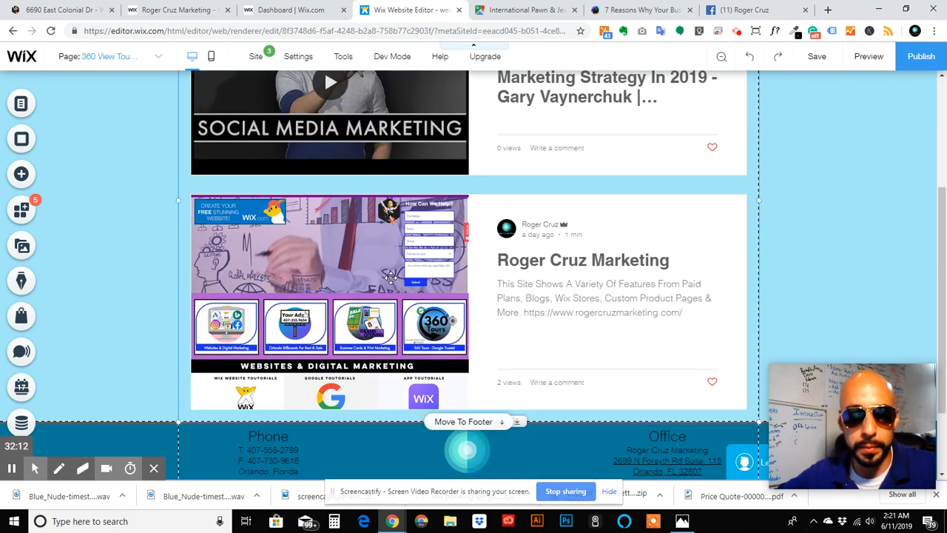
scroll(391, 244, up, 3)
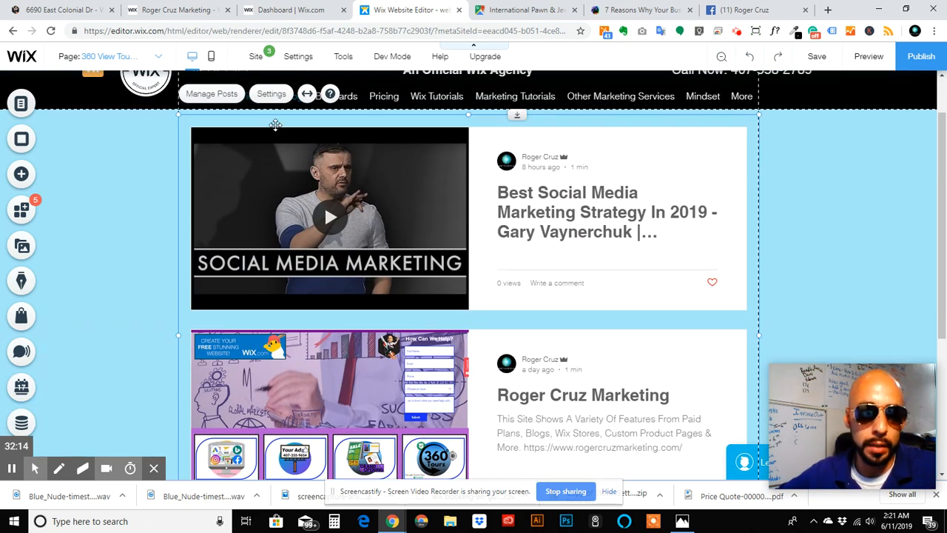
Open the custom feed's settings and review its display options and the categories available for the feed, keeping All Posts.
click(271, 94)
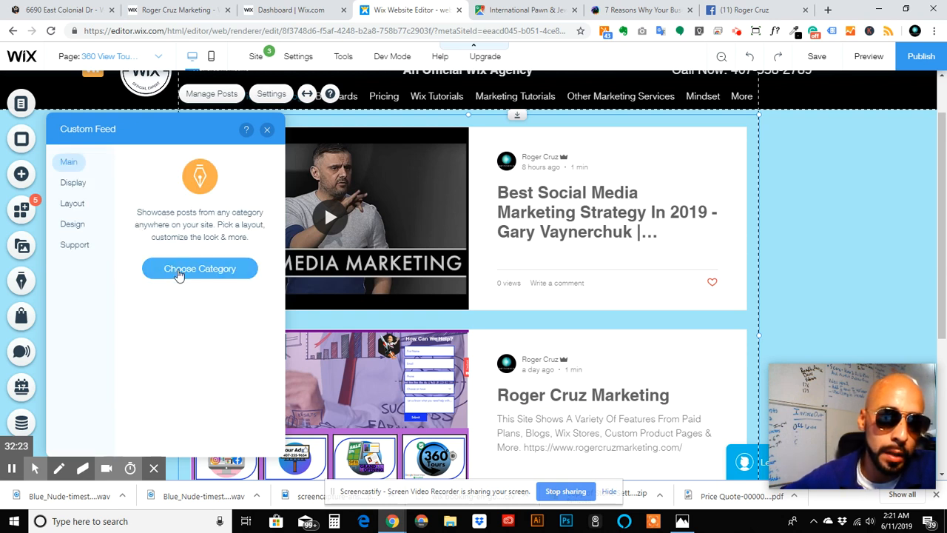
click(179, 270)
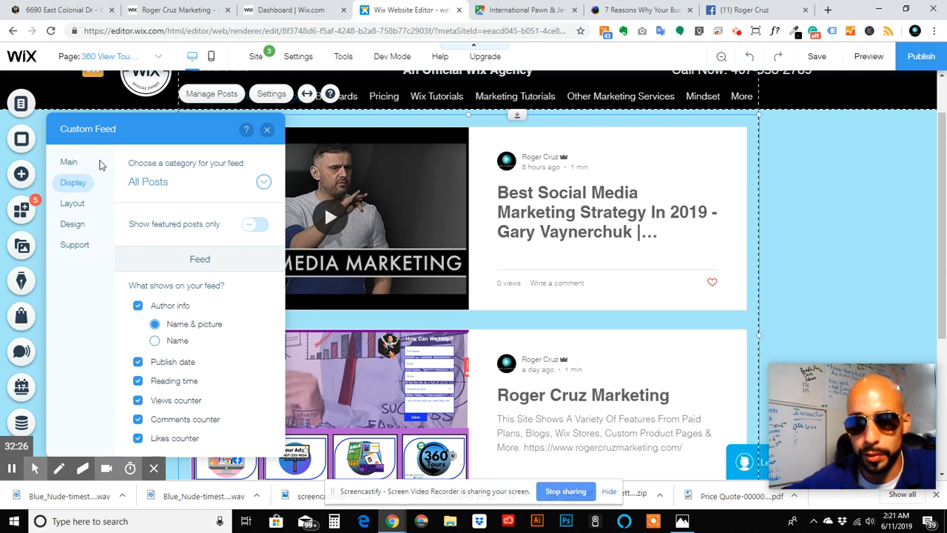
click(68, 164)
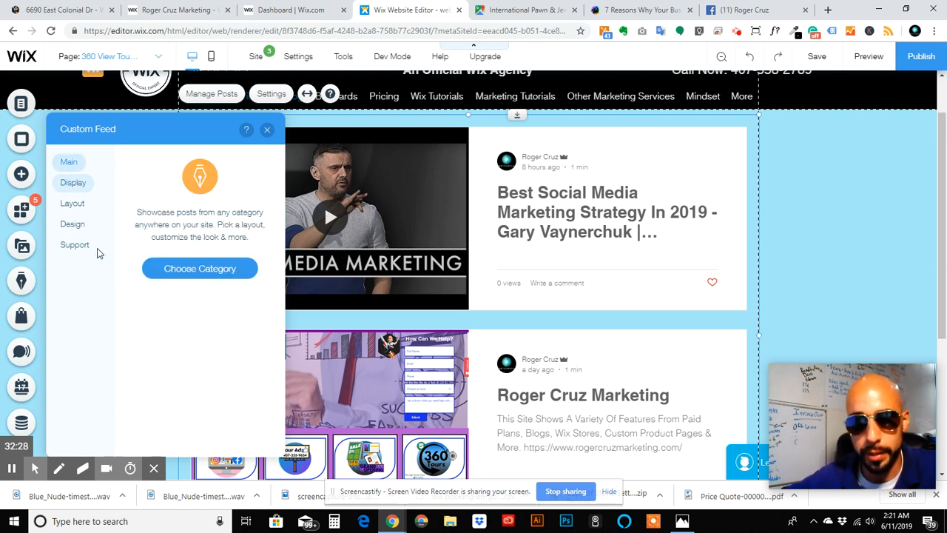
click(196, 271)
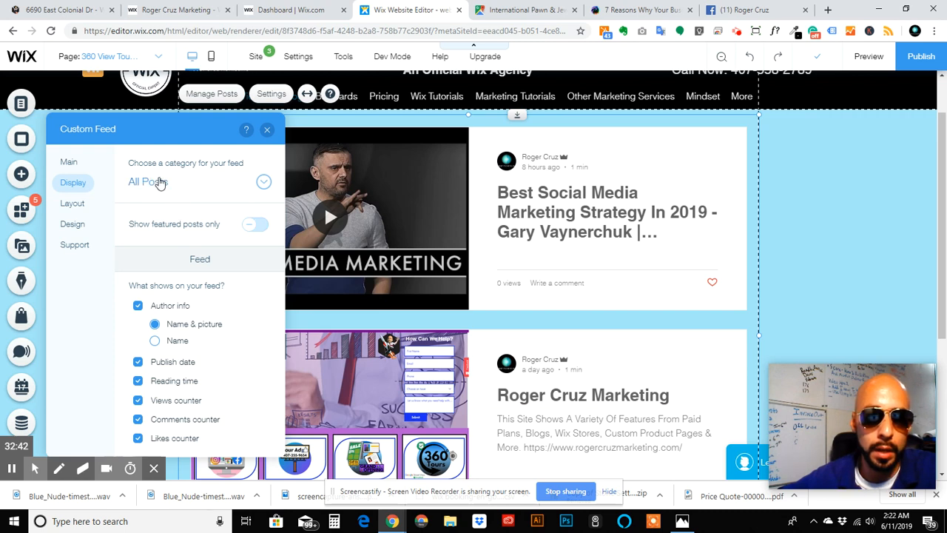
click(264, 183)
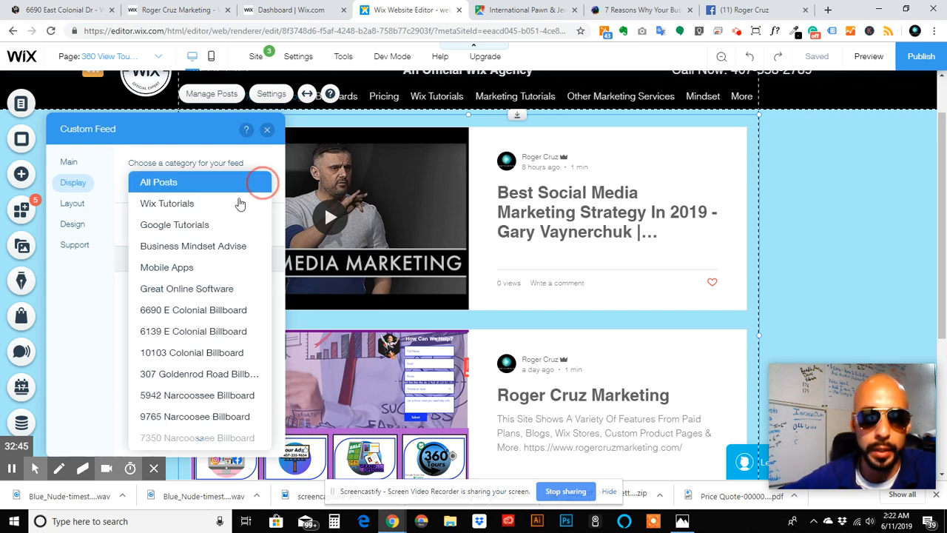
scroll(191, 214, down, 1)
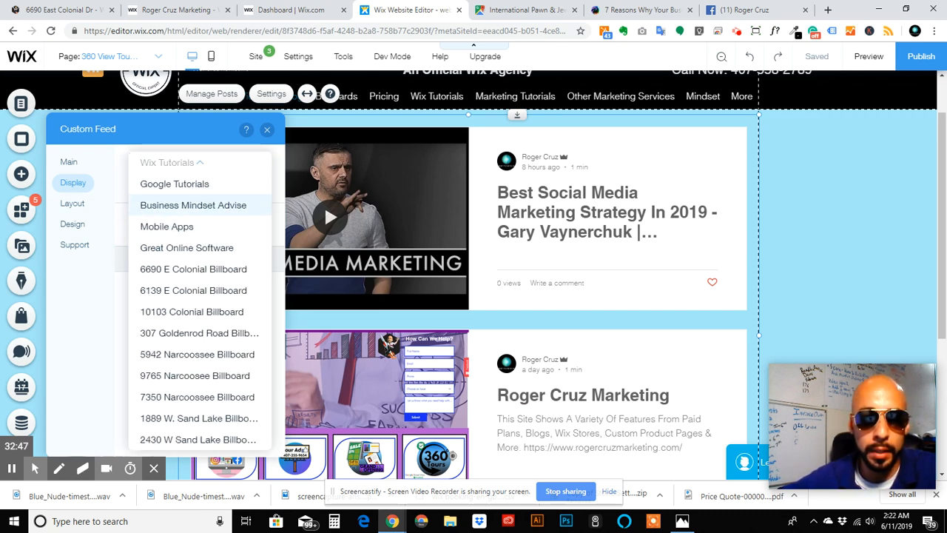
scroll(191, 213, up, 1)
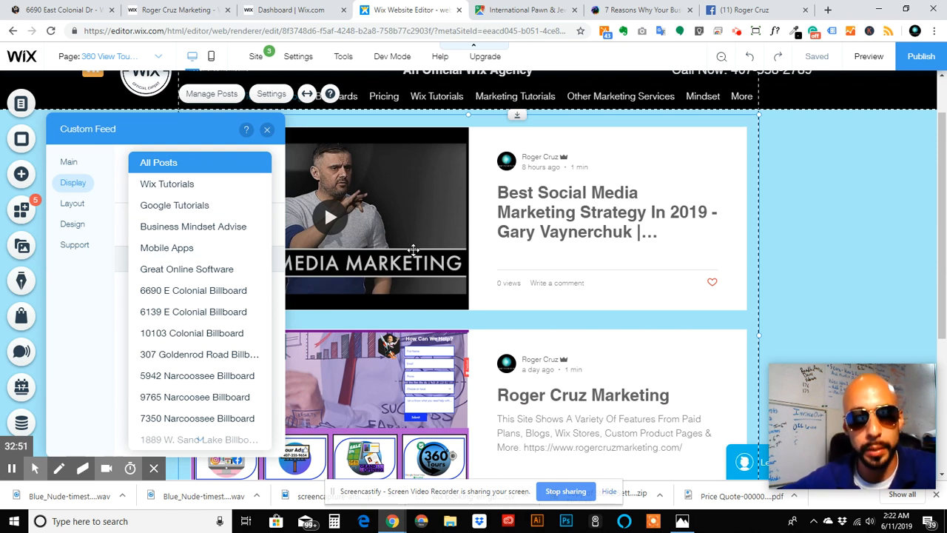
click(94, 328)
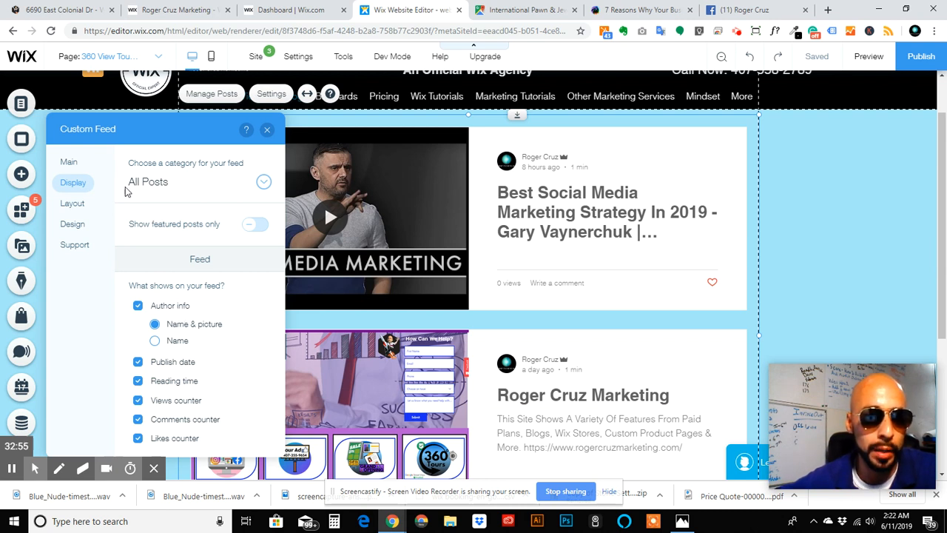
Change the custom feed's layout to Postcard and set it to show all posts.
click(88, 203)
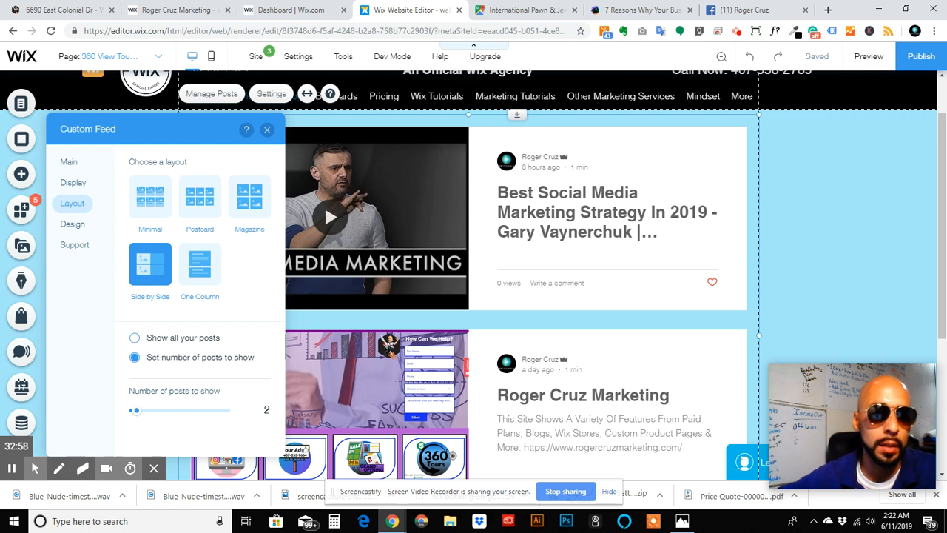
click(200, 198)
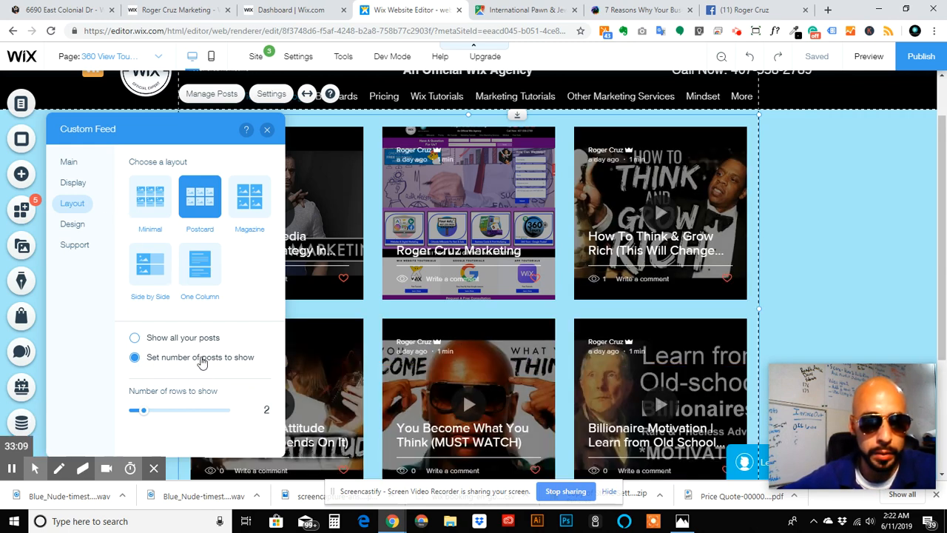
click(177, 340)
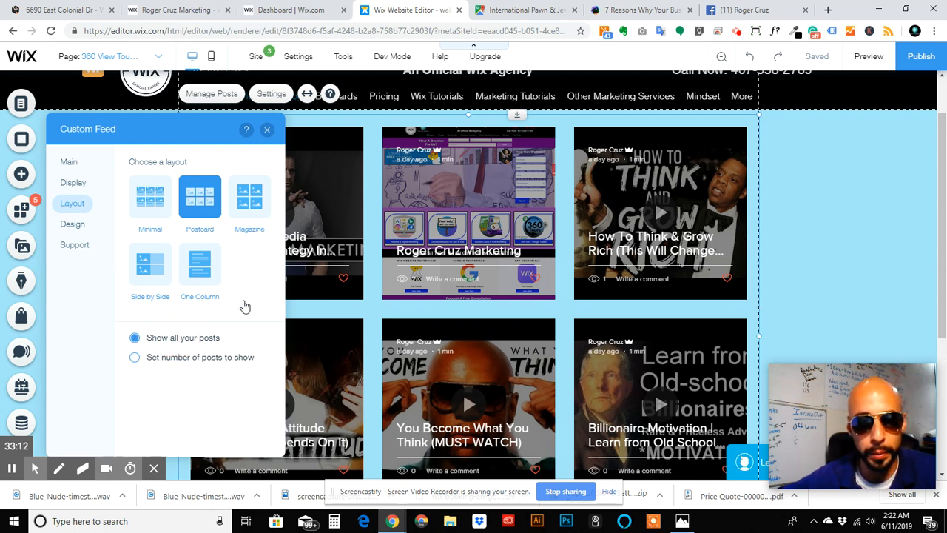
View the custom feed's design options, then save the site and close the feed settings and save confirmation.
click(72, 225)
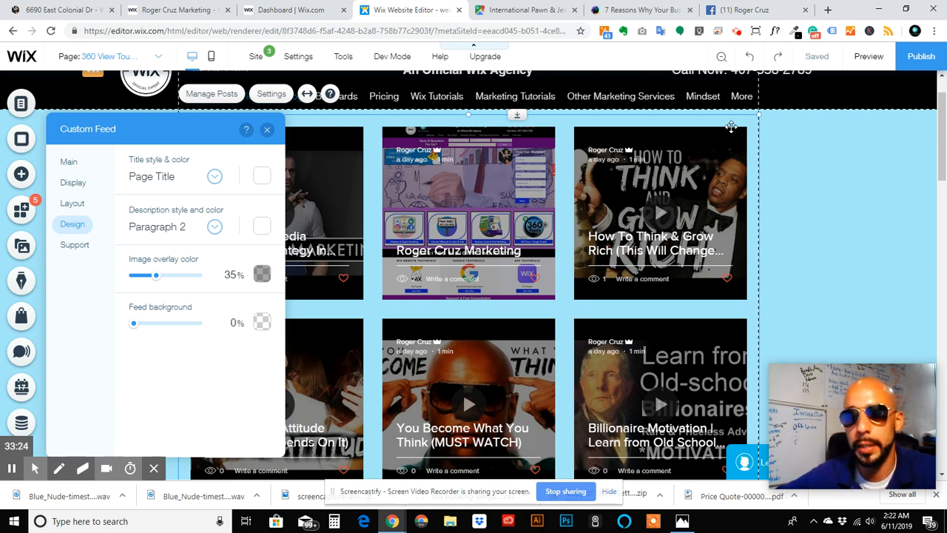
click(816, 58)
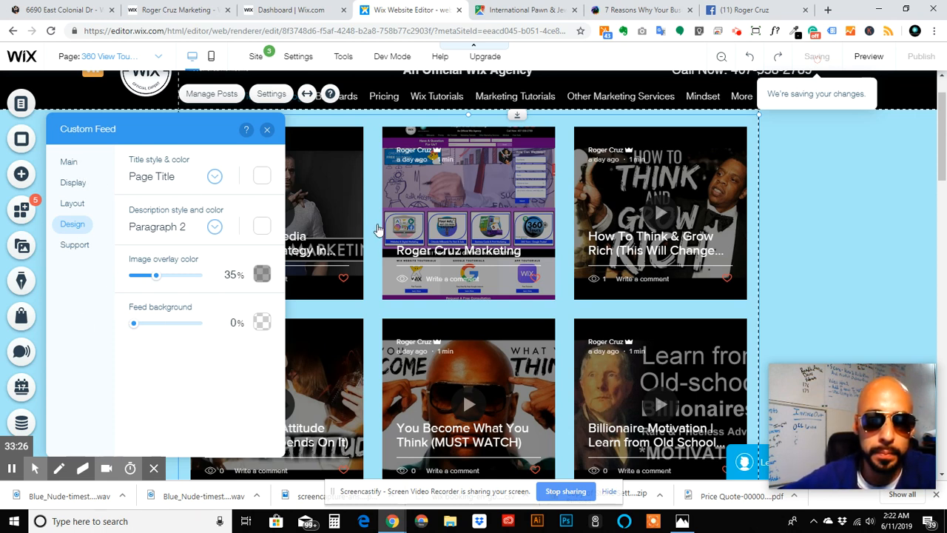
click(269, 129)
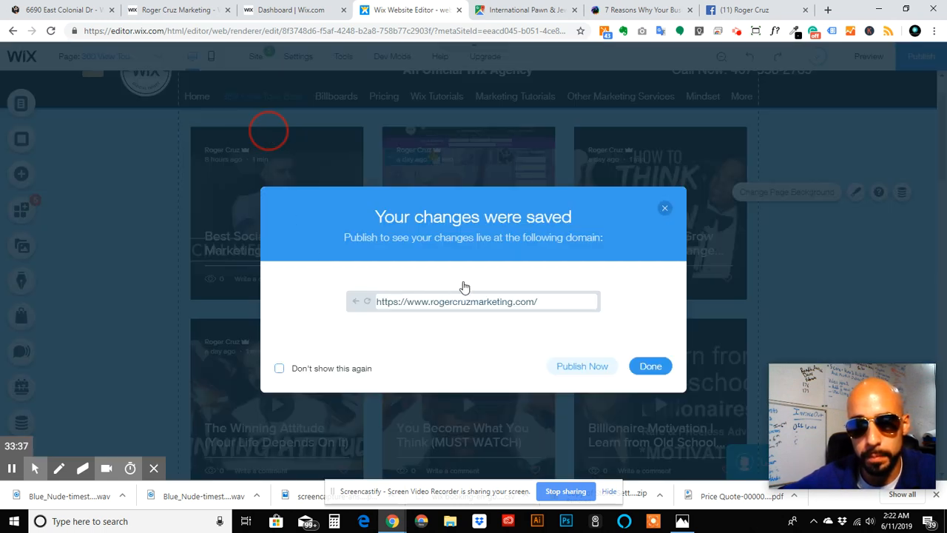
click(665, 210)
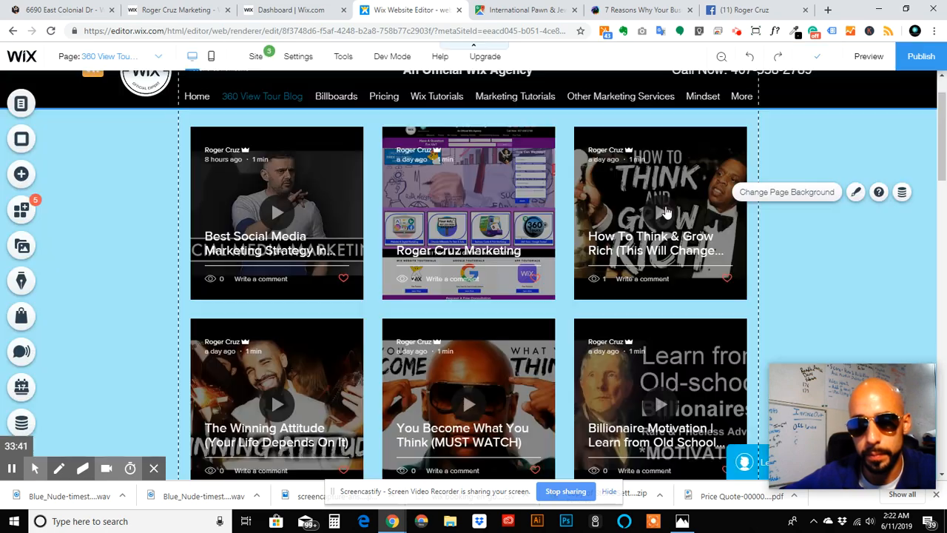
Examine the Postcard feed on the 360 View Tour Blog page from its first posts down to the footer.
scroll(296, 243, down, 6)
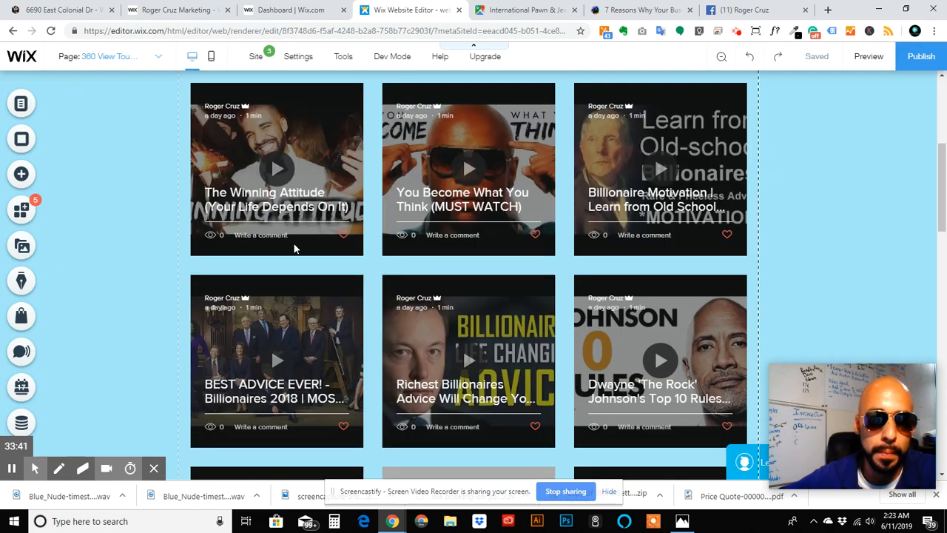
scroll(294, 244, down, 15)
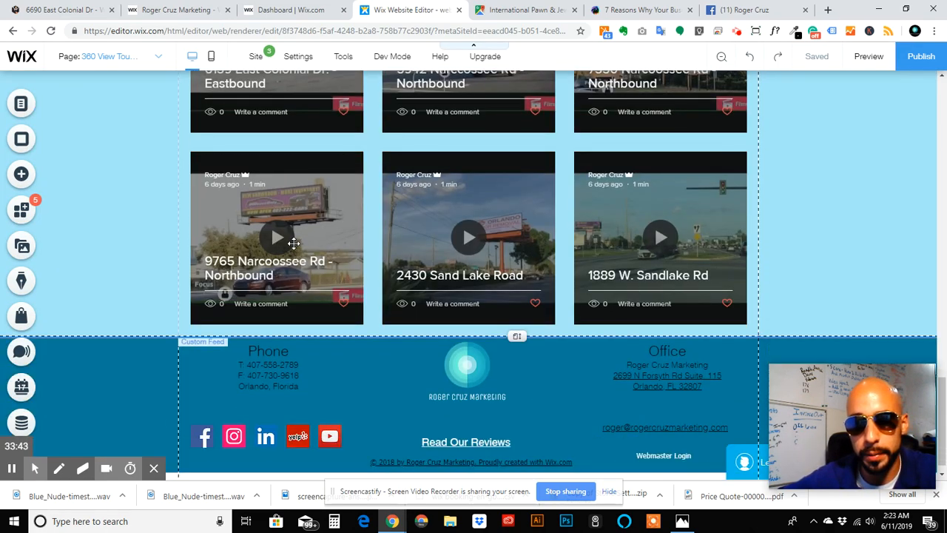
scroll(294, 243, up, 20)
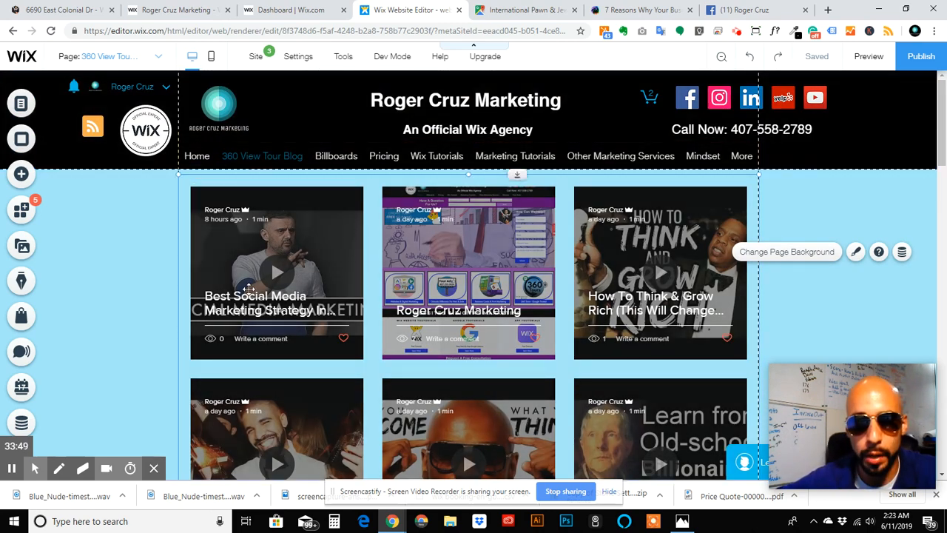
click(215, 270)
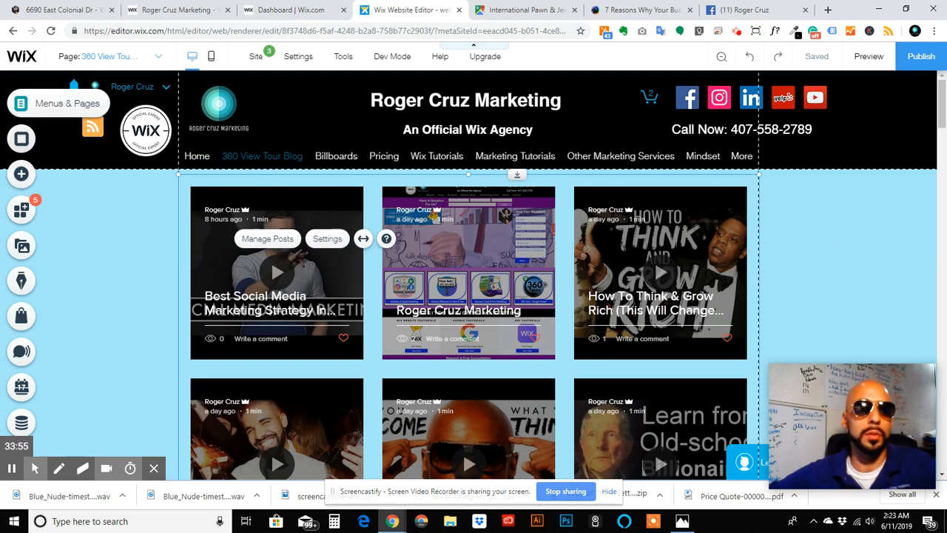
Look through the site menu's page list, open the Home page for editing and close the menu.
click(22, 104)
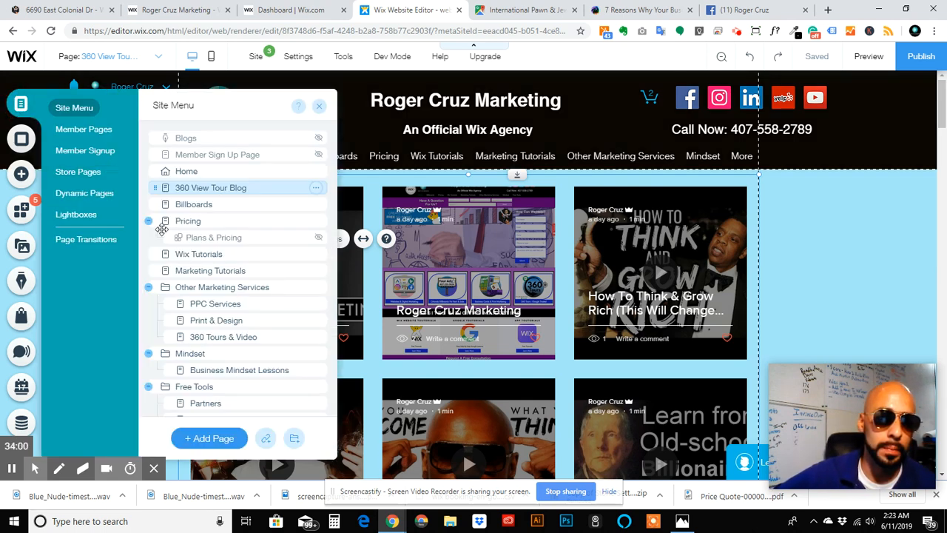
scroll(194, 298, down, 5)
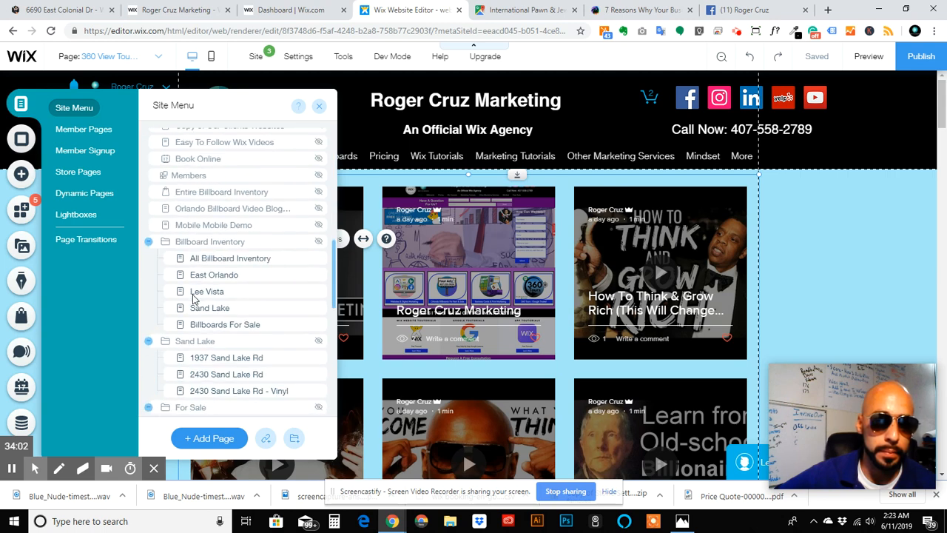
scroll(244, 204, up, 5)
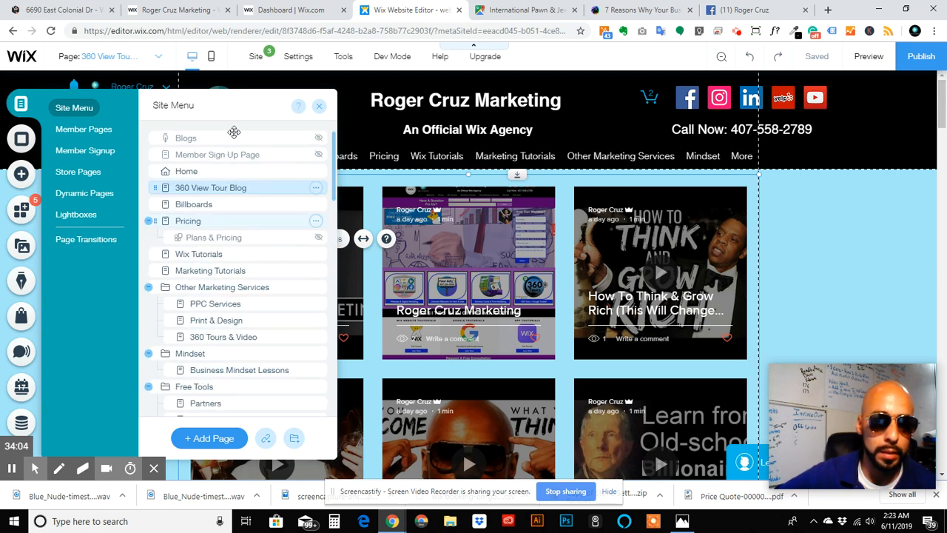
click(202, 171)
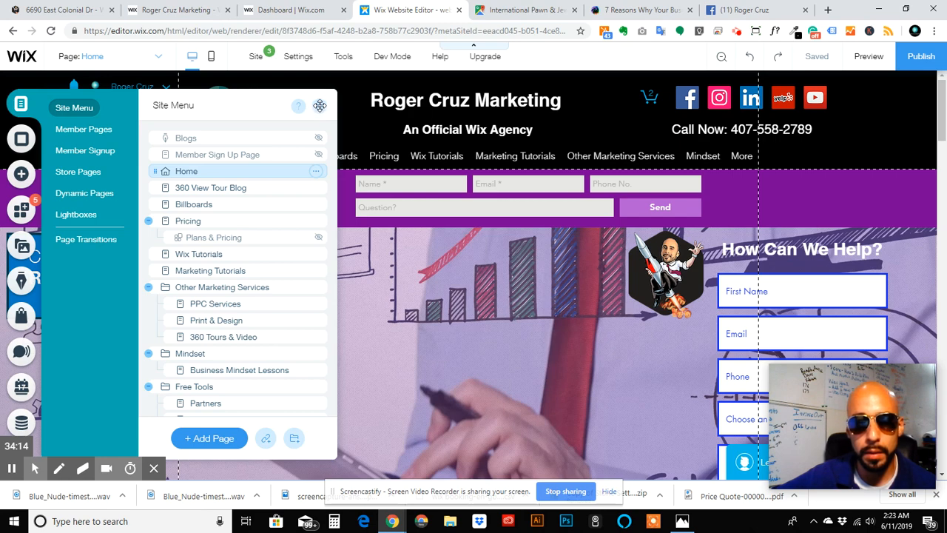
click(407, 256)
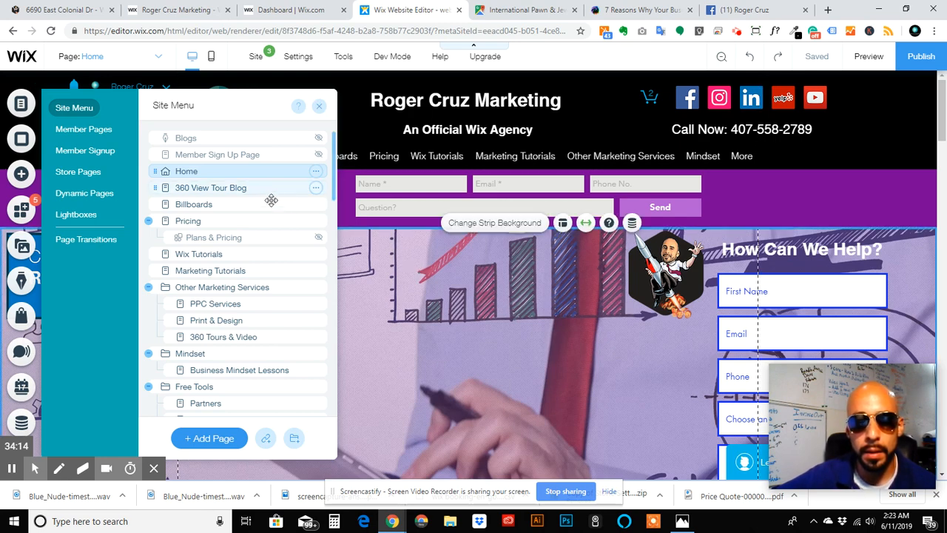
Examine the Home page's sections, including the contact form, service boxes, tutorials, Orlando billboards and website design prices.
scroll(354, 304, down, 15)
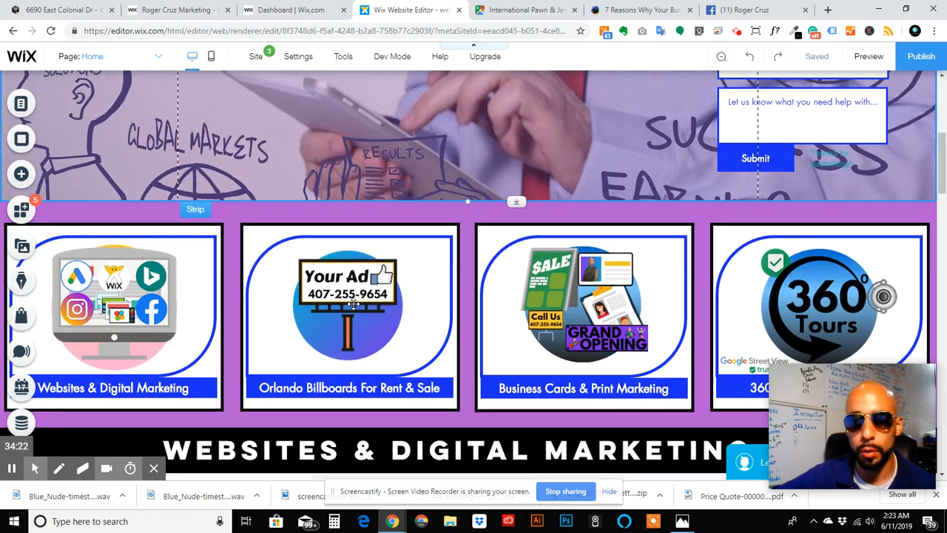
scroll(354, 304, down, 5)
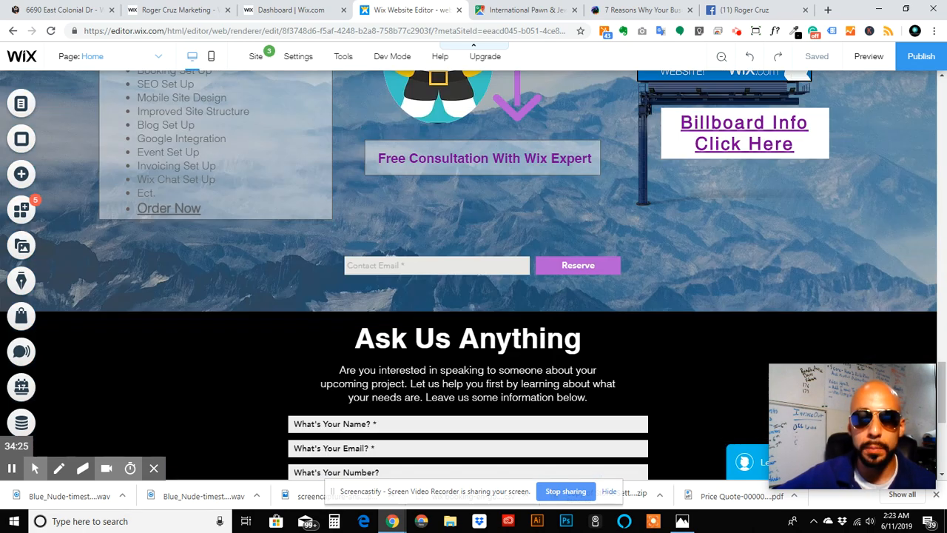
scroll(354, 303, up, 6)
scroll(298, 285, up, 14)
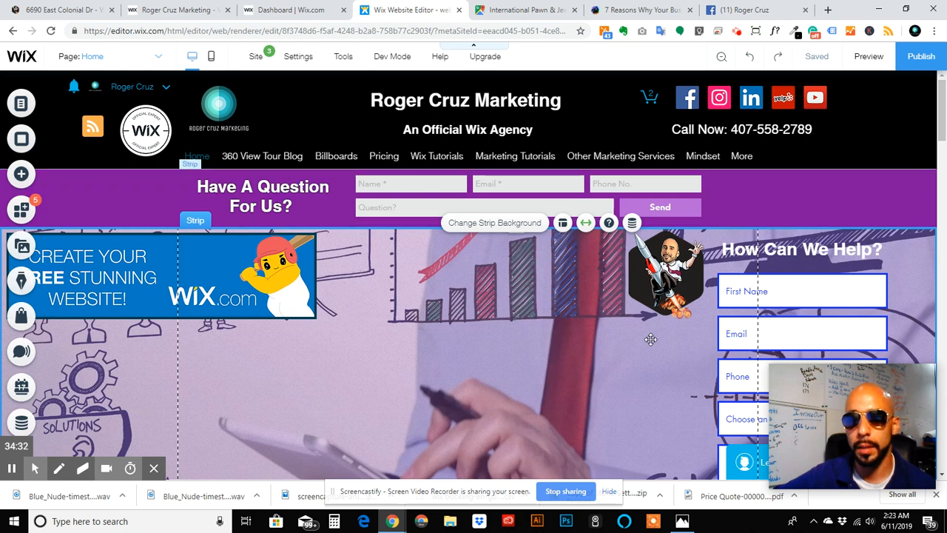
scroll(650, 339, down, 3)
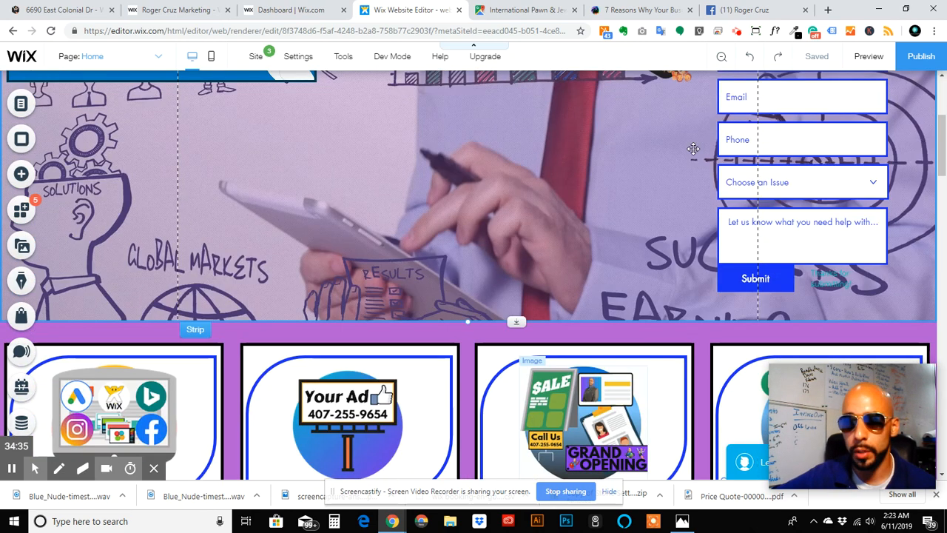
scroll(770, 194, up, 2)
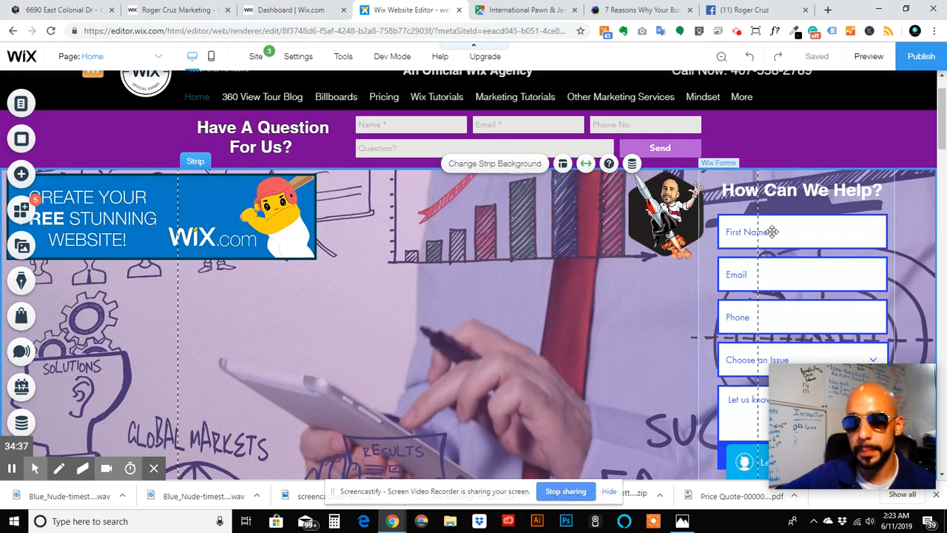
scroll(762, 225, down, 5)
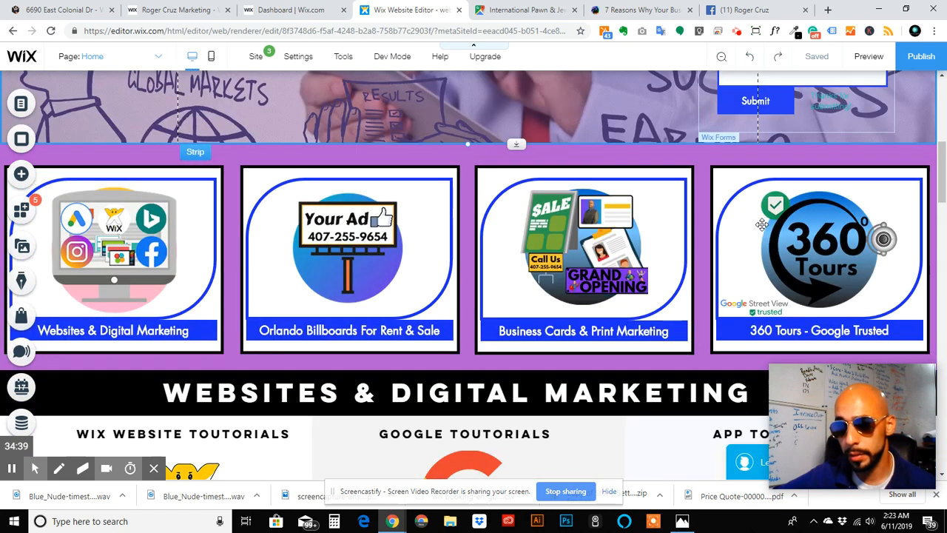
scroll(761, 225, down, 2)
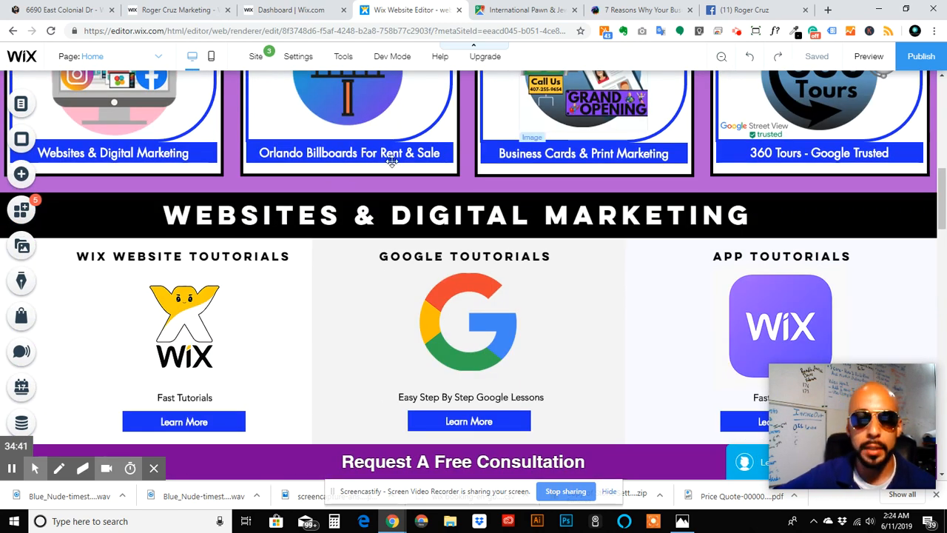
scroll(584, 265, up, 2)
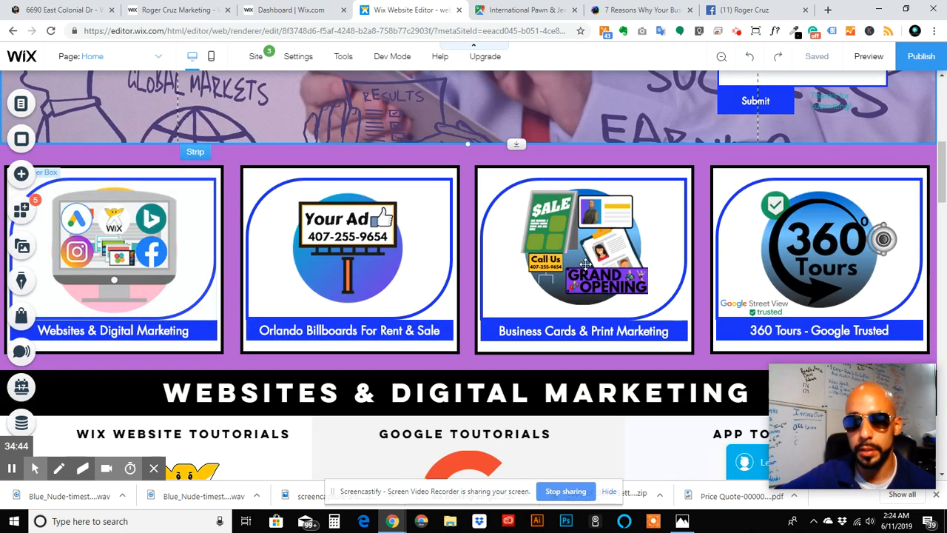
scroll(408, 257, down, 5)
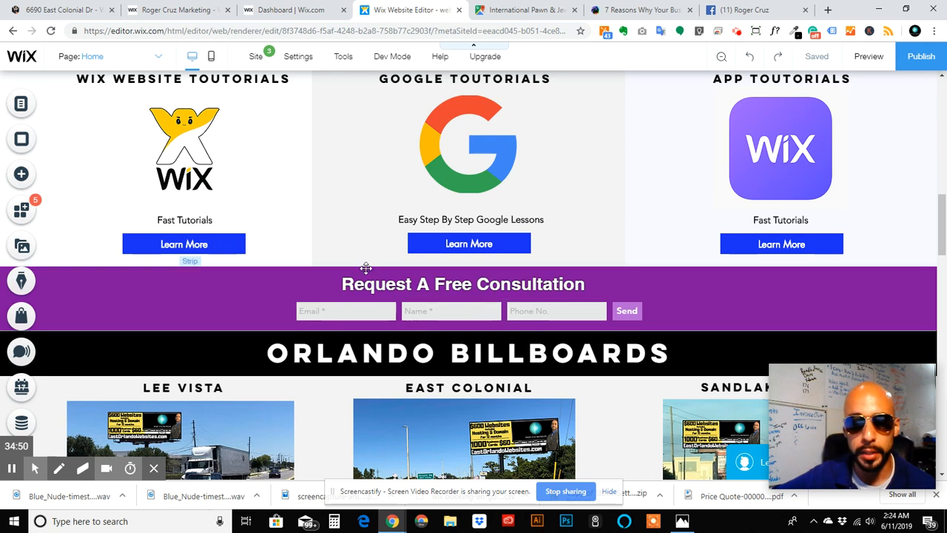
scroll(344, 273, down, 3)
scroll(340, 276, down, 1)
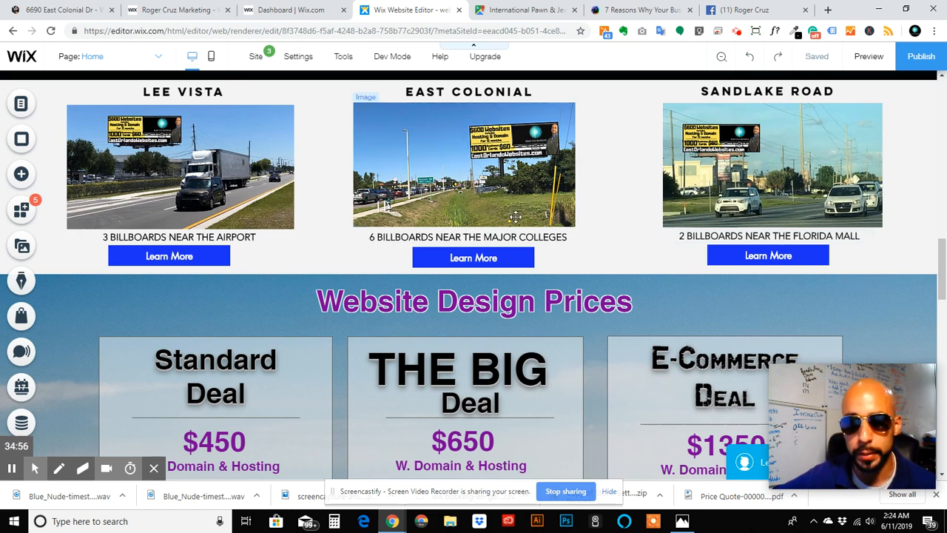
scroll(508, 258, down, 4)
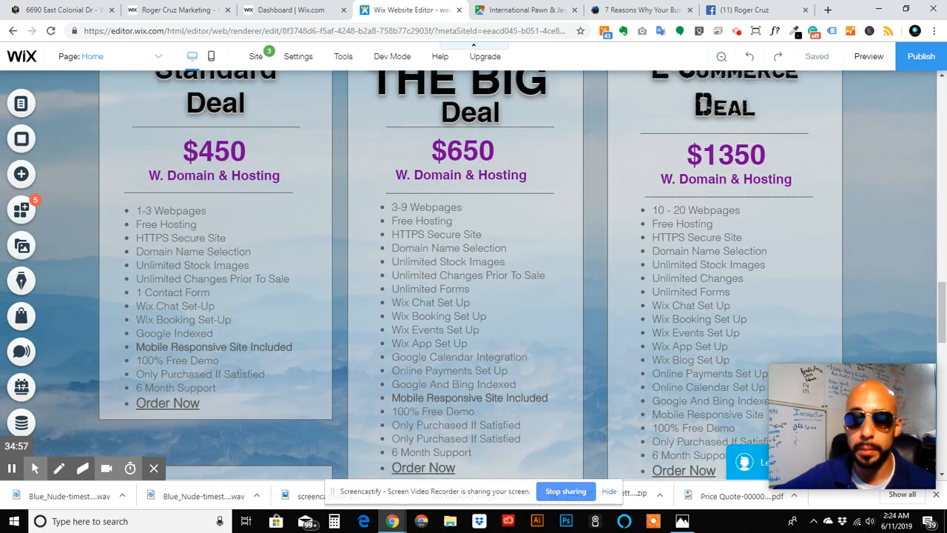
scroll(485, 193, down, 1)
scroll(484, 191, up, 3)
scroll(485, 191, up, 1)
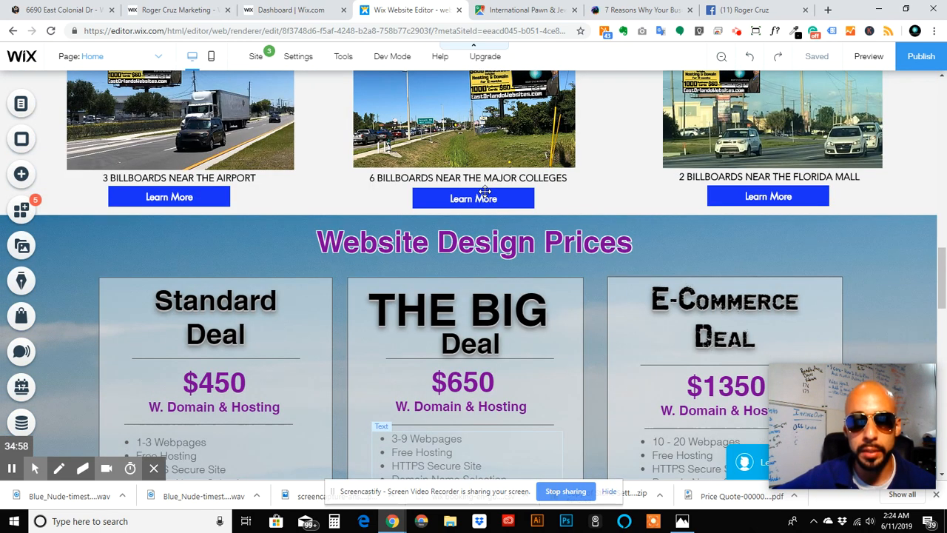
Review the home page from the Website Design Prices packages through the Wix Website Edits section and contact form to the footer.
scroll(484, 193, up, 1)
scroll(485, 191, down, 4)
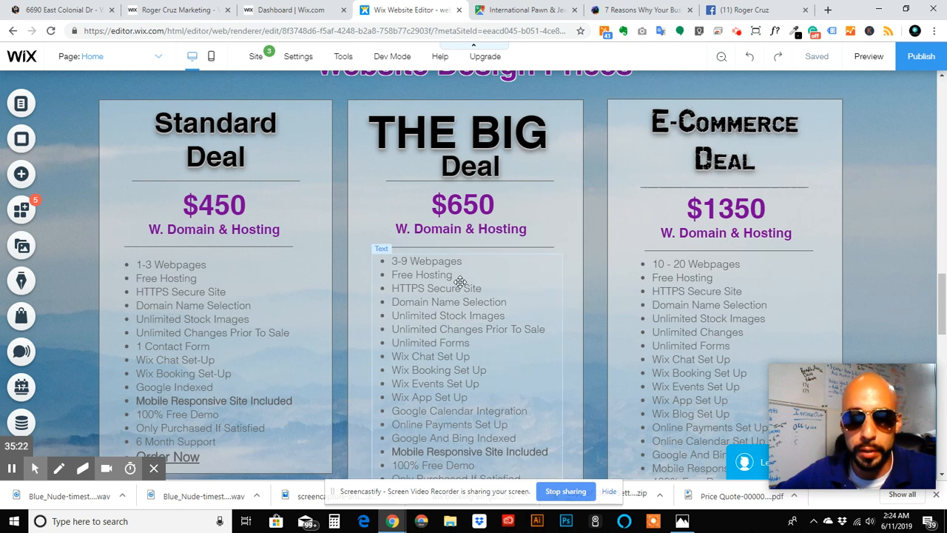
scroll(455, 292, down, 3)
scroll(453, 301, up, 4)
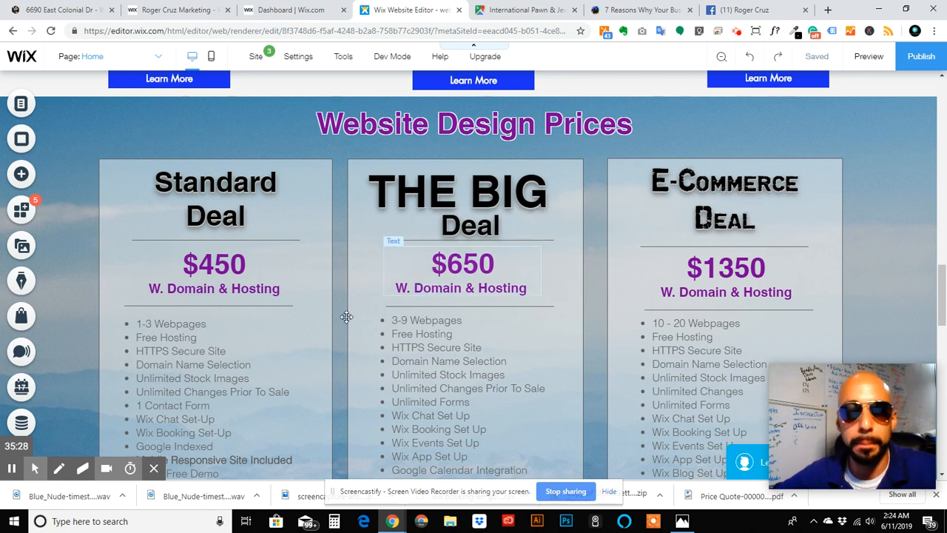
scroll(342, 305, down, 5)
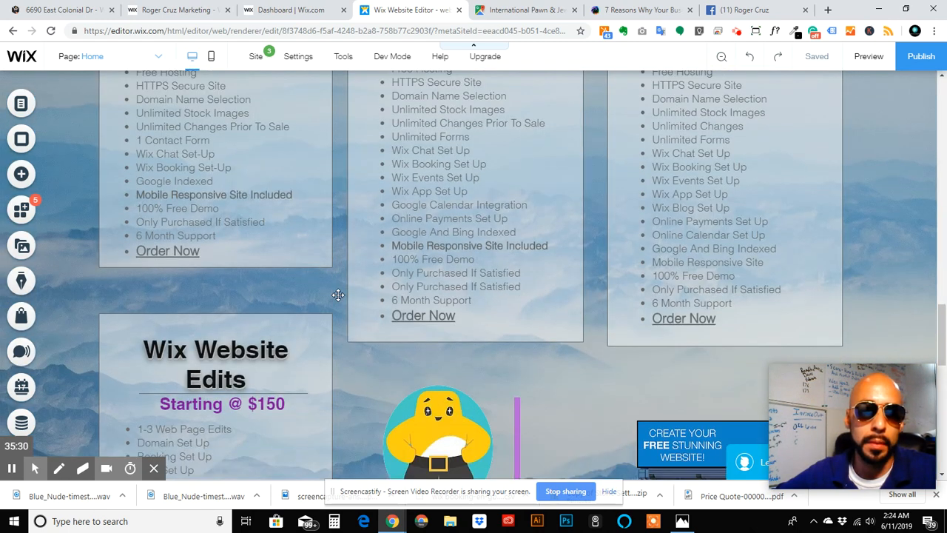
scroll(338, 295, down, 2)
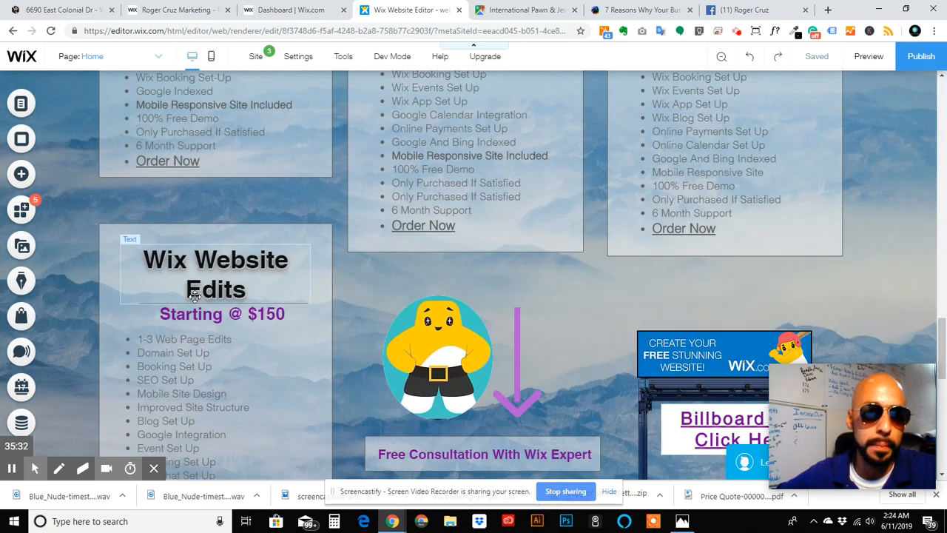
scroll(195, 270, down, 2)
scroll(241, 240, down, 1)
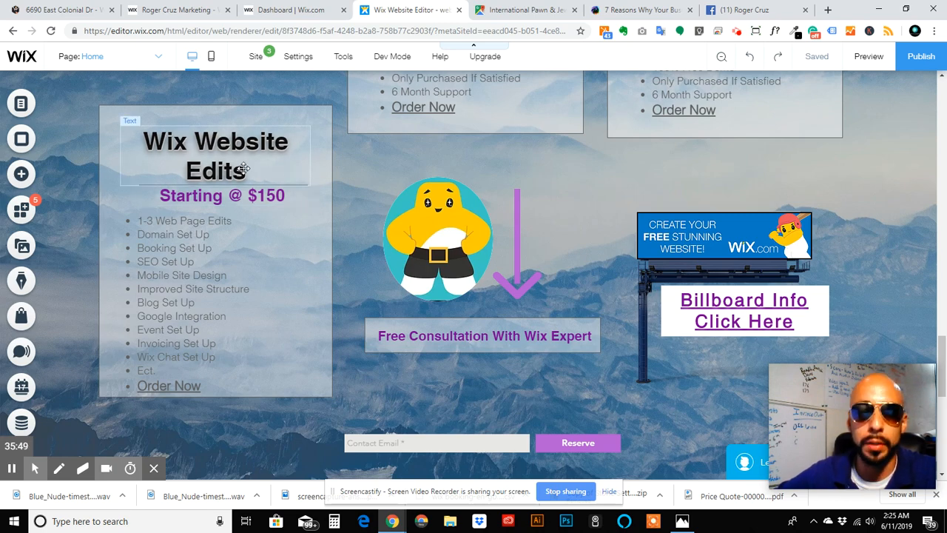
scroll(262, 195, down, 2)
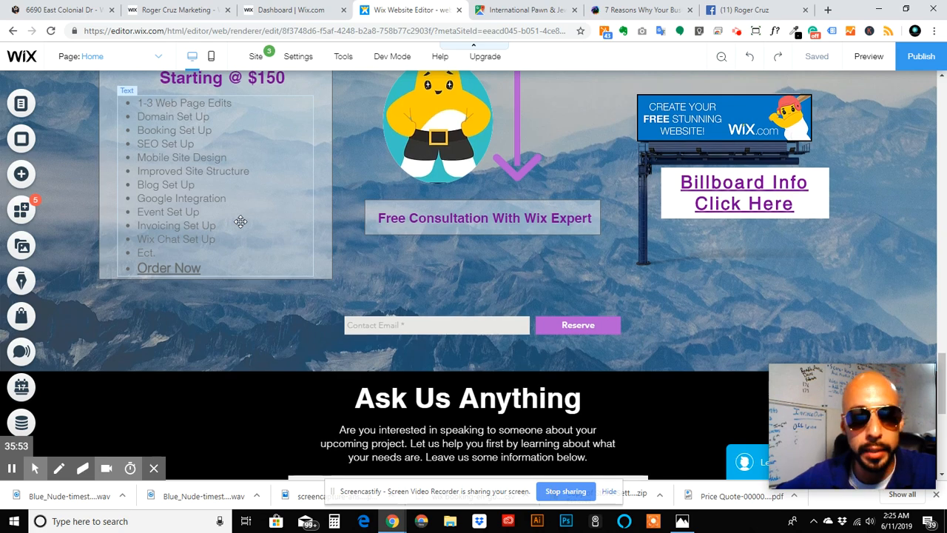
scroll(178, 270, up, 4)
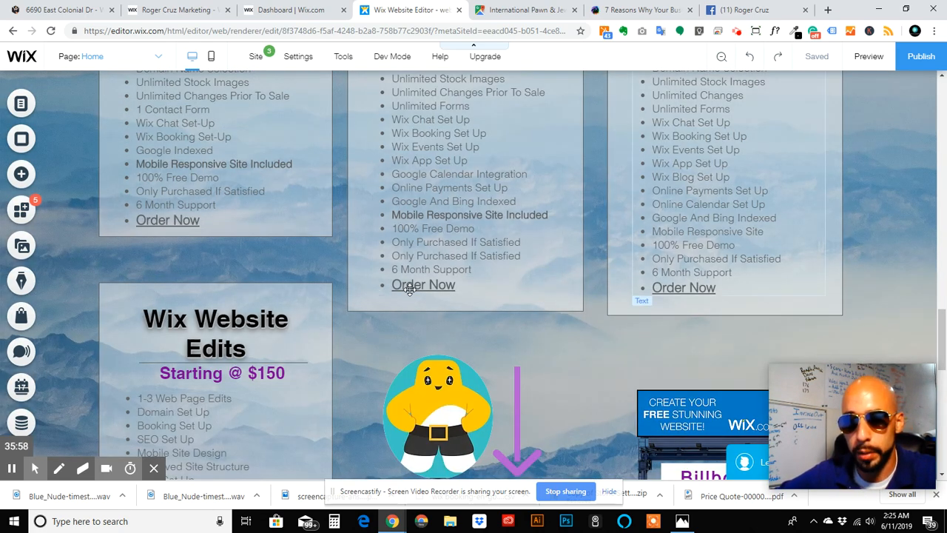
scroll(440, 261, down, 3)
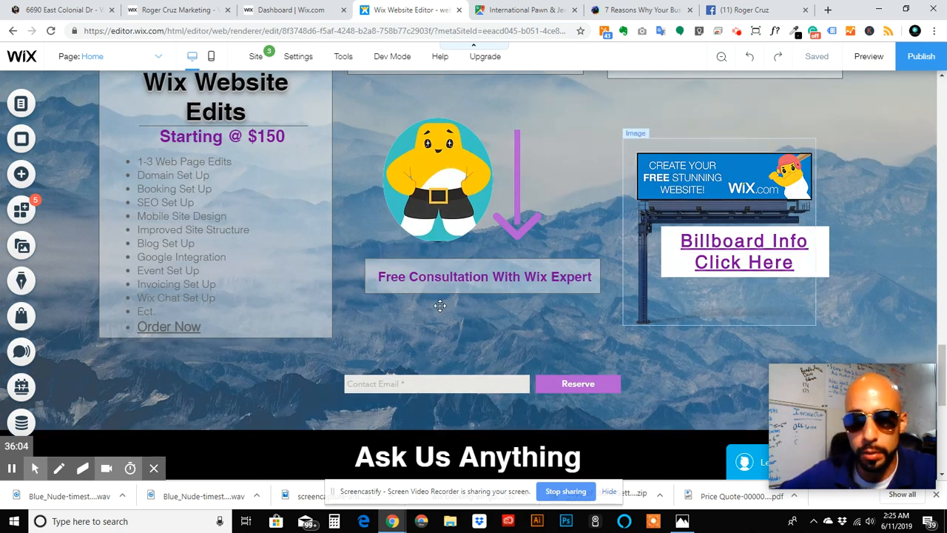
scroll(448, 296, down, 5)
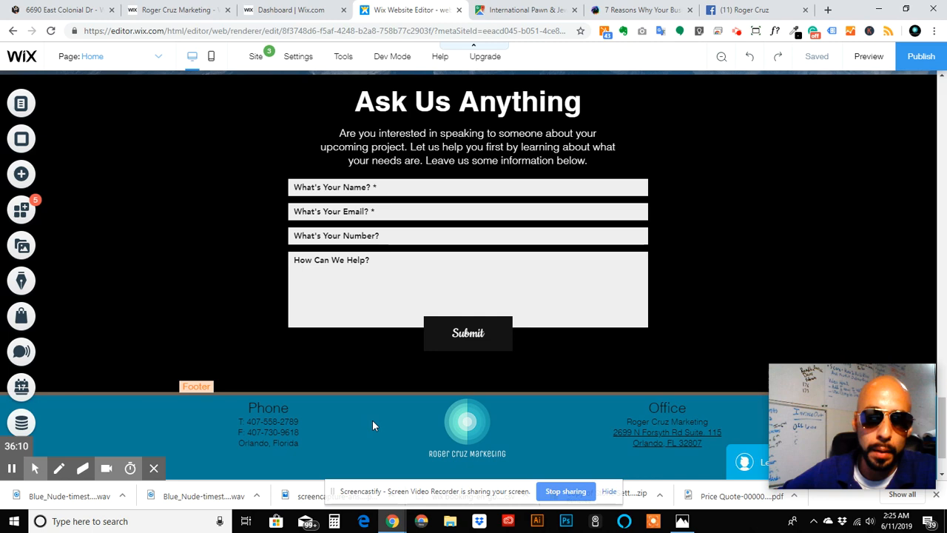
click(372, 420)
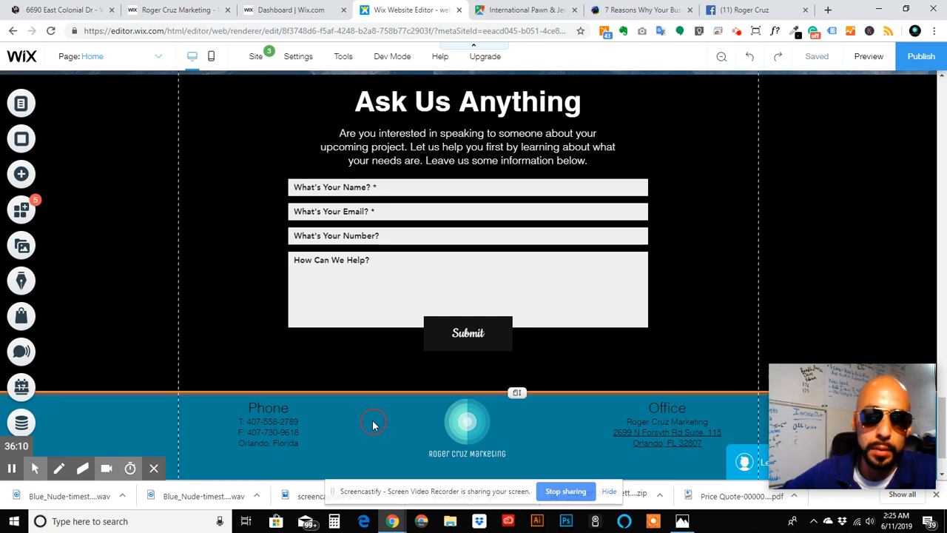
Move the Ask Us Anything strip and the content below it down to open an empty area beneath the pricing section.
scroll(466, 289, up, 3)
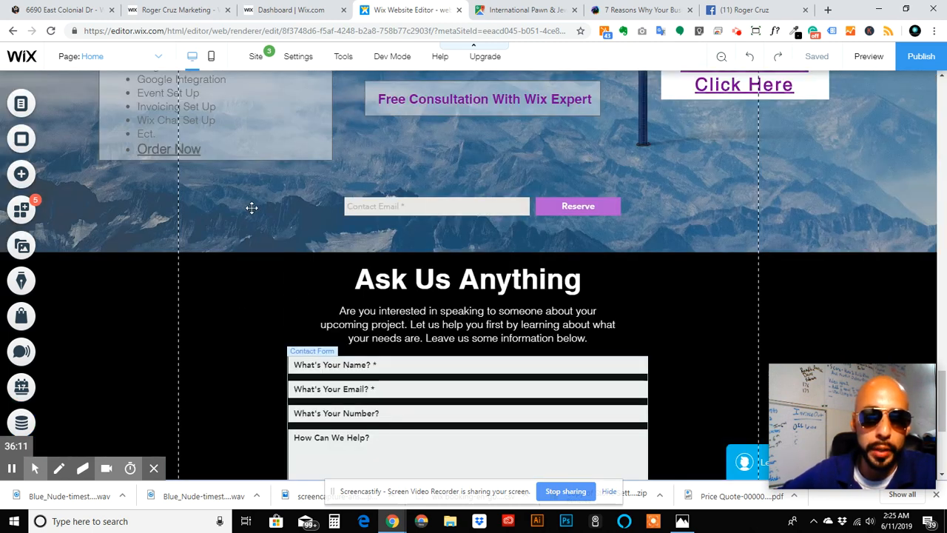
scroll(249, 207, up, 1)
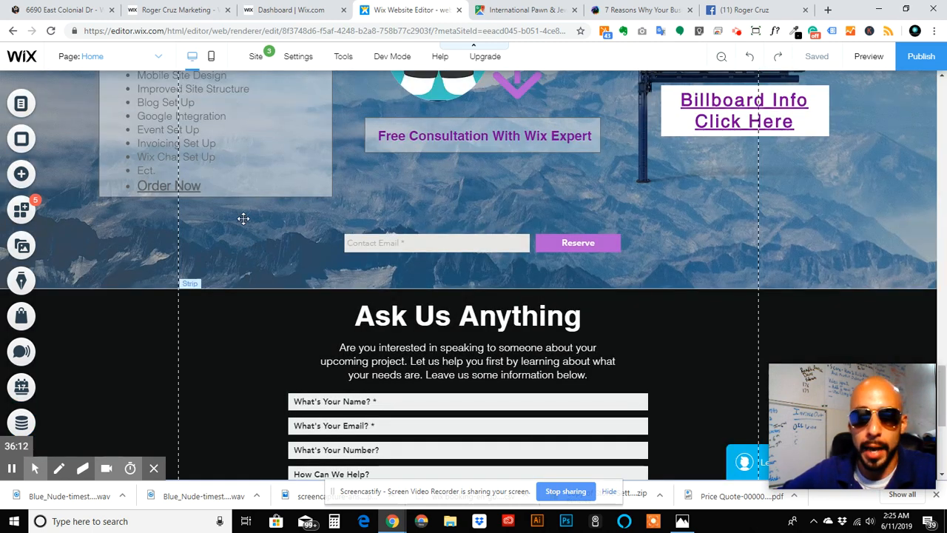
scroll(796, 236, up, 1)
click(794, 235)
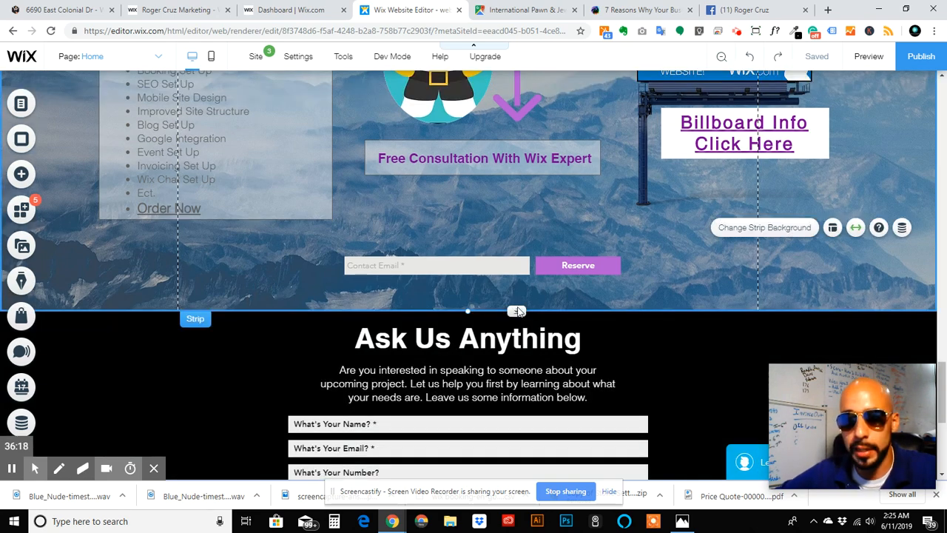
click(663, 342)
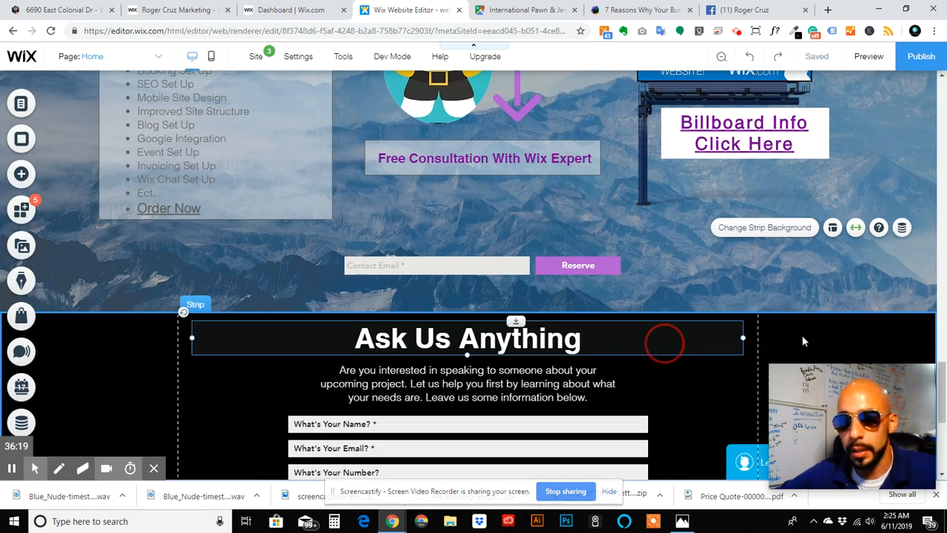
click(803, 337)
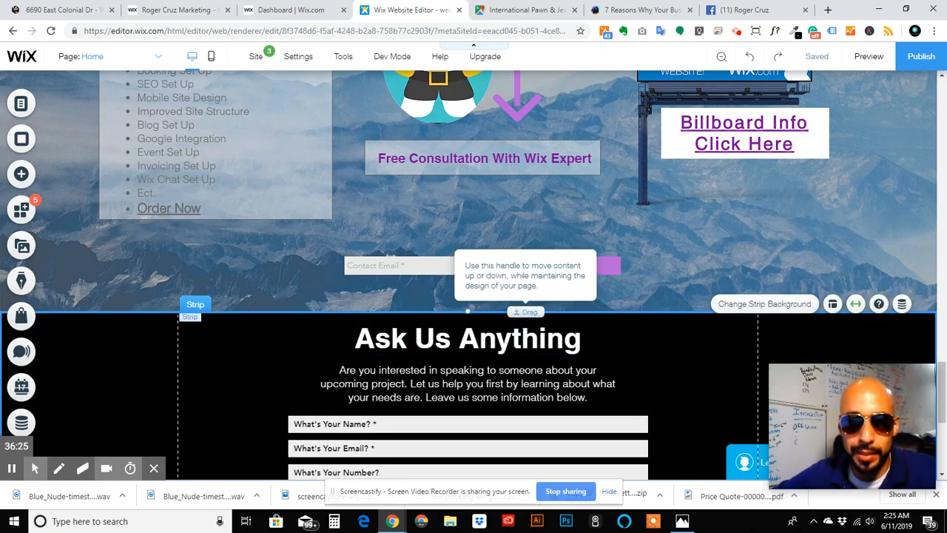
drag(519, 312, 517, 468)
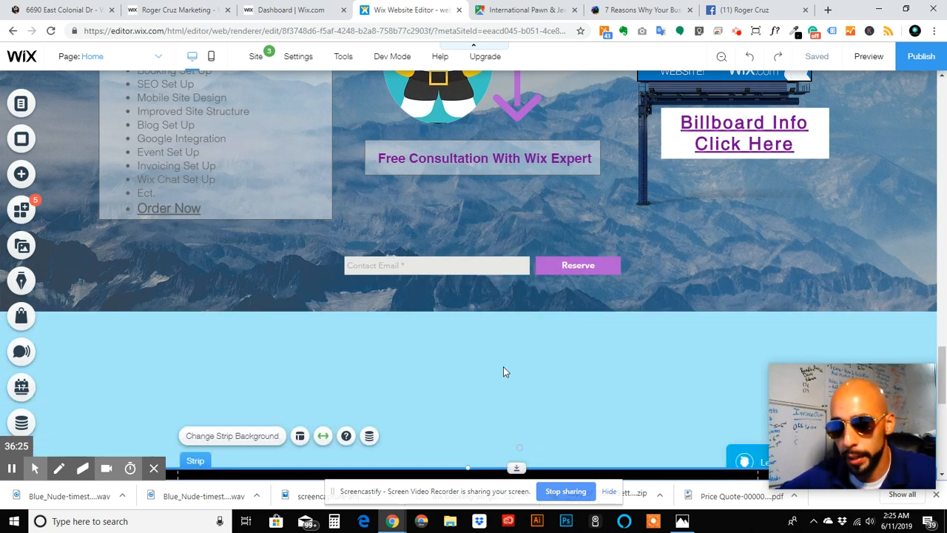
Add the Recent Posts blog element to the empty area above the Ask Us Anything strip.
scroll(503, 372, down, 6)
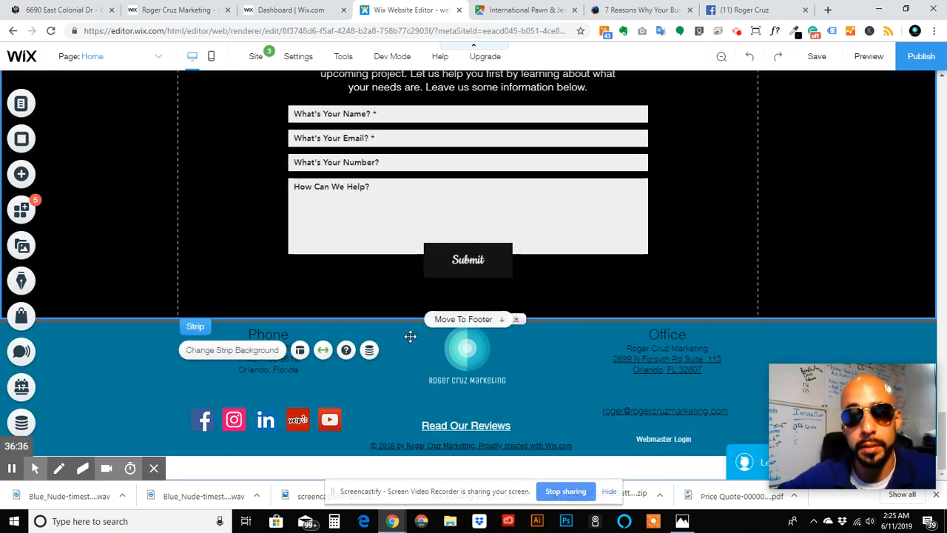
scroll(400, 321, up, 8)
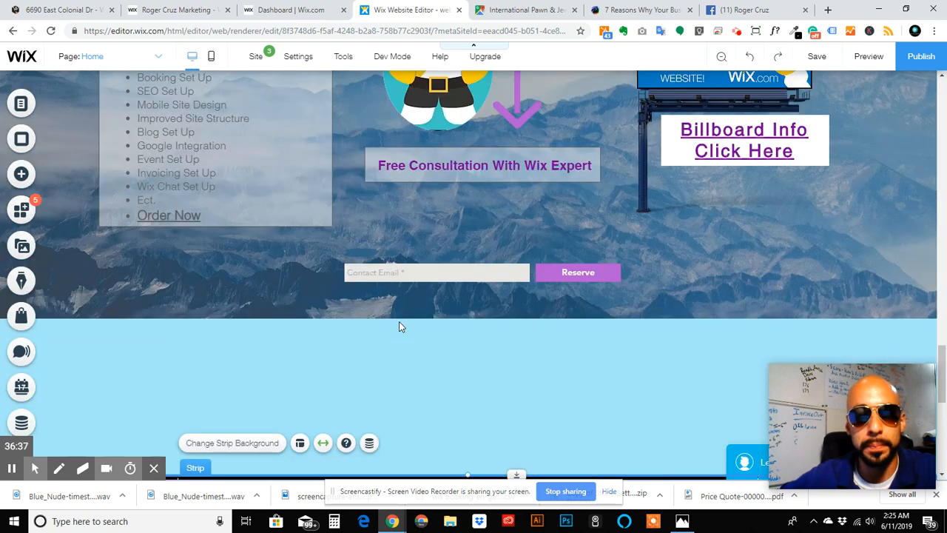
scroll(399, 327, down, 3)
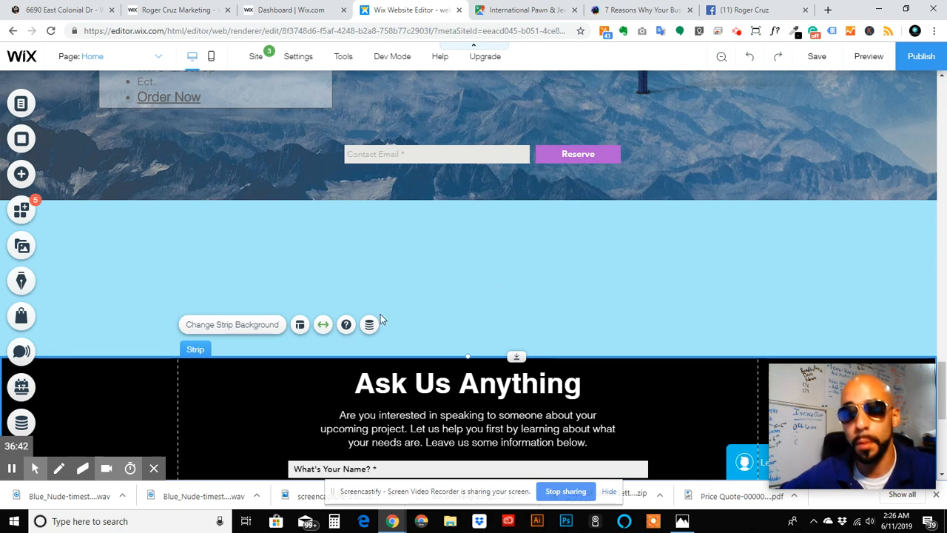
click(422, 210)
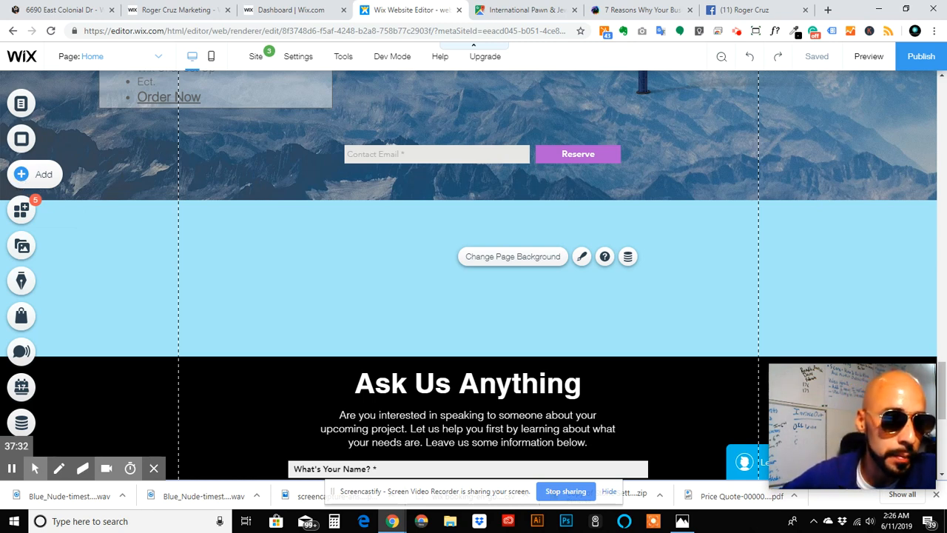
click(21, 281)
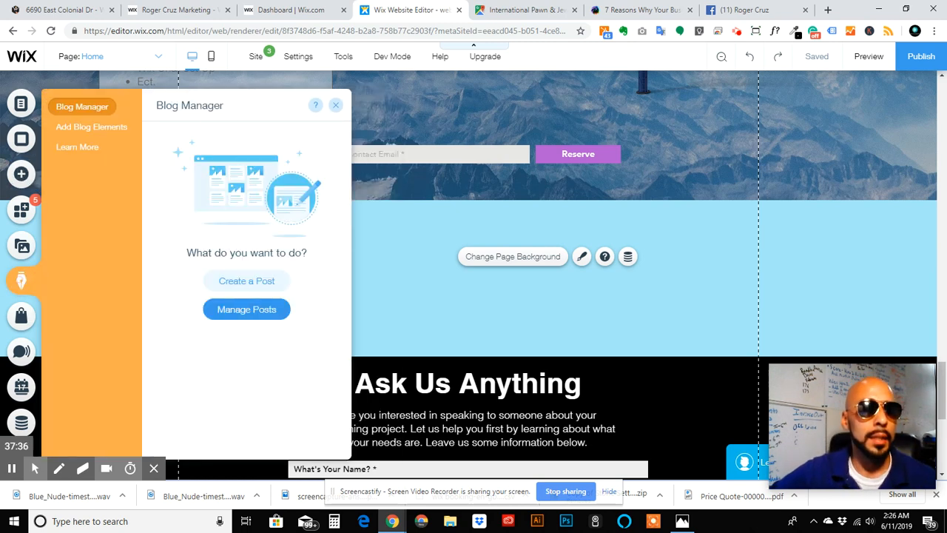
click(110, 127)
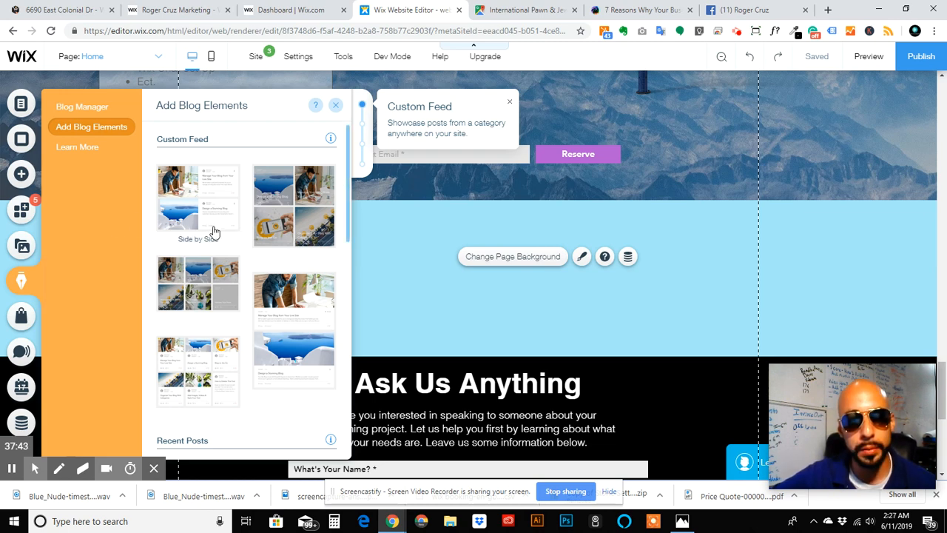
scroll(212, 232, down, 3)
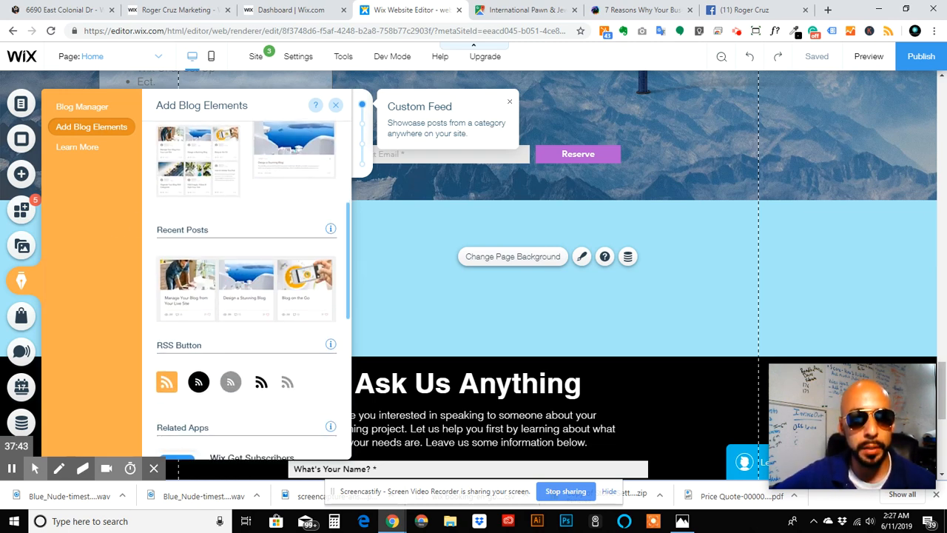
scroll(246, 279, down, 1)
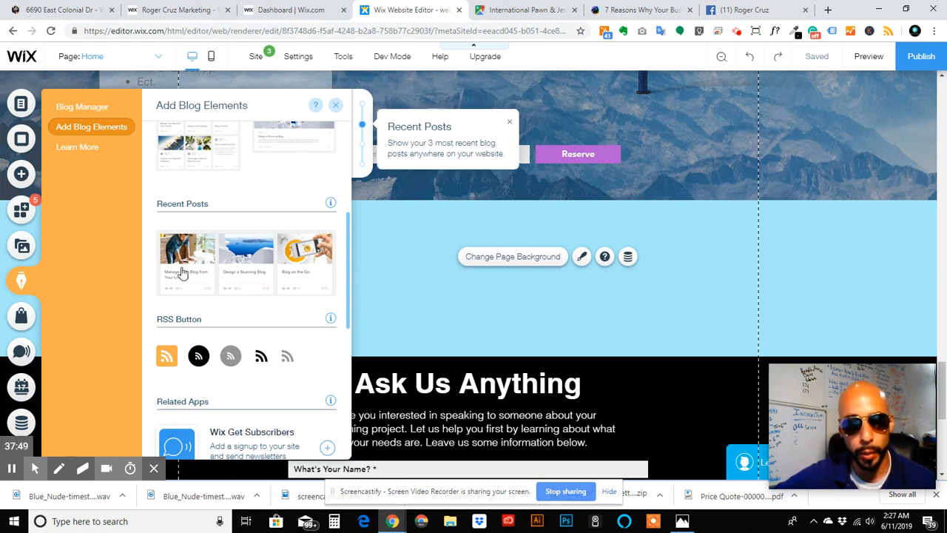
drag(313, 267, 541, 277)
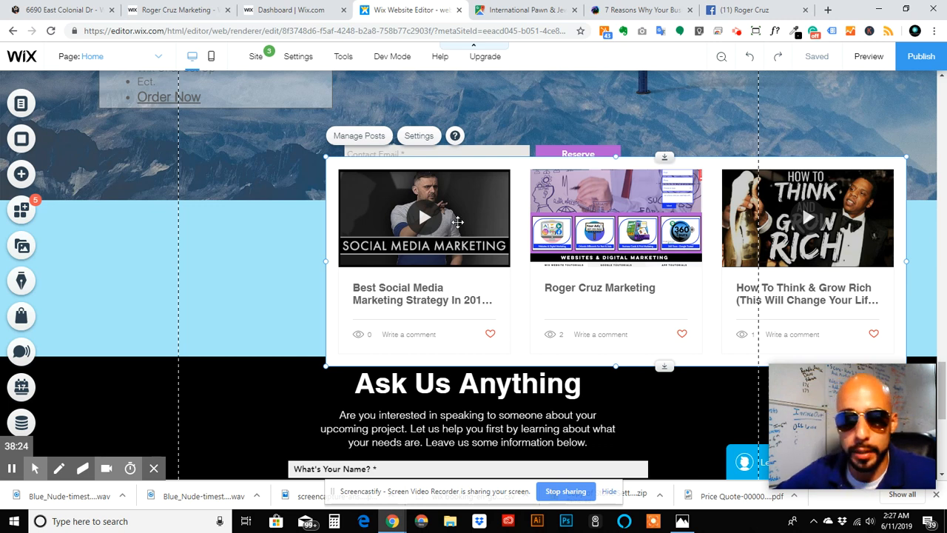
Reposition the Recent Posts feed further left and slightly lower so it clears the email field and Reserve button.
click(247, 252)
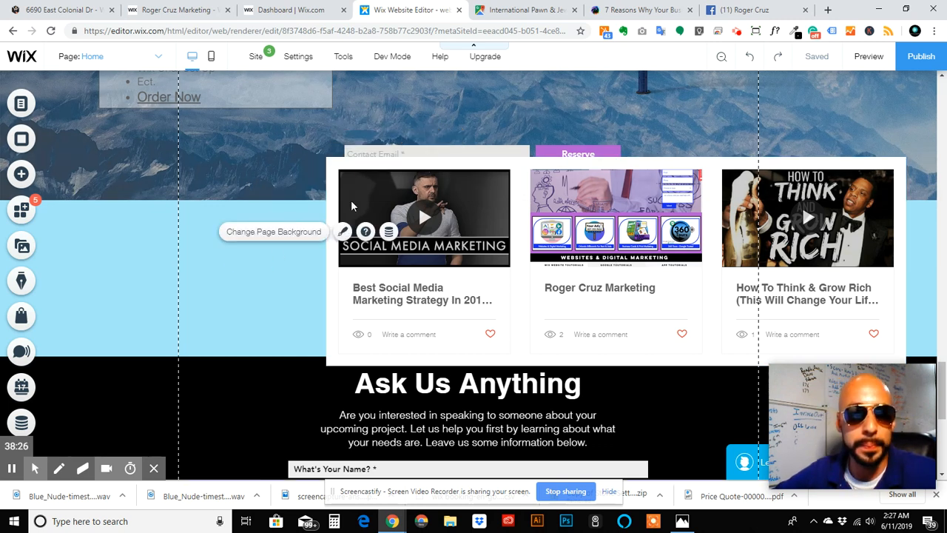
click(382, 284)
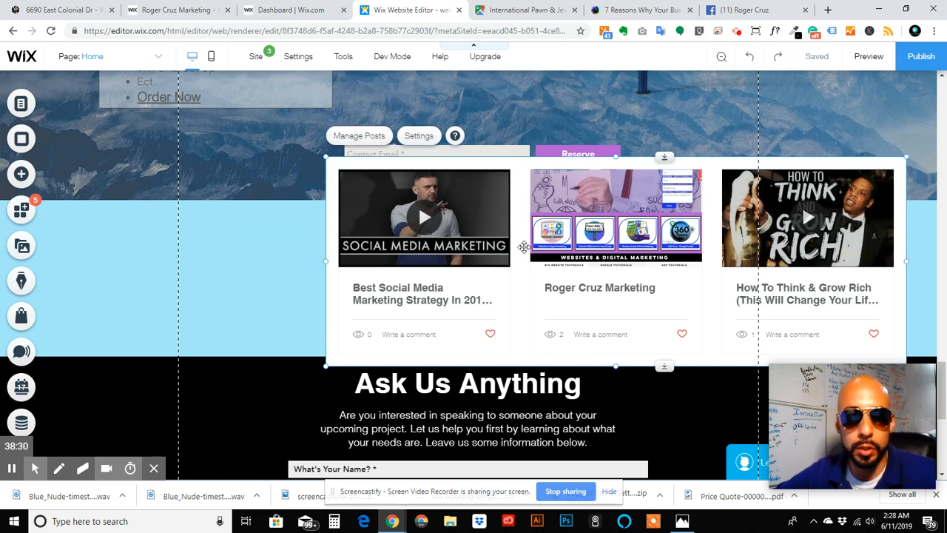
drag(496, 248, 404, 254)
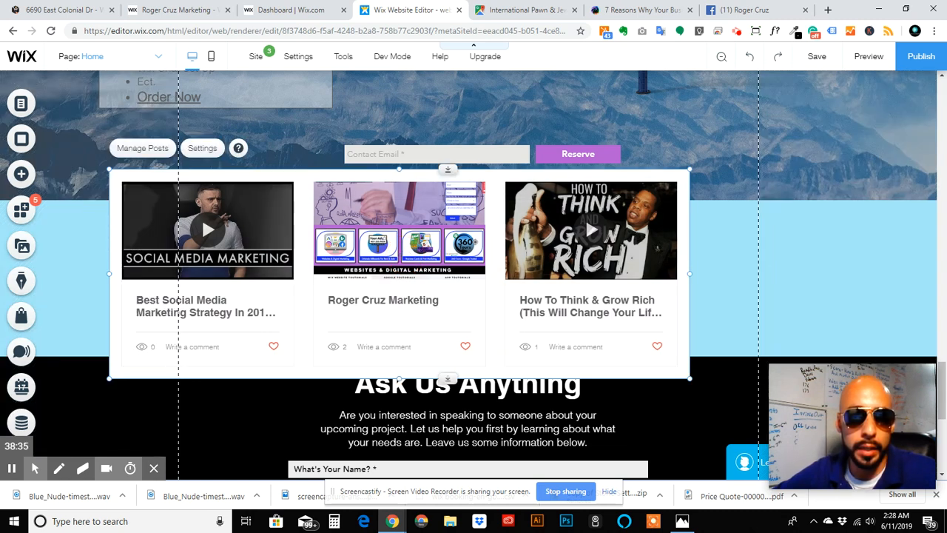
Review the Recent Posts feed's main, display and design settings, including its counters, text styles, borders and backgrounds.
click(202, 148)
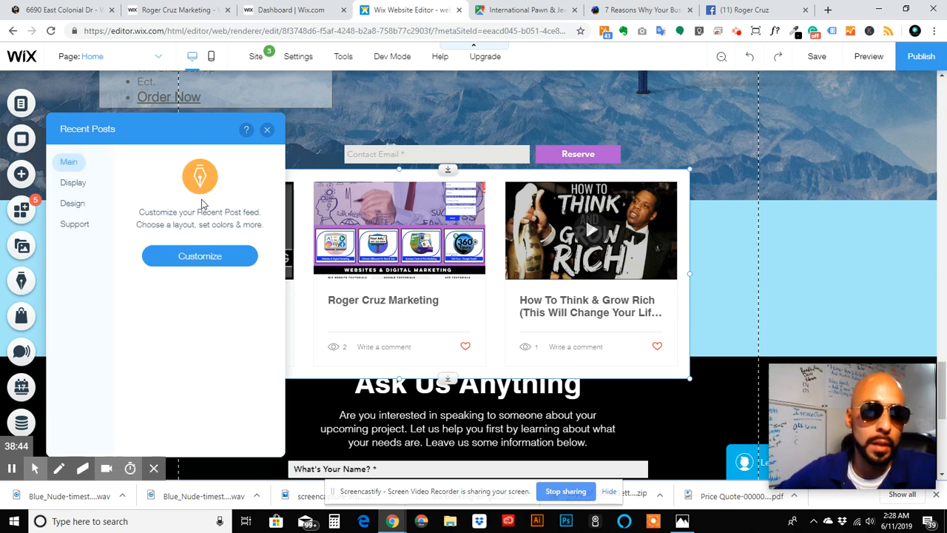
click(187, 264)
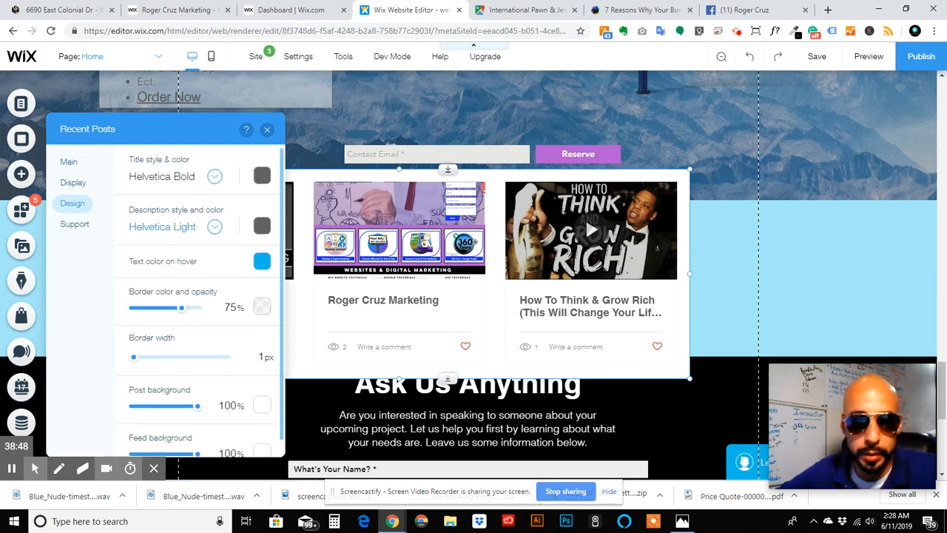
scroll(207, 293, down, 1)
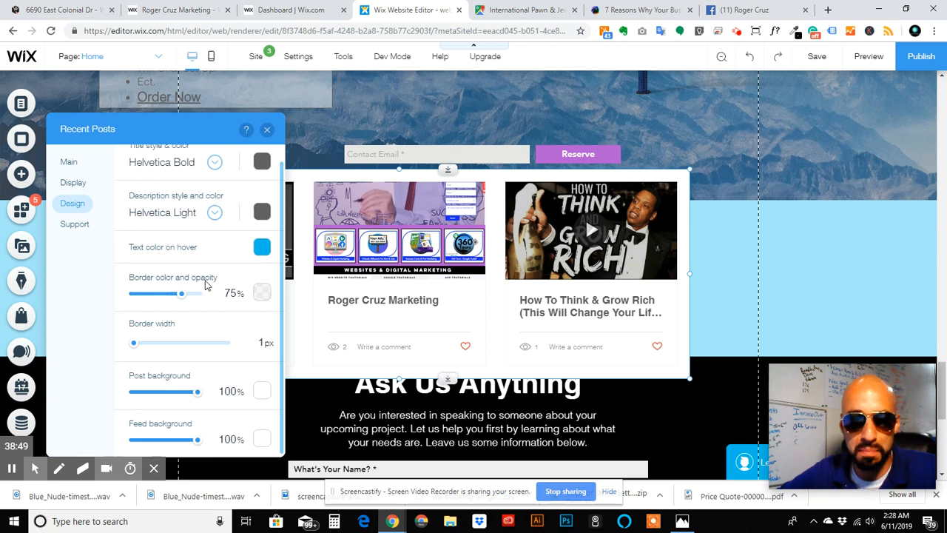
scroll(200, 244, up, 1)
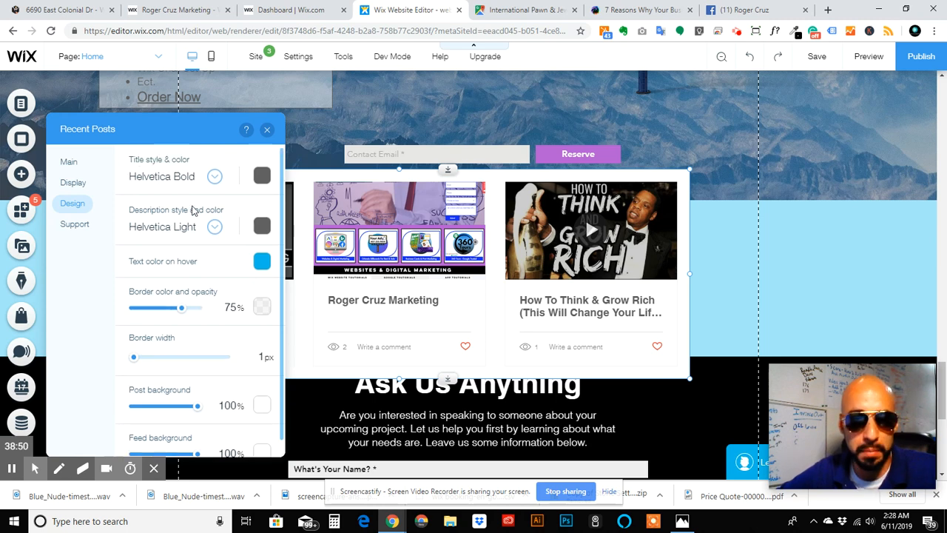
click(68, 187)
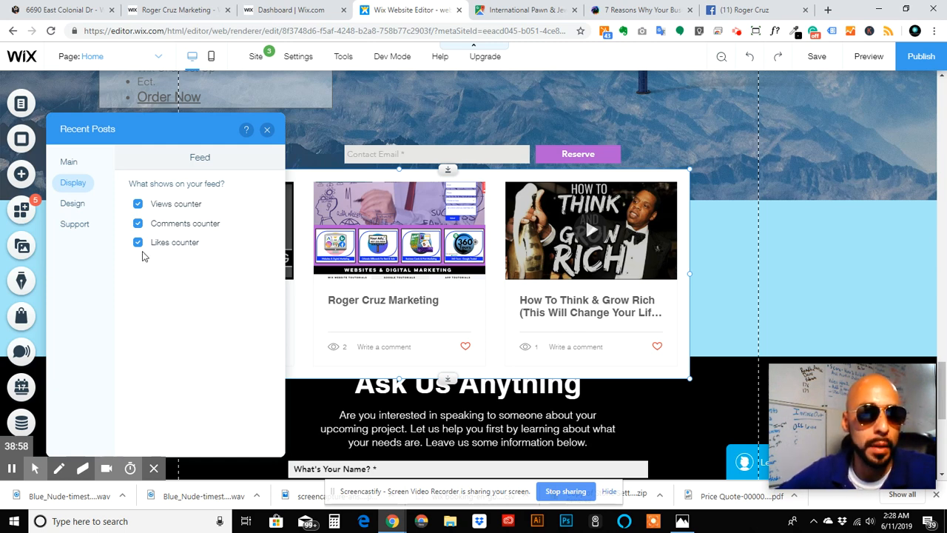
click(68, 163)
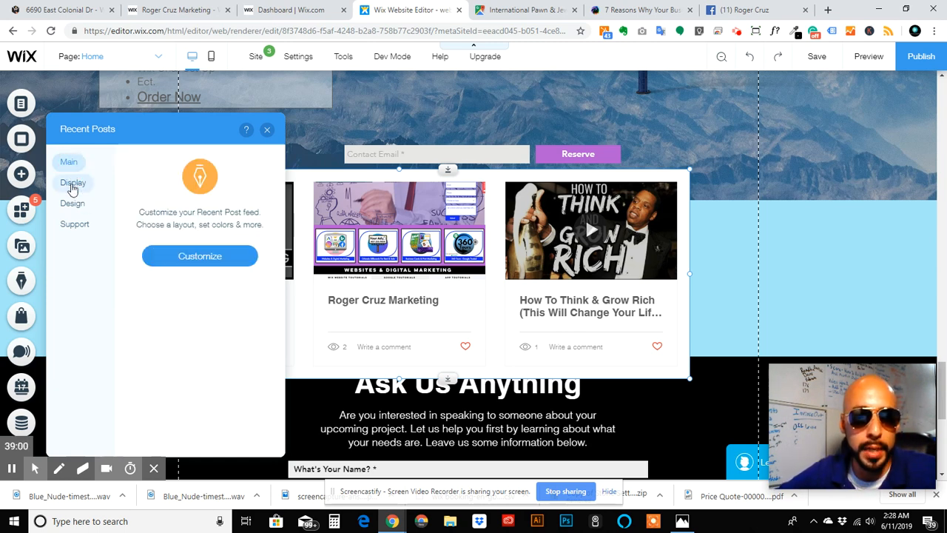
click(73, 187)
click(71, 207)
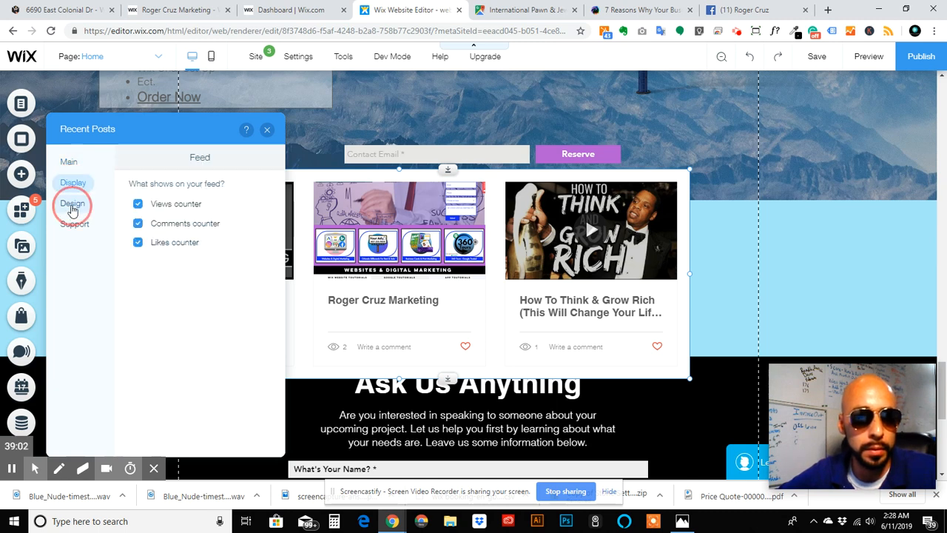
scroll(185, 226, down, 1)
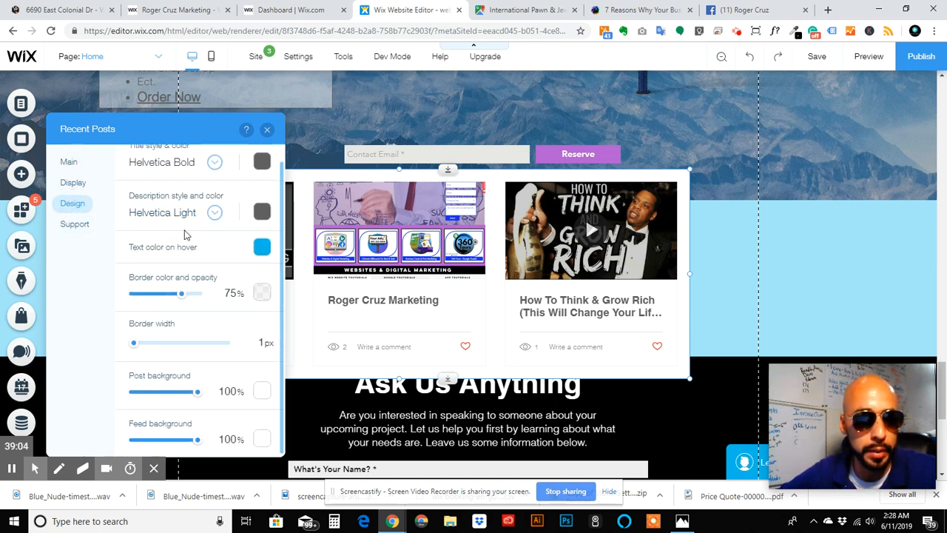
scroll(200, 300, up, 1)
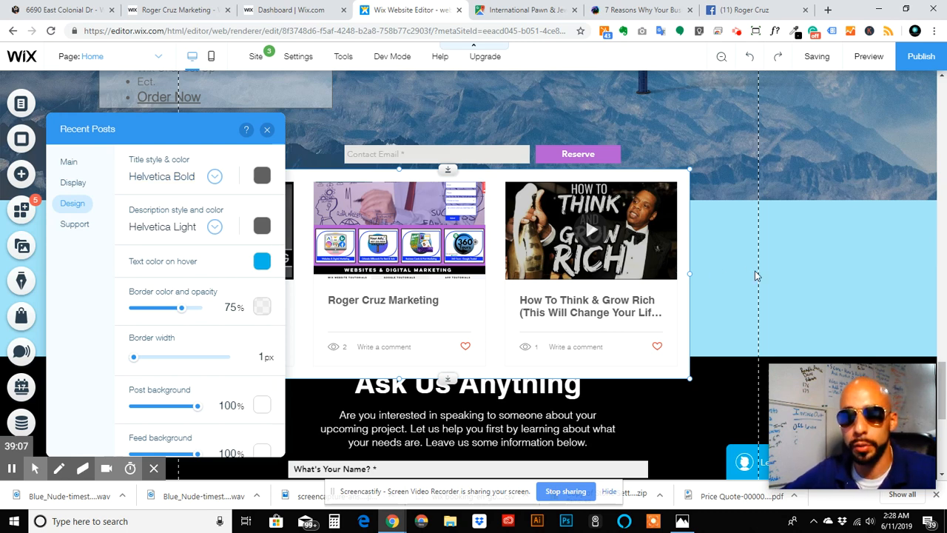
click(266, 129)
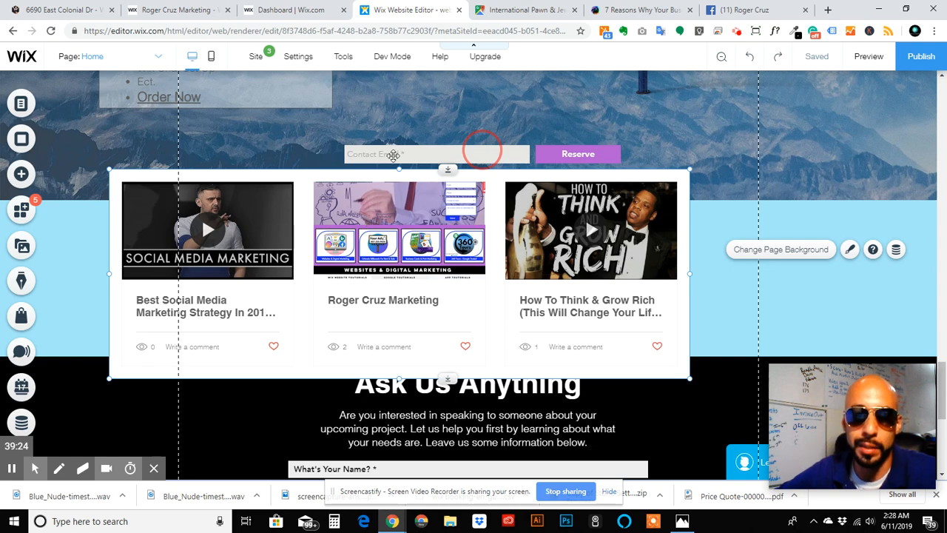
Move the Recent Posts feed up over the pricing section and add a blank white Classic strip in the empty area below it.
click(375, 191)
mouse_move(401, 148)
mouse_down()
mouse_move(413, 142)
mouse_move(413, 119)
mouse_move(387, 100)
mouse_up()
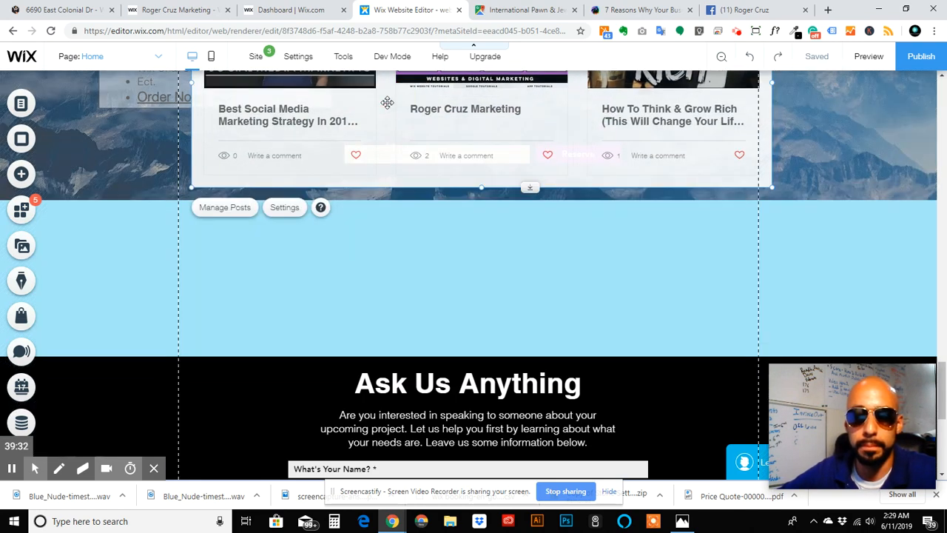
click(22, 178)
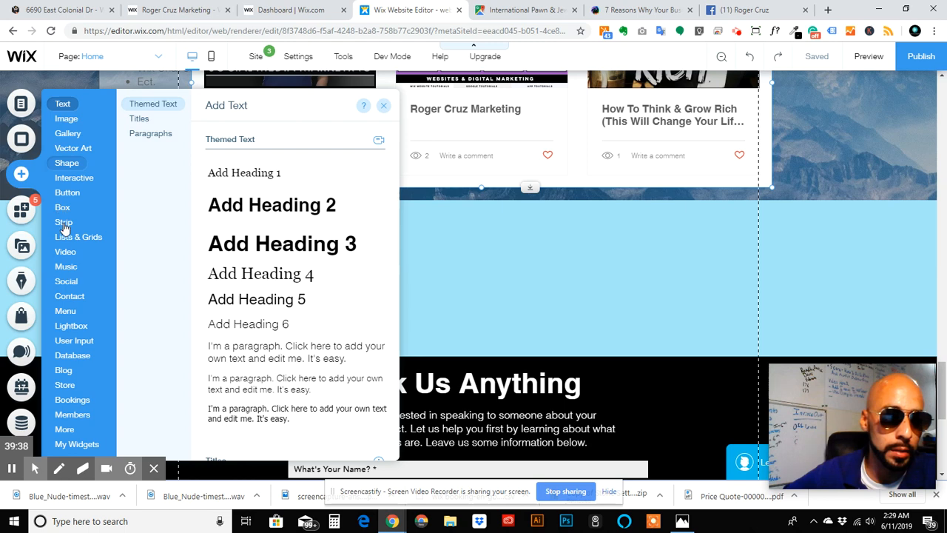
mouse_move(63, 227)
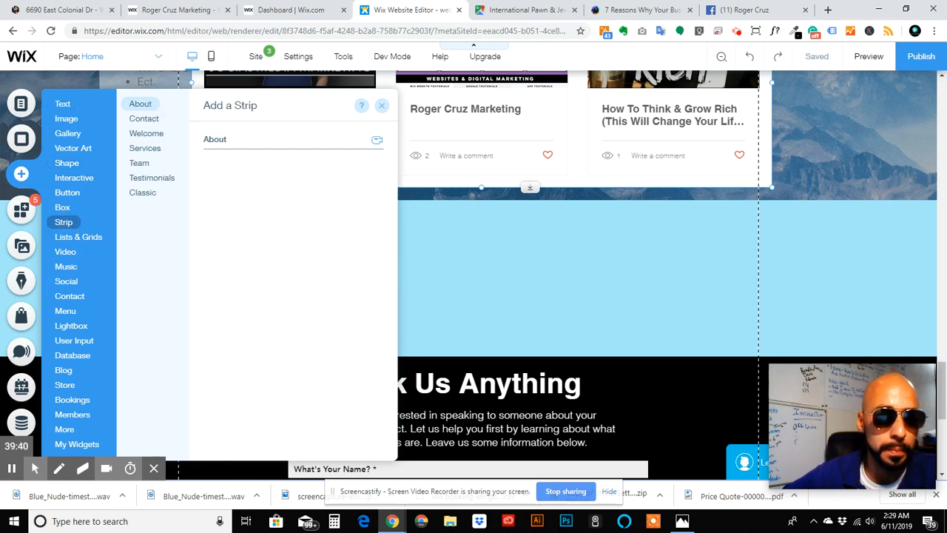
click(142, 193)
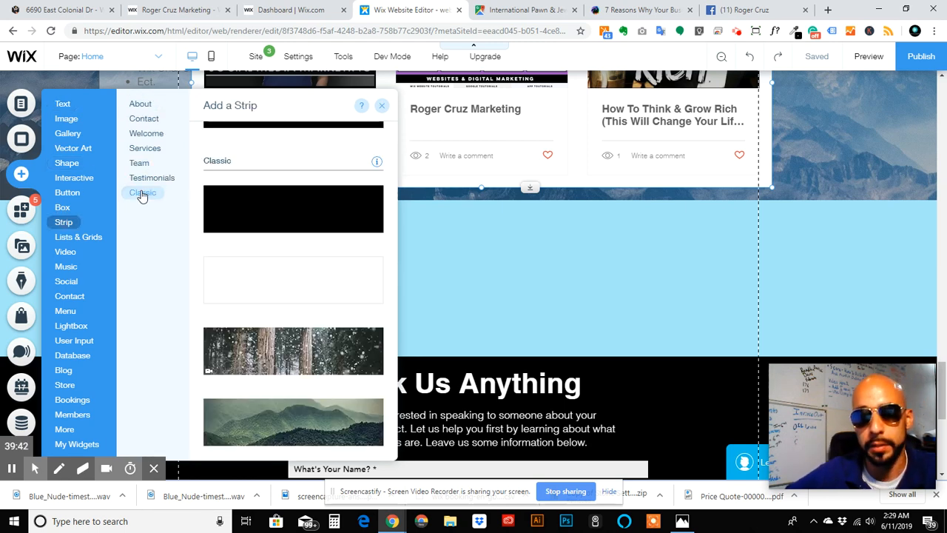
drag(236, 272, 464, 268)
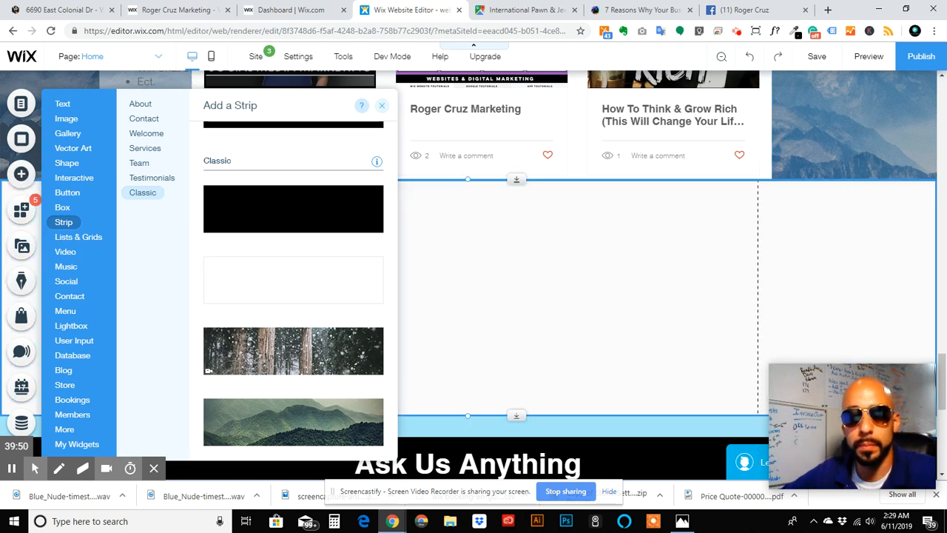
click(382, 105)
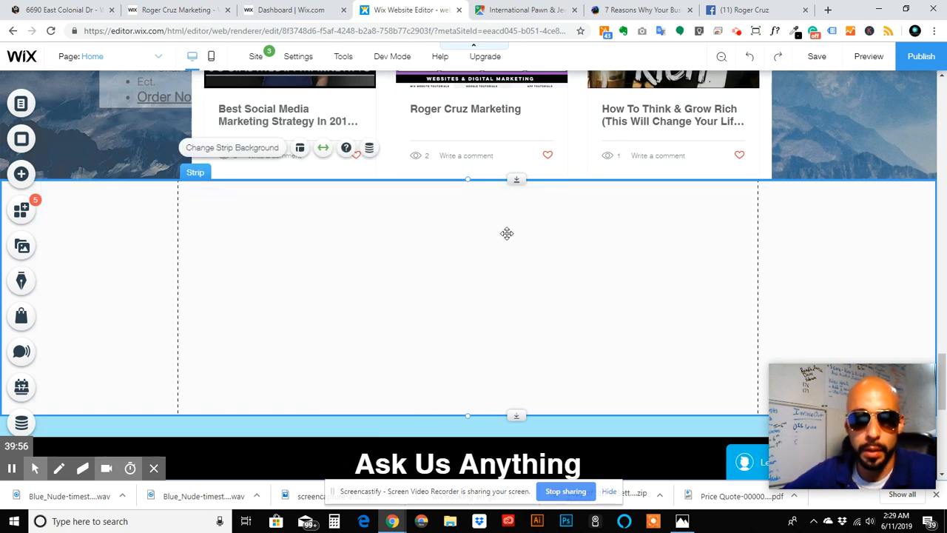
Align the white strip's upper edge with the end of the mountain-background pricing section and stretch the strip slightly taller.
click(518, 178)
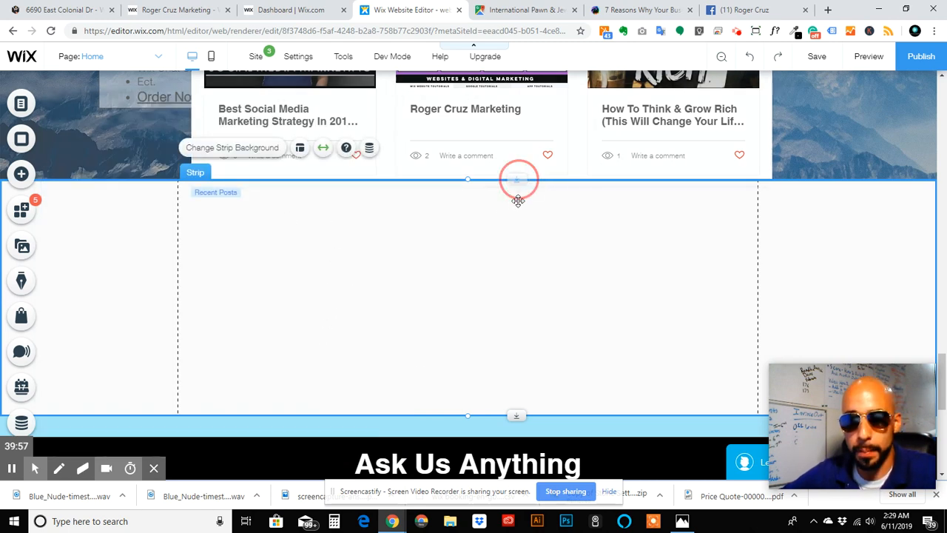
drag(518, 179, 518, 253)
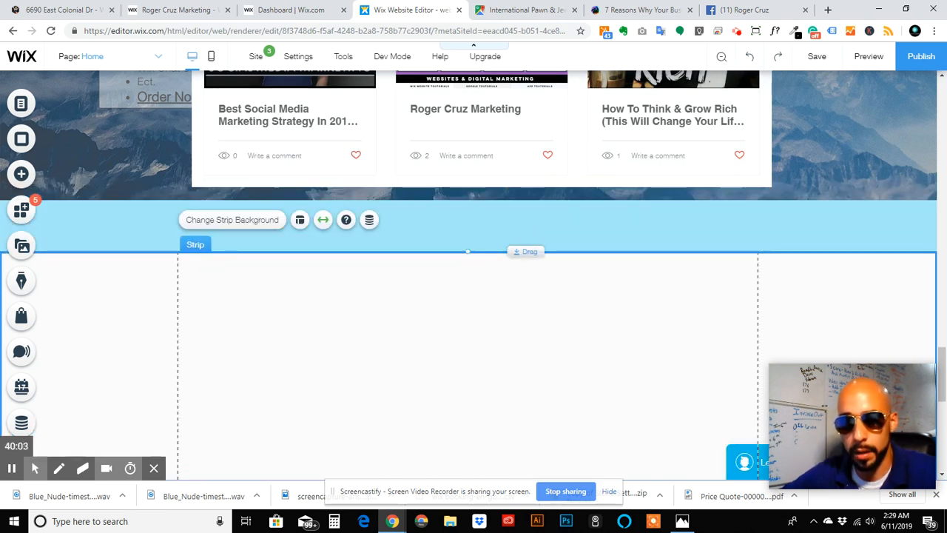
drag(518, 251, 514, 137)
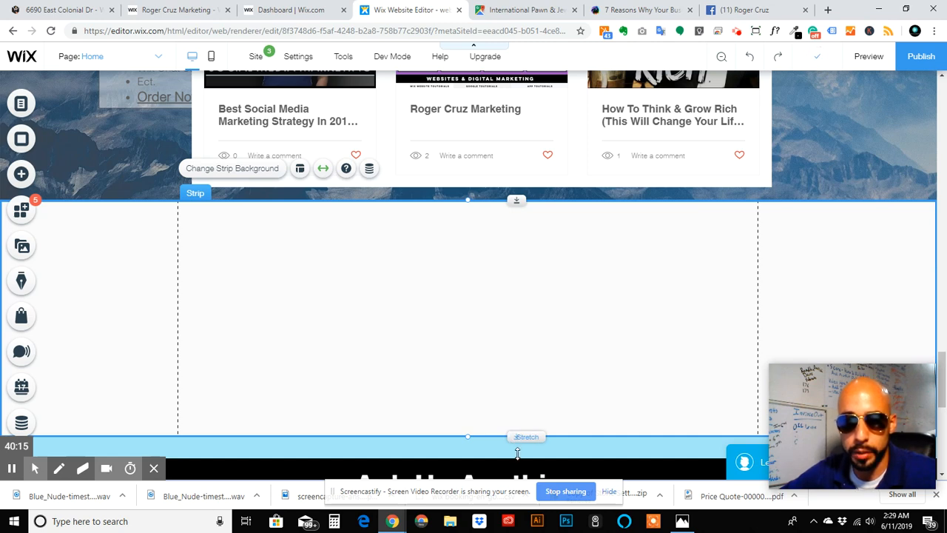
drag(518, 436, 517, 461)
Move the Ask Us Anything strip up against the white strip to close the blue gap between them.
scroll(510, 423, down, 3)
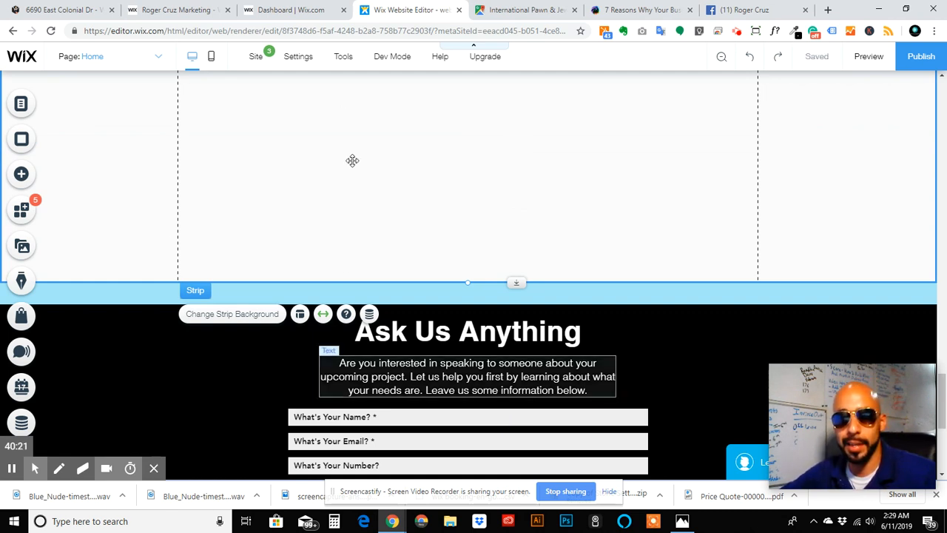
click(663, 346)
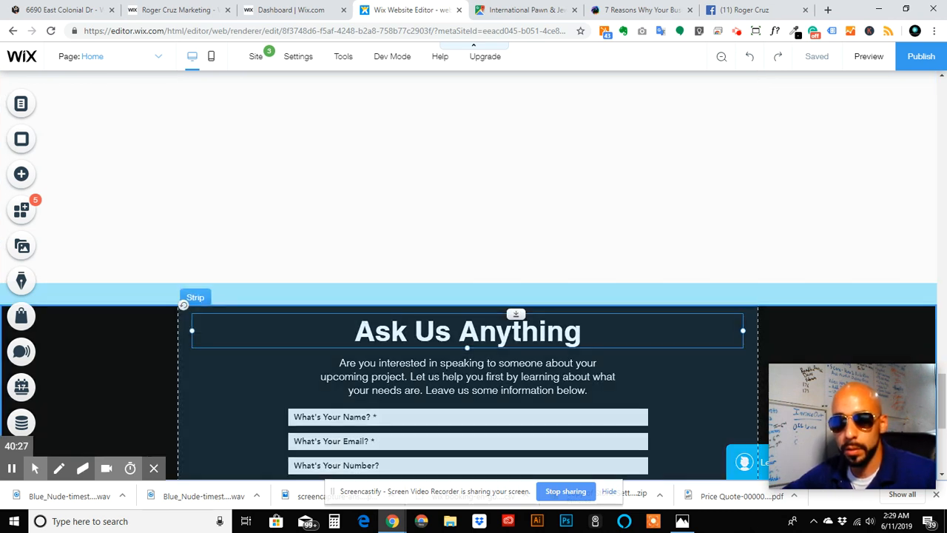
click(852, 329)
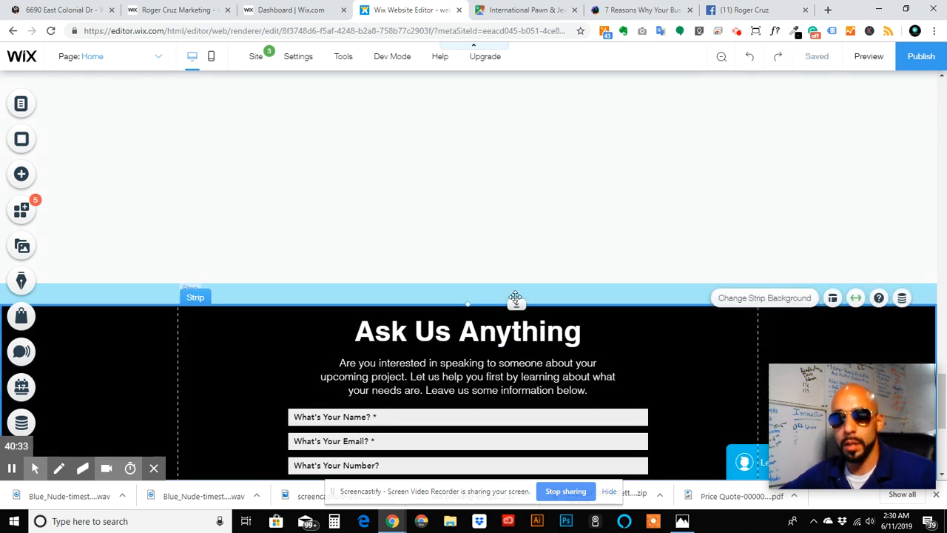
drag(517, 304, 516, 196)
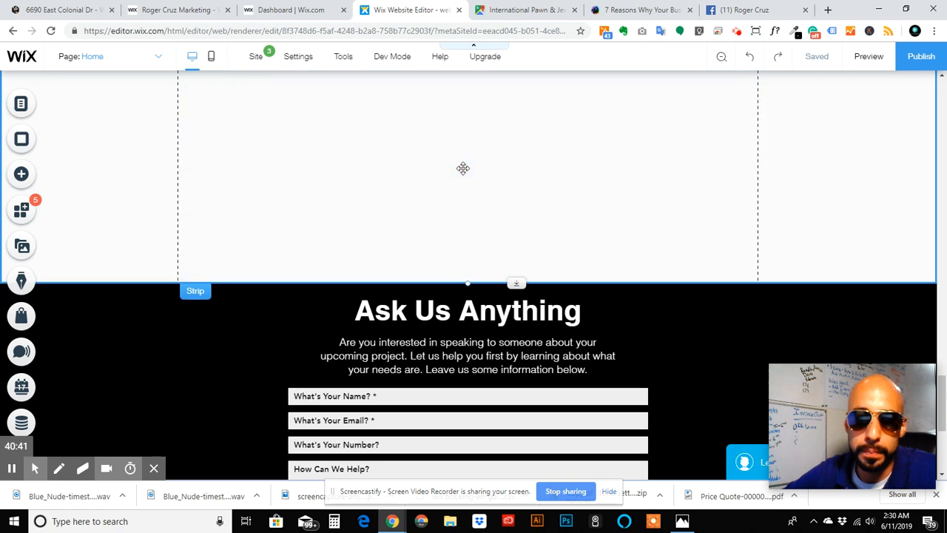
Move the Recent Posts feed down into the white strip, fitting it between the page gridlines.
scroll(463, 168, up, 5)
drag(460, 175, 697, 223)
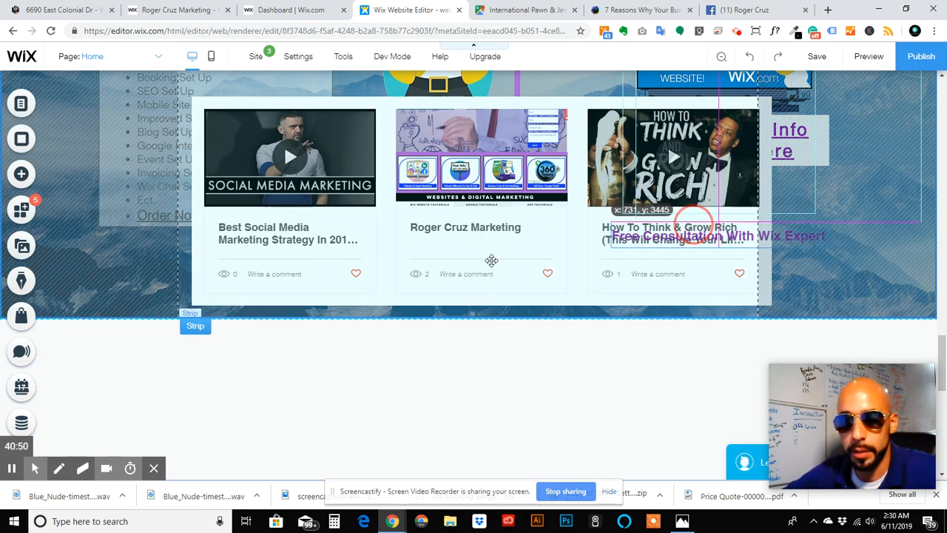
click(533, 269)
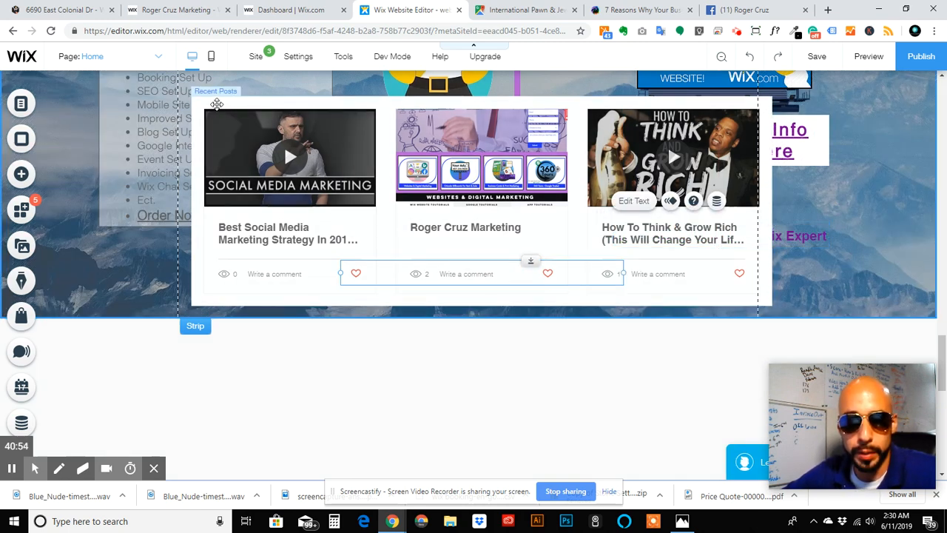
drag(234, 326, 205, 345)
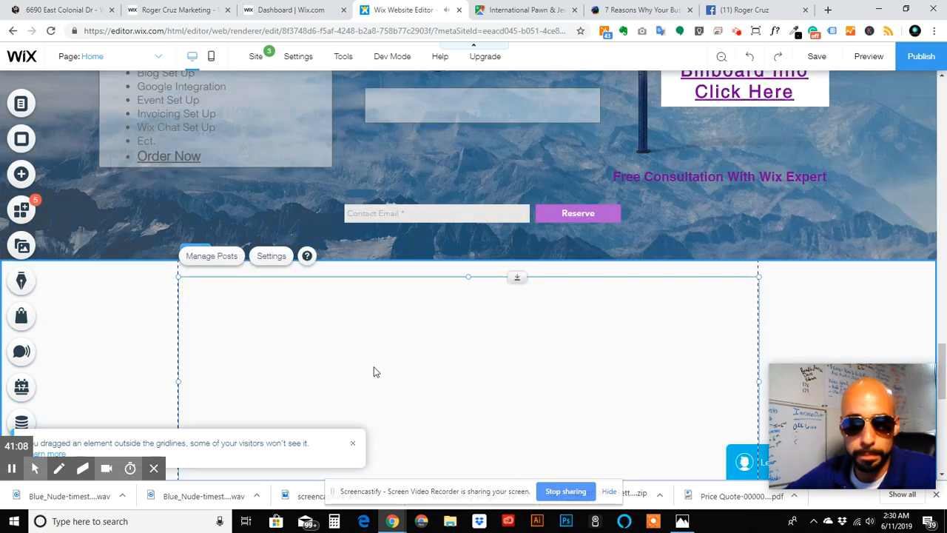
scroll(374, 366, down, 2)
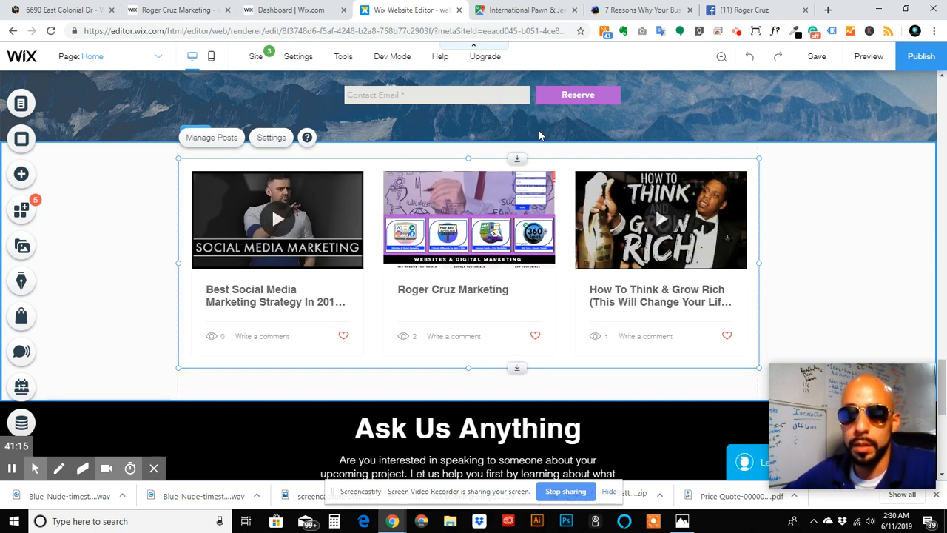
Move the Free Consultation With Wix Expert text back into the empty translucent box above the Contact Email field.
scroll(853, 208, up, 3)
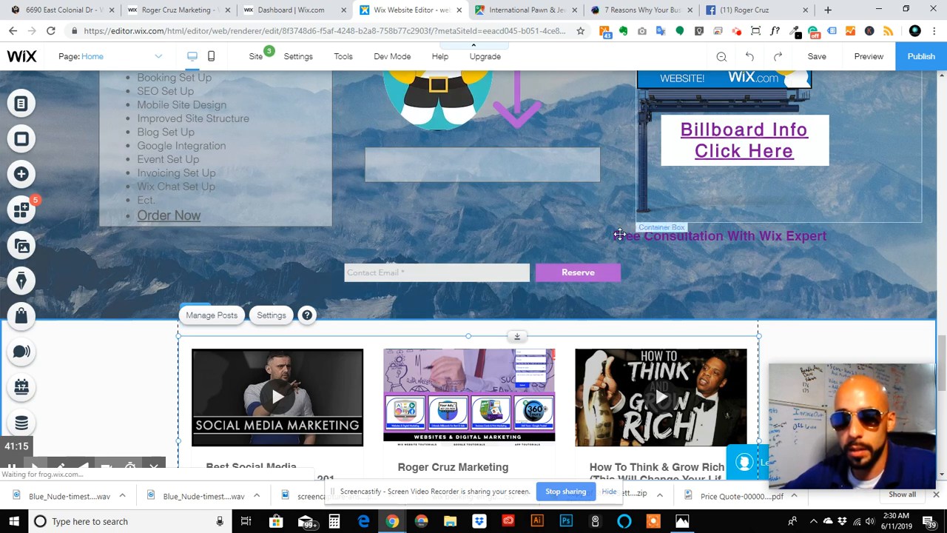
click(621, 234)
scroll(620, 234, up, 1)
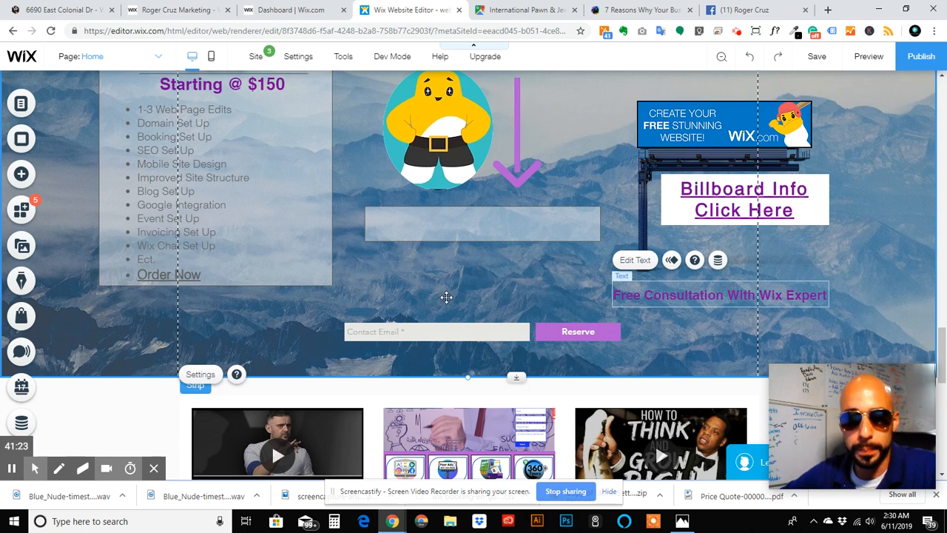
click(528, 292)
mouse_move(447, 297)
mouse_down()
mouse_move(421, 297)
mouse_move(475, 293)
mouse_move(476, 225)
mouse_move(494, 217)
mouse_up()
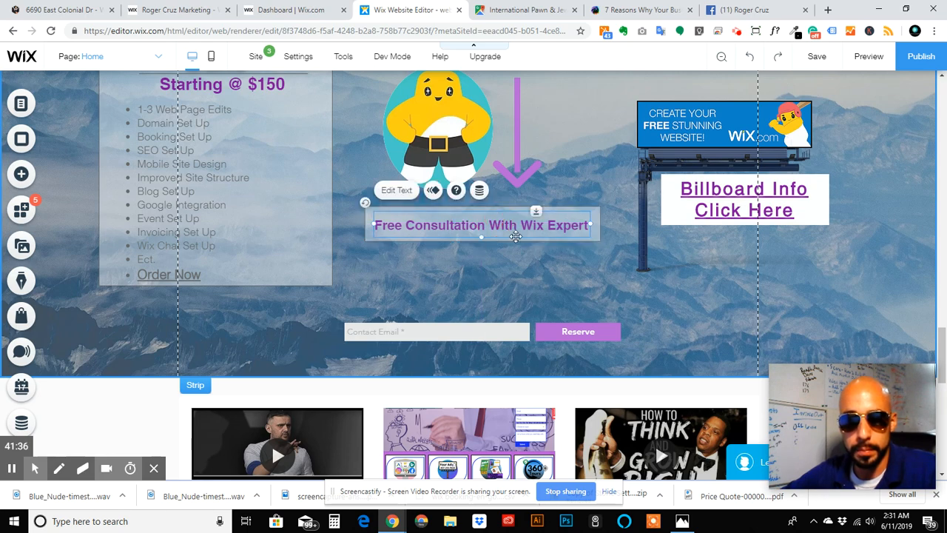
Make the white strip behind the Recent Posts feed fully transparent by setting its background color opacity to 0%.
scroll(516, 237, down, 4)
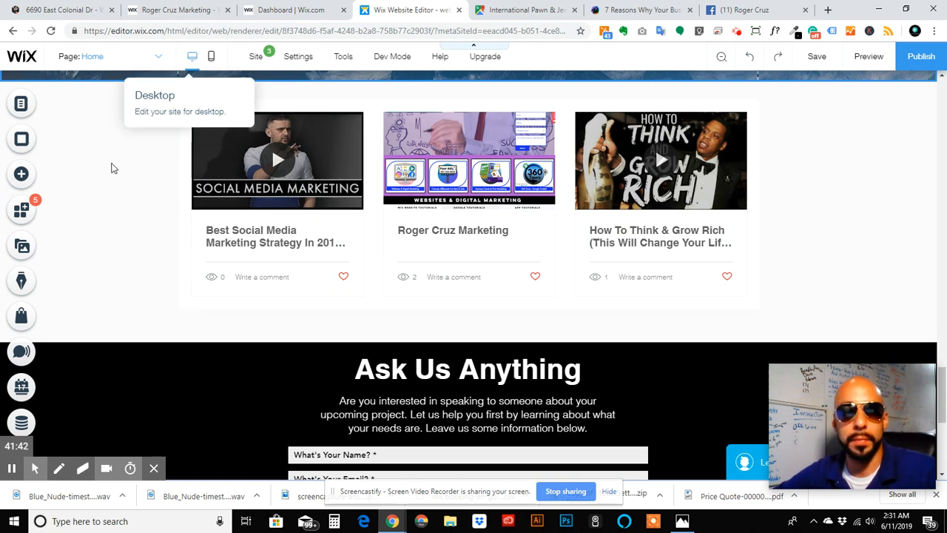
click(111, 168)
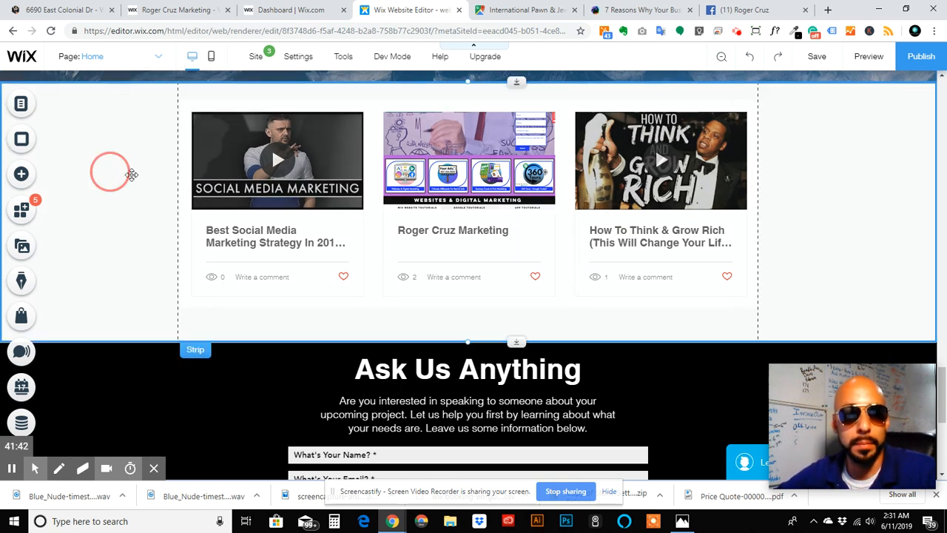
click(111, 165)
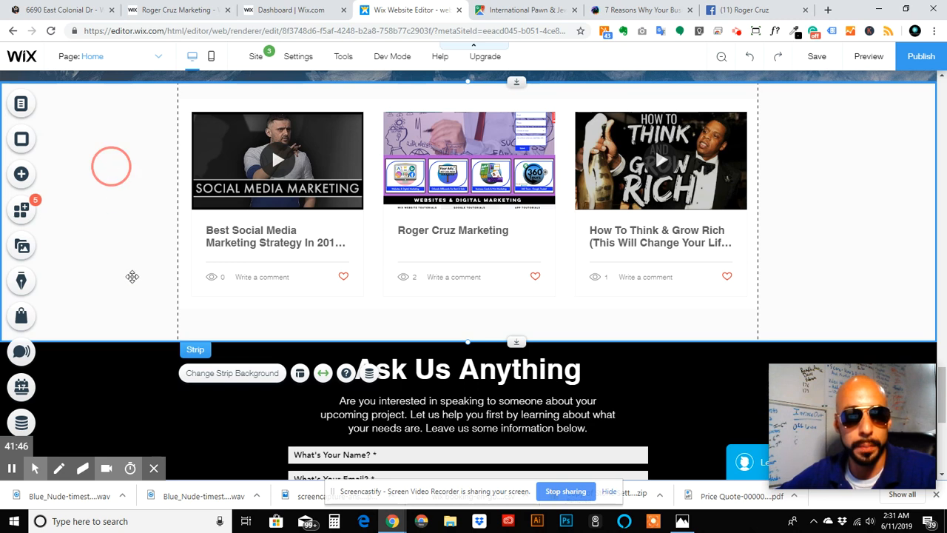
click(233, 374)
click(241, 378)
click(240, 379)
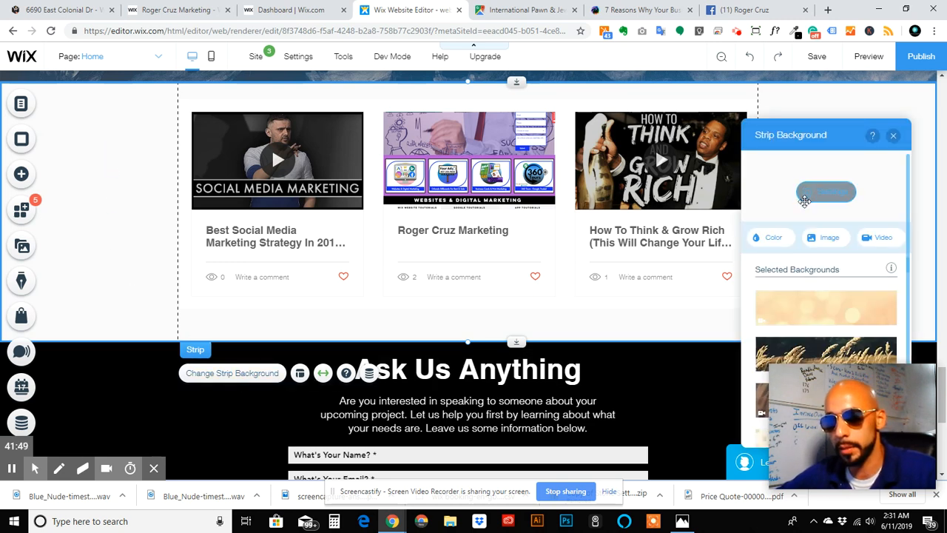
click(817, 194)
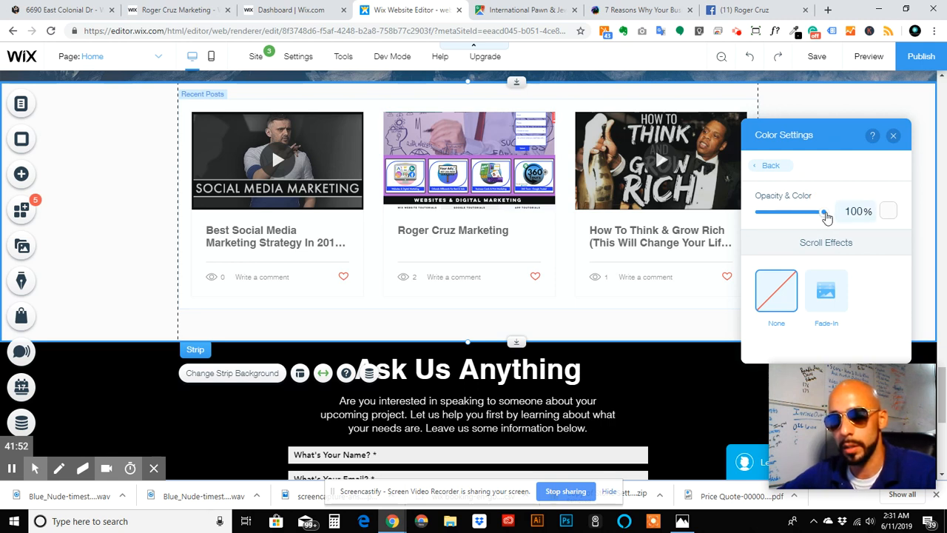
drag(815, 215, 750, 213)
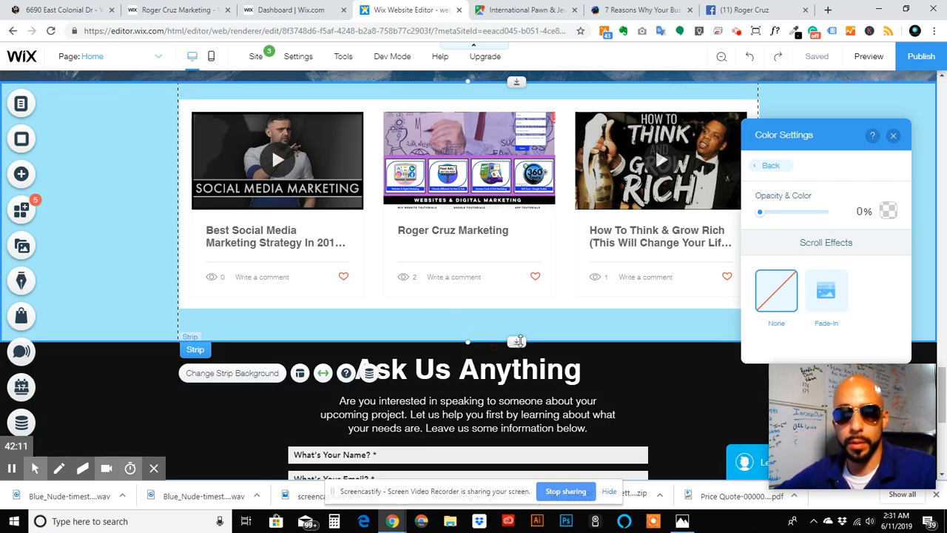
Shorten the strip to a height of about 383, bringing its lower edge up to the bottom of the Recent Posts feed.
click(518, 333)
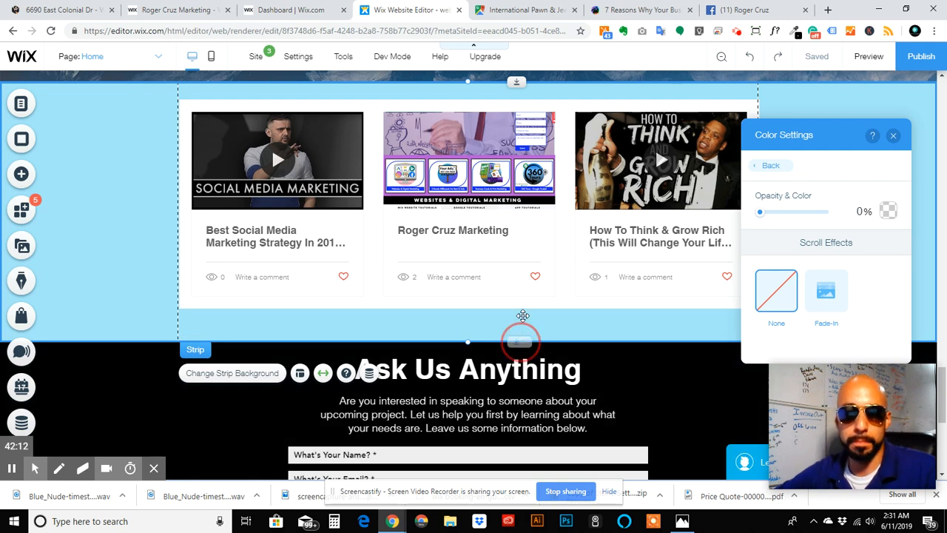
drag(522, 316, 495, 292)
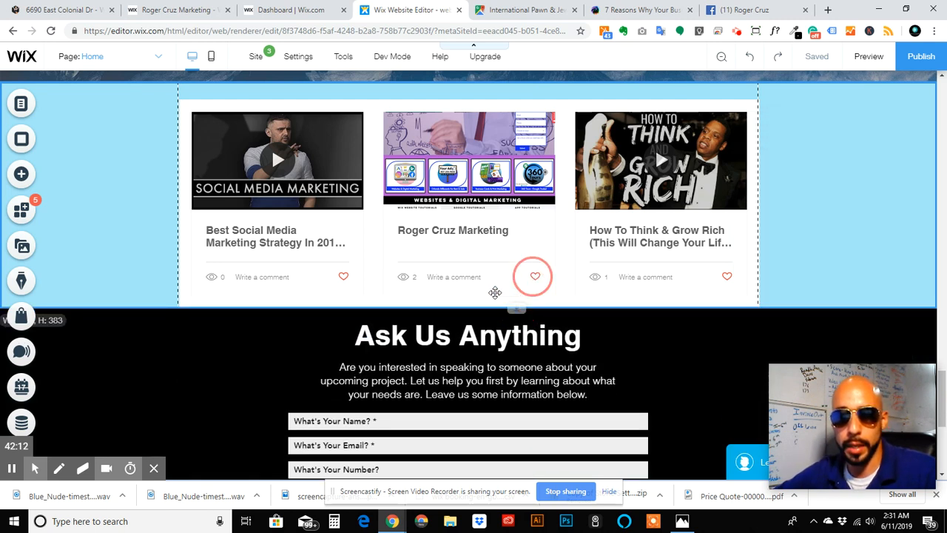
double_click(877, 164)
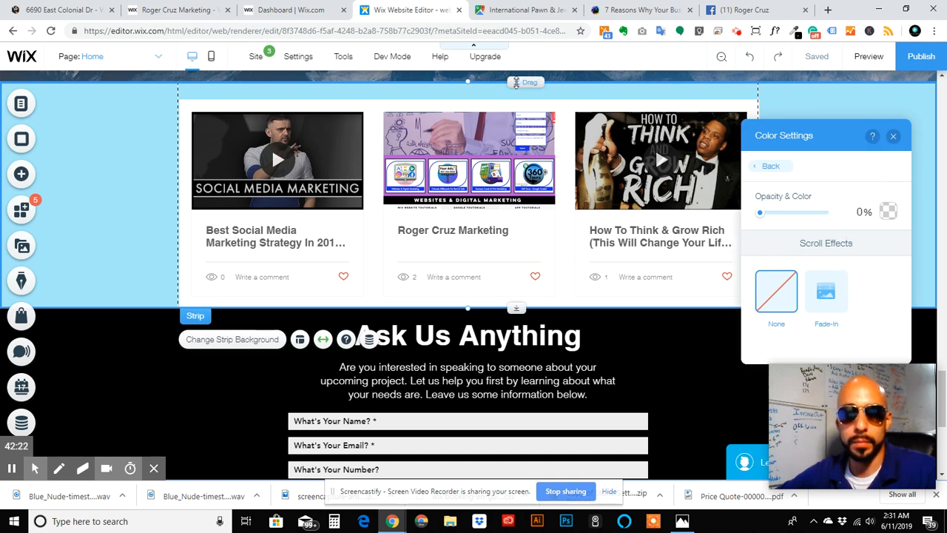
Lower the strip's upper edge to line up with the top of the Recent Posts feed.
drag(517, 88, 516, 66)
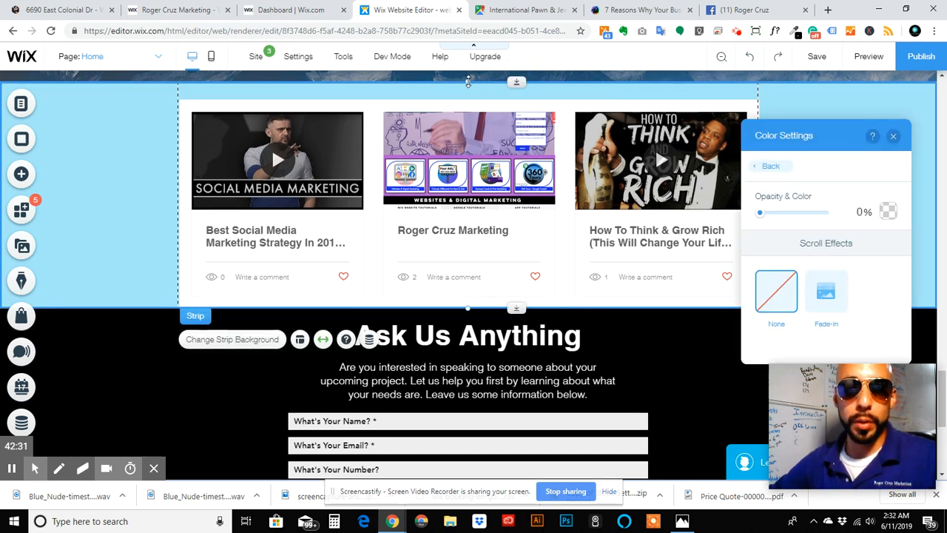
click(469, 92)
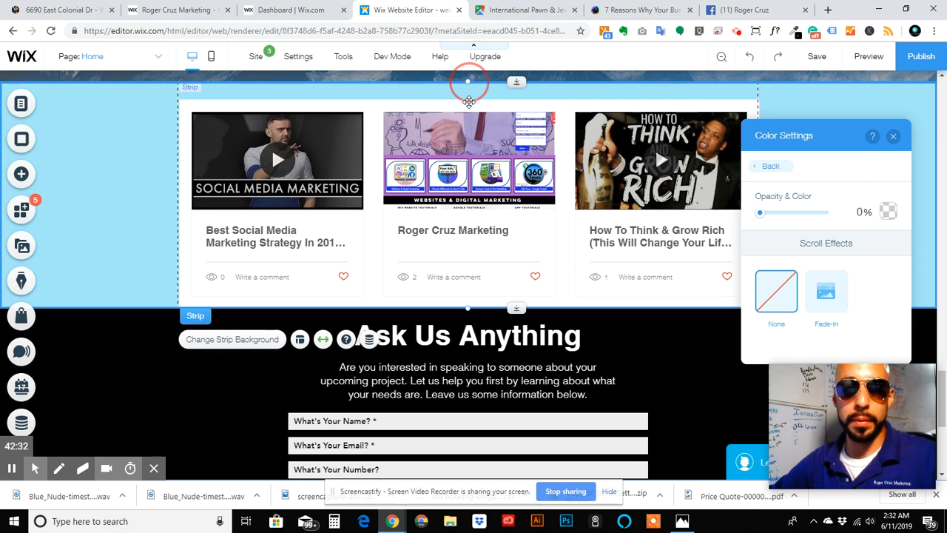
drag(469, 82, 468, 100)
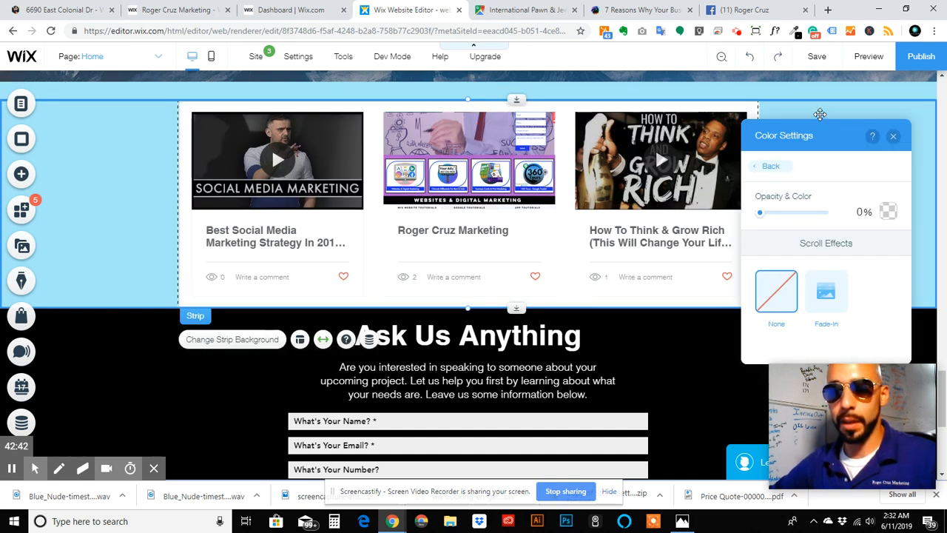
Move the strip with its feed and the content below up against the mountain-background section, closing the blue gap.
click(821, 112)
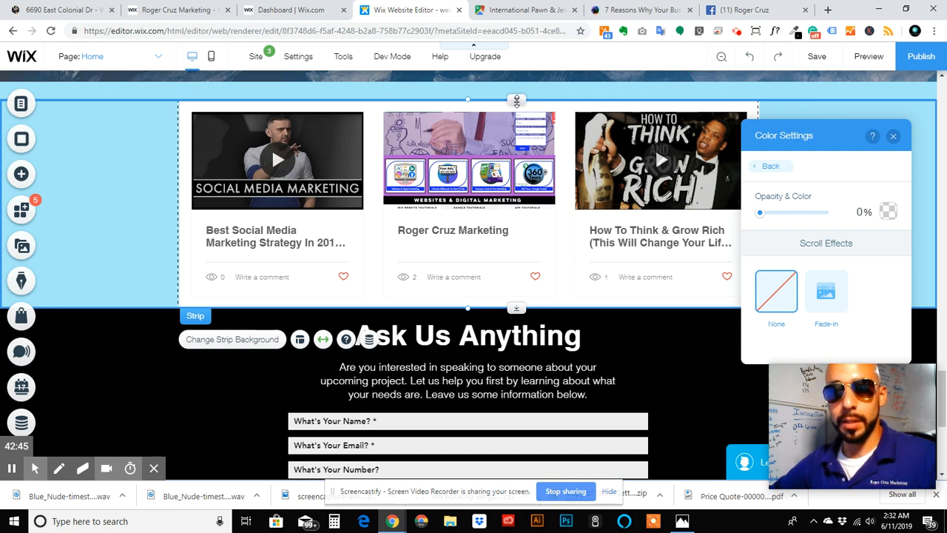
click(516, 93)
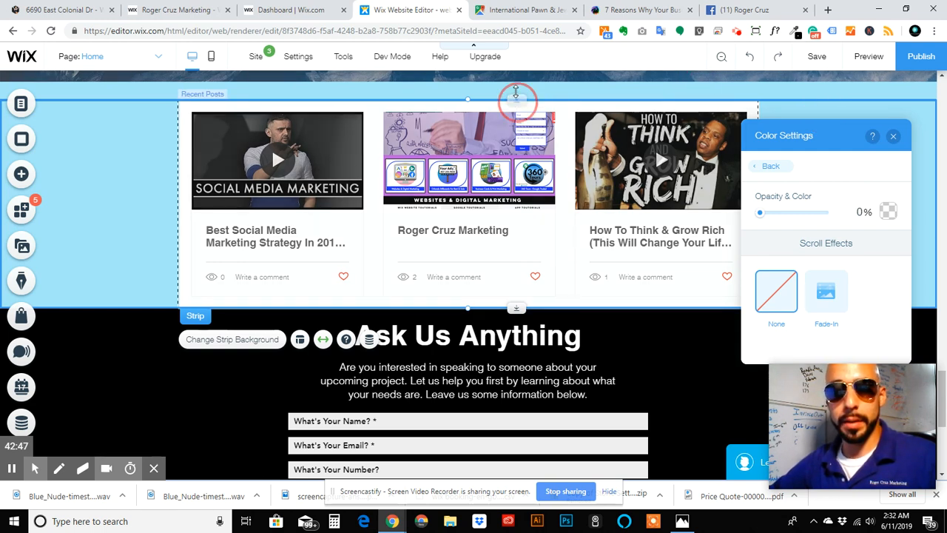
drag(515, 83, 516, 82)
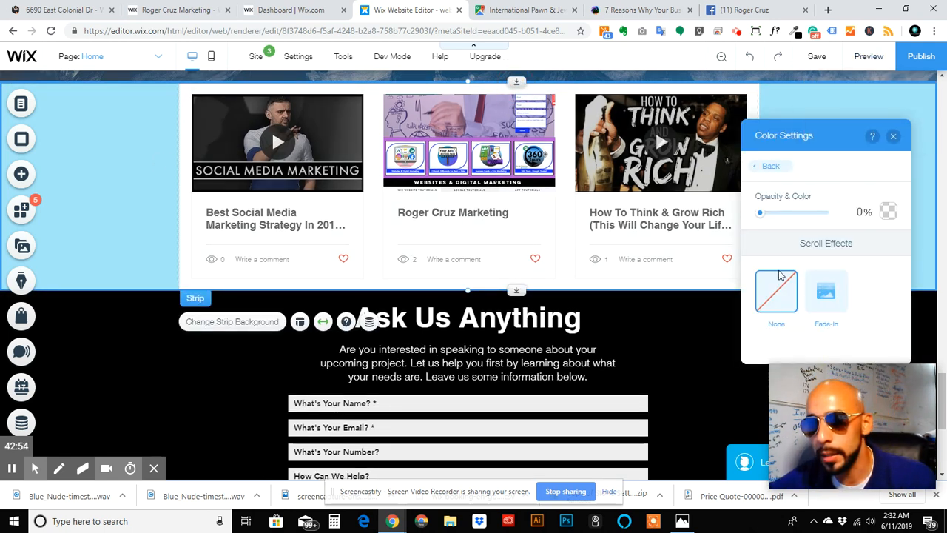
Restore the strip's white background color to 100% opacity and close its color settings.
drag(761, 213, 790, 213)
drag(853, 214, 857, 213)
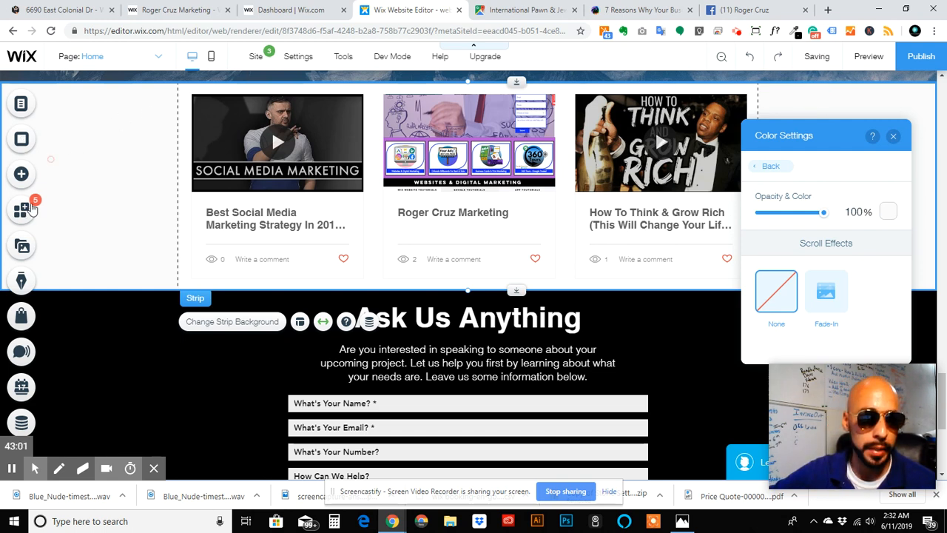
click(894, 136)
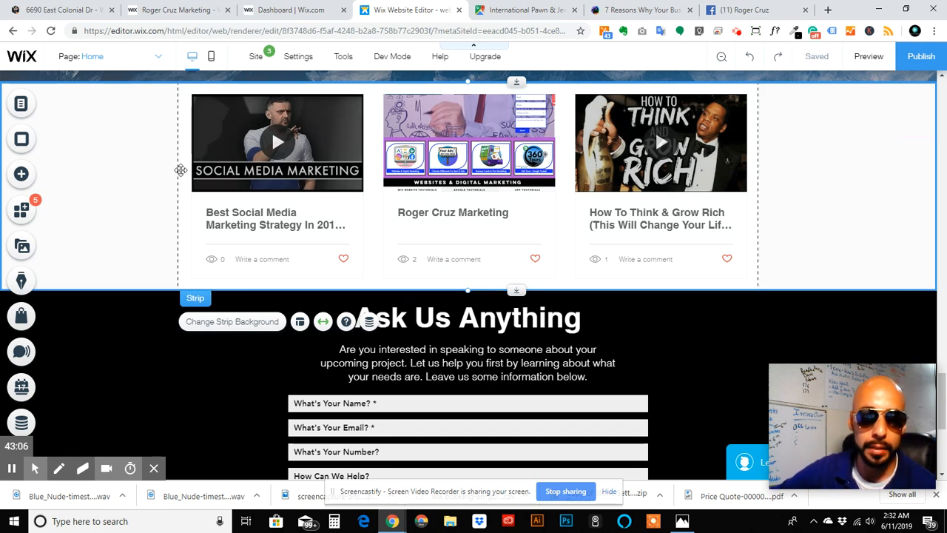
Give the posts in the Recent Posts feed a black border, 2 px wide, at 100% opacity.
click(375, 222)
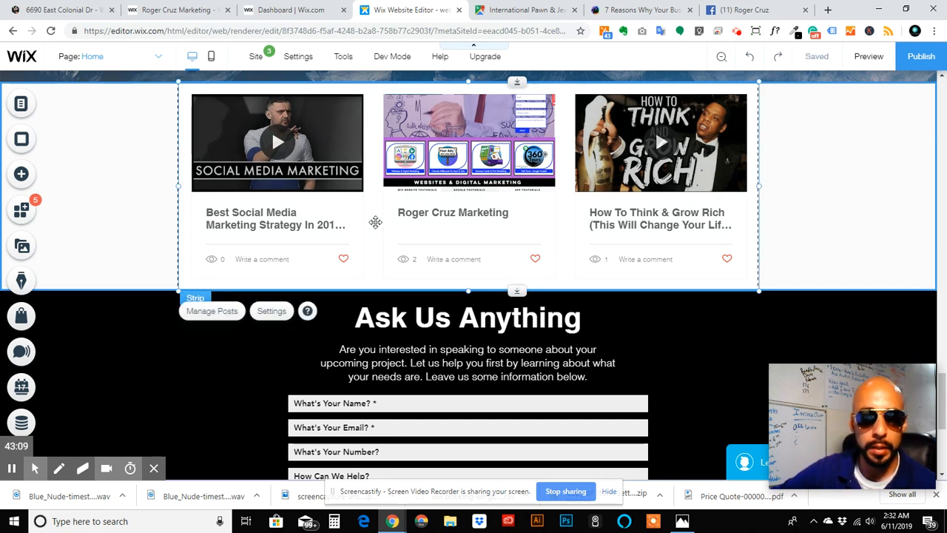
click(270, 312)
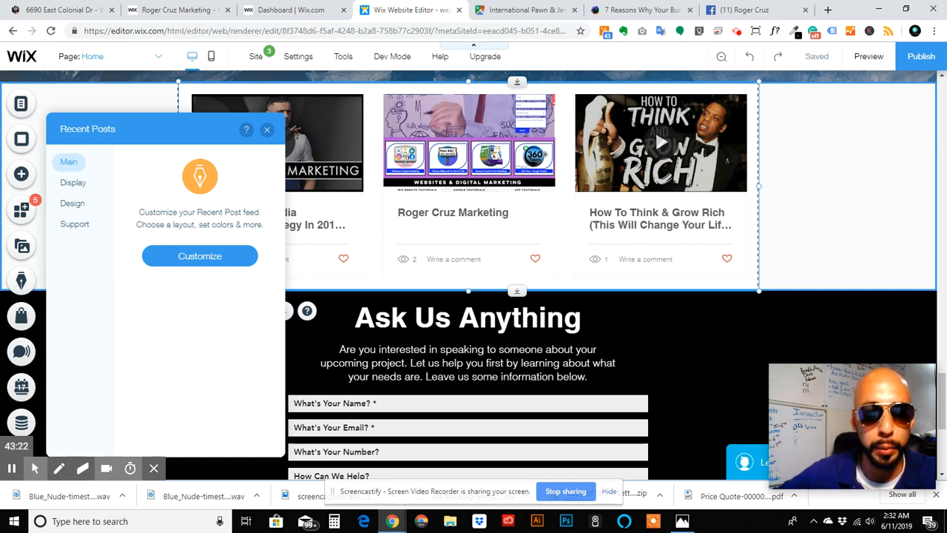
click(74, 183)
click(74, 182)
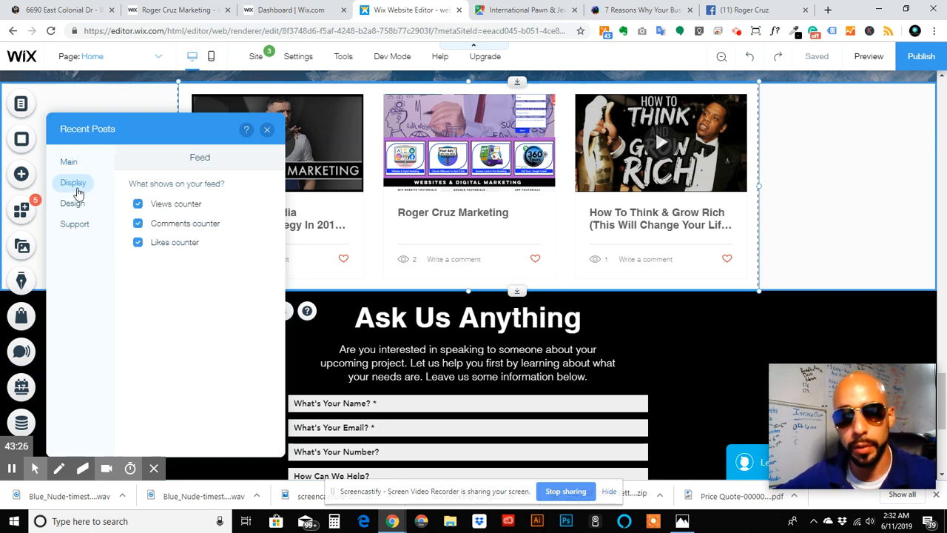
click(74, 204)
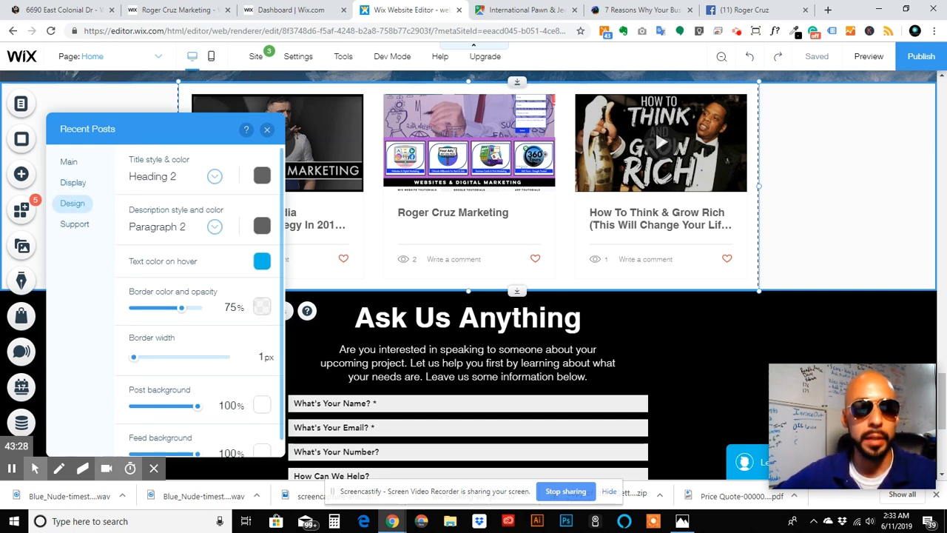
click(261, 307)
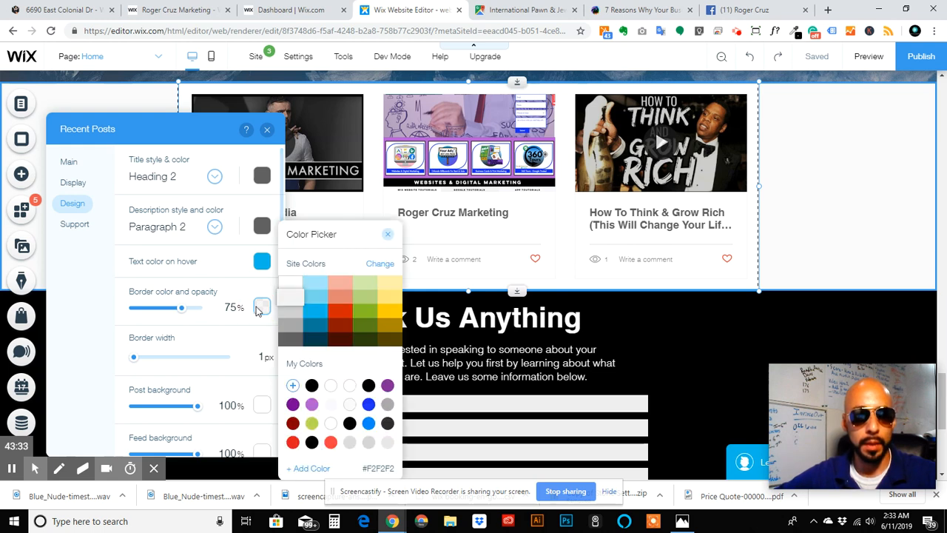
click(311, 386)
drag(134, 359, 153, 358)
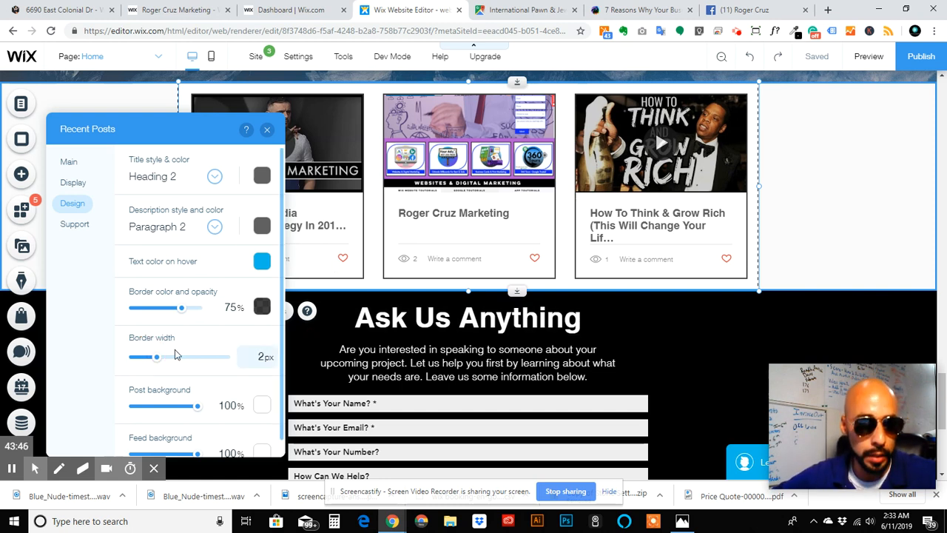
drag(182, 310, 200, 309)
click(858, 208)
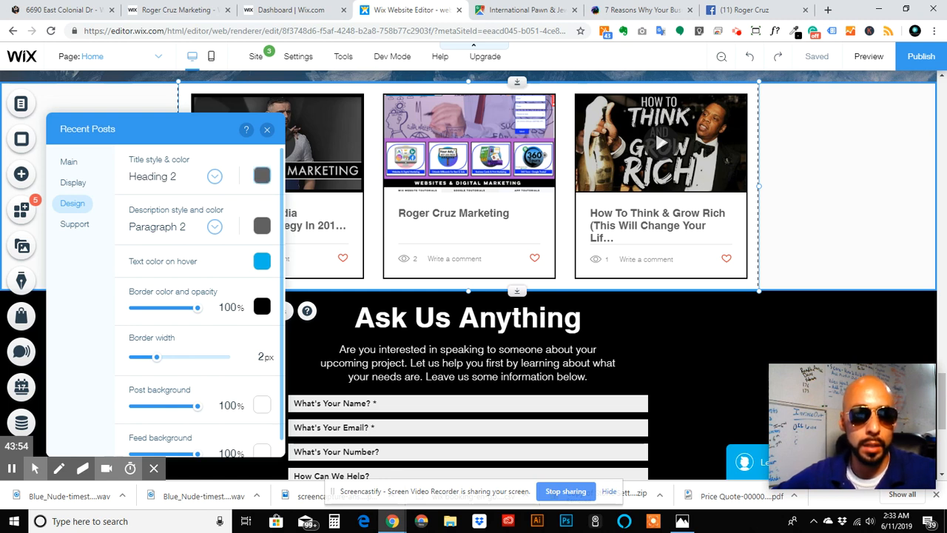
Set the title text color of the Recent Posts feed to black.
click(262, 176)
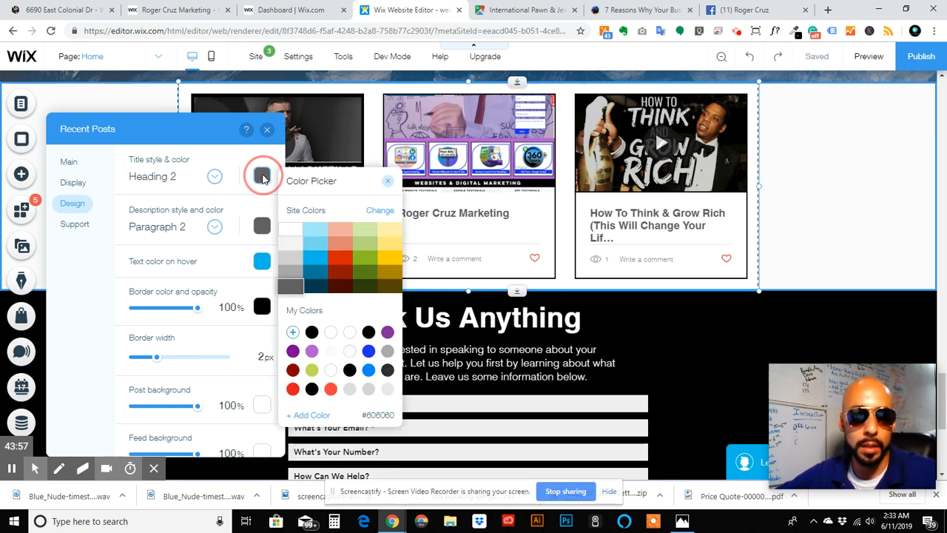
click(262, 178)
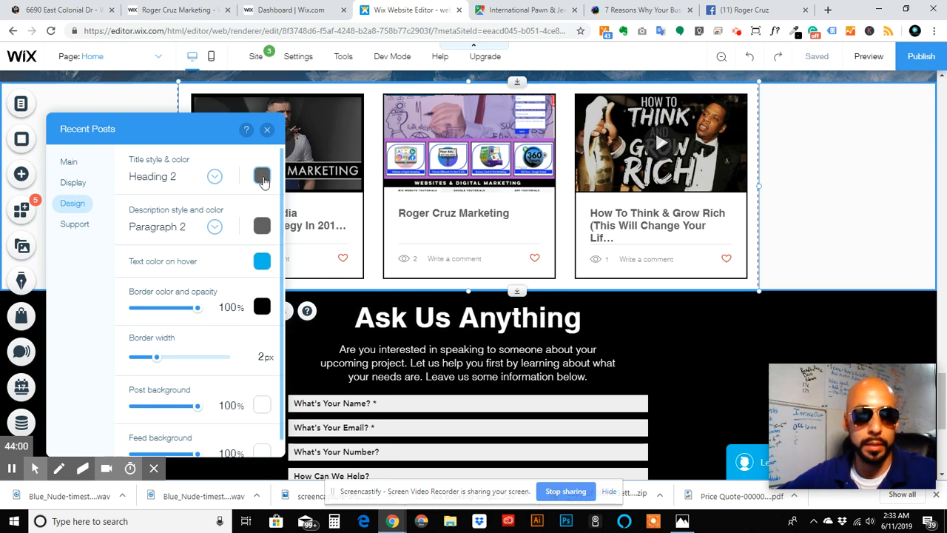
click(263, 177)
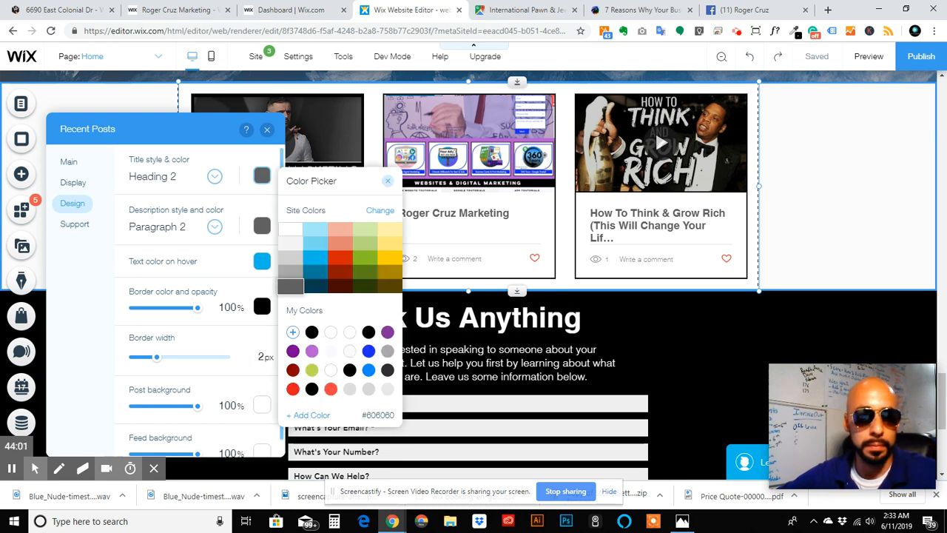
click(311, 332)
click(263, 227)
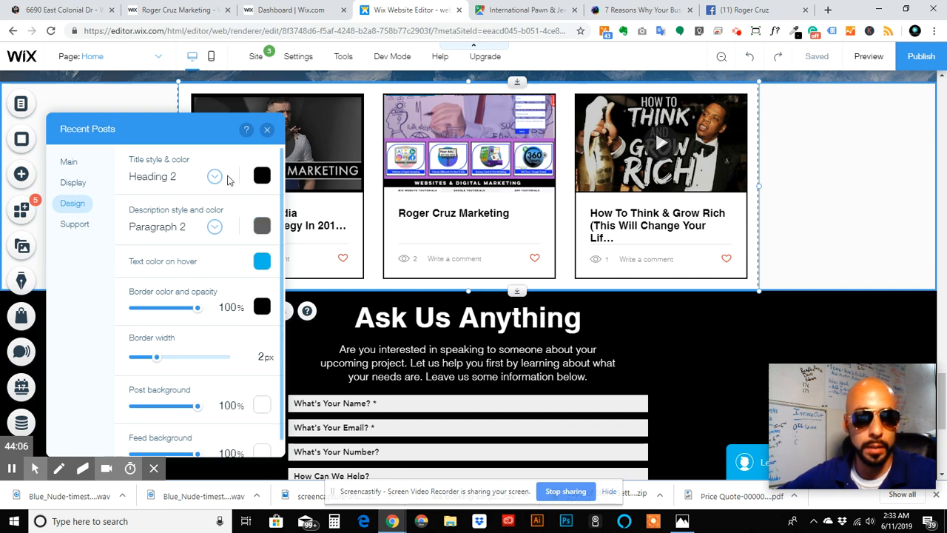
Set the description text color of the Recent Posts feed to black and close the feed's settings.
click(261, 227)
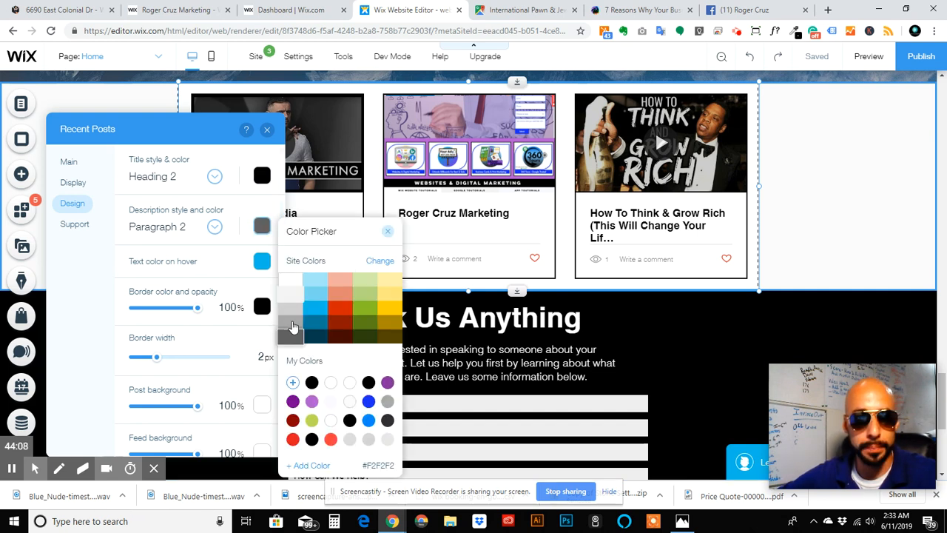
click(312, 383)
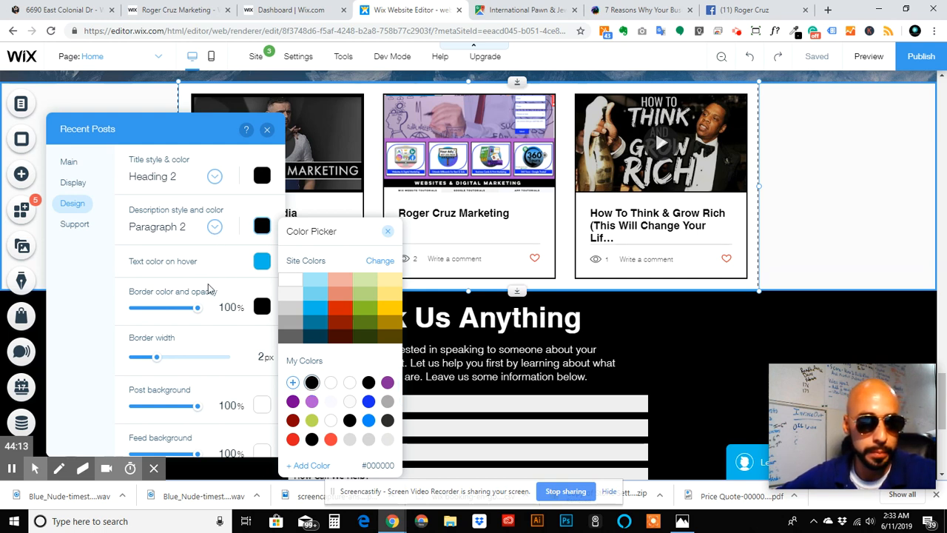
click(809, 175)
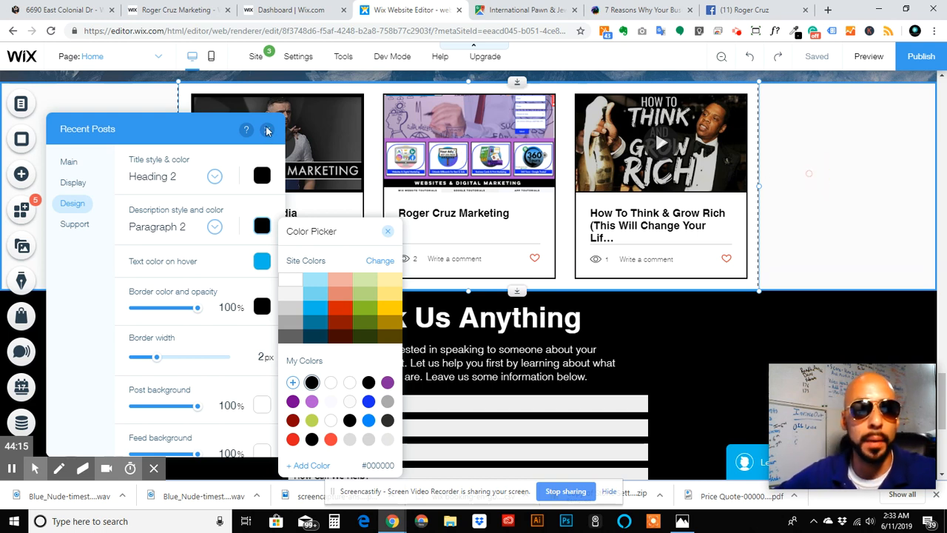
click(267, 130)
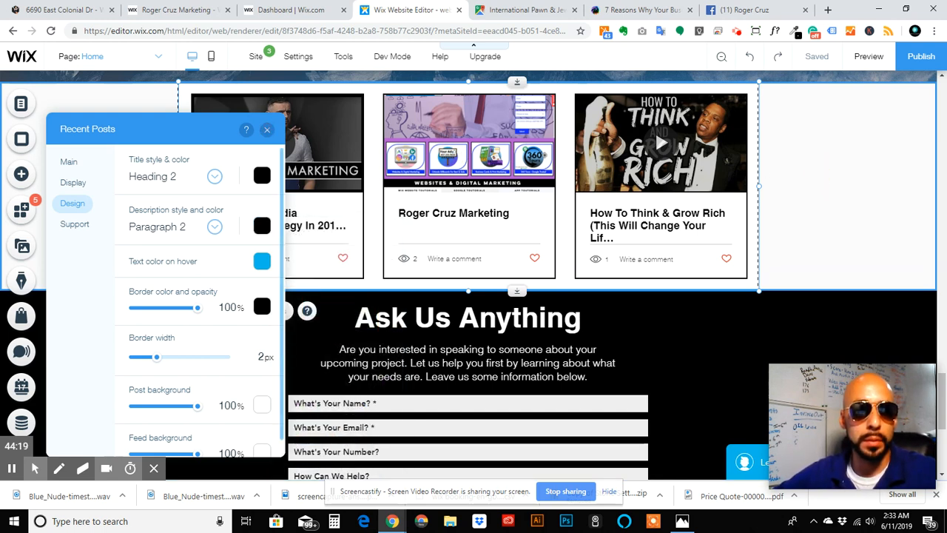
click(267, 130)
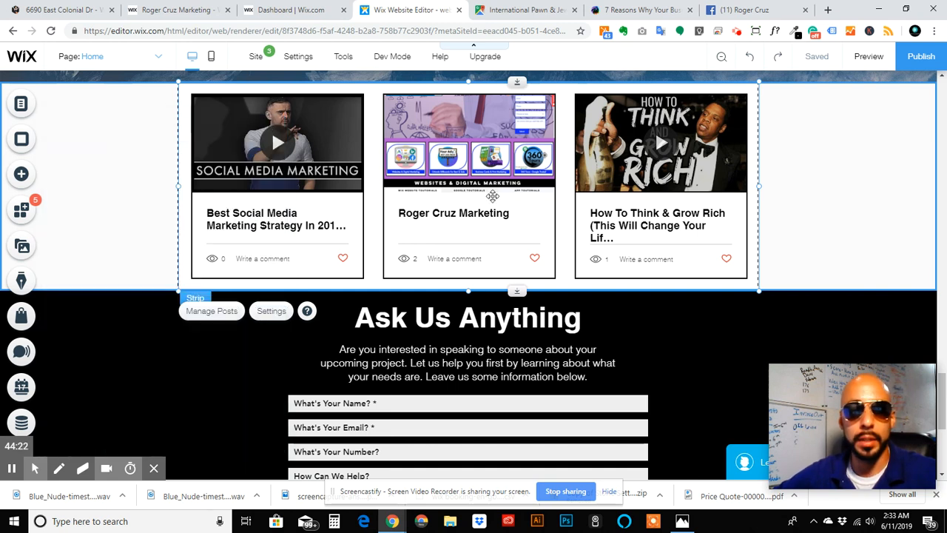
Deselect the feed and review how its strip sits between the mountain-background section and the Ask Us Anything form.
click(861, 59)
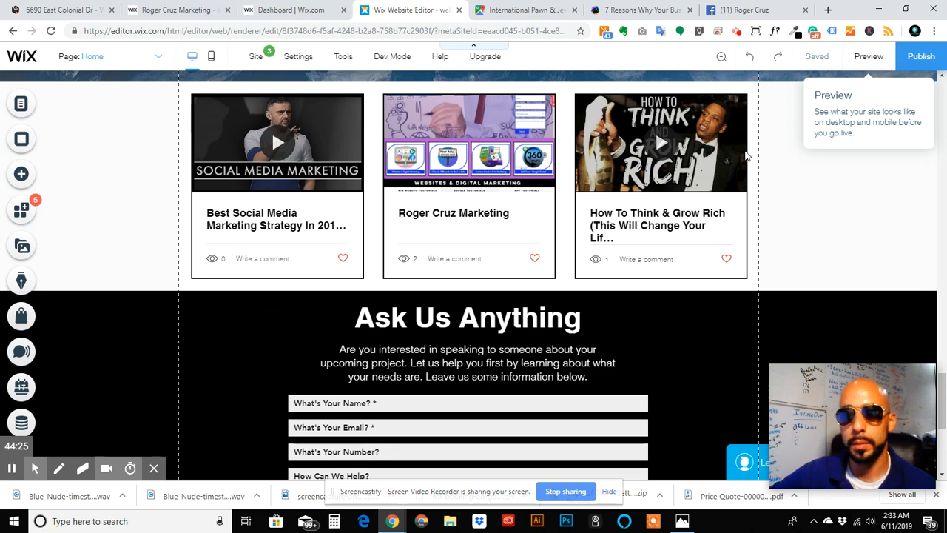
scroll(803, 199, up, 4)
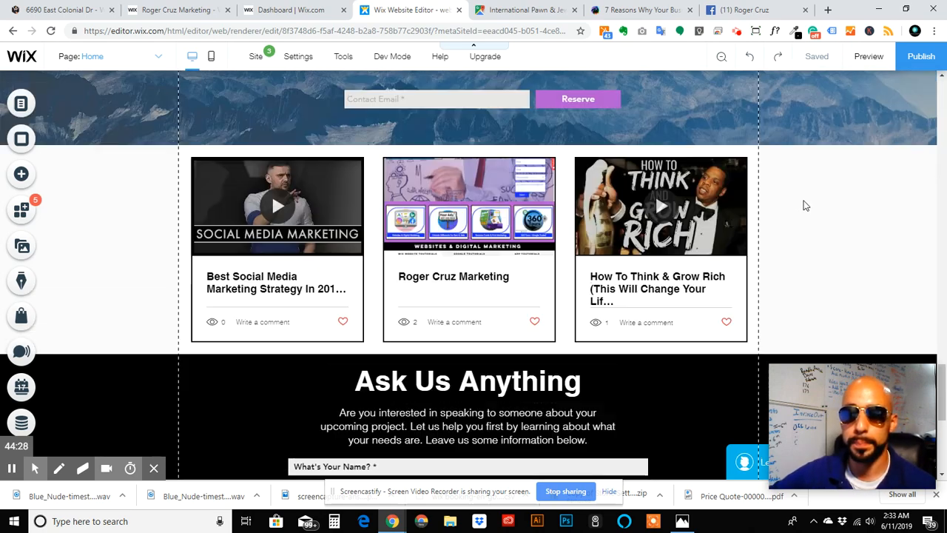
Preview the home page, review the Recent Posts strip and open the Best Social Media Marketing Strategy post from it.
scroll(803, 201, up, 2)
scroll(803, 201, up, 1)
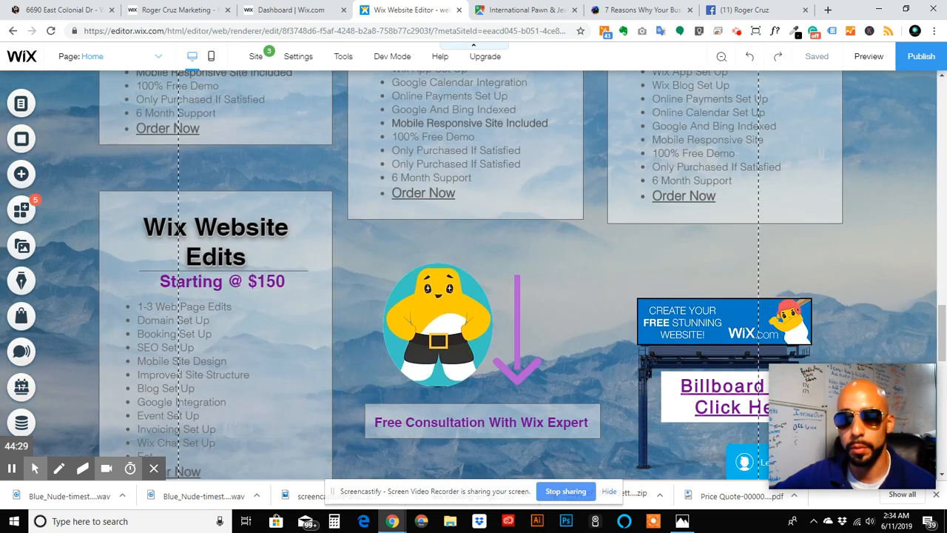
scroll(804, 200, down, 1)
scroll(803, 201, down, 1)
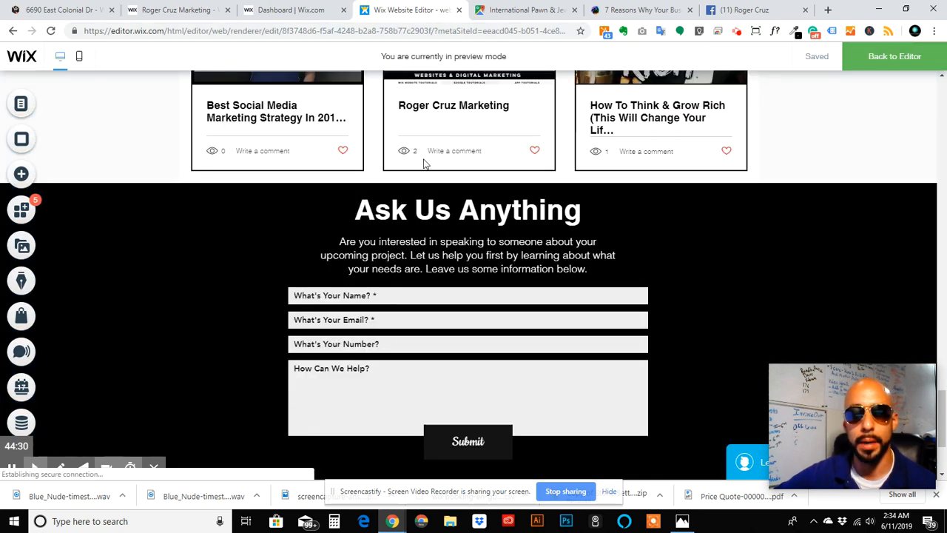
scroll(423, 164, up, 10)
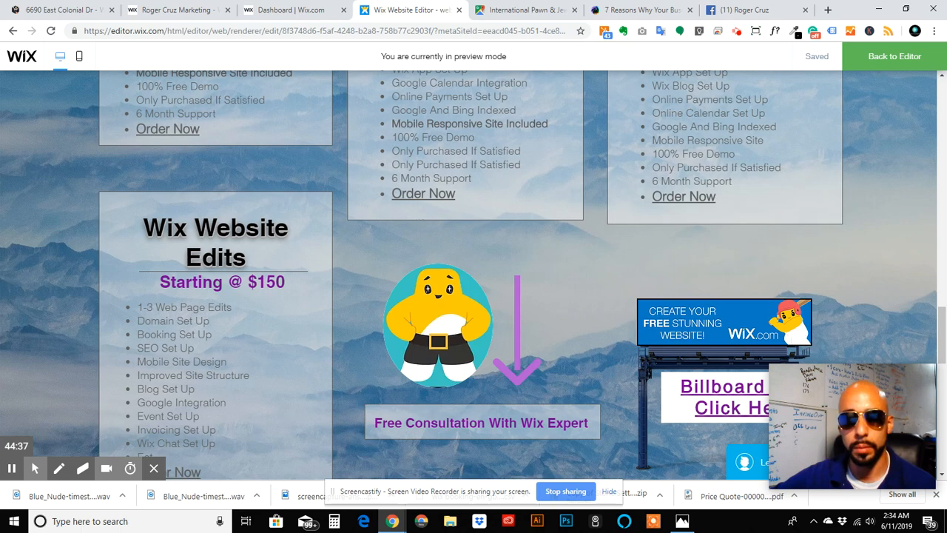
scroll(419, 152, down, 1)
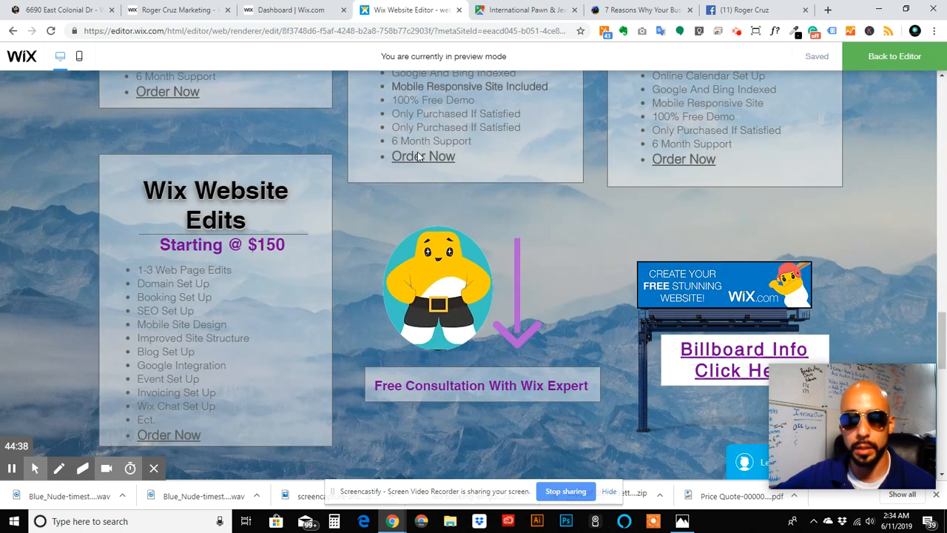
scroll(416, 183, down, 4)
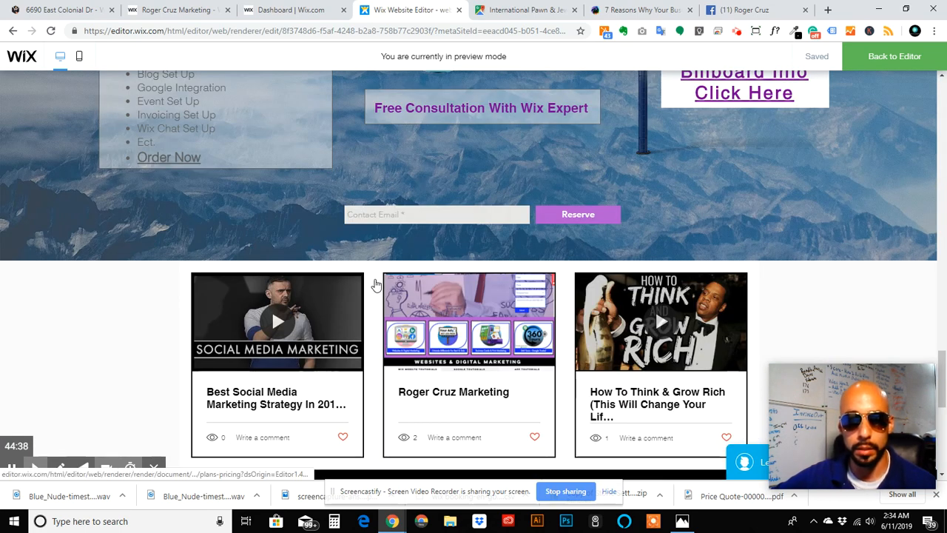
scroll(333, 266, down, 1)
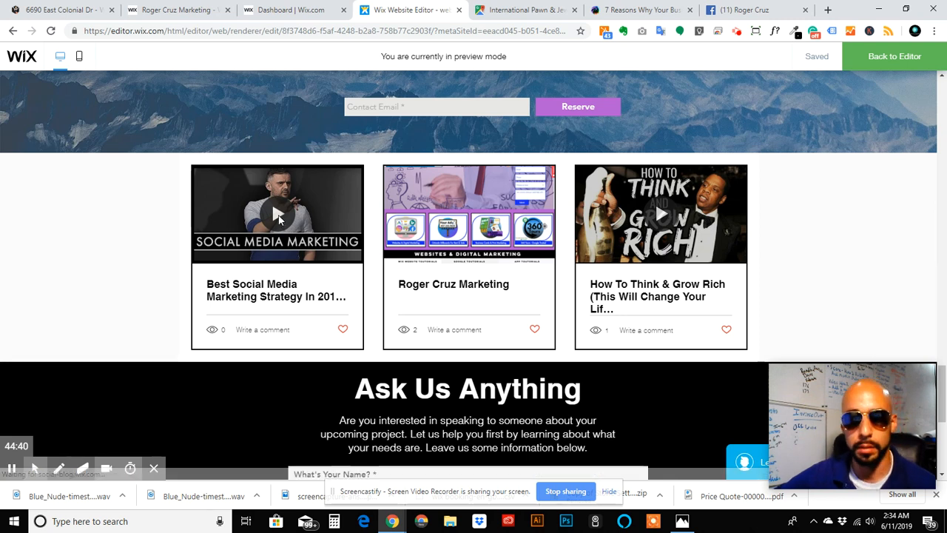
scroll(225, 276, down, 1)
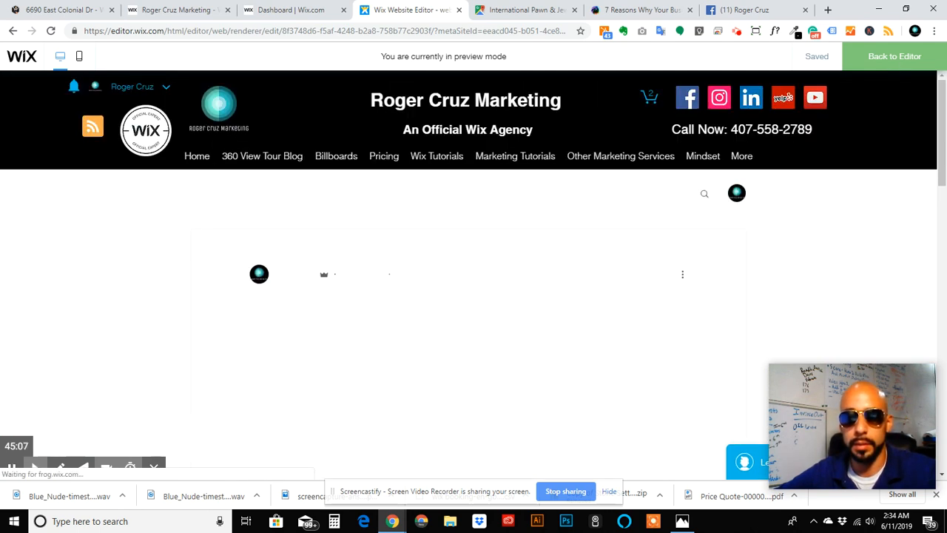
Return from preview to the editor and look over the blog post page with its title and embedded video.
click(894, 60)
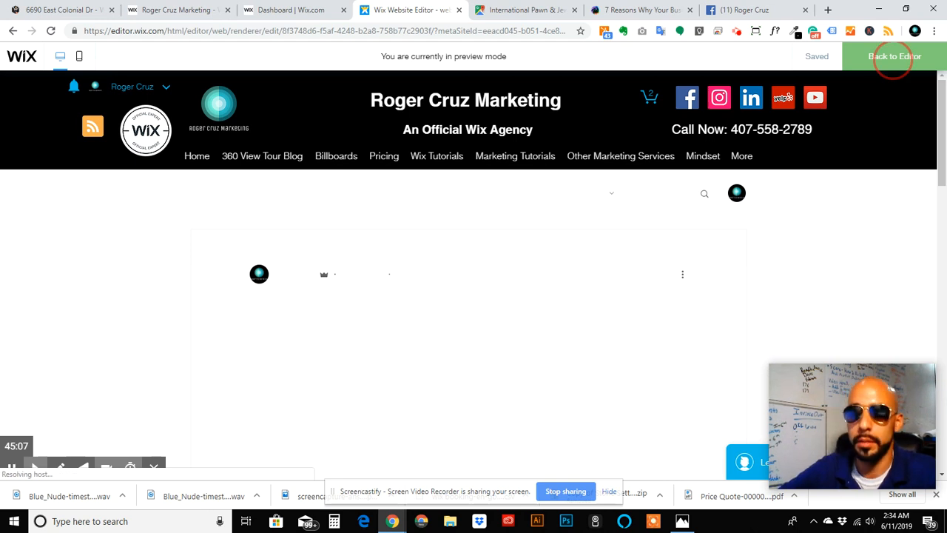
click(894, 60)
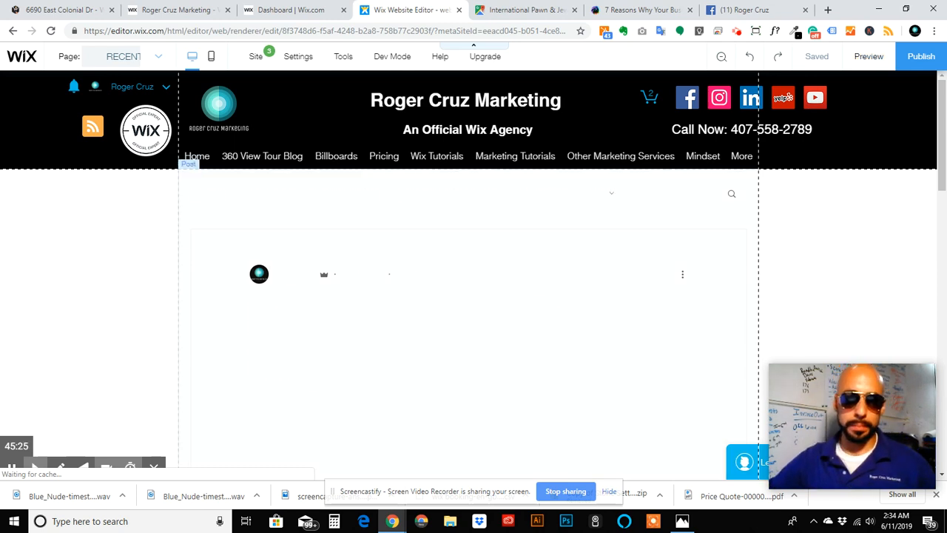
scroll(304, 236, down, 3)
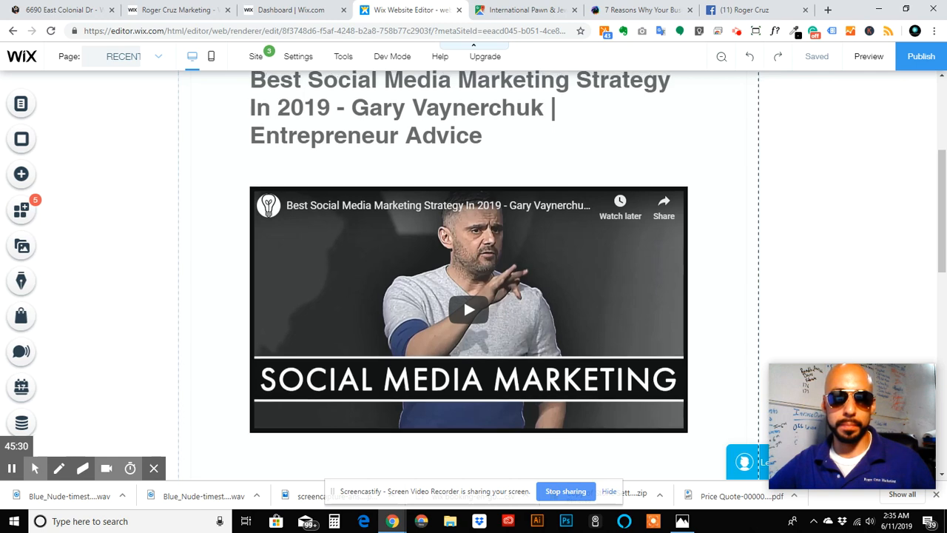
scroll(300, 234, up, 3)
click(297, 255)
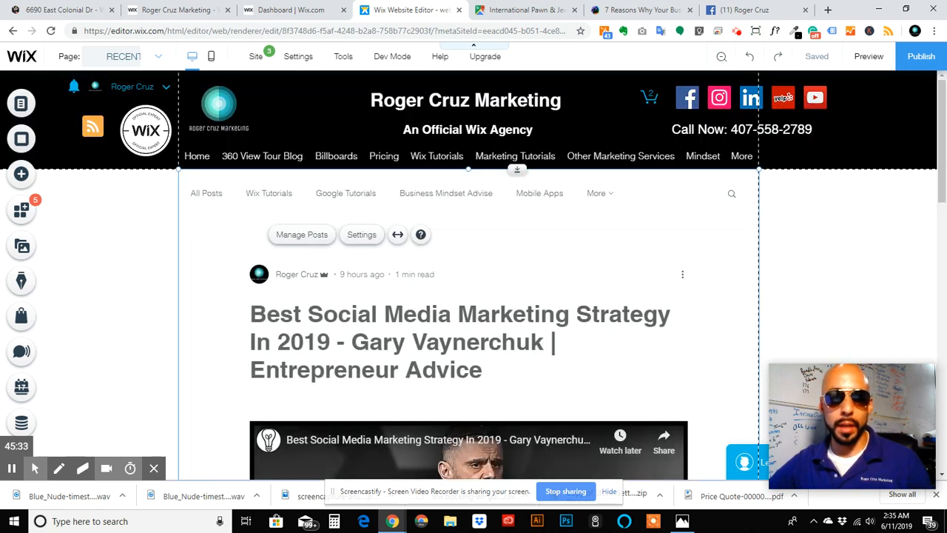
scroll(481, 207, down, 3)
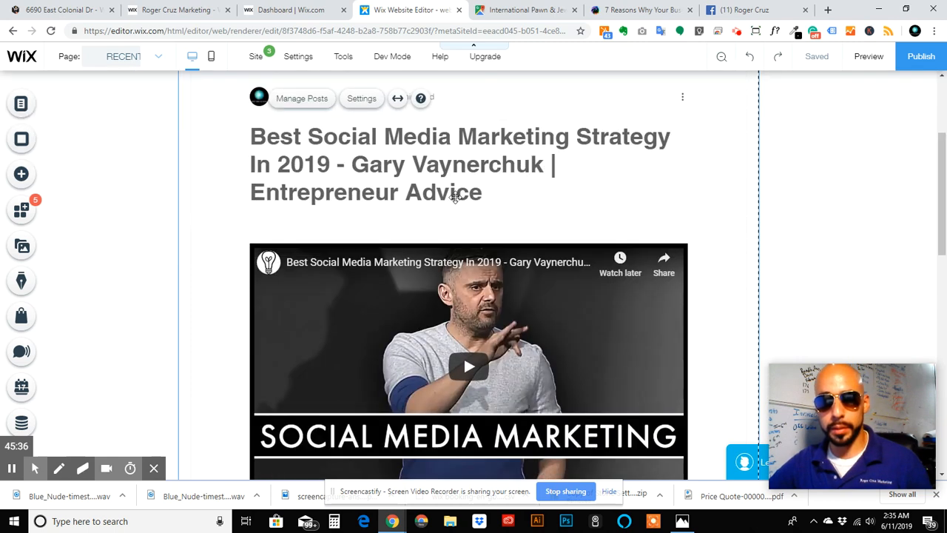
Open the post page's settings and look through the Display, Design and Support options.
double_click(444, 177)
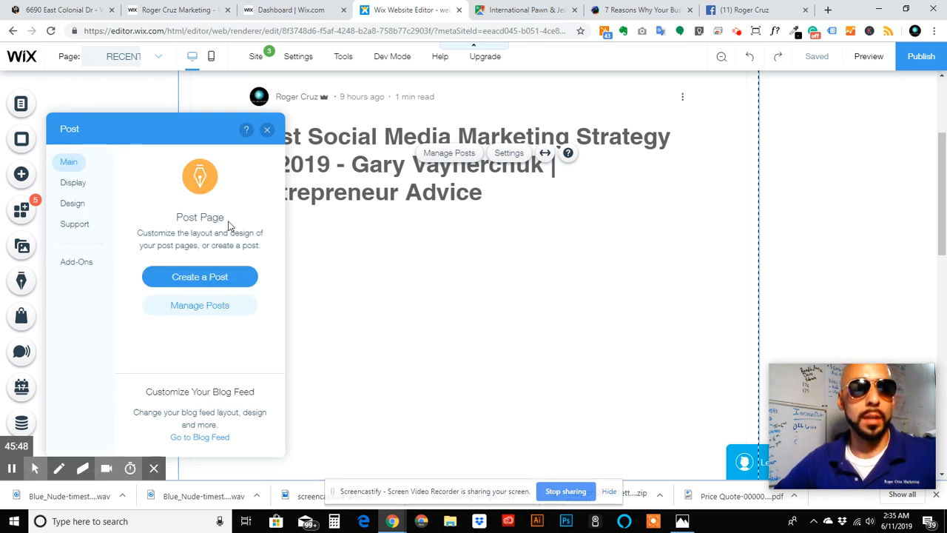
click(74, 183)
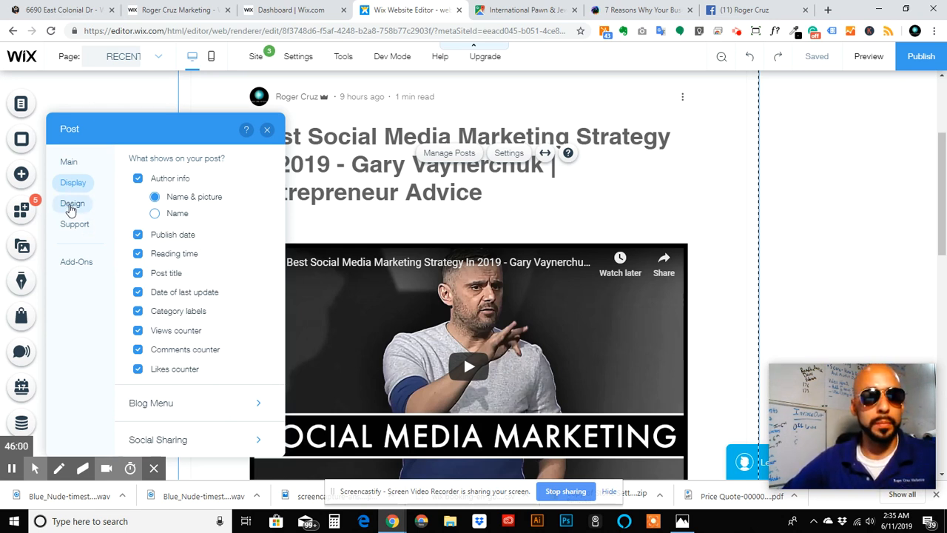
click(72, 205)
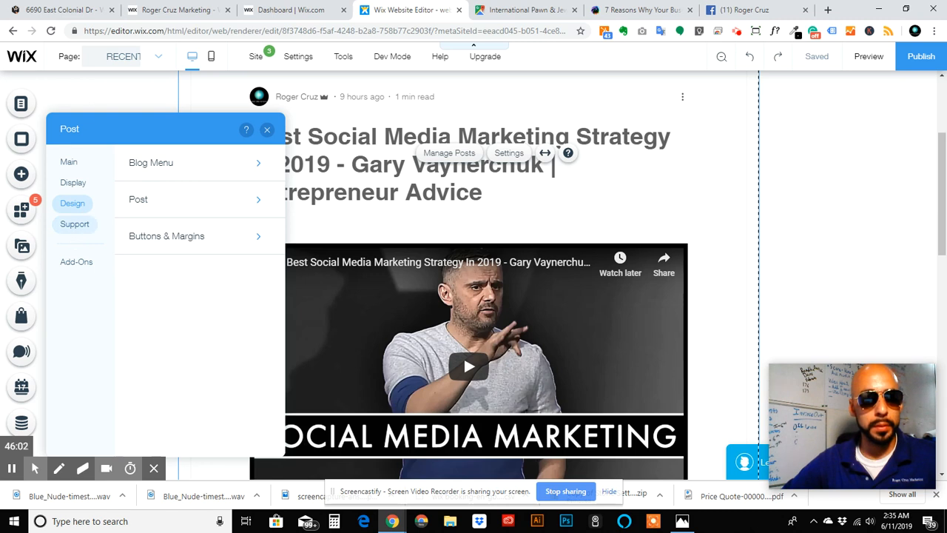
click(74, 224)
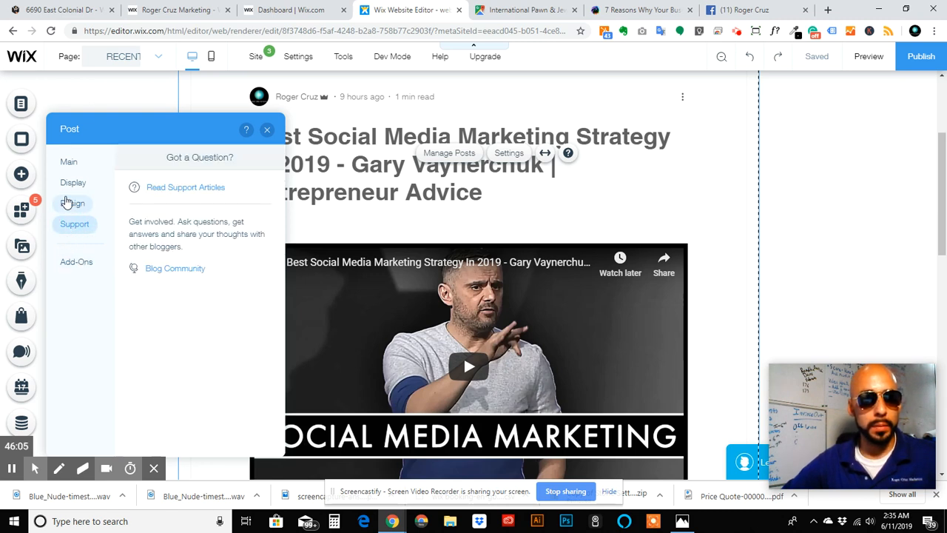
Set the post page's blog menu to show the Login/sign up button and hide the category labels, and close the settings.
click(68, 184)
scroll(147, 274, down, 1)
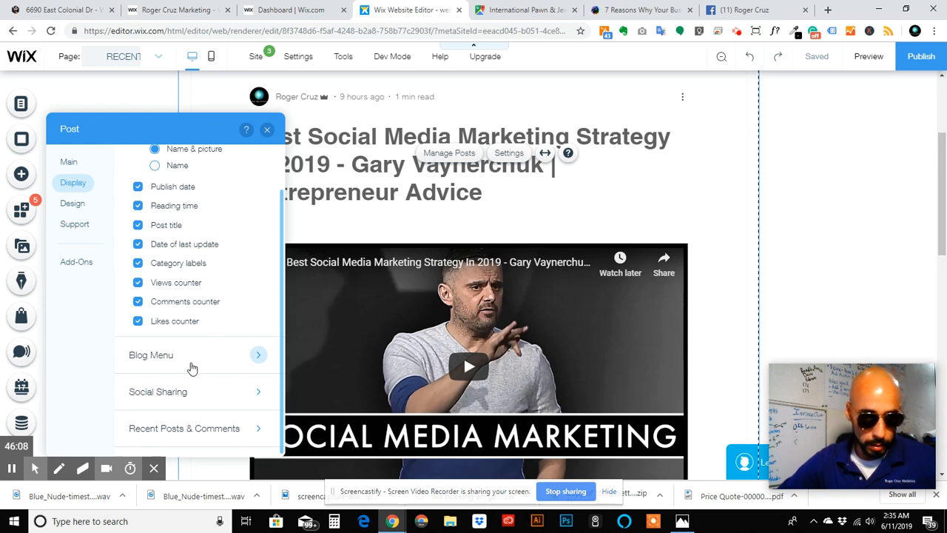
click(190, 361)
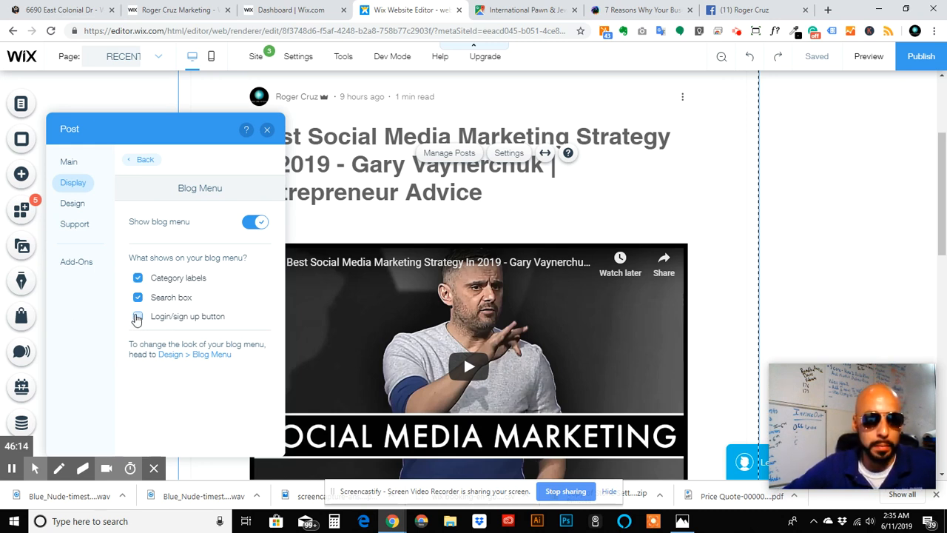
click(137, 317)
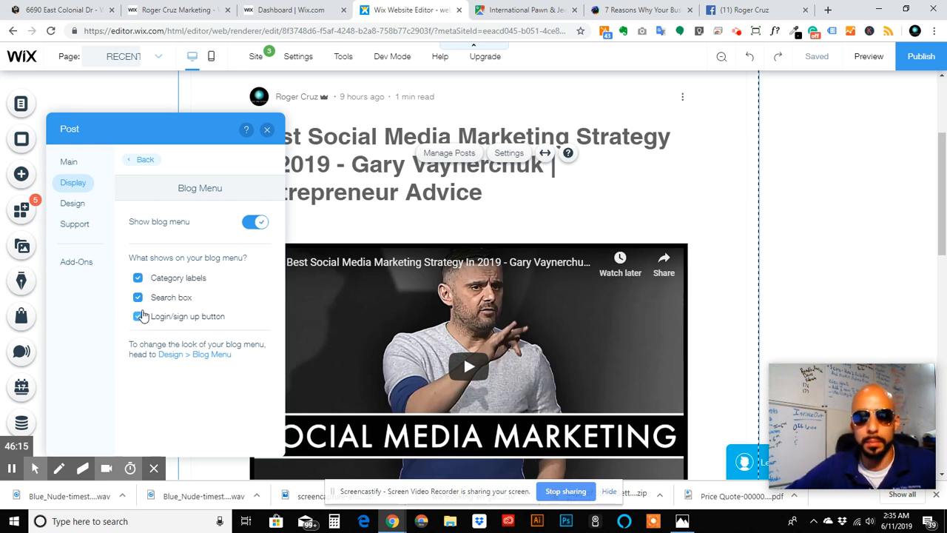
click(139, 299)
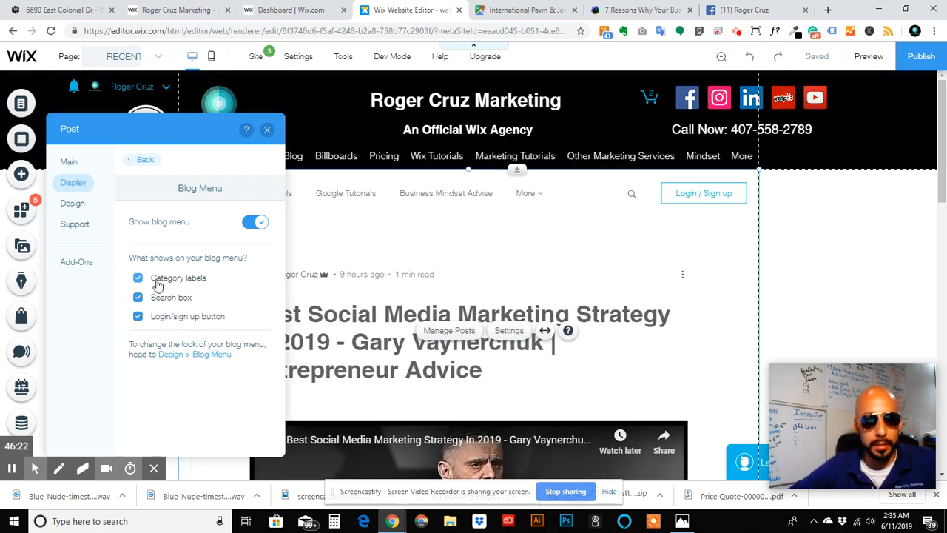
click(137, 278)
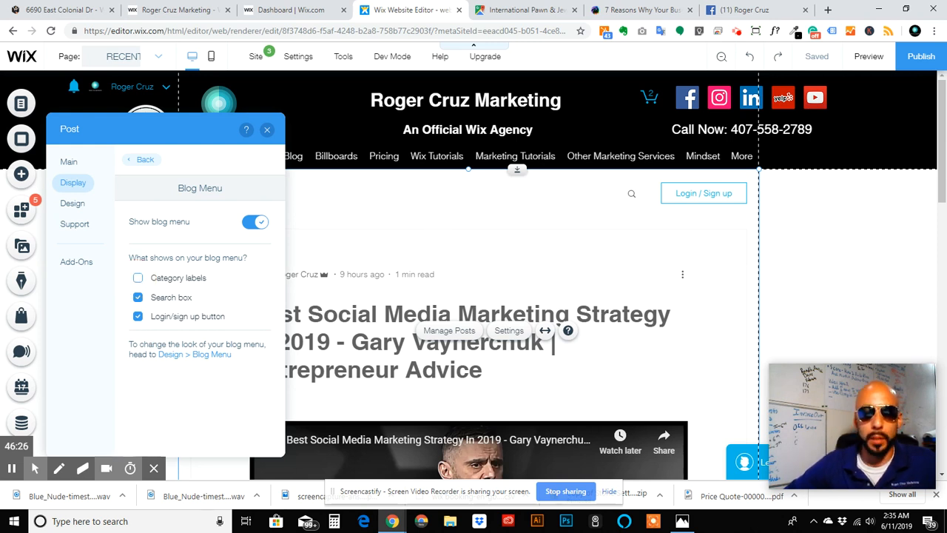
click(499, 240)
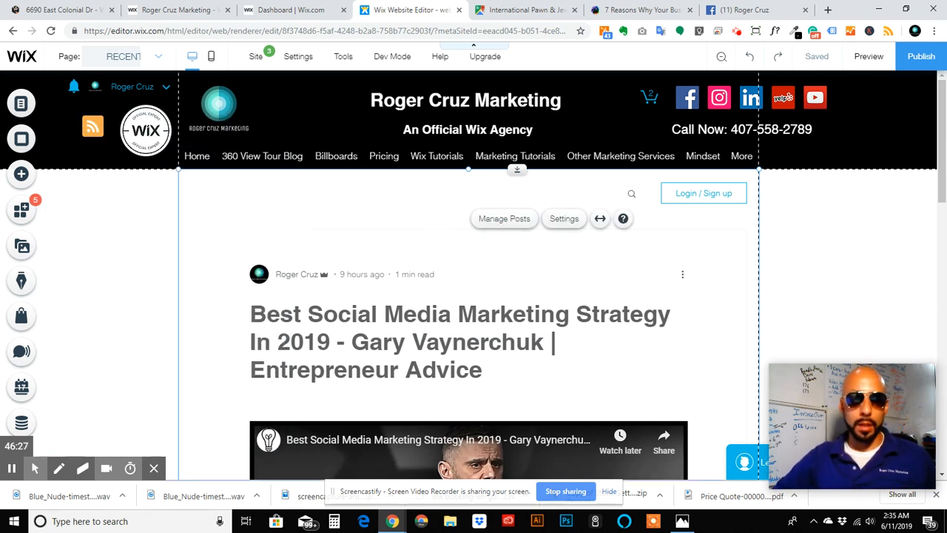
Check the post page down to its Recent Posts section, publish the site and dismiss the Congratulations dialog.
scroll(565, 234, down, 9)
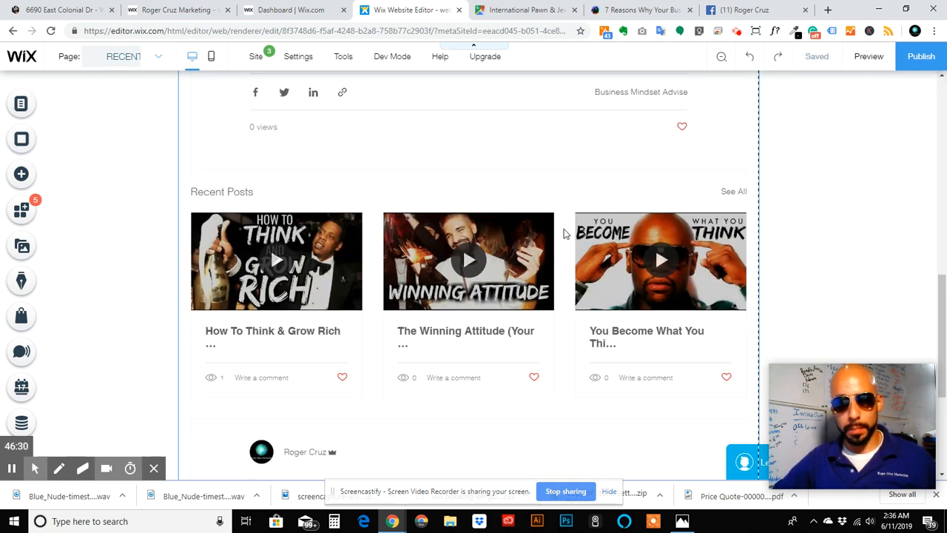
scroll(563, 234, up, 10)
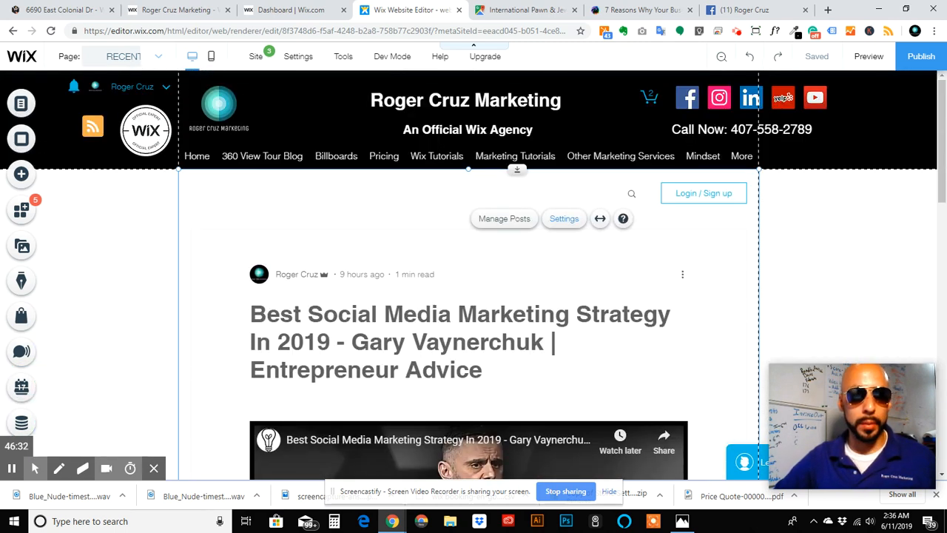
click(270, 195)
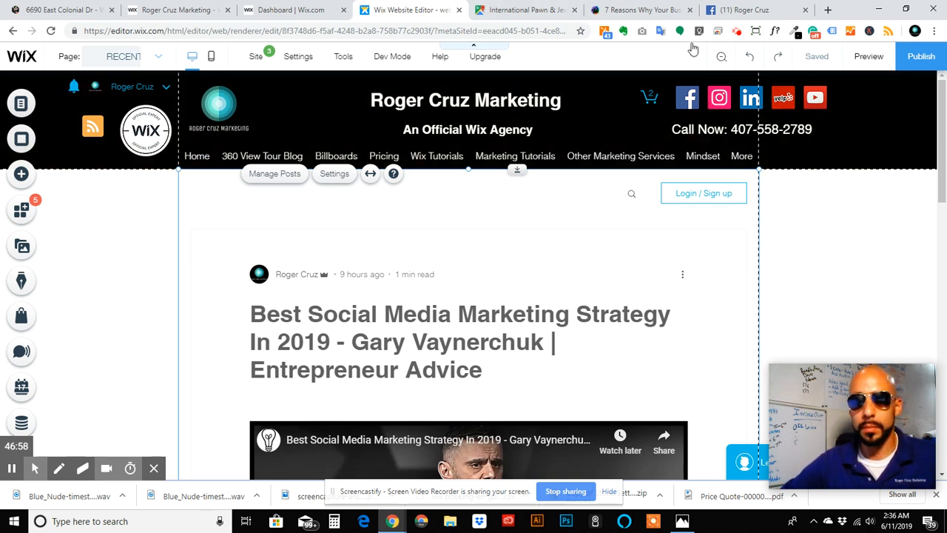
click(919, 56)
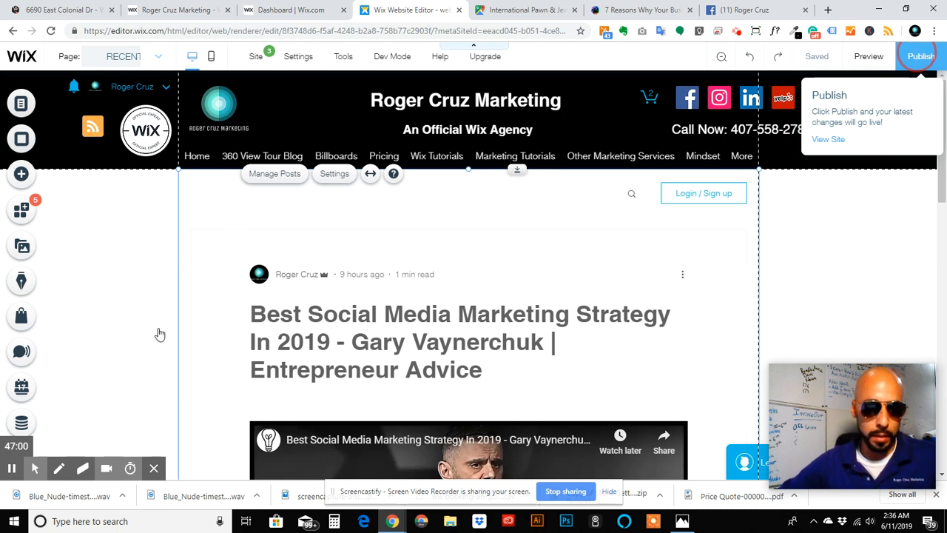
click(12, 467)
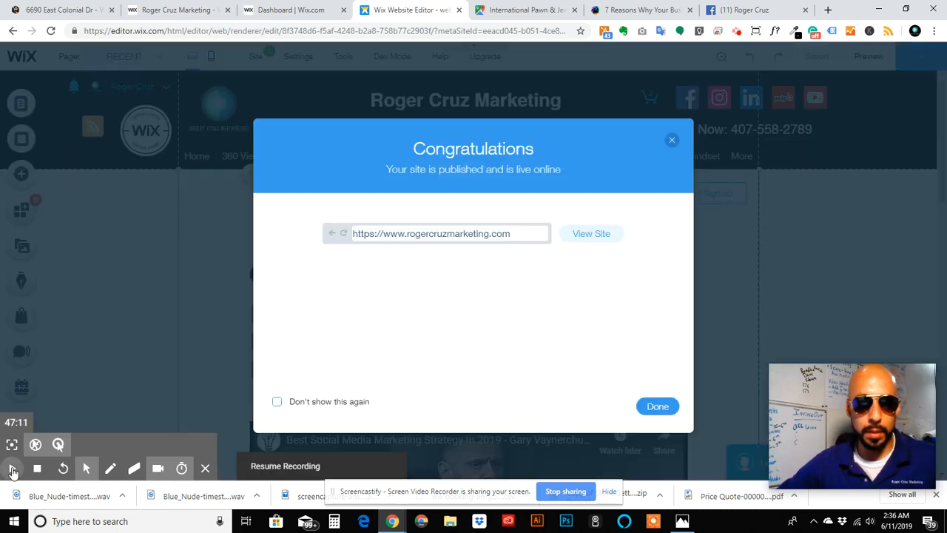
click(11, 468)
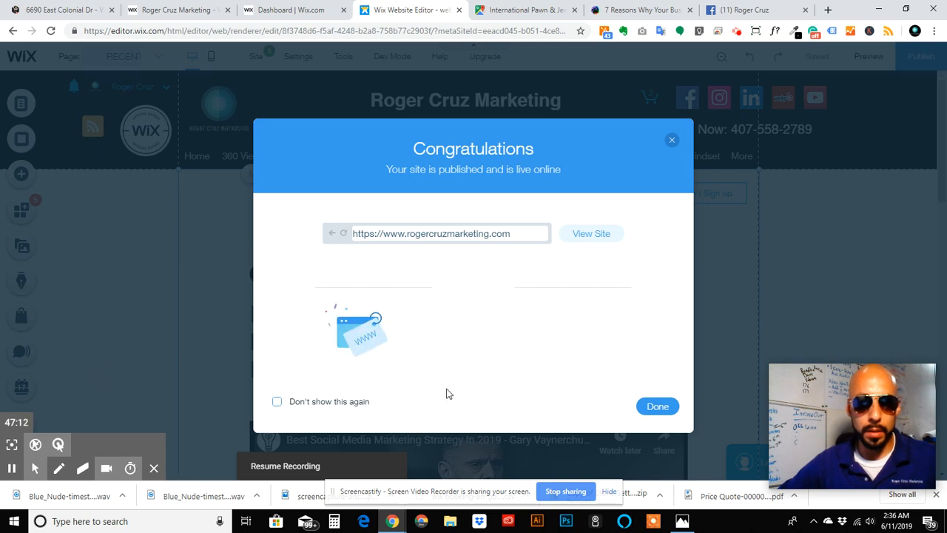
click(652, 406)
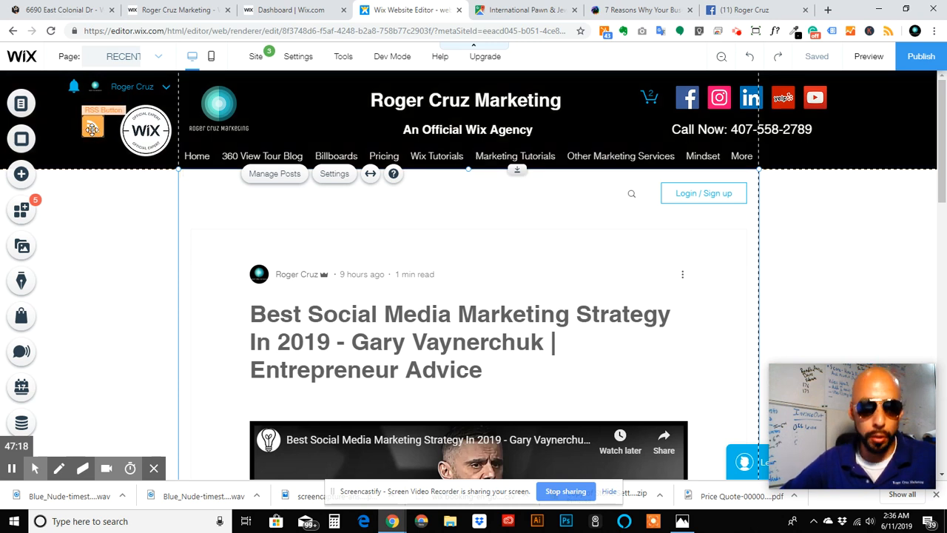
Browse the available blog elements through Recent Posts, RSS Button and Related Apps, close them and select the header's RSS button.
click(22, 283)
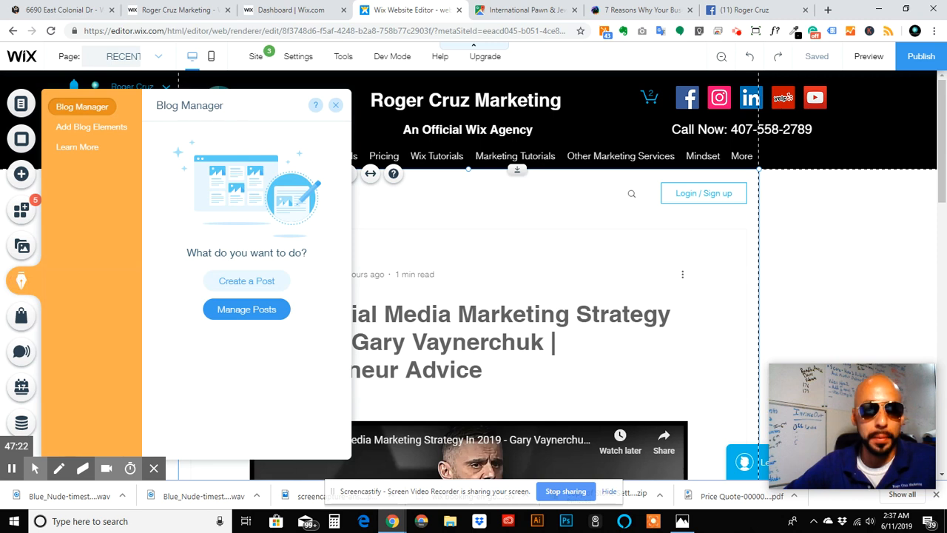
click(78, 127)
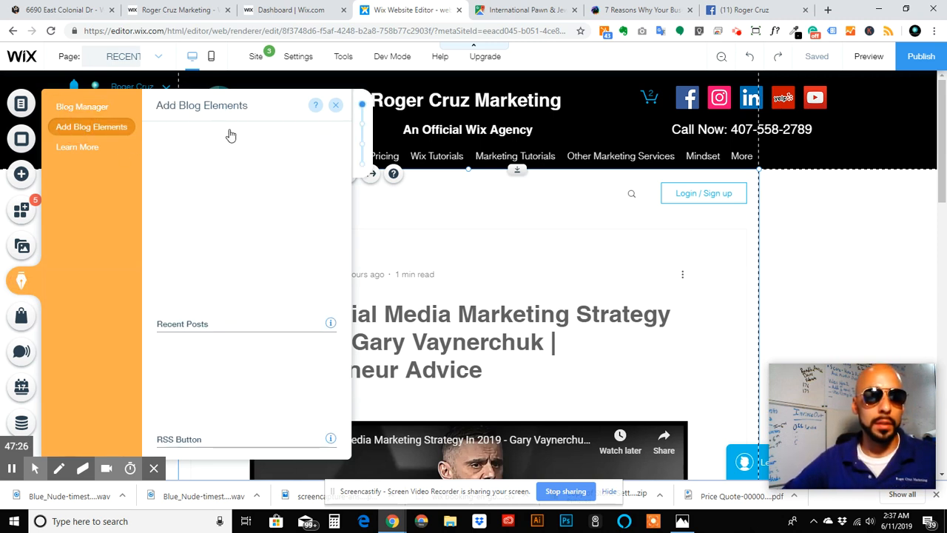
scroll(199, 214, down, 1)
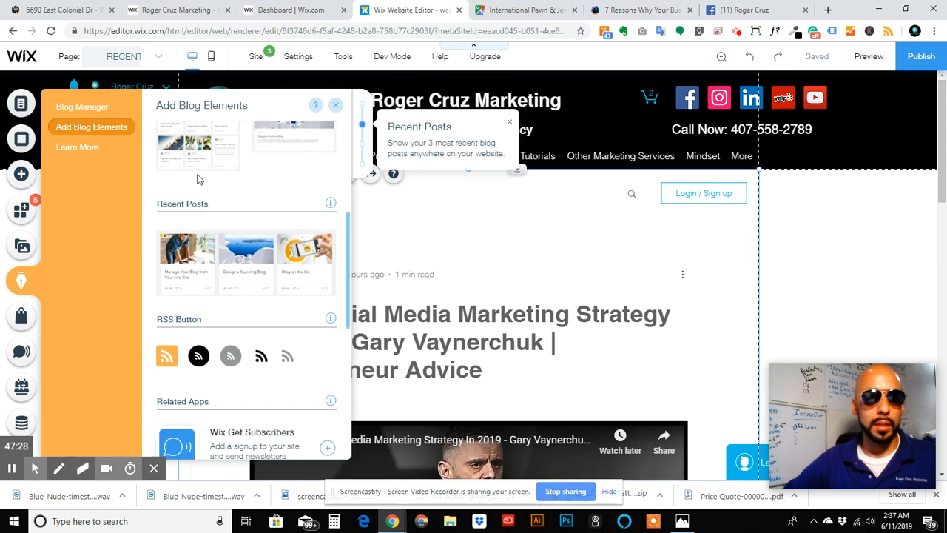
scroll(199, 180, down, 2)
scroll(182, 208, down, 2)
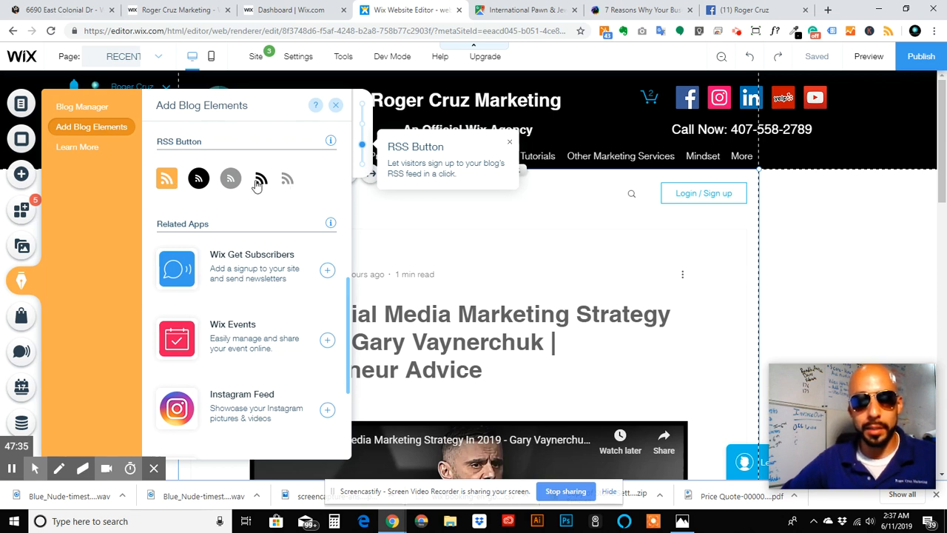
click(335, 105)
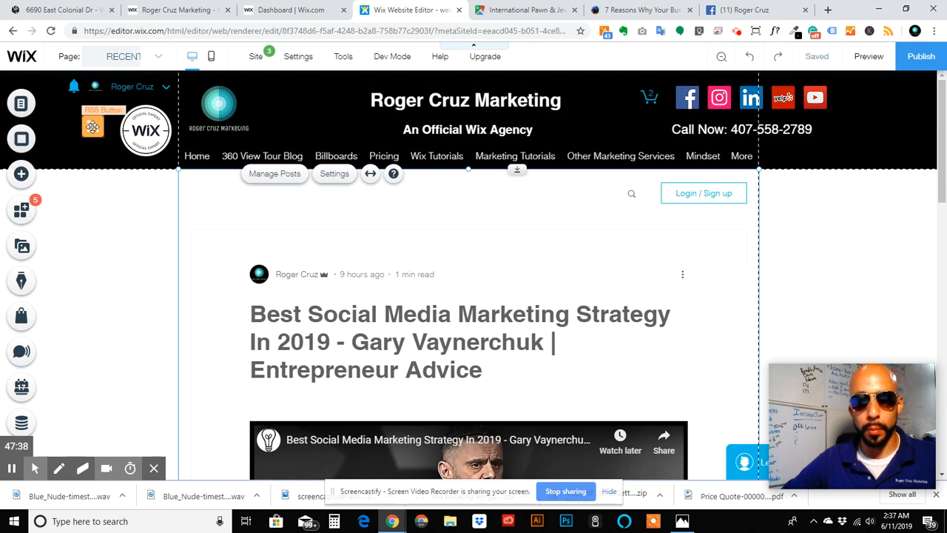
click(92, 125)
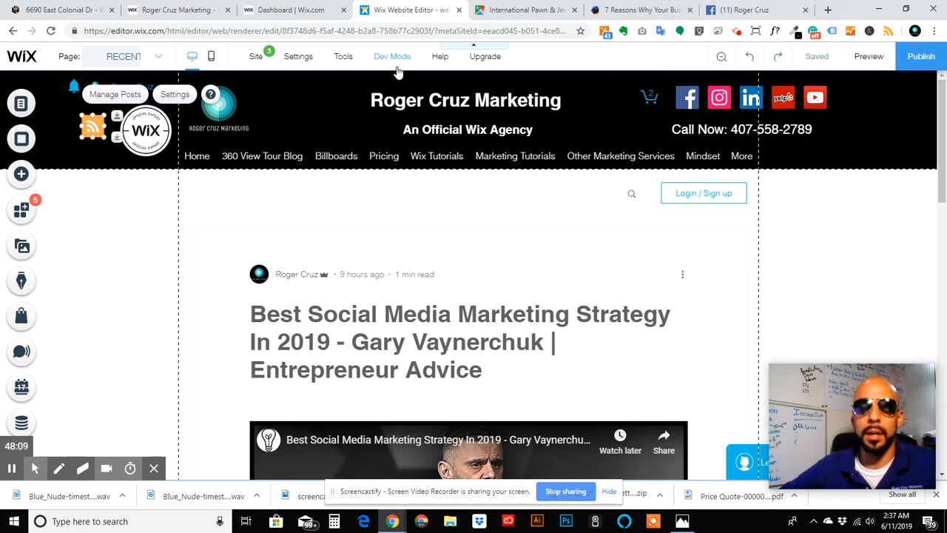
Open the blog's RSS feed from the header of the live 6690 East Colonial Dr post page and subscribe to it.
mouse_move(311, 59)
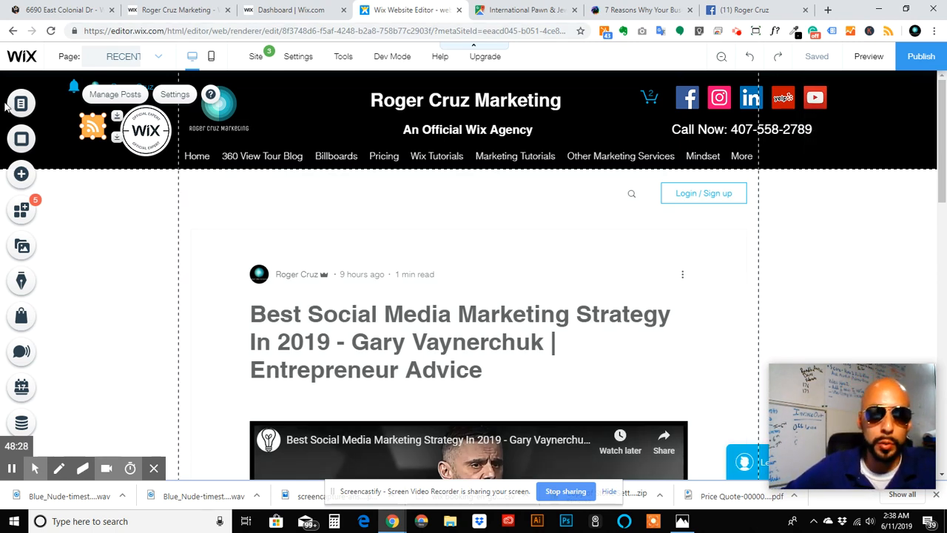
click(63, 11)
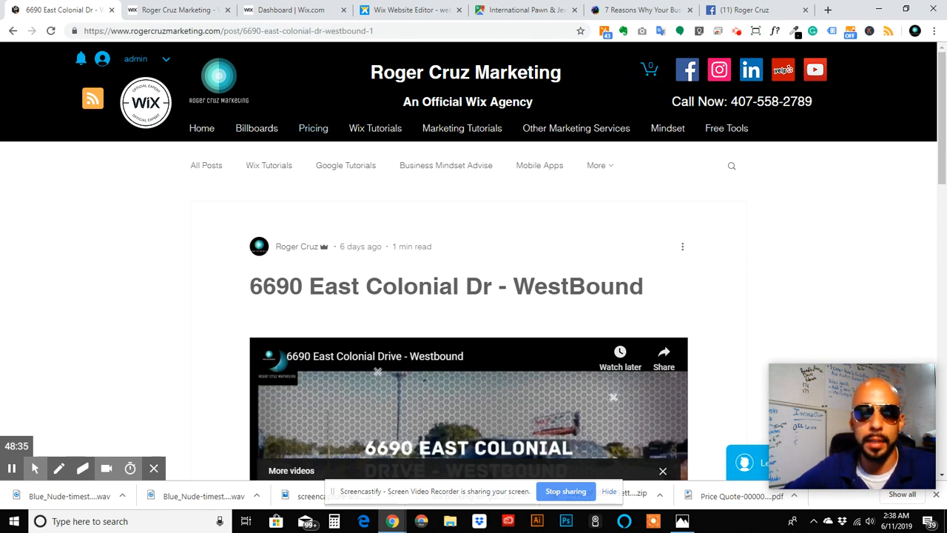
click(94, 100)
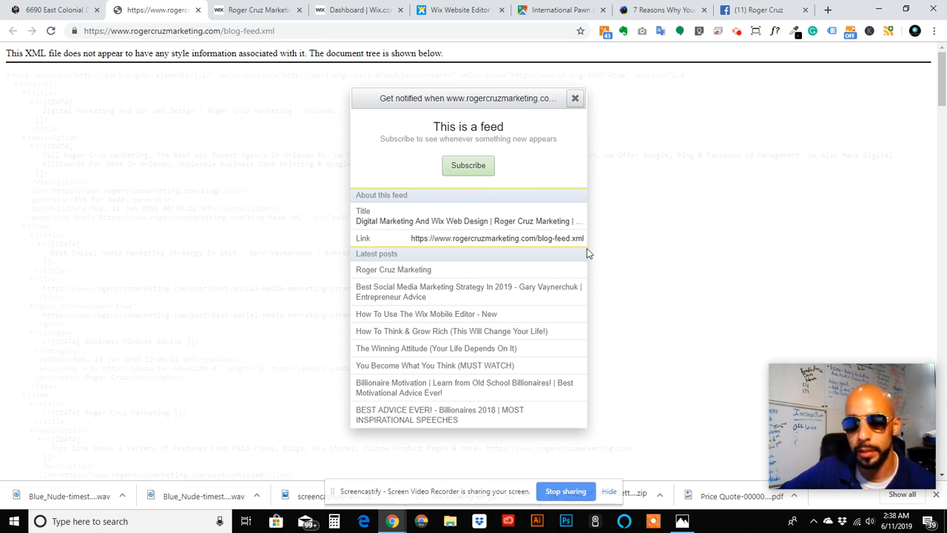
click(453, 167)
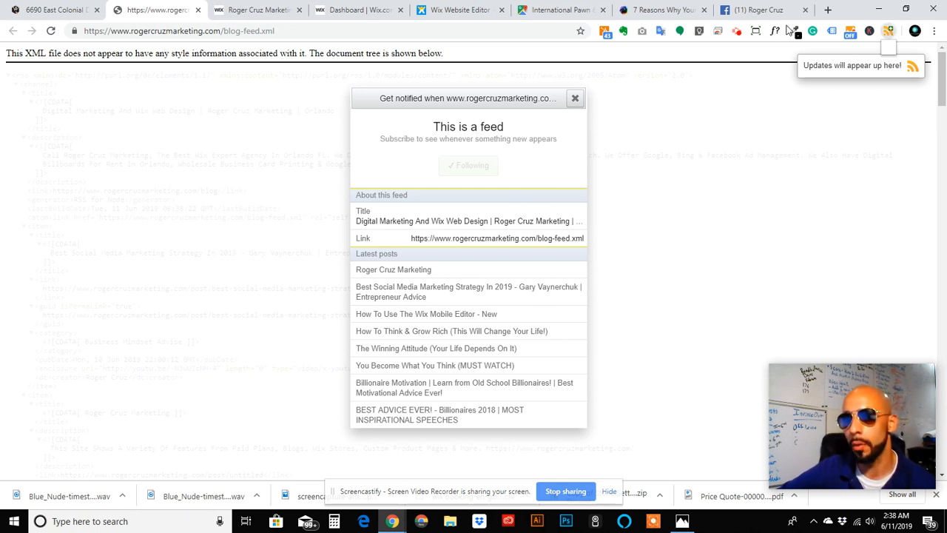
Switch to the Facebook page and open the subscribed Digital Marketing And Wix Web Design feed in the RSS Feed Reader extension.
click(889, 32)
click(751, 11)
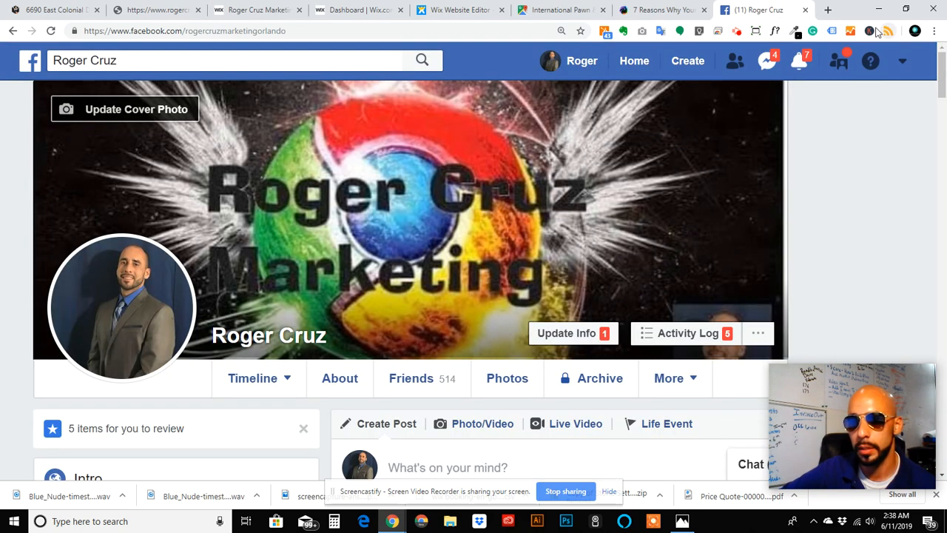
click(889, 32)
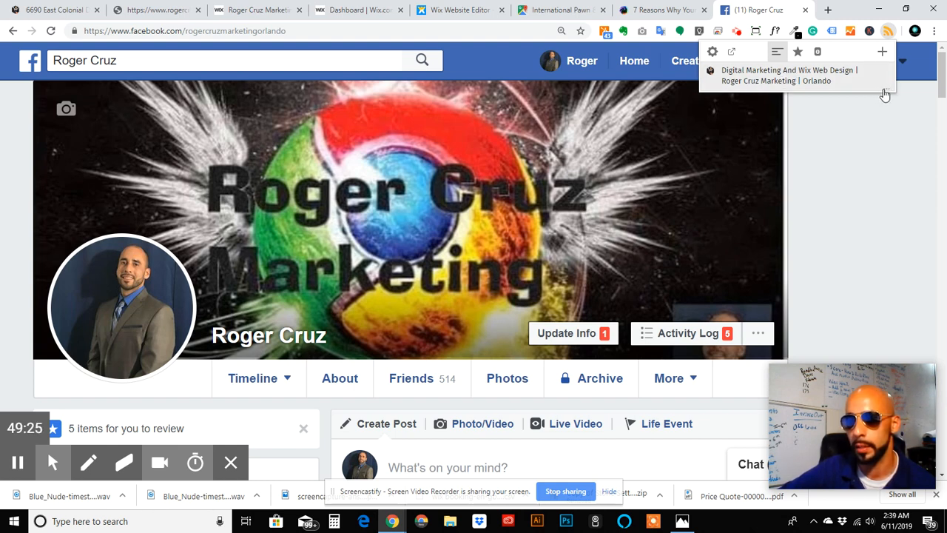
click(886, 90)
right_click(846, 84)
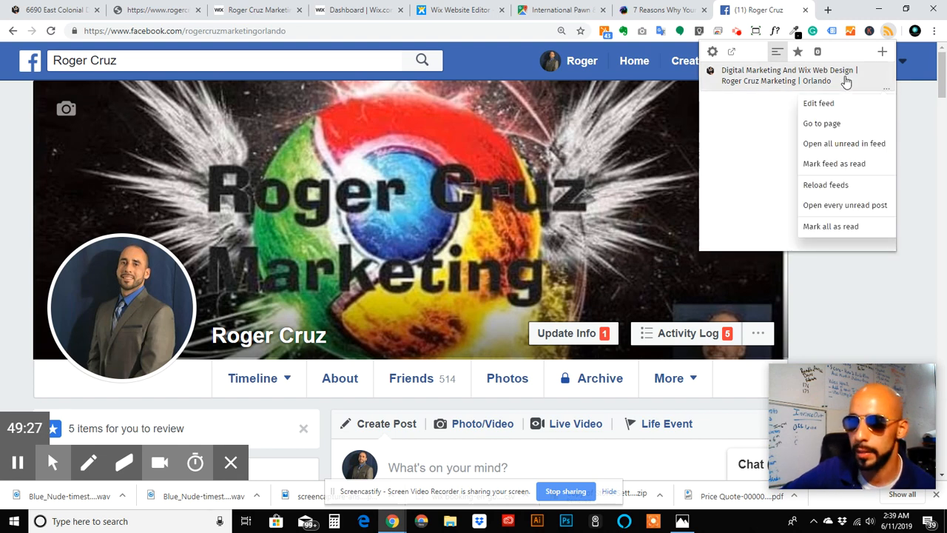
click(745, 77)
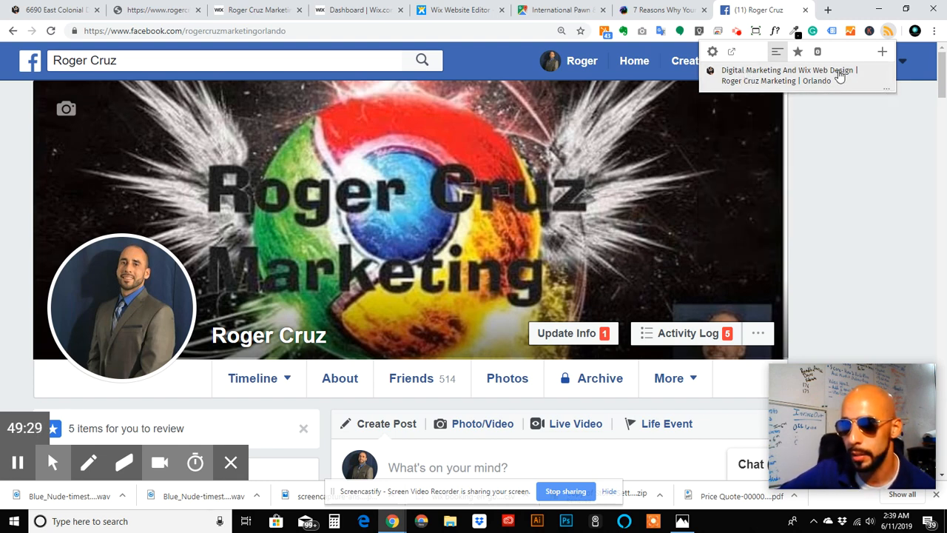
click(810, 78)
Look through the feed's posts, open the Best Social Media Marketing Strategy In 2019 post and close its tab.
scroll(786, 116, down, 5)
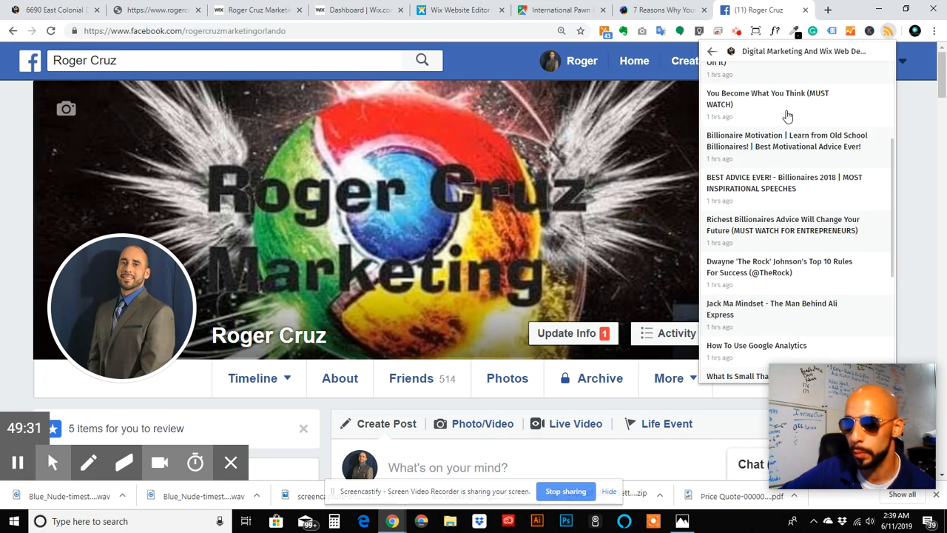
scroll(788, 192, up, 5)
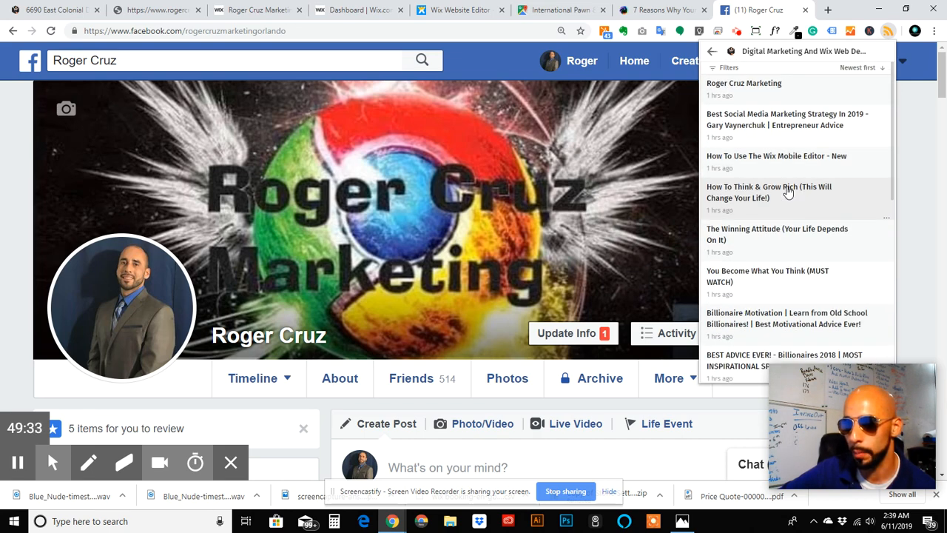
scroll(790, 192, down, 5)
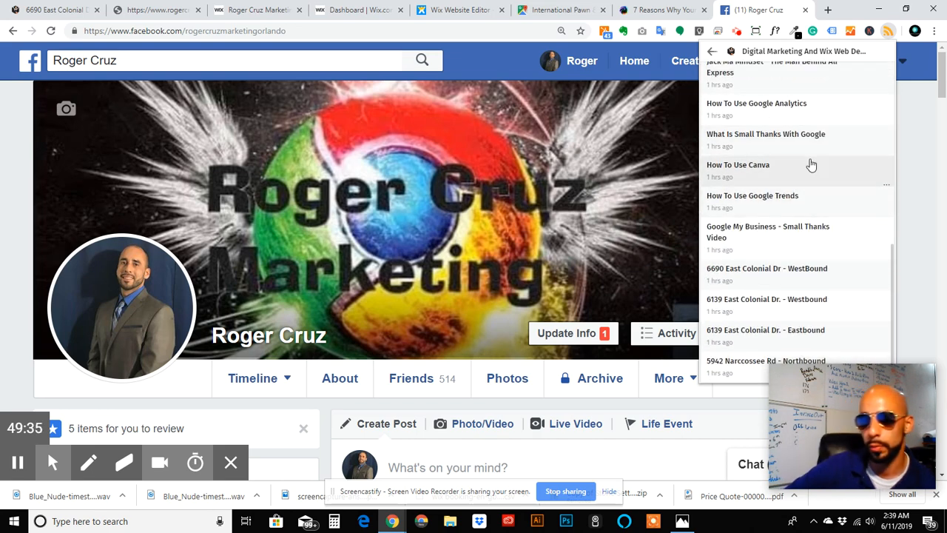
scroll(809, 163, up, 5)
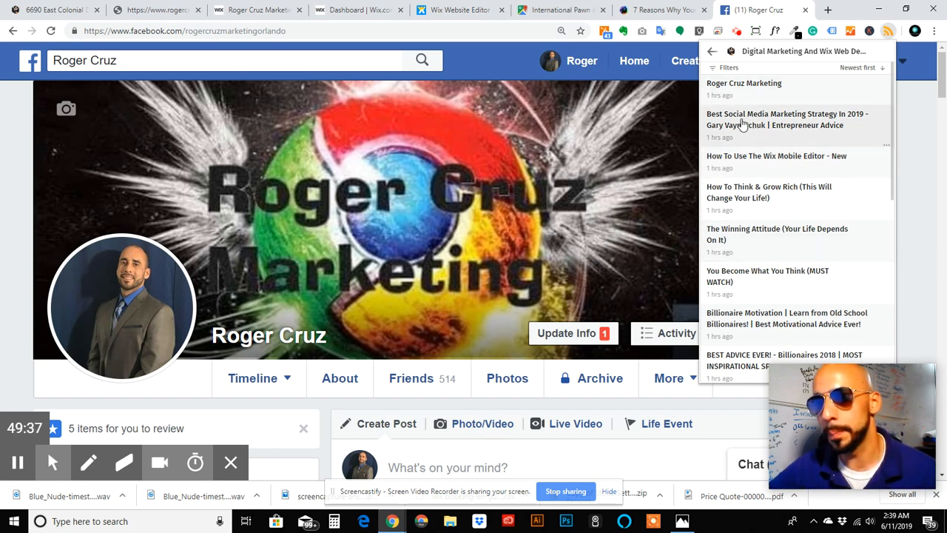
click(742, 125)
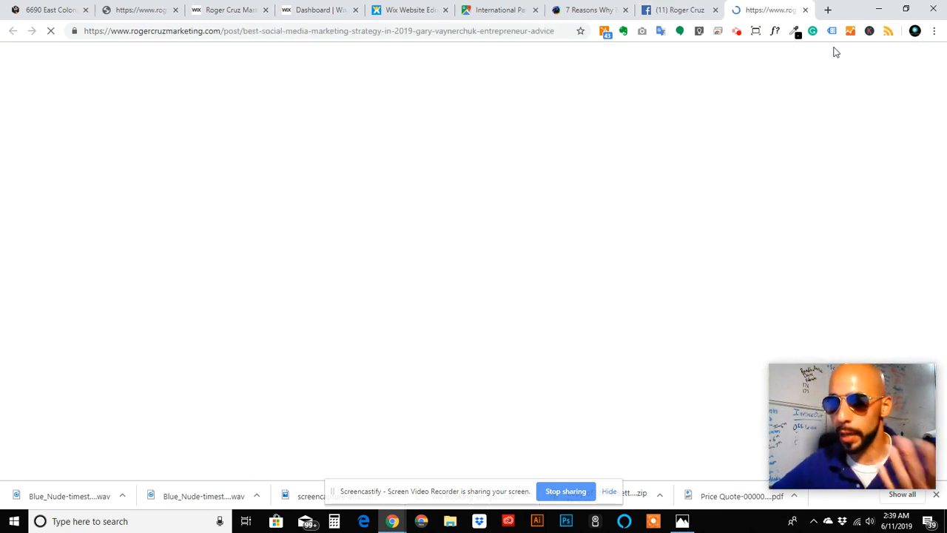
click(806, 10)
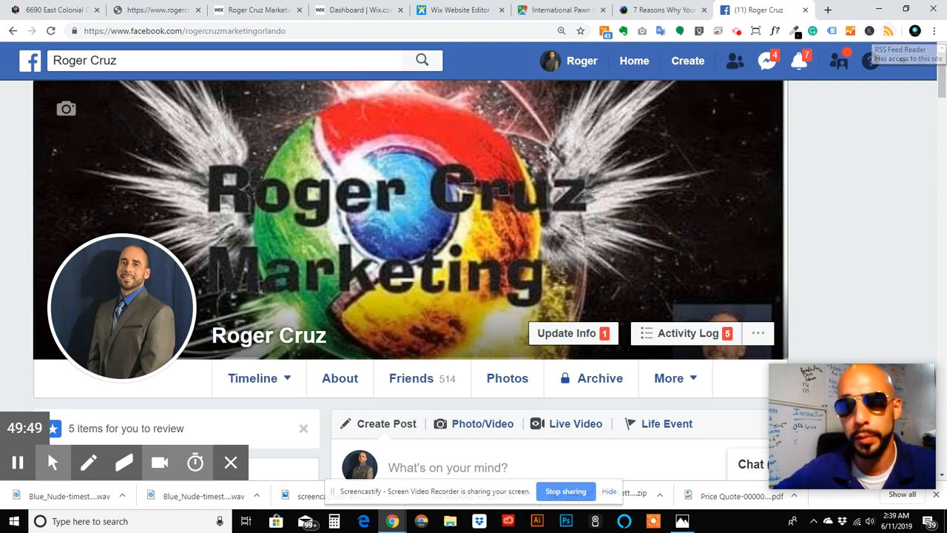
Close the blog feed tab, return to the Wix editor and delete the RSS button from the header.
click(60, 10)
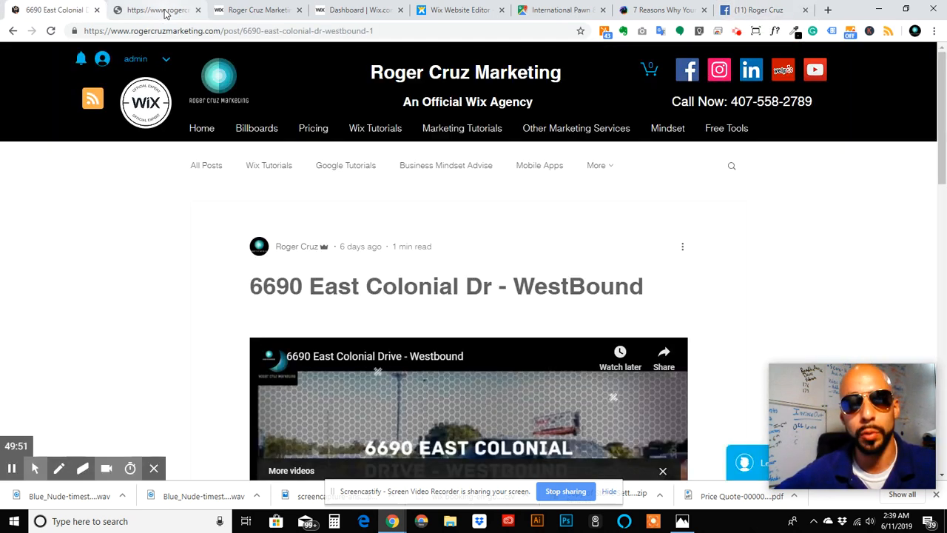
click(181, 9)
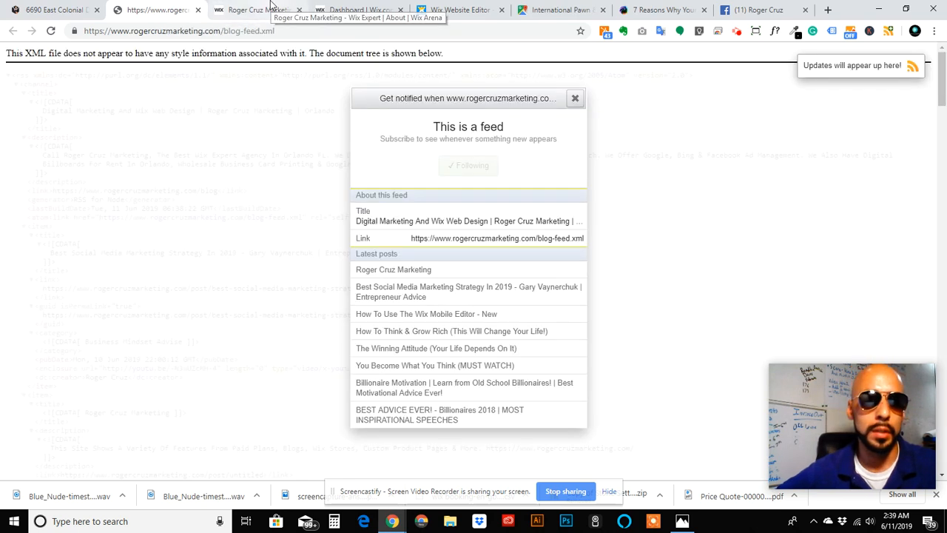
click(270, 7)
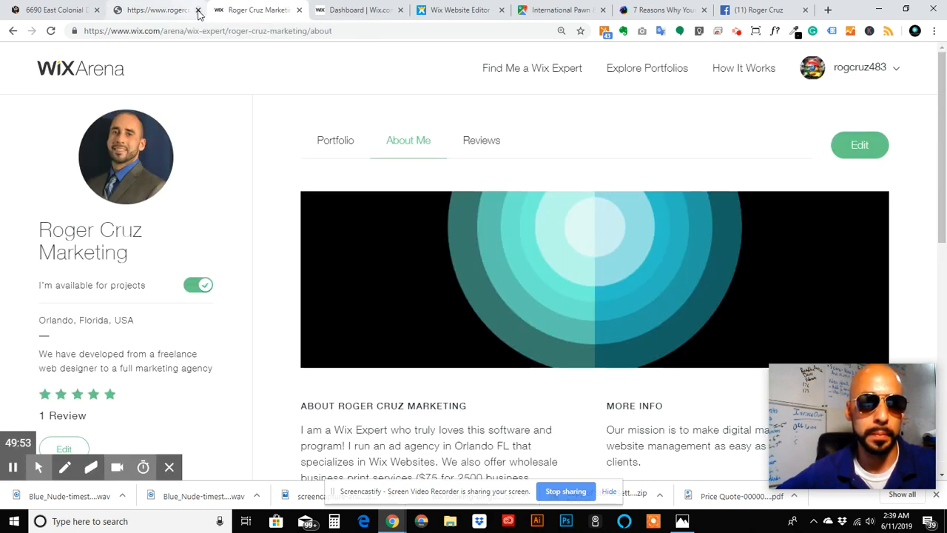
click(198, 10)
click(287, 7)
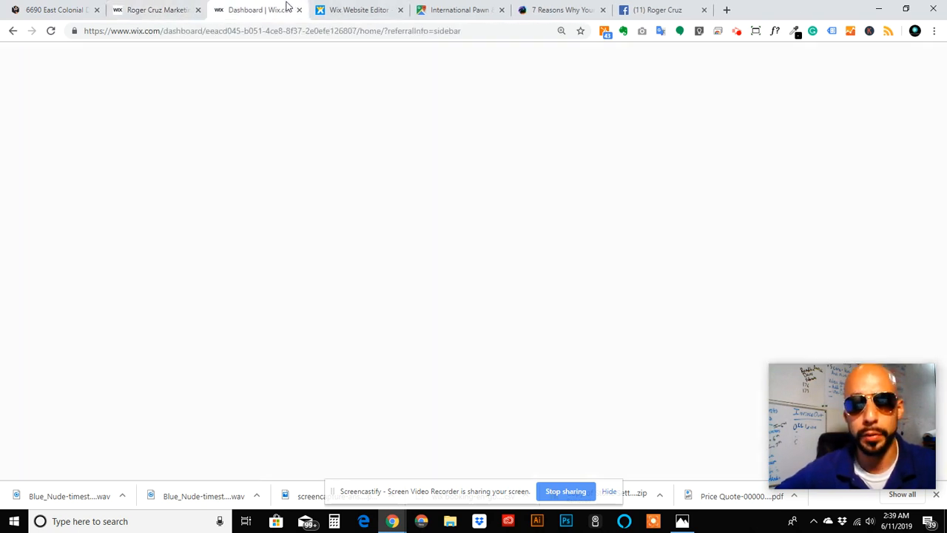
click(346, 10)
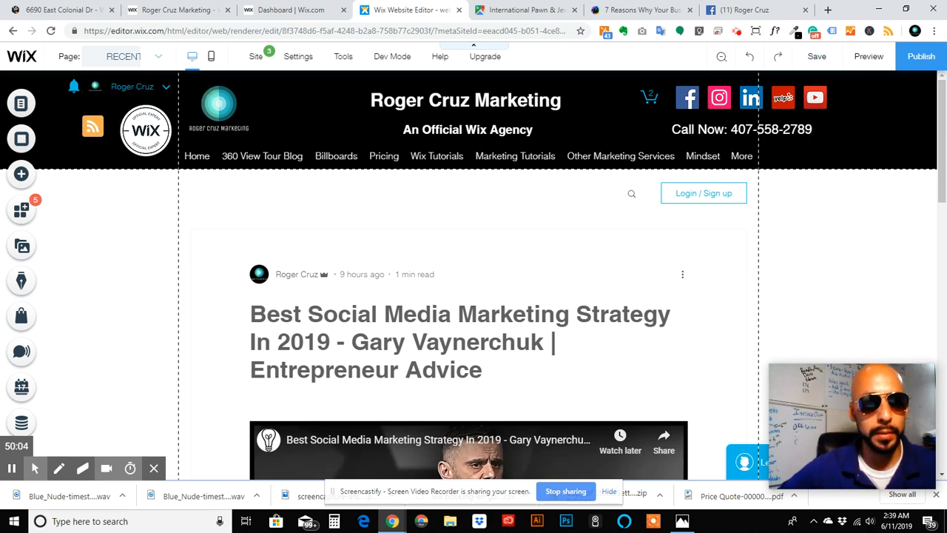
key(Delete)
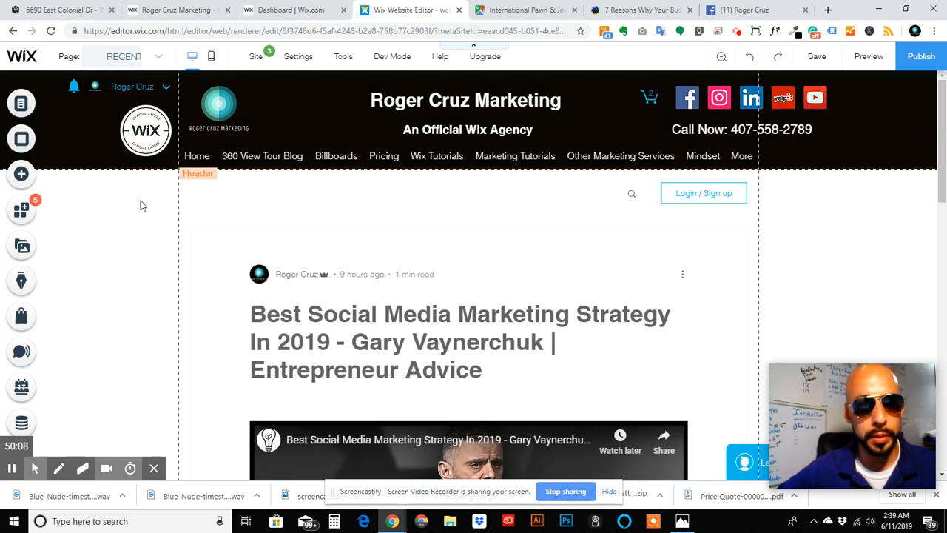
Open the post manager for the blog on the Blogs page and look through the published posts.
click(20, 105)
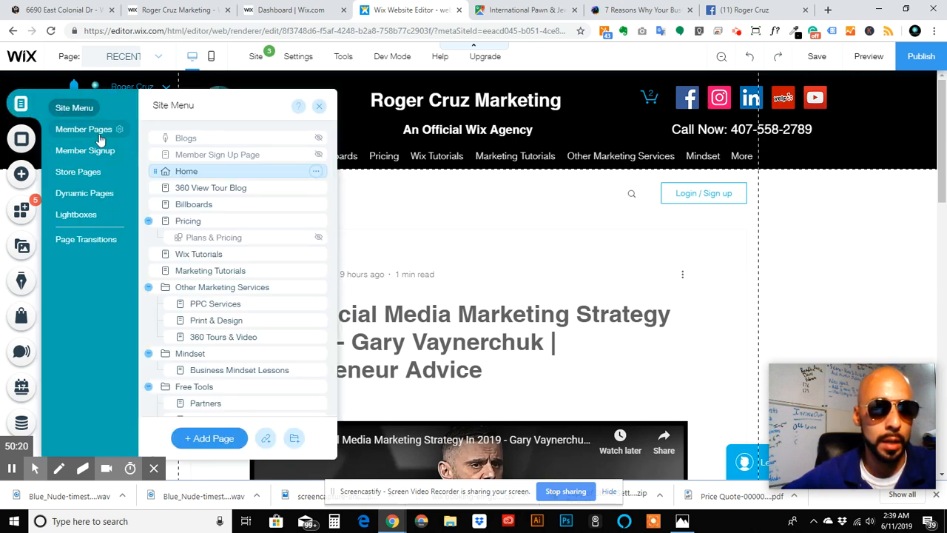
click(225, 140)
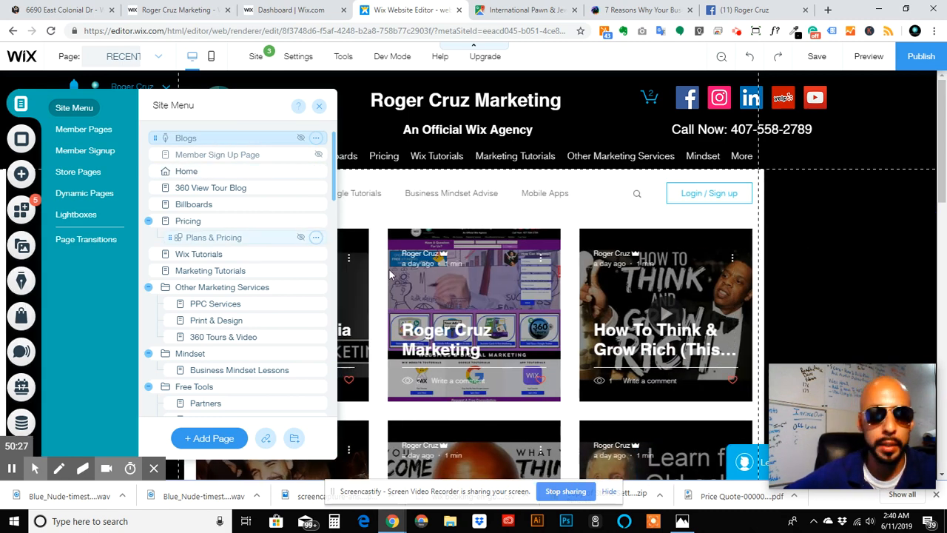
click(421, 256)
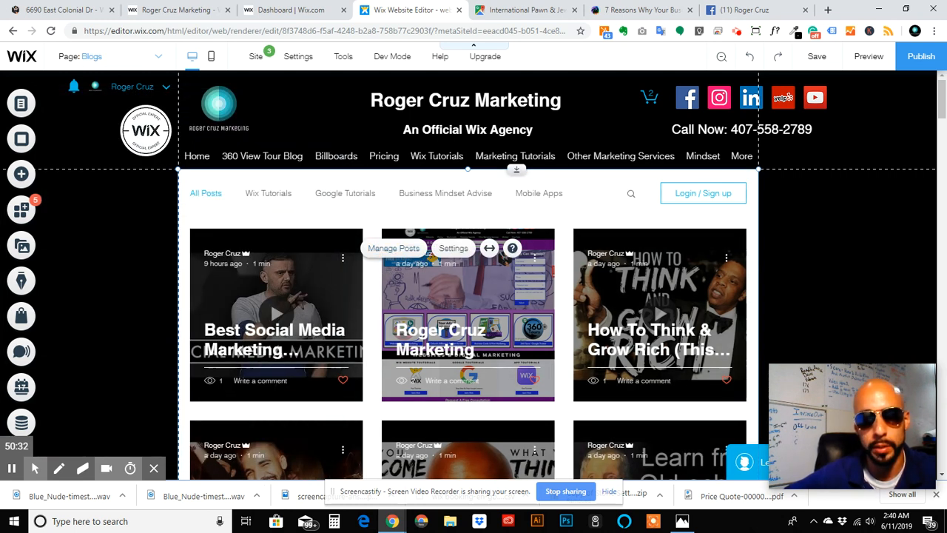
click(395, 248)
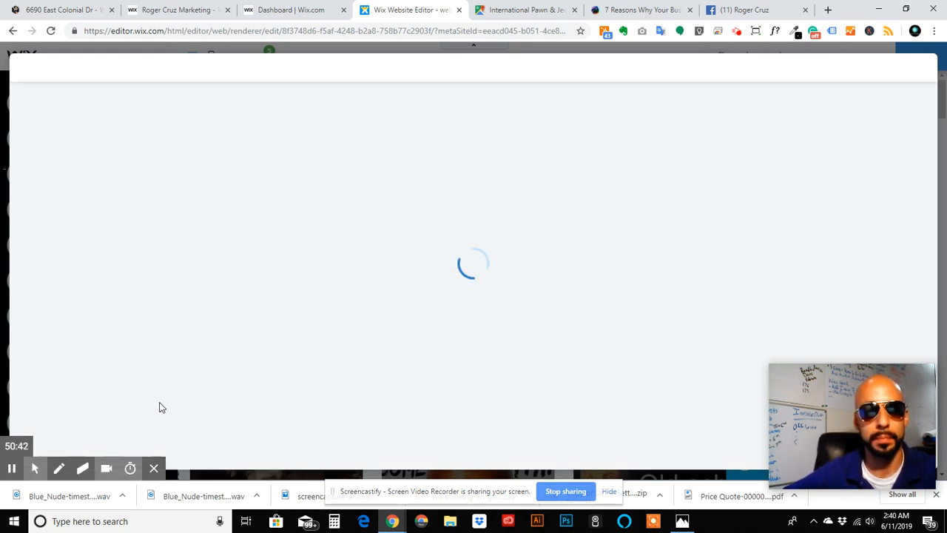
click(12, 471)
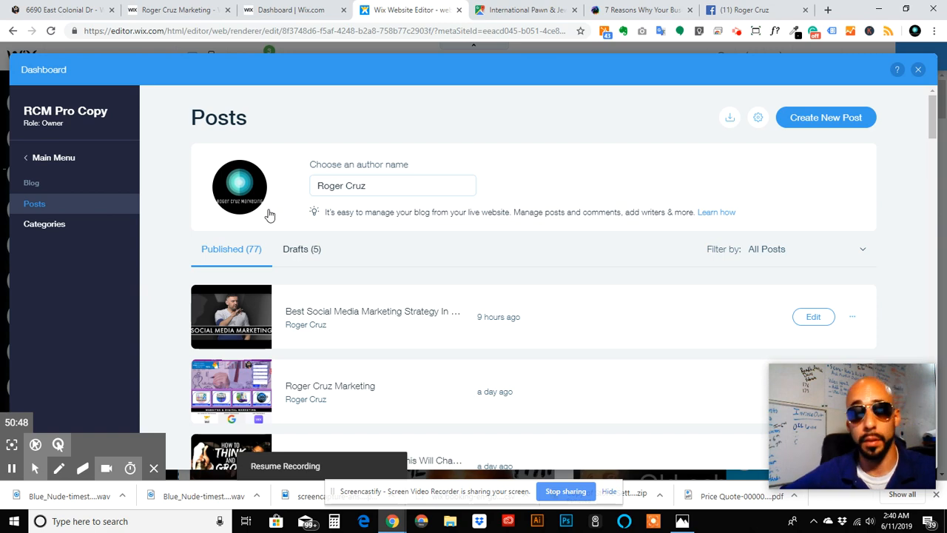
scroll(266, 214, down, 5)
scroll(533, 278, down, 2)
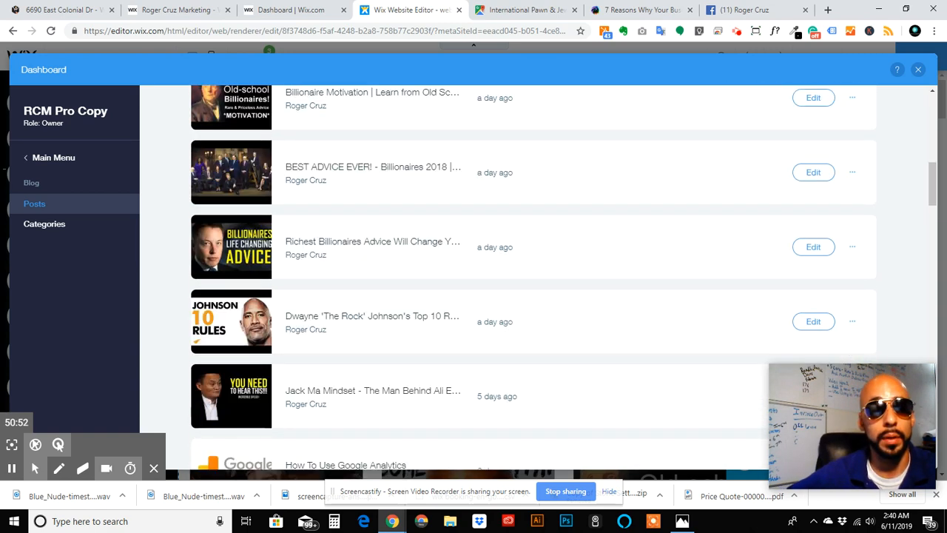
scroll(533, 278, up, 5)
scroll(267, 208, up, 4)
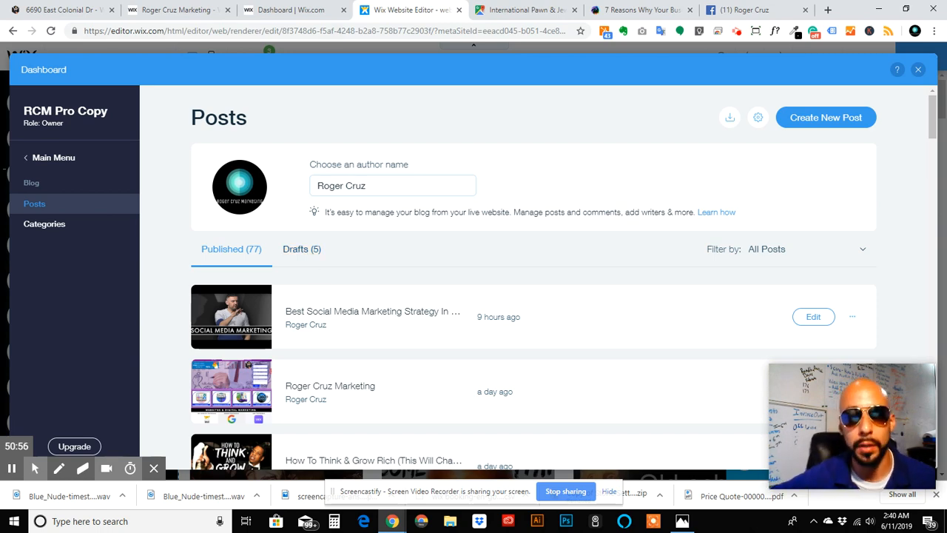
View the WordPress post import as far as the blog link field and close it without importing.
click(729, 120)
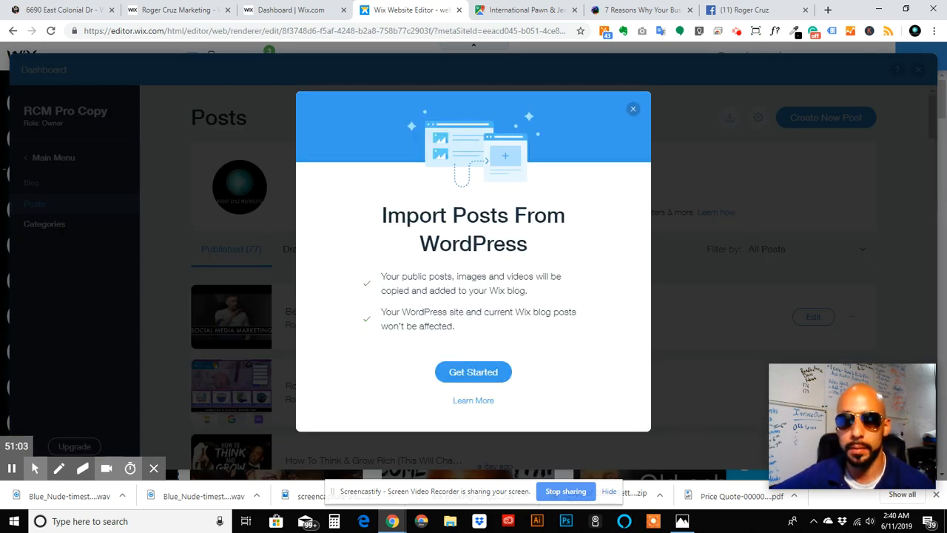
click(470, 374)
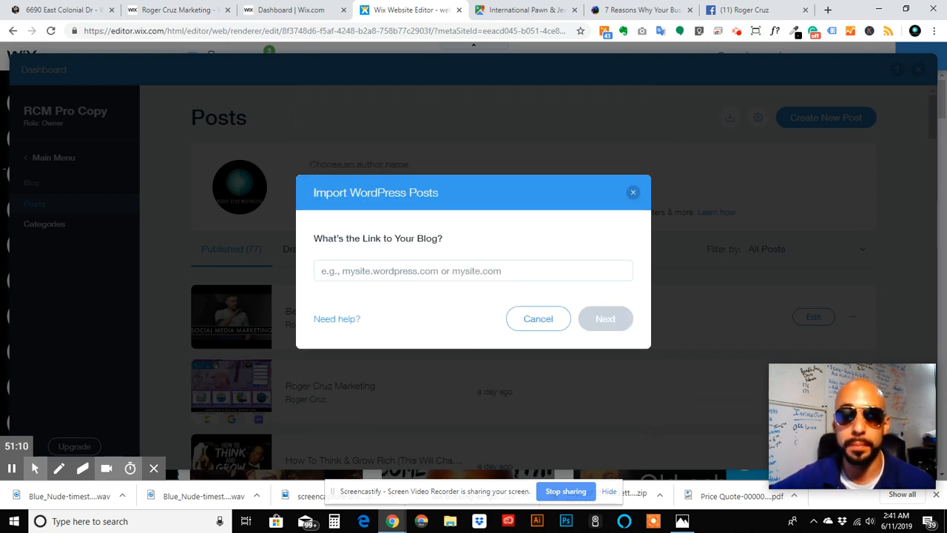
click(405, 270)
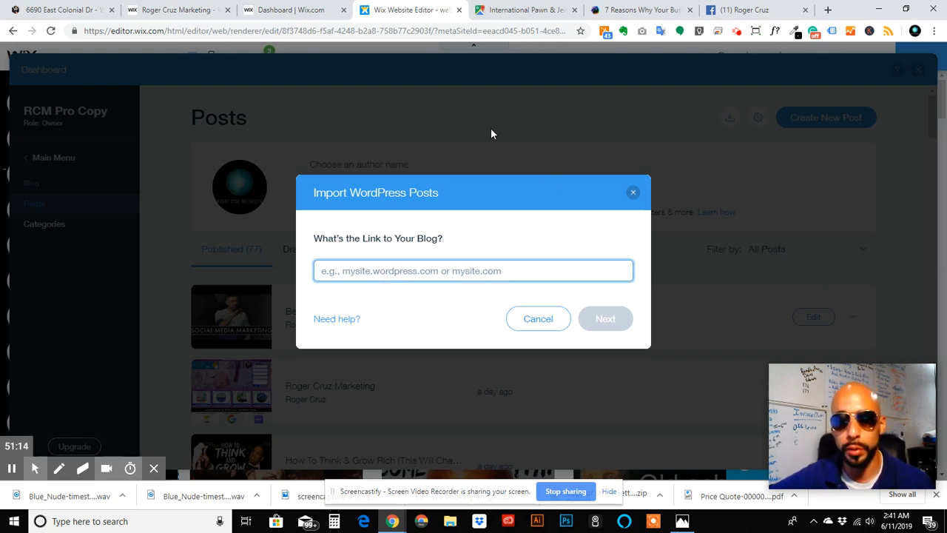
click(634, 193)
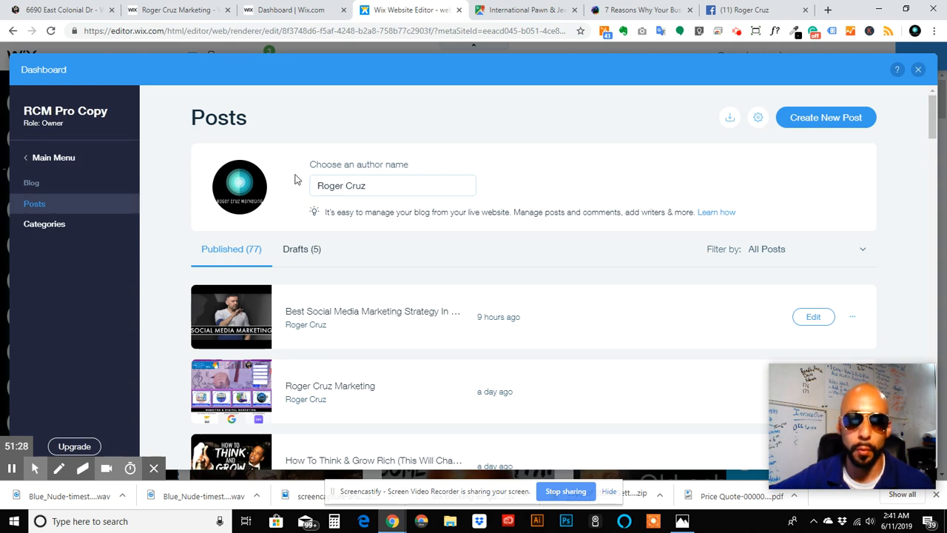
Open the blog's categories and look through the whole list.
click(48, 224)
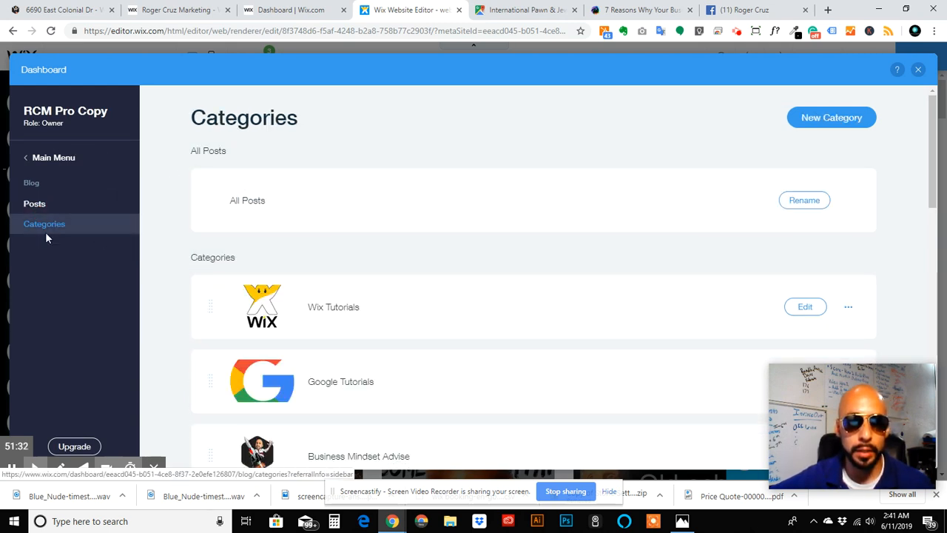
scroll(328, 228, down, 3)
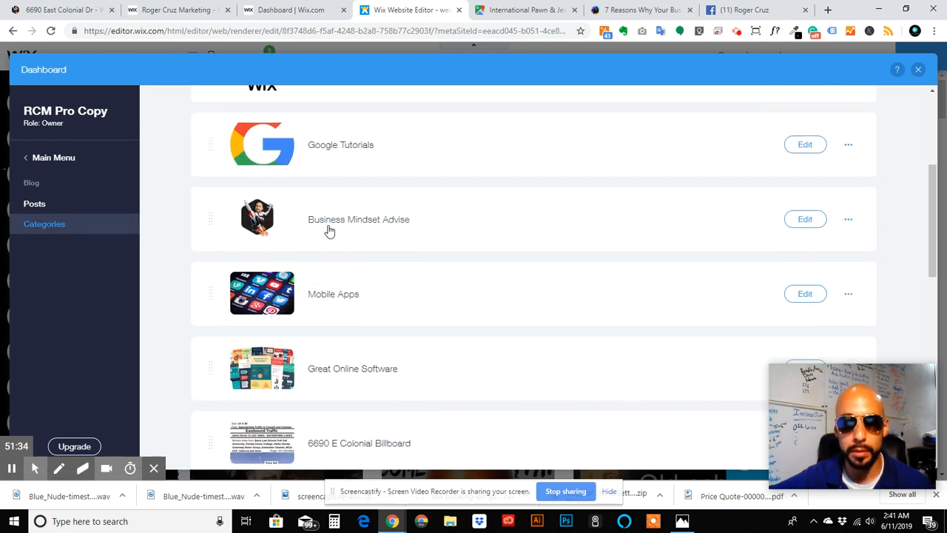
scroll(330, 231, down, 5)
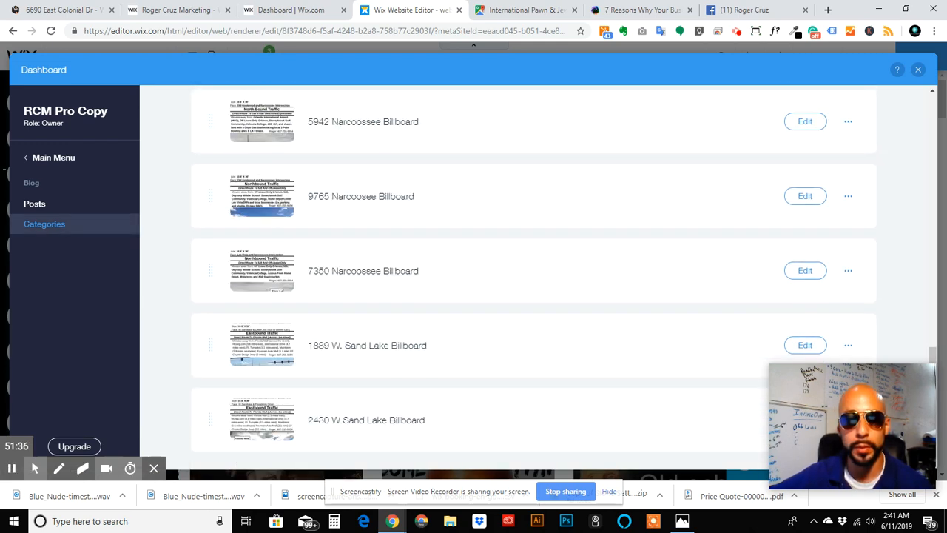
scroll(338, 182, up, 5)
scroll(442, 212, up, 4)
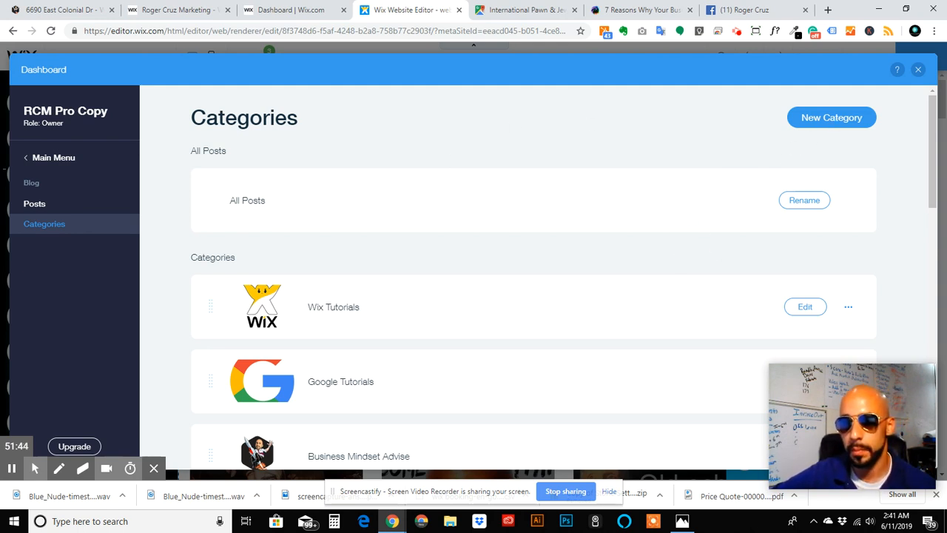
Open the Wix Tutorials category for editing and look over its label, URL, title, description and image.
click(778, 309)
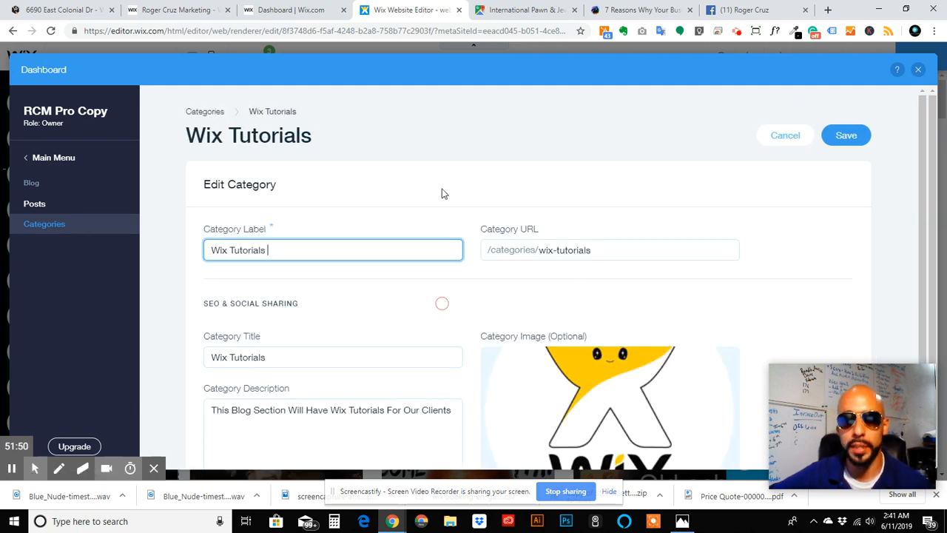
scroll(436, 227, down, 1)
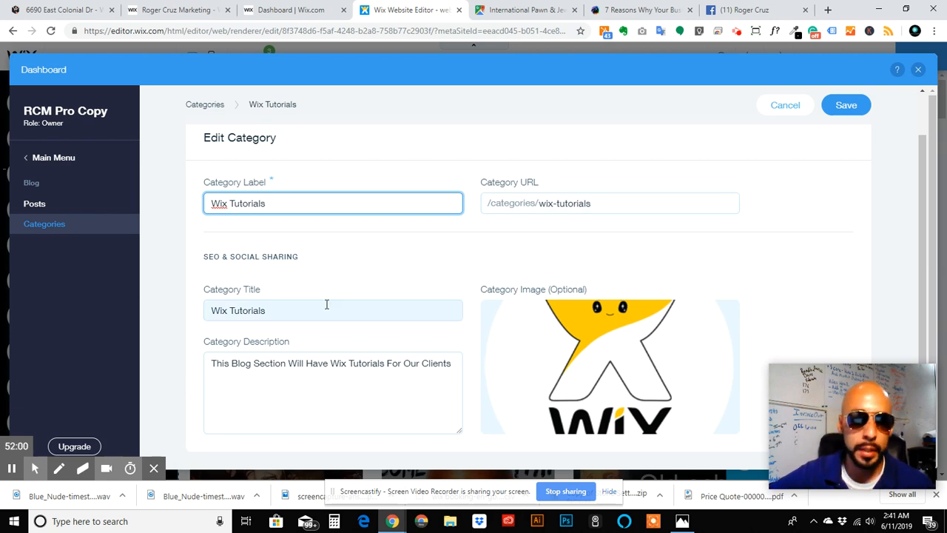
scroll(469, 395, down, 1)
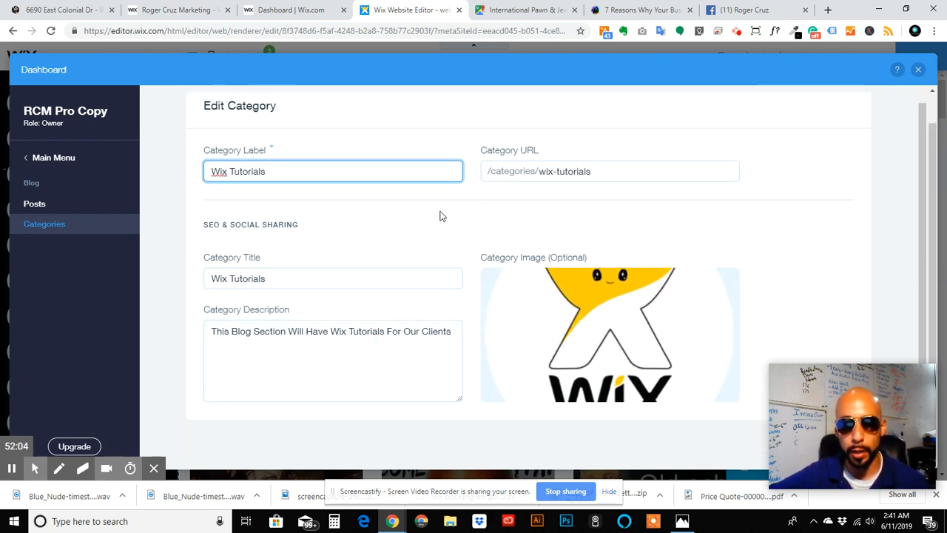
mouse_move(566, 376)
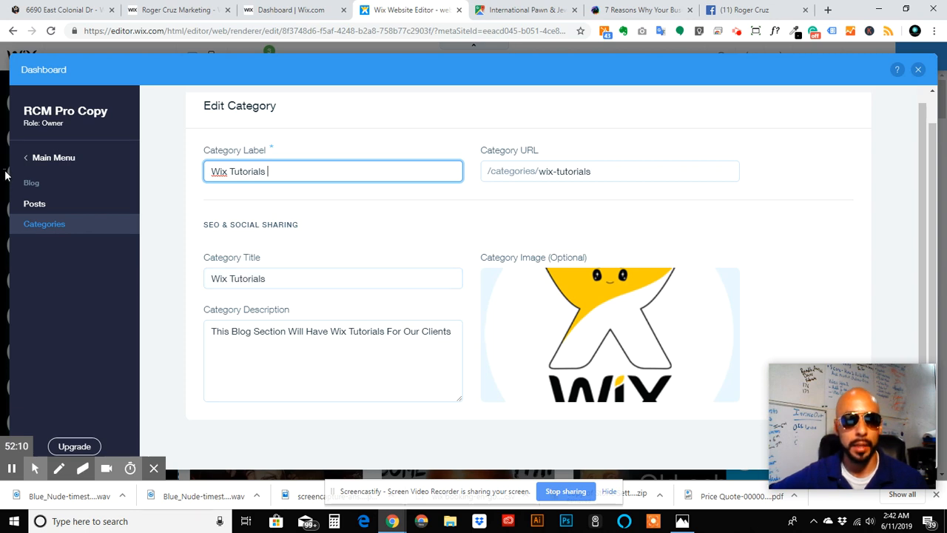
Return to the published posts and open "How To Leave And Receive Notes On Wix Websites" for editing.
click(78, 210)
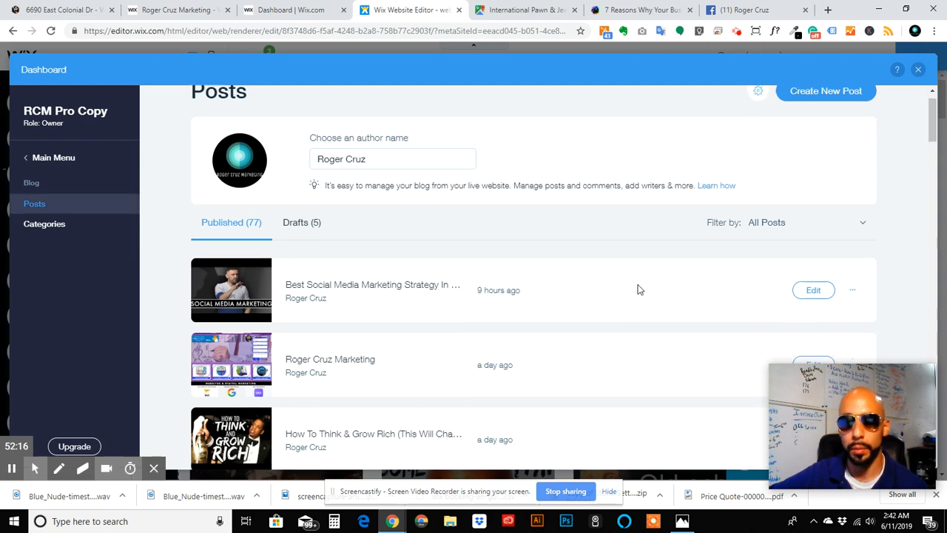
scroll(837, 97, up, 1)
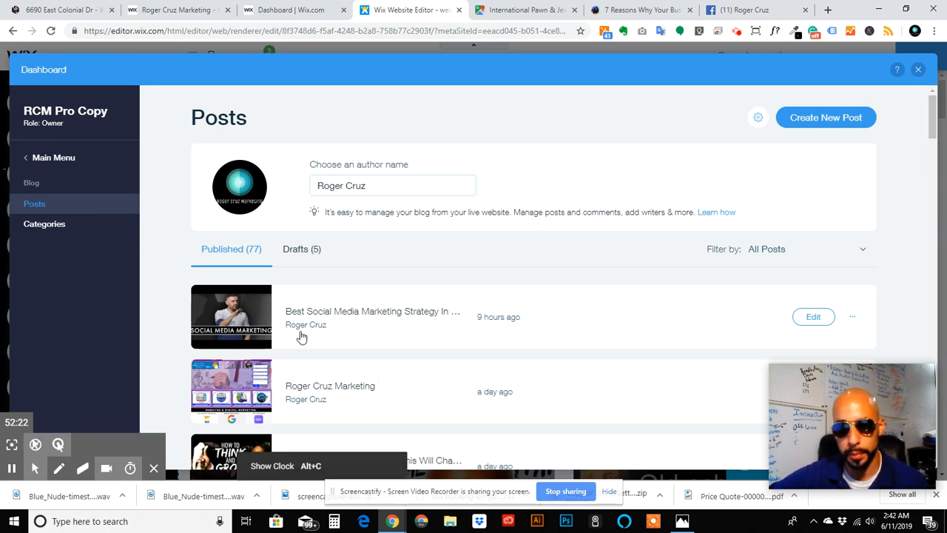
scroll(301, 337, down, 3)
scroll(326, 241, up, 3)
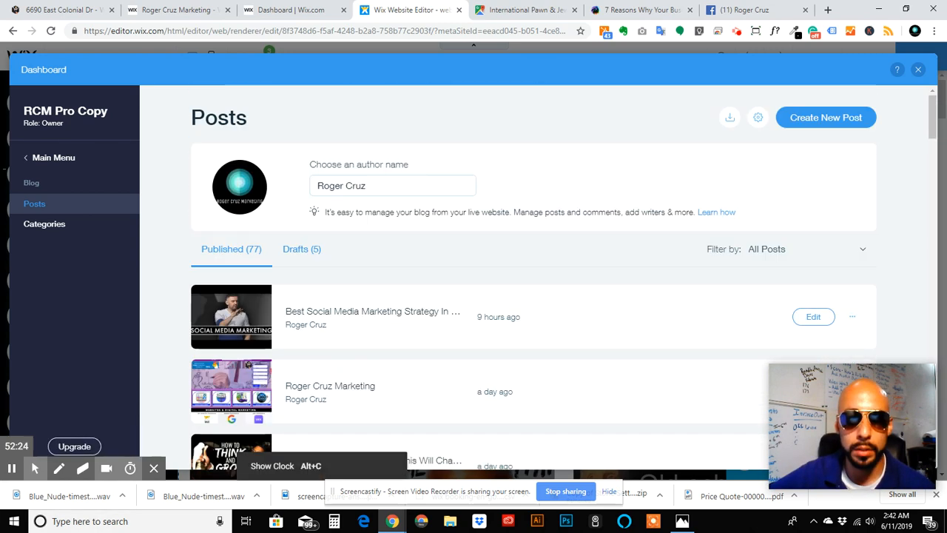
scroll(316, 360, down, 9)
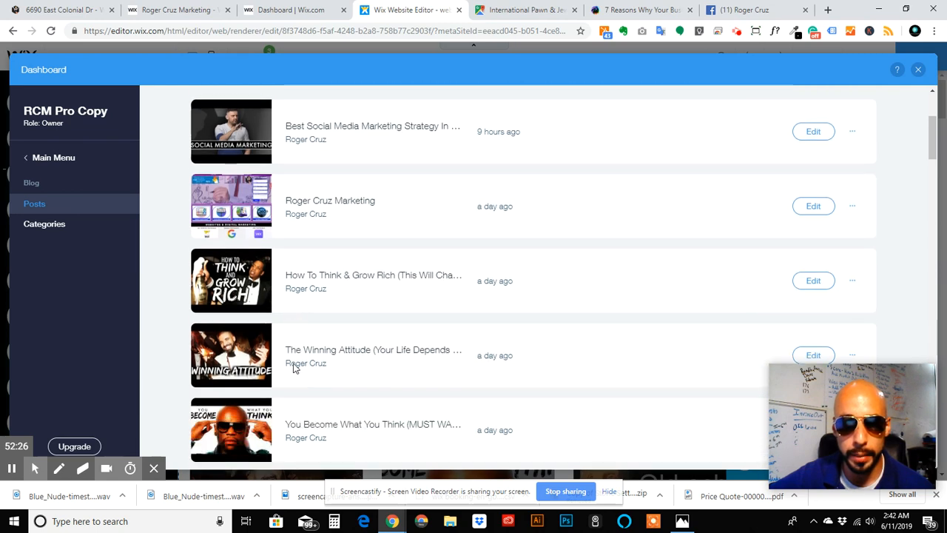
scroll(294, 368, down, 11)
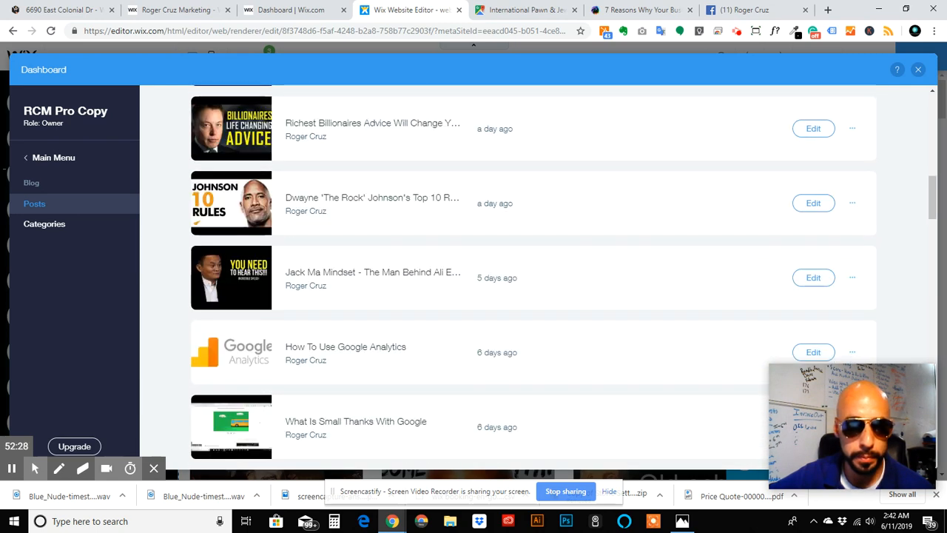
scroll(533, 278, down, 18)
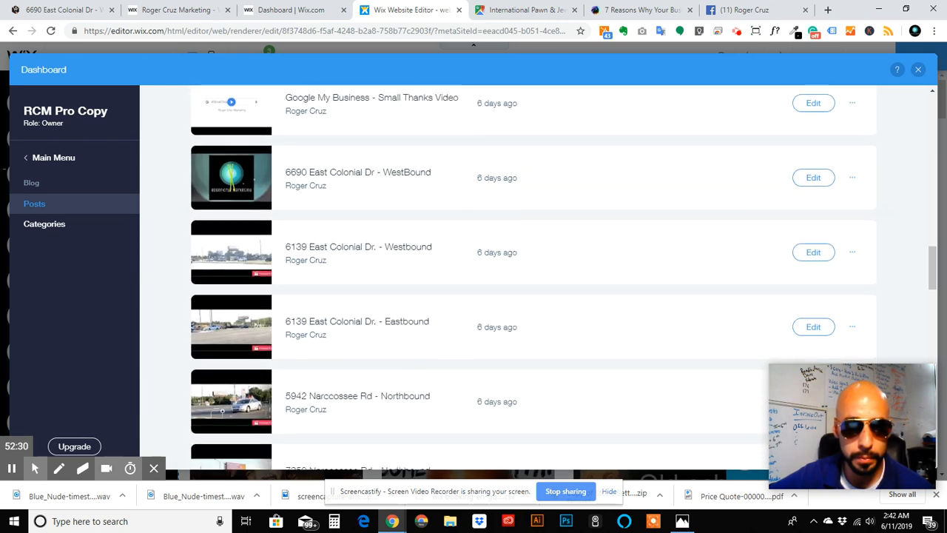
scroll(533, 278, down, 7)
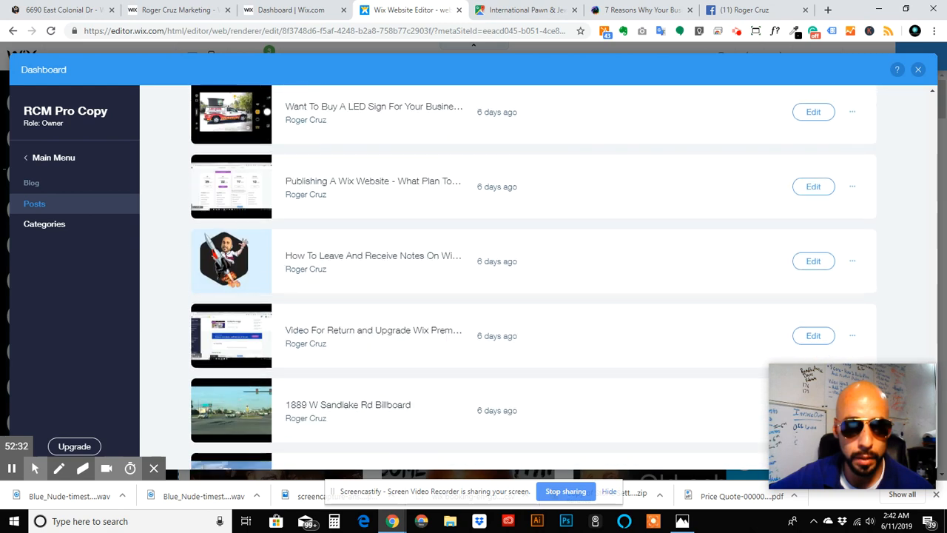
scroll(533, 278, up, 2)
scroll(533, 277, up, 3)
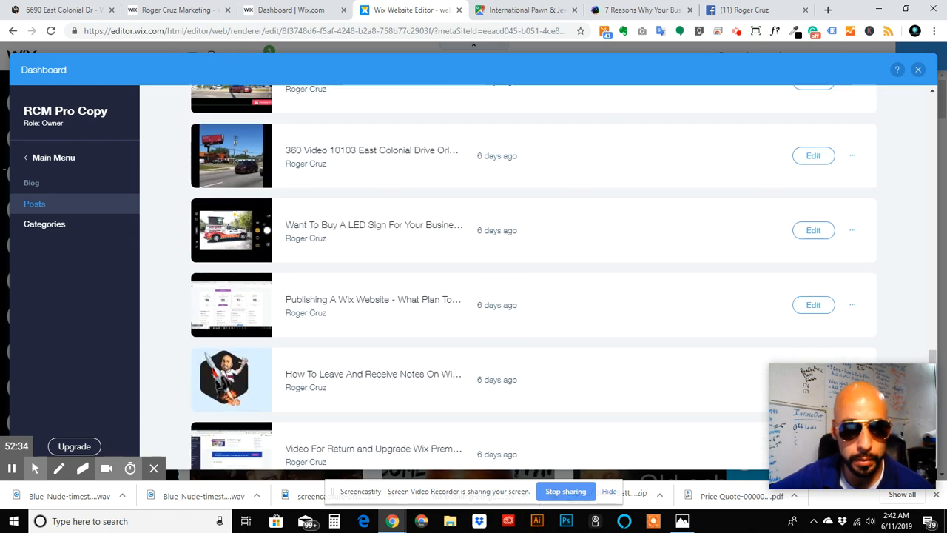
click(362, 379)
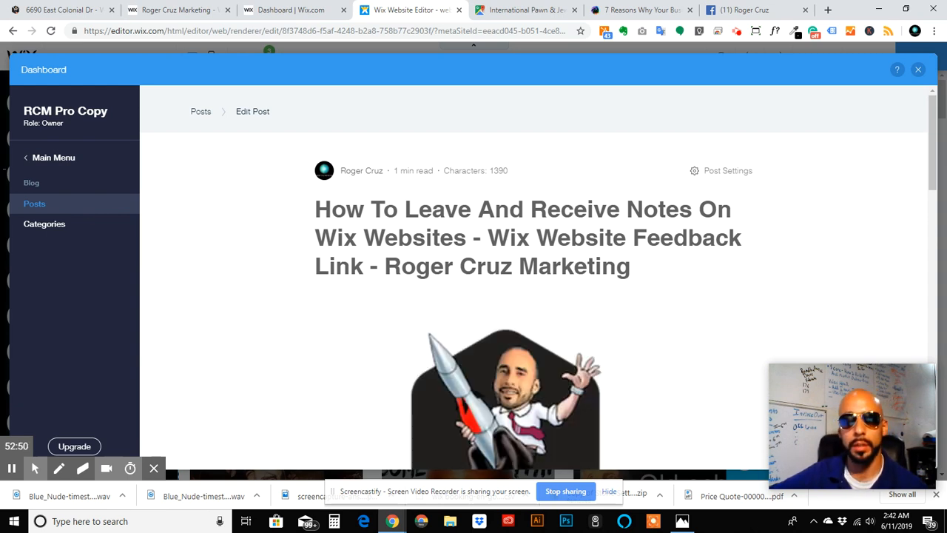
Highlight the post's full title and look over the image and text below it.
click(418, 215)
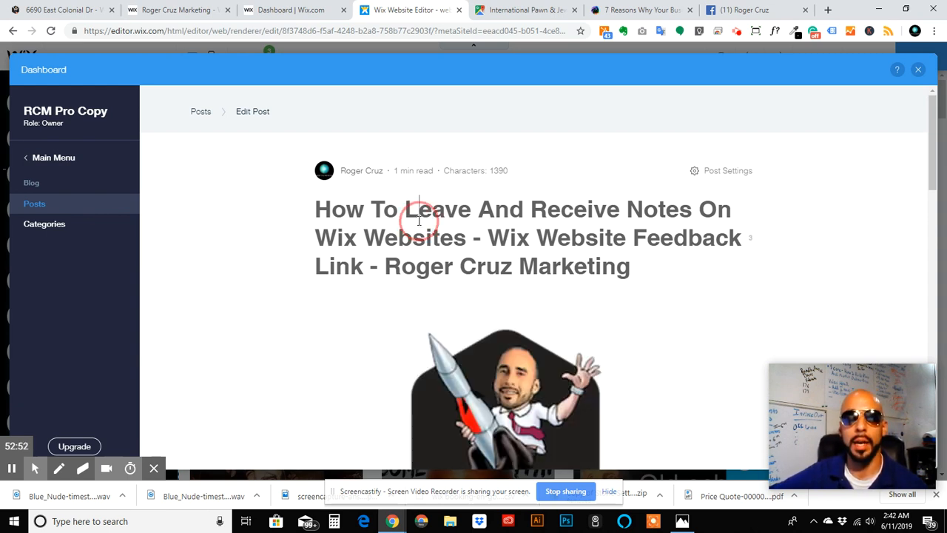
double_click(333, 211)
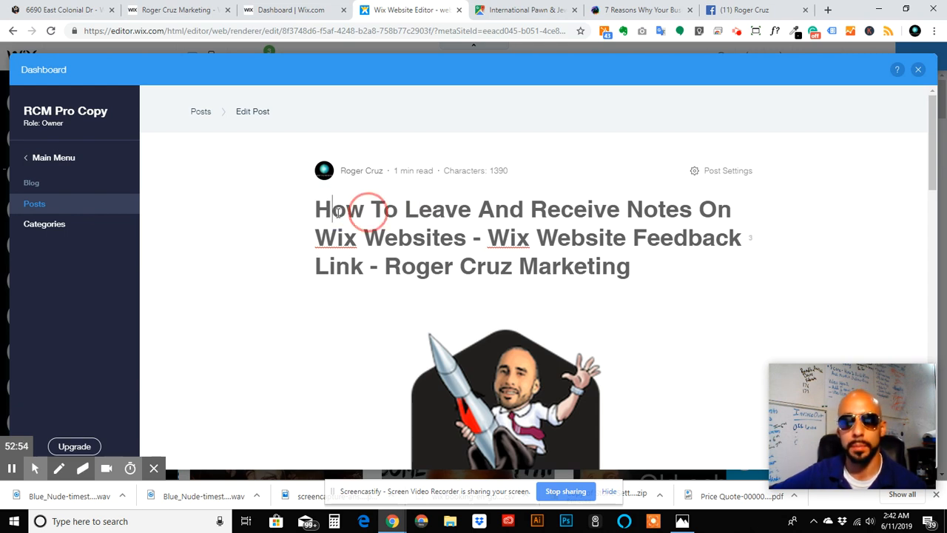
triple_click(338, 212)
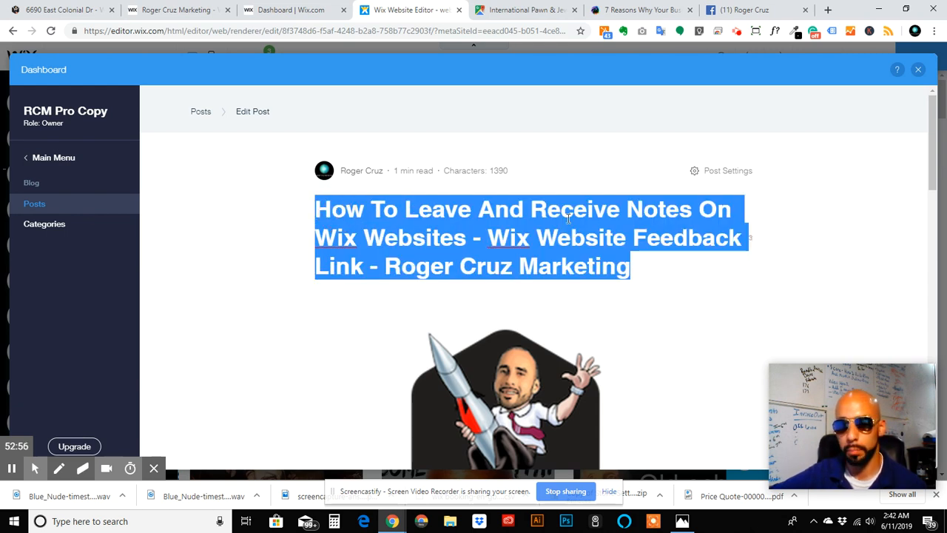
scroll(540, 263, down, 2)
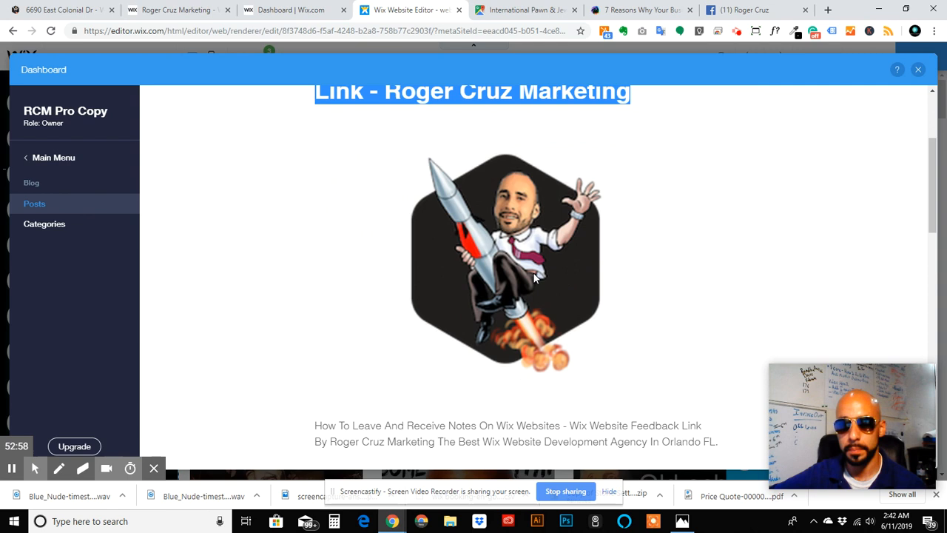
Open the image settings of the rocket logo in the post.
click(481, 204)
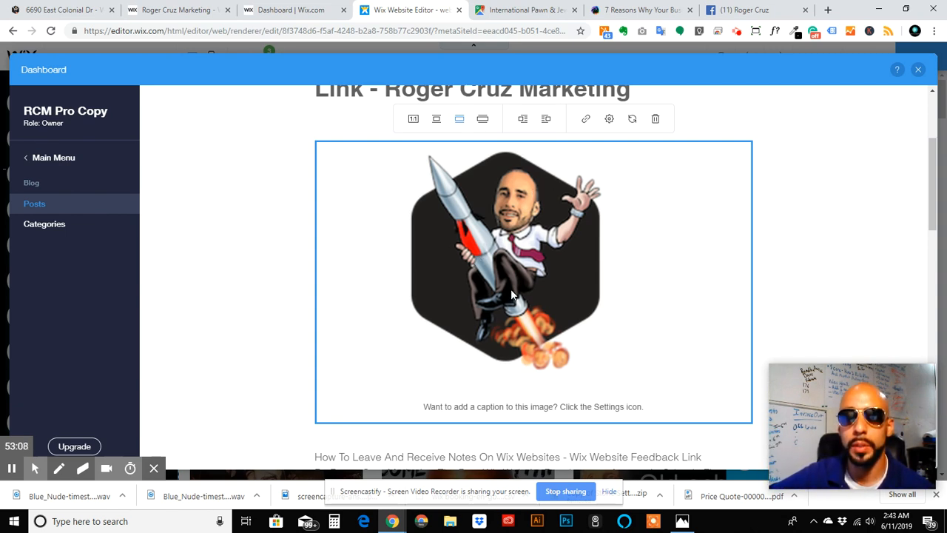
click(609, 119)
scroll(875, 214, down, 1)
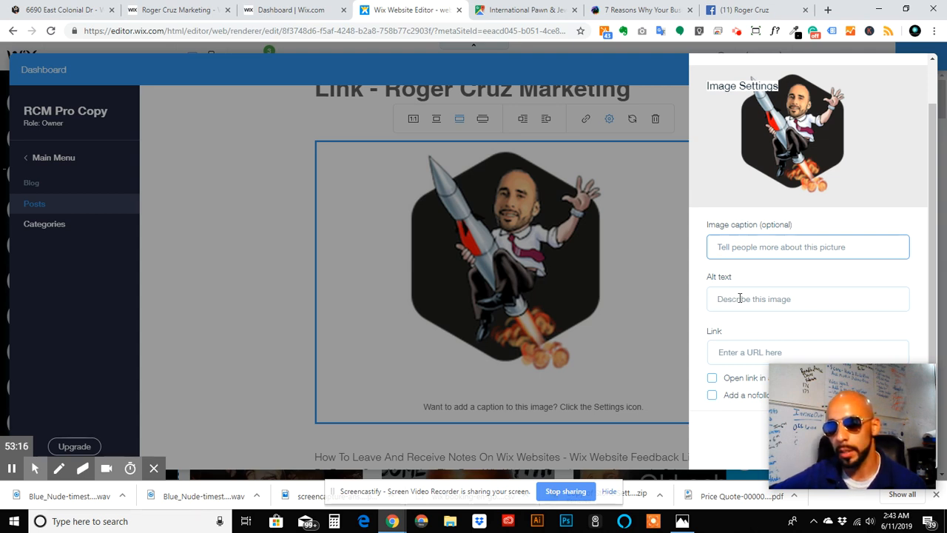
Enter "Roger Cruz Marketing Wix Tutorials Logo" as the image's alt text, correcting any misspelled words.
click(740, 298)
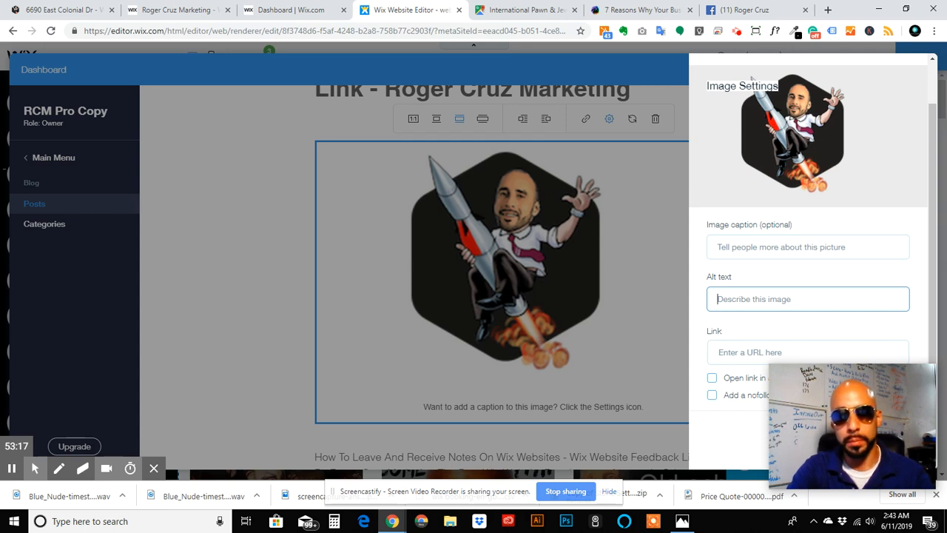
text(Roger Cruz Mfarketi)
text(ng Wi)
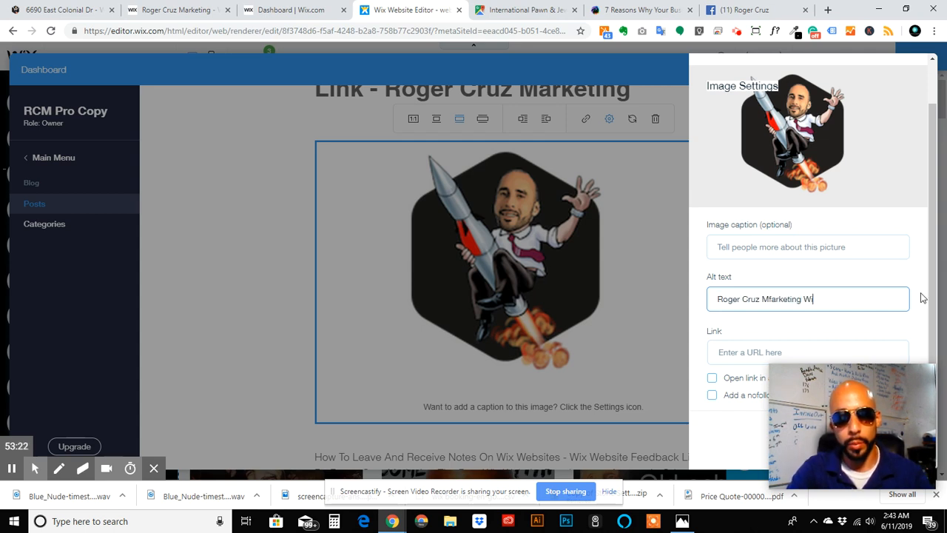
text(x Tutorails)
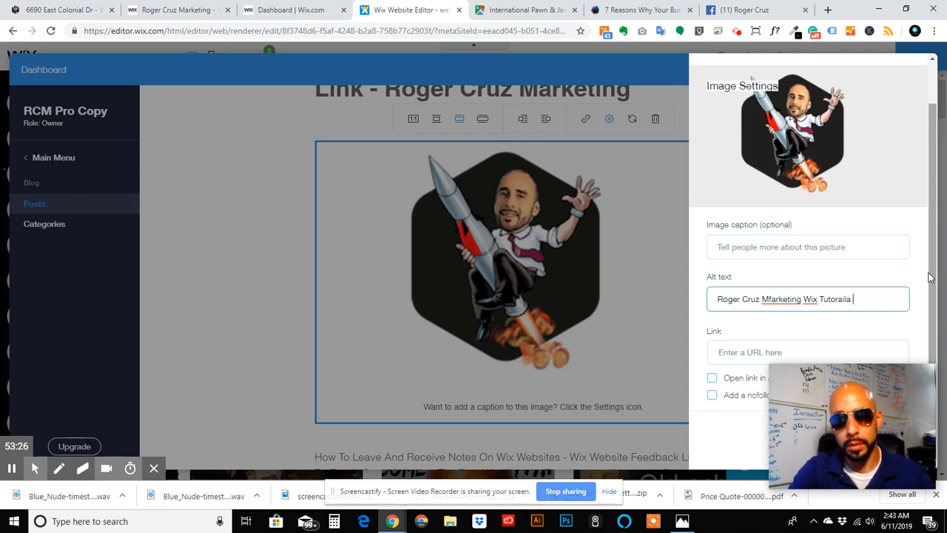
key(BackSpace)
key(BackSpace)
key(BackSpace)
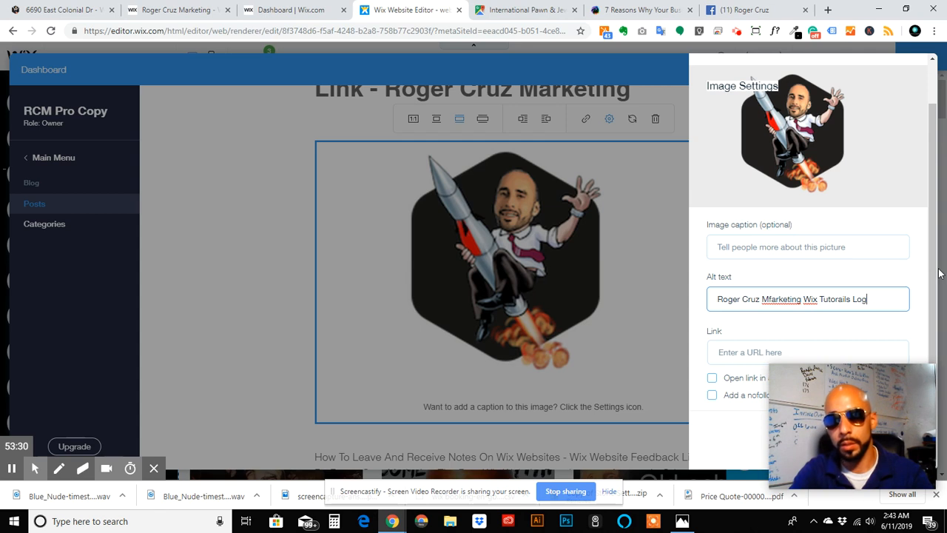
text(o)
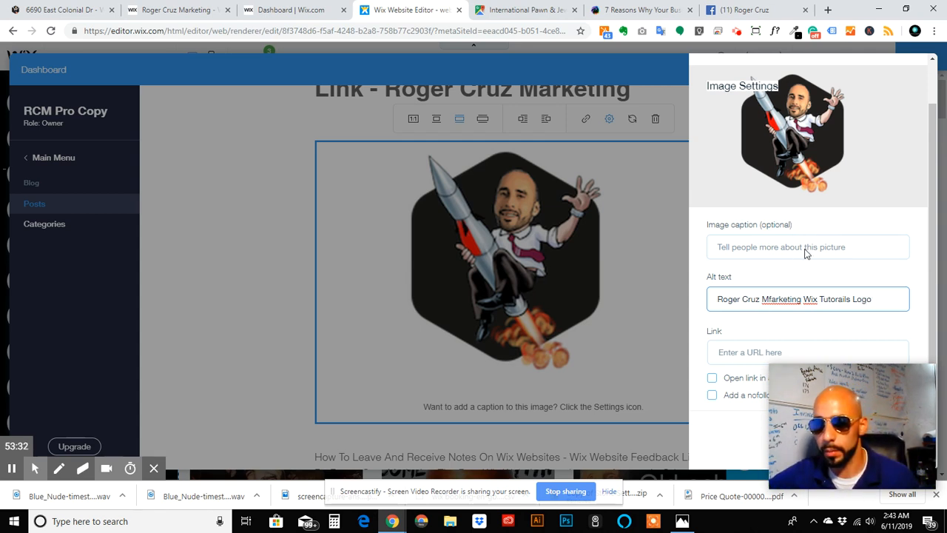
double_click(783, 300)
right_click(783, 302)
click(787, 310)
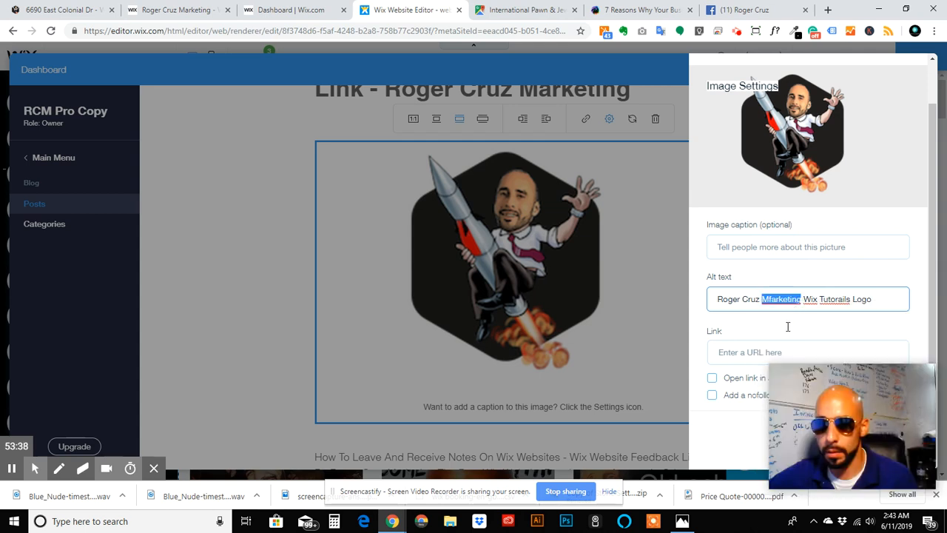
double_click(832, 300)
right_click(834, 300)
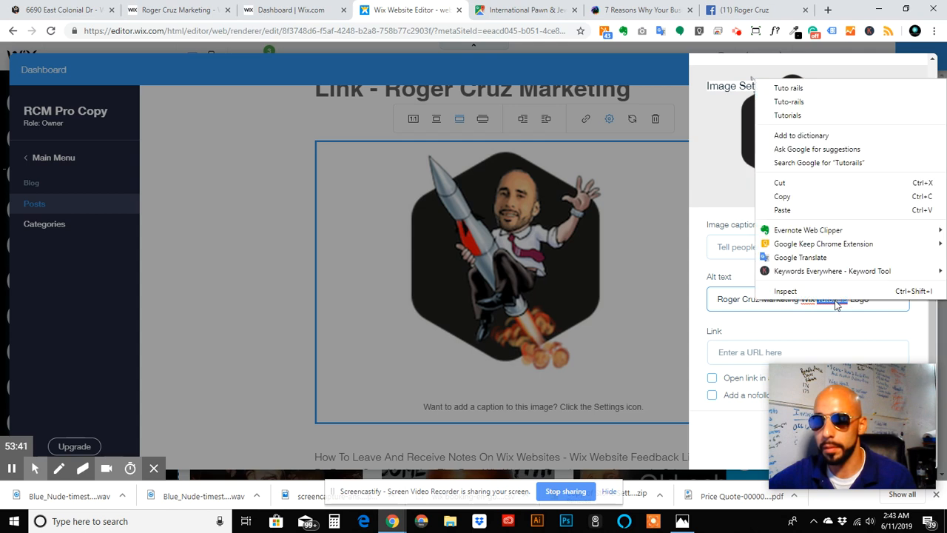
click(827, 116)
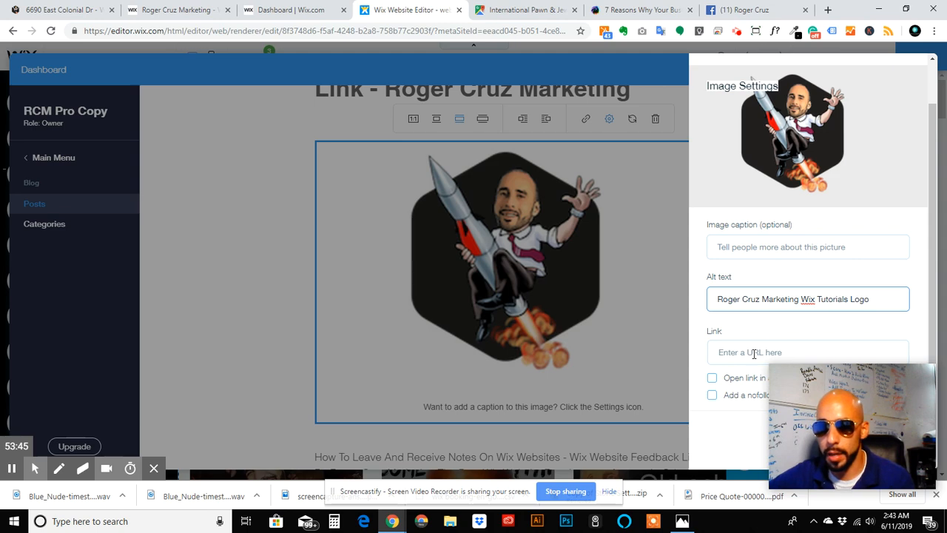
key(Tab)
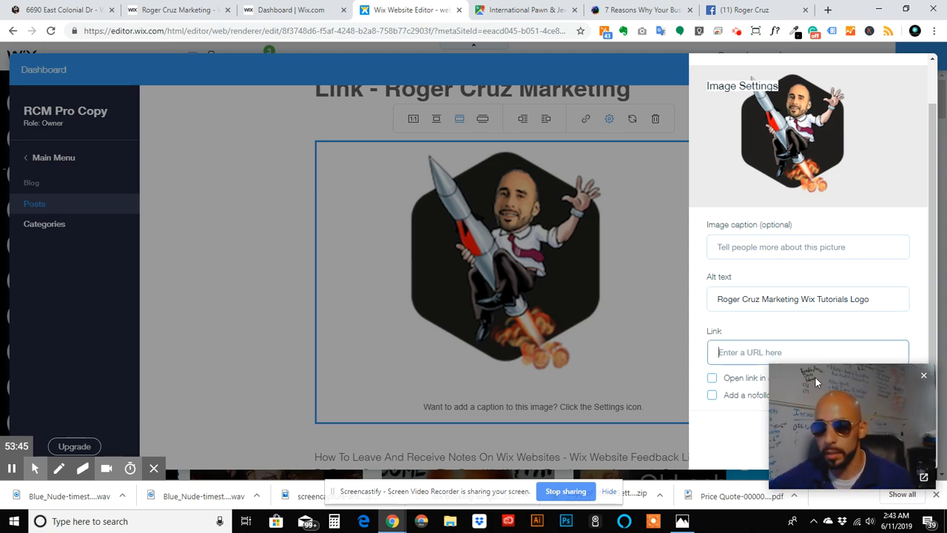
drag(829, 394, 214, 289)
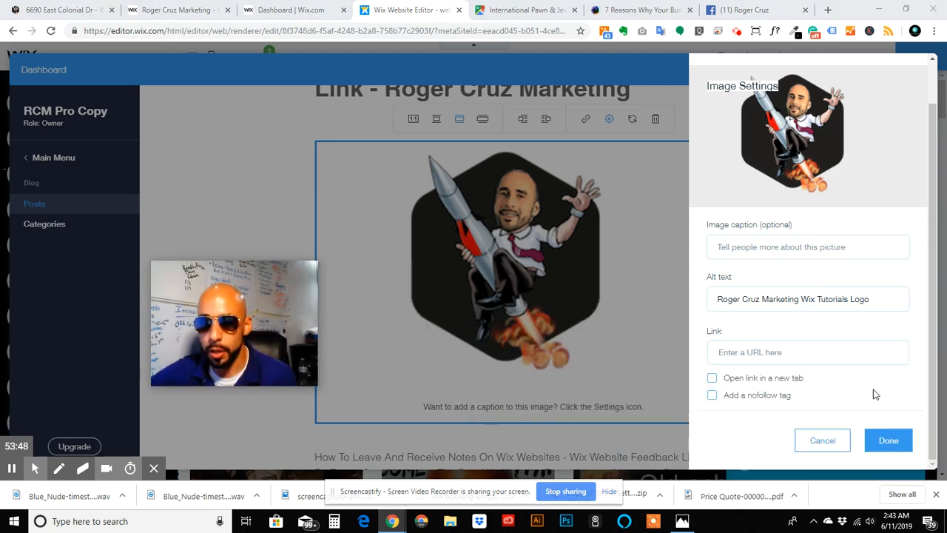
click(815, 352)
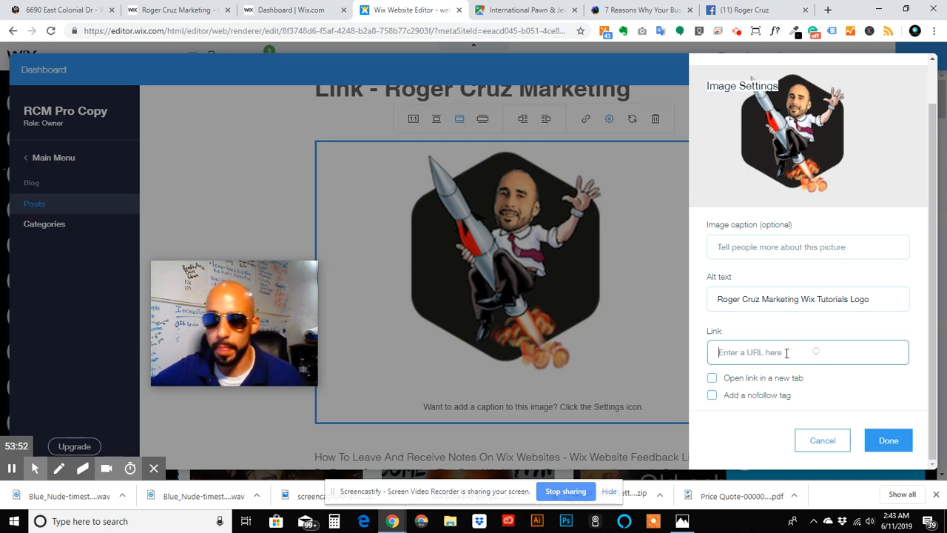
text(www)
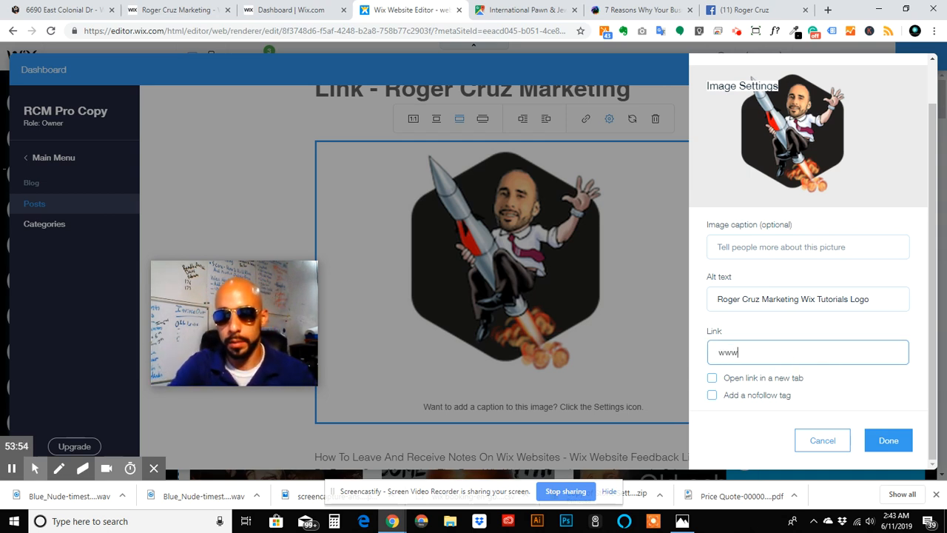
text(.r)
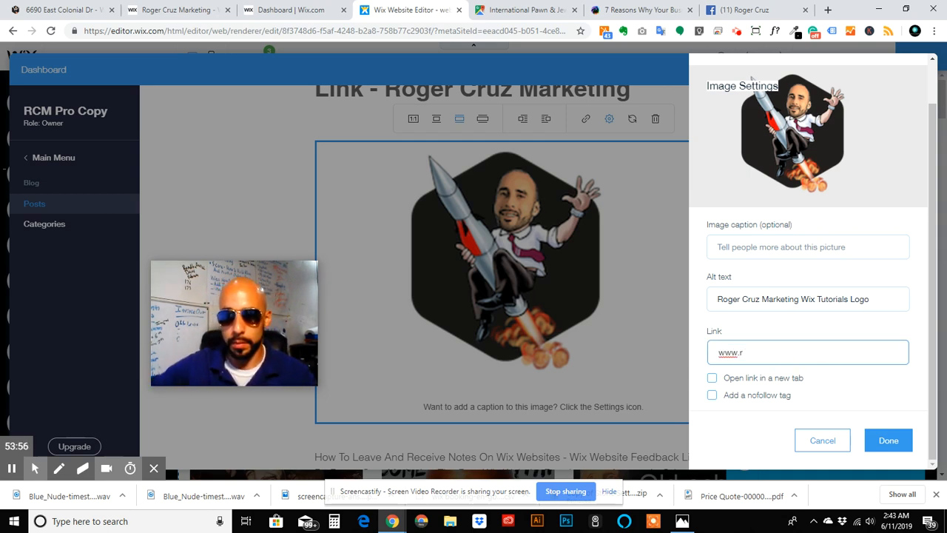
text(oger)
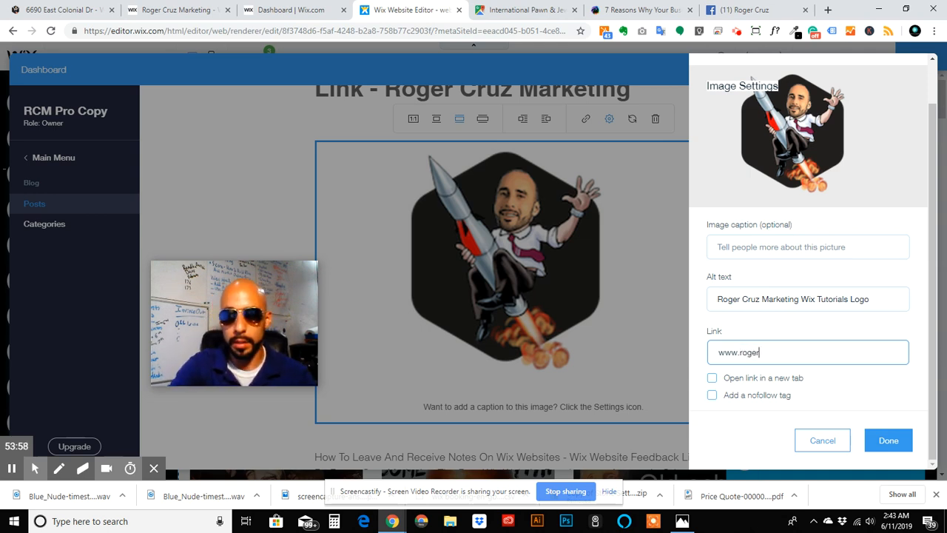
text(cruzmarke)
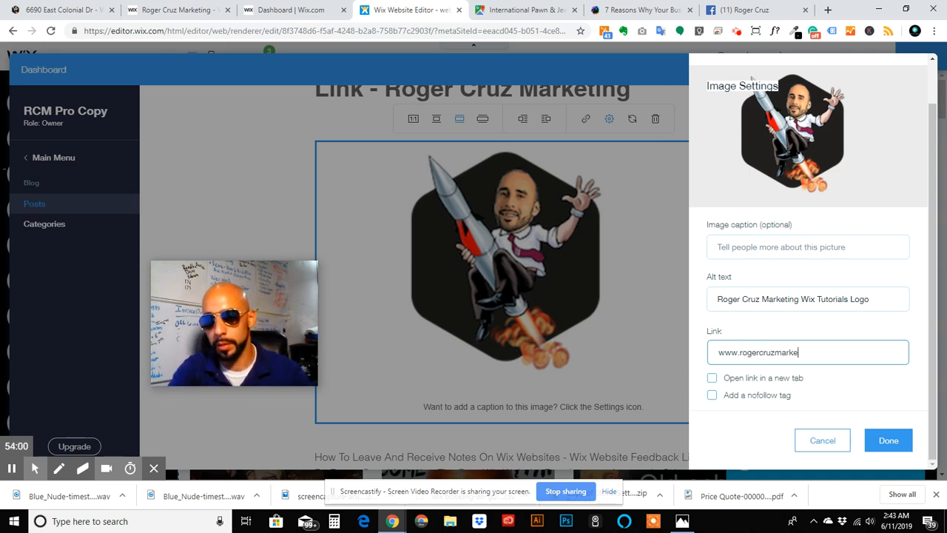
text(ting.com)
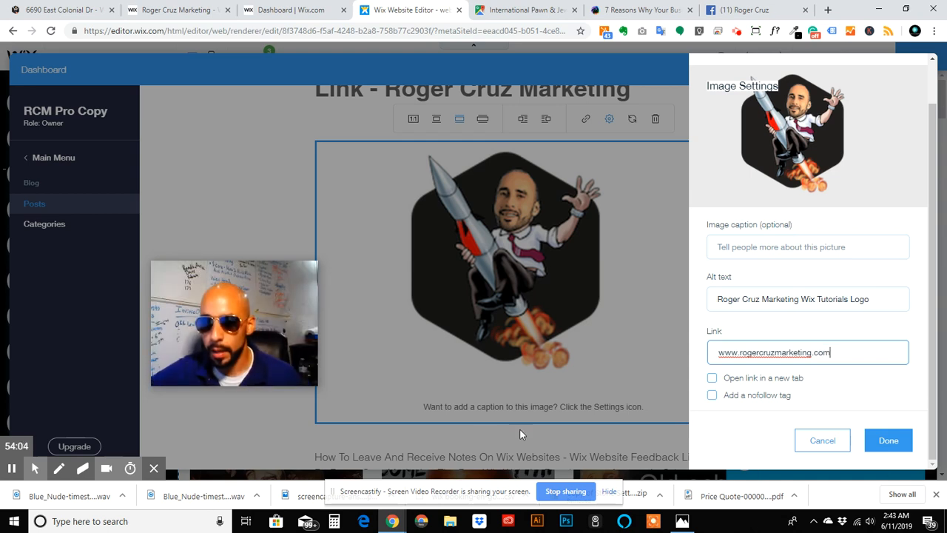
Make the rocket logo's link open in a new tab and check its separate link box without entering a URL.
click(712, 378)
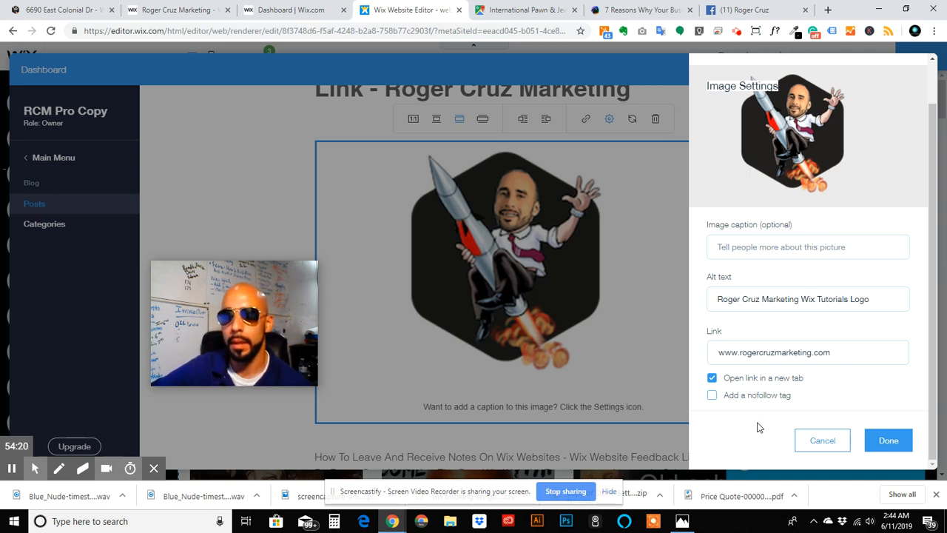
click(620, 200)
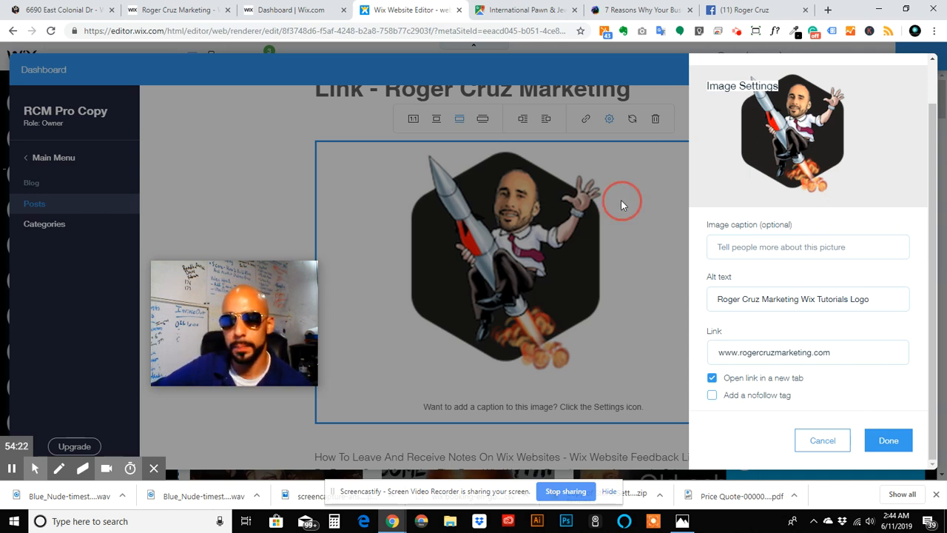
click(586, 120)
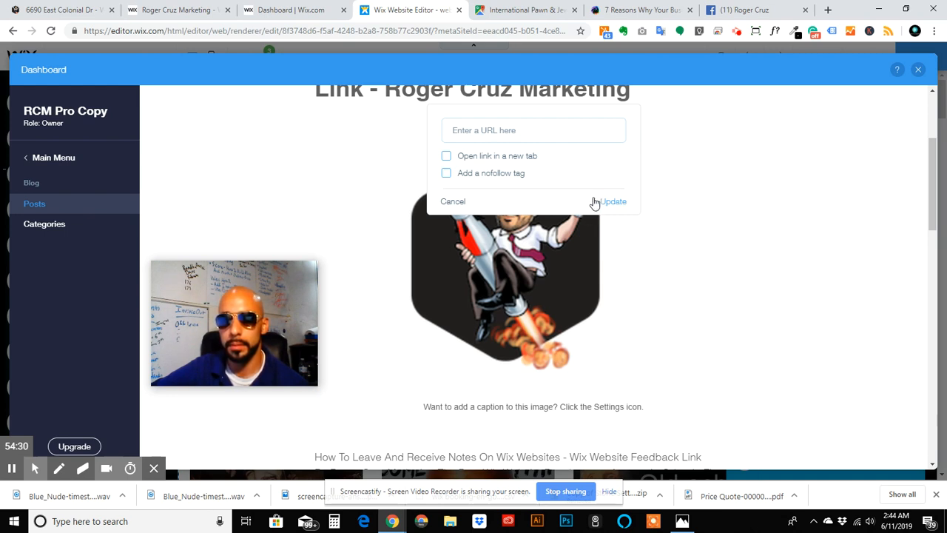
click(454, 201)
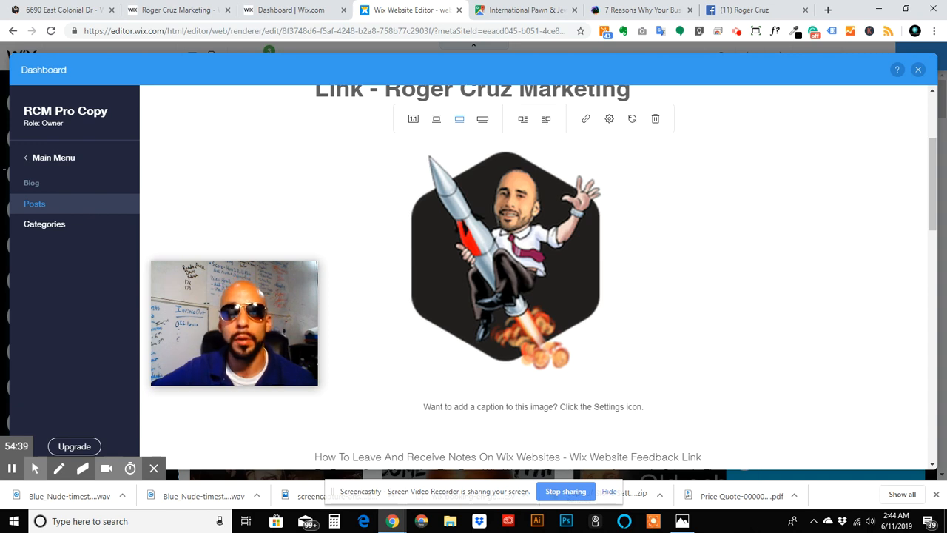
Try the rocket logo aligned right and left and in wide, medium and small layouts, finishing with its original size.
click(547, 118)
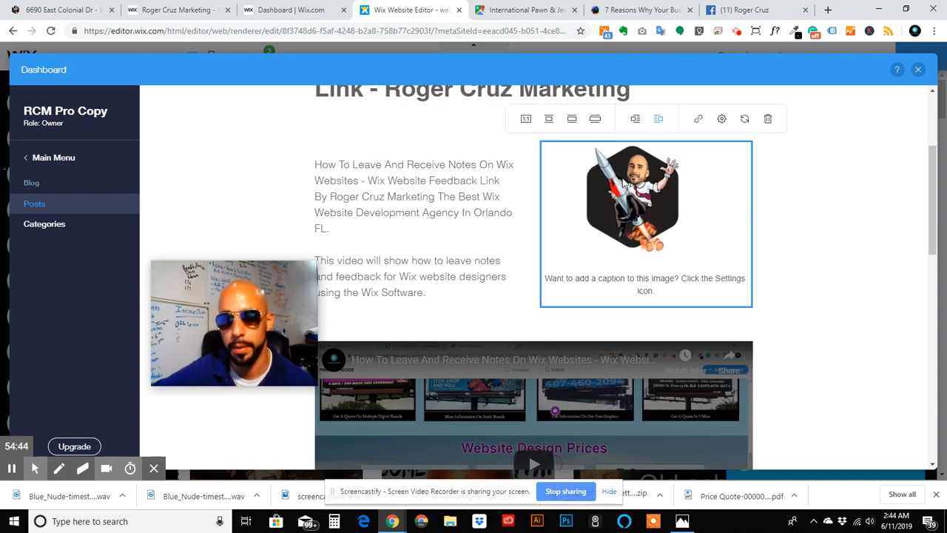
click(634, 119)
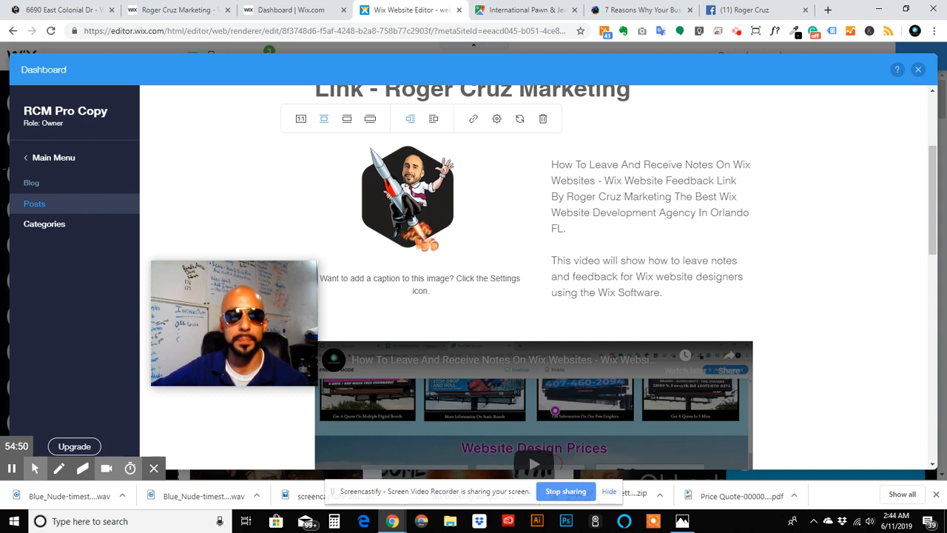
click(371, 120)
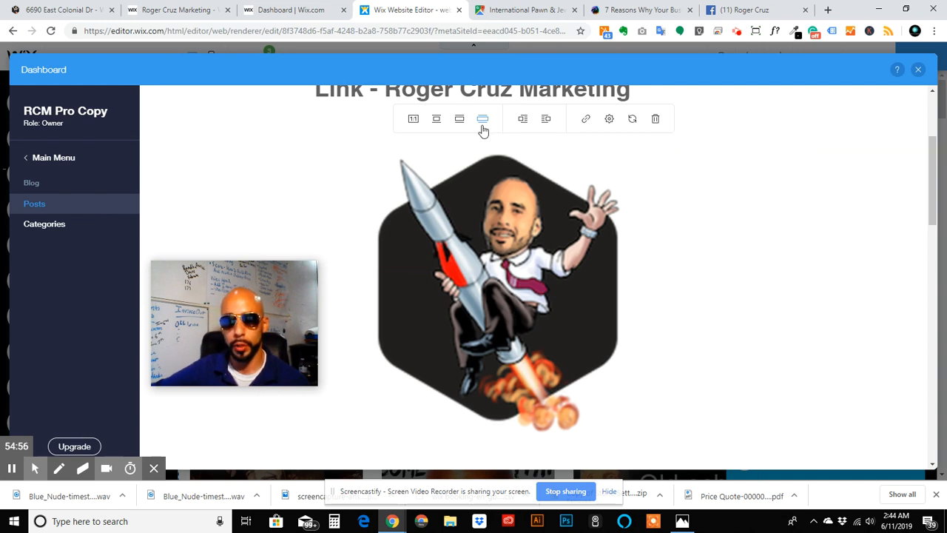
click(459, 120)
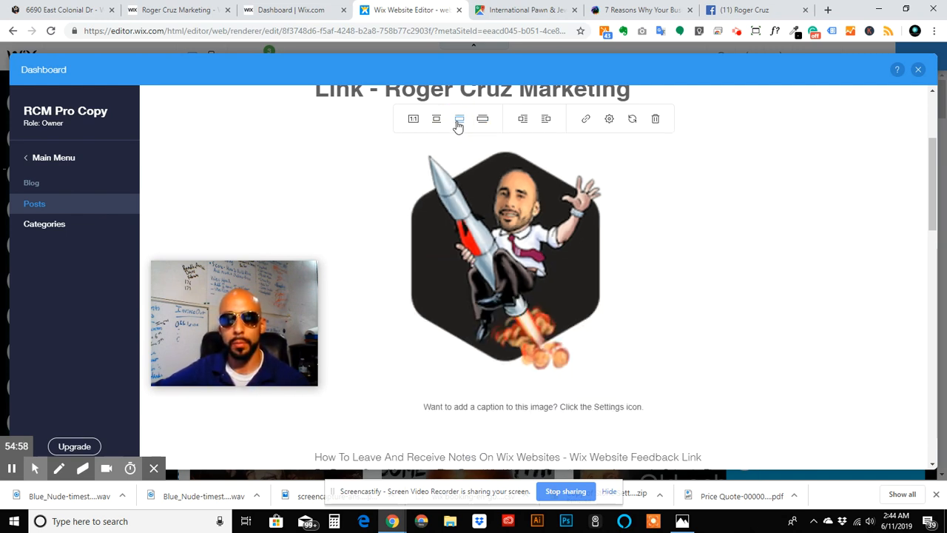
click(436, 118)
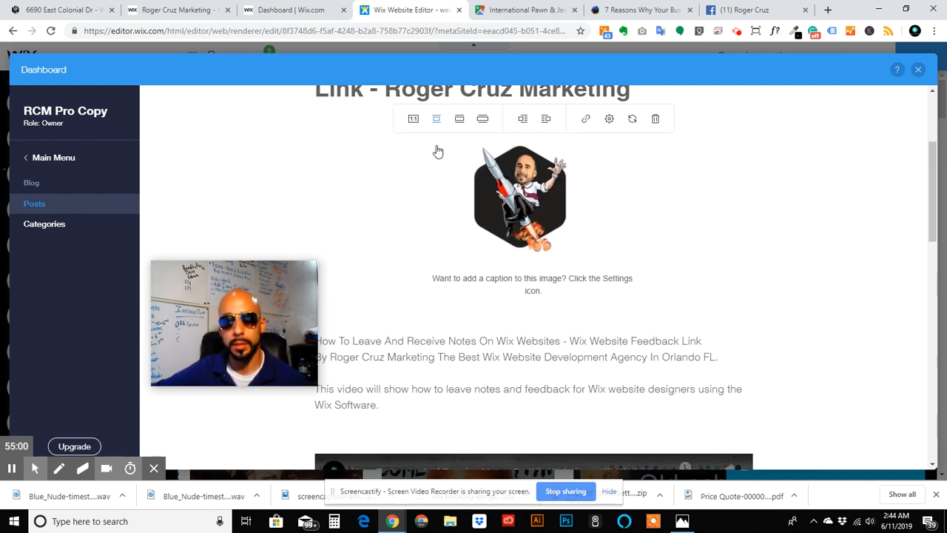
click(437, 121)
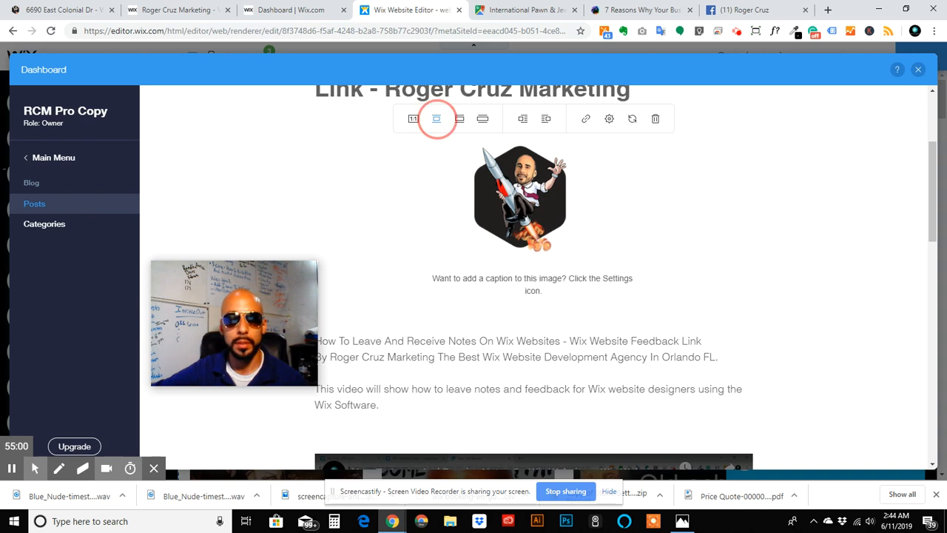
click(413, 119)
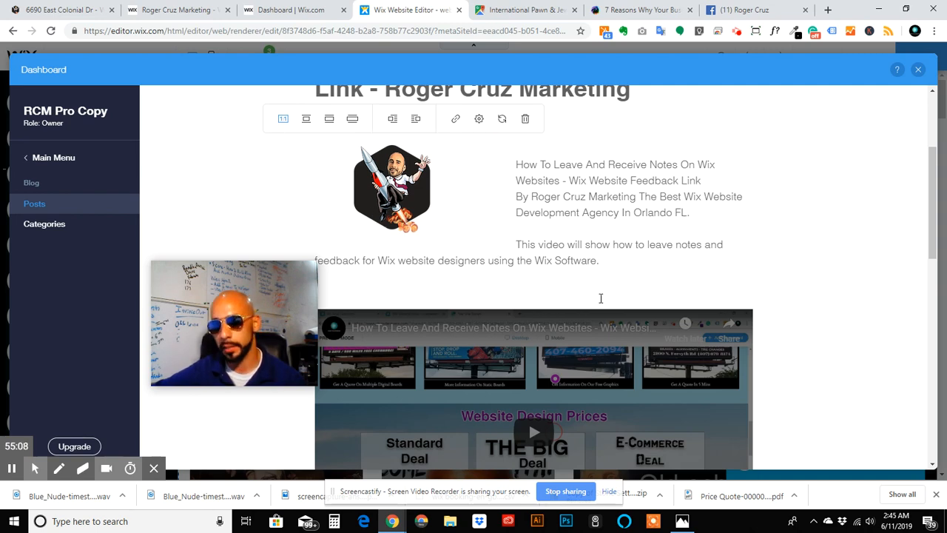
Examine the post from its title through the embedded video to the body text, placing the cursor on the empty line above the video.
scroll(504, 286, up, 3)
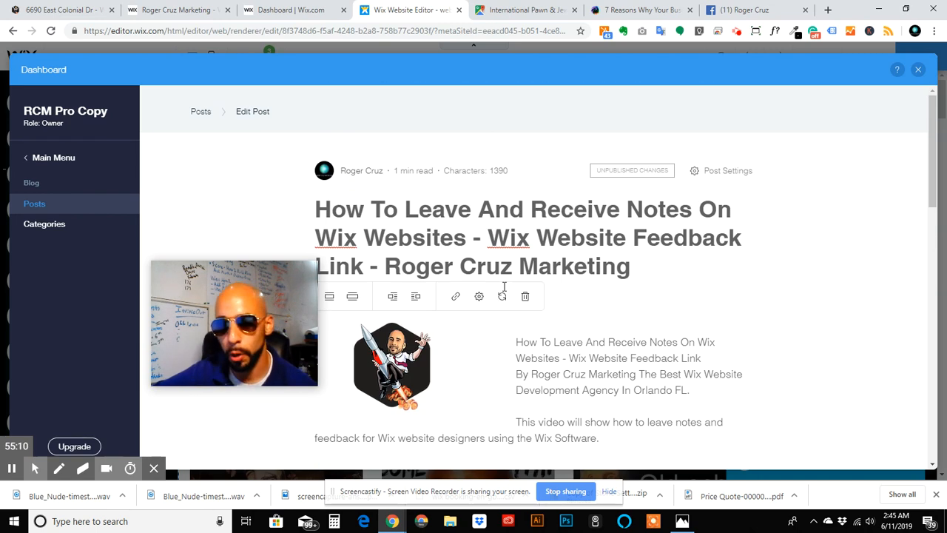
scroll(504, 287, down, 3)
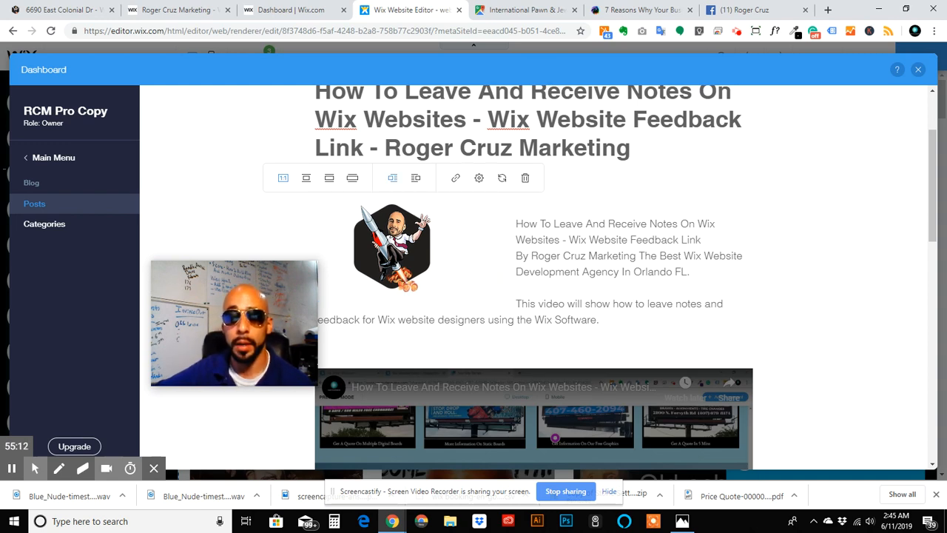
scroll(502, 222, up, 2)
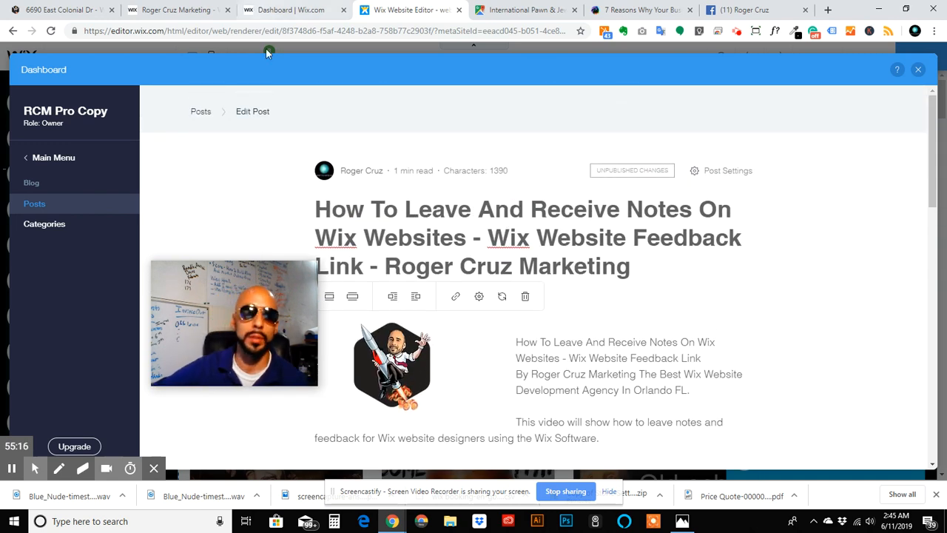
scroll(572, 233, down, 2)
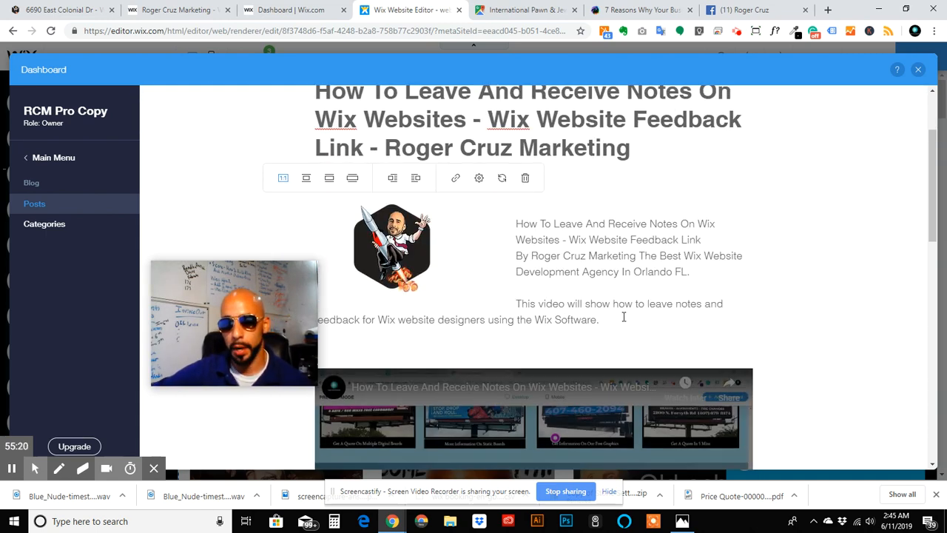
scroll(576, 198, down, 3)
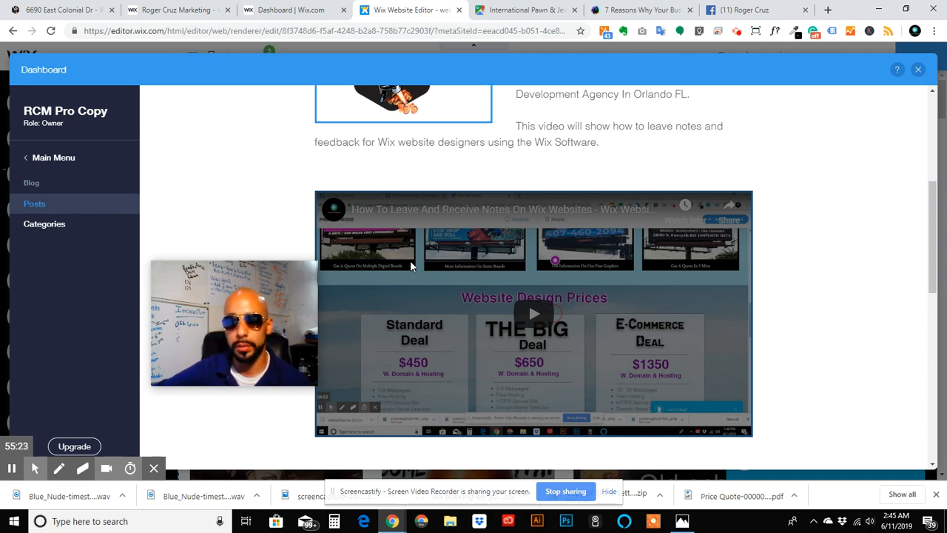
click(519, 226)
scroll(526, 235, down, 5)
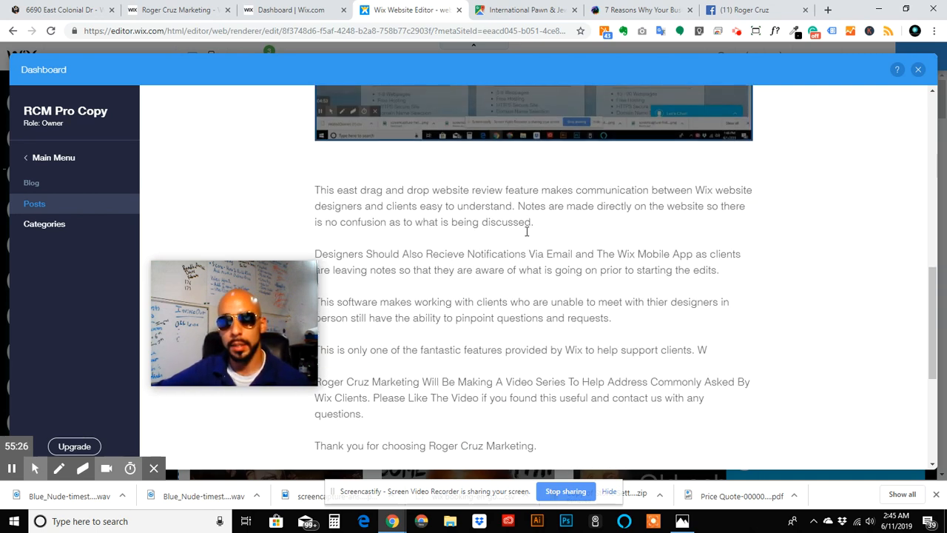
scroll(526, 222, up, 3)
scroll(505, 226, down, 3)
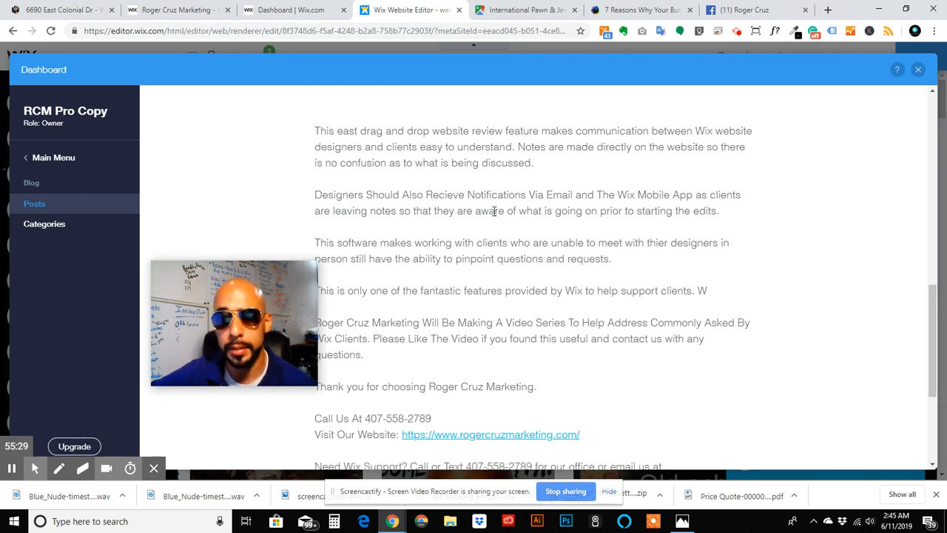
scroll(494, 211, up, 6)
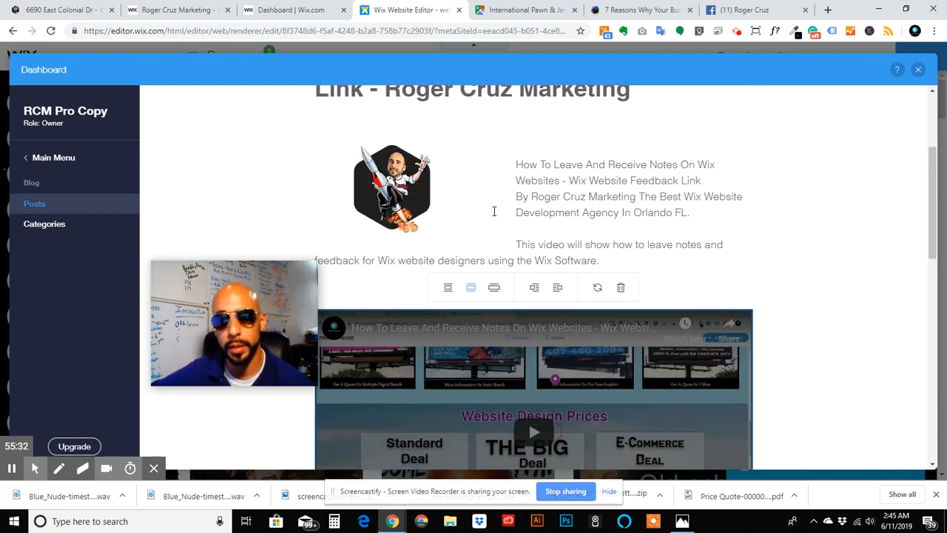
scroll(494, 212, down, 2)
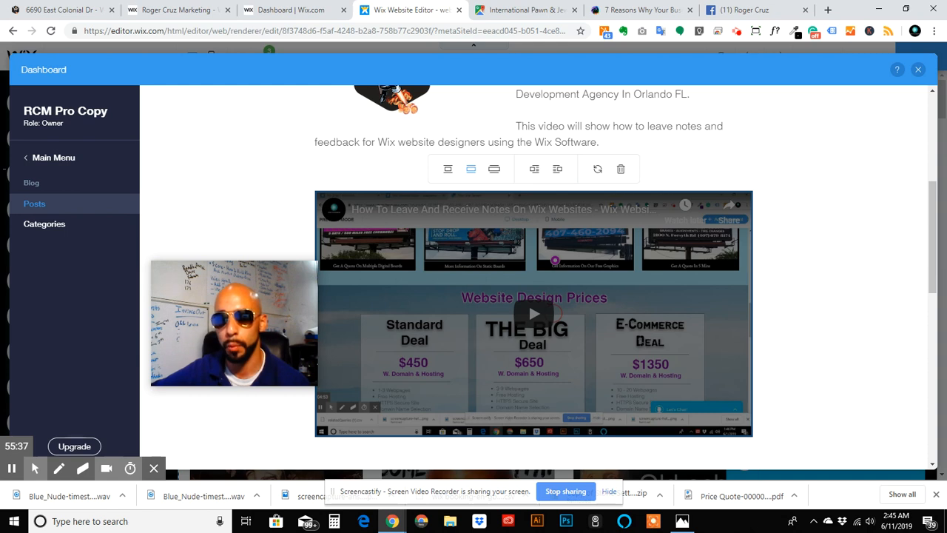
click(694, 159)
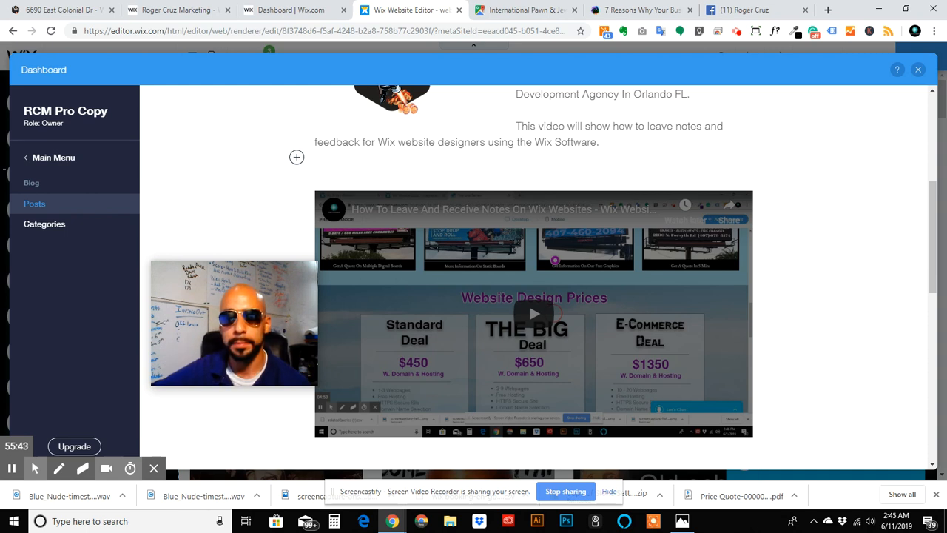
click(694, 159)
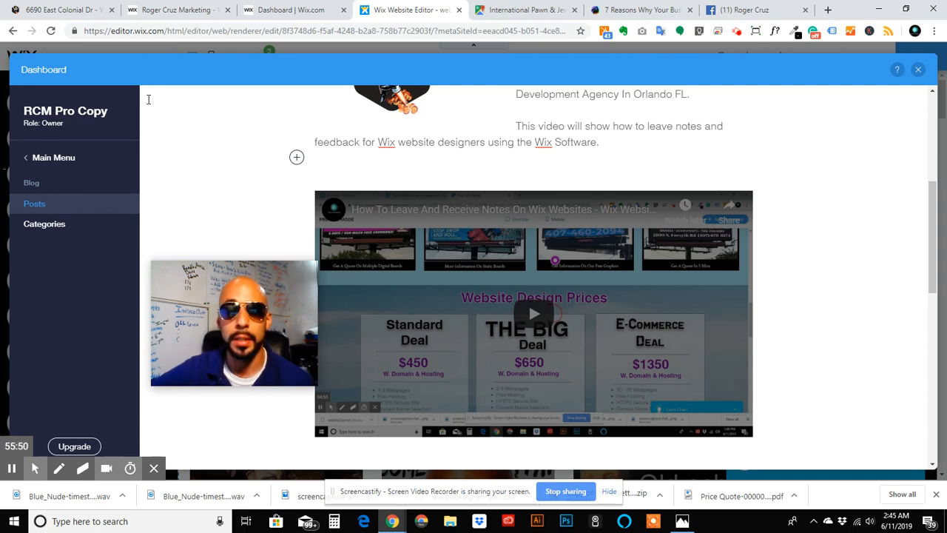
scroll(460, 178, down, 2)
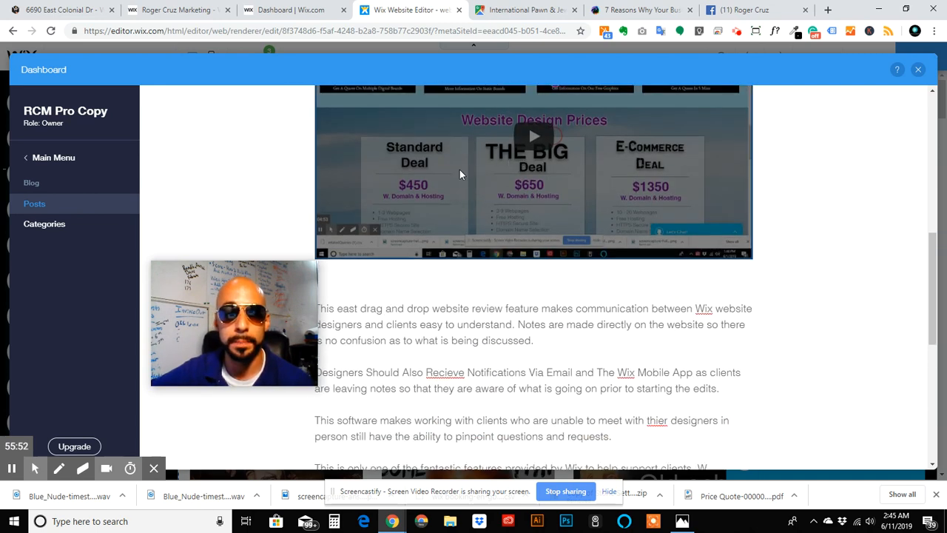
Select the embedded video in the post and set it to the widest layout.
click(592, 161)
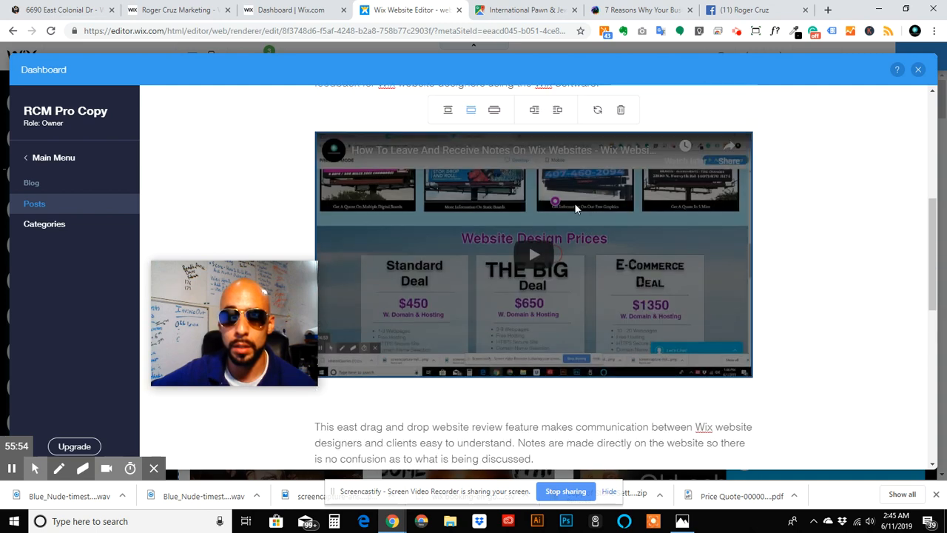
scroll(477, 216, up, 3)
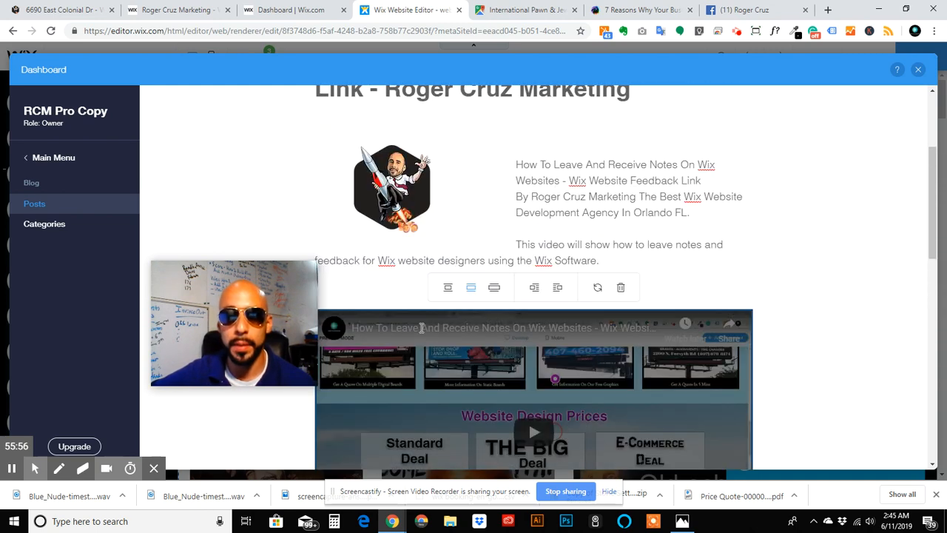
click(493, 290)
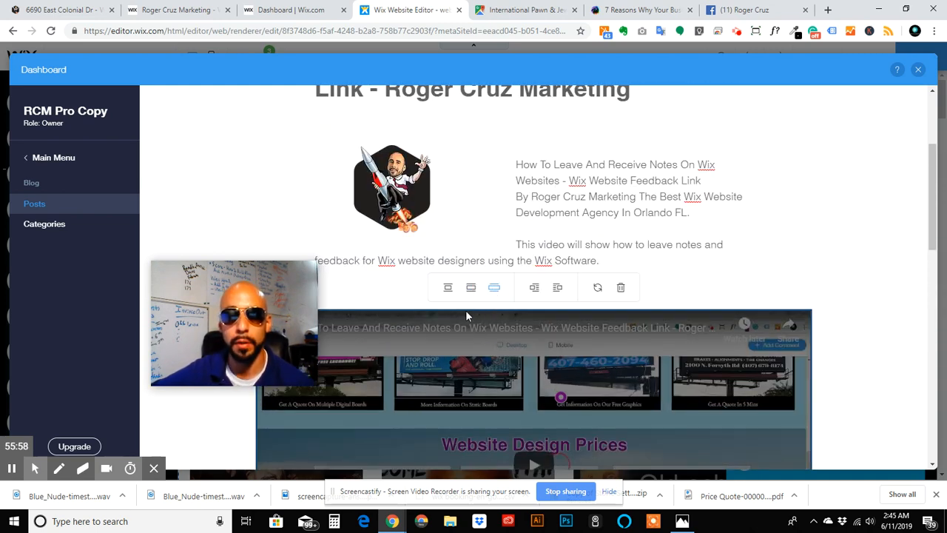
scroll(466, 304, down, 3)
scroll(466, 291, up, 1)
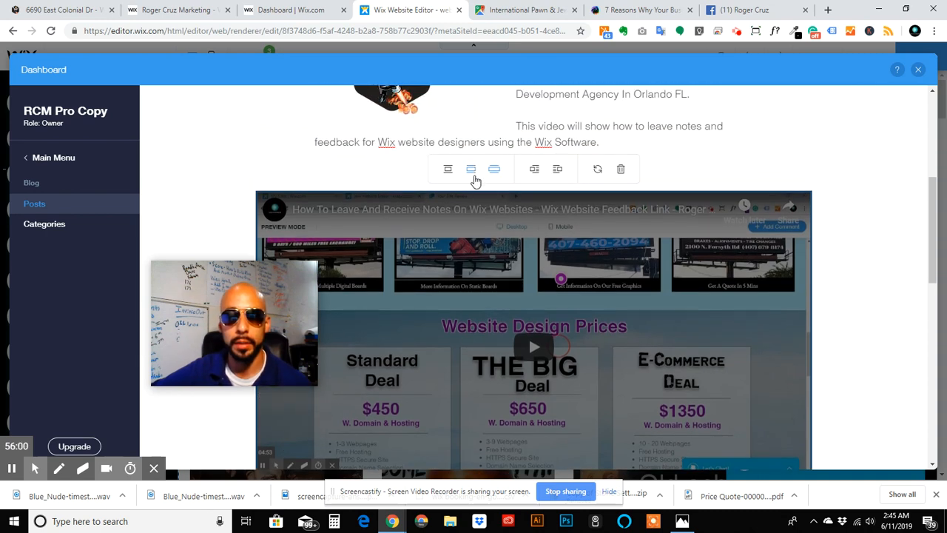
Try the video at medium and small sizes and aligned left and right, and return it to the widest layout.
click(471, 170)
click(447, 172)
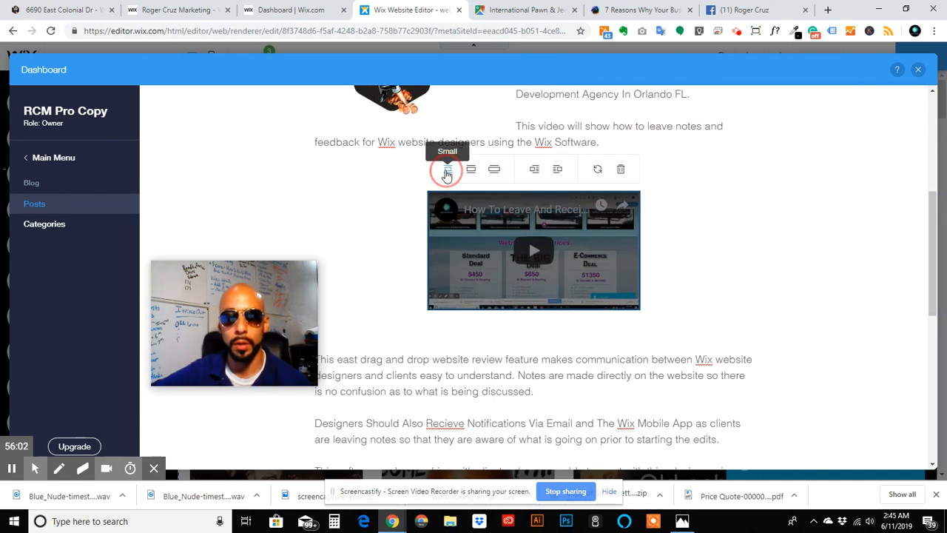
click(470, 170)
click(494, 171)
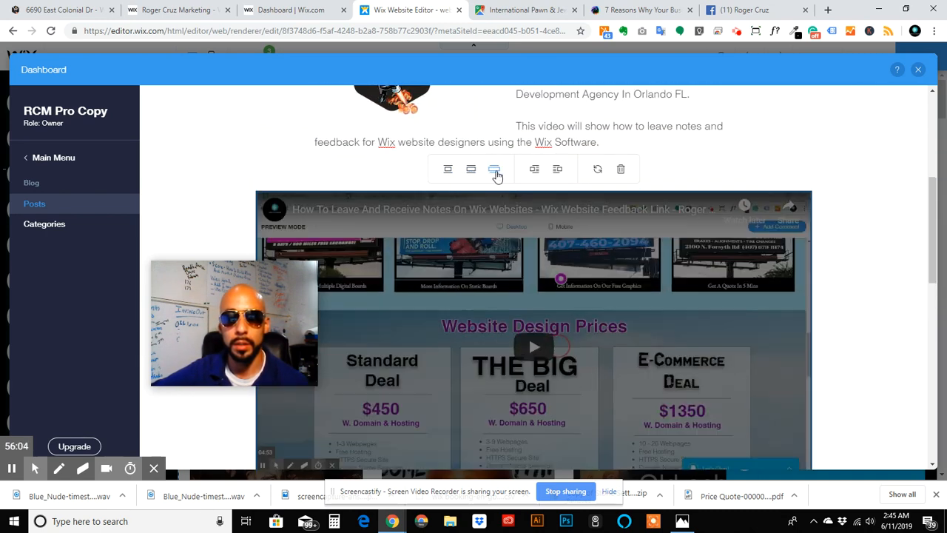
click(534, 170)
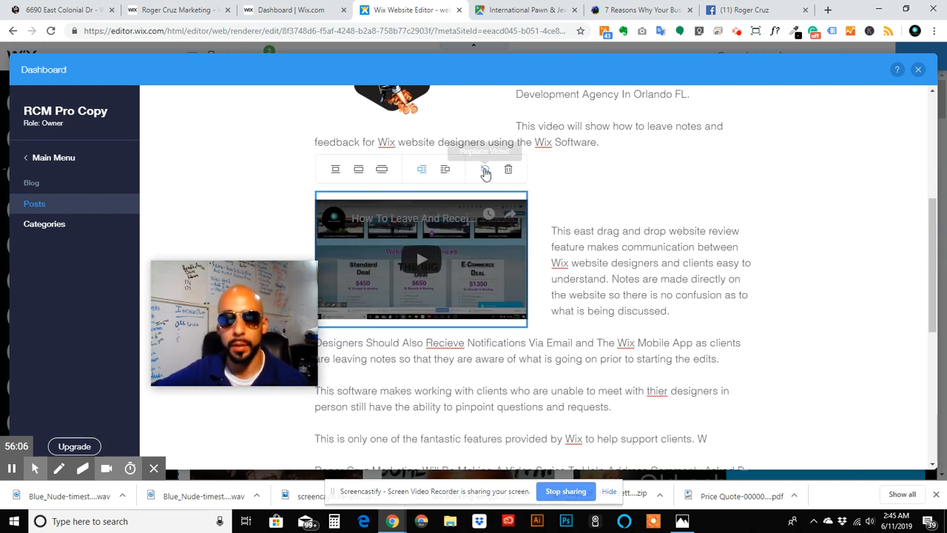
click(445, 169)
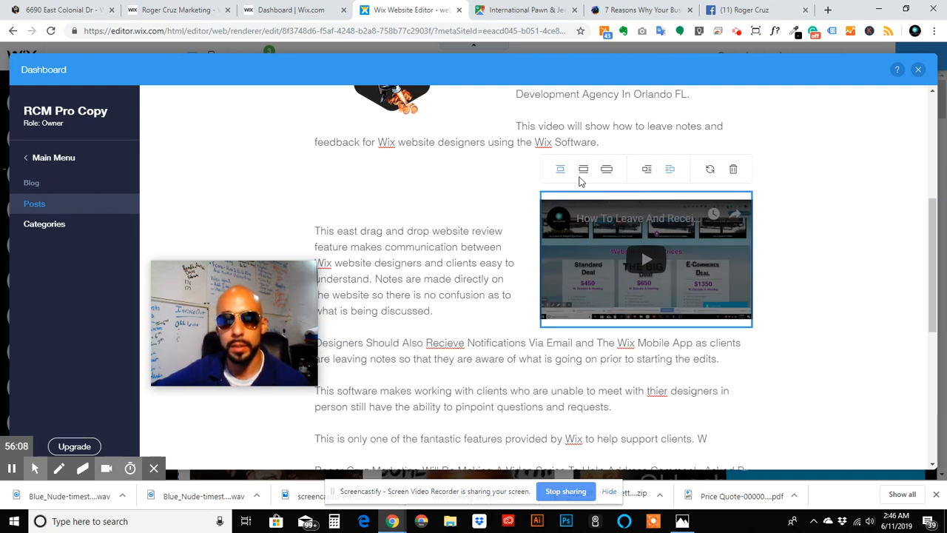
click(605, 170)
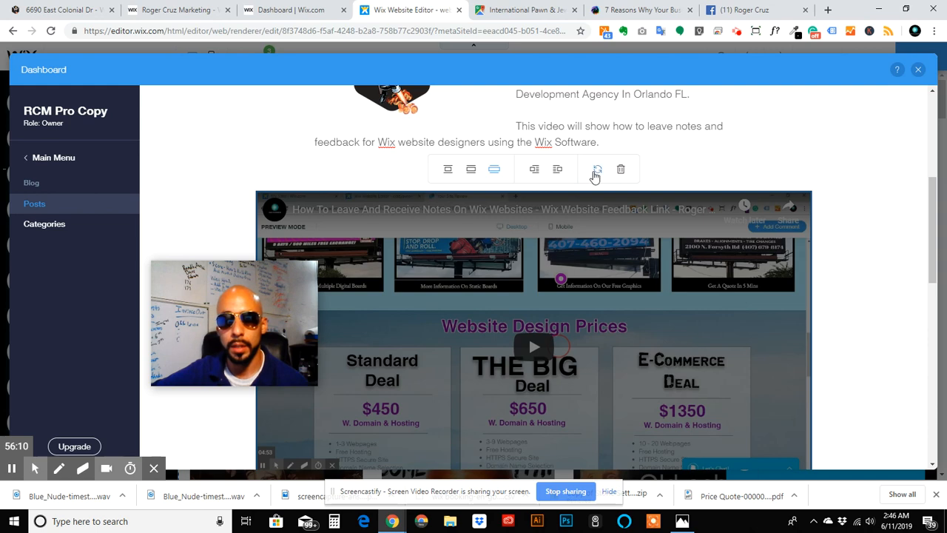
scroll(560, 279, down, 2)
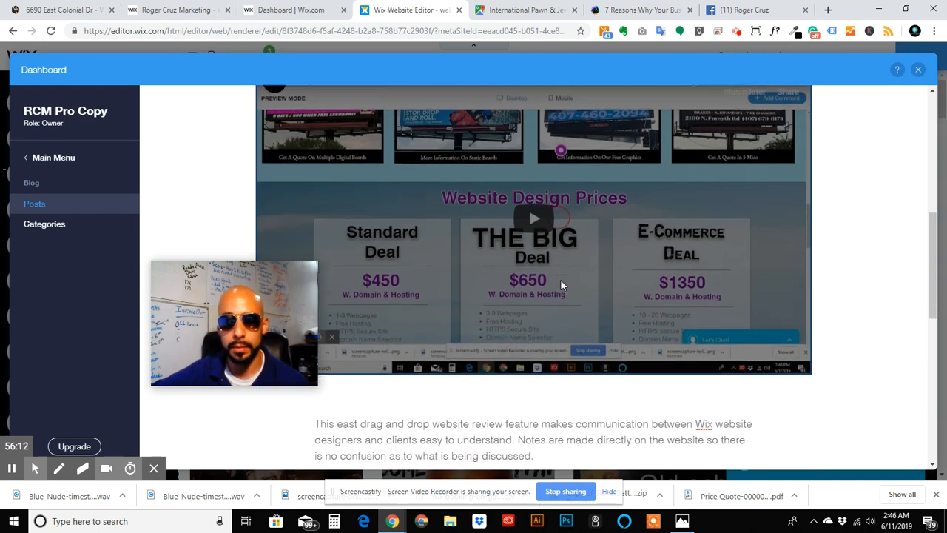
scroll(560, 280, down, 2)
scroll(560, 286, down, 4)
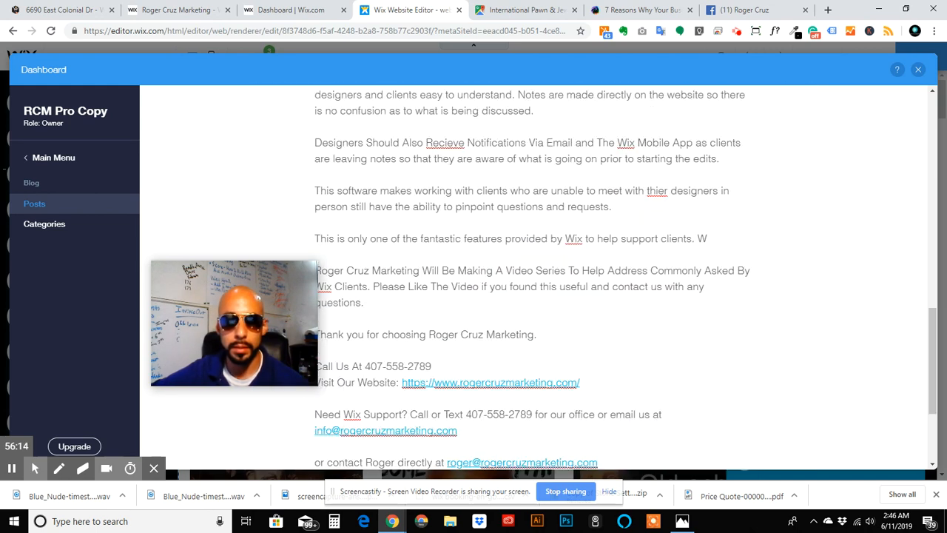
scroll(563, 242, up, 8)
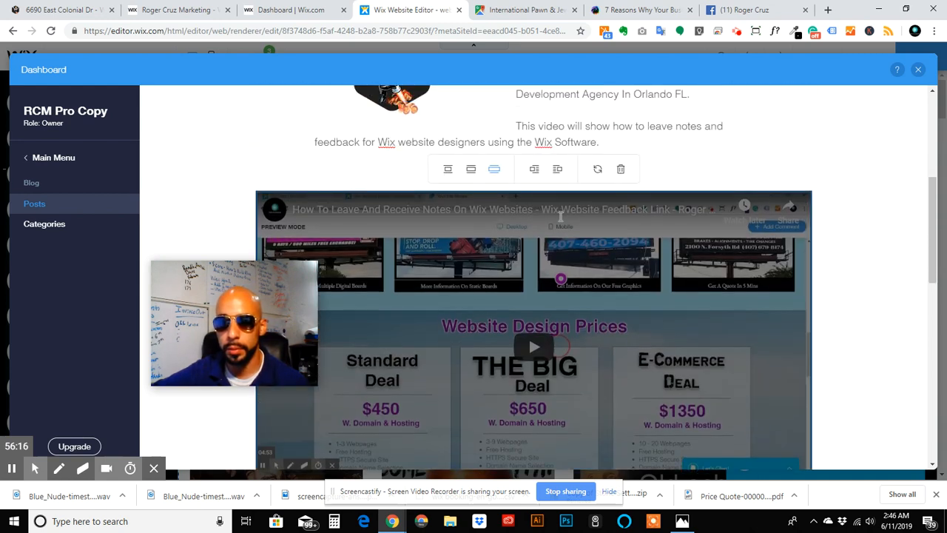
Start adding a video on the empty line above the embedded video and activate the link field for a YouTube, Vimeo or Facebook address.
scroll(481, 233, down, 4)
scroll(485, 212, up, 4)
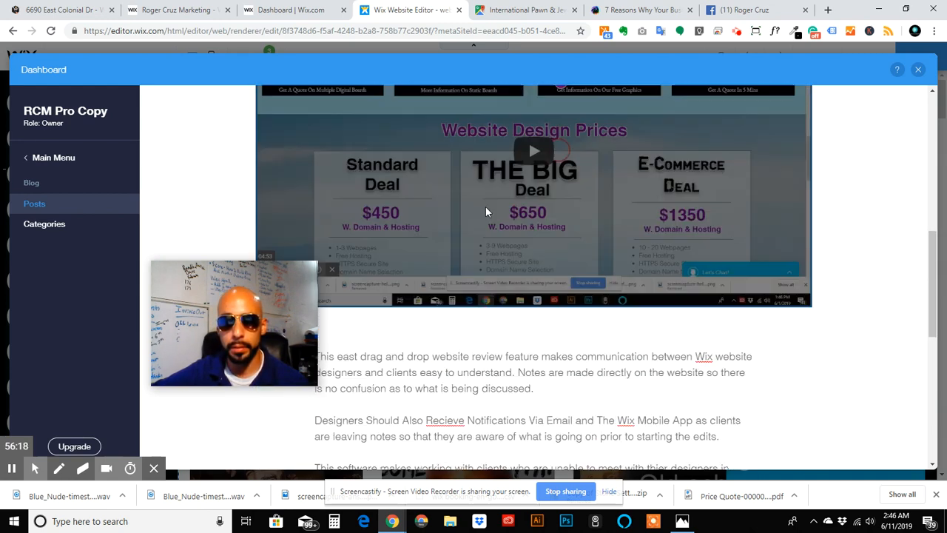
click(697, 177)
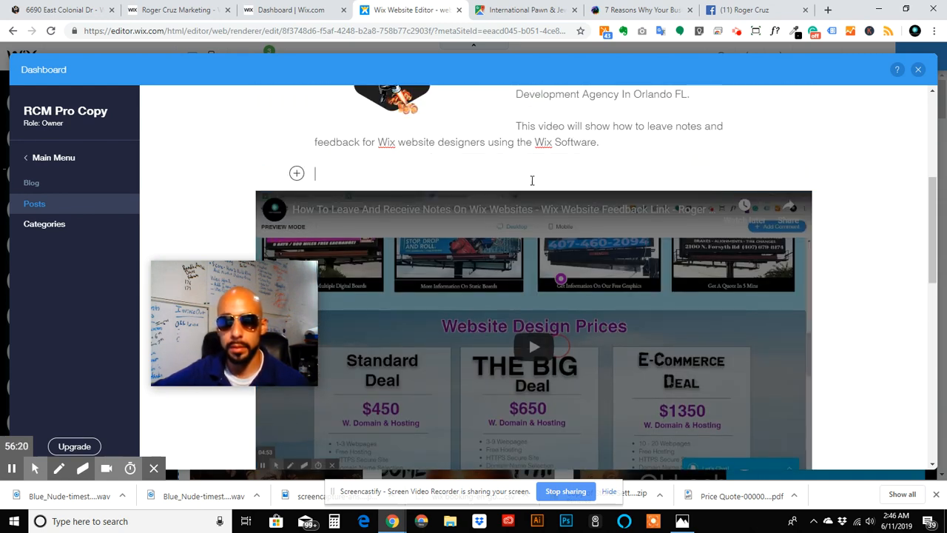
click(298, 174)
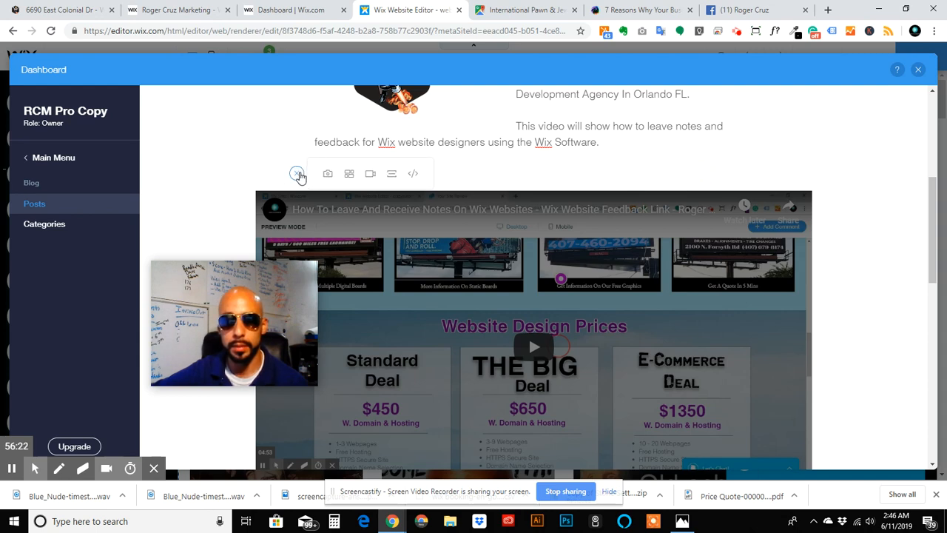
click(371, 174)
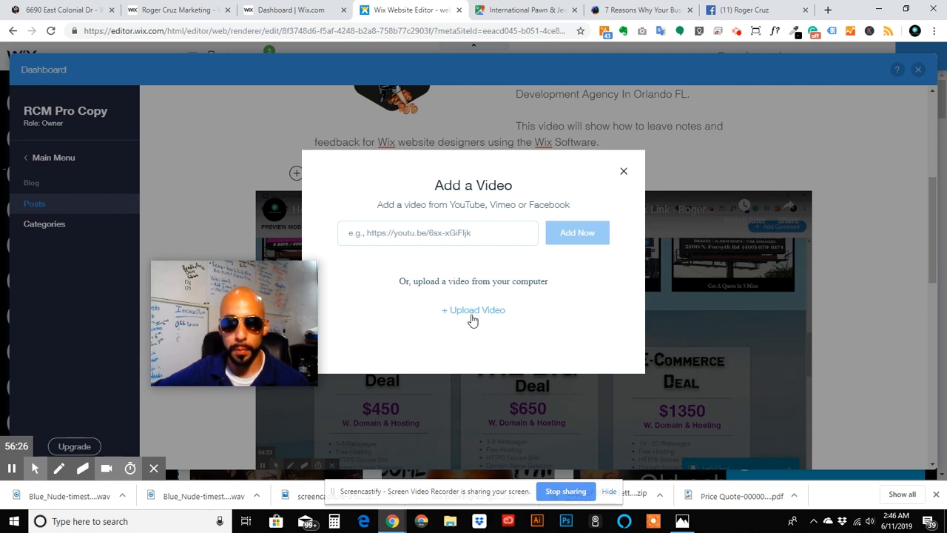
click(400, 234)
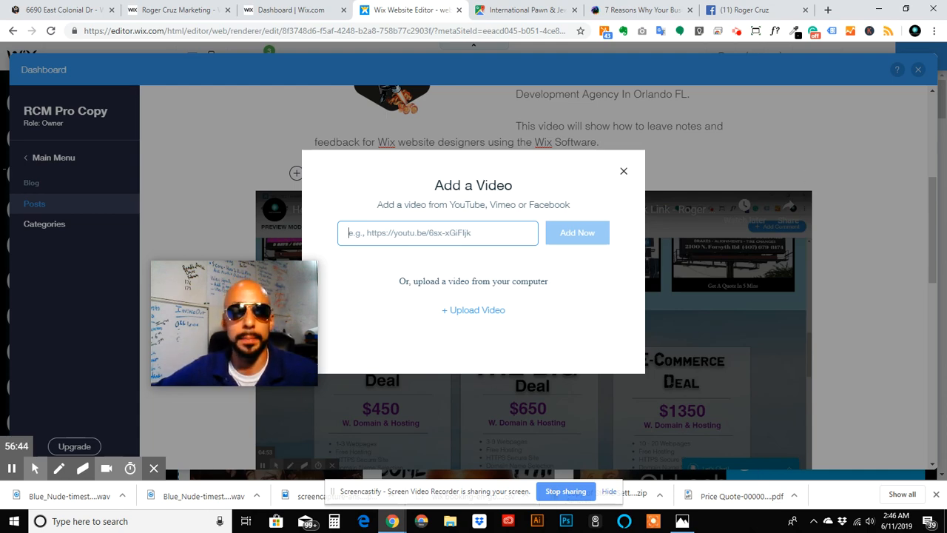
Switch to the Facebook profile and look through its timeline posts for a video to embed.
click(765, 10)
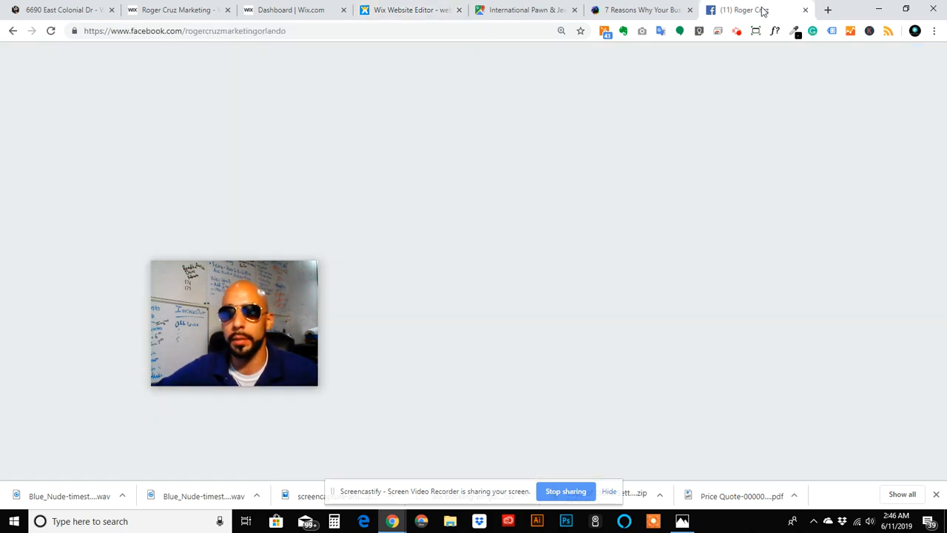
scroll(363, 189, down, 15)
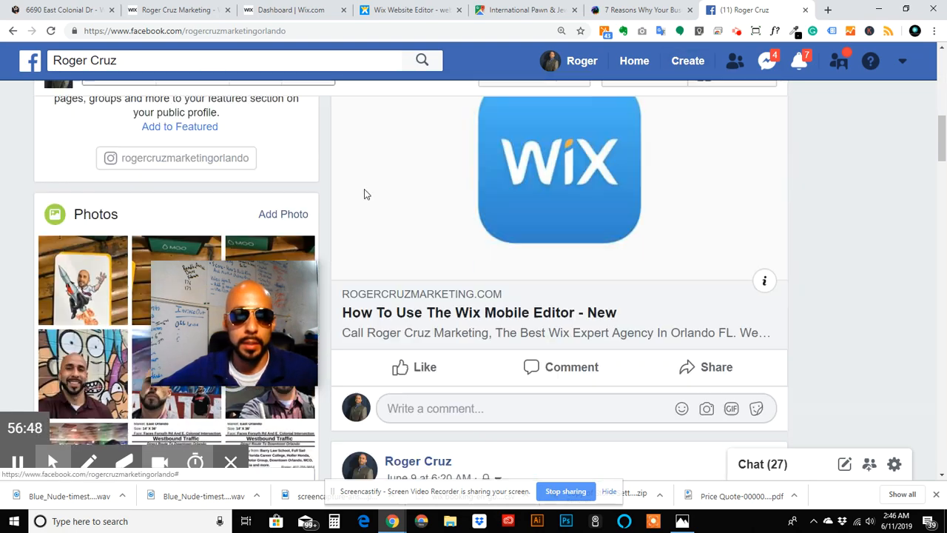
scroll(365, 194, down, 5)
scroll(384, 134, down, 15)
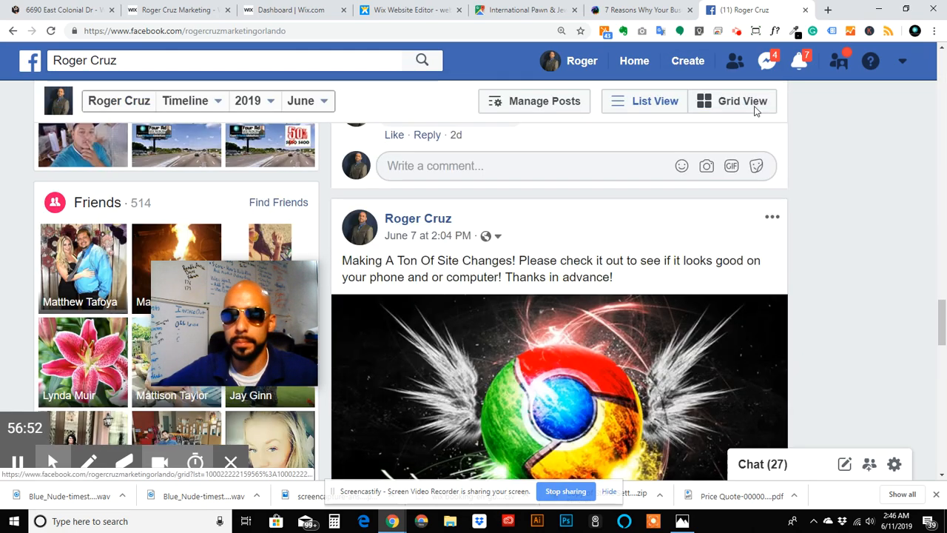
scroll(166, 176, down, 10)
scroll(166, 176, down, 1)
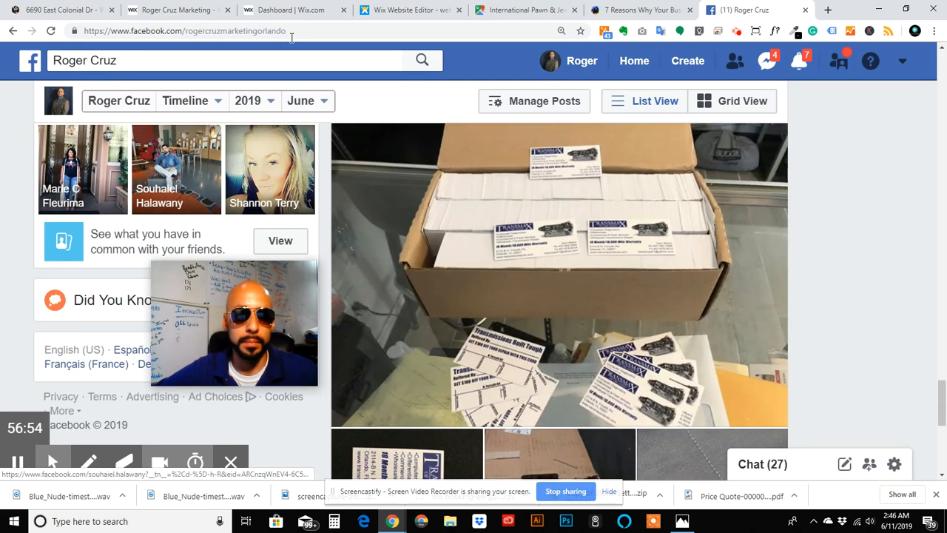
Replace the Facebook profile with the rogercruzmarketing.com website.
click(333, 33)
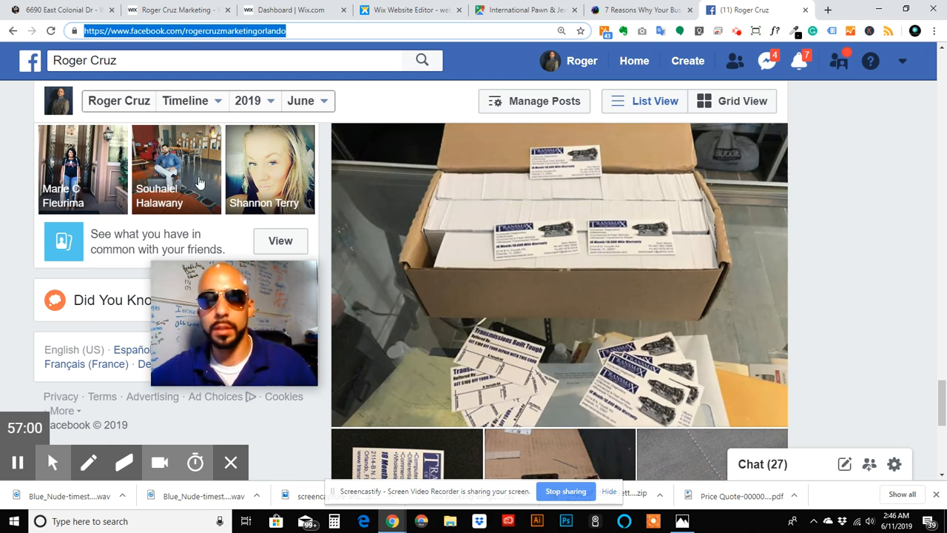
text(roger)
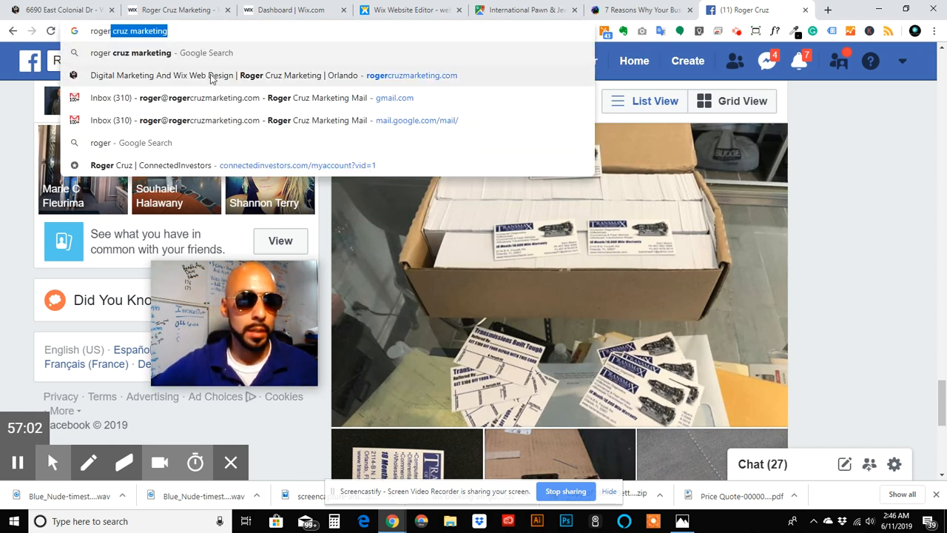
key(Down)
key(Return)
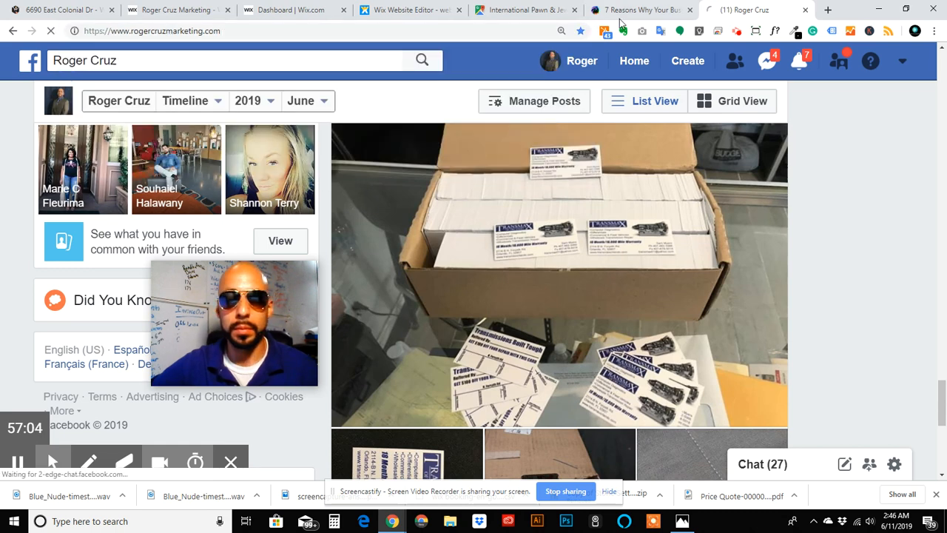
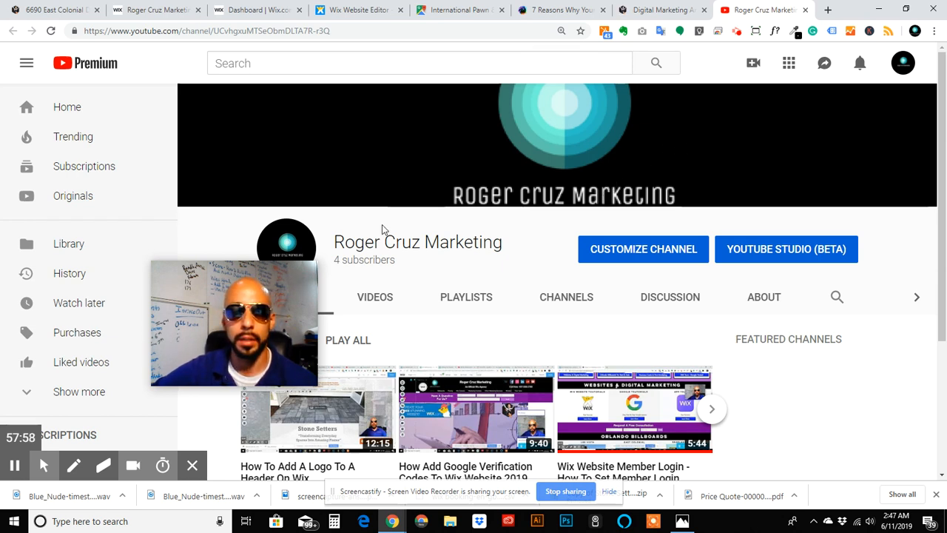
Open "How Add Google Verification Codes To Wix Website 2019" from the YouTube channel's uploads and select its page address.
scroll(385, 213, down, 1)
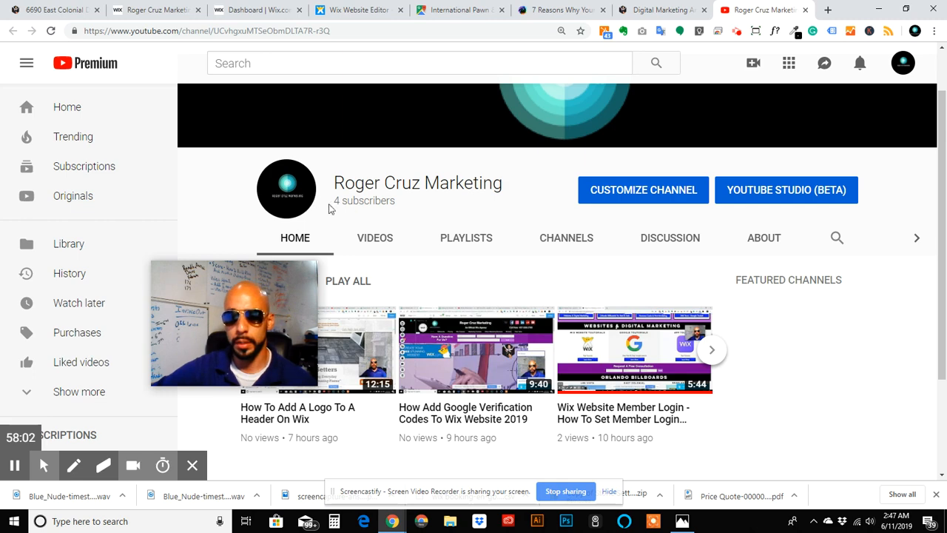
scroll(455, 213, down, 2)
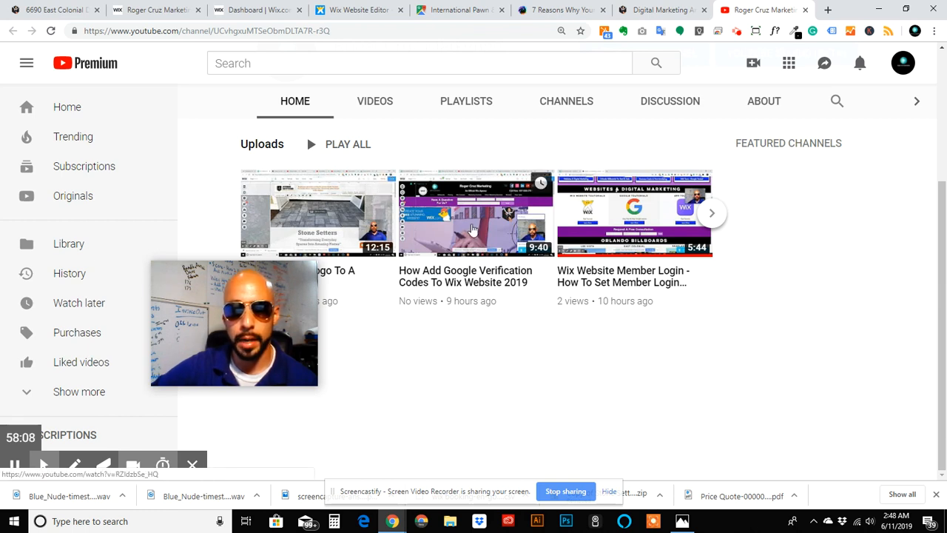
click(426, 270)
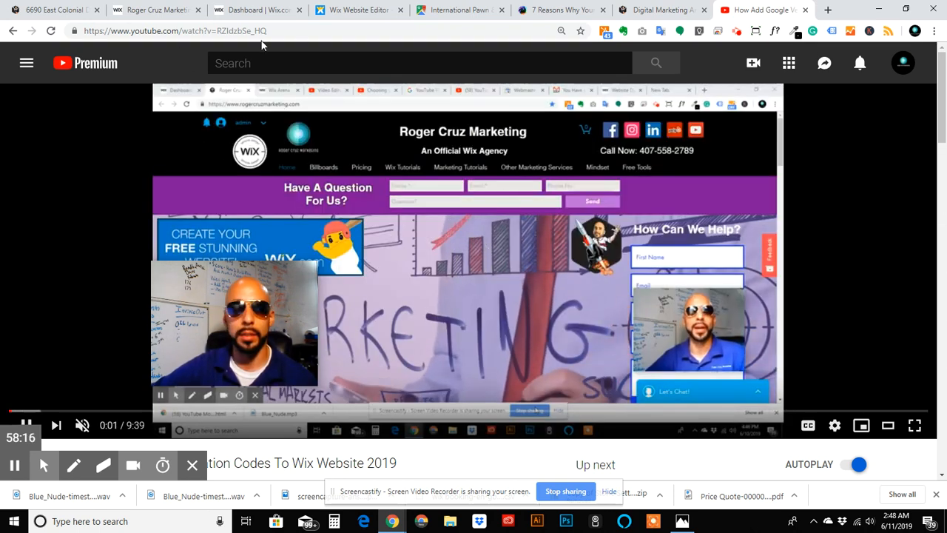
click(219, 34)
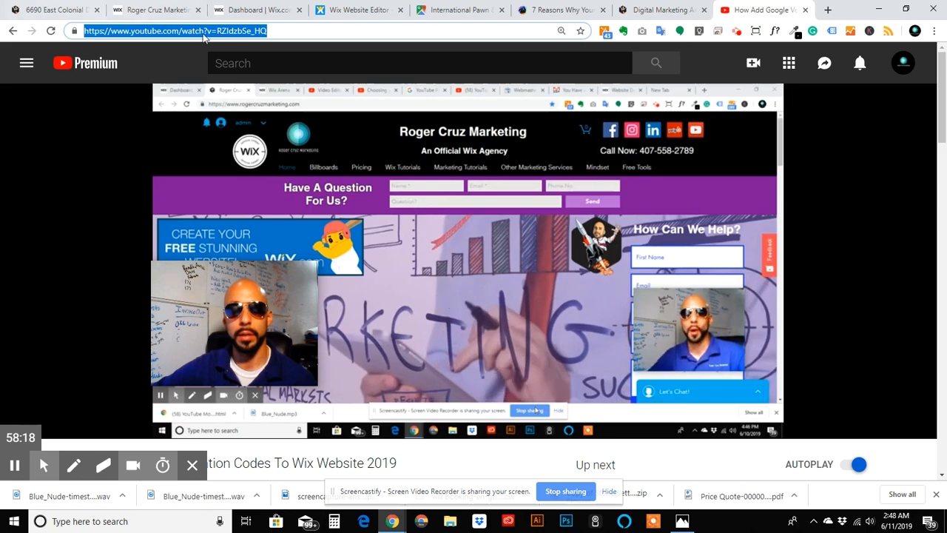
Pause the YouTube video, copy its short share link and close the sharing dialog.
scroll(492, 231, down, 1)
scroll(491, 231, down, 2)
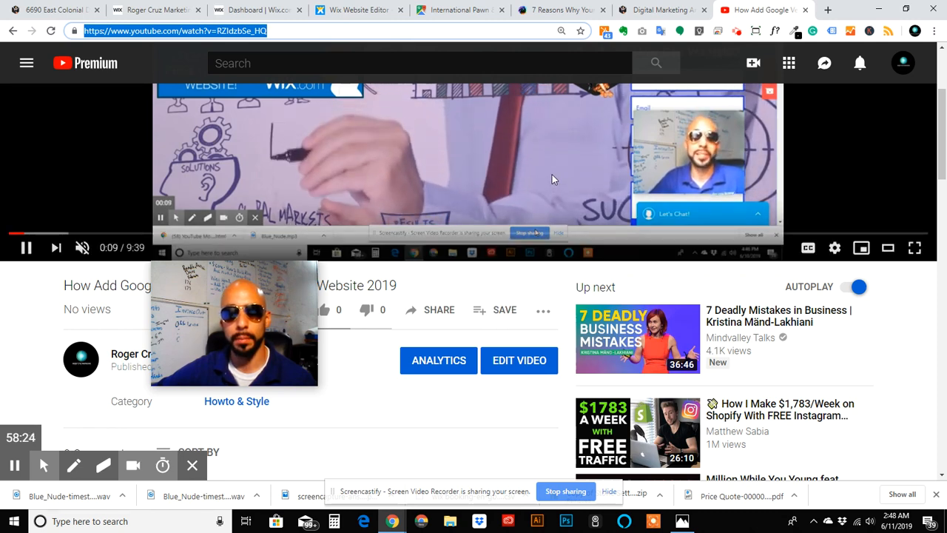
scroll(552, 174, up, 2)
click(548, 249)
scroll(548, 246, down, 3)
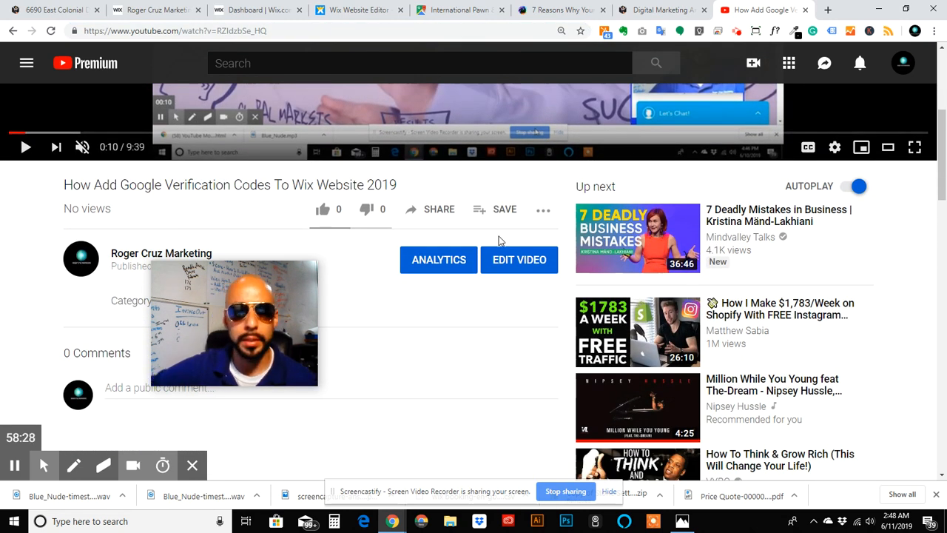
click(441, 212)
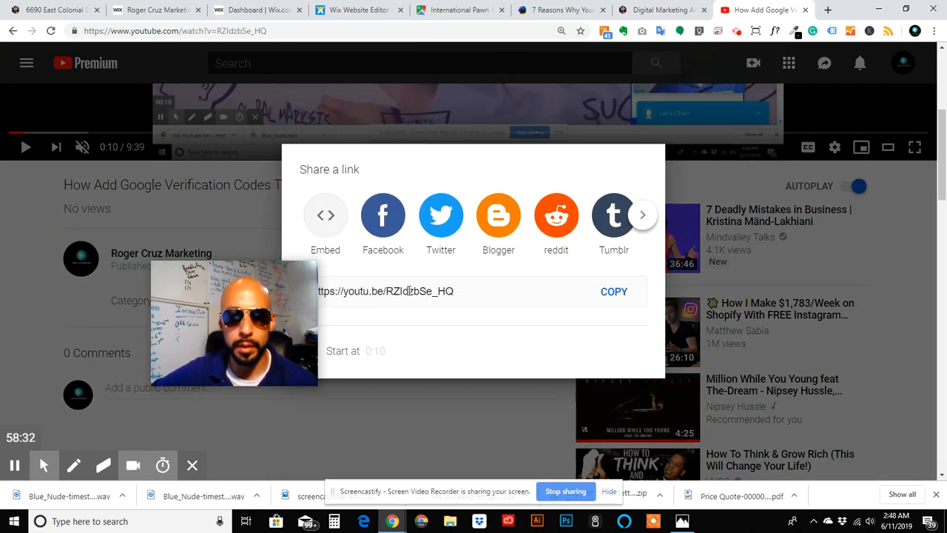
click(614, 293)
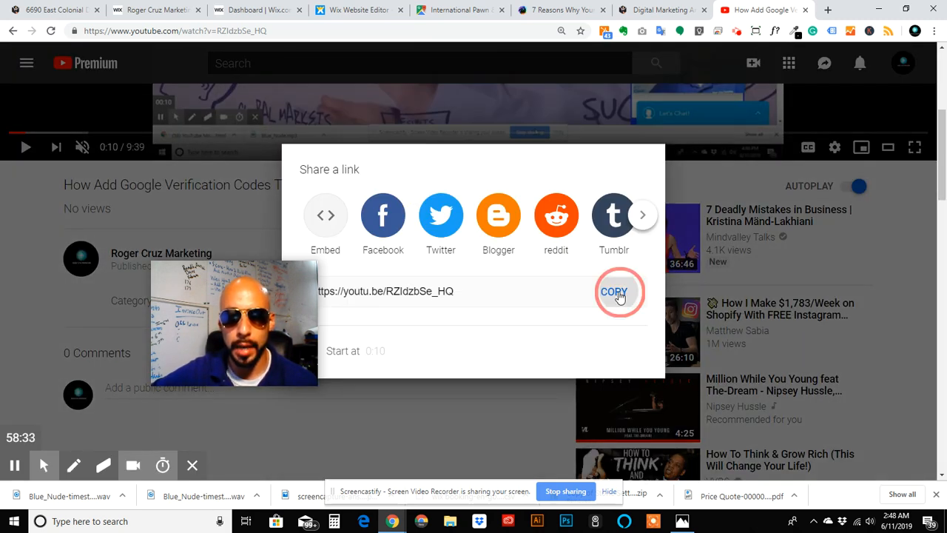
right_click(466, 292)
click(492, 302)
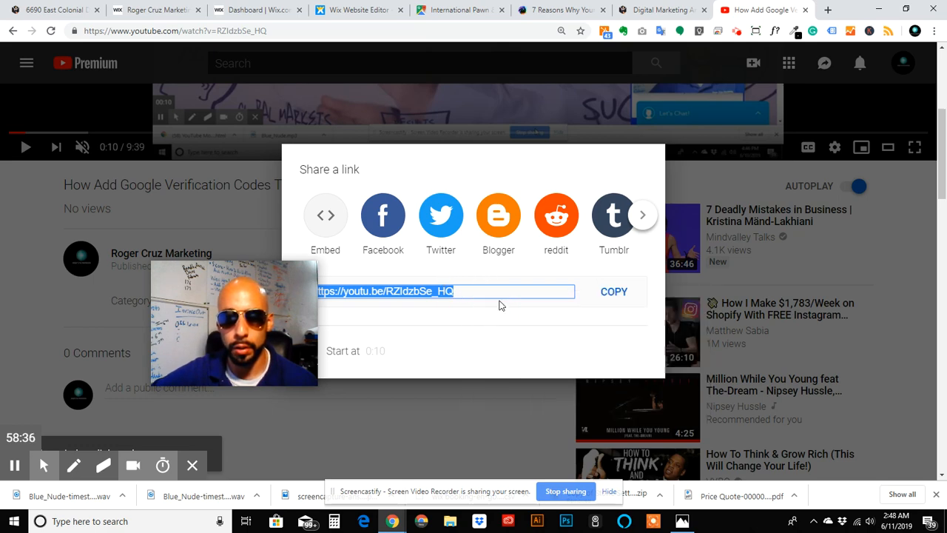
key(Escape)
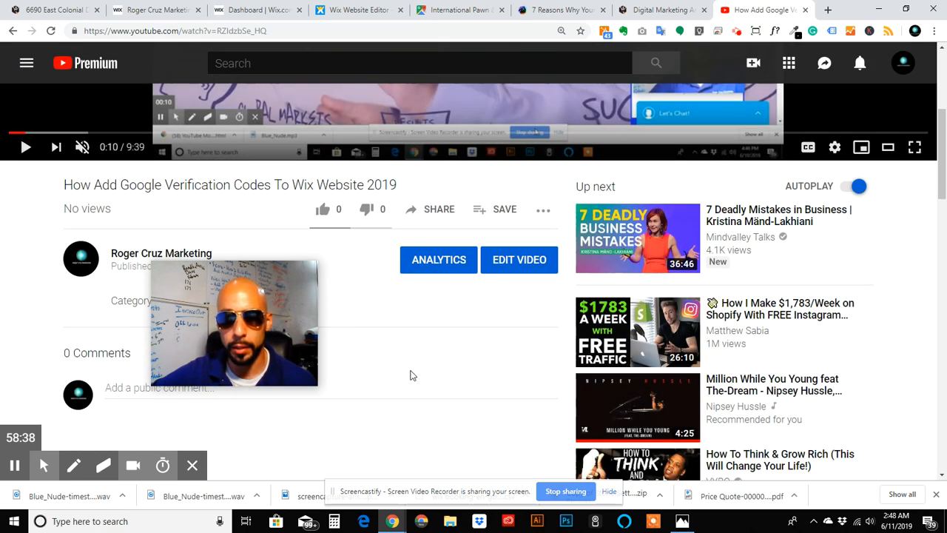
Switch back to the Wix Website Editor and enter the copied YouTube link for the new video.
click(684, 7)
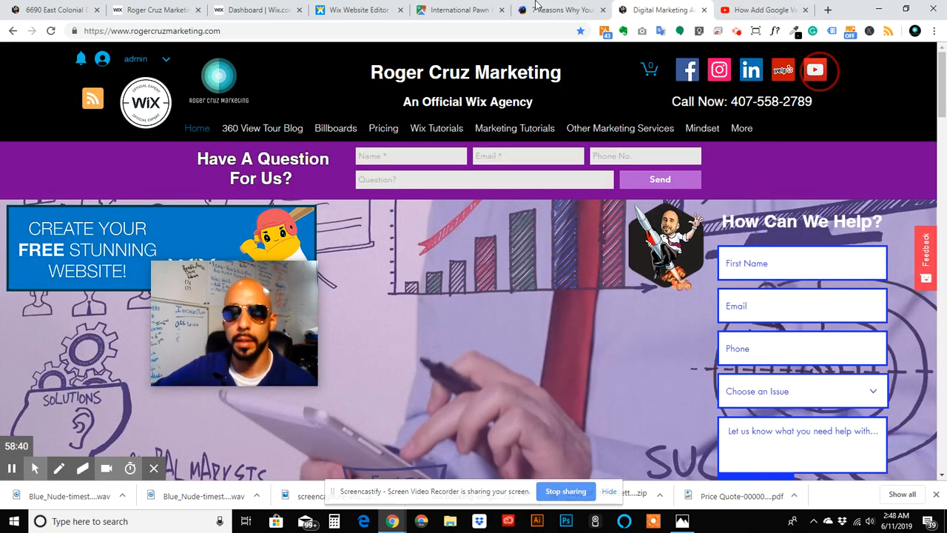
click(536, 7)
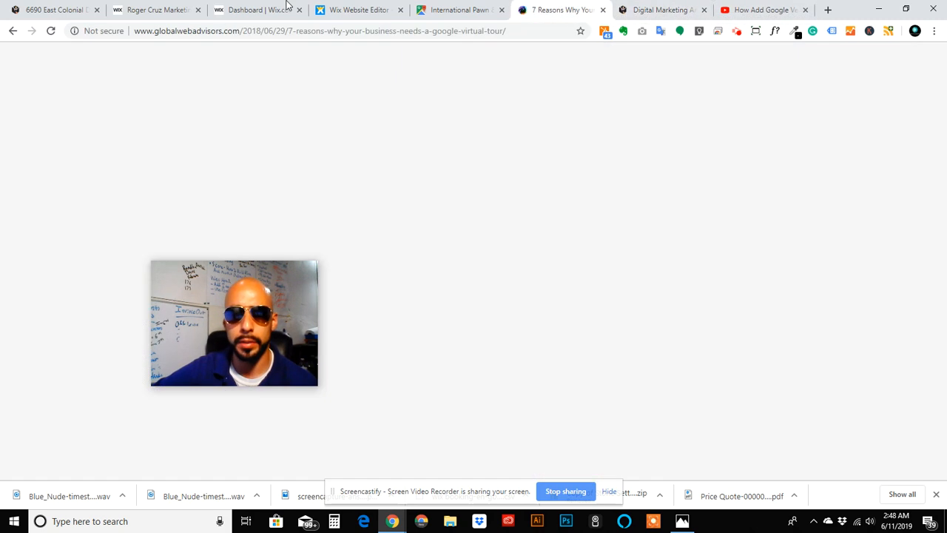
click(153, 8)
click(255, 5)
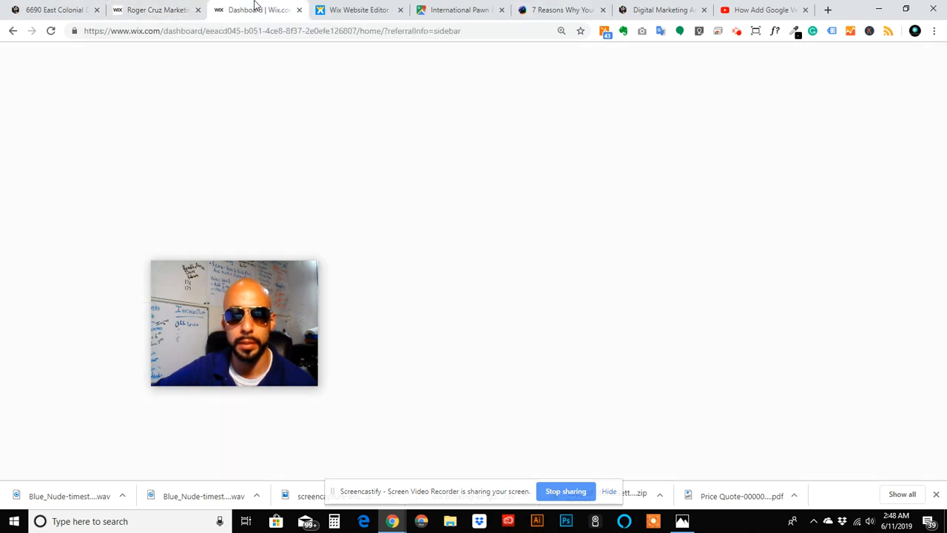
click(360, 7)
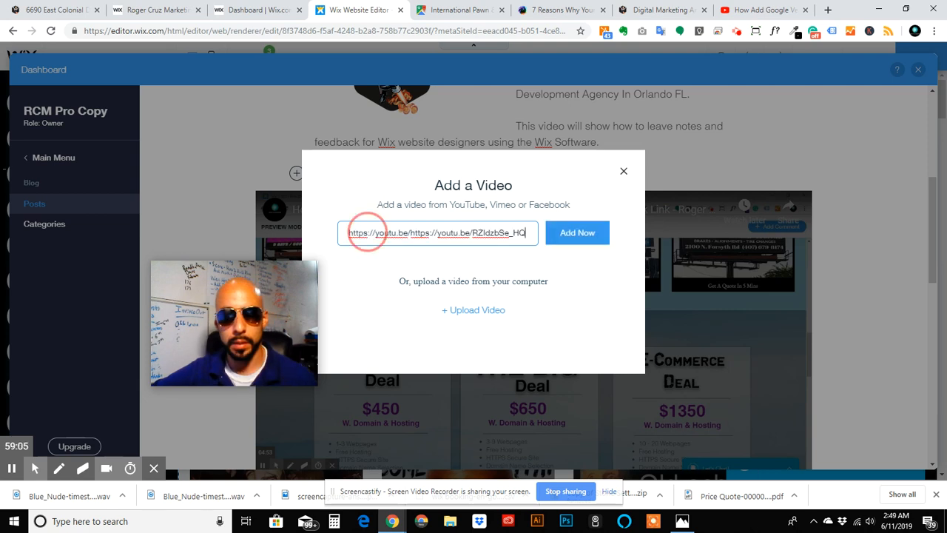
Check the entered YouTube link and add the Google verification codes video to the post.
click(424, 168)
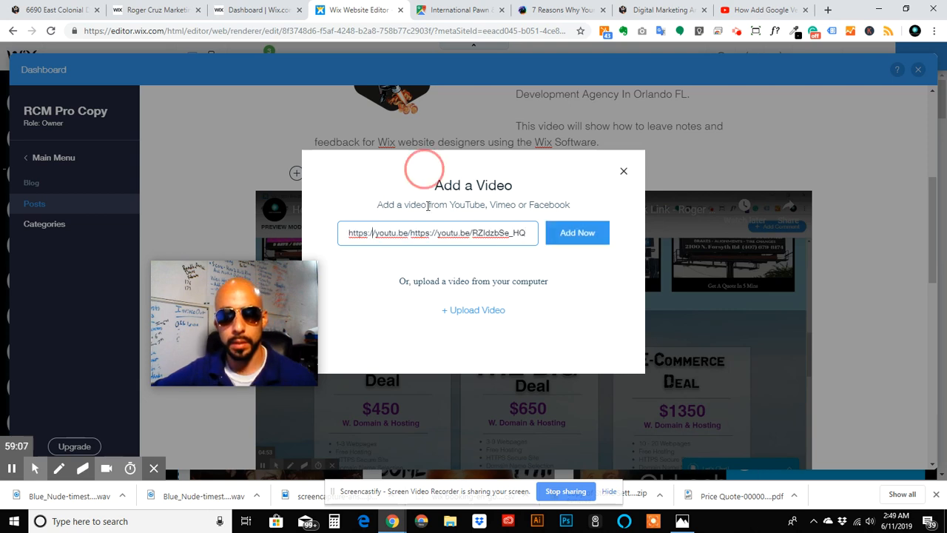
click(374, 233)
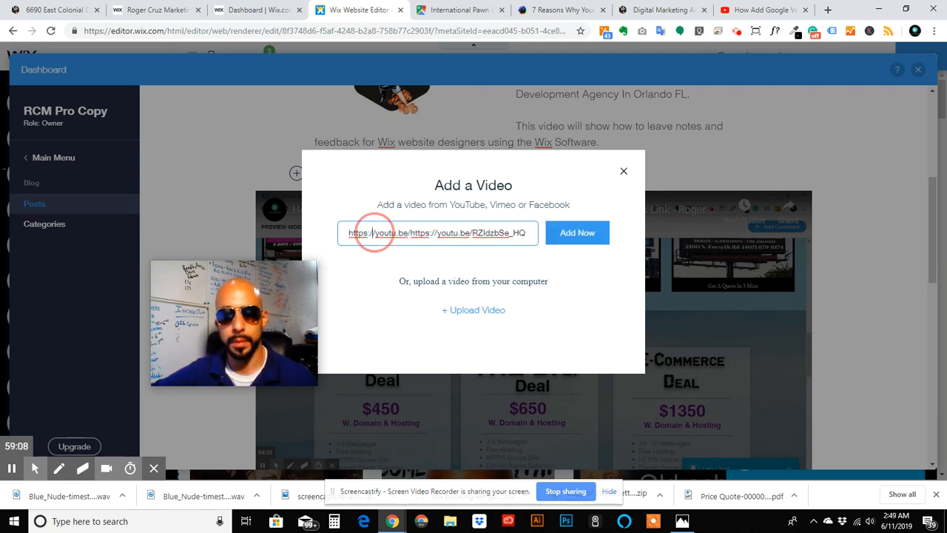
triple_click(442, 234)
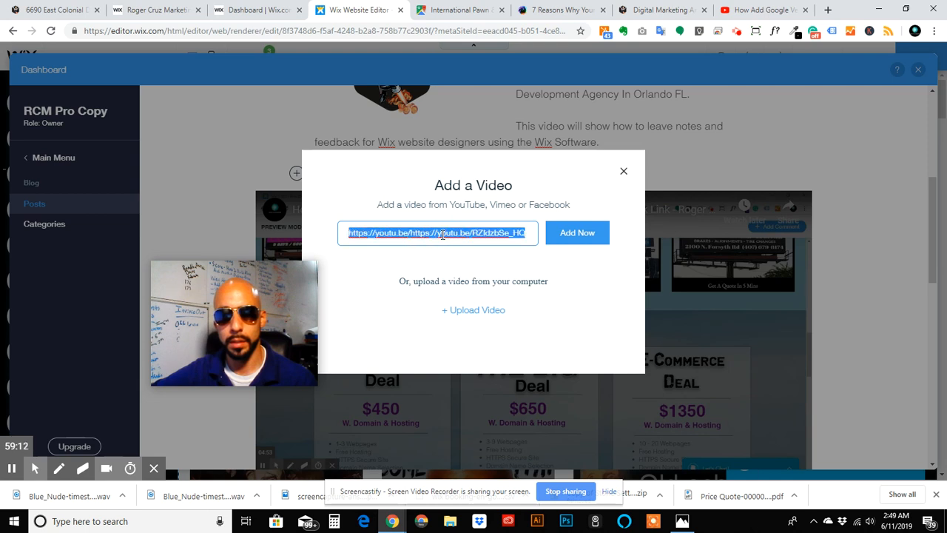
click(515, 231)
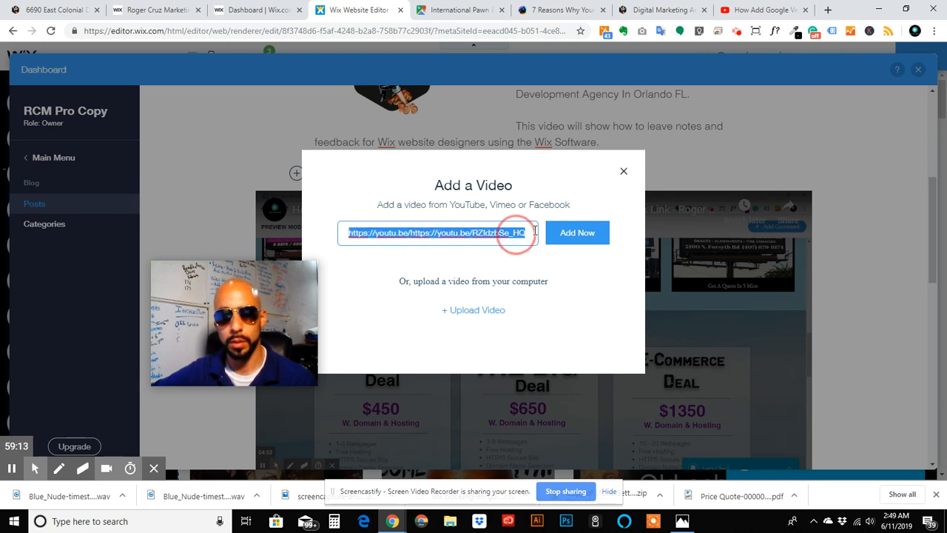
click(583, 233)
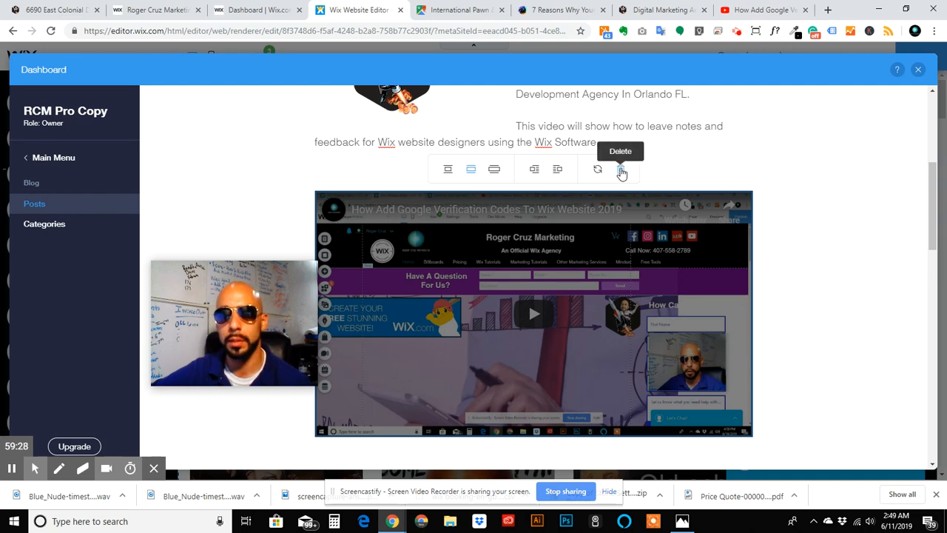
Delete the newly added video from the post and go to the publishing options at the post's end.
click(622, 173)
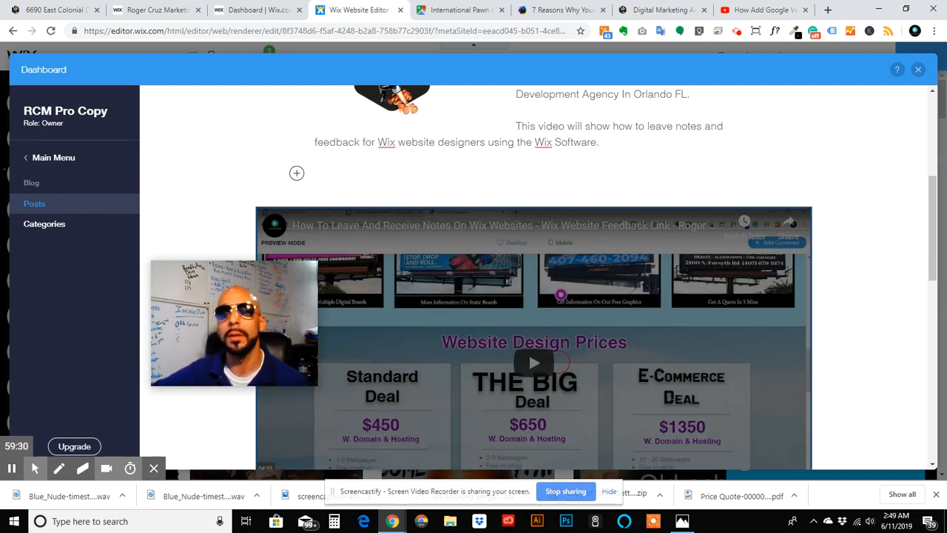
scroll(622, 173, down, 3)
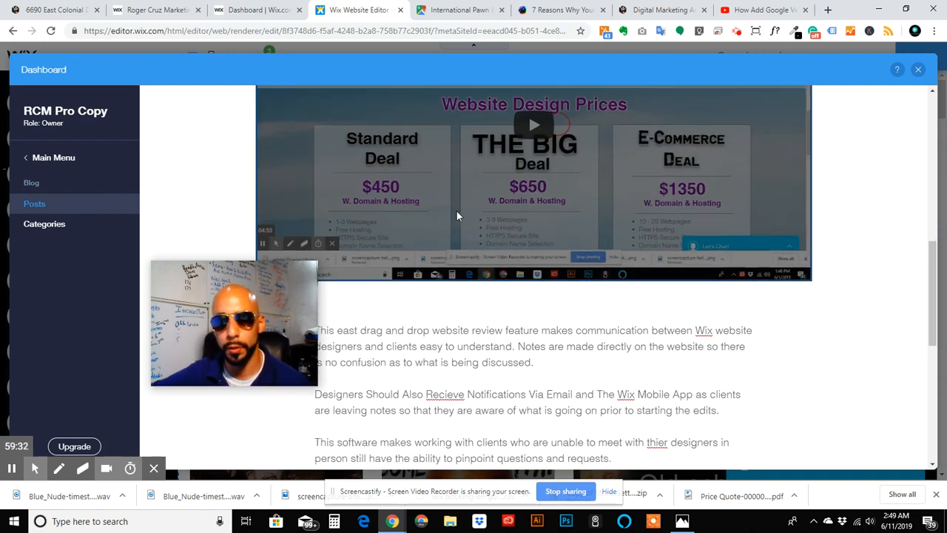
scroll(456, 211, down, 5)
scroll(417, 239, down, 3)
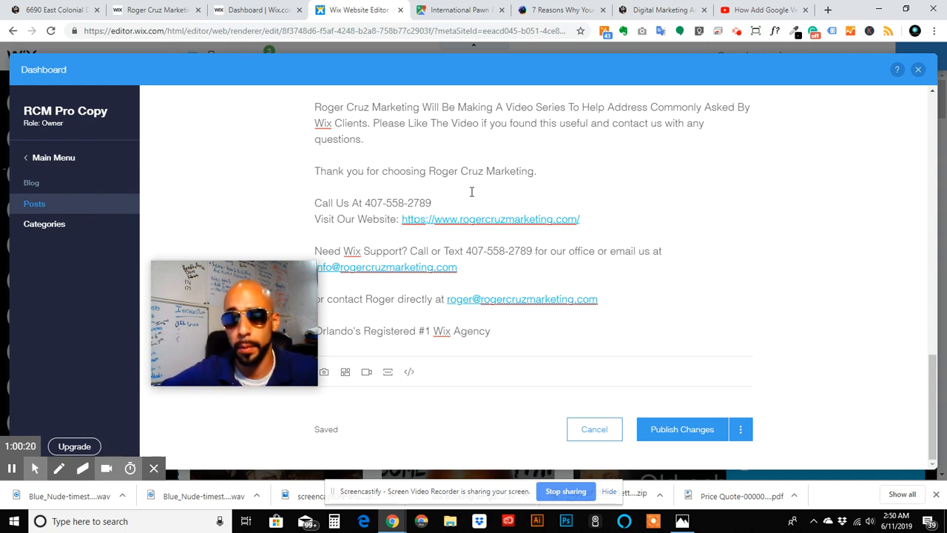
Start adding an image at the end of the post and browse the images in the site files.
mouse_move(219, 308)
drag(219, 308, 781, 243)
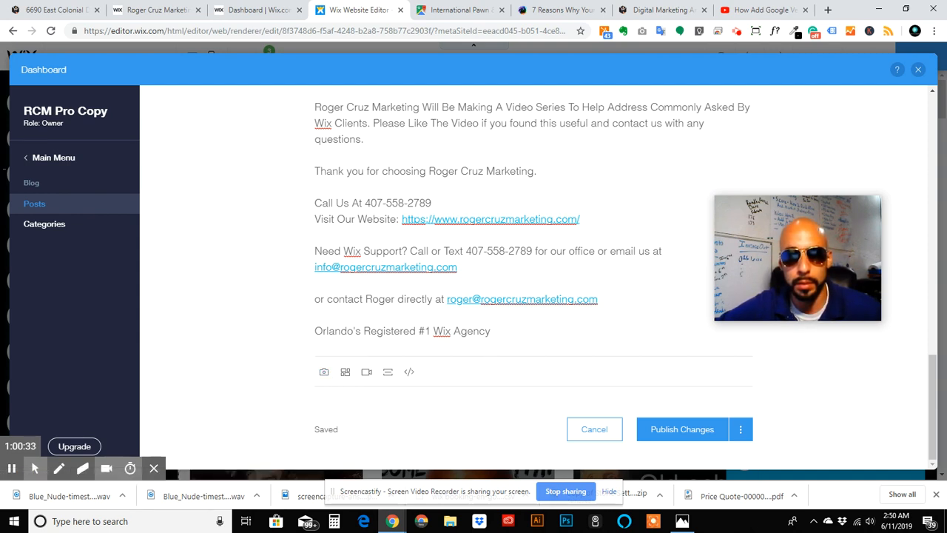
scroll(532, 281, up, 10)
scroll(323, 271, down, 10)
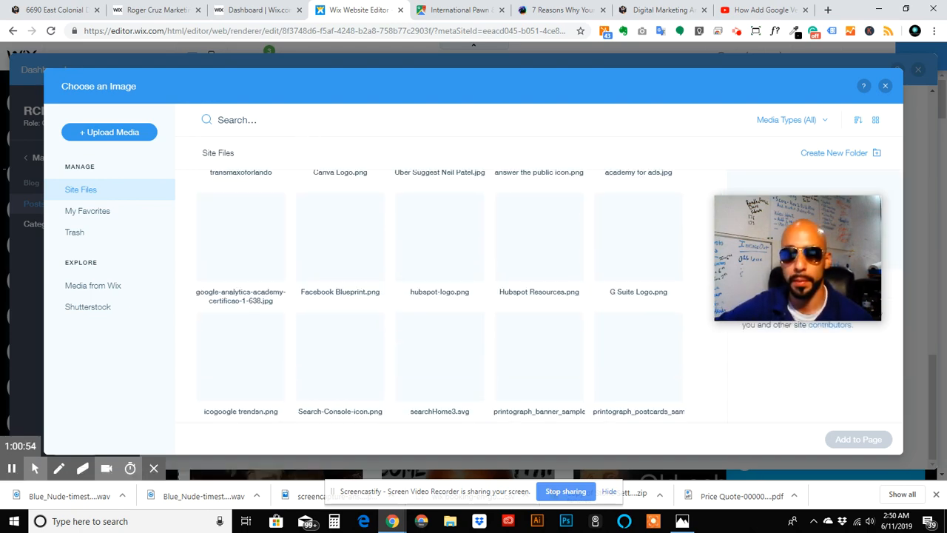
scroll(439, 296, down, 5)
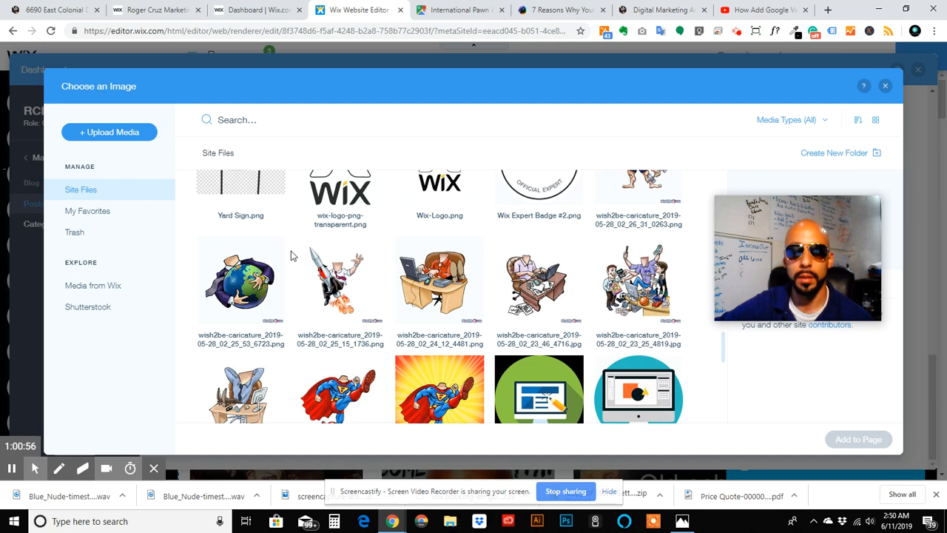
scroll(290, 255, down, 2)
scroll(291, 255, up, 10)
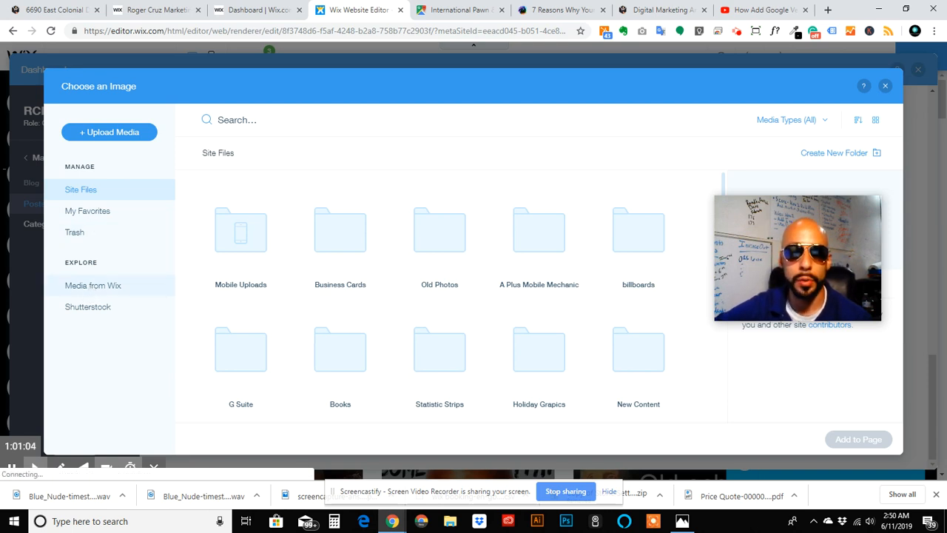
Check the media offered by Wix and the available upload sources, and close the image picker without adding anything.
click(93, 285)
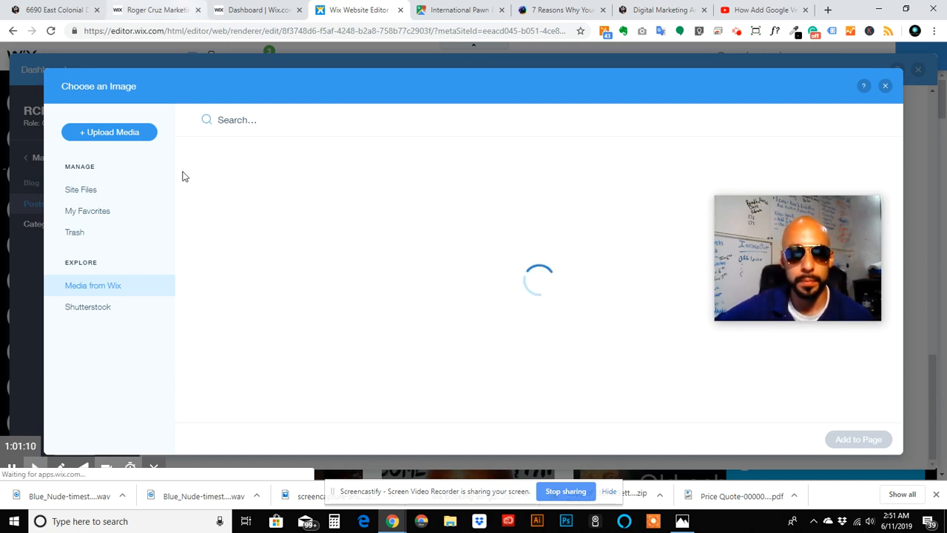
click(110, 133)
click(91, 284)
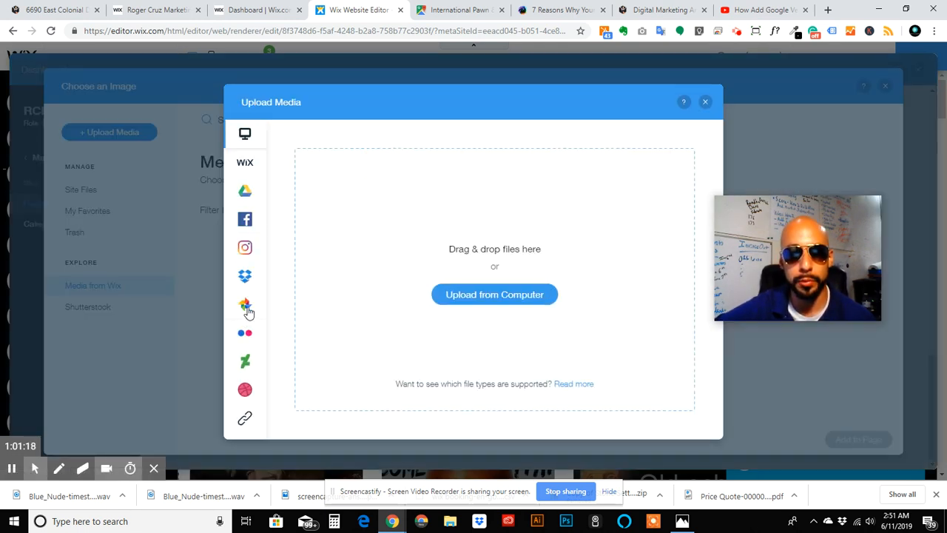
mouse_move(242, 228)
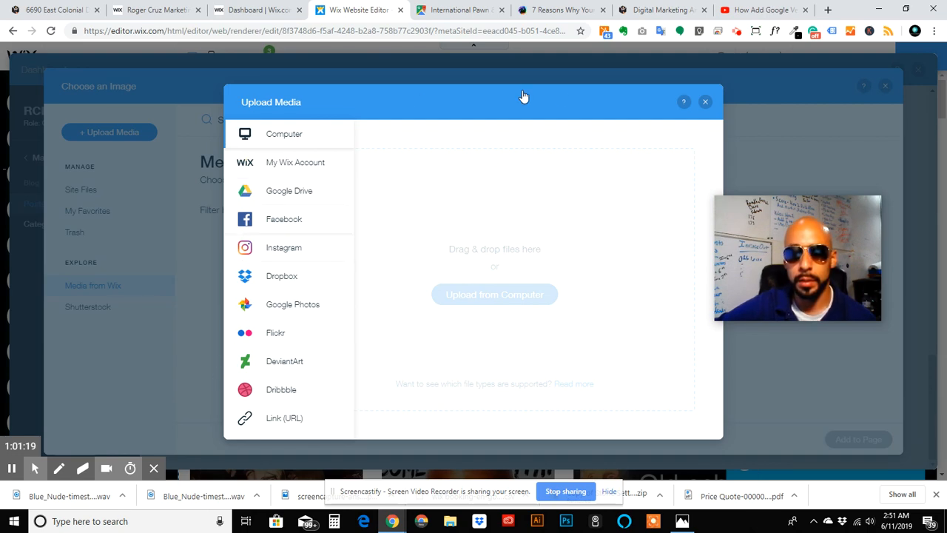
click(706, 104)
click(885, 86)
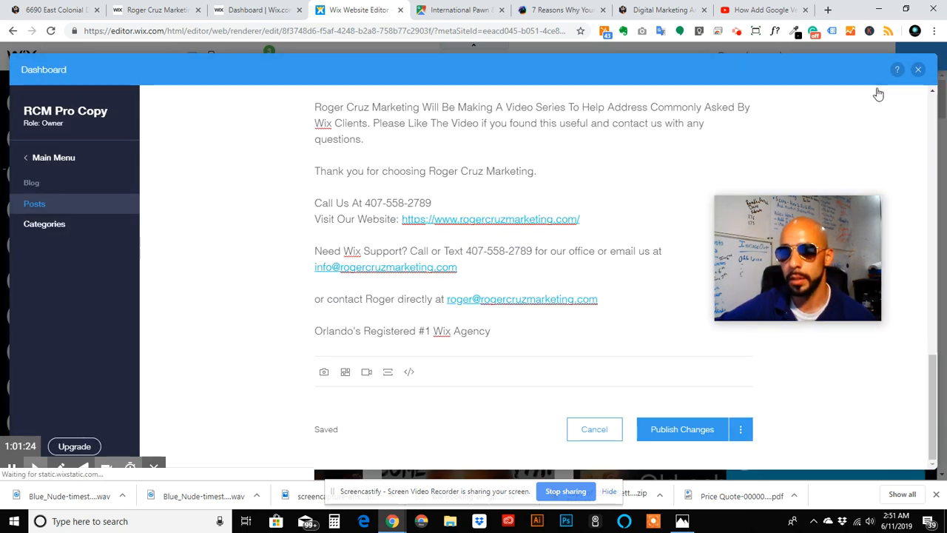
Insert a divider line below the last line of the post.
click(387, 376)
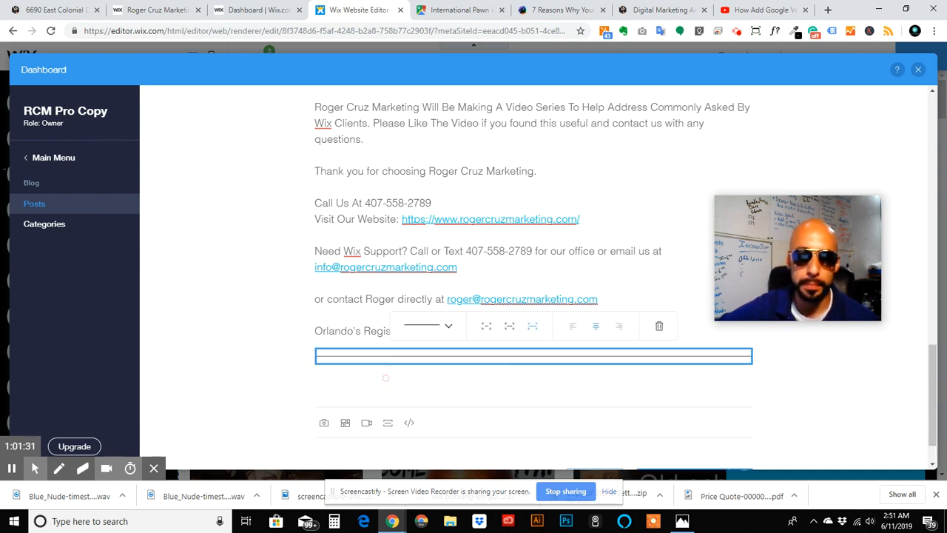
scroll(374, 407, down, 1)
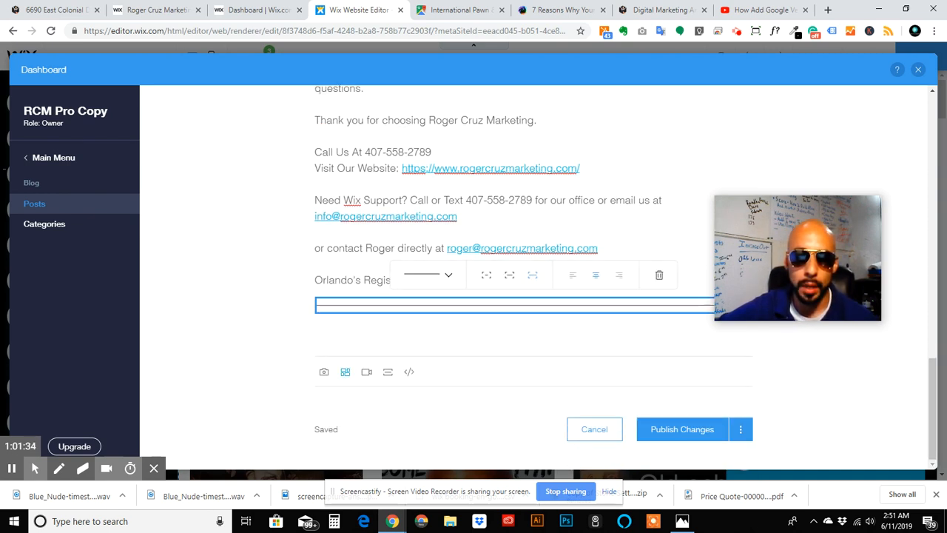
Start a gallery at the post's end and select the Google Analytics Academy, Google Trends and Search Console images from the site files.
click(345, 373)
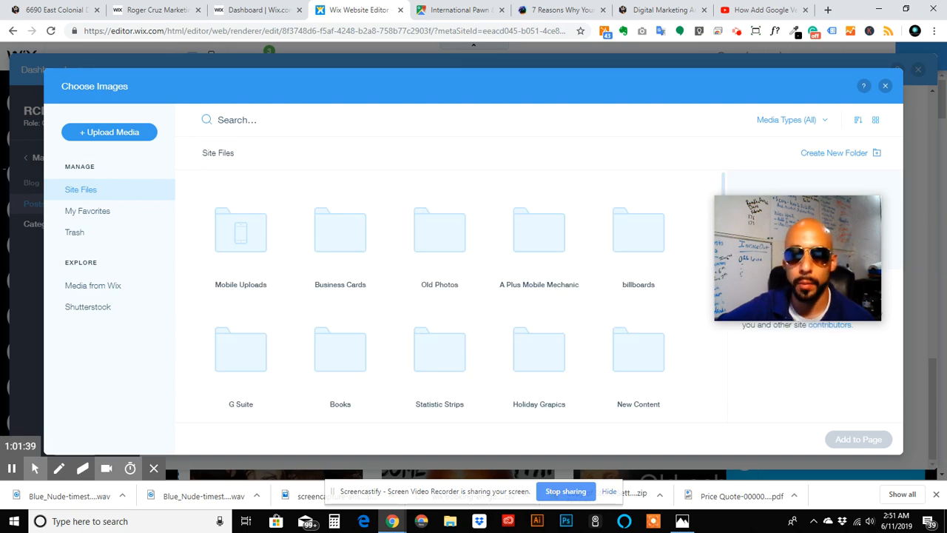
scroll(414, 304, down, 5)
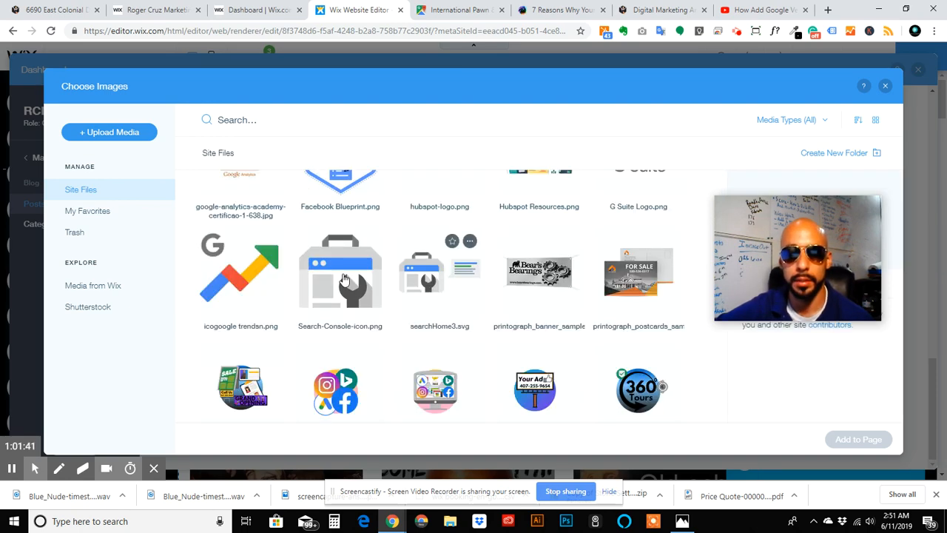
scroll(289, 292, up, 3)
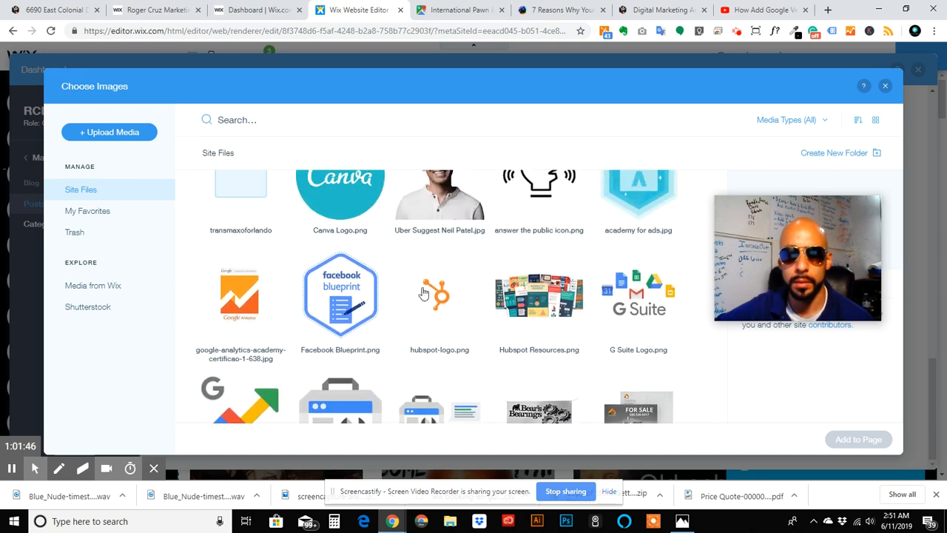
click(239, 294)
scroll(237, 299, down, 2)
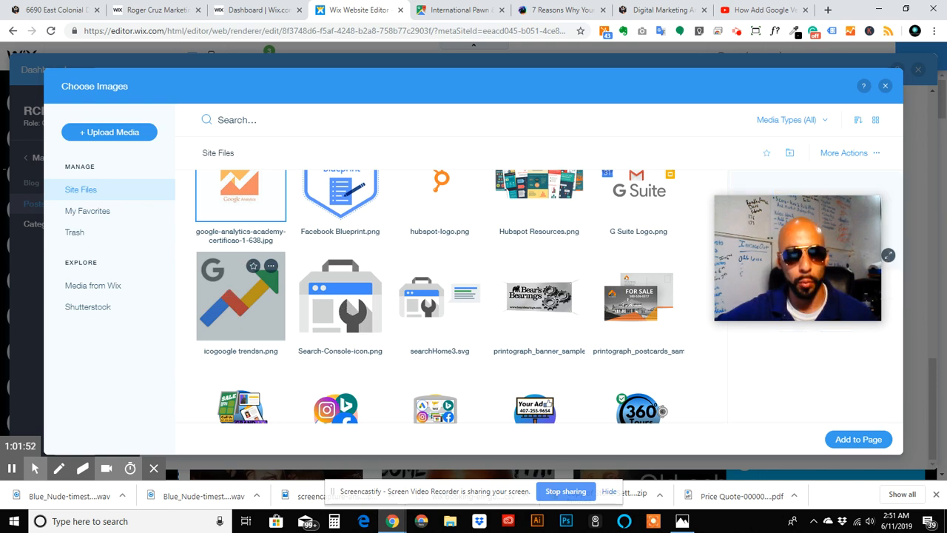
ctrl+click(343, 297)
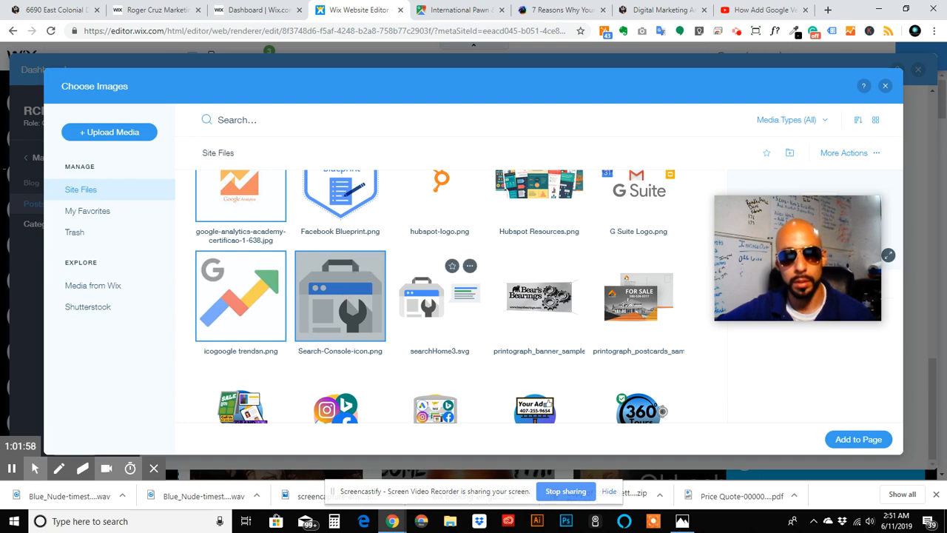
Add G Suite Logo.png and academy for ads.jpg to the gallery image selection.
scroll(570, 356, down, 5)
scroll(571, 355, up, 8)
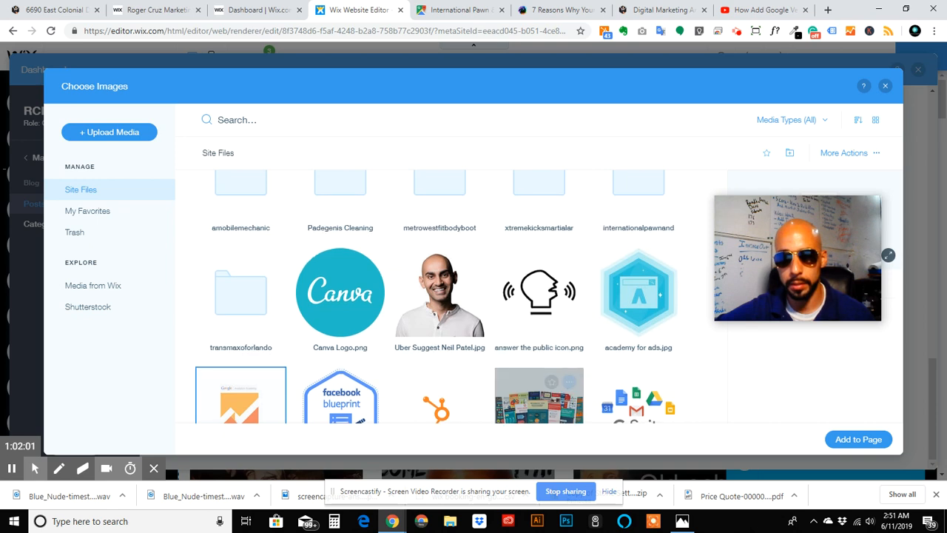
scroll(573, 353, down, 2)
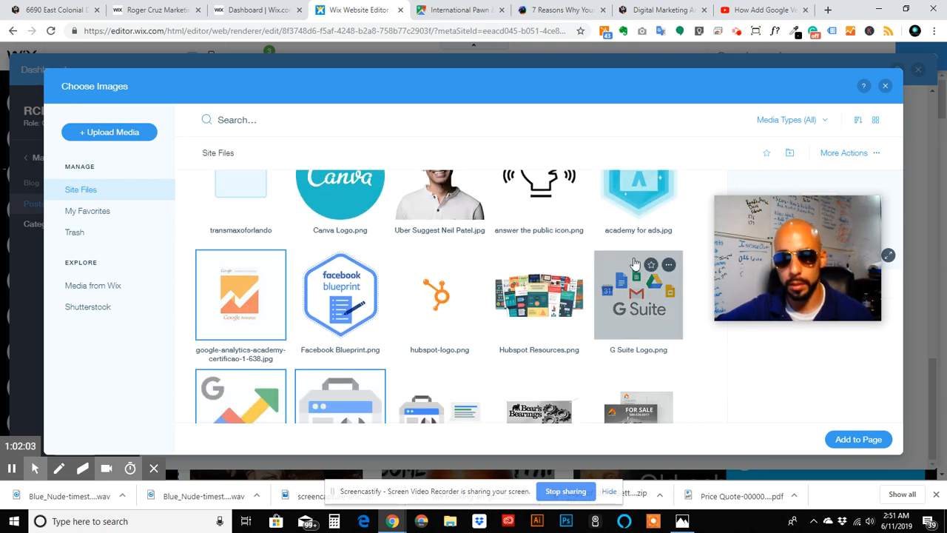
click(649, 331)
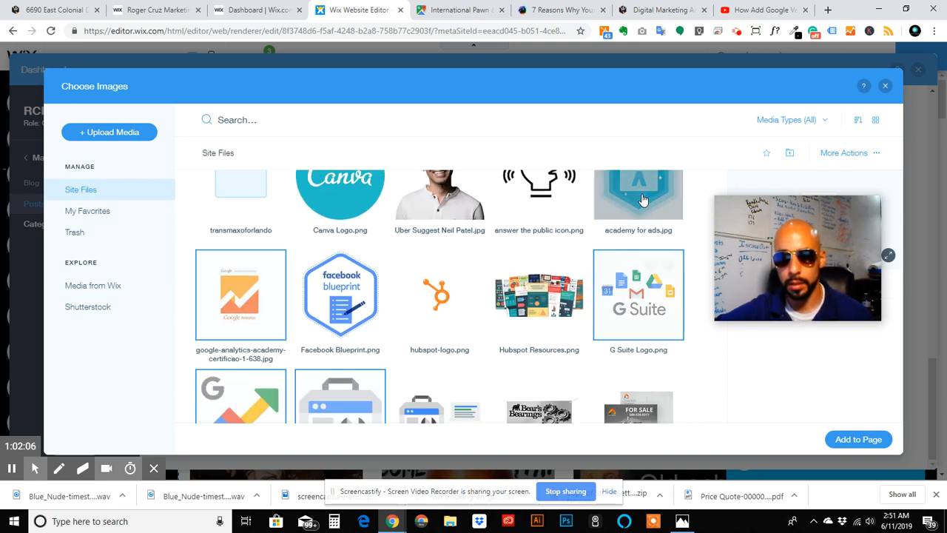
scroll(613, 308, down, 3)
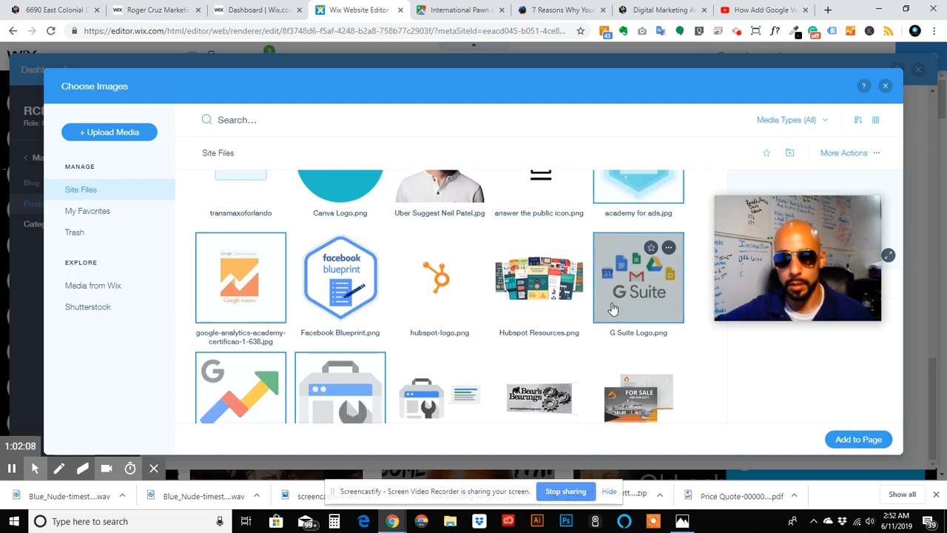
Also select the round Wix logo, the Google G logo and googleads-logo.png, and add all selected images to the post.
scroll(613, 308, down, 9)
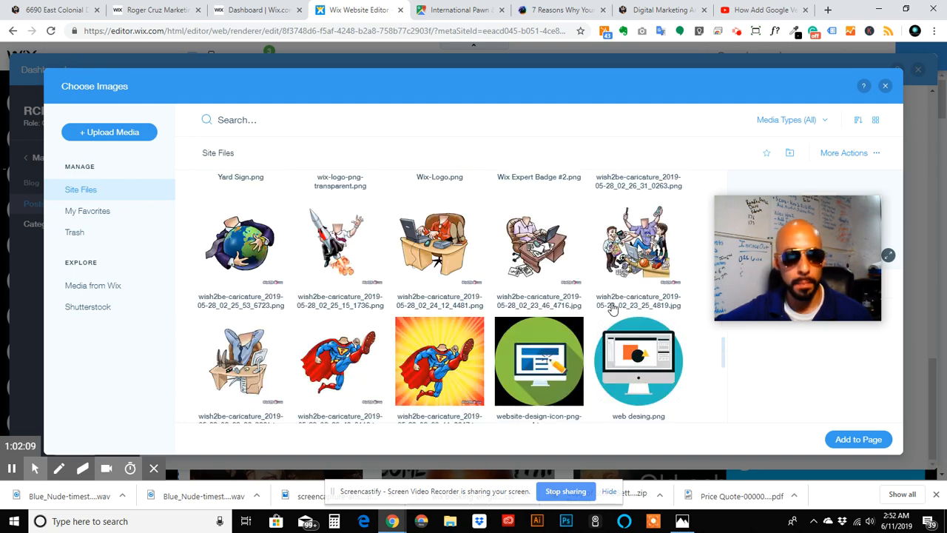
scroll(444, 296, down, 5)
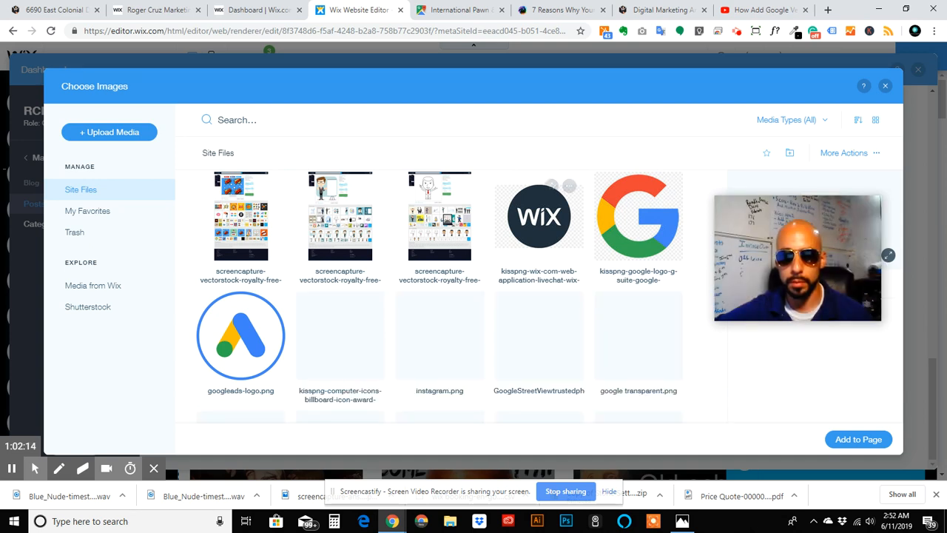
click(539, 216)
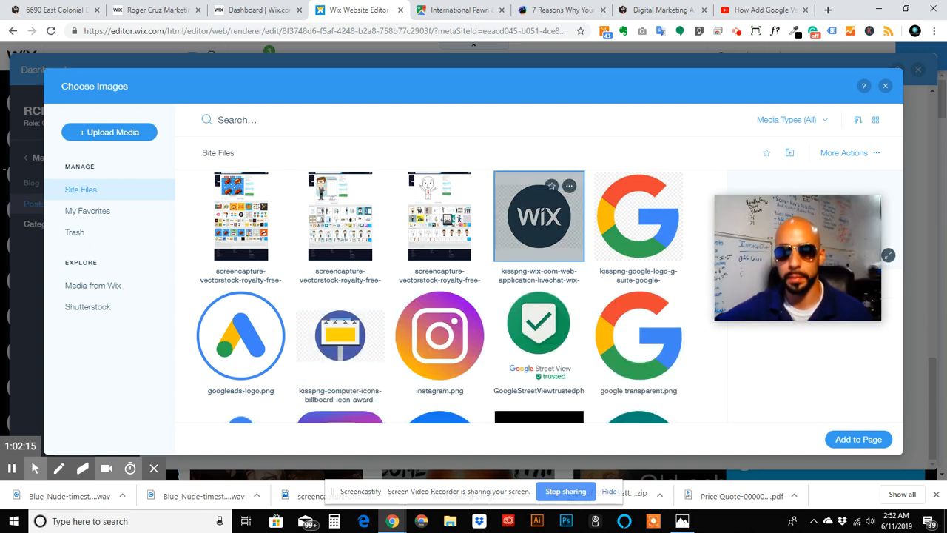
click(638, 219)
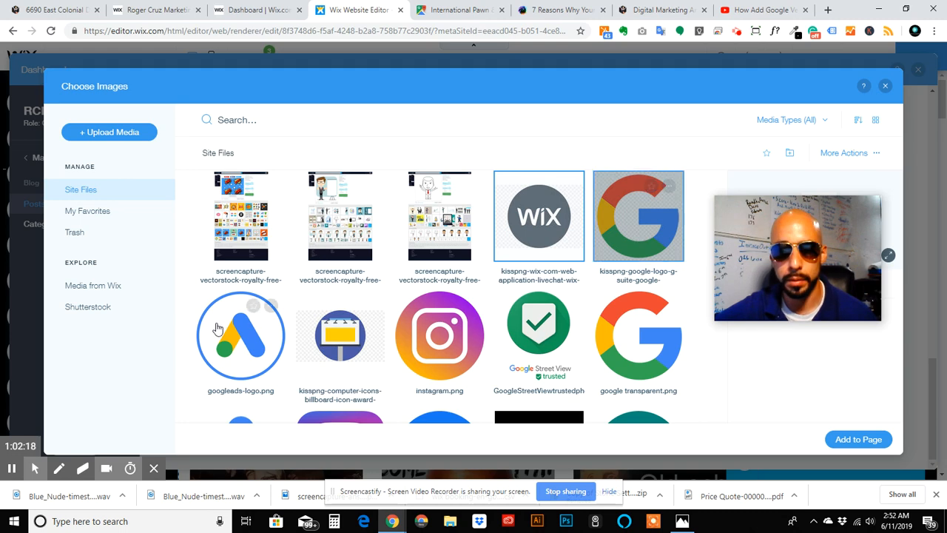
click(233, 338)
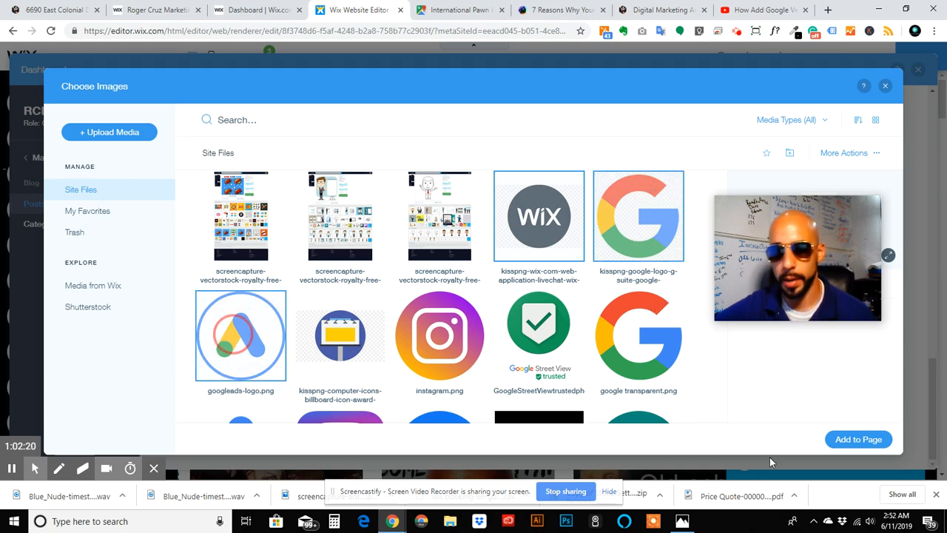
click(858, 440)
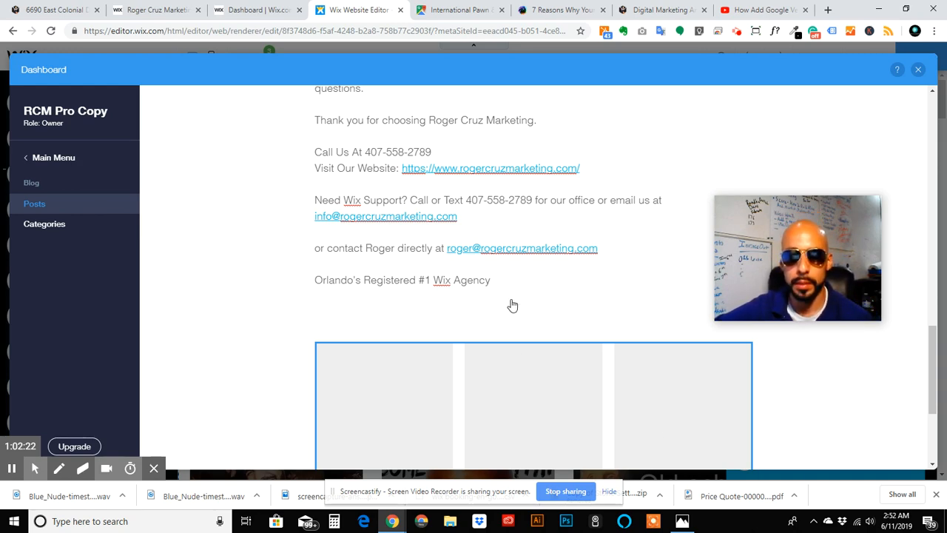
Look over the image gallery in the post and switch its layout to Slider.
scroll(374, 362, down, 5)
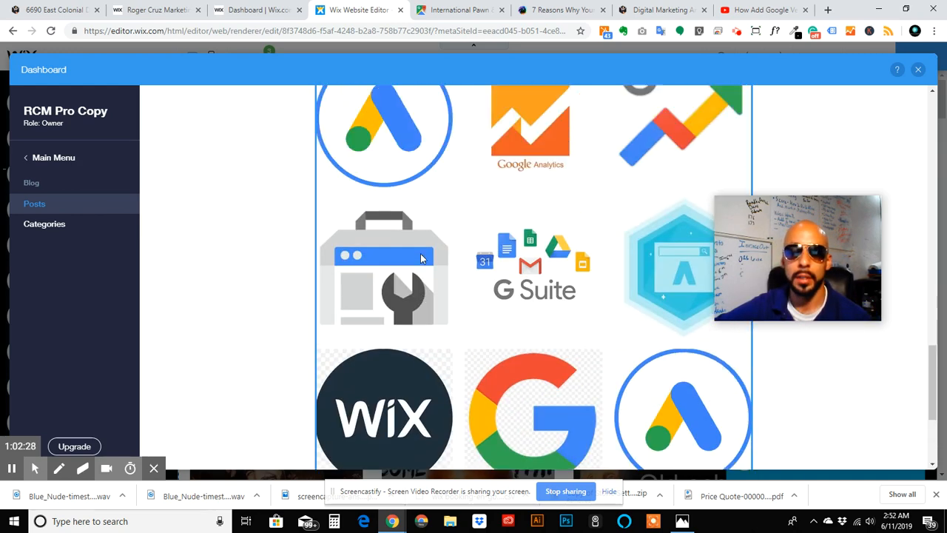
scroll(419, 212, up, 3)
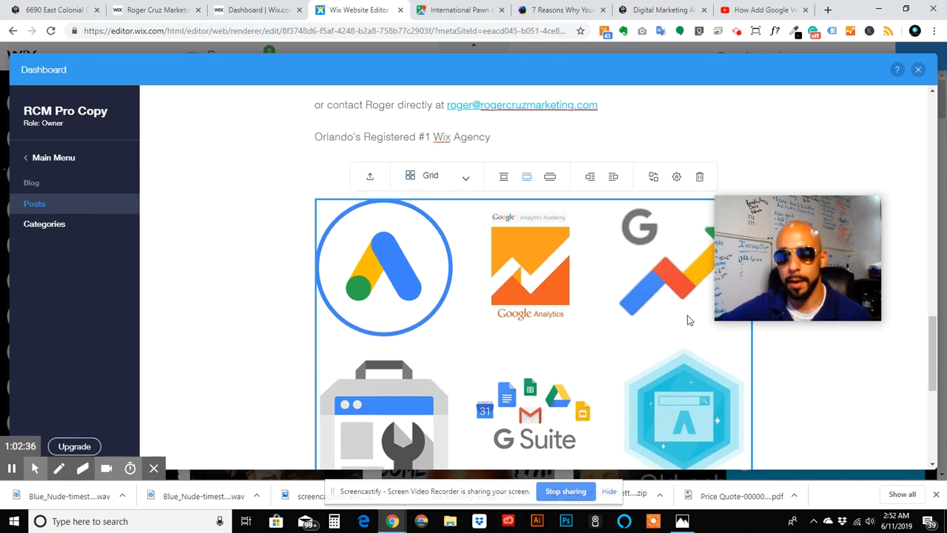
scroll(453, 363, down, 3)
scroll(581, 237, up, 5)
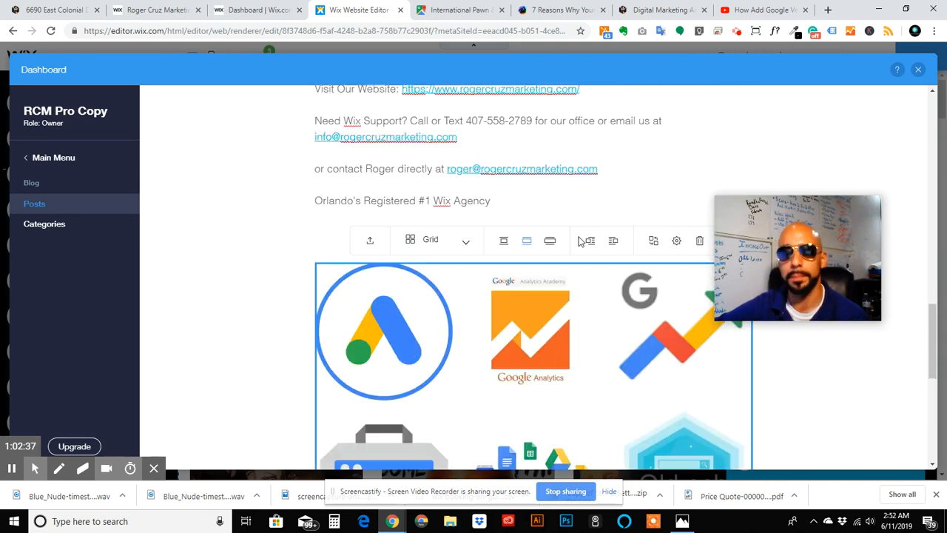
click(459, 298)
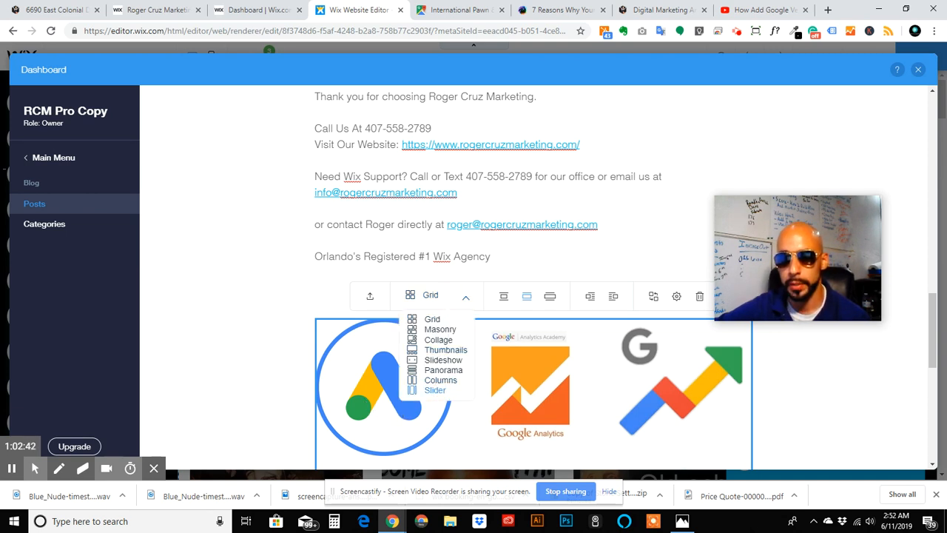
click(434, 390)
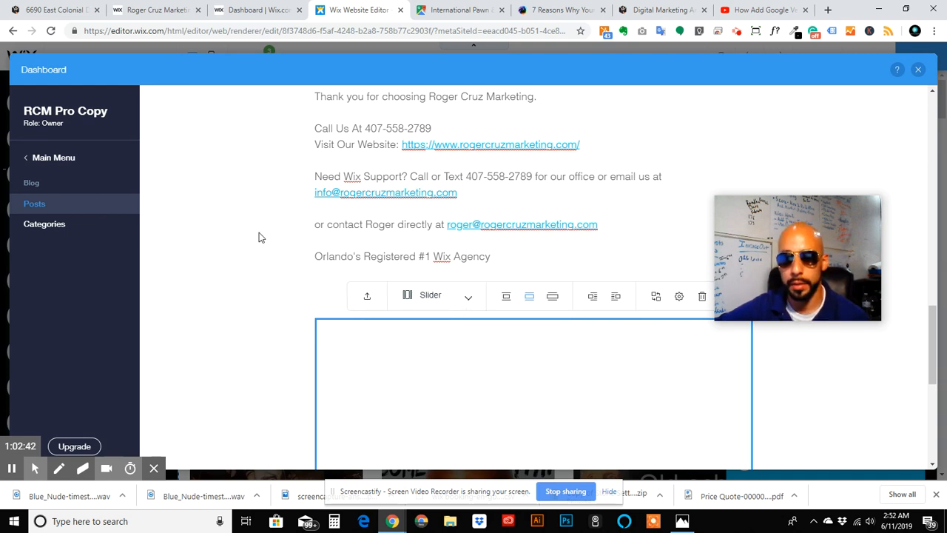
scroll(261, 238, down, 4)
scroll(258, 238, up, 5)
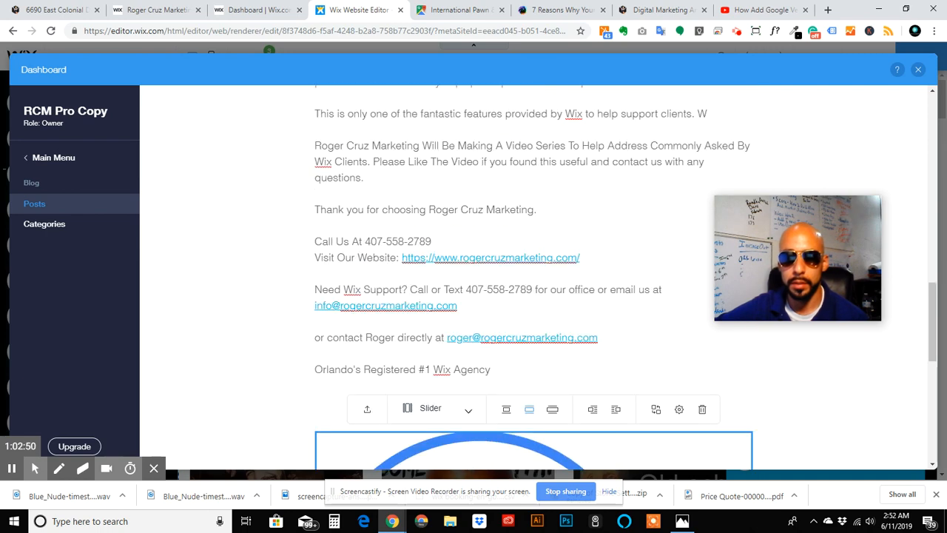
scroll(207, 249, down, 3)
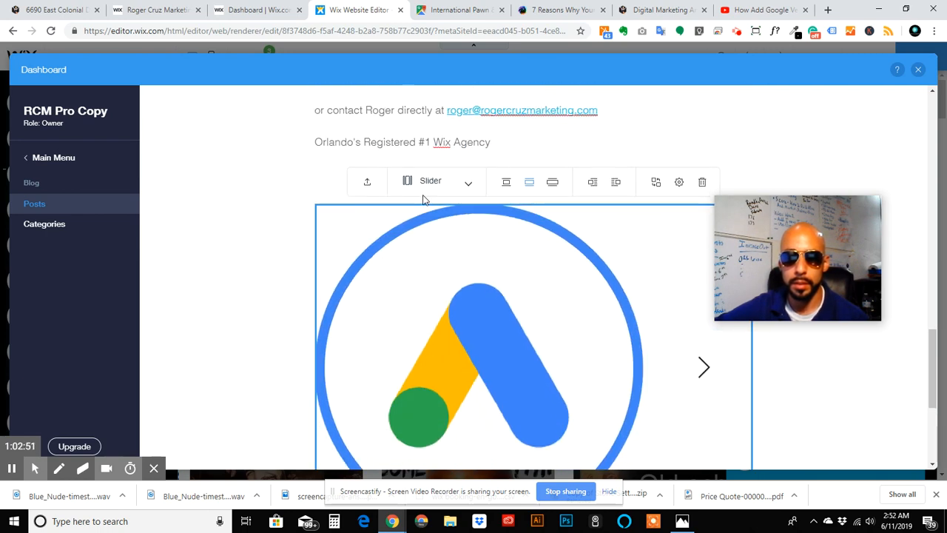
Change the gallery layout to Thumbnails and check the thumbnail strip.
click(429, 182)
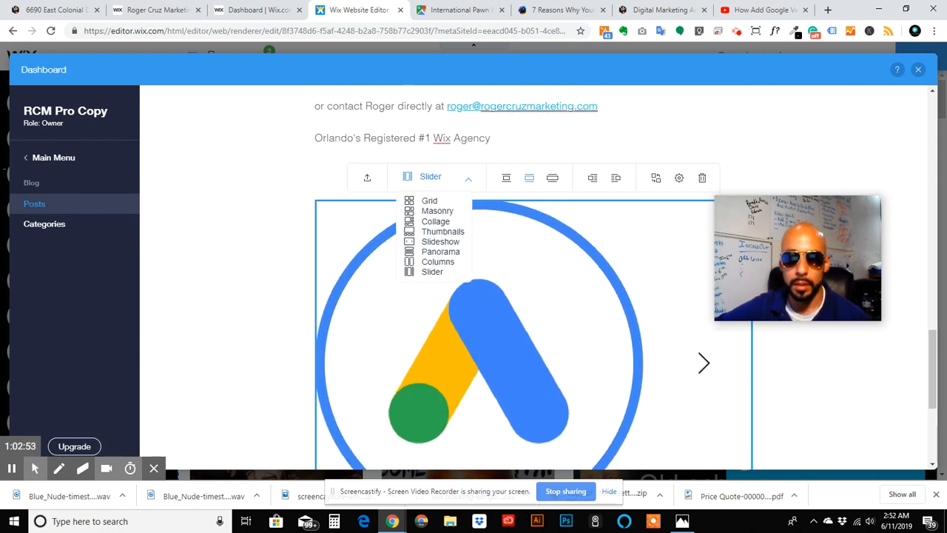
click(443, 231)
click(441, 233)
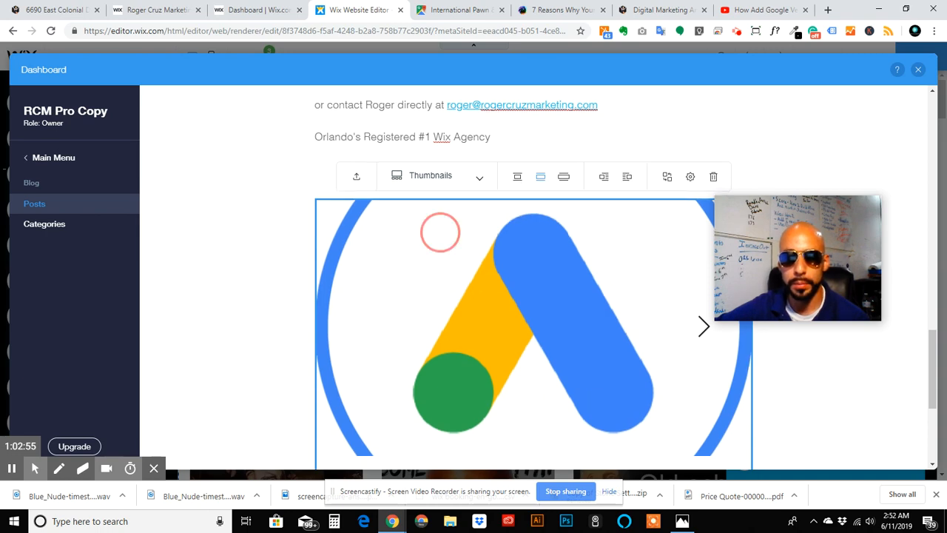
scroll(440, 299, down, 3)
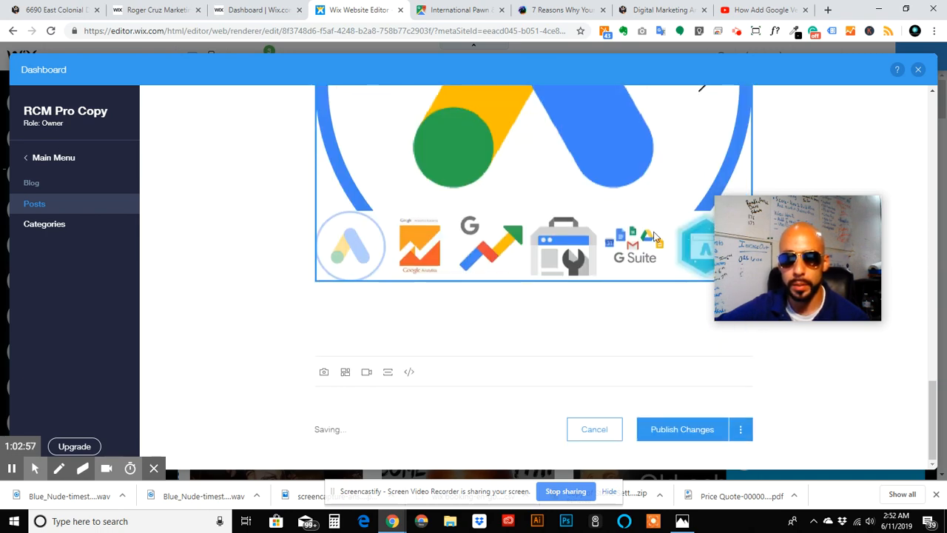
scroll(532, 281, up, 6)
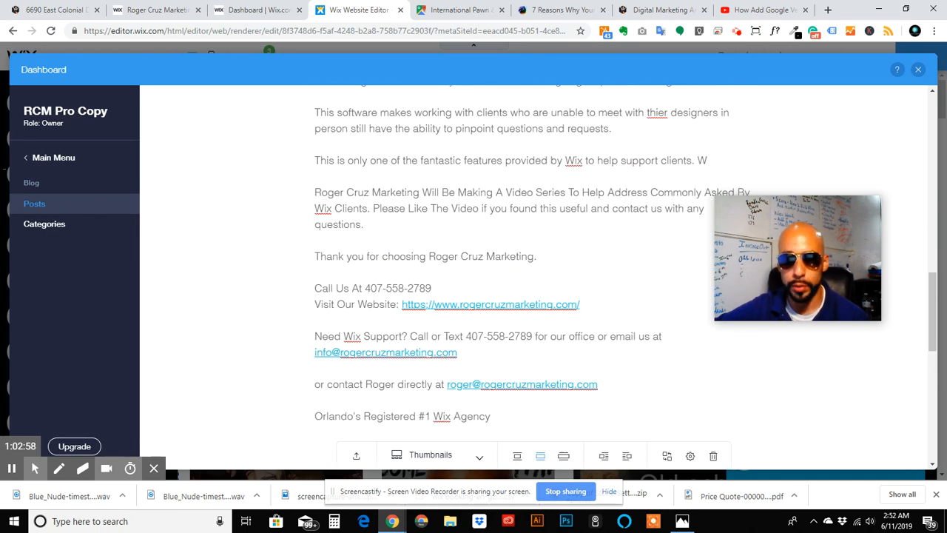
Open the image picker to upload more images to the thumbnail gallery.
scroll(532, 281, down, 1)
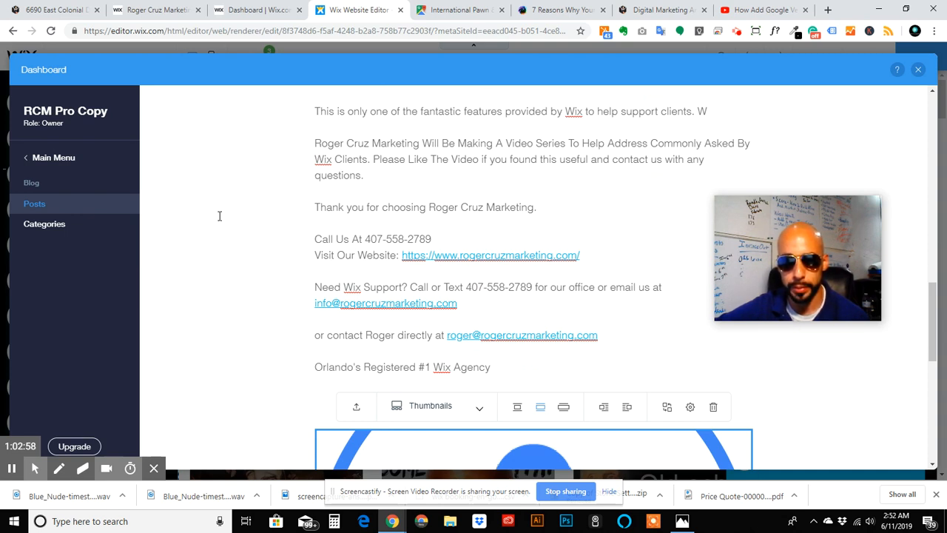
scroll(431, 390, down, 1)
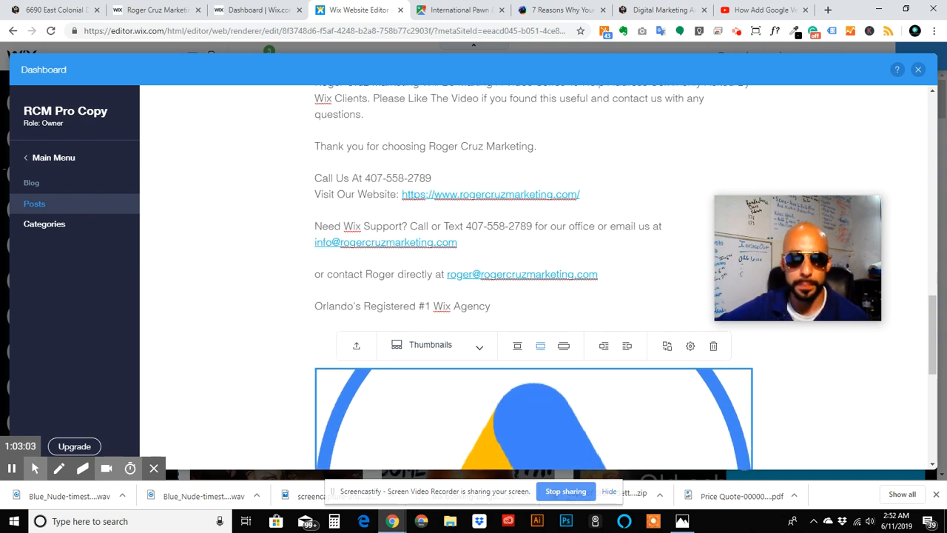
click(356, 347)
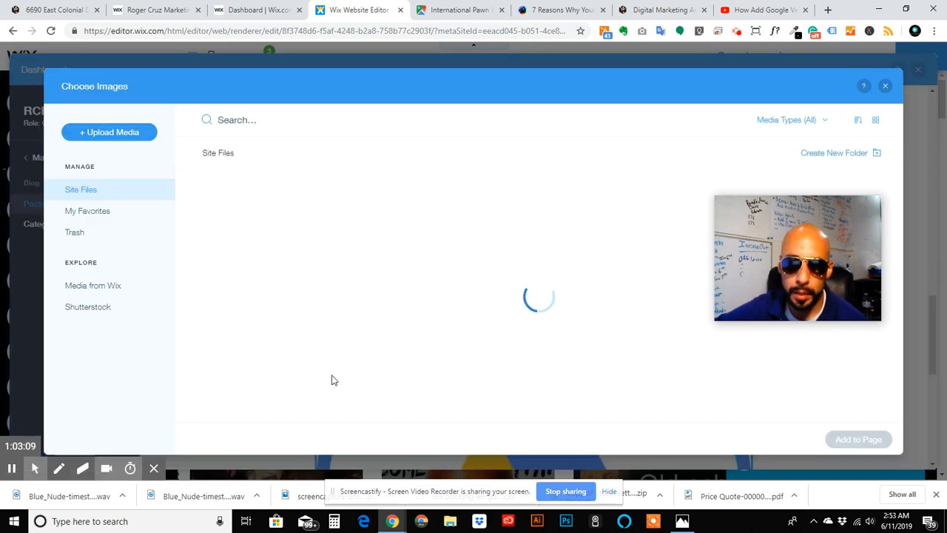
Format the blog post's image gallery as a small, left-aligned gallery in the Grid layout.
click(885, 88)
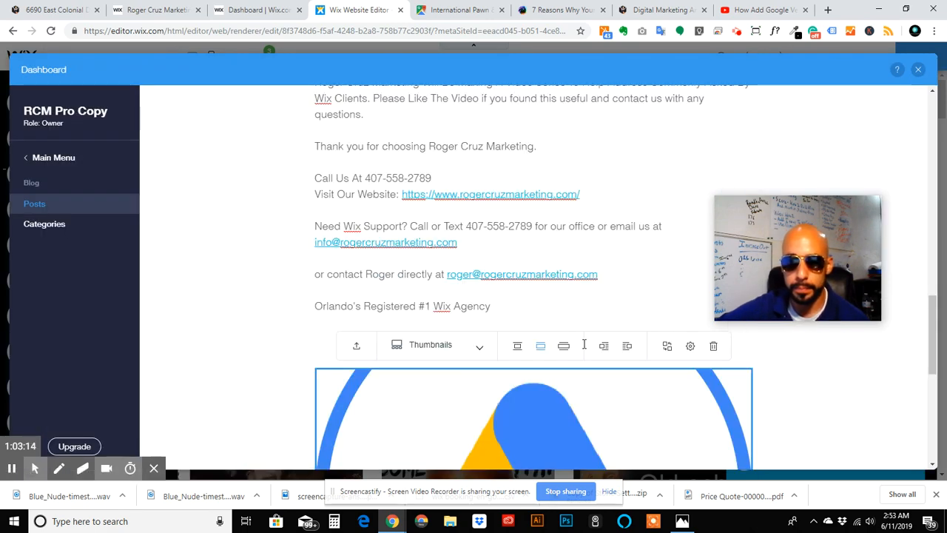
click(519, 349)
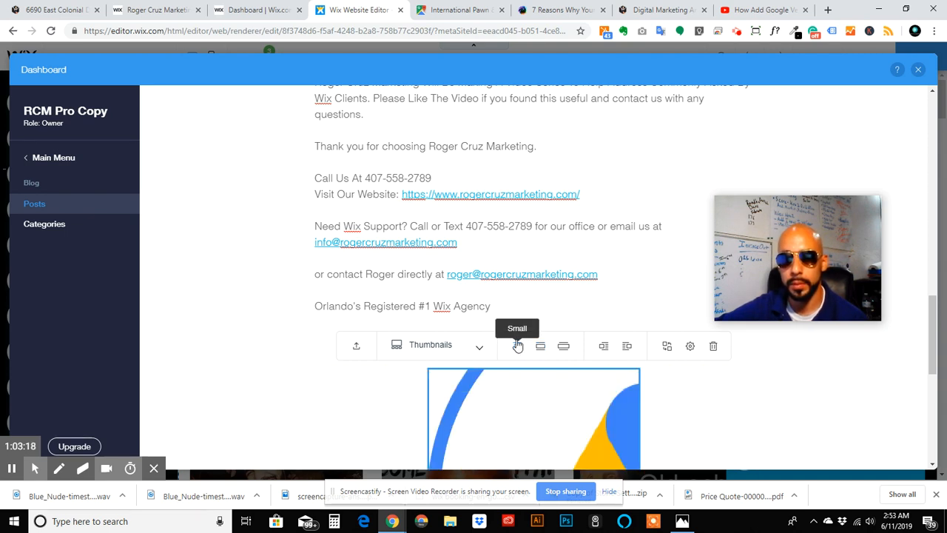
scroll(518, 348, down, 2)
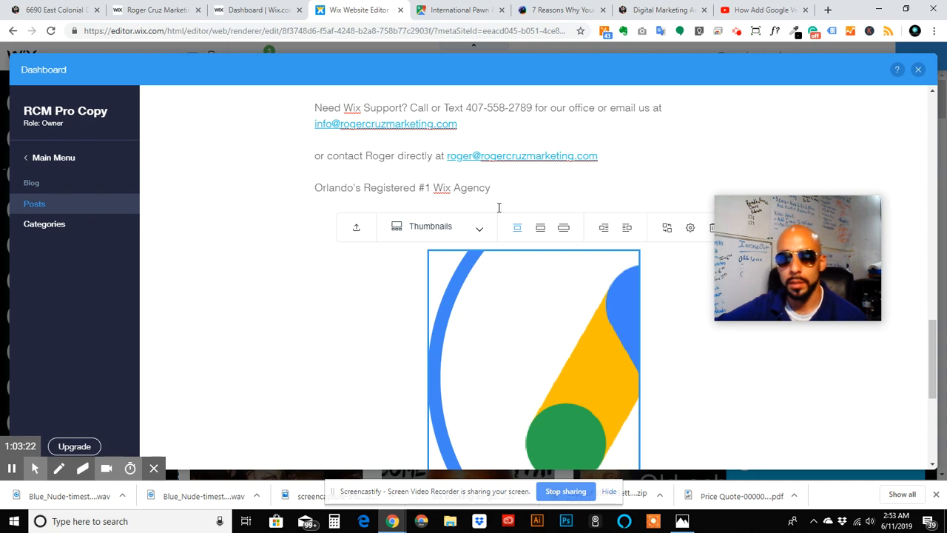
click(465, 231)
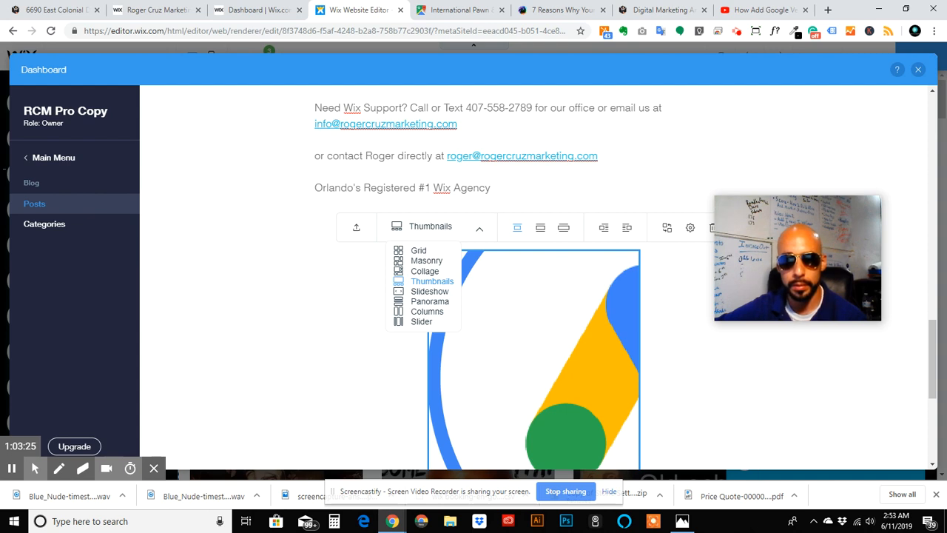
click(418, 251)
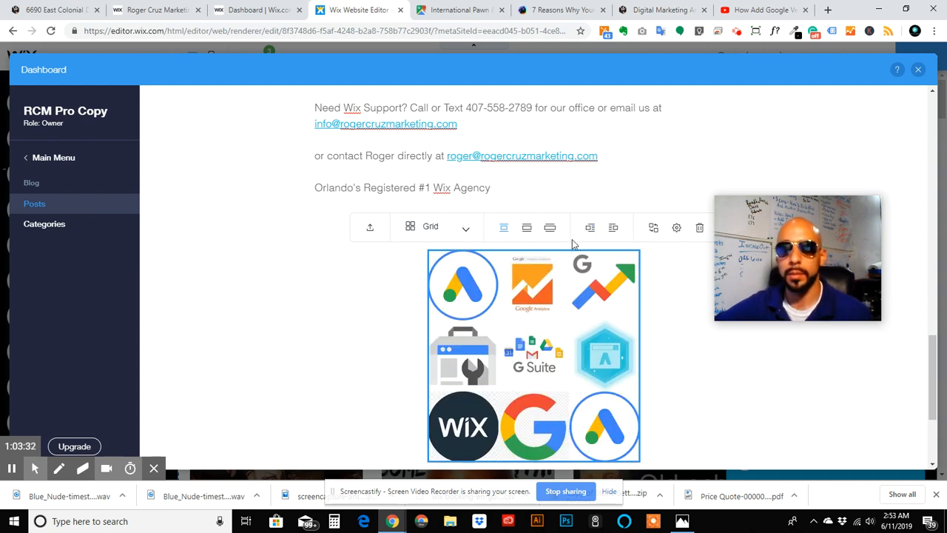
scroll(588, 231, down, 1)
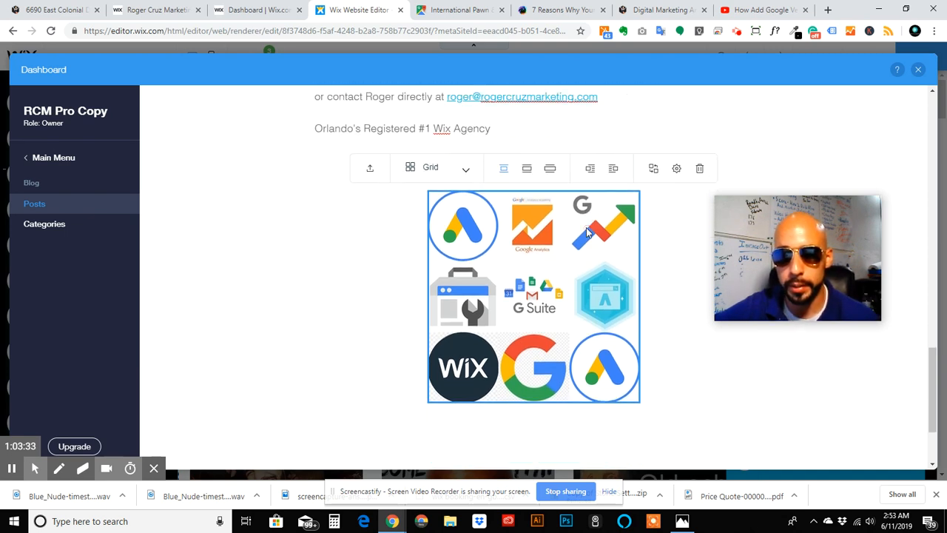
click(590, 169)
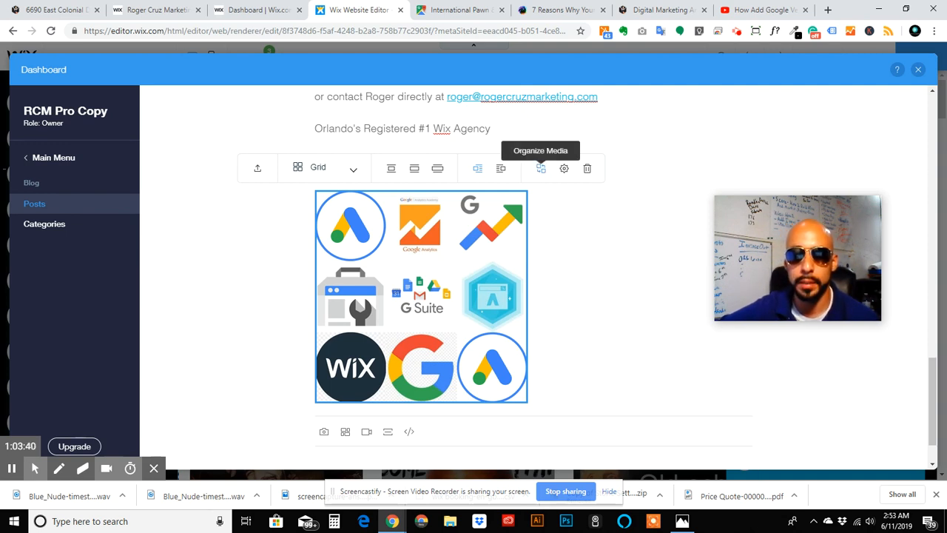
Try the 16:9 image ratio in the gallery settings, return it to 1:1 and discard the settings changes.
click(564, 168)
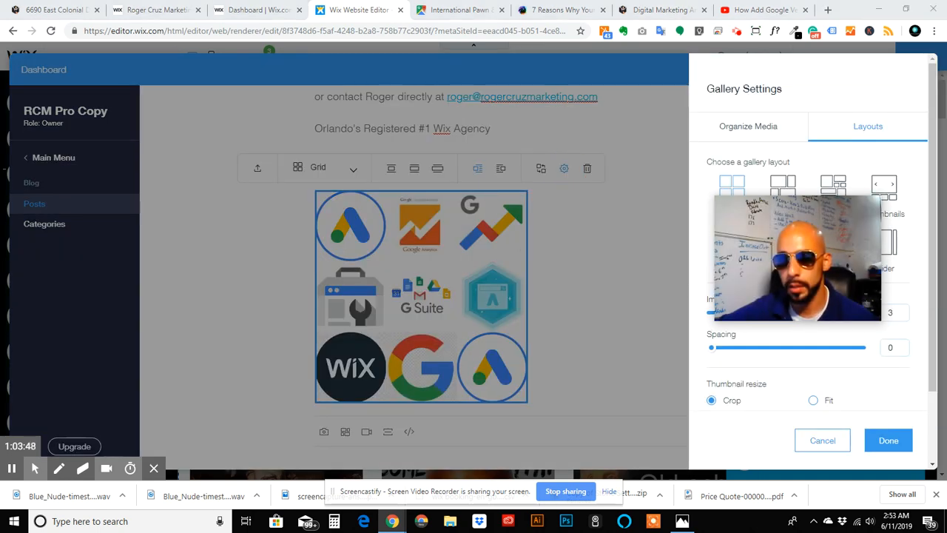
drag(842, 260, 591, 283)
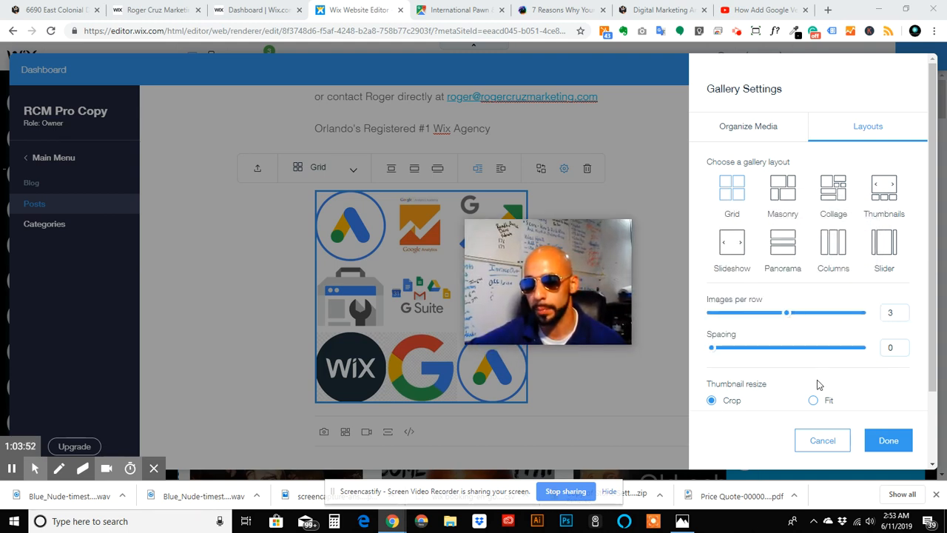
scroll(791, 319, down, 2)
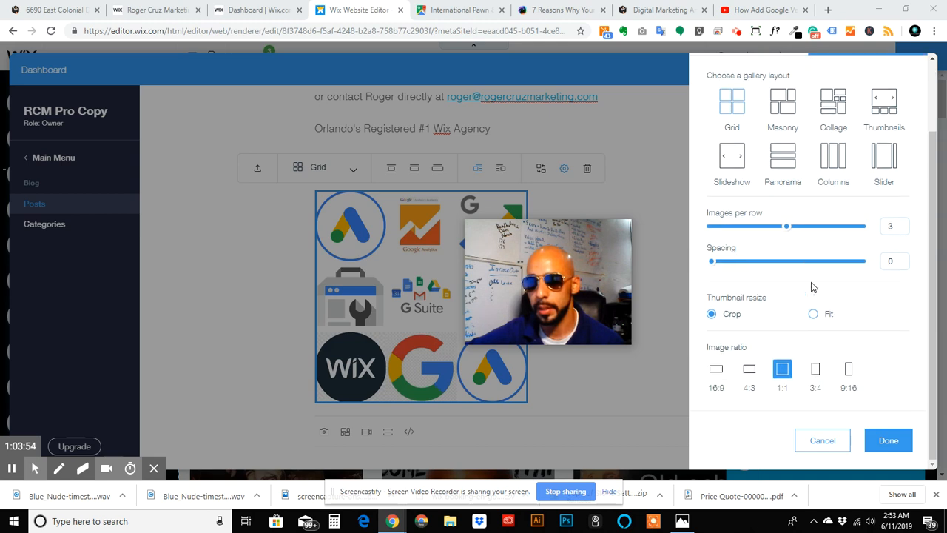
click(712, 377)
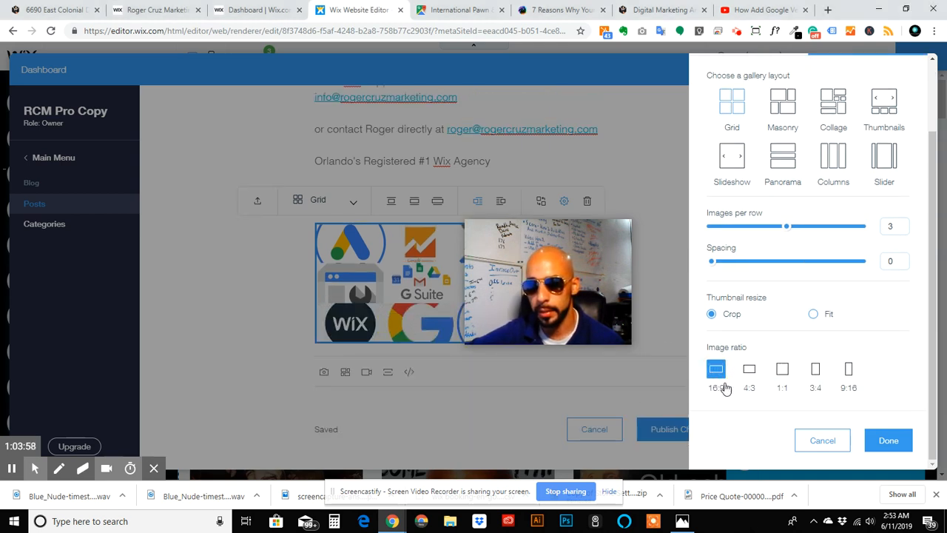
click(782, 369)
scroll(772, 252, up, 2)
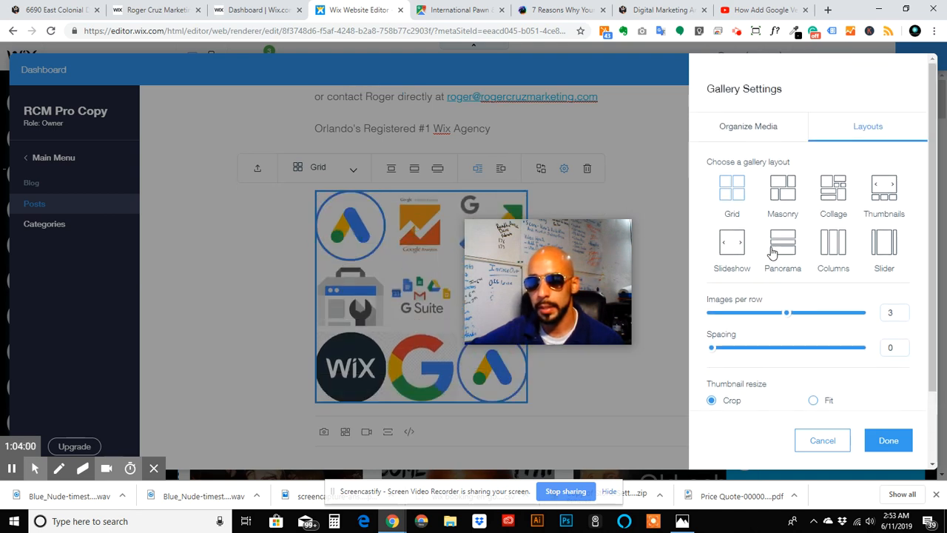
click(758, 133)
click(866, 129)
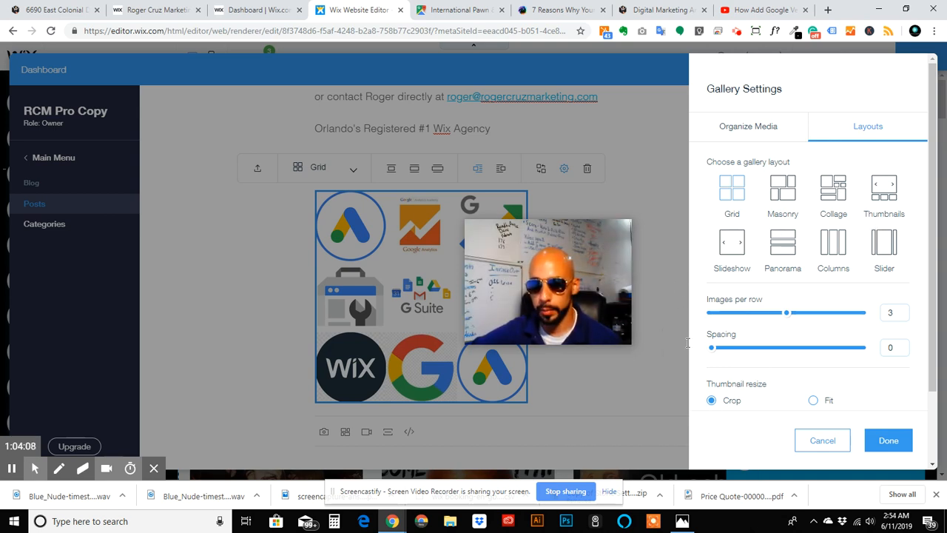
mouse_move(572, 274)
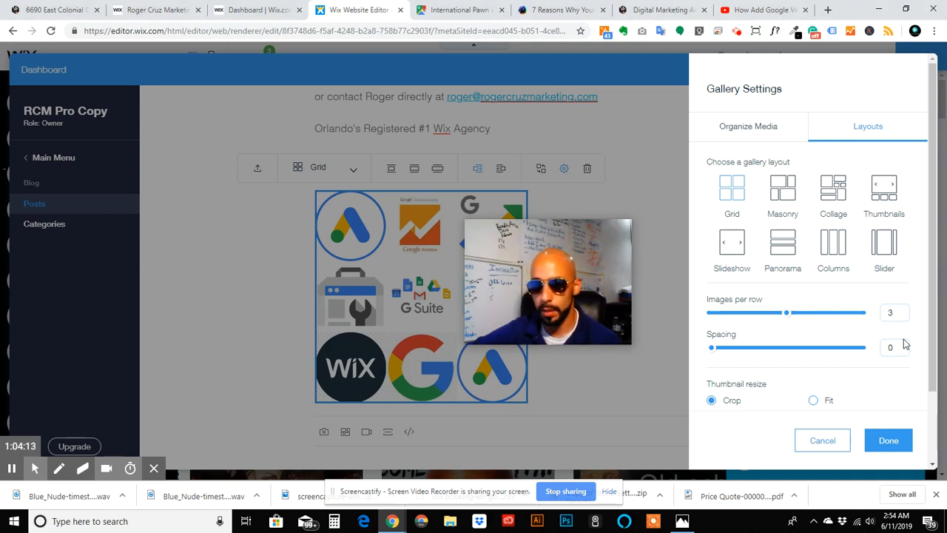
click(823, 441)
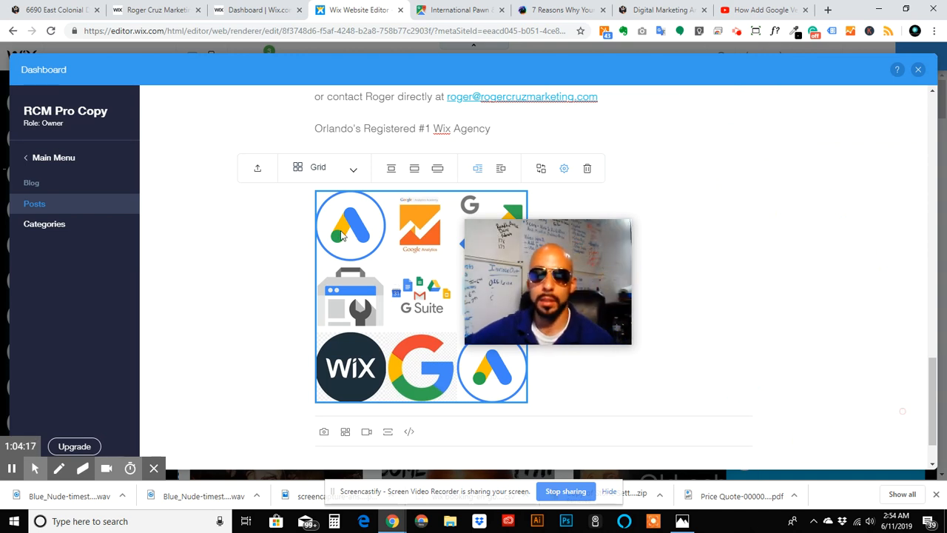
Delete the image gallery at the end of the blog post.
click(587, 172)
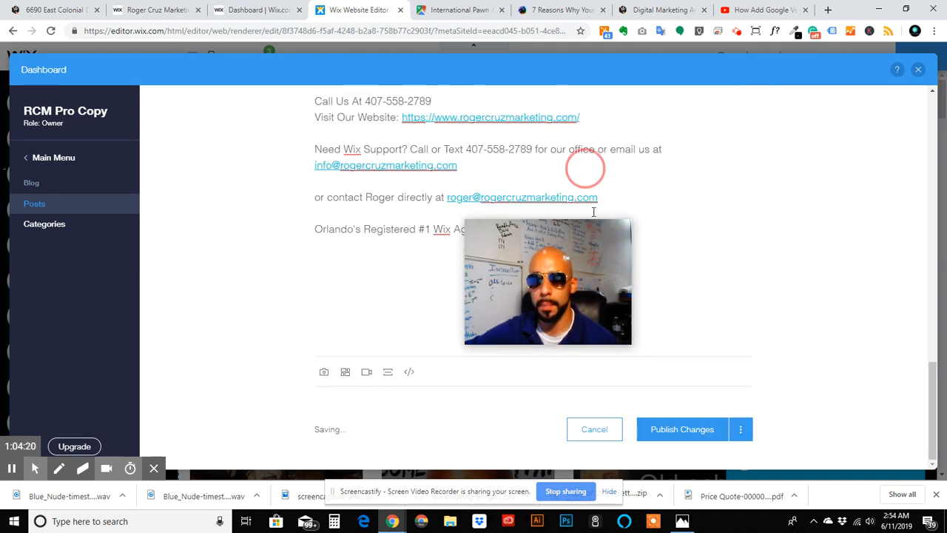
scroll(370, 275, up, 5)
scroll(361, 266, up, 8)
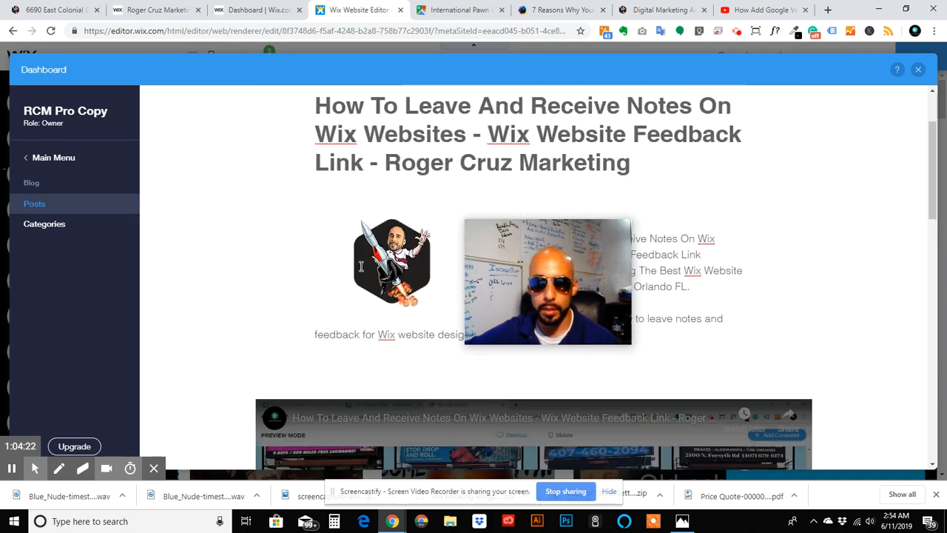
scroll(361, 266, down, 3)
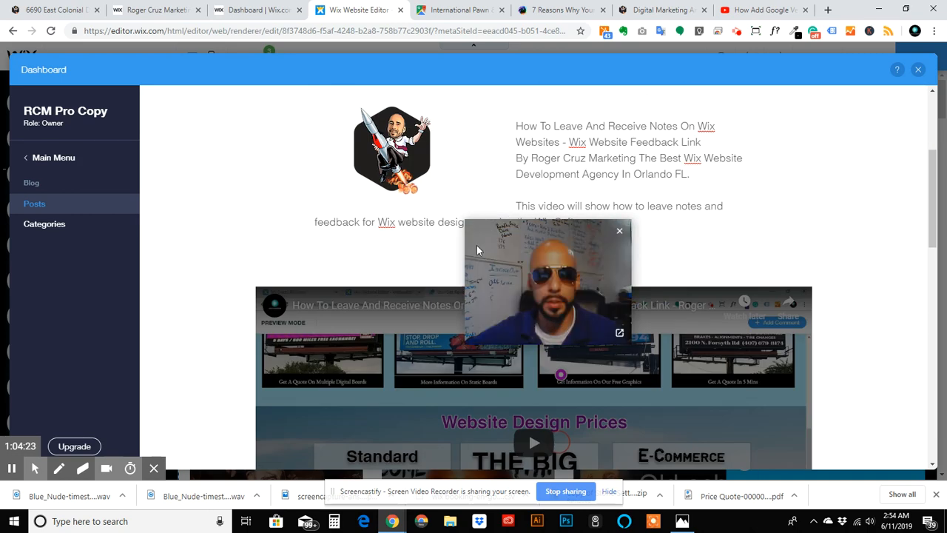
scroll(561, 375, down, 2)
scroll(561, 375, down, 5)
scroll(253, 232, down, 6)
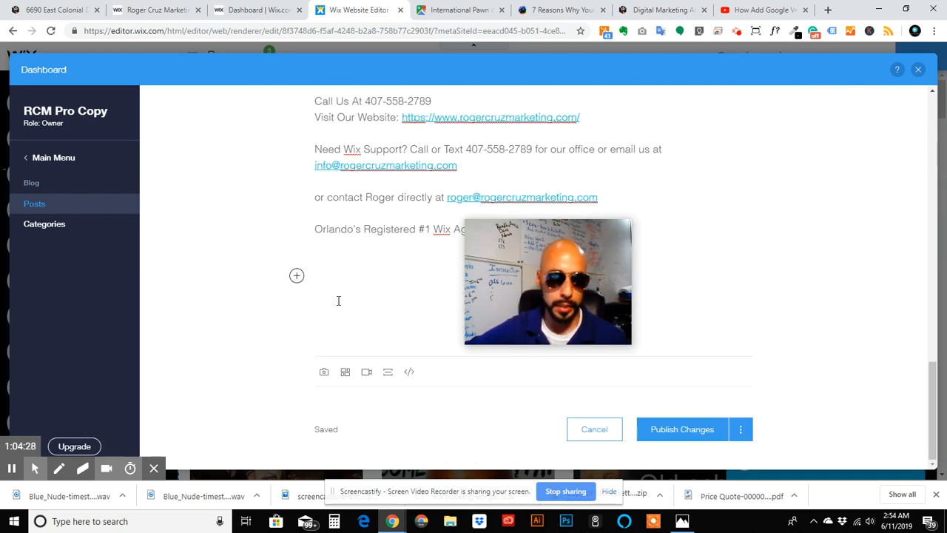
Remove the empty lines below the closing line "Orlando's Registered #1 Wix Agency".
click(338, 301)
key(BackSpace)
key(BackSpace)
key(BackSpace)
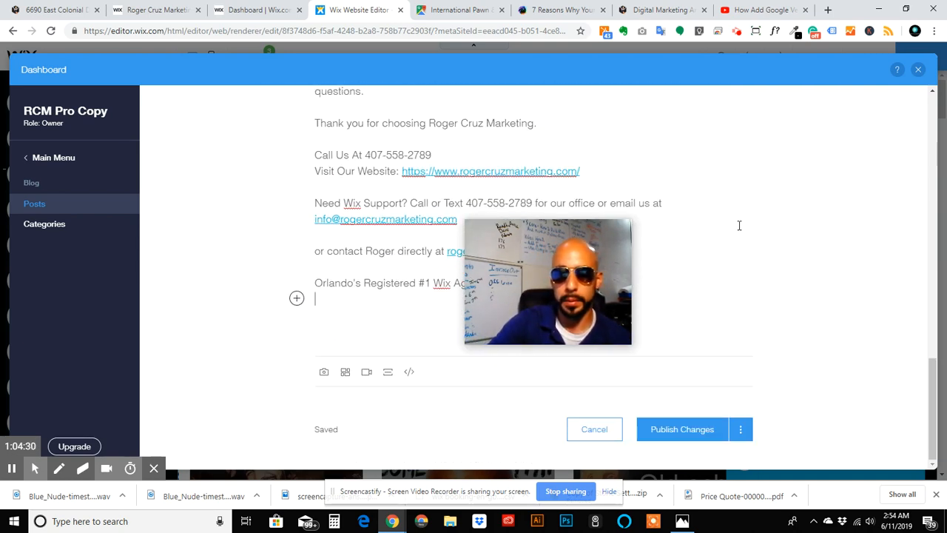
key(BackSpace)
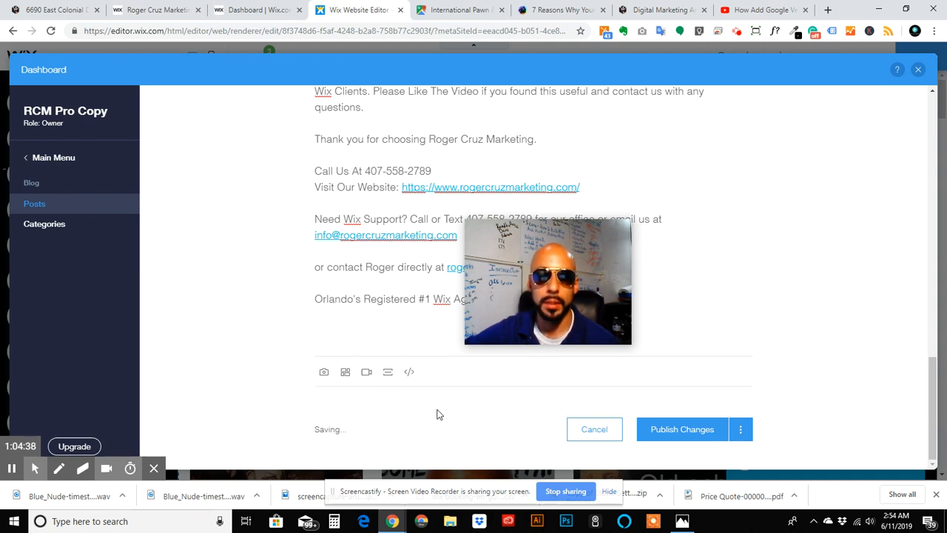
Insert a divider after the post's closing line, try the dashed style, return it to a single solid line and delete the divider.
click(388, 374)
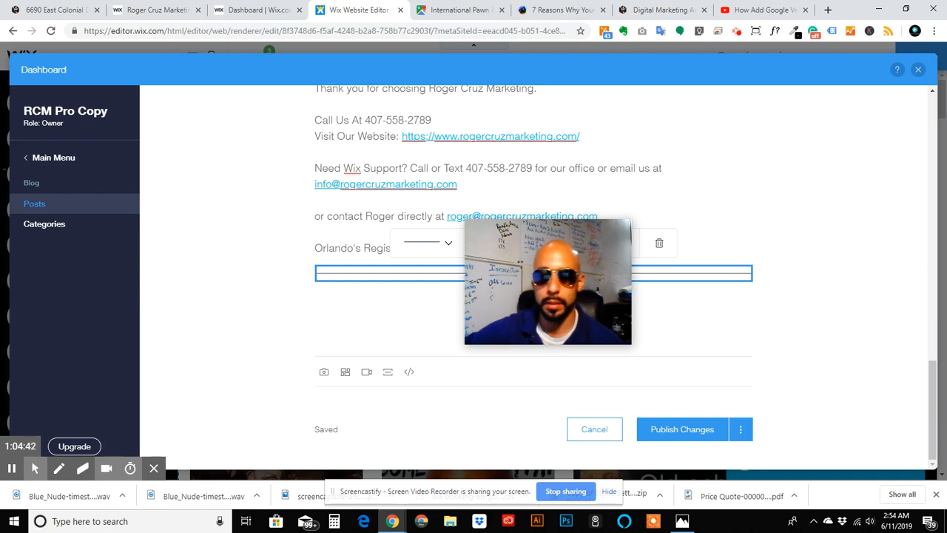
click(430, 248)
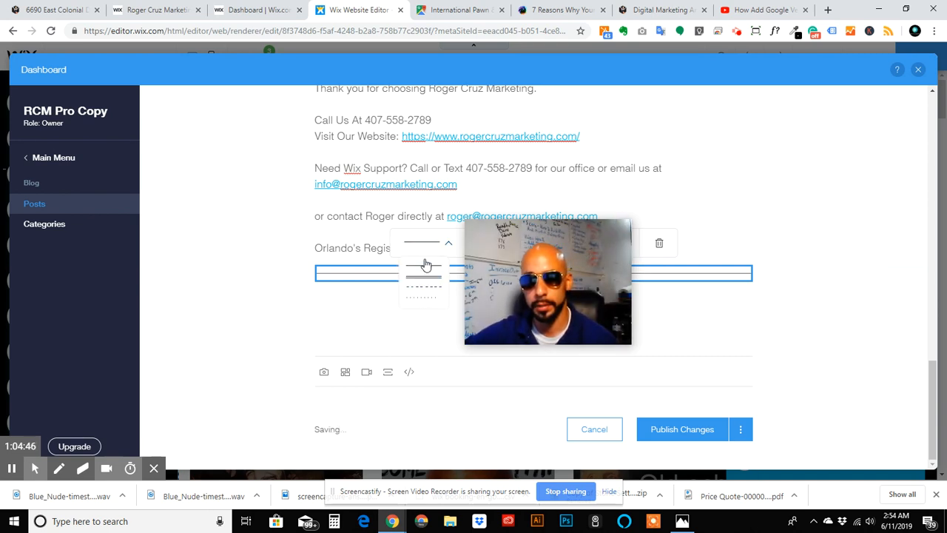
click(422, 287)
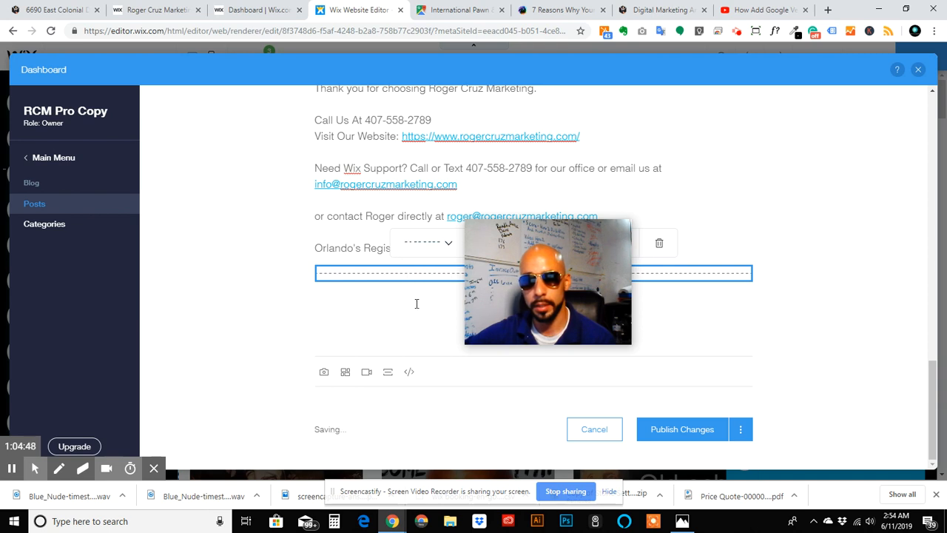
click(440, 246)
click(425, 271)
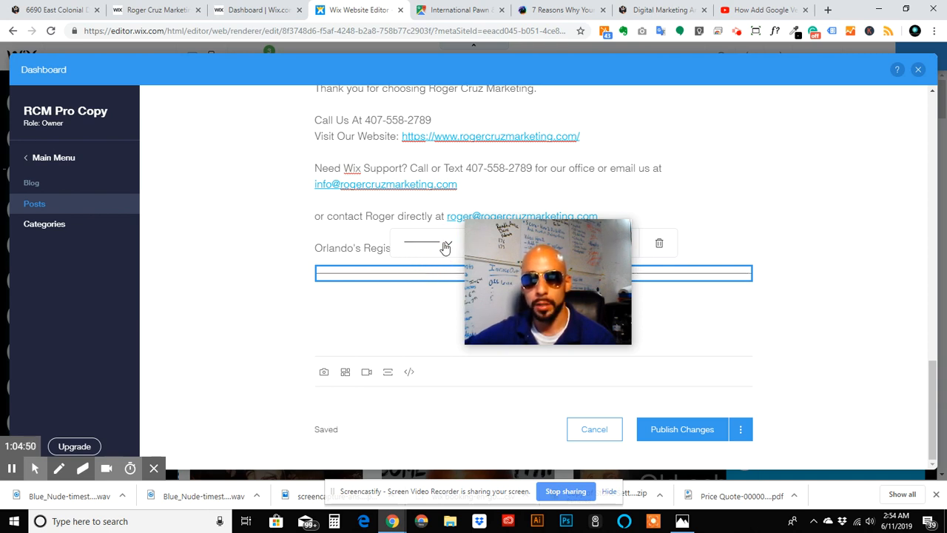
click(659, 242)
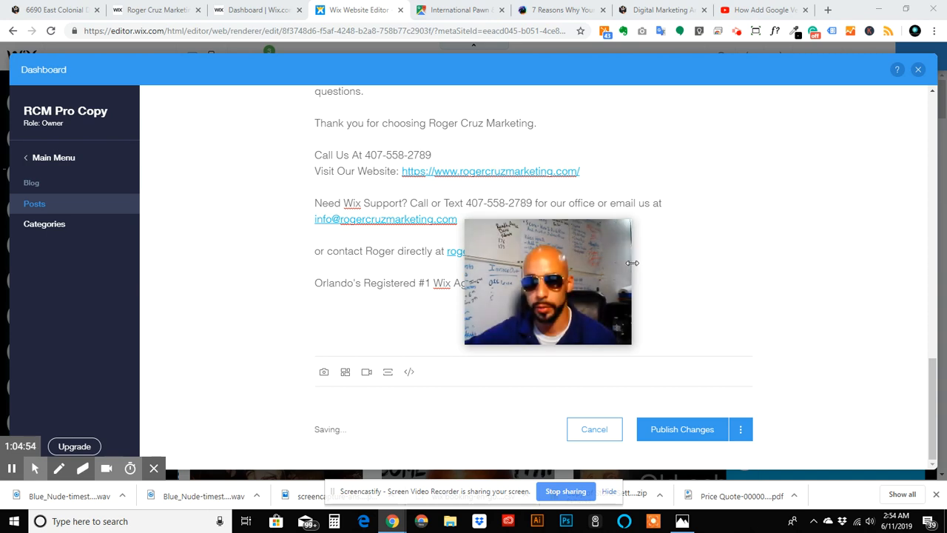
drag(511, 249, 712, 149)
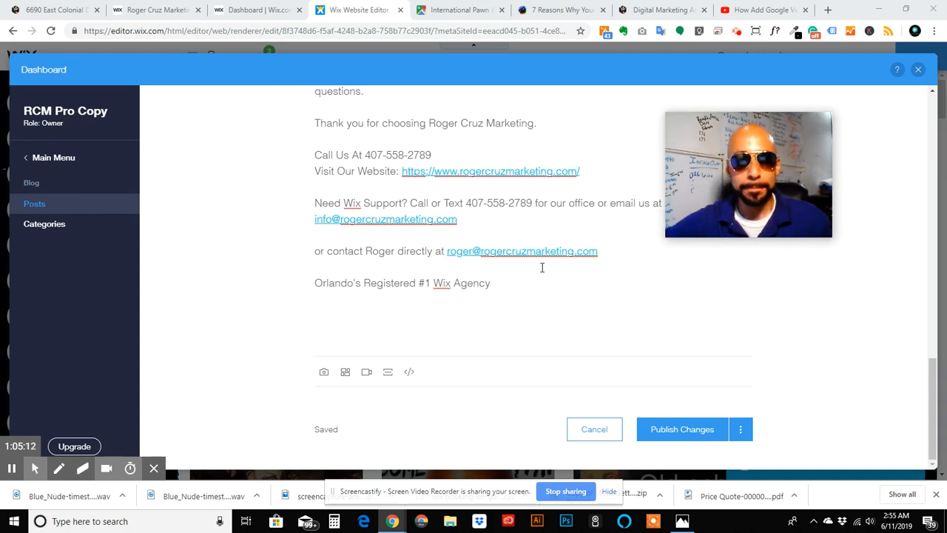
Insert a divider between the paragraph on designer notifications and the one starting "This software makes working with clients".
scroll(363, 323, up, 10)
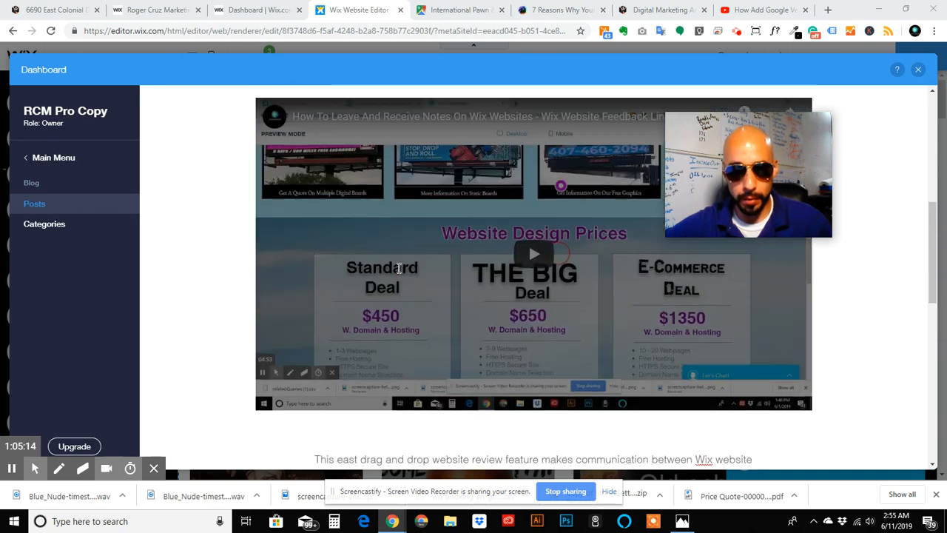
scroll(398, 268, down, 1)
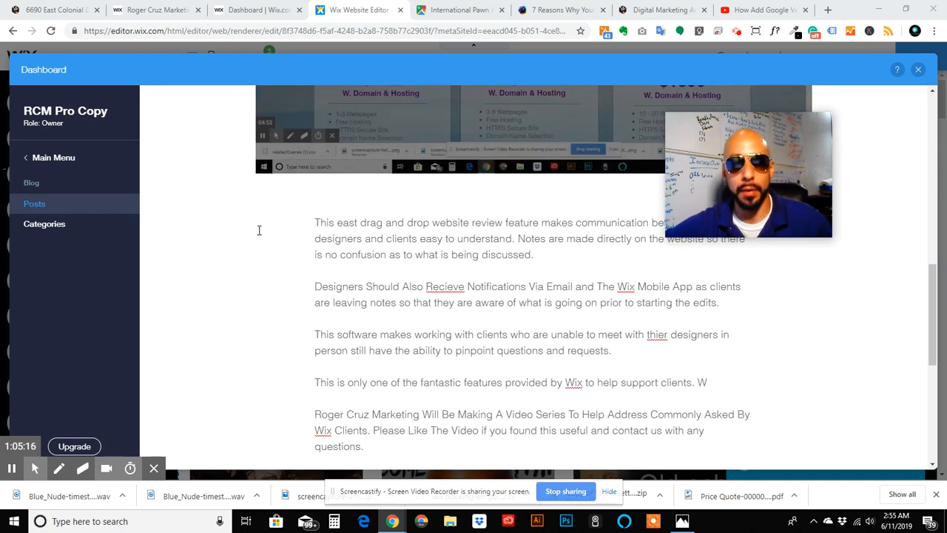
click(398, 318)
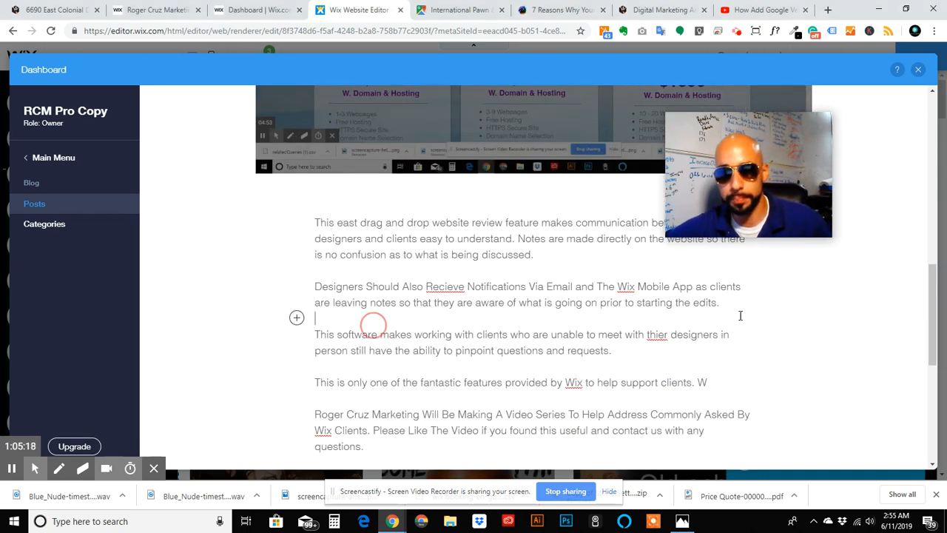
click(298, 319)
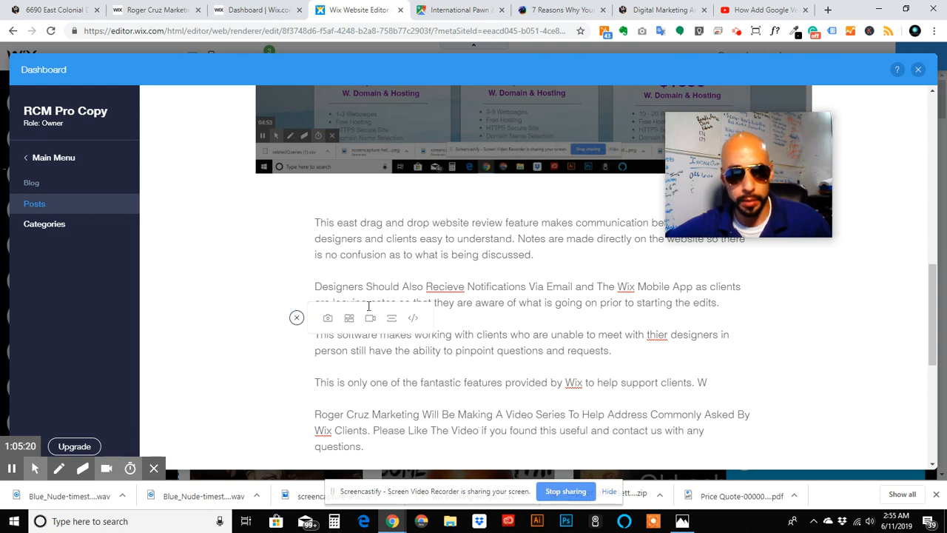
click(392, 318)
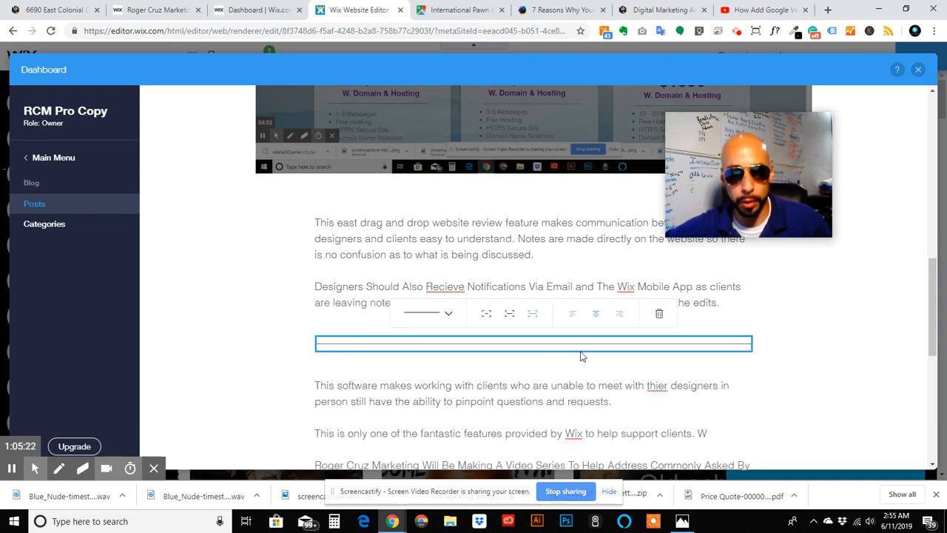
Insert another divider on the blank line above the "Thank you for choosing" line.
scroll(465, 329, down, 3)
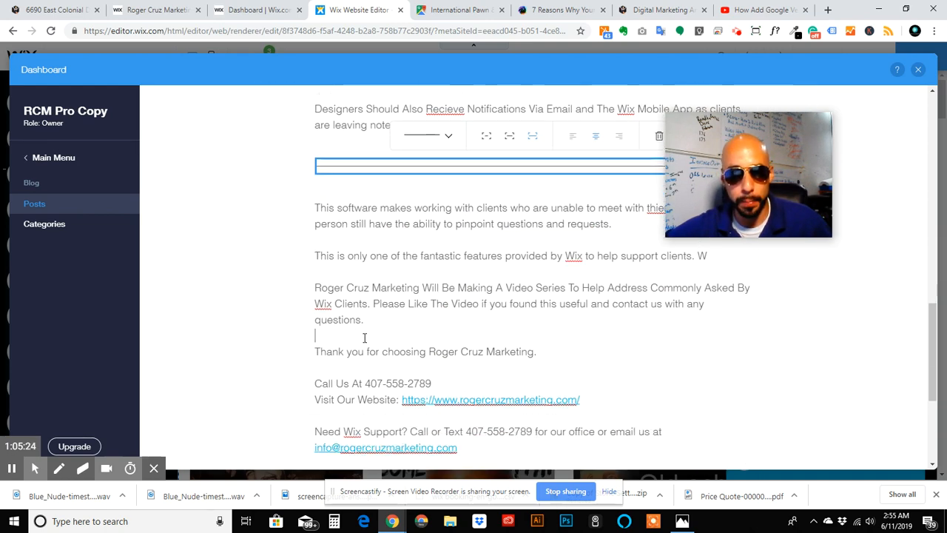
click(364, 337)
click(296, 336)
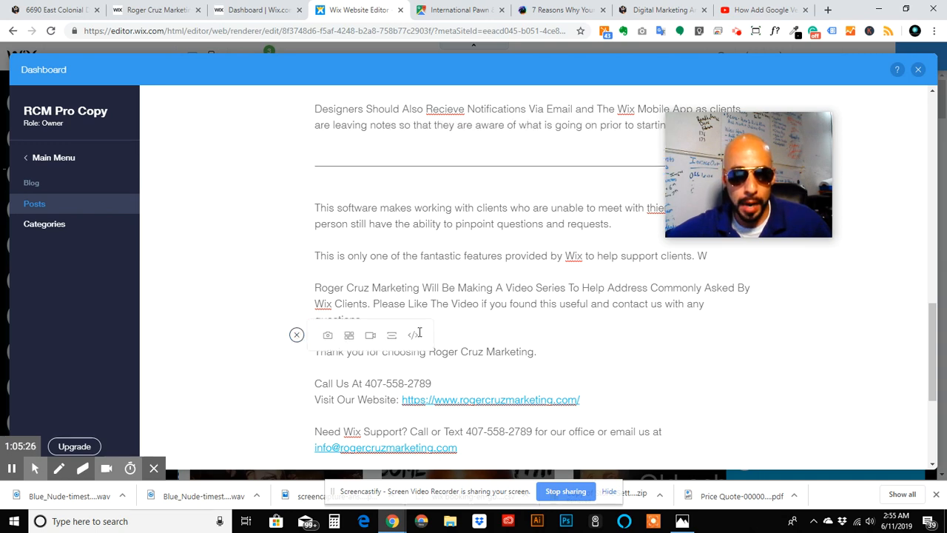
click(391, 335)
scroll(355, 291, down, 5)
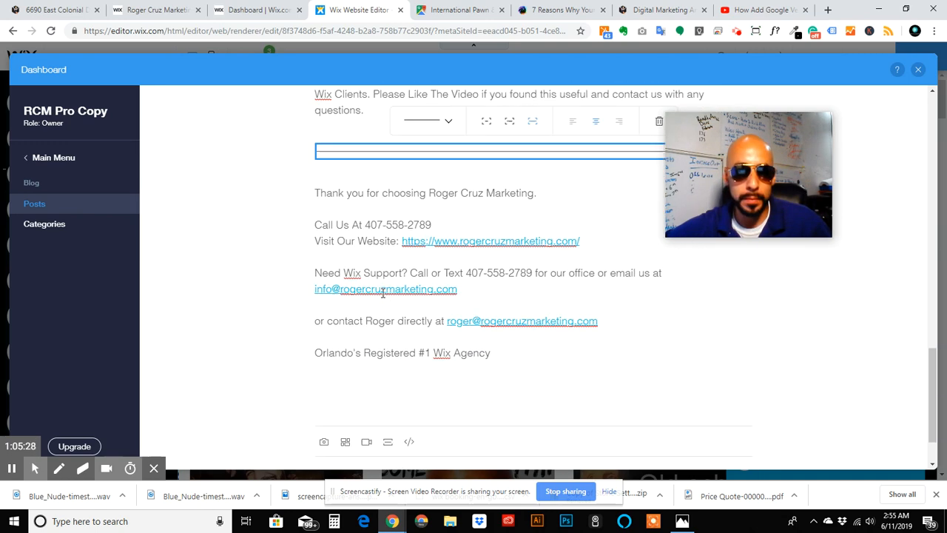
Insert an empty HTML embed block on the blank line below the closing line "Orlando's Registered #1 Wix Agency".
click(448, 316)
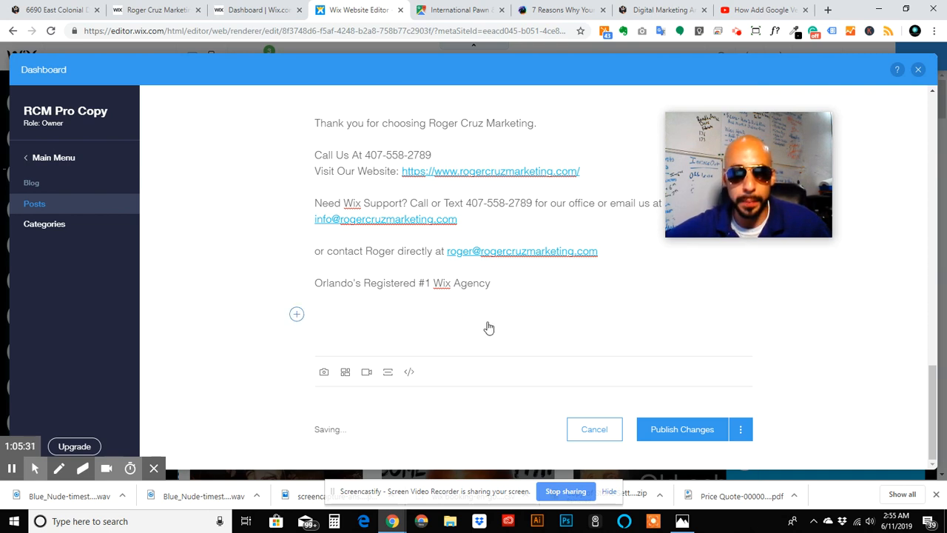
click(293, 315)
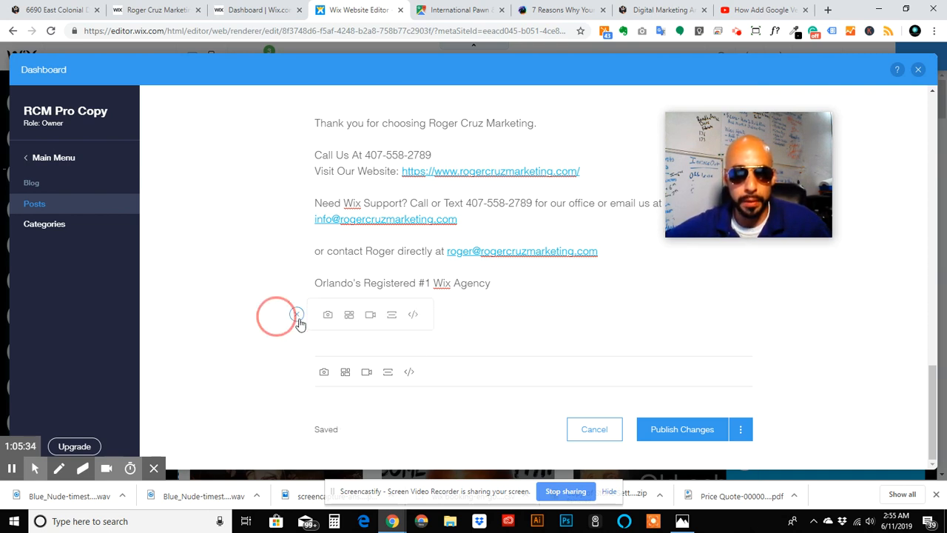
click(415, 316)
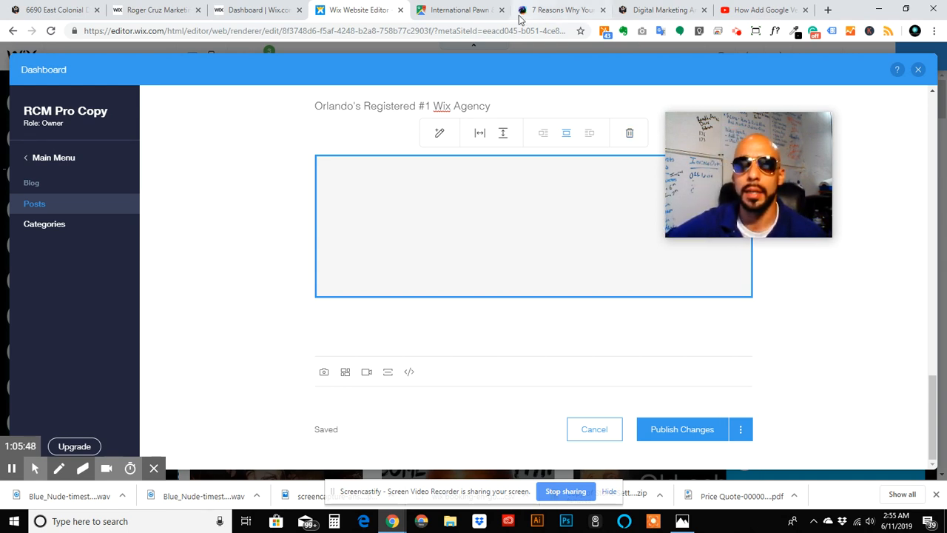
Switch to Google Maps and look around the International Pawn & Jewelry Street View panorama.
click(444, 9)
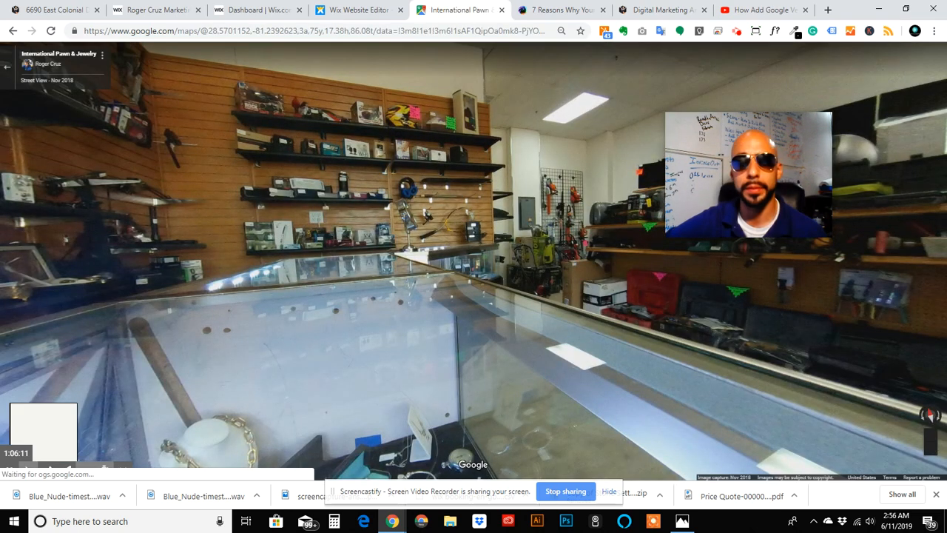
drag(529, 260, 229, 299)
drag(450, 308, 222, 291)
mouse_move(525, 277)
mouse_down()
mouse_move(416, 272)
mouse_move(270, 319)
mouse_move(533, 270)
mouse_up()
drag(248, 280, 481, 245)
drag(308, 252, 488, 237)
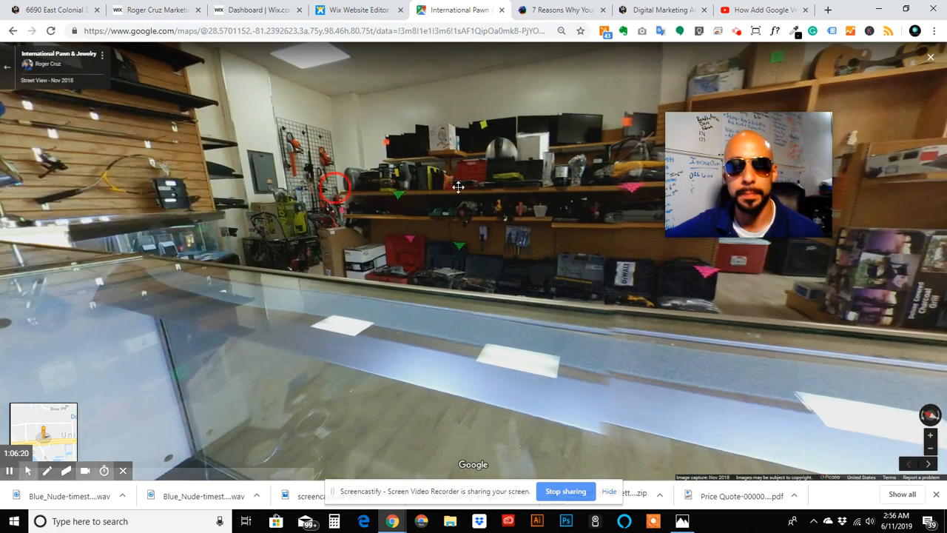
drag(342, 191, 148, 242)
drag(289, 234, 256, 262)
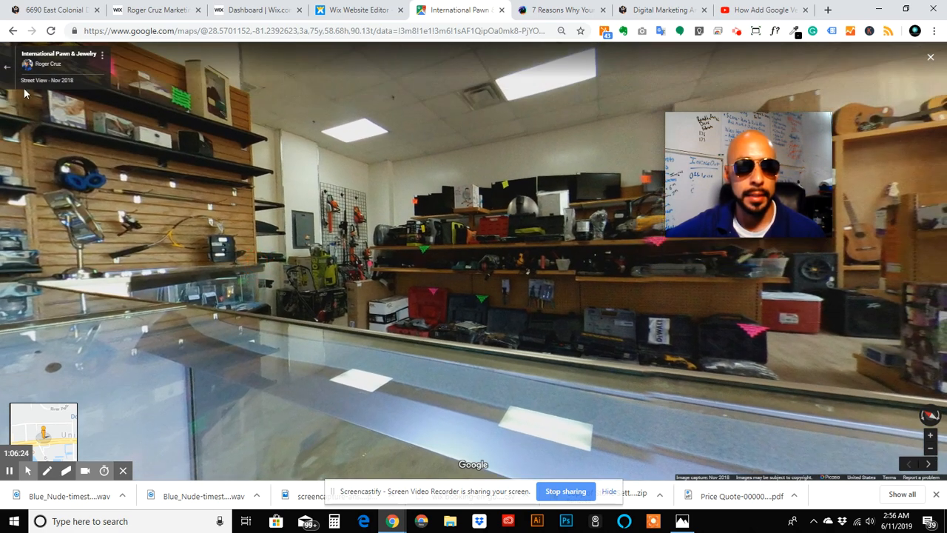
From the contributed photos list, share the International Pawn & Jewelry glass-counter panorama and copy its medium-size embed code.
click(7, 70)
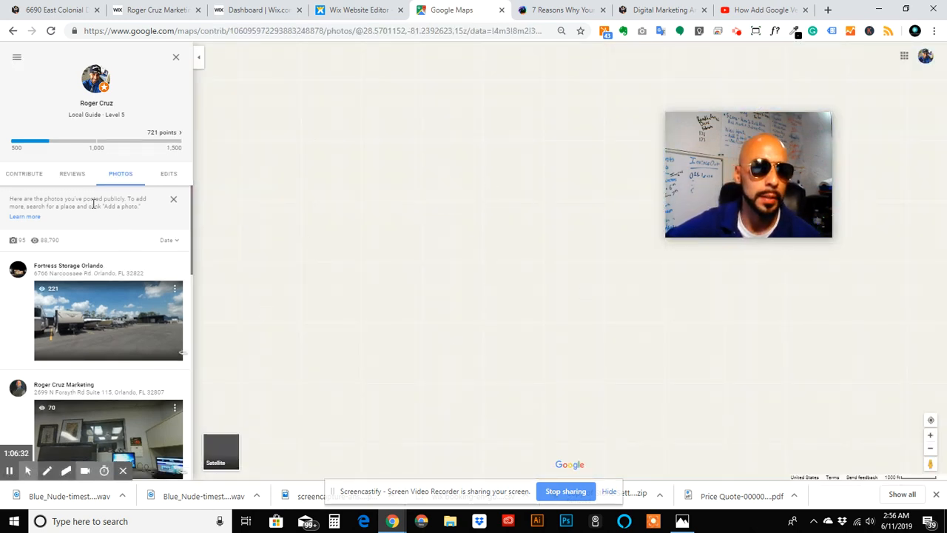
scroll(80, 216, down, 3)
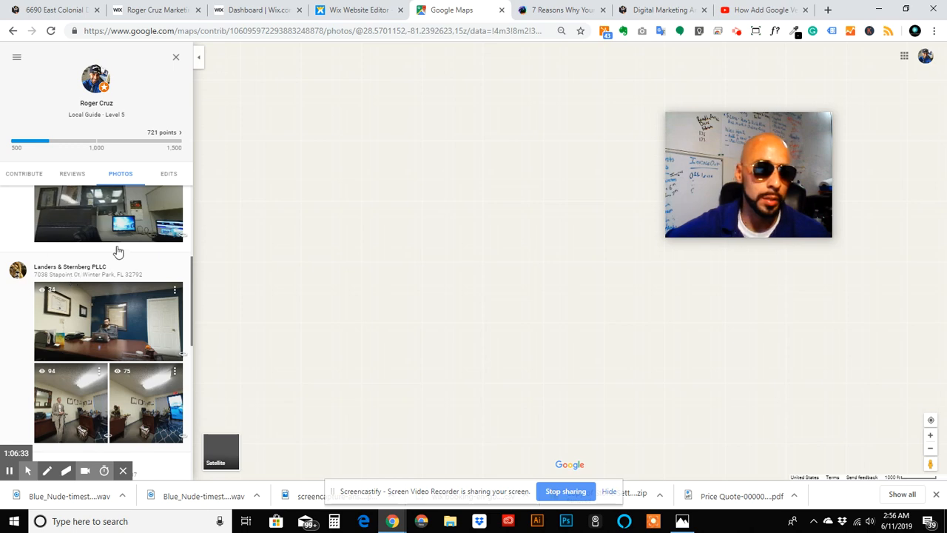
scroll(151, 286, down, 5)
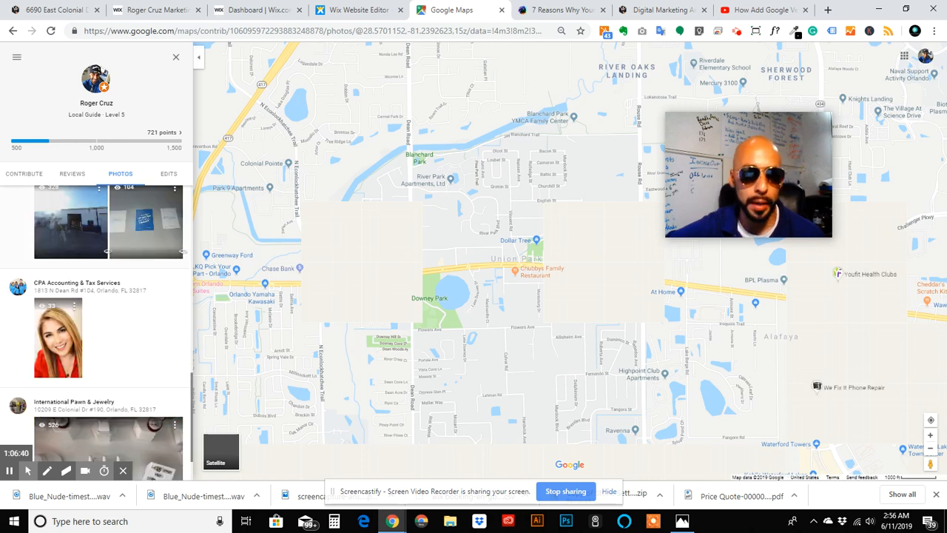
scroll(96, 333, up, 5)
scroll(111, 333, down, 5)
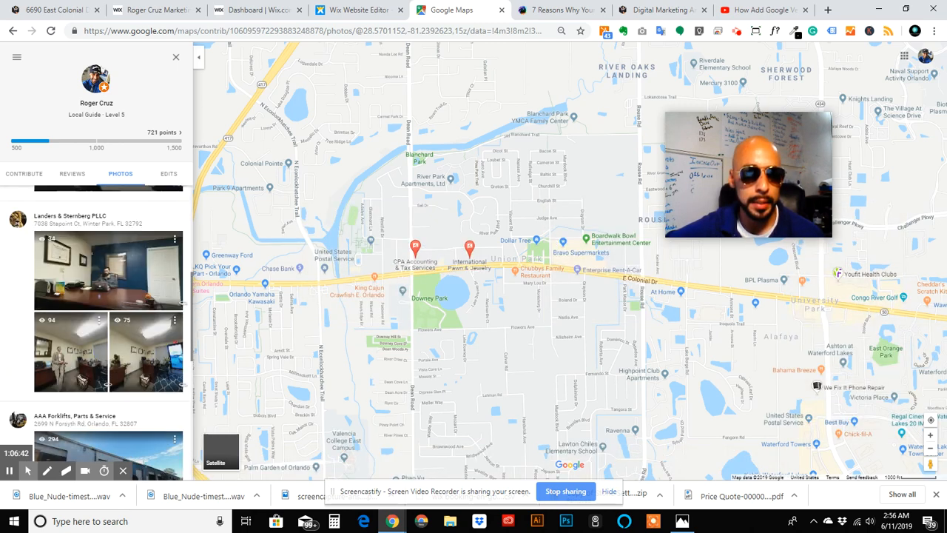
scroll(111, 333, down, 3)
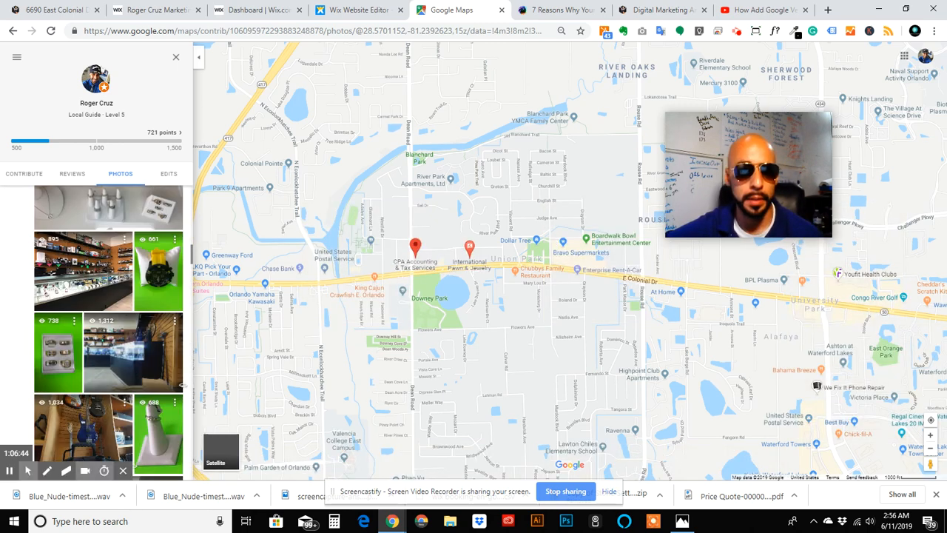
scroll(111, 333, down, 3)
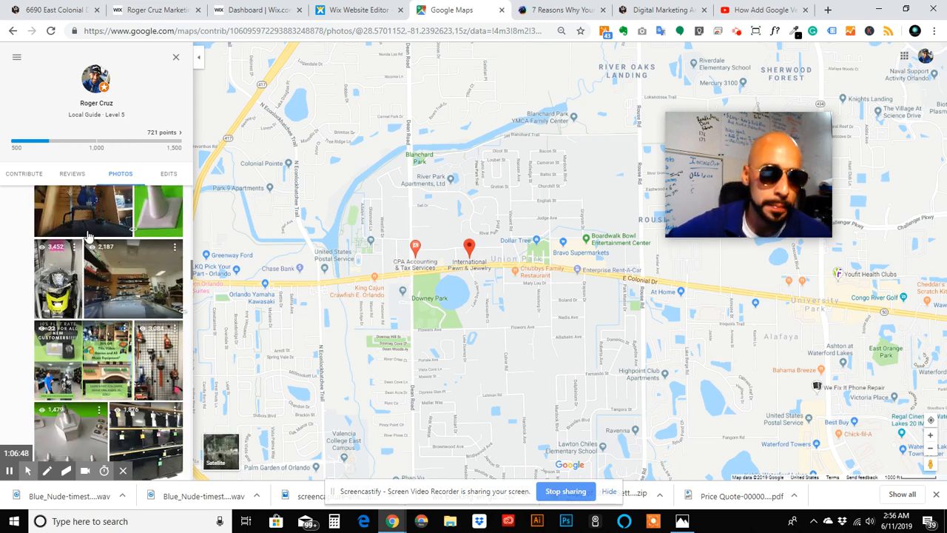
click(174, 250)
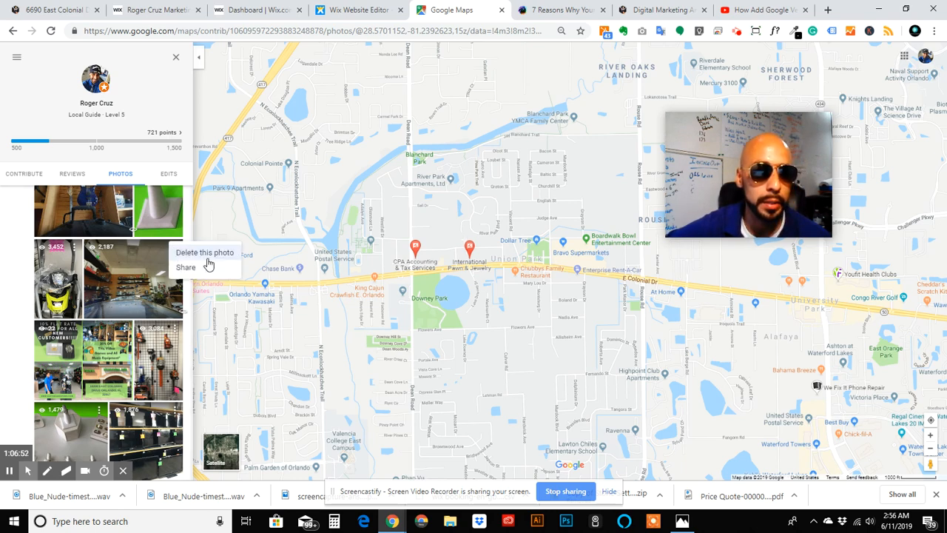
click(192, 274)
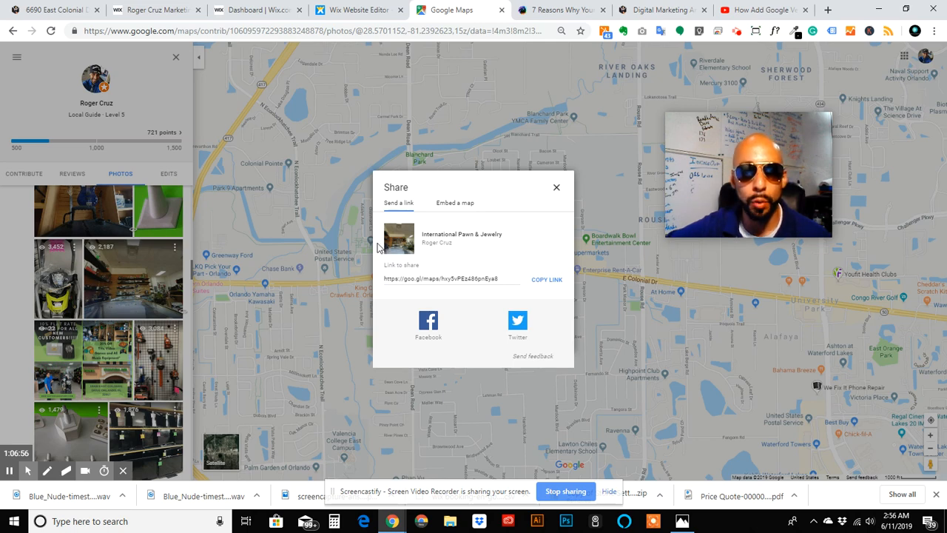
click(458, 204)
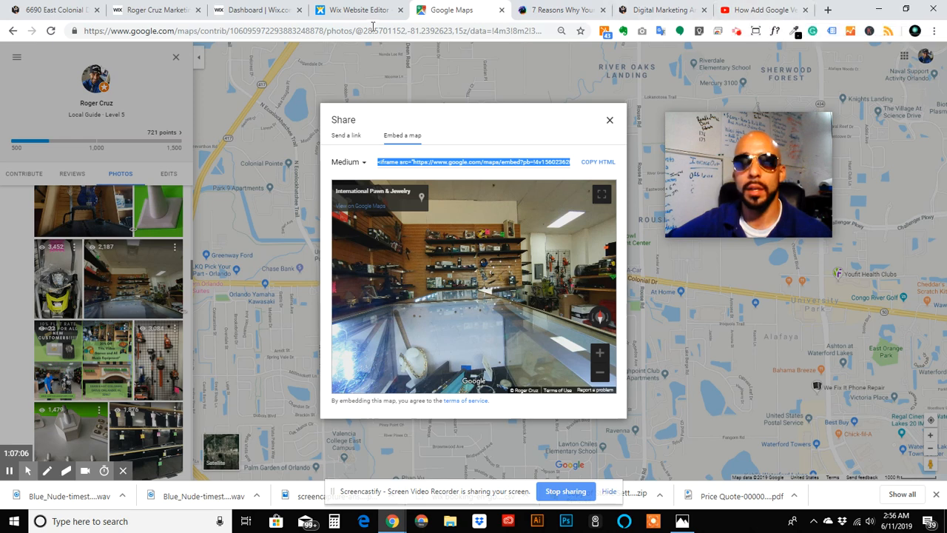
Switch back to the Wix editor and fill the empty embed block with the copied Google Maps iframe as HTML code.
click(356, 10)
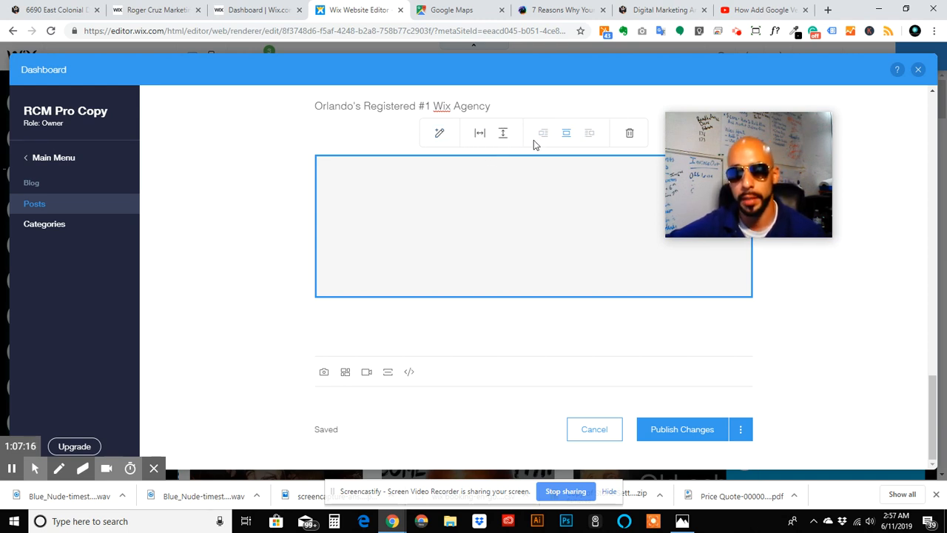
click(440, 134)
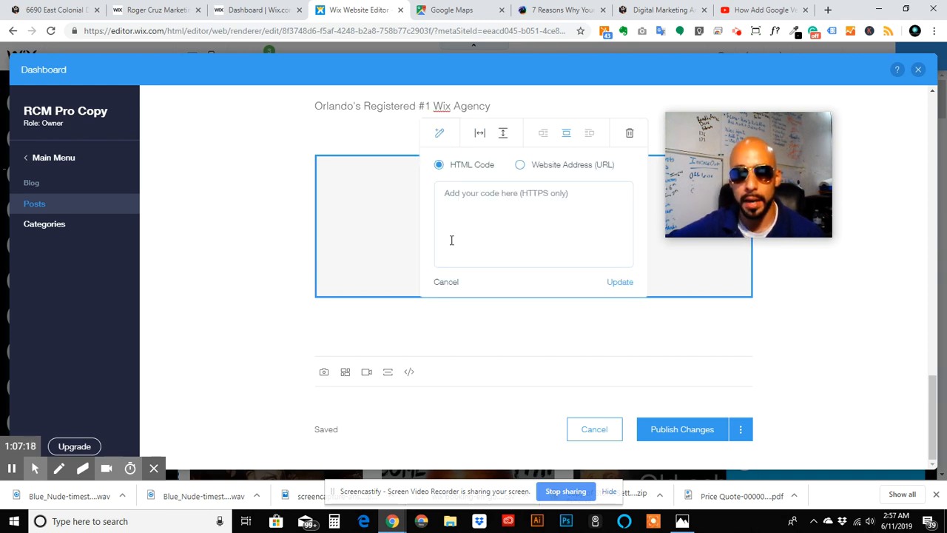
click(468, 208)
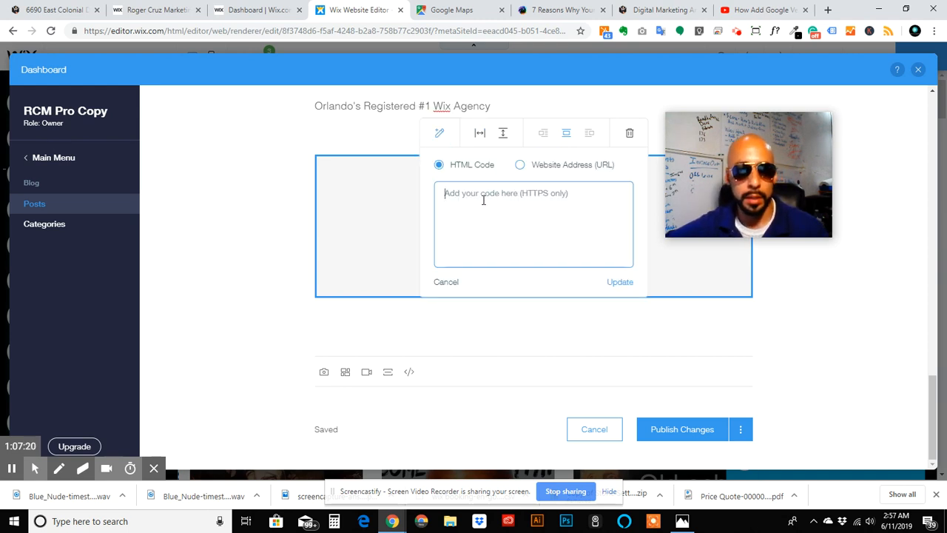
key(ctrl+v)
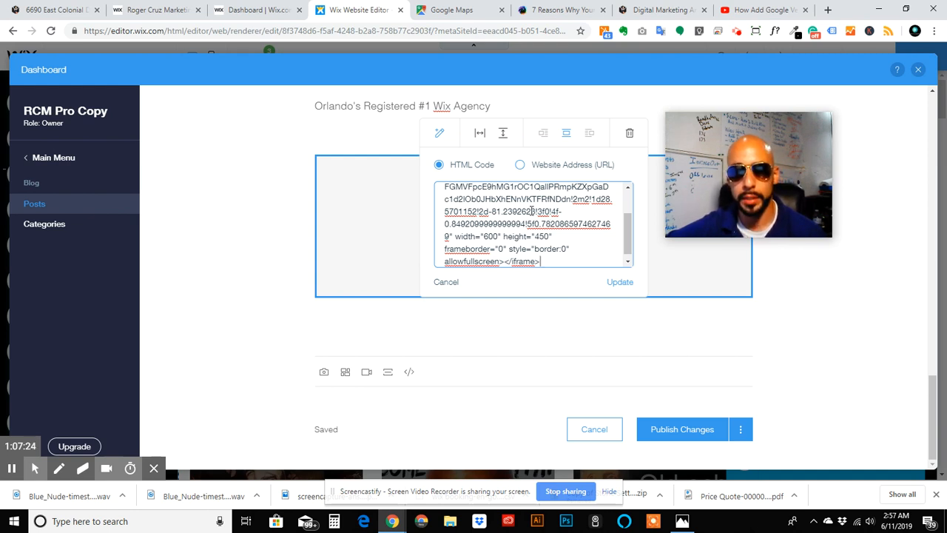
click(609, 283)
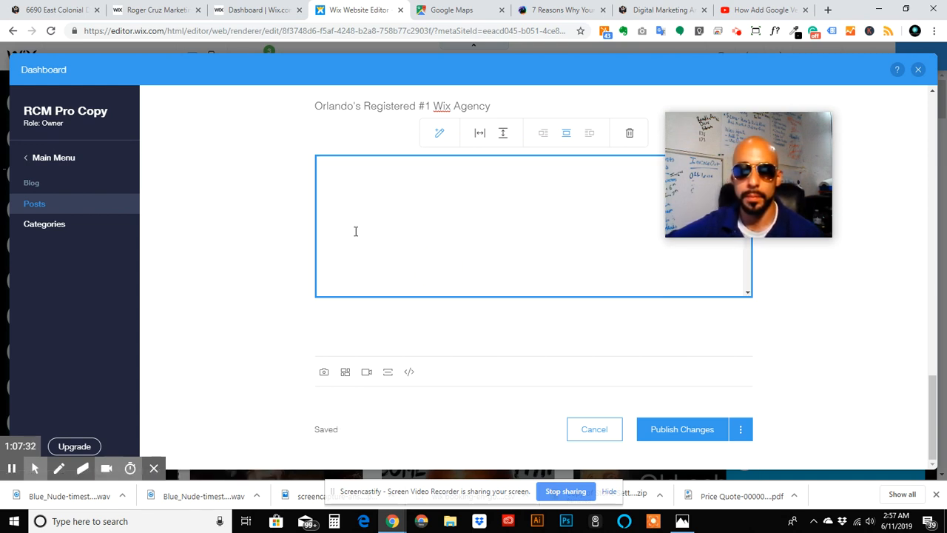
Check the embed block in the post and reapply its HTML code.
scroll(426, 172, up, 2)
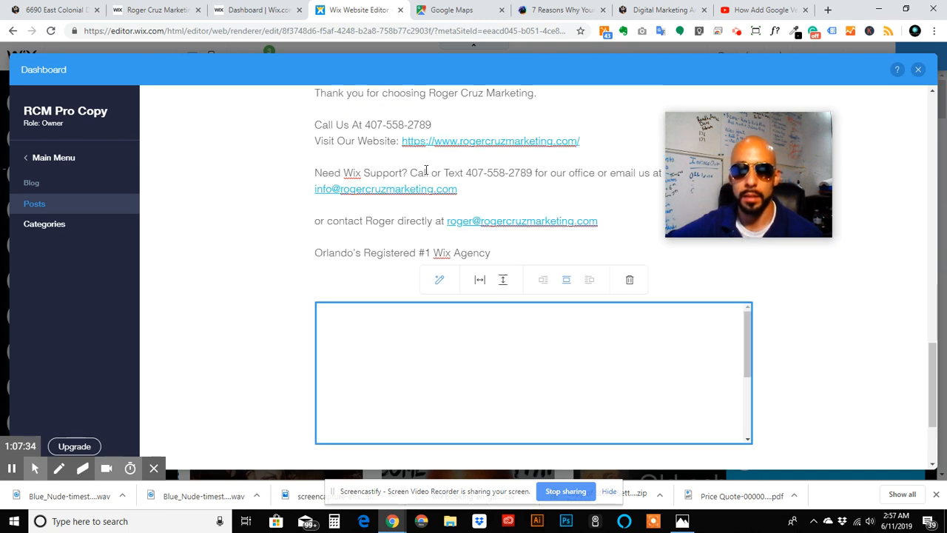
scroll(427, 222, down, 2)
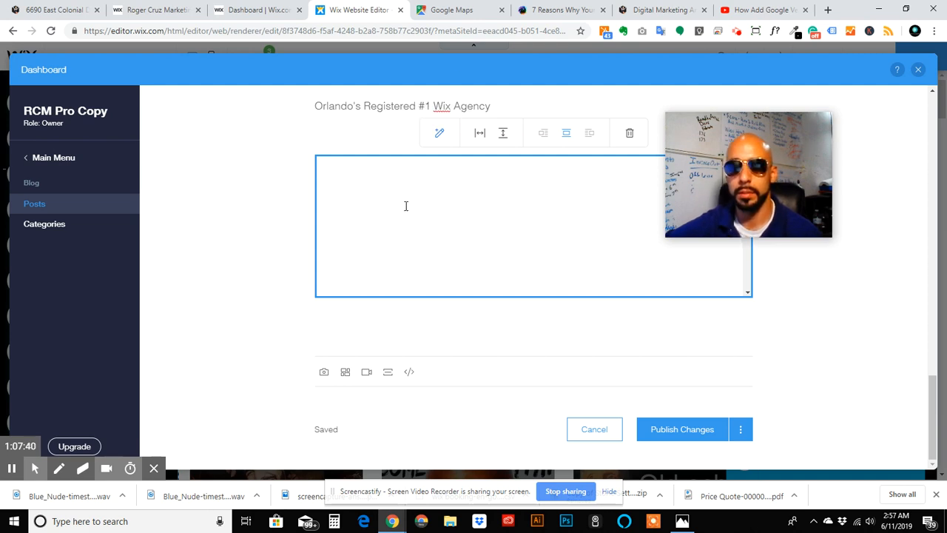
scroll(417, 161, up, 2)
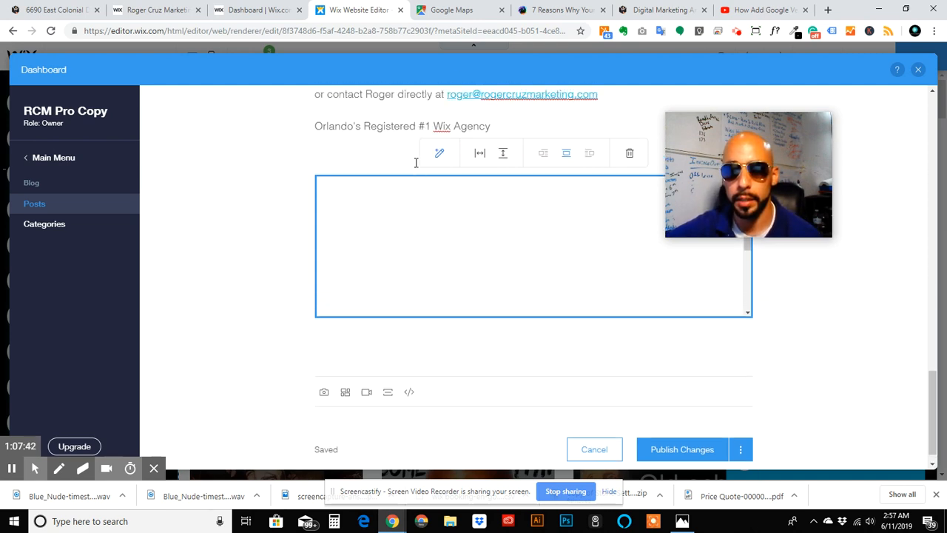
scroll(404, 164, down, 2)
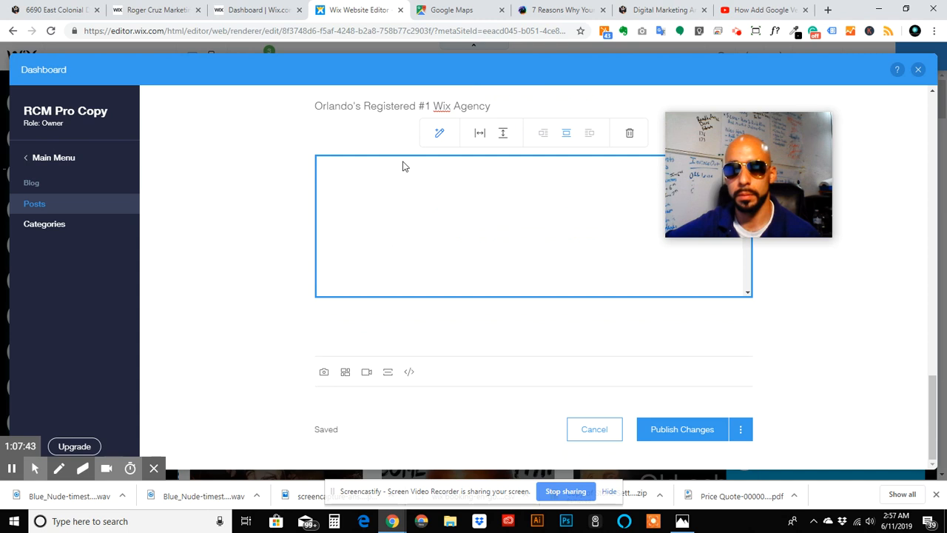
click(440, 133)
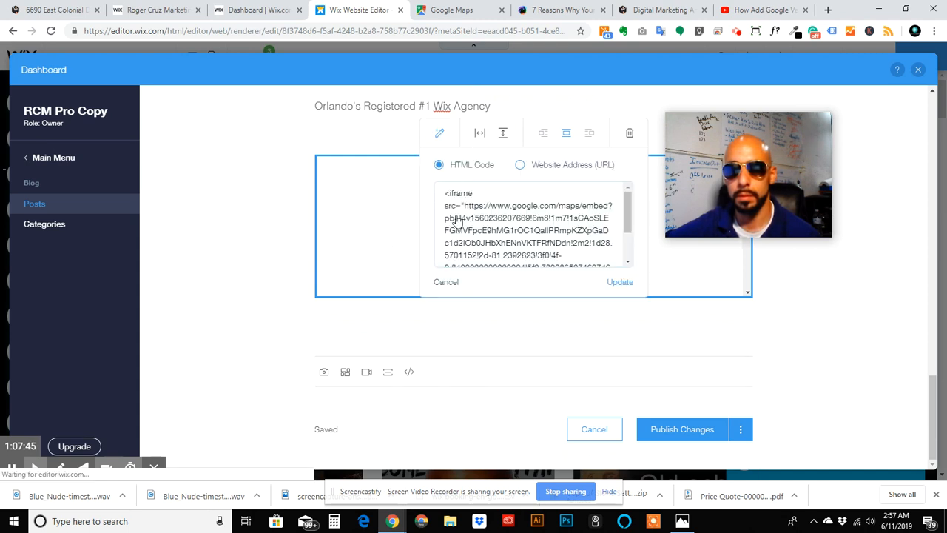
click(620, 284)
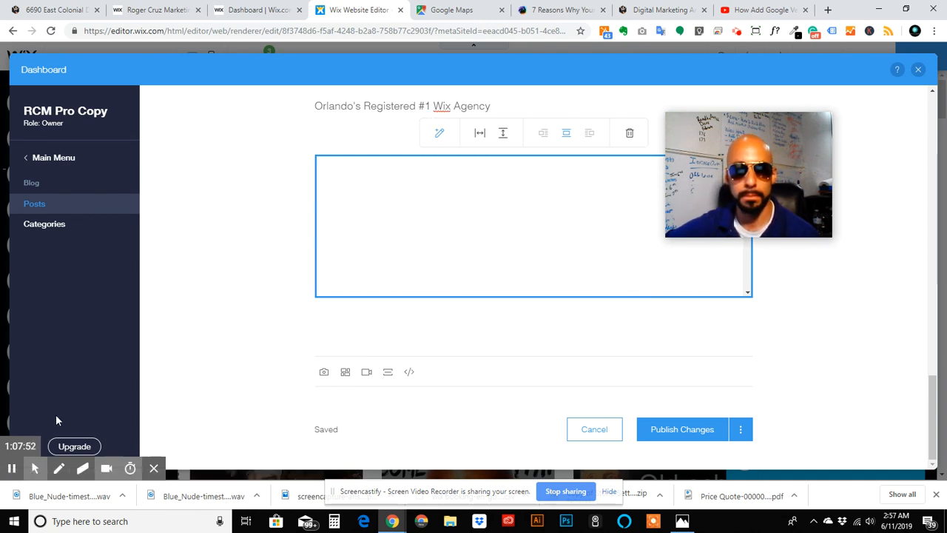
mouse_move(20, 441)
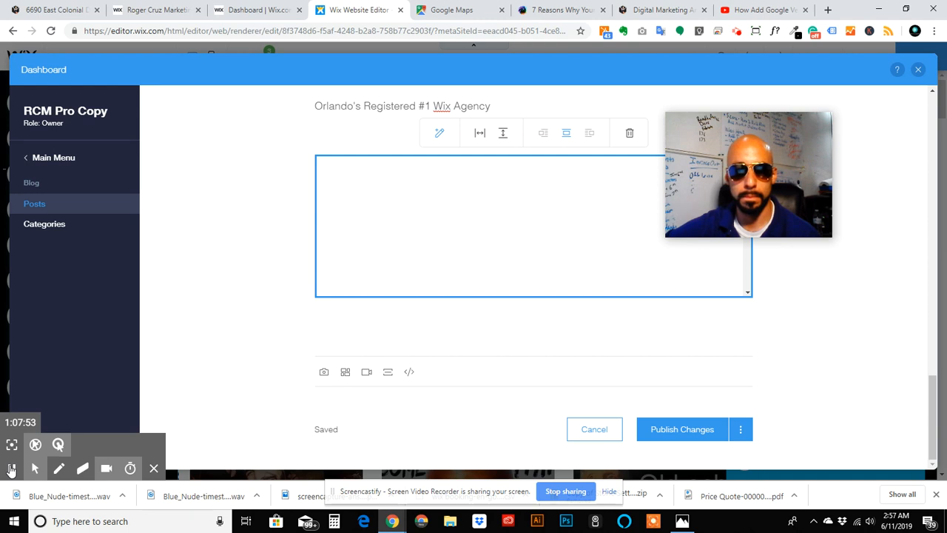
click(11, 470)
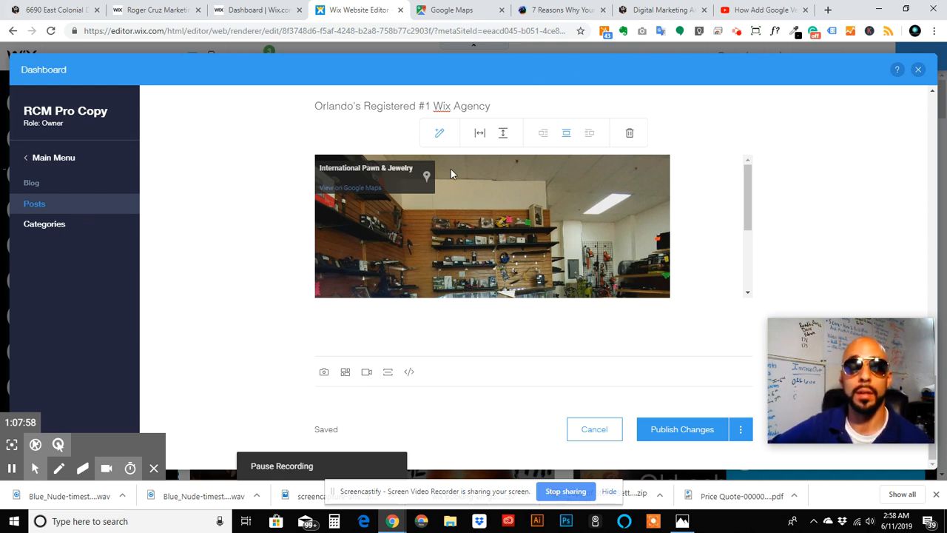
Set the height of the embedded International Pawn & Jewelry panorama to 603 and check how it fits in the post.
click(516, 247)
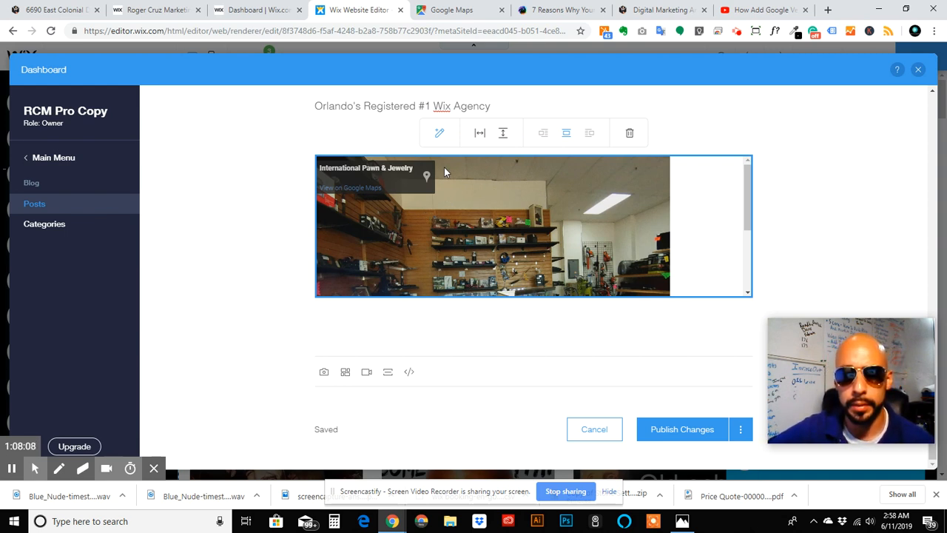
click(502, 135)
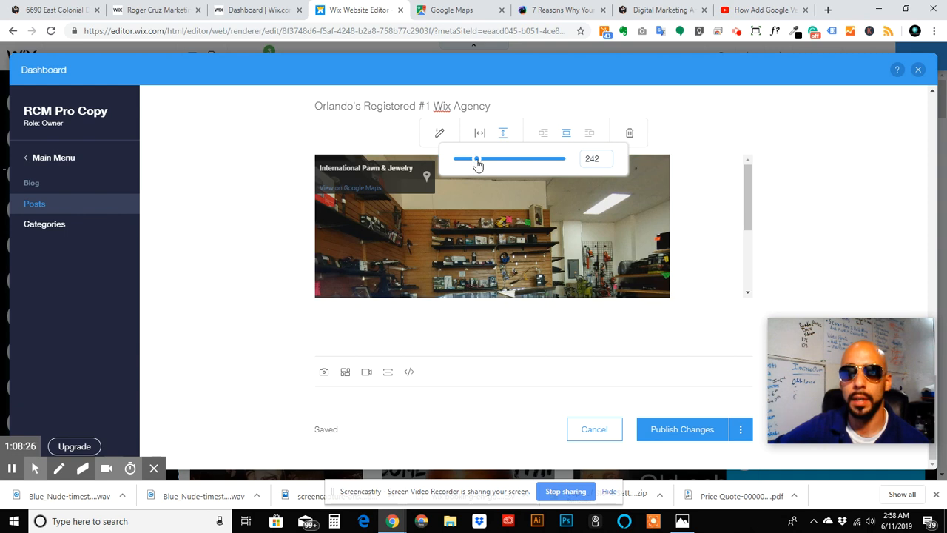
drag(475, 160, 509, 165)
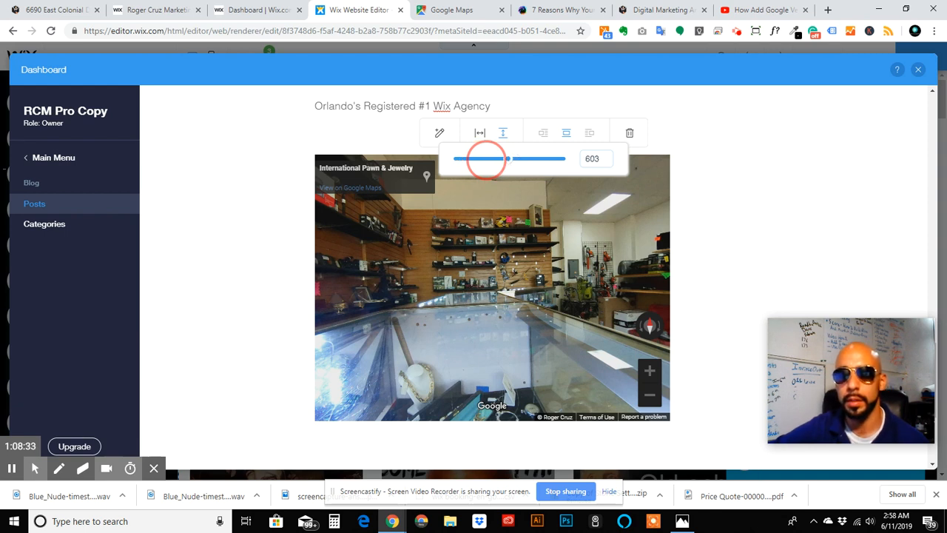
click(722, 268)
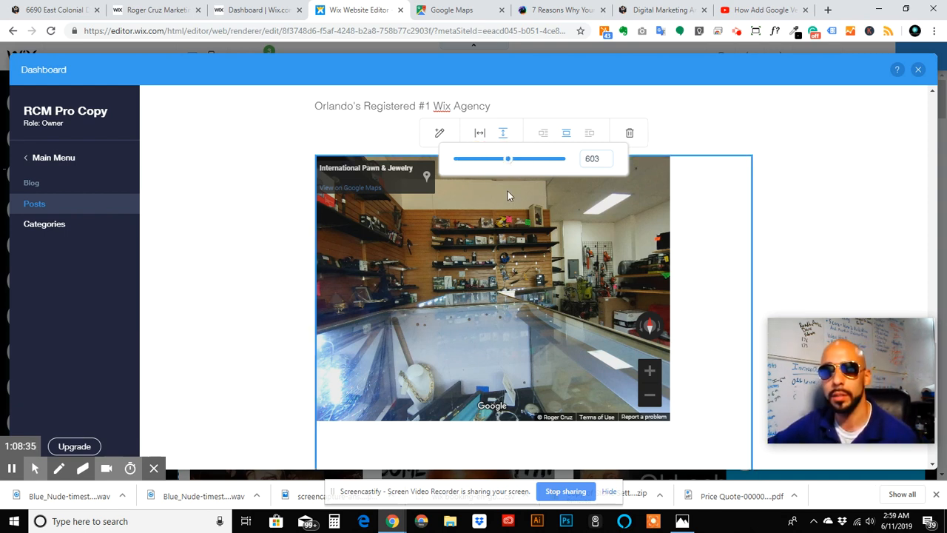
scroll(792, 196, down, 1)
scroll(792, 196, down, 2)
scroll(726, 238, up, 3)
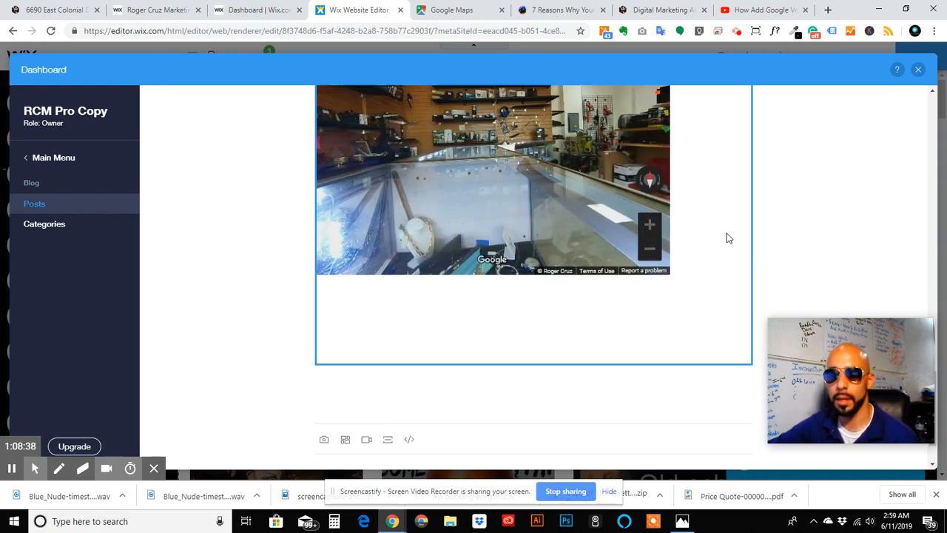
scroll(526, 126, up, 1)
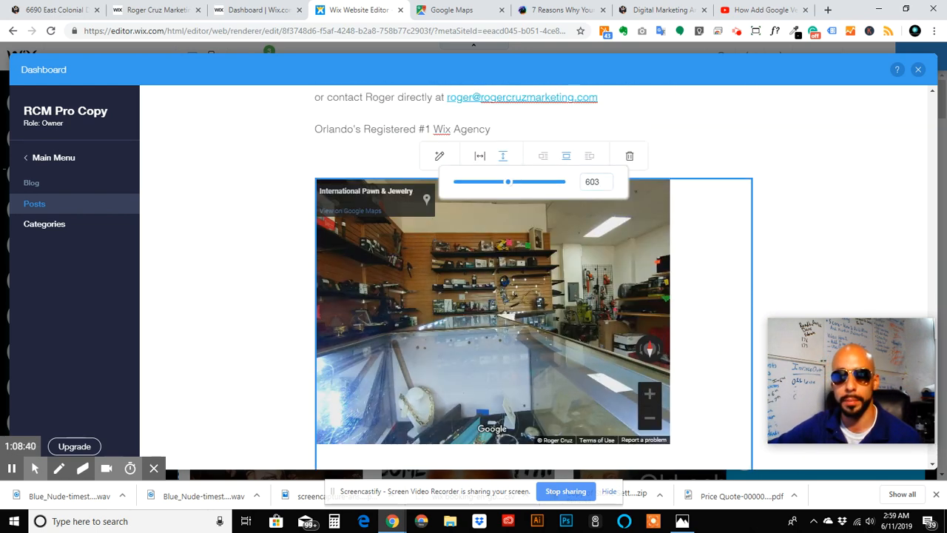
scroll(608, 154, down, 1)
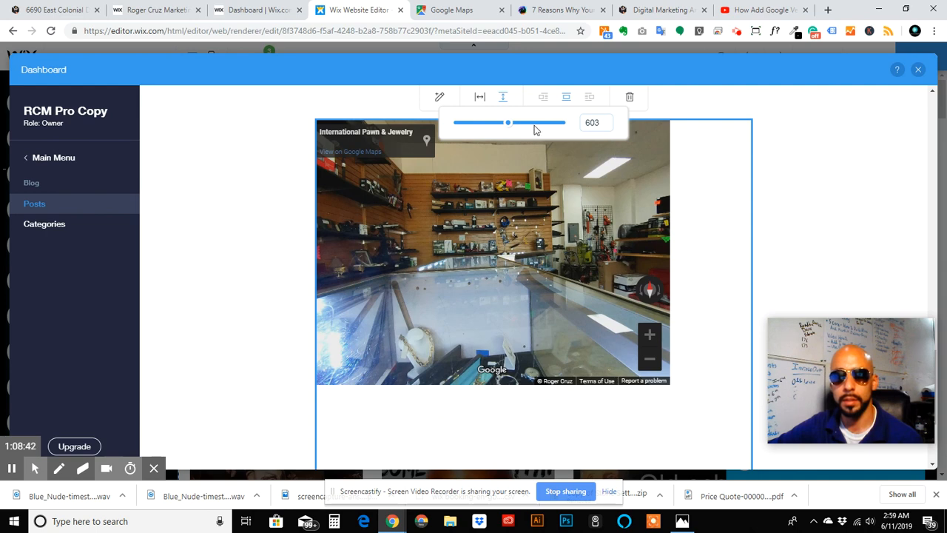
Reduce the embedded International Pawn & Jewelry panorama to a height of 476 and a width of 613.
drag(506, 126, 499, 129)
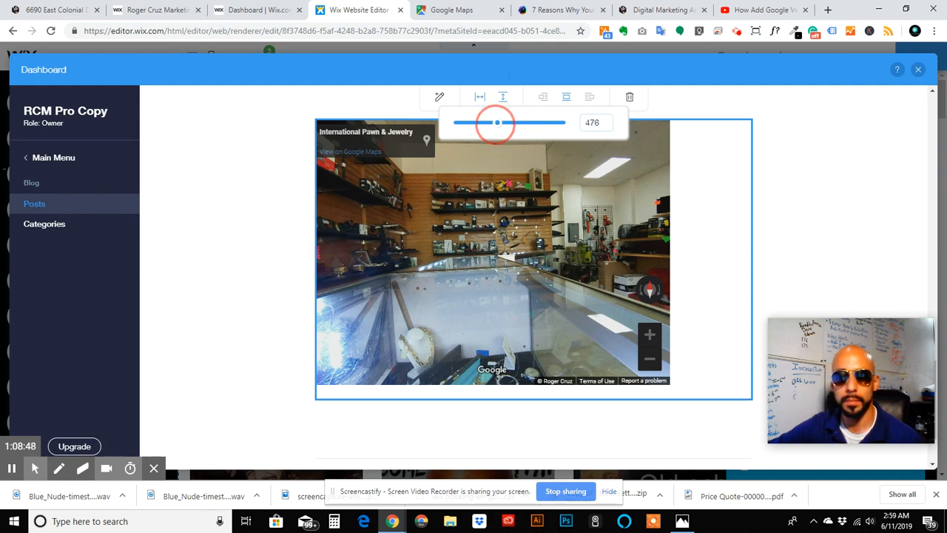
click(480, 97)
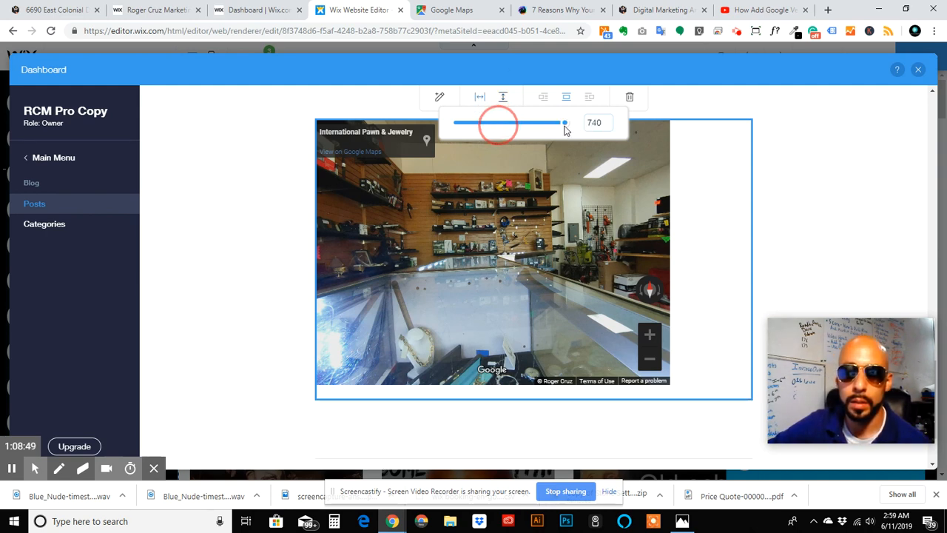
drag(560, 127, 546, 125)
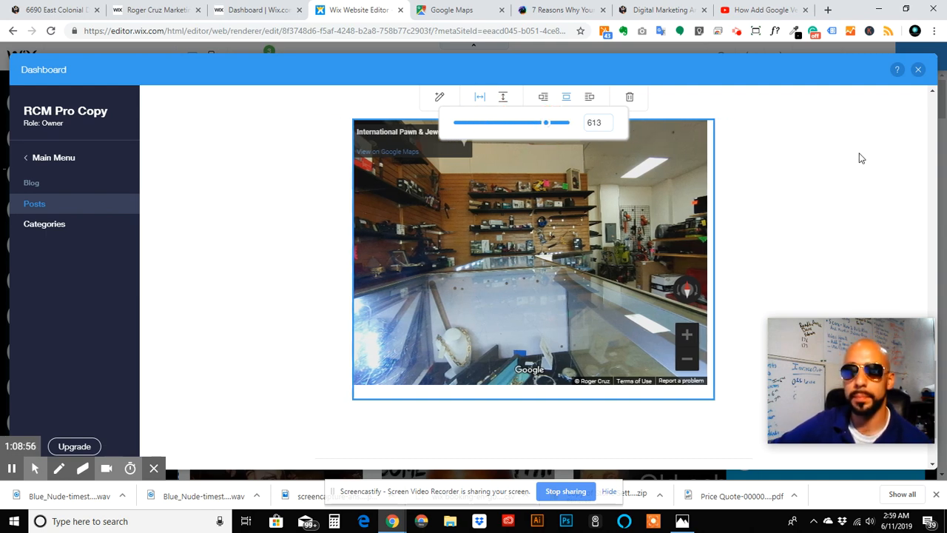
click(770, 190)
Review the whole blog post from the title and video down to the resized panorama and the spacing around it.
scroll(755, 259, down, 3)
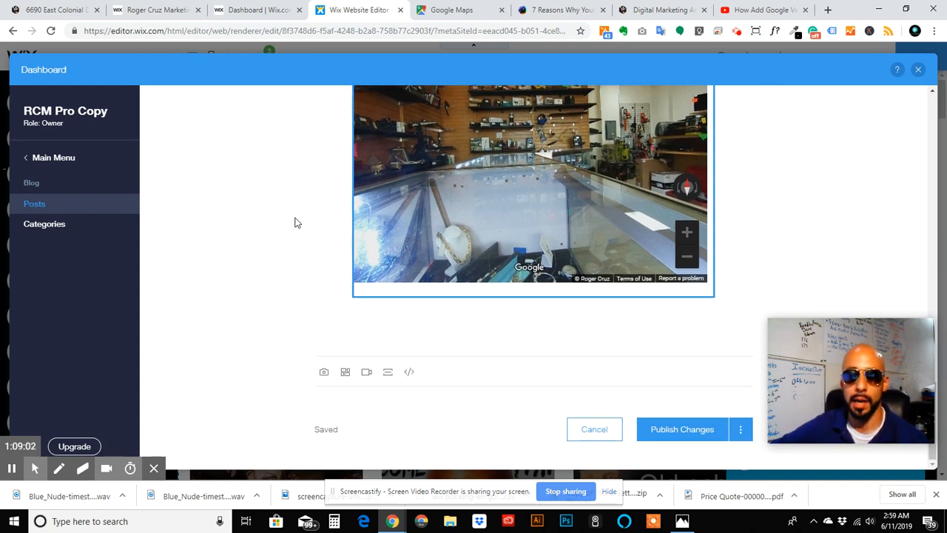
scroll(334, 212, down, 5)
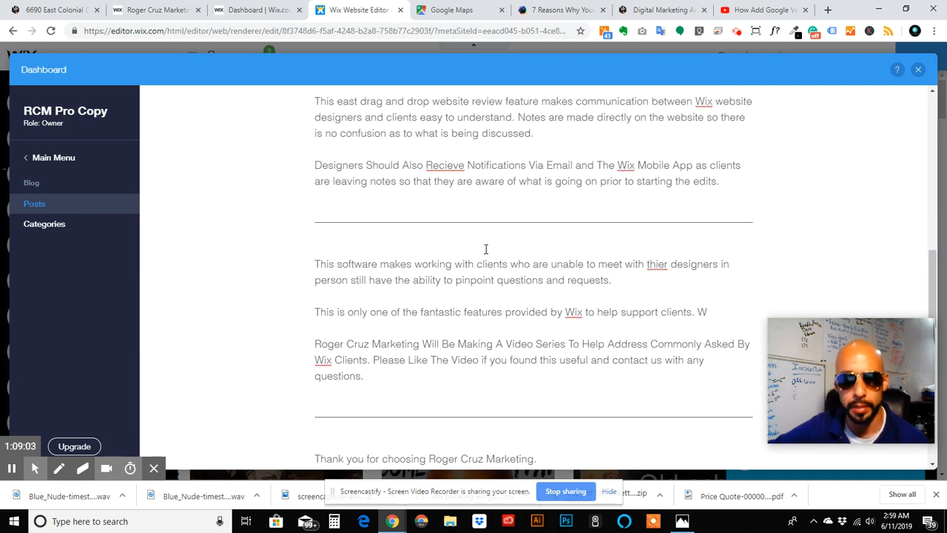
scroll(486, 249, down, 4)
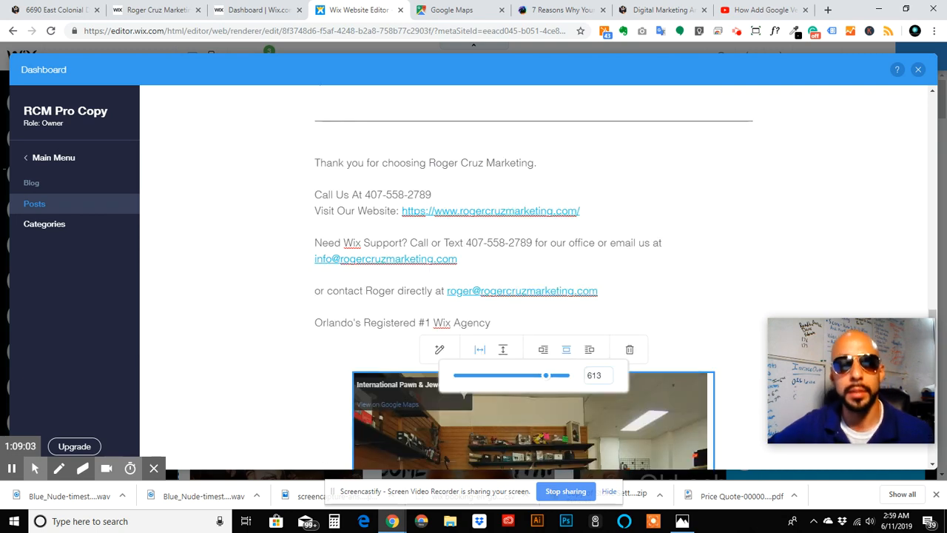
click(374, 355)
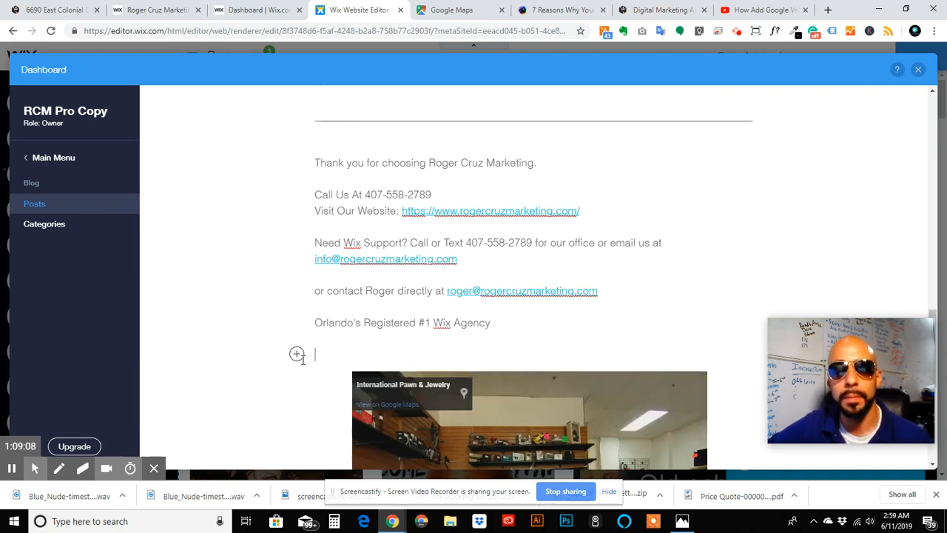
scroll(307, 317, down, 1)
scroll(308, 316, down, 4)
scroll(581, 280, up, 1)
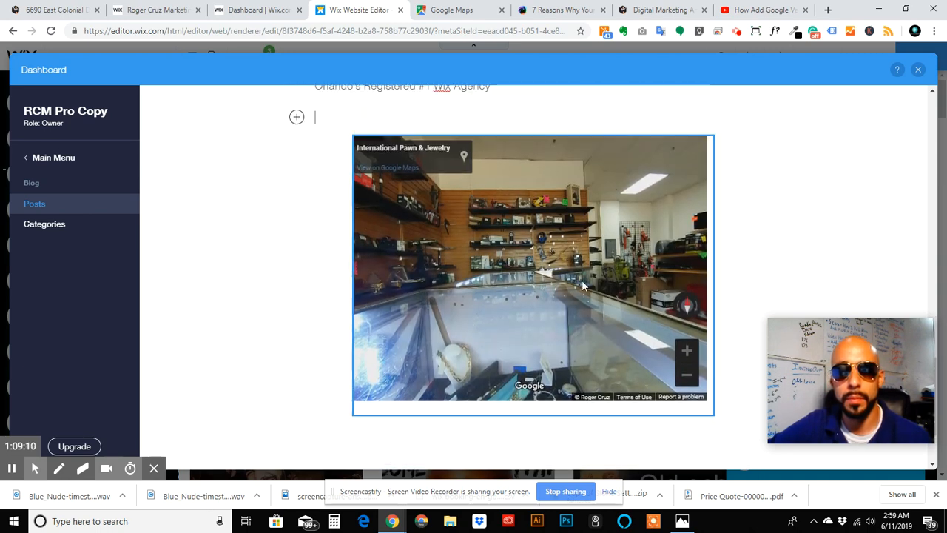
scroll(453, 264, up, 15)
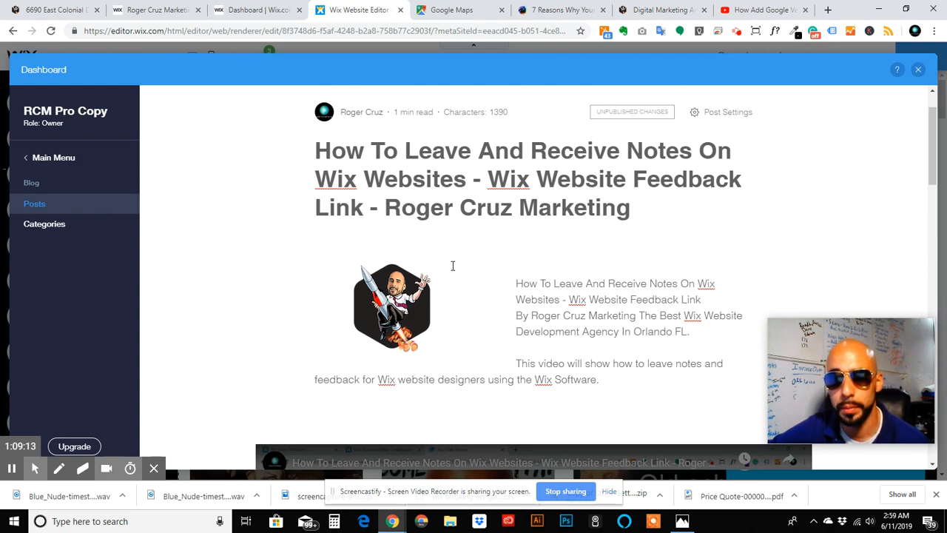
scroll(453, 266, down, 16)
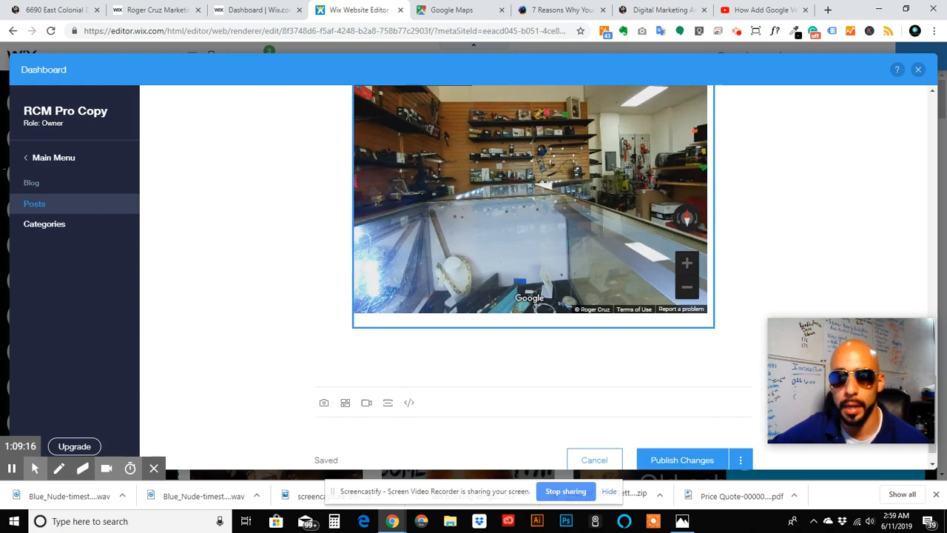
scroll(453, 266, down, 1)
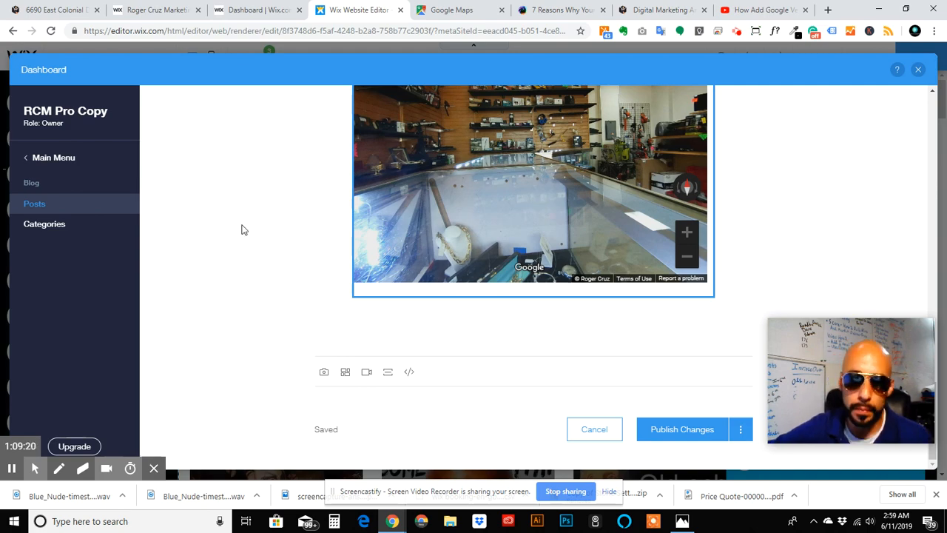
scroll(289, 233, up, 10)
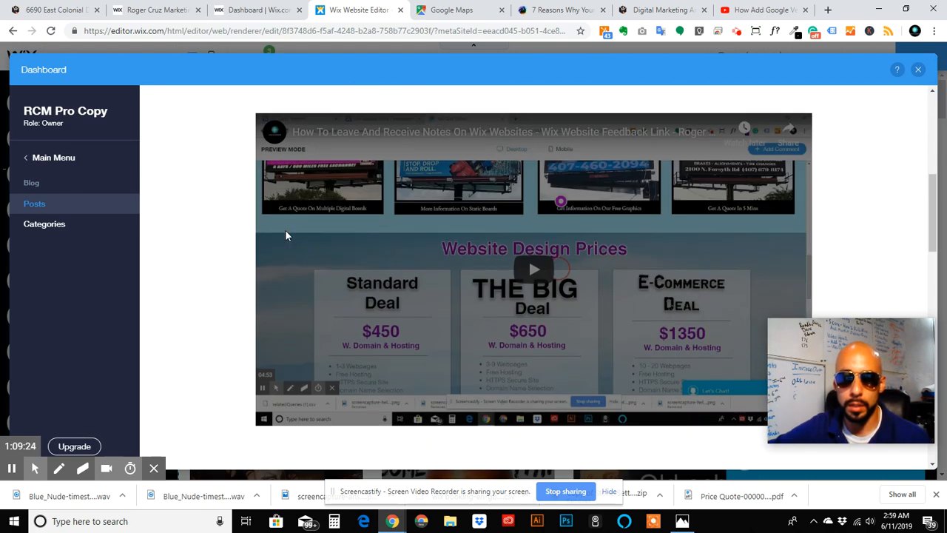
scroll(288, 235, down, 8)
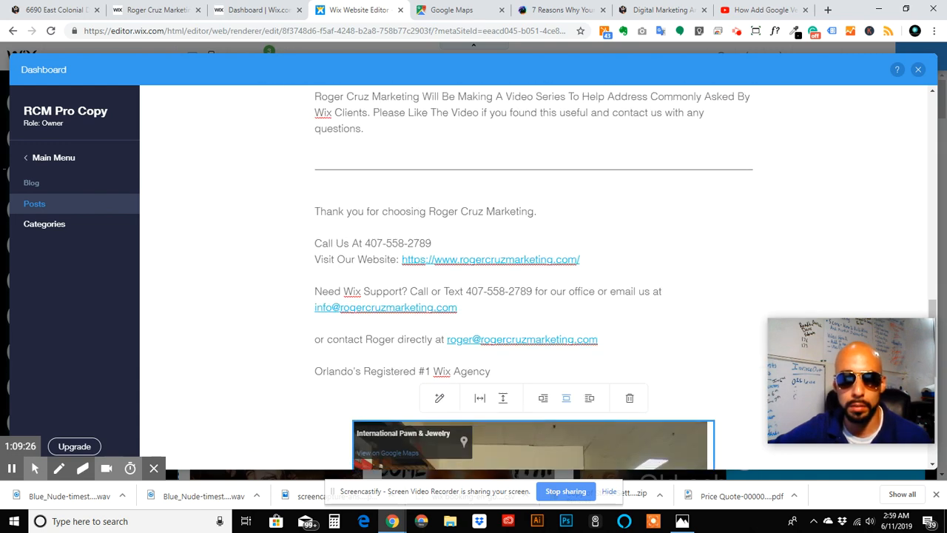
scroll(288, 235, down, 3)
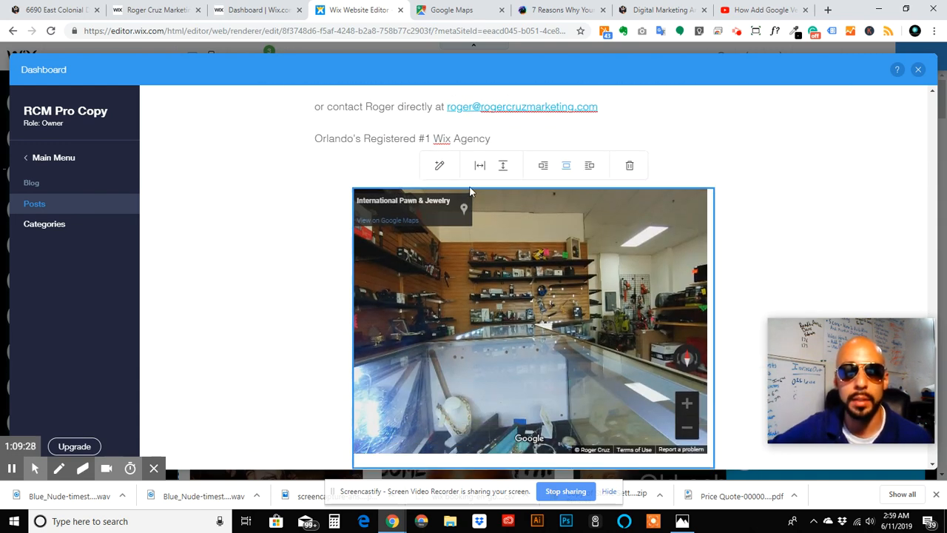
click(634, 126)
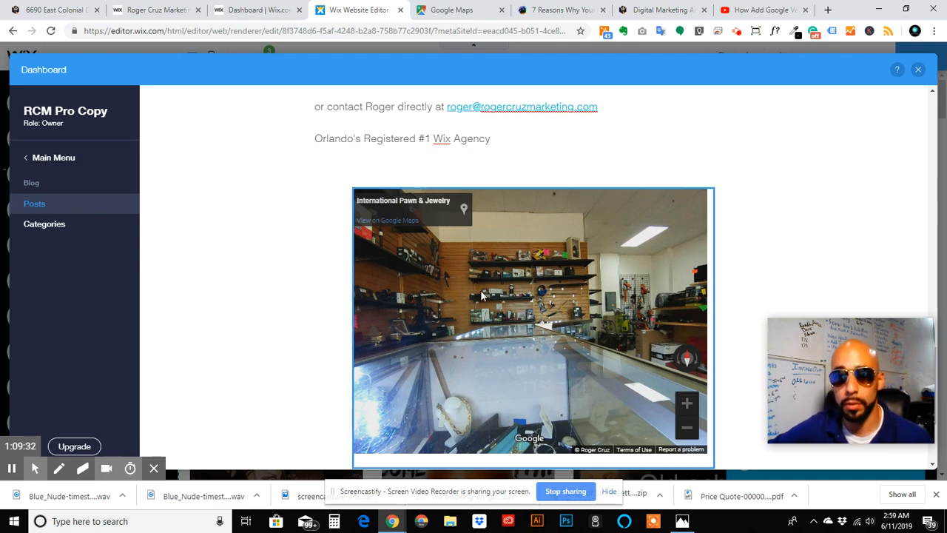
scroll(558, 275, up, 10)
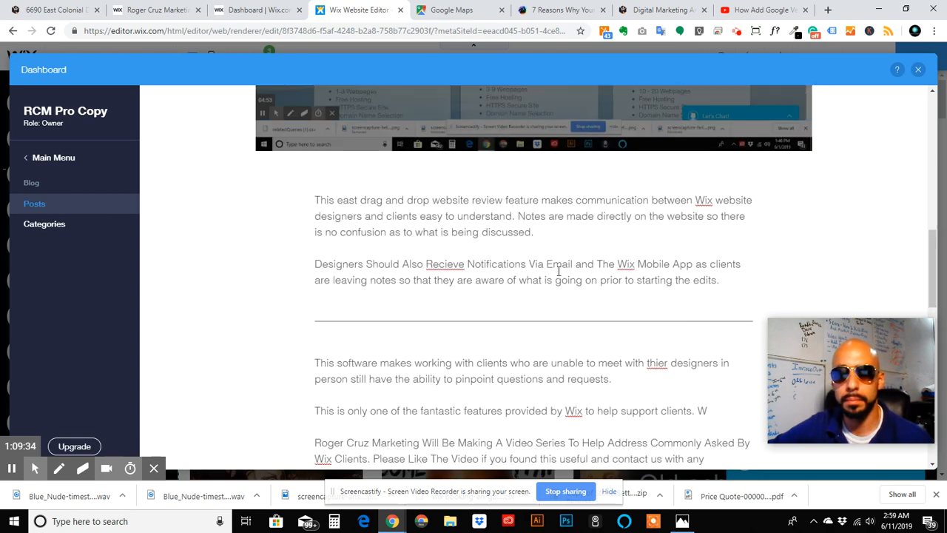
scroll(558, 271, up, 10)
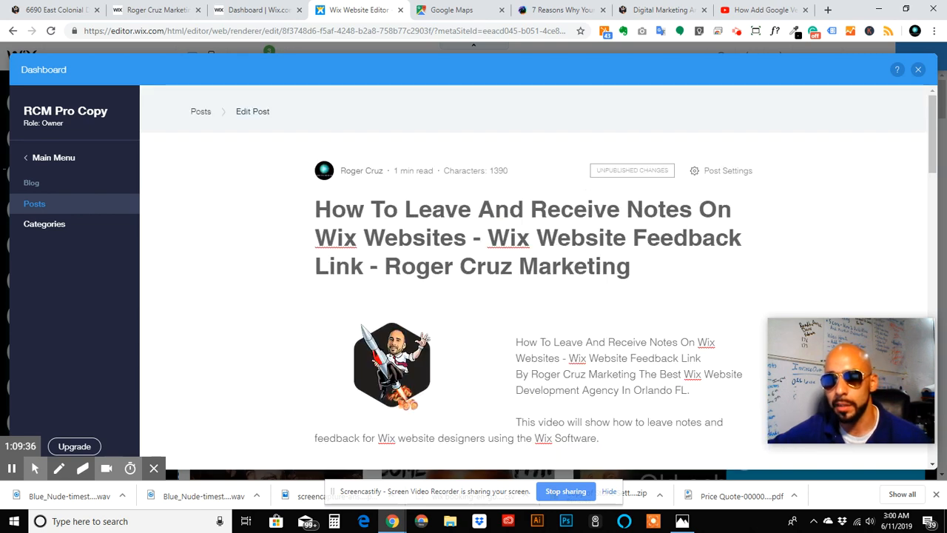
scroll(636, 170, down, 10)
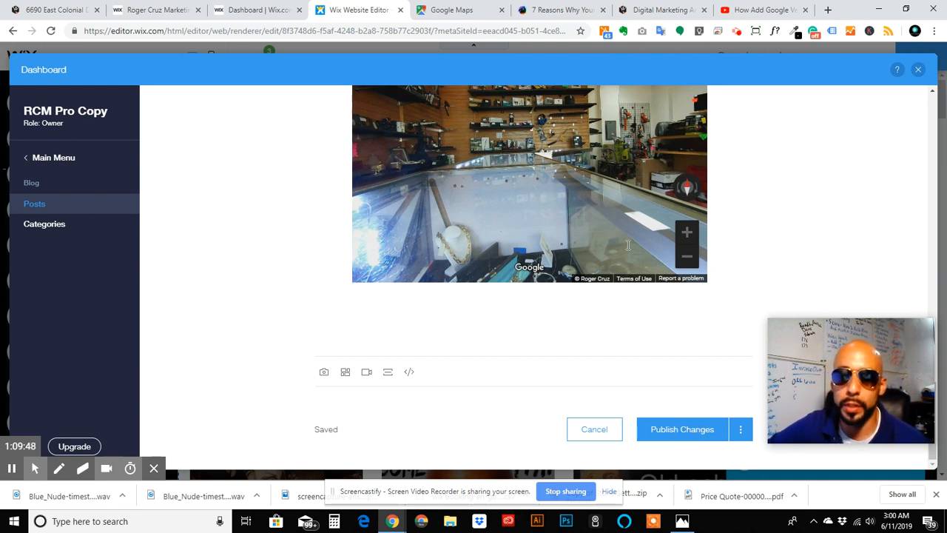
click(741, 432)
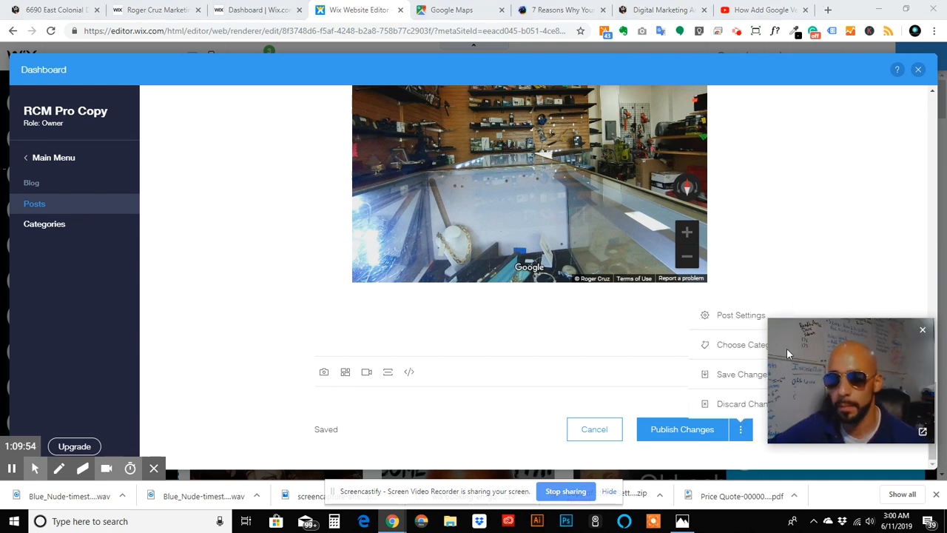
mouse_move(852, 366)
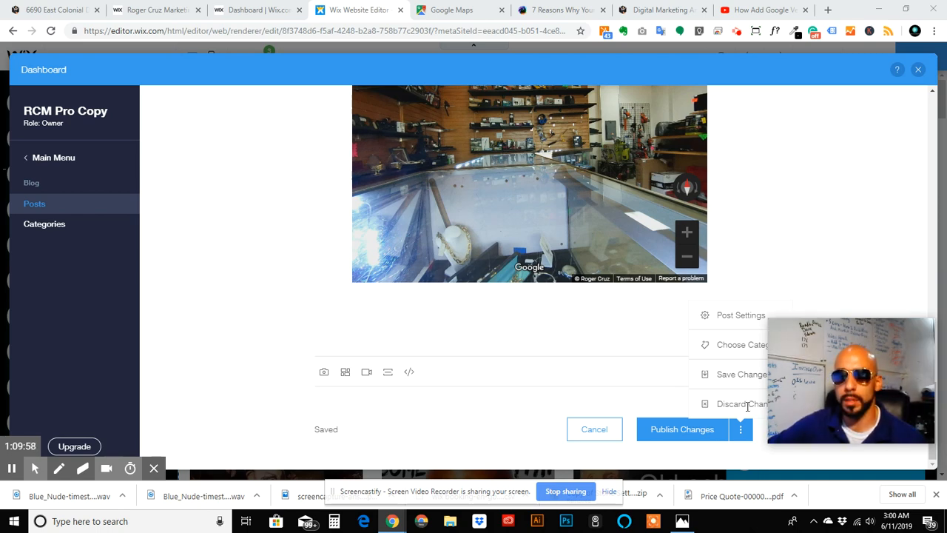
drag(808, 381, 787, 380)
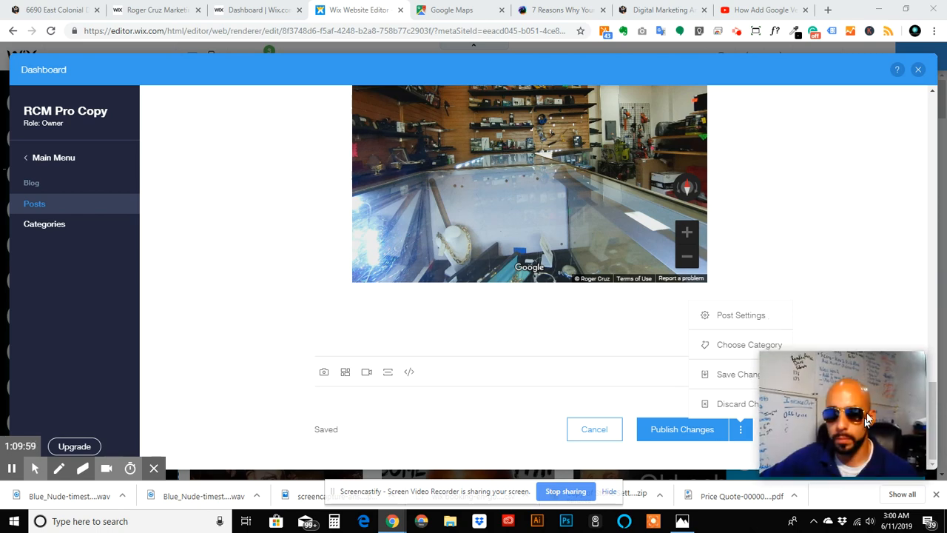
drag(853, 388, 221, 278)
key(super+d)
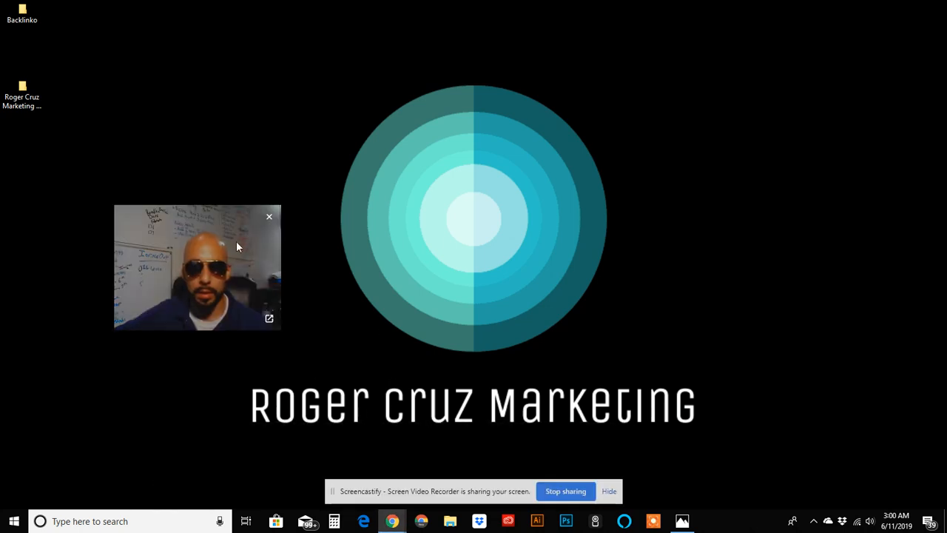
click(269, 216)
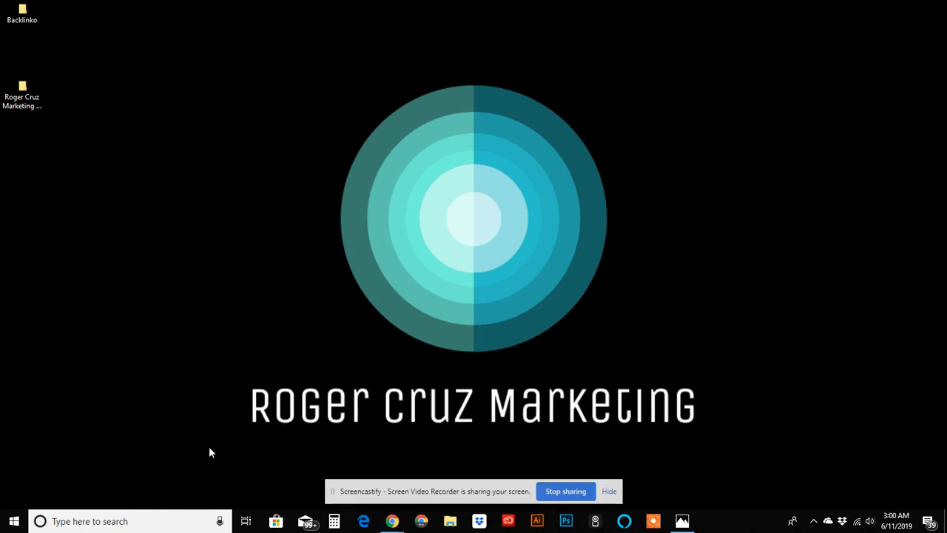
mouse_move(392, 521)
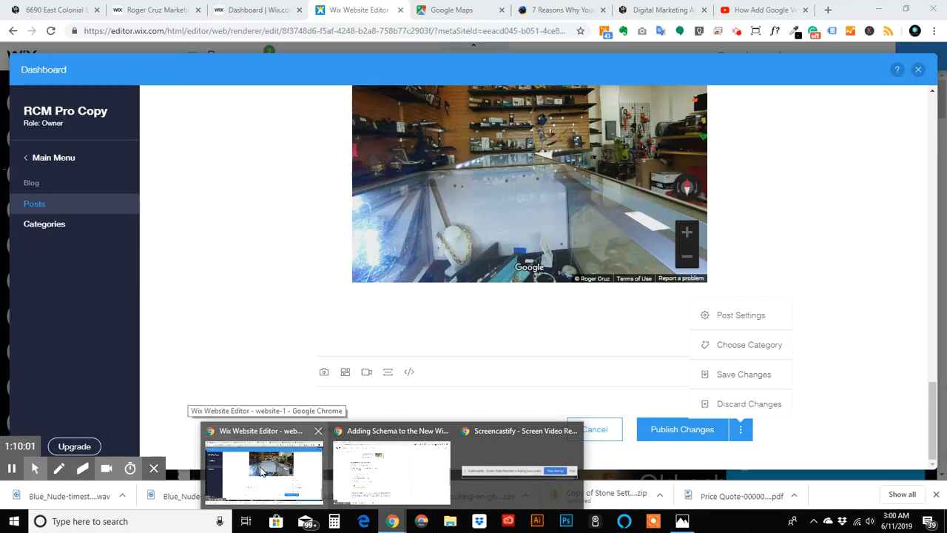
click(260, 472)
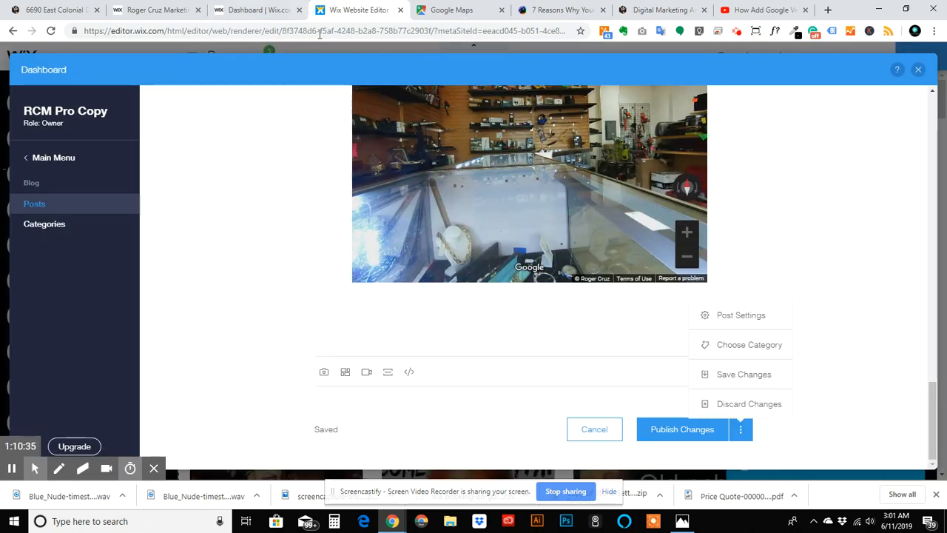
click(139, 151)
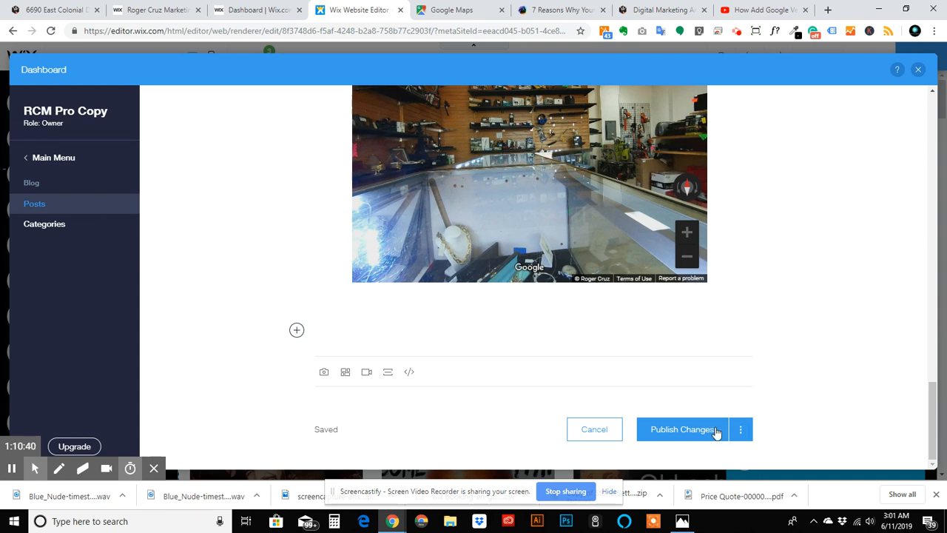
Save the post's changes without publishing and open its category settings.
click(740, 430)
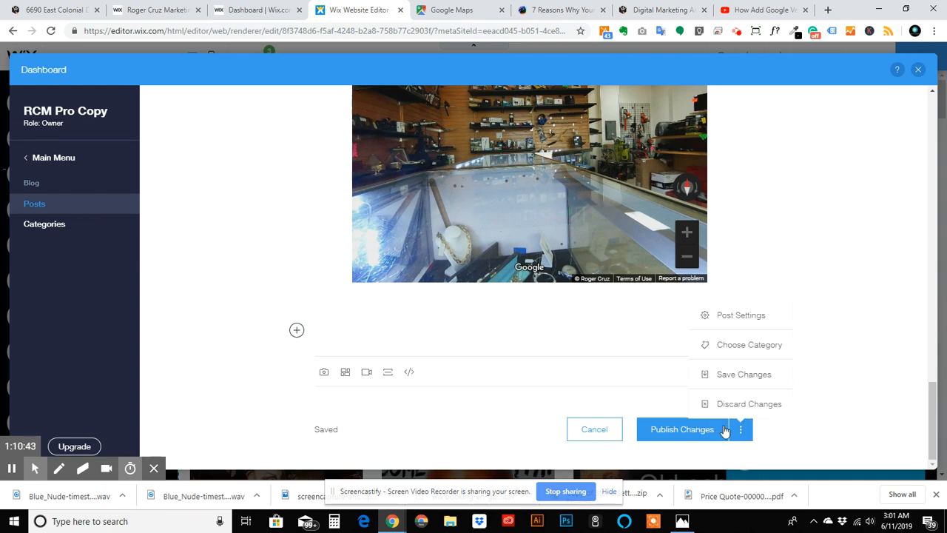
click(740, 377)
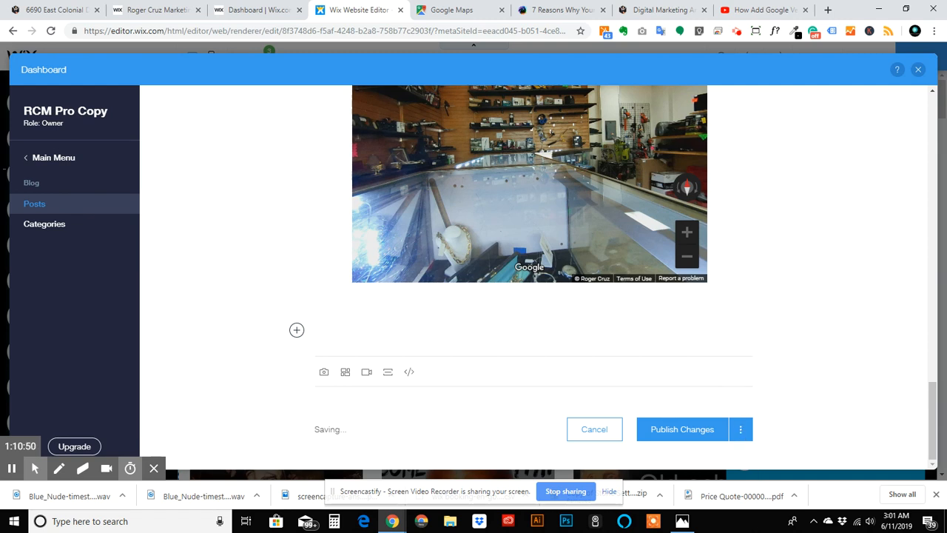
click(741, 430)
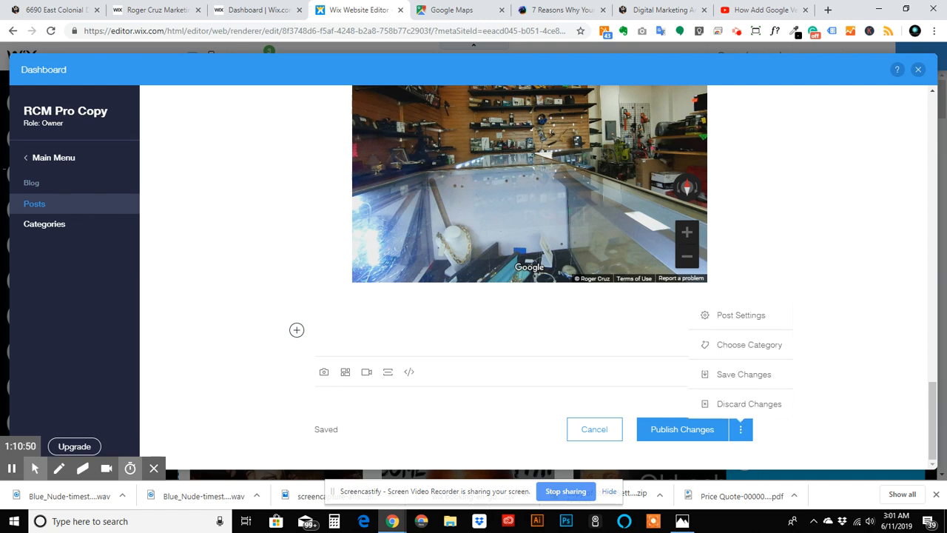
click(735, 348)
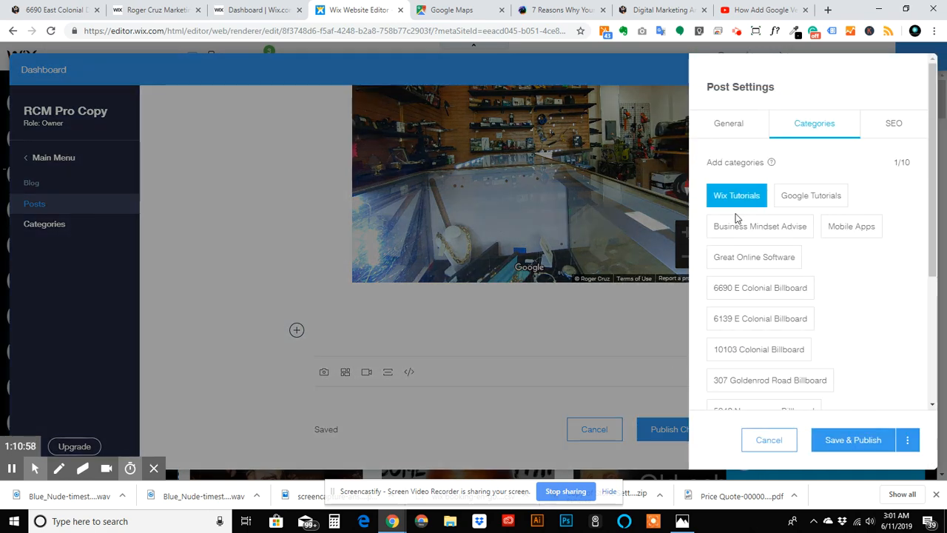
Look through the existing post categories and enter "360 Tour Blog" as the label of a new one.
scroll(742, 281, down, 3)
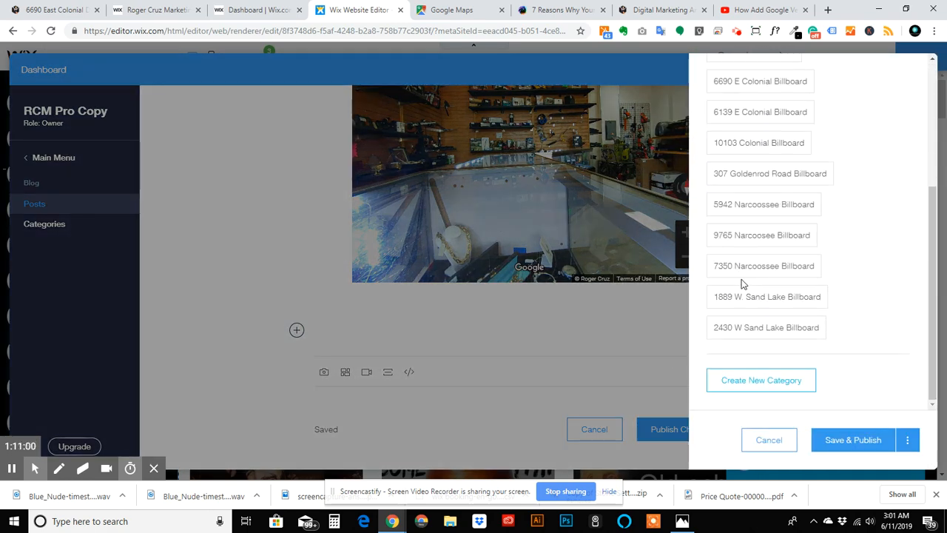
scroll(743, 281, up, 3)
scroll(742, 282, down, 3)
click(776, 381)
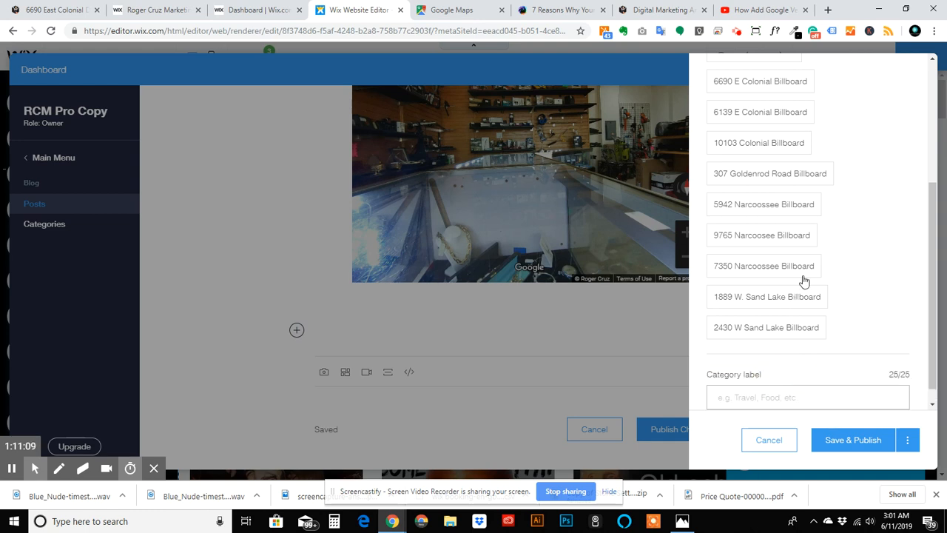
click(796, 398)
text(36)
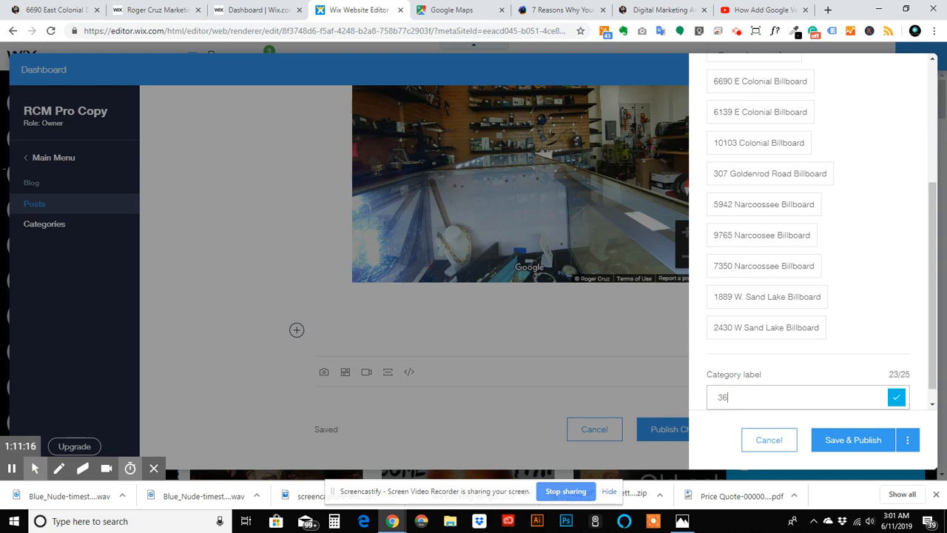
text(0 Tour Blog)
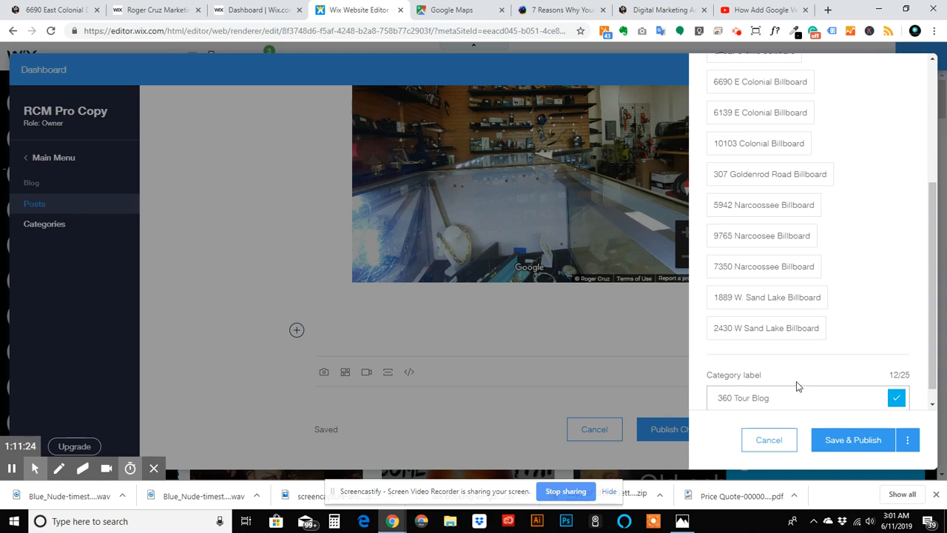
scroll(797, 386, up, 3)
scroll(820, 260, down, 2)
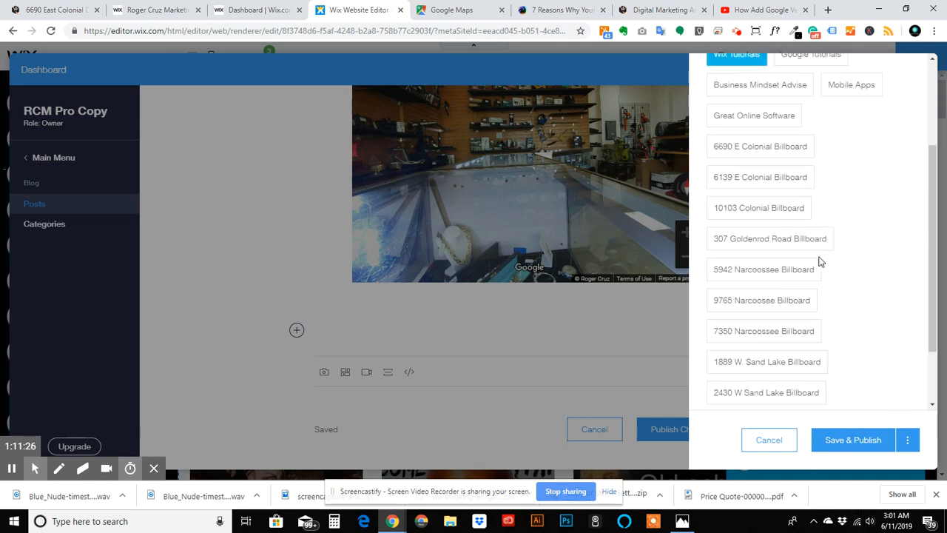
scroll(819, 261, up, 3)
Review the post's general settings, from publish date and author to cover image, and try the option to feature this post.
click(742, 133)
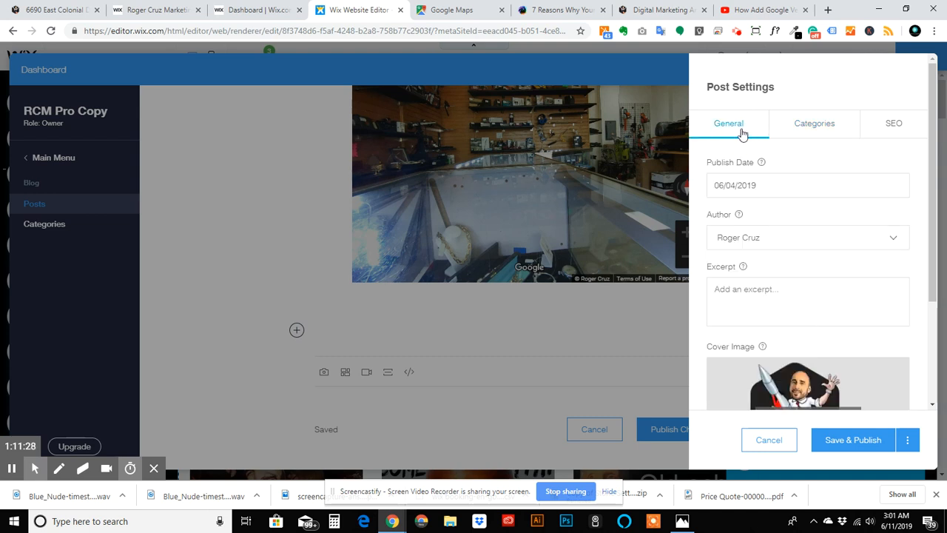
scroll(806, 185, down, 2)
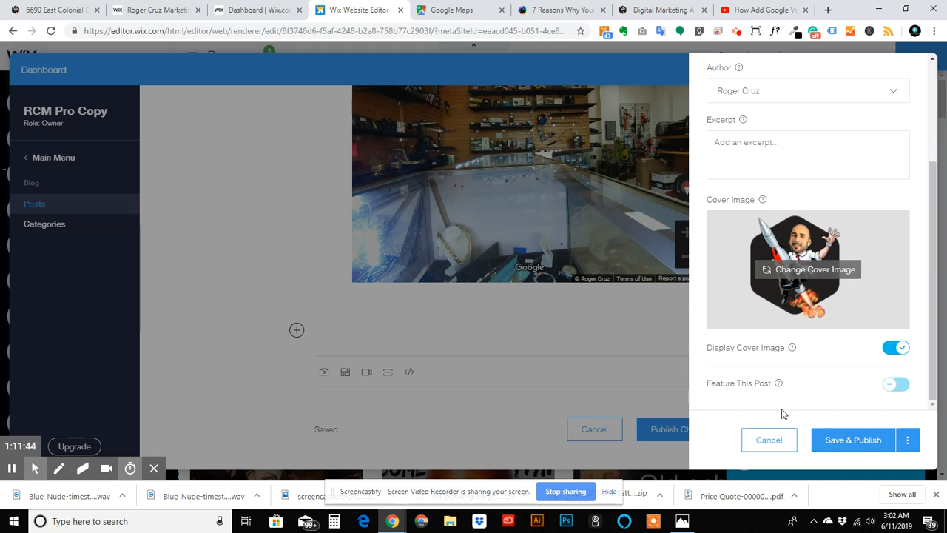
click(893, 390)
click(898, 382)
scroll(775, 110, up, 3)
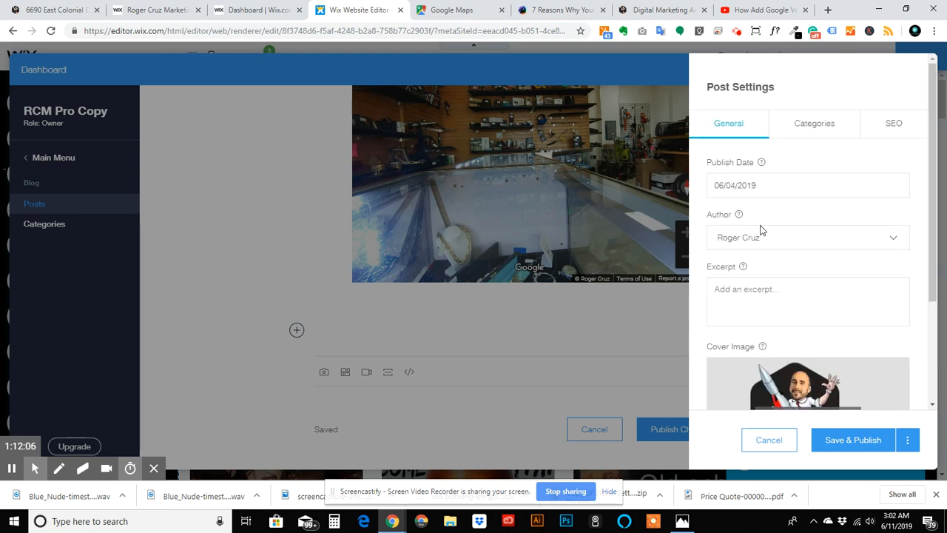
Start the post's excerpt with "360 Pictures ON Google Maps Will Increase The Amount Of Traffic You See At Your Location!!!".
scroll(753, 222, down, 2)
click(760, 167)
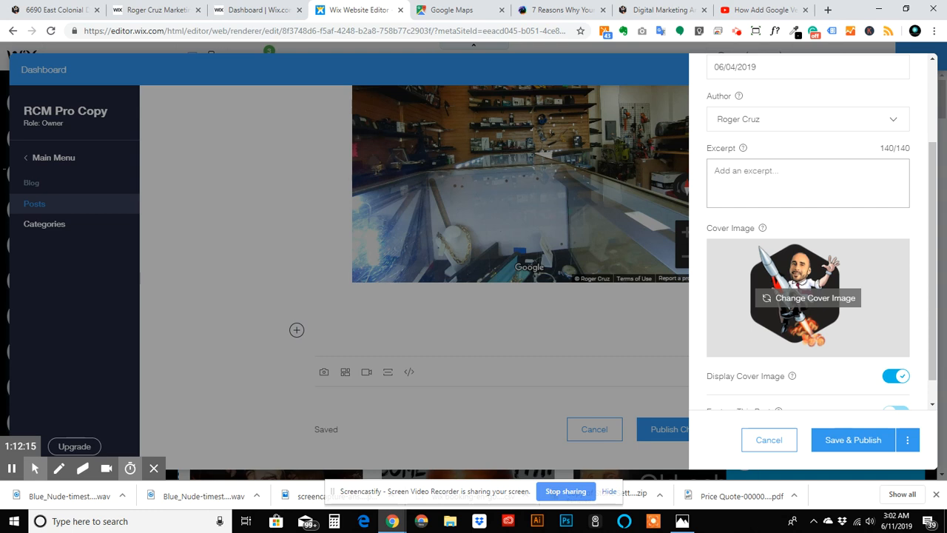
click(762, 180)
text(360 Car)
text(m)
key(BackSpace)
key(BackSpace)
text(Pictures ON Googl)
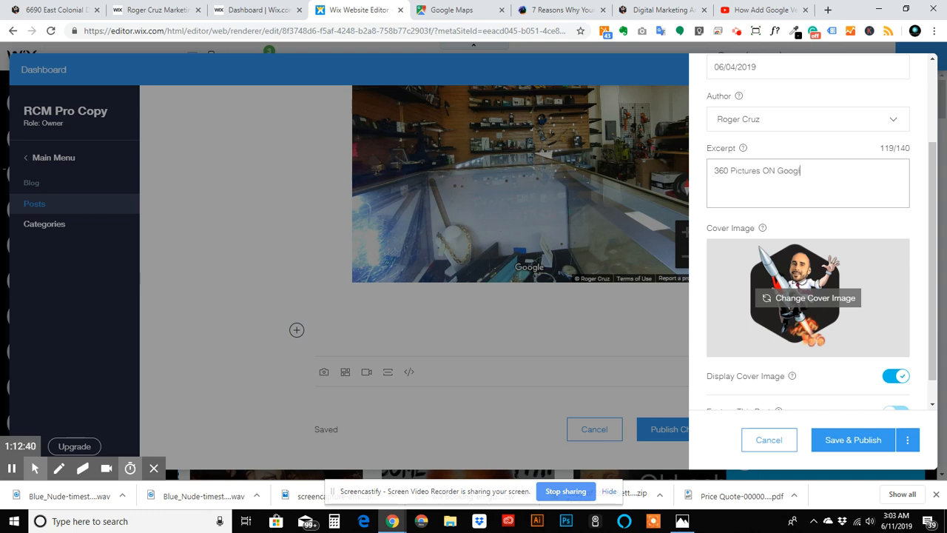
text(e Maps)
text( Will Increase The)
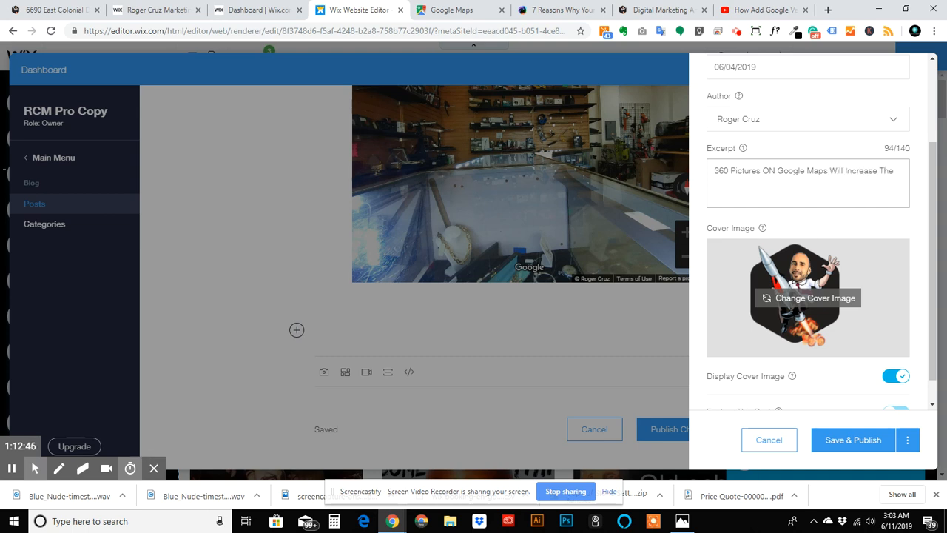
key(BackSpace)
key(BackSpace)
key(BackSpace)
text(he A)
key(BackSpace)
text(ase The Amount Of Traffic You See )
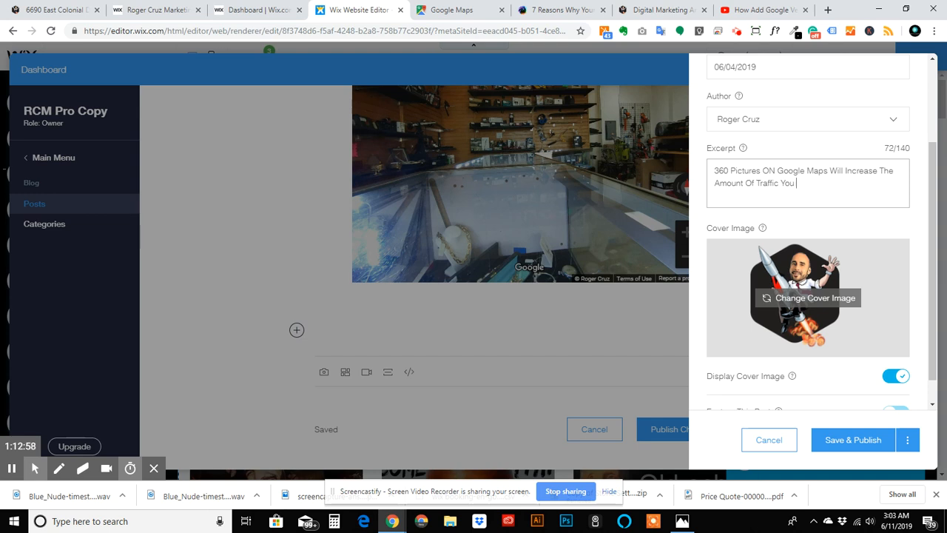
text(At Your Location)
text(!!!)
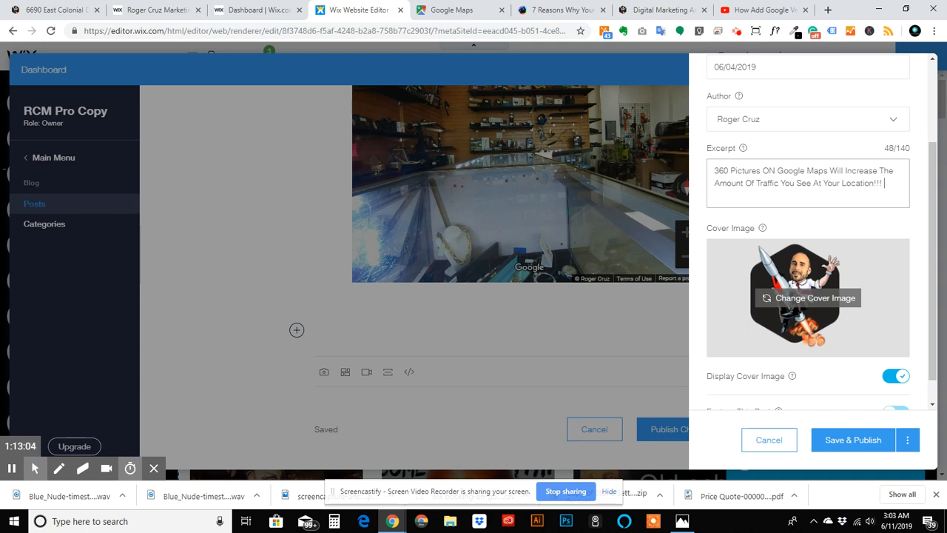
Extend the excerpt with the sentence "Give Customers A Sneak Peak Of Your Business!".
text( Ge)
text(ive)
key(BackSpace)
key(BackSpace)
key(BackSpace)
key(BackSpace)
text(ive Customers A Nse)
key(BackSpace)
key(BackSpace)
text(Sneak P)
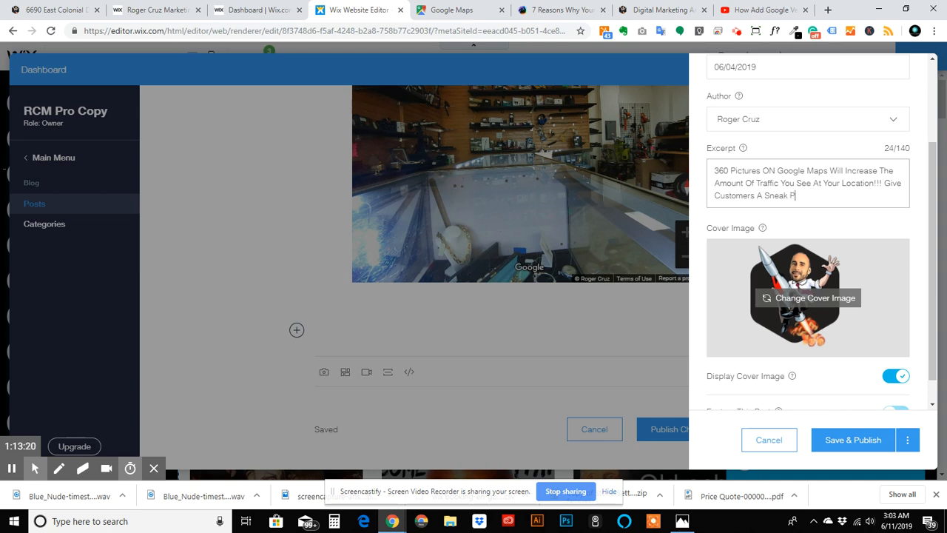
text(eak Of Your Business)
key(BackSpace)
text(6)
key(BackSpace)
key(BackSpace)
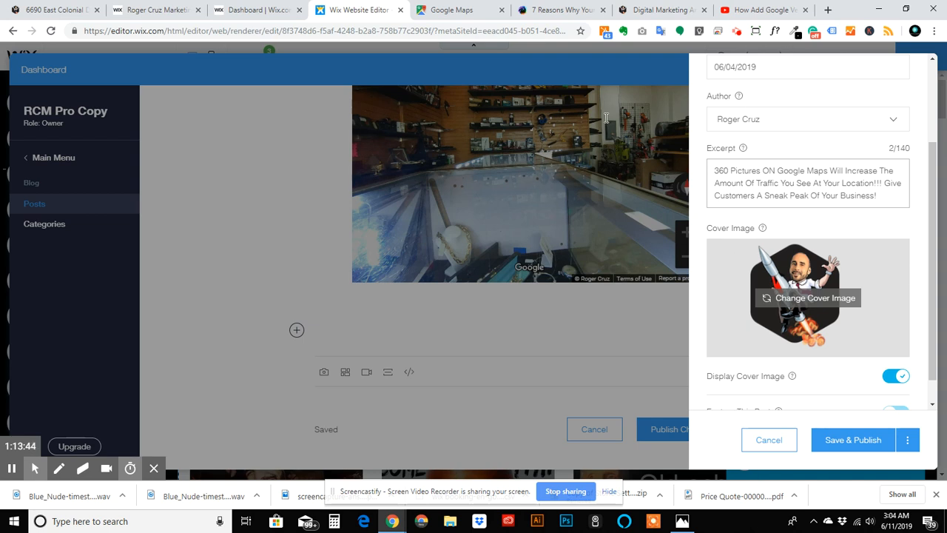
Return to the post's category settings and create the 360 Tour Blog category from the label already entered.
scroll(797, 216, up, 3)
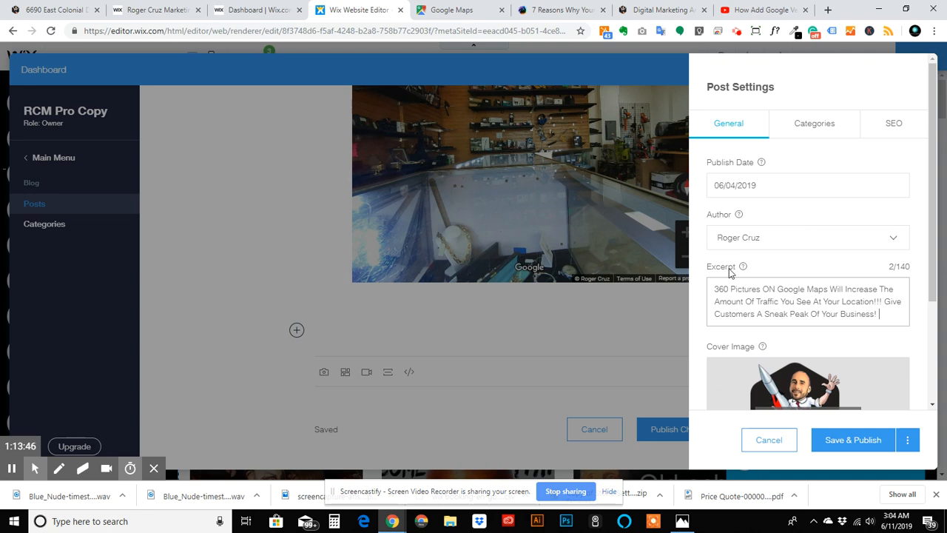
click(812, 128)
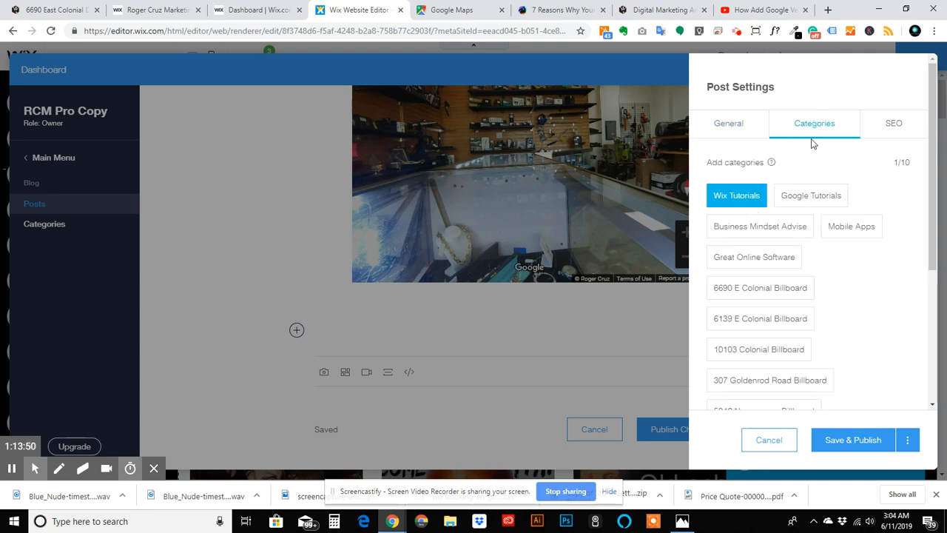
scroll(716, 214, down, 2)
scroll(716, 214, down, 2)
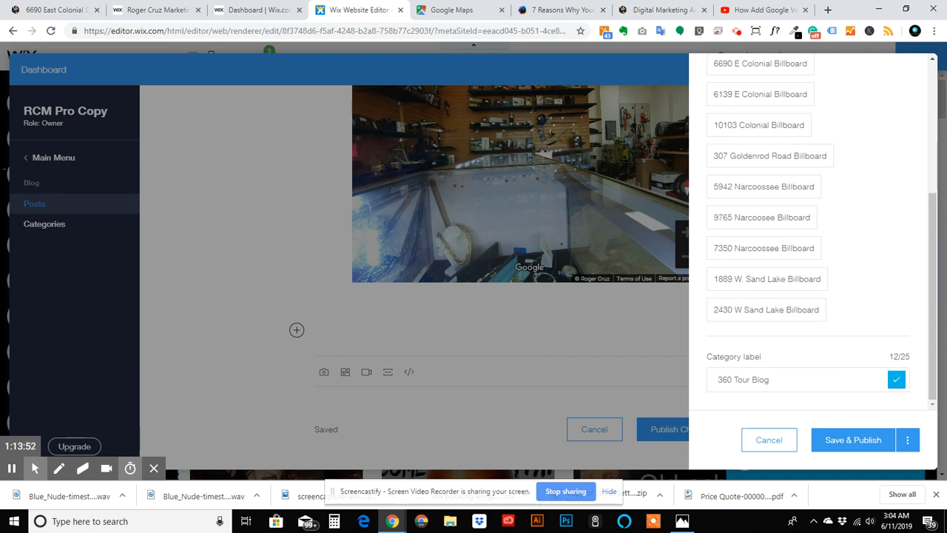
scroll(816, 315, up, 3)
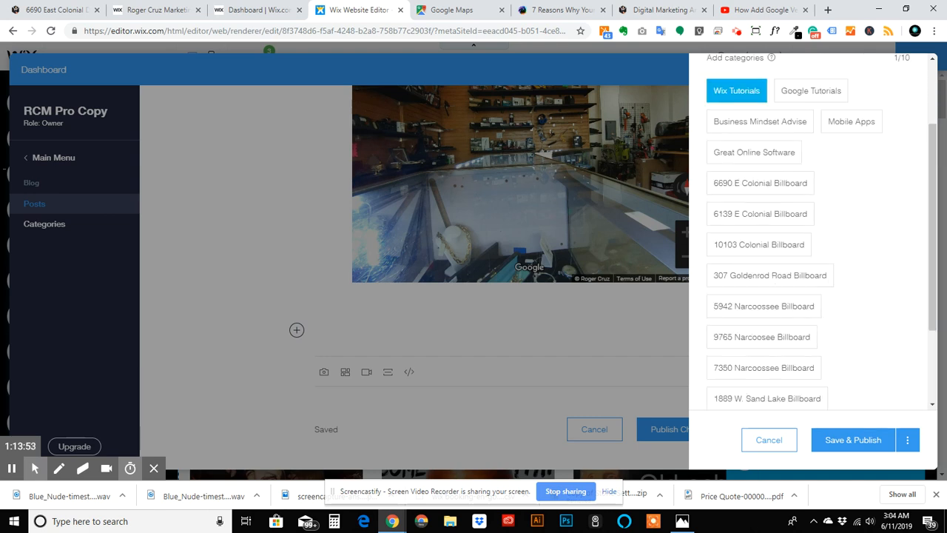
scroll(816, 315, down, 3)
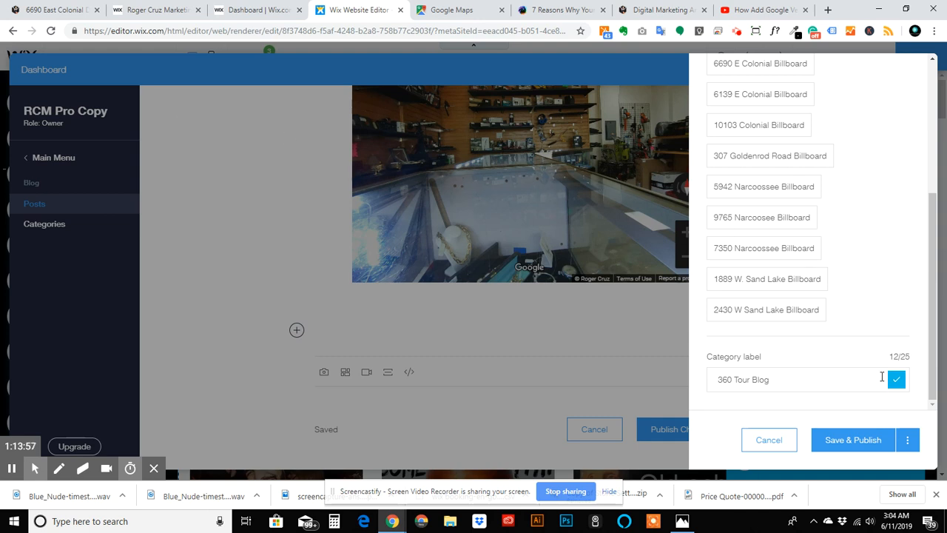
click(896, 380)
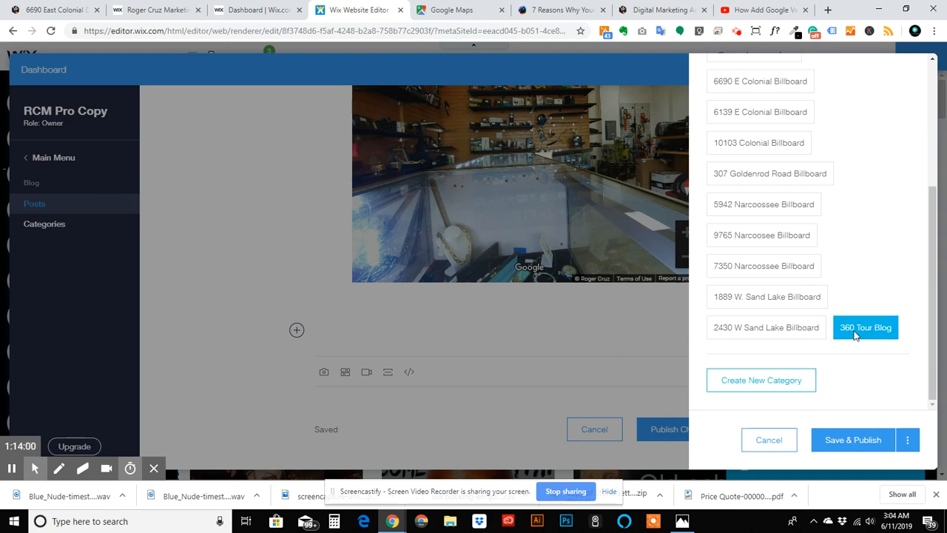
Assign the Google Tutorials and 6139 E Colonial Billboard categories to the post and remove both again.
scroll(862, 335, up, 3)
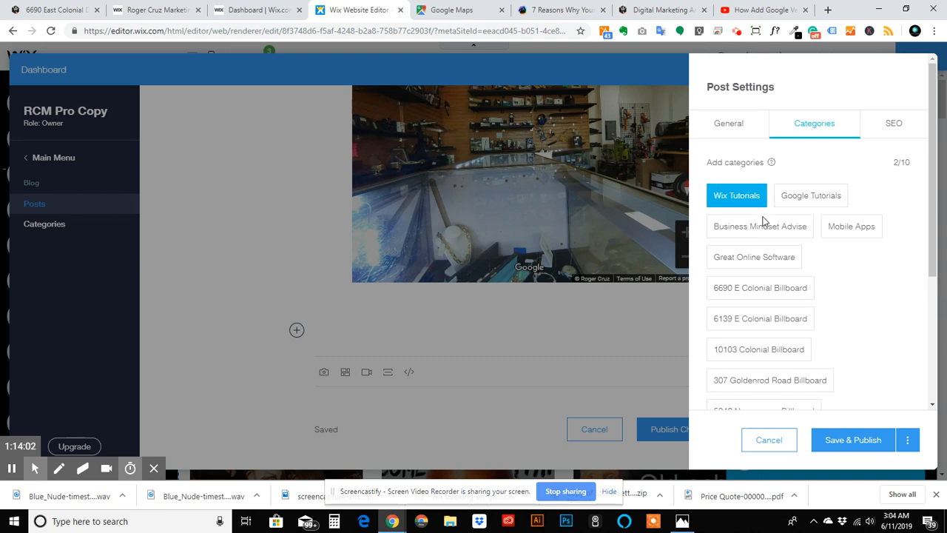
click(807, 204)
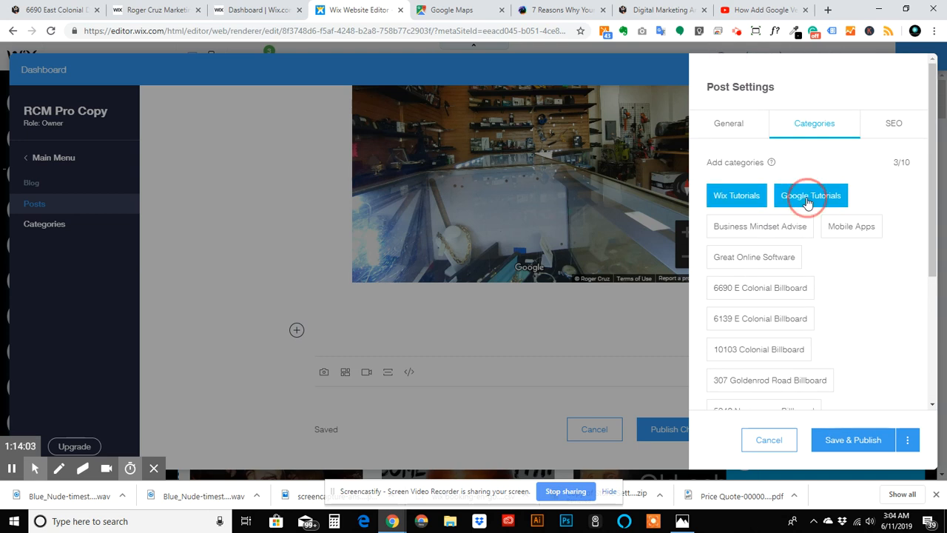
click(750, 326)
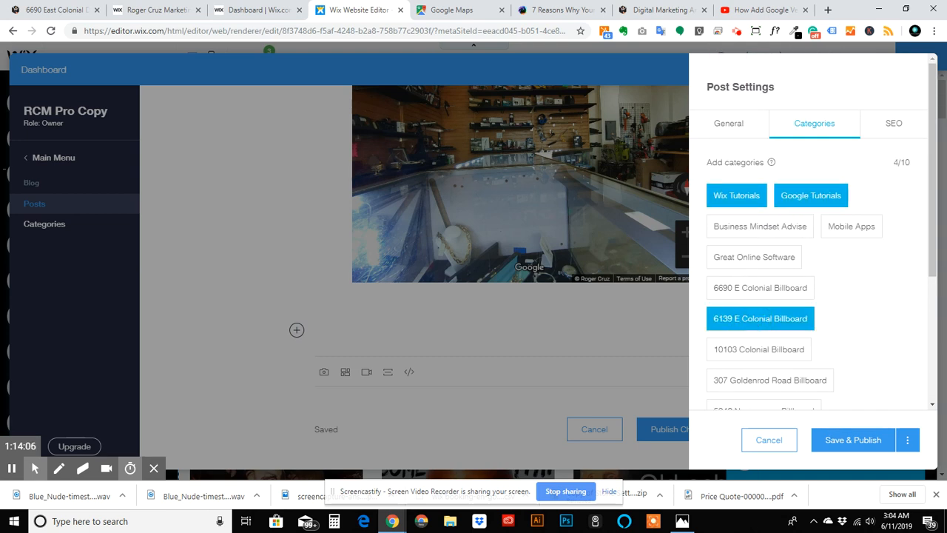
click(789, 202)
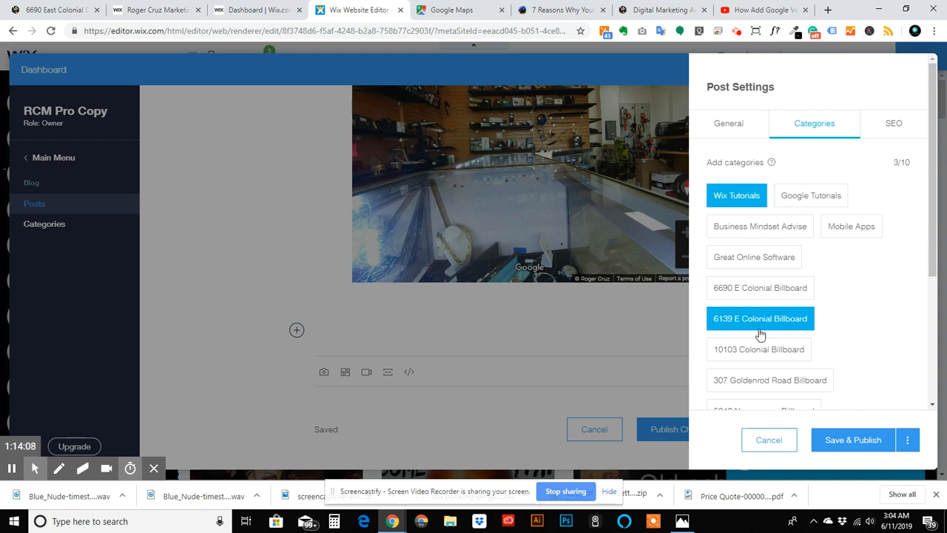
click(762, 318)
Remove the 360 Tour Blog category from the post, keeping Wix Tutorials assigned.
scroll(763, 318, down, 3)
click(879, 327)
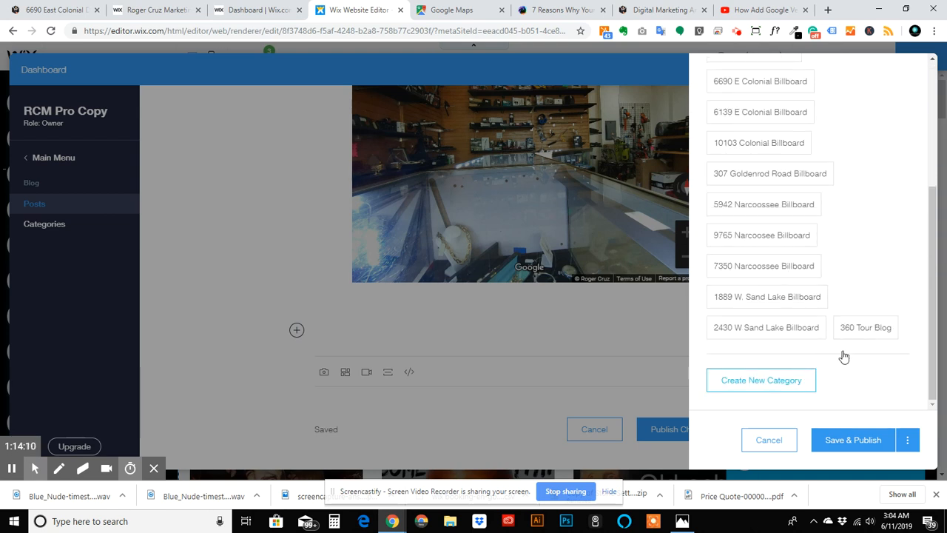
scroll(777, 260, up, 3)
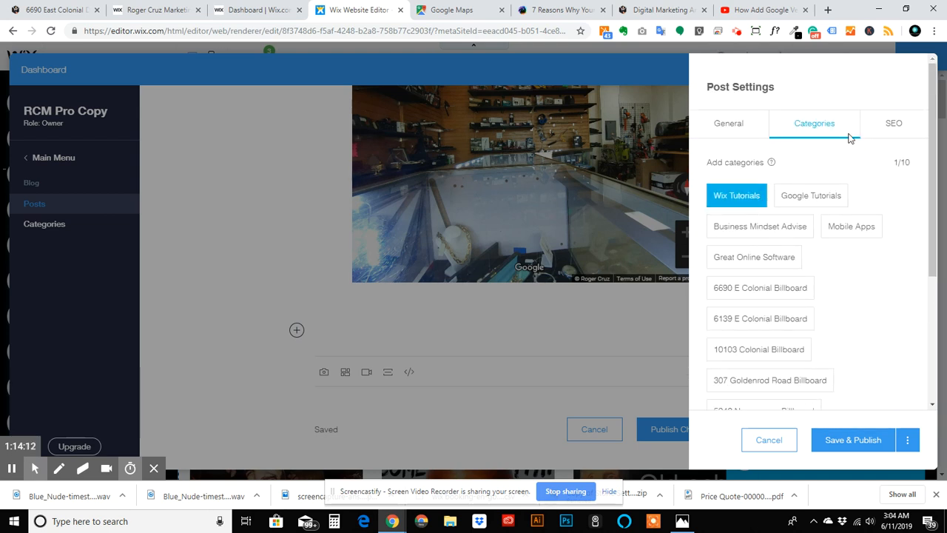
Examine the post's SEO settings: its URL, its title on search engines and its post description.
click(892, 127)
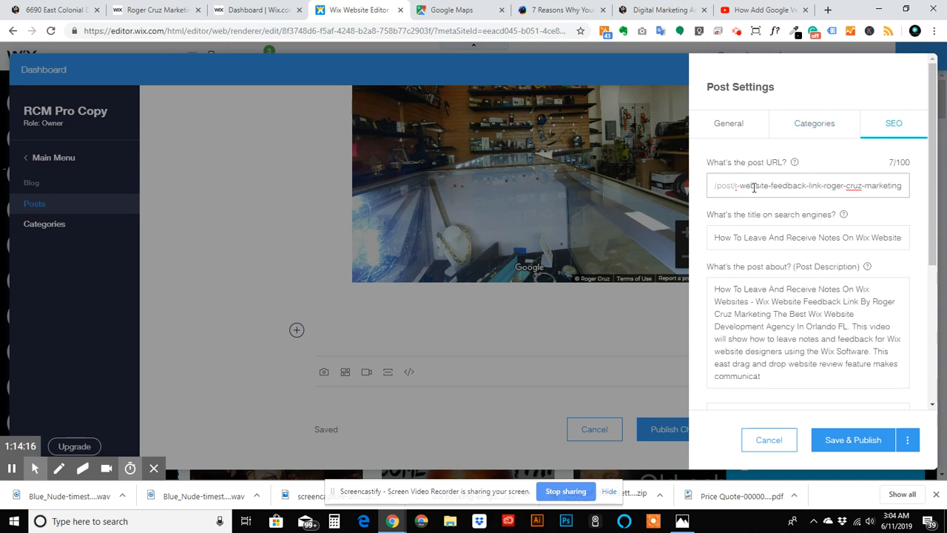
mouse_move(742, 186)
mouse_down()
mouse_move(911, 190)
mouse_move(740, 201)
mouse_up()
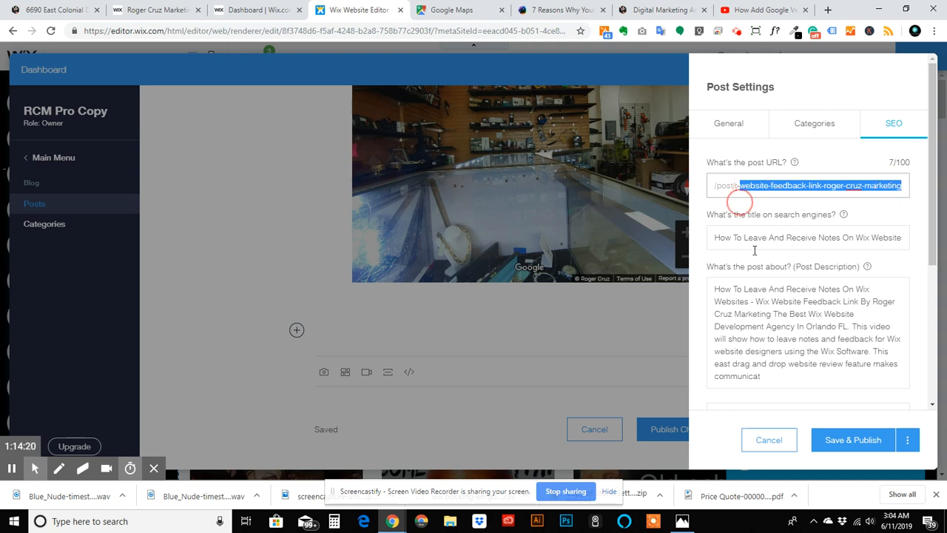
click(754, 239)
scroll(717, 309, down, 1)
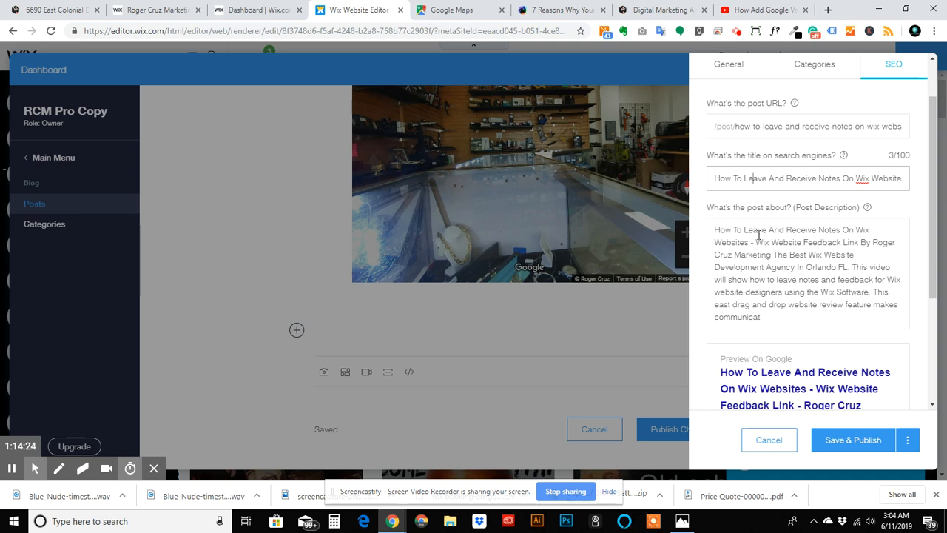
drag(712, 182, 940, 178)
click(733, 252)
drag(719, 229, 842, 321)
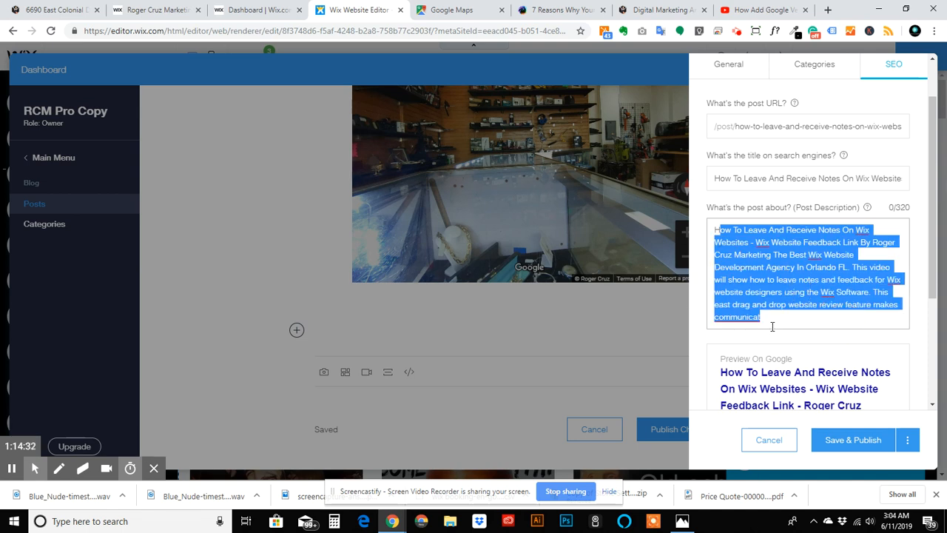
click(708, 250)
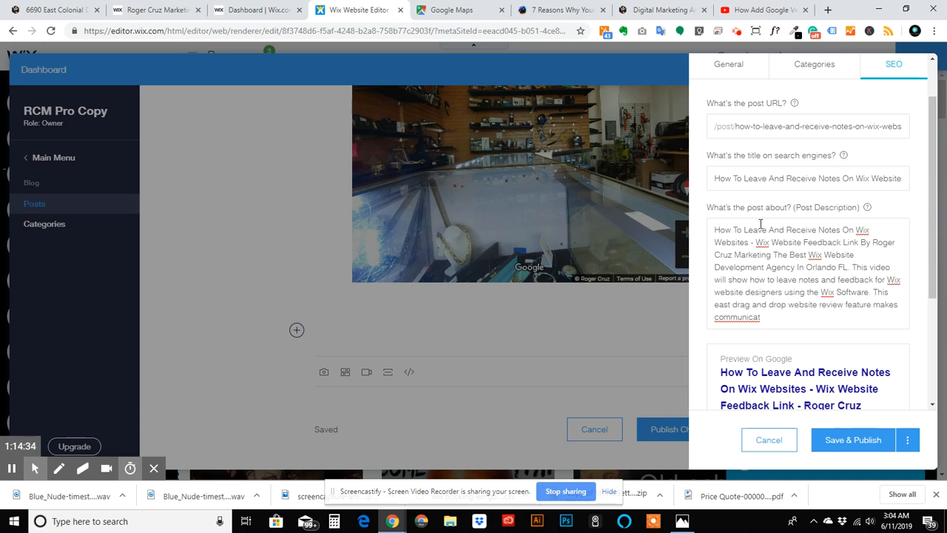
Delete the cut-off last sentence of the SEO post description, from "This east drag and drop" to its end.
scroll(760, 356, down, 3)
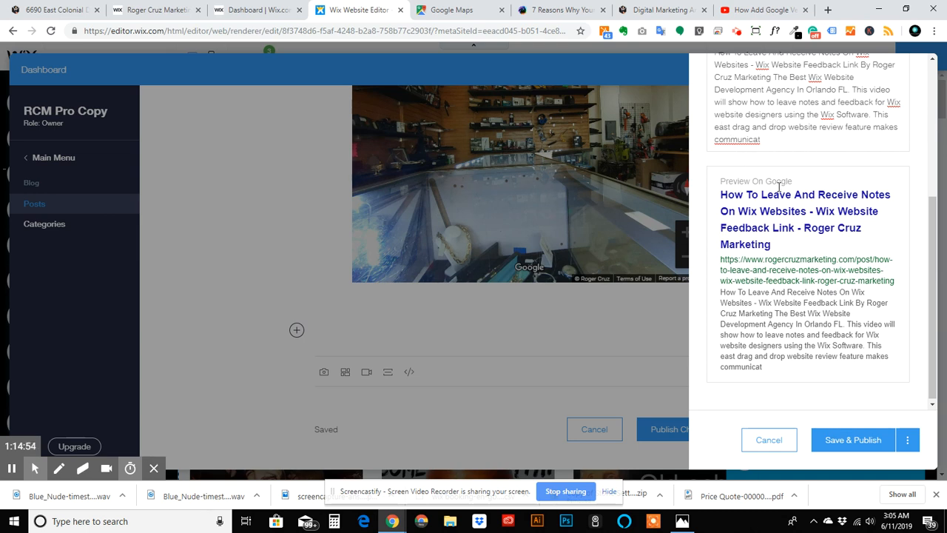
drag(875, 114, 900, 140)
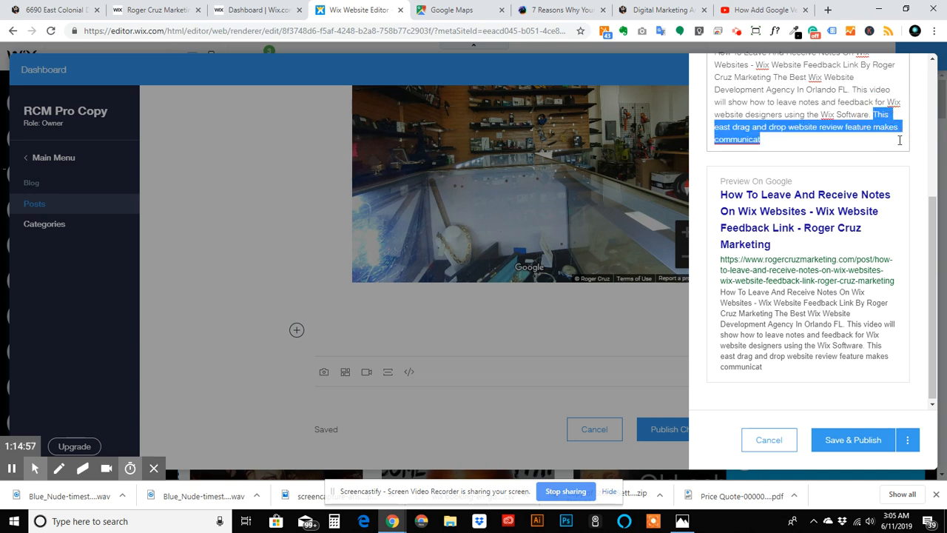
key(BackSpace)
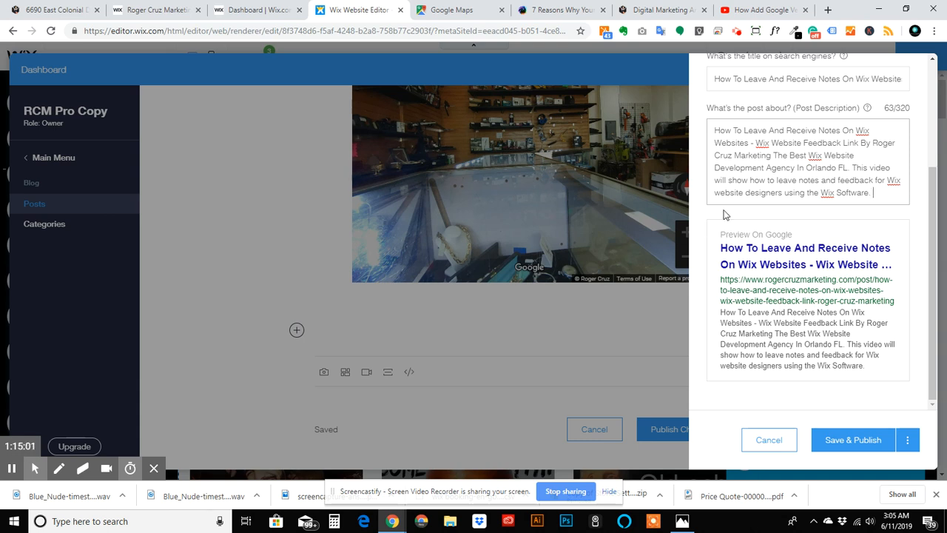
Save the post with its edited SEO settings without publishing it and go to the start of the posts list.
click(929, 225)
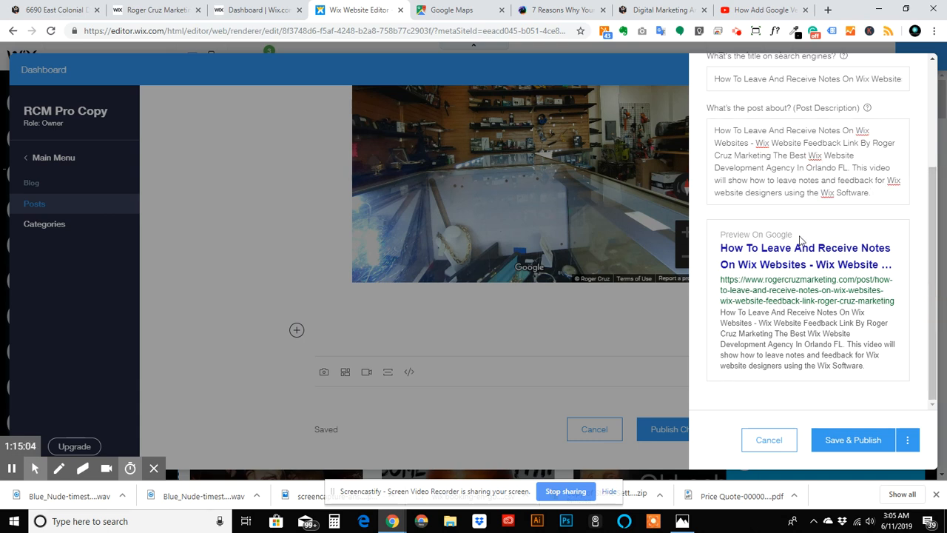
click(903, 448)
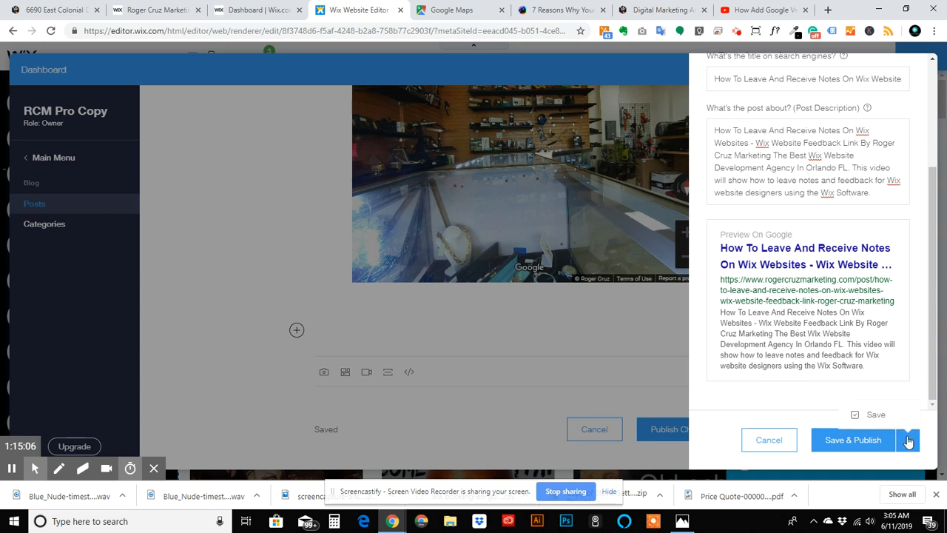
click(876, 416)
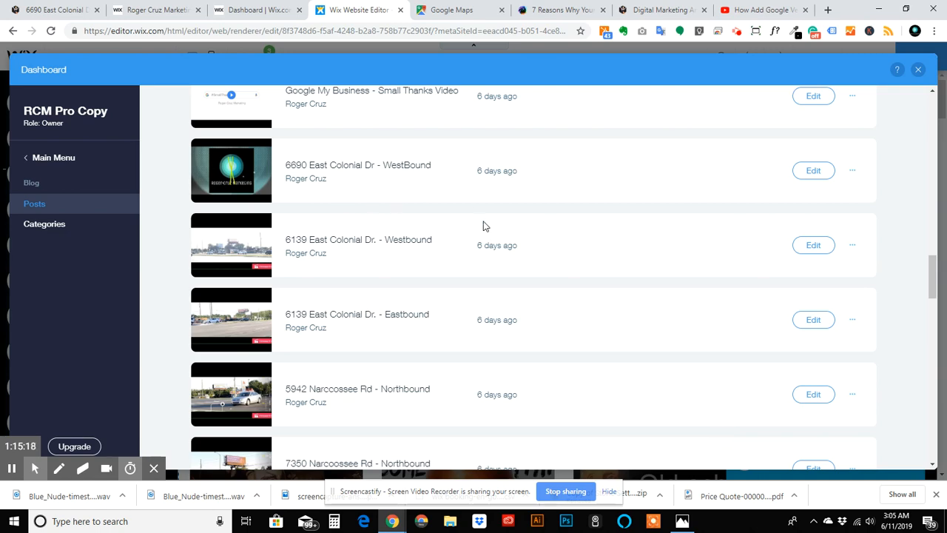
scroll(482, 227, up, 20)
scroll(475, 235, up, 10)
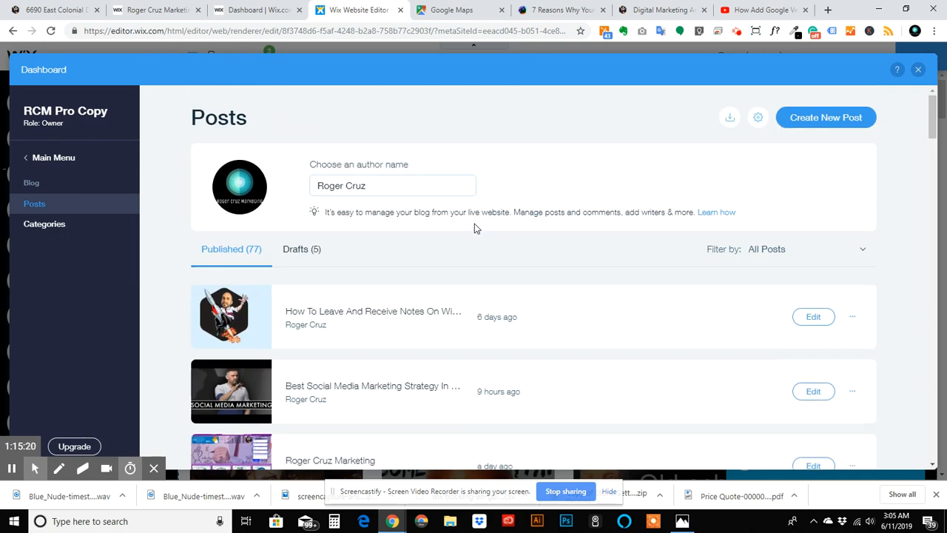
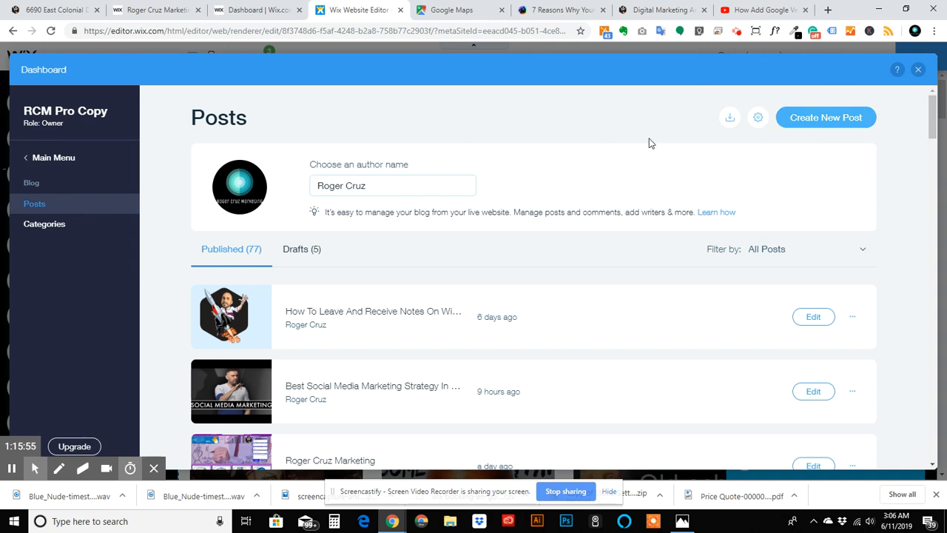
Open the Blog Settings page for the blog's posts.
click(758, 120)
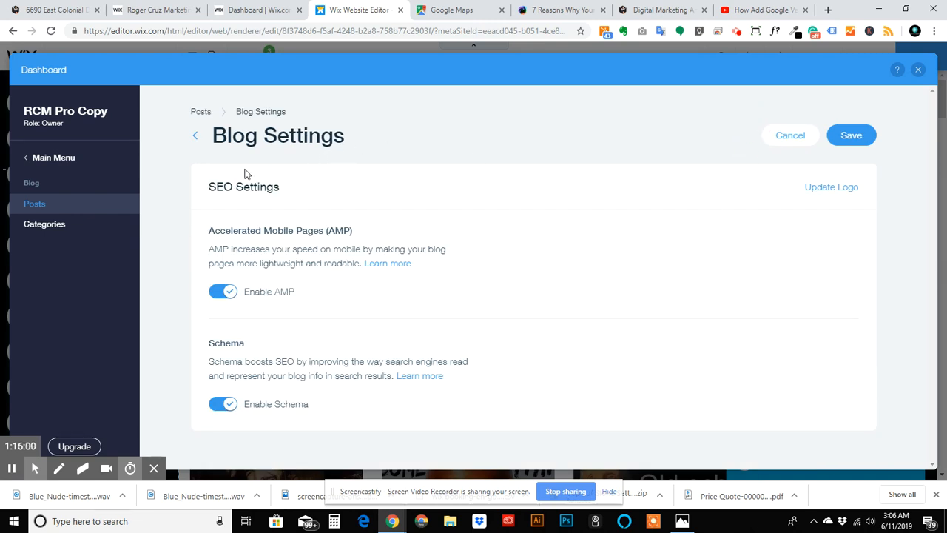
drag(216, 136, 364, 147)
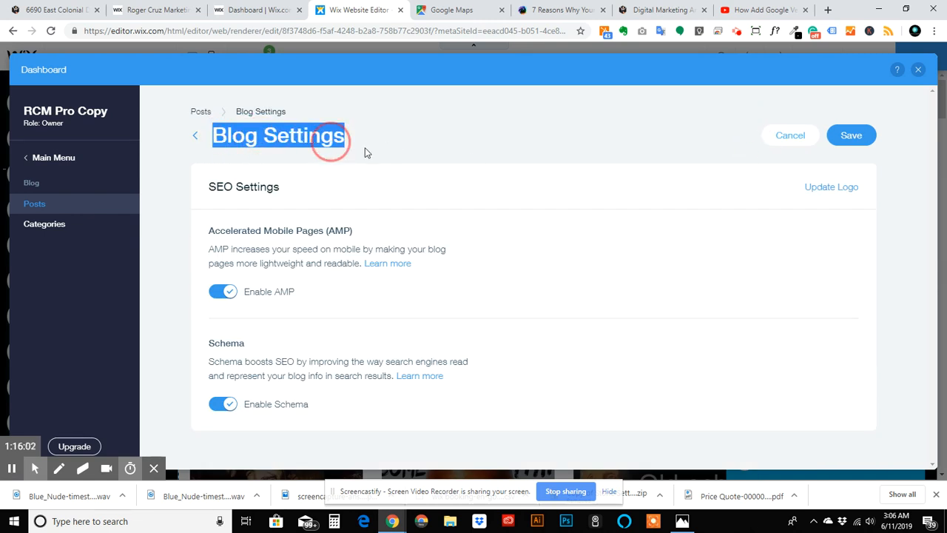
click(361, 148)
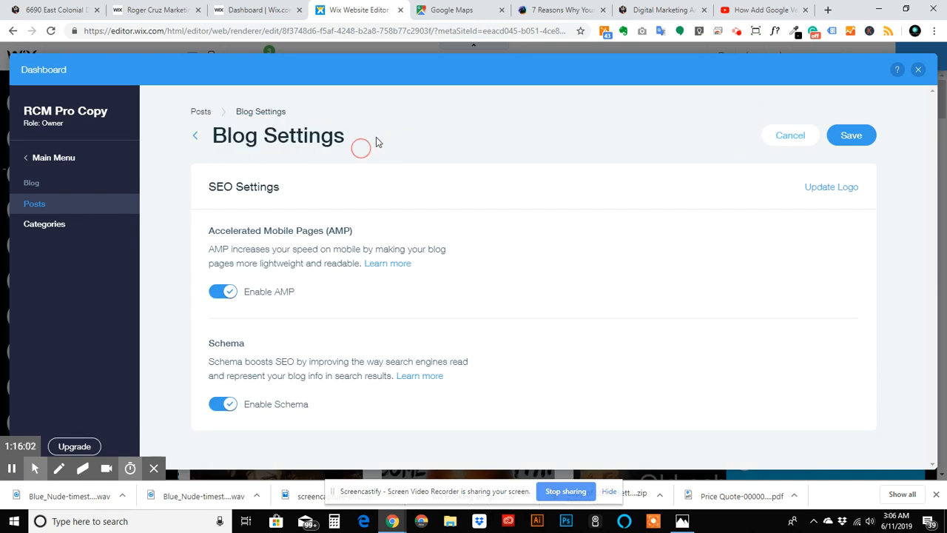
click(211, 137)
drag(210, 137, 377, 148)
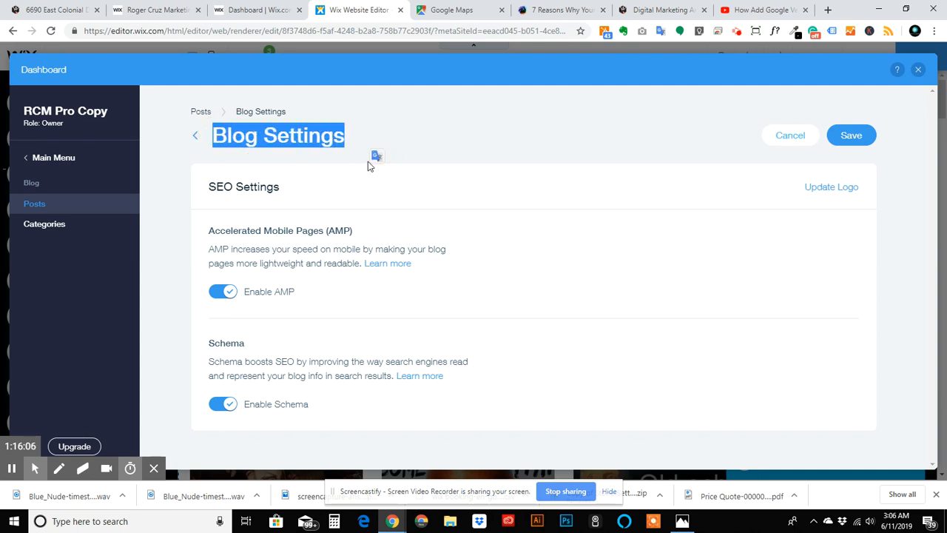
click(420, 134)
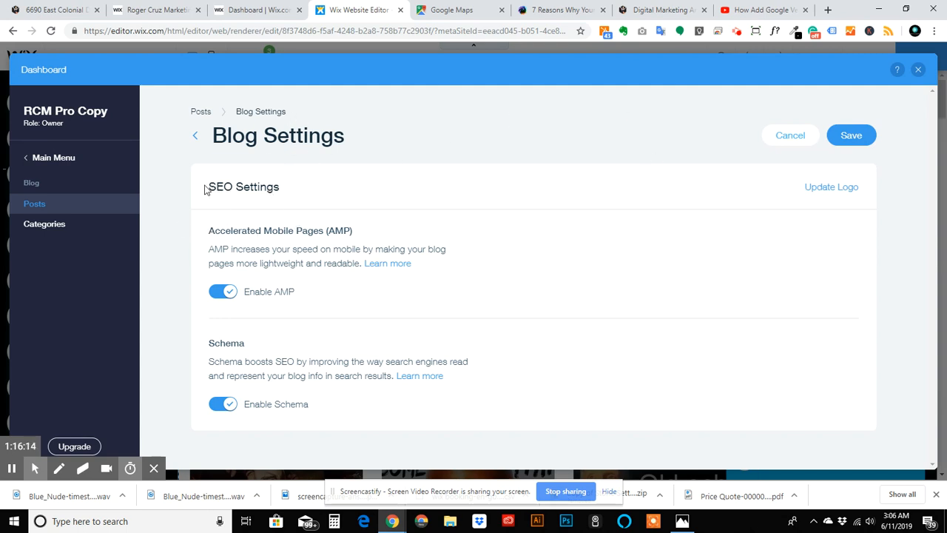
Review the SEO settings for Accelerated Mobile Pages (AMP) and keep the existing logo for Schema and the AMP carousel.
drag(207, 187, 305, 186)
click(404, 160)
drag(209, 230, 386, 239)
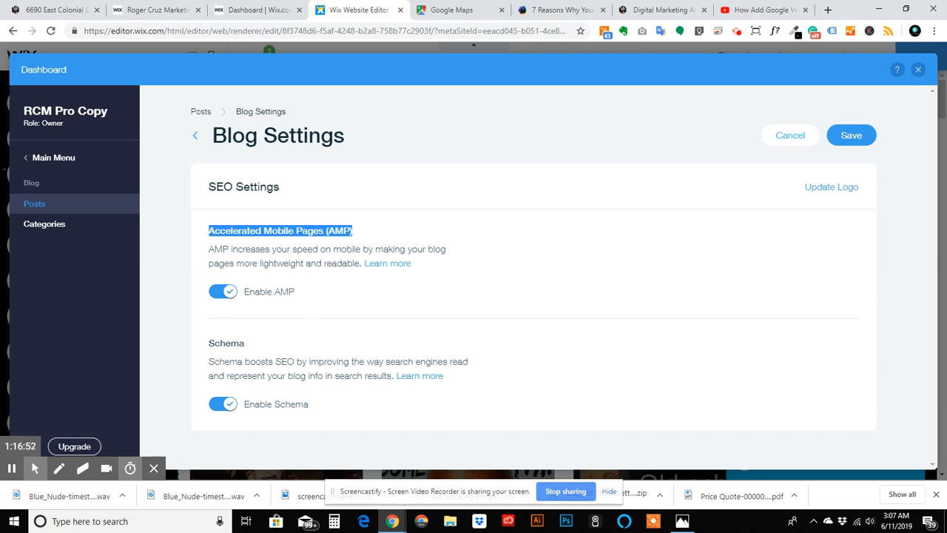
click(842, 189)
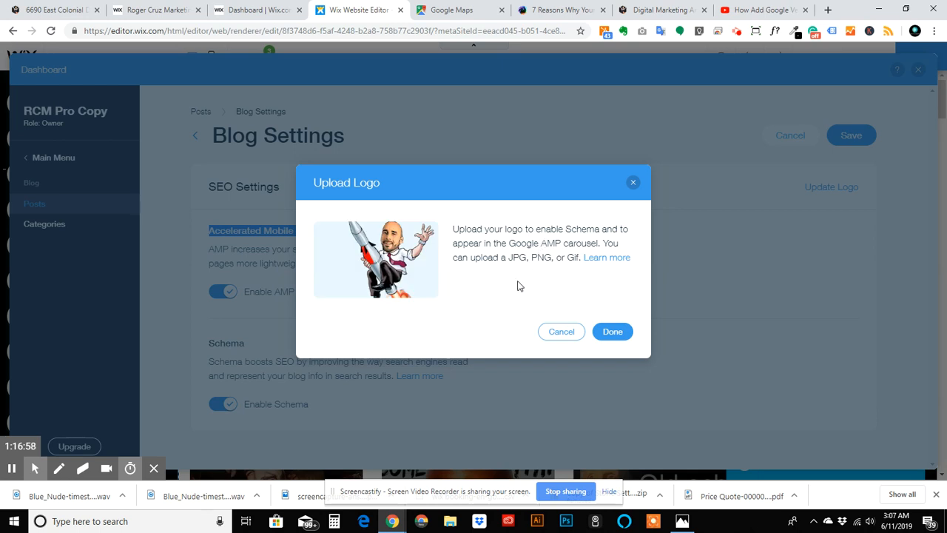
click(611, 332)
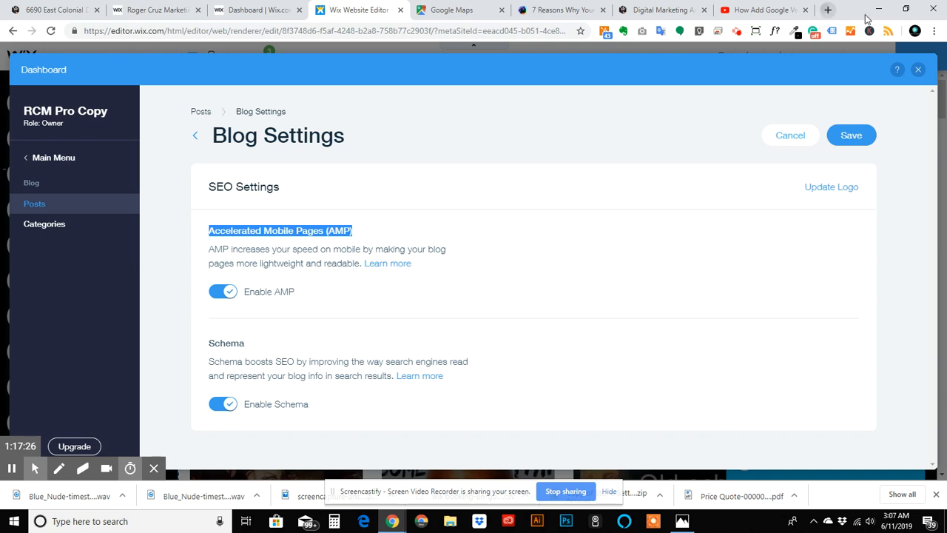
Open the schema.org FAQ in a new browser tab and look through its questions and answers about schema.org.
key(ctrl+t)
text(s)
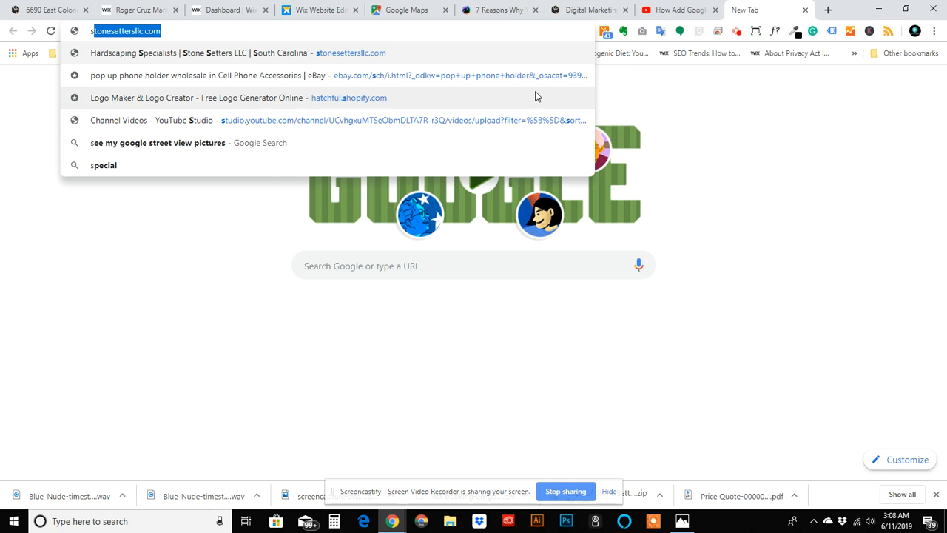
text(chema)
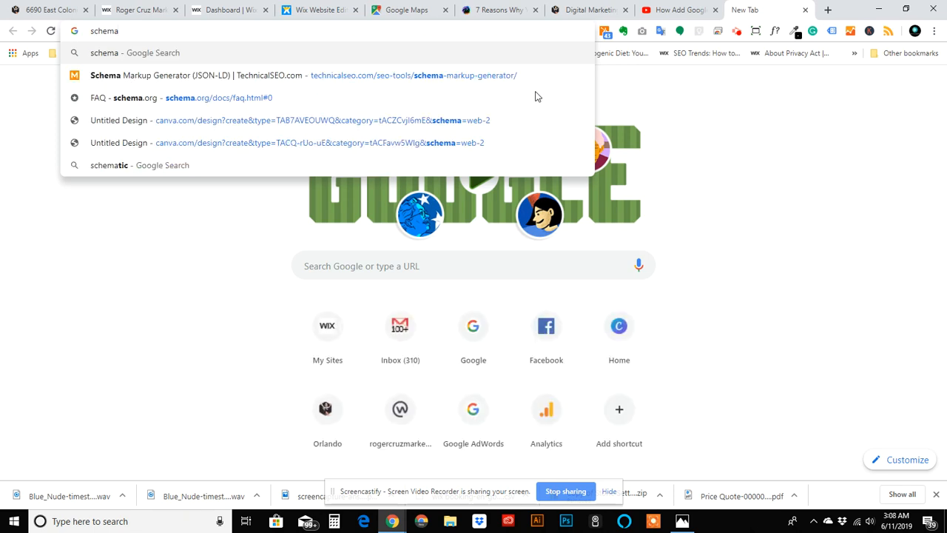
click(191, 102)
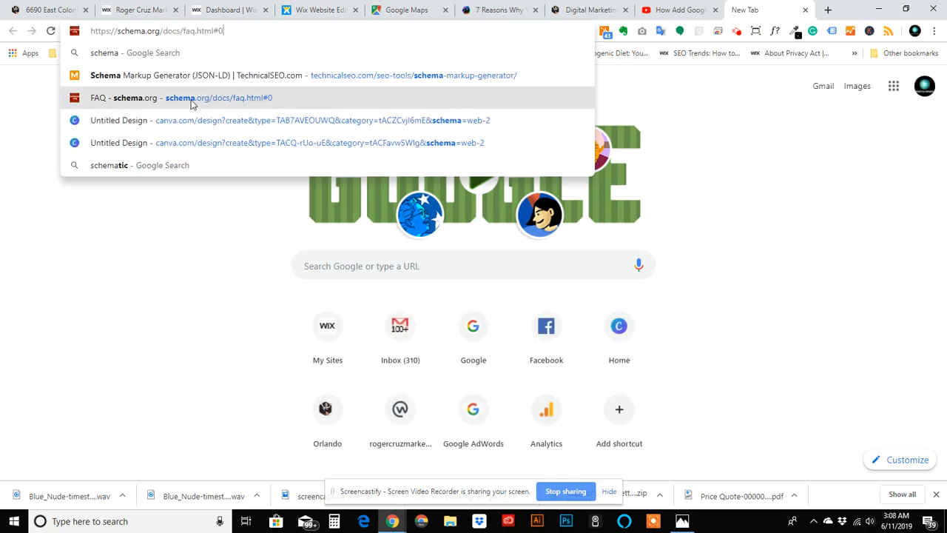
click(159, 104)
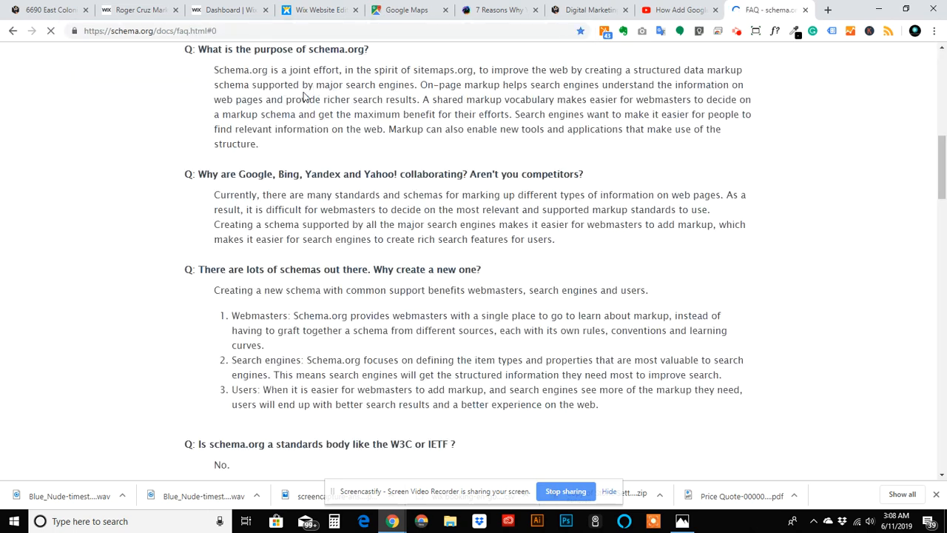
scroll(299, 107, up, 4)
scroll(277, 124, down, 3)
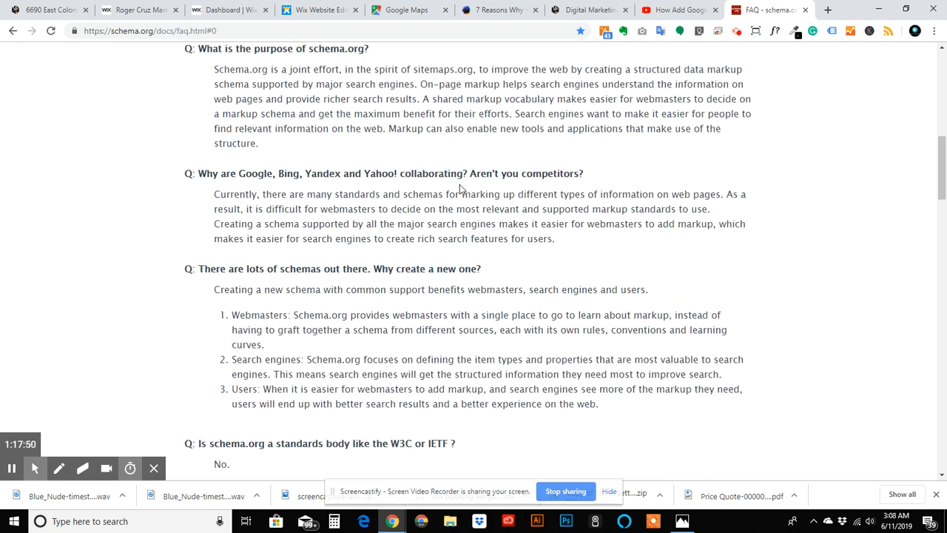
scroll(249, 232, down, 3)
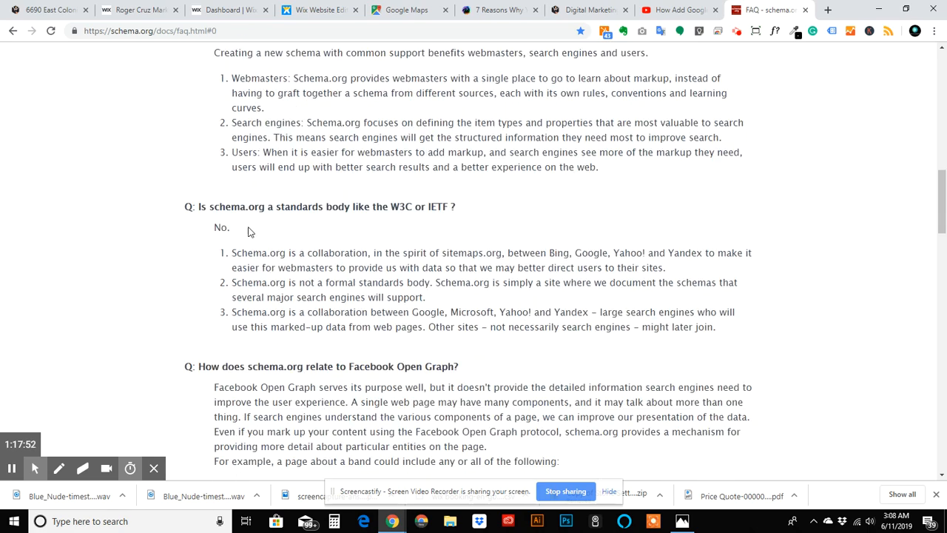
scroll(244, 222, up, 10)
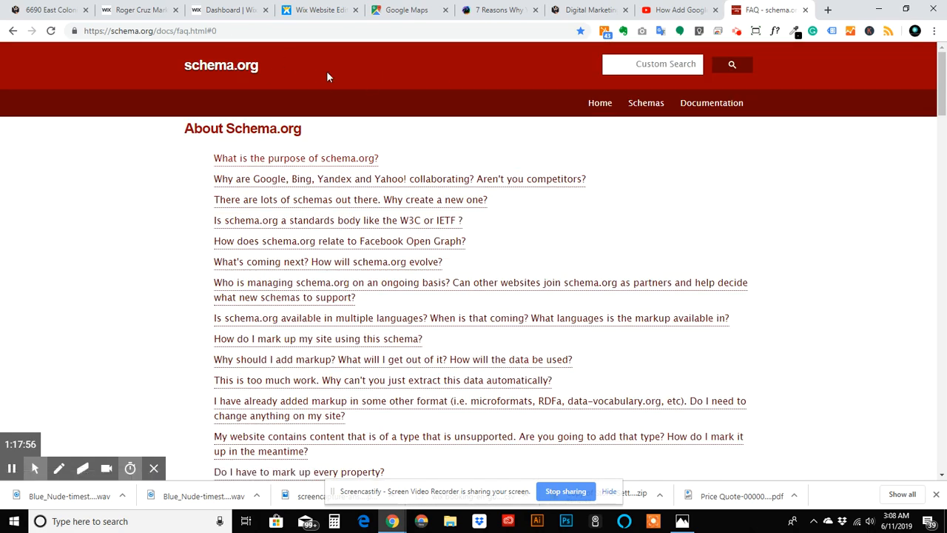
Return to the Wix blog settings and open the help article about Schema.
click(320, 10)
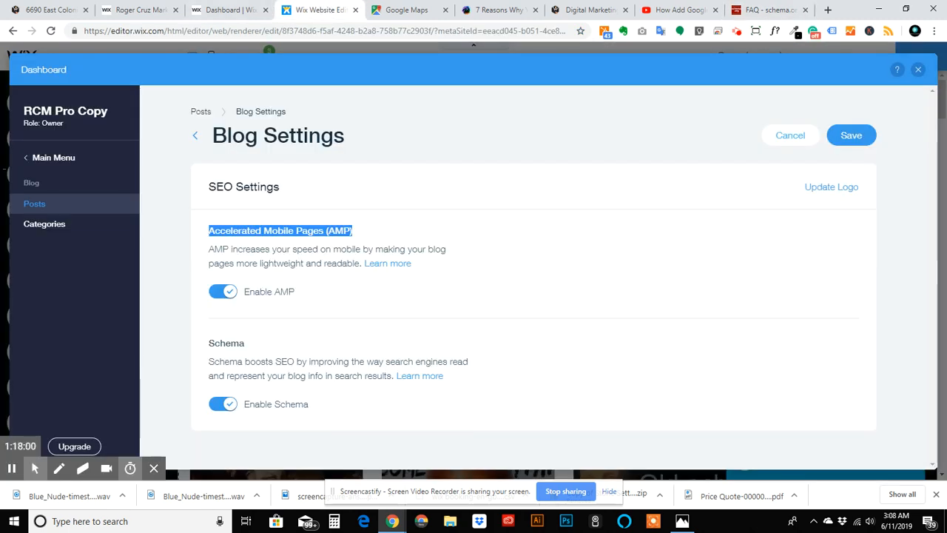
click(419, 377)
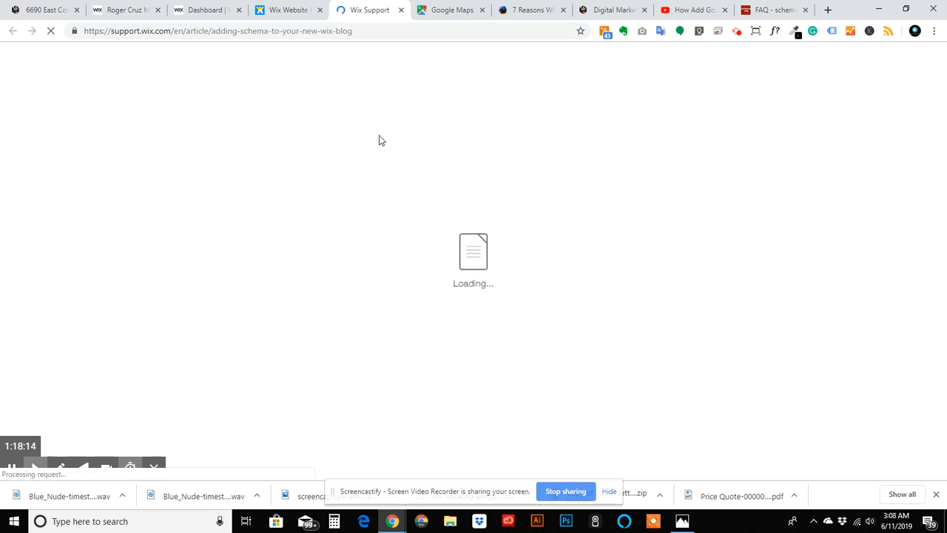
click(276, 6)
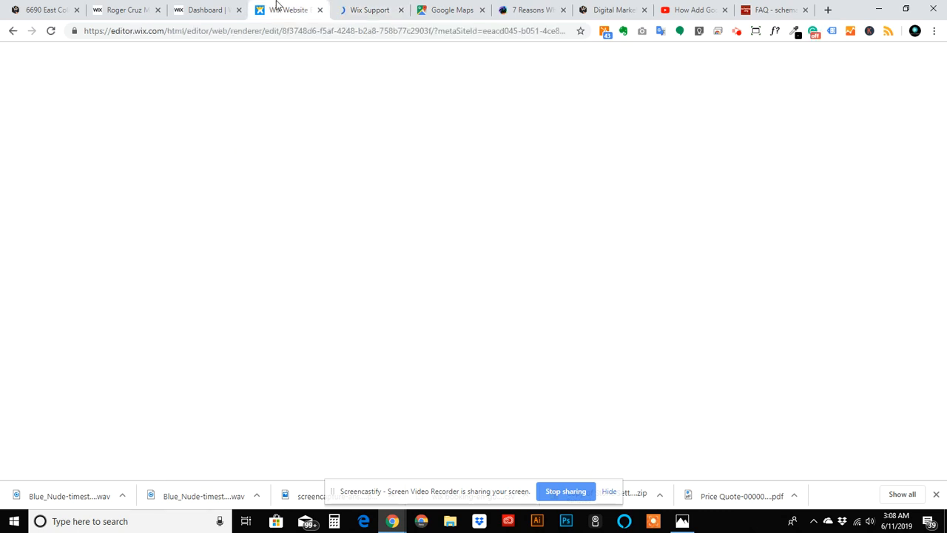
click(202, 7)
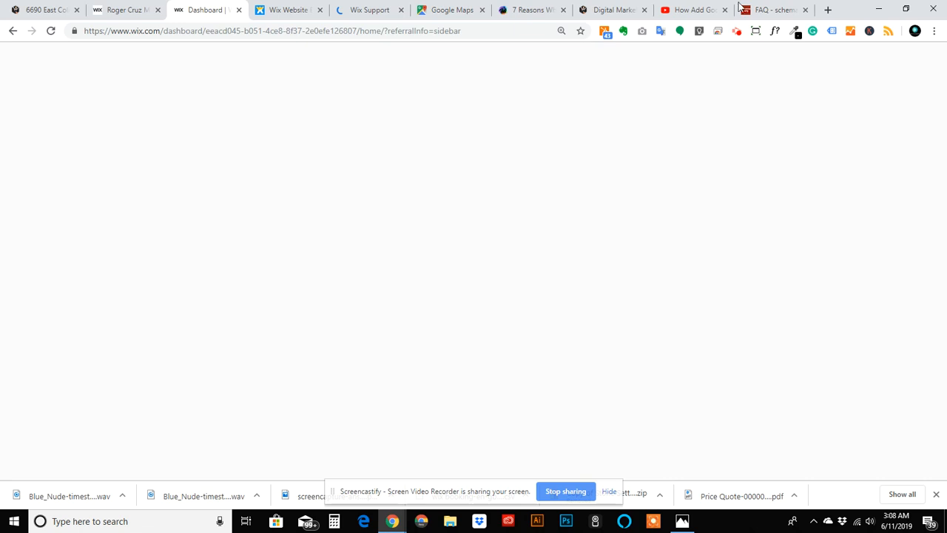
click(675, 6)
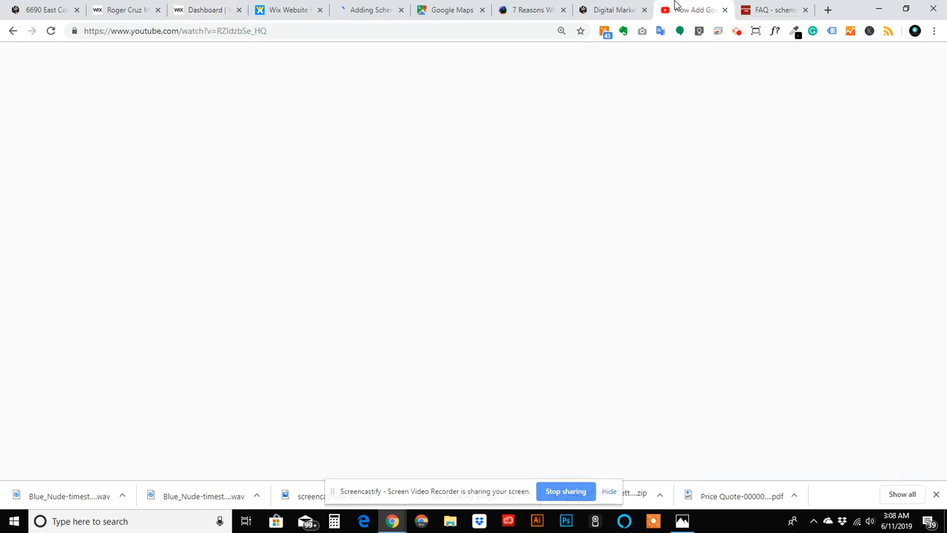
click(272, 9)
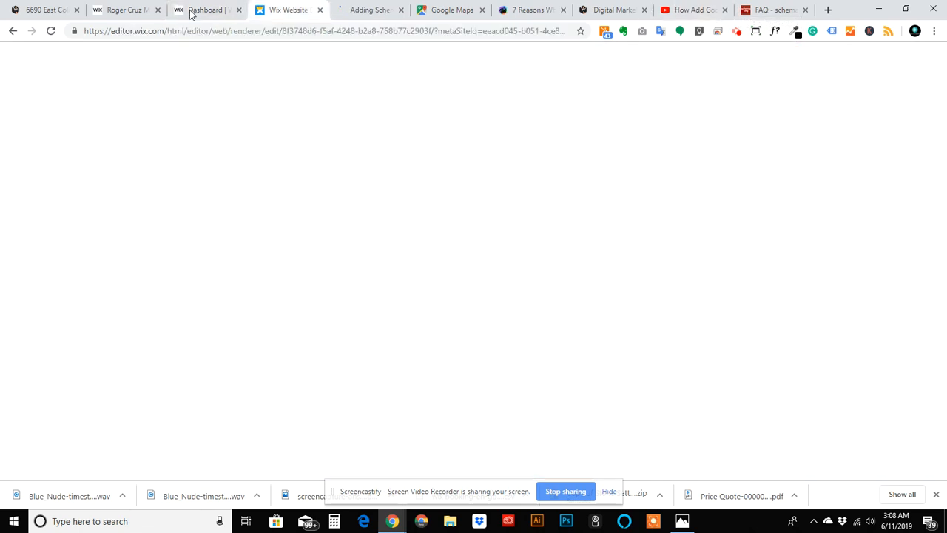
click(202, 10)
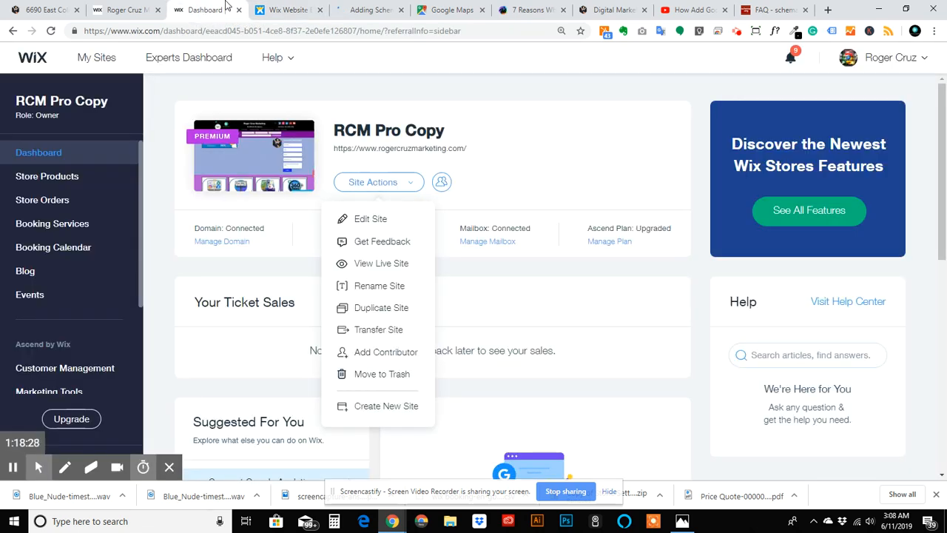
click(529, 6)
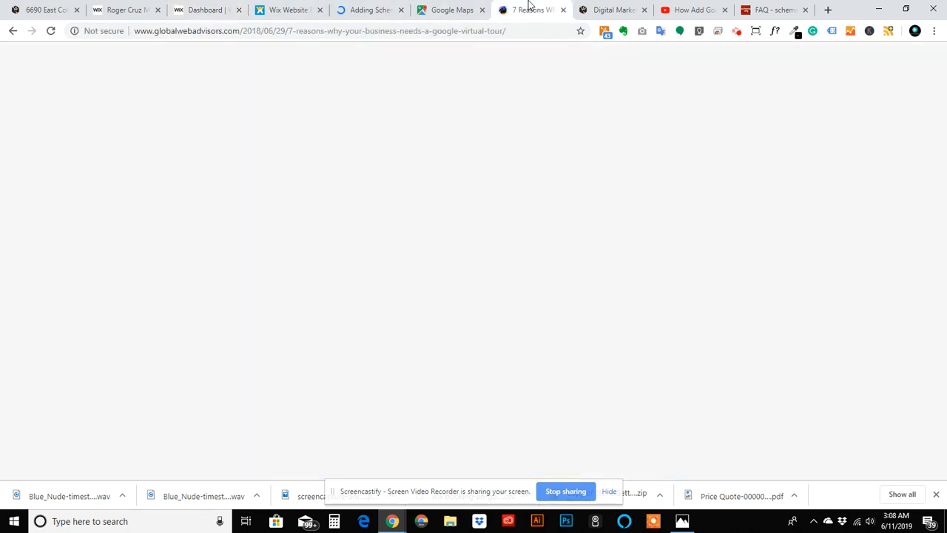
click(618, 9)
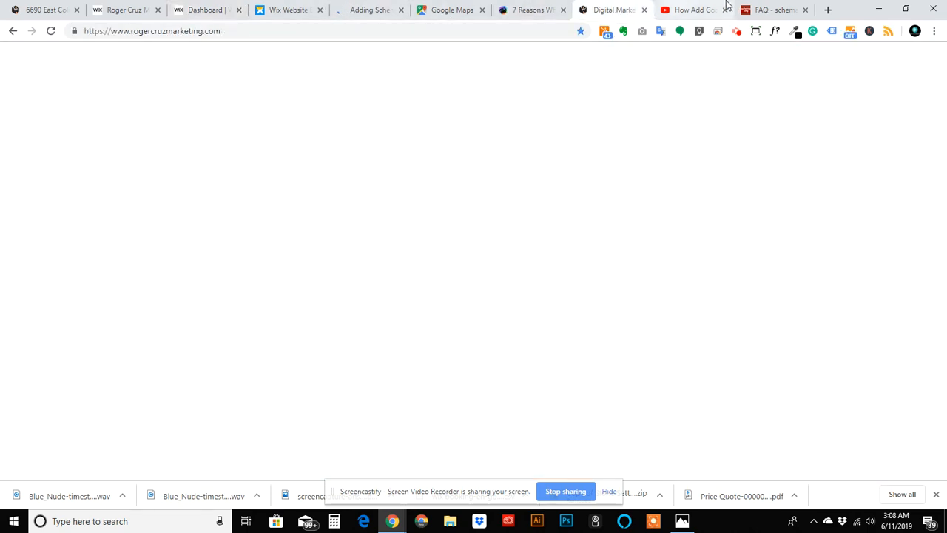
click(756, 9)
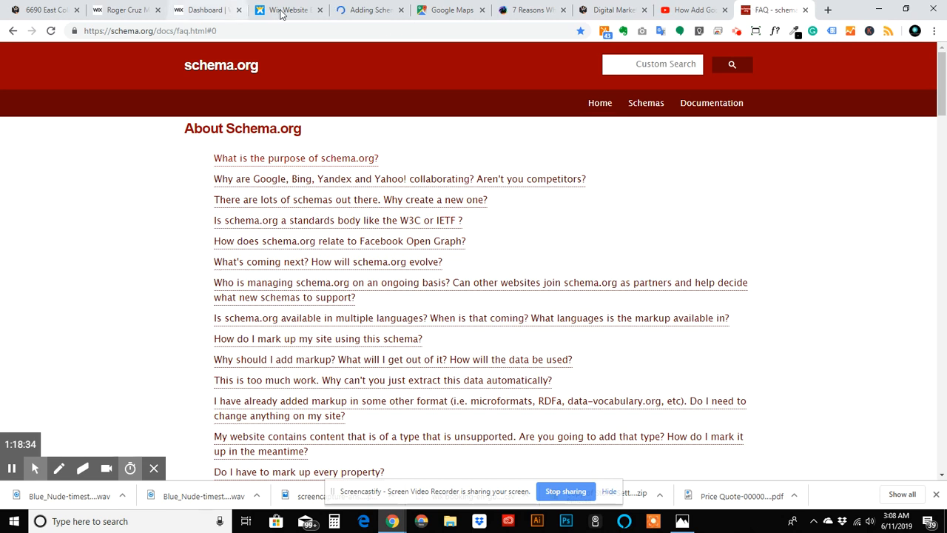
Close the browser tabs for schema.org, the YouTube video, the digital marketing site, the virtual tour article and Google Maps.
click(805, 10)
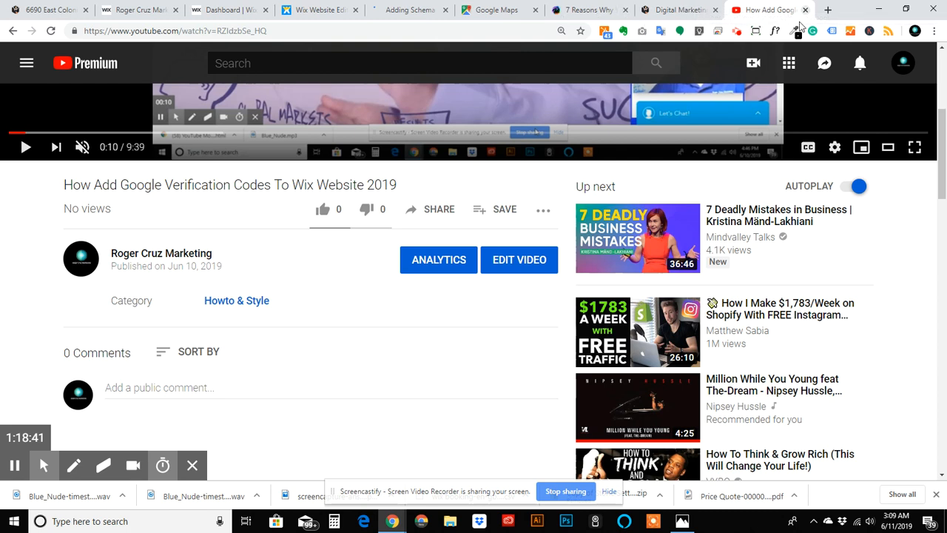
key(ctrl+w)
key(ctrl+w)
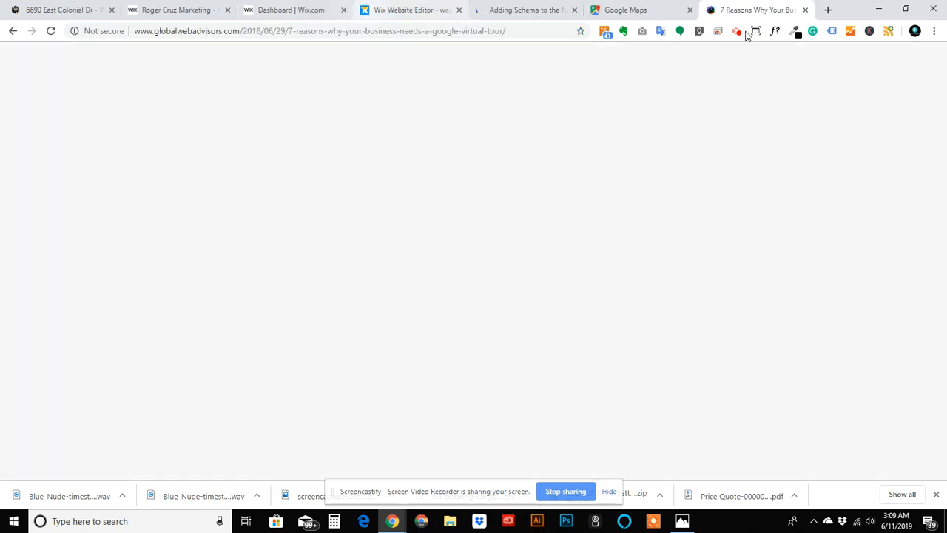
click(806, 11)
click(806, 11)
Read the Wix help article on adding Schema to the new Wix blog, including its Google search result examples.
click(415, 3)
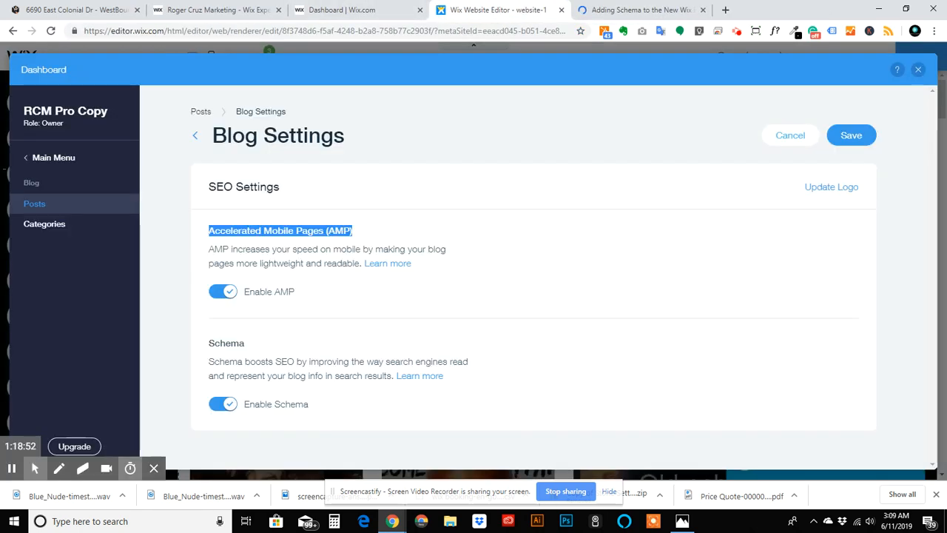
click(644, 11)
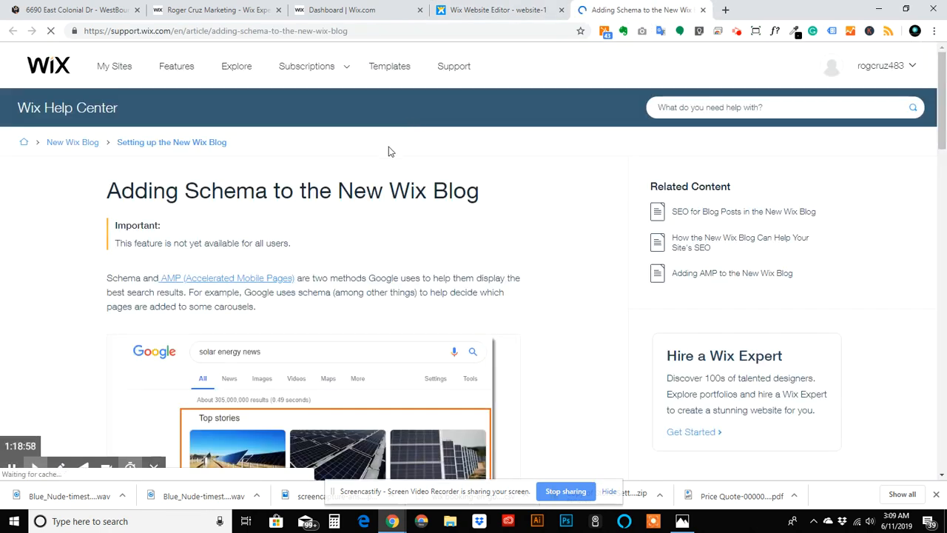
scroll(277, 217, down, 5)
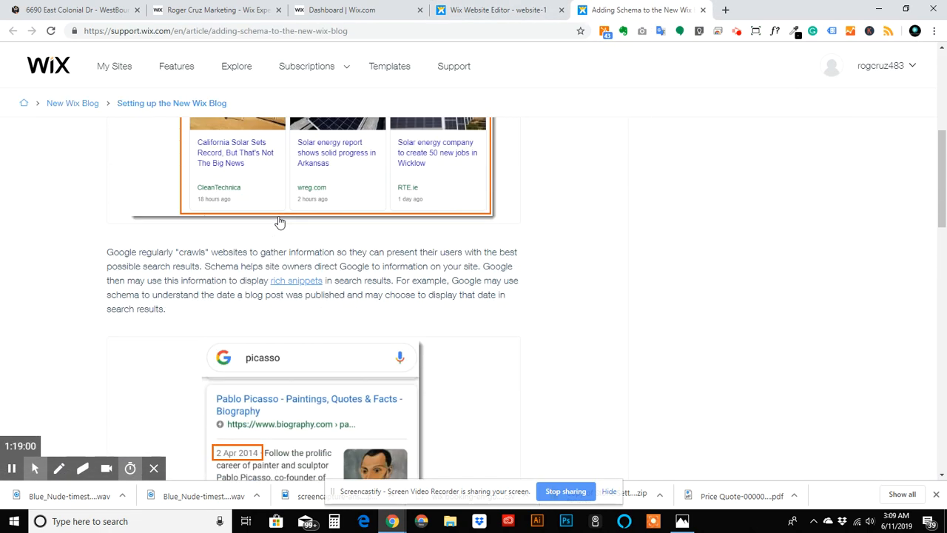
scroll(279, 222, down, 20)
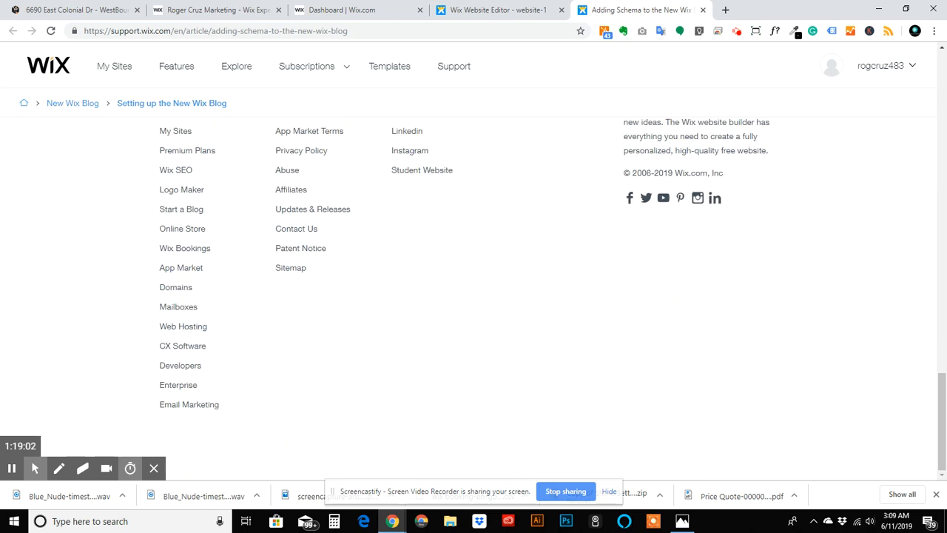
scroll(474, 291, up, 20)
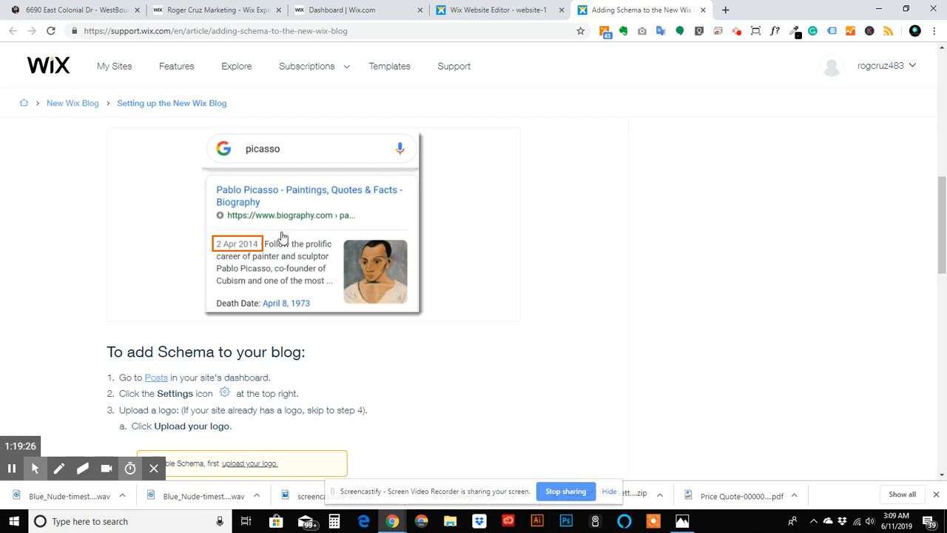
scroll(327, 270, down, 2)
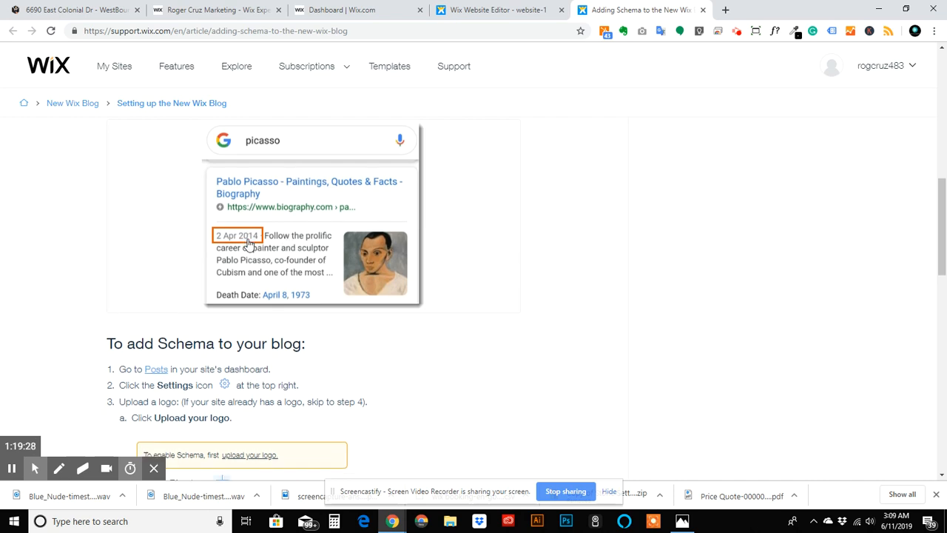
scroll(341, 244, up, 2)
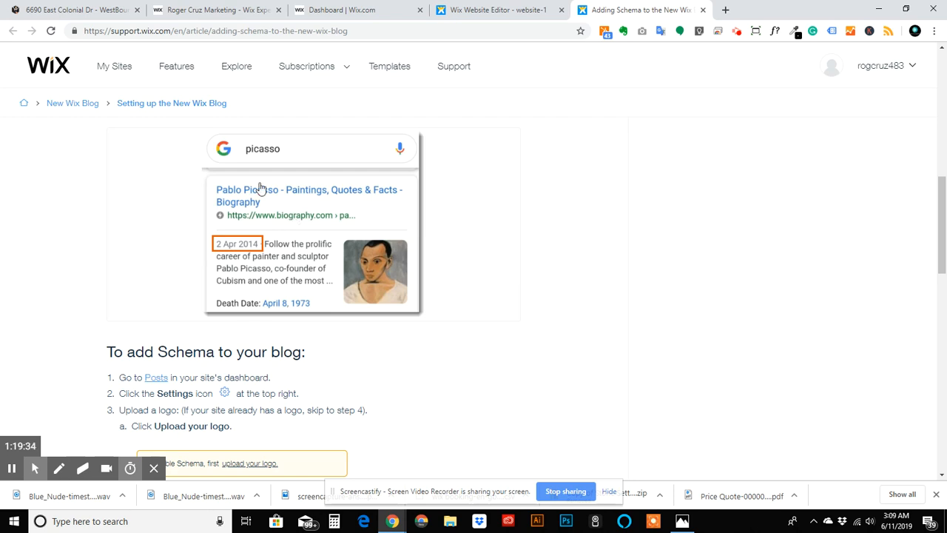
Return to the website editor and go back from Blog Settings to the blog's list of posts.
click(501, 10)
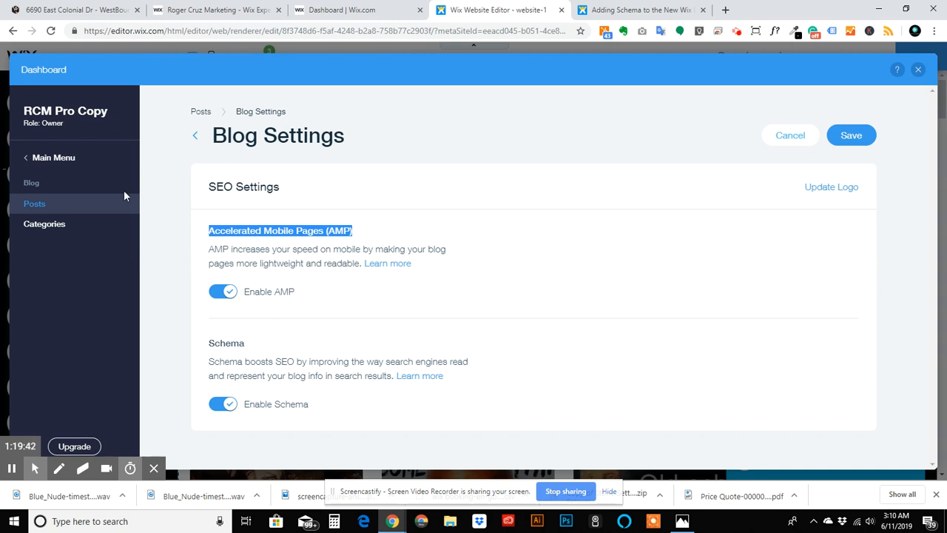
click(66, 158)
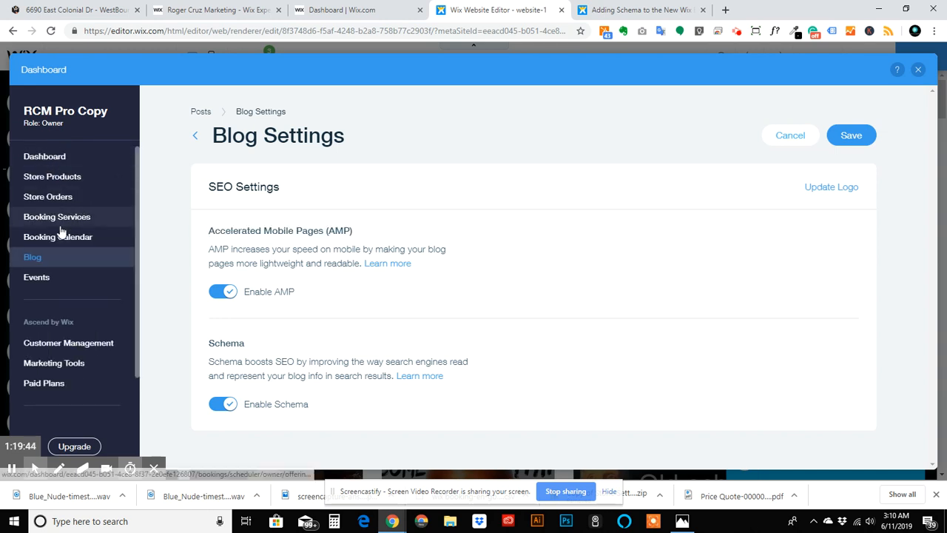
click(200, 111)
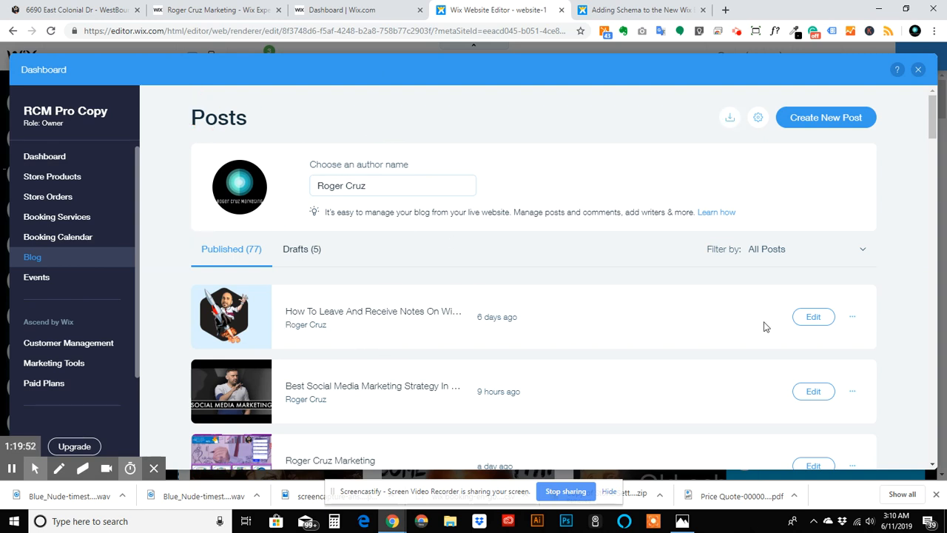
click(819, 318)
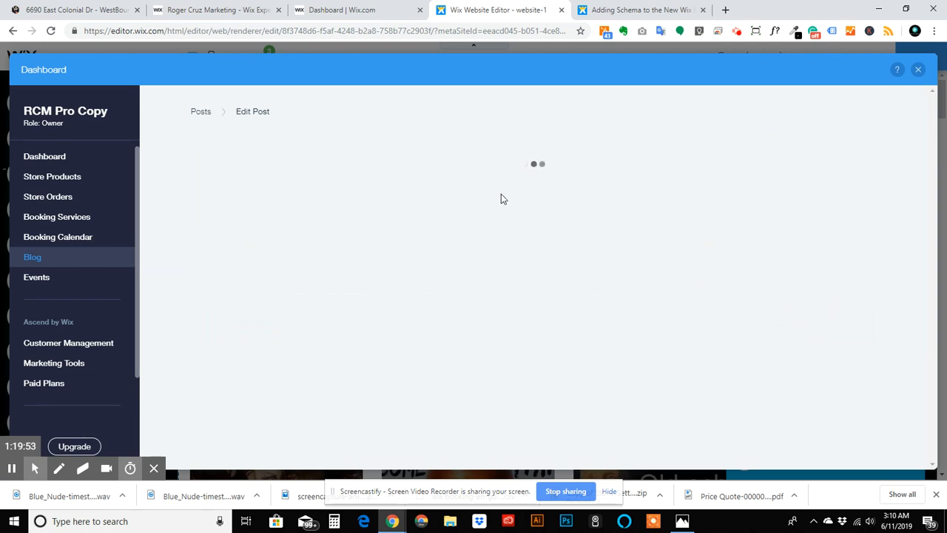
click(201, 111)
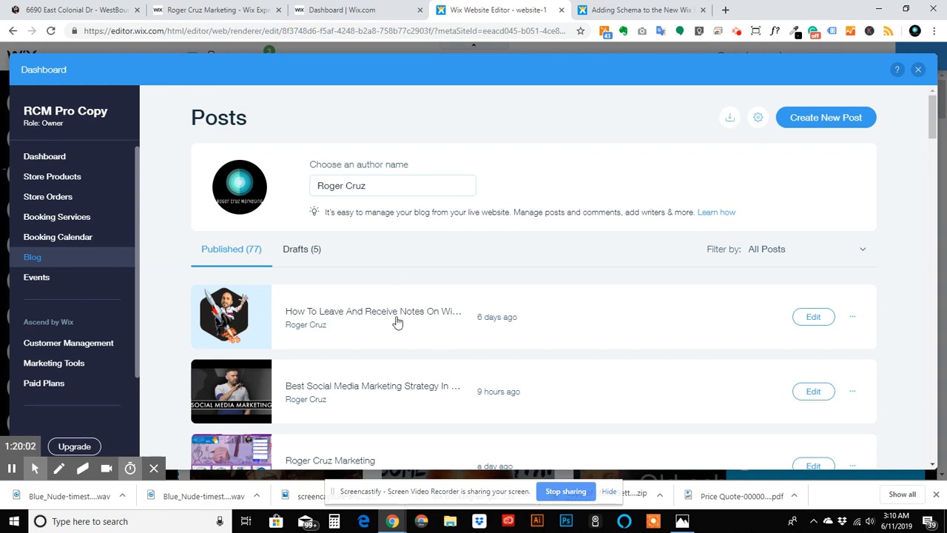
click(810, 317)
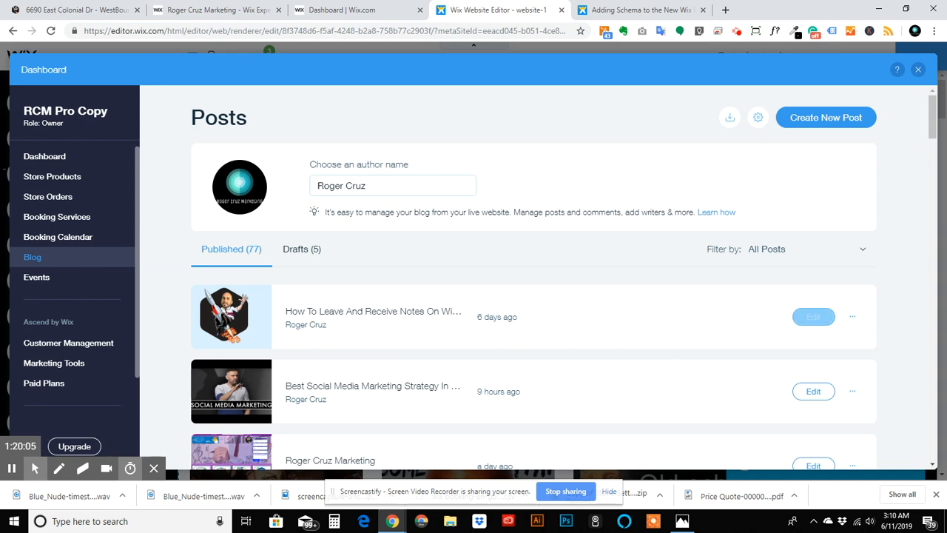
Duplicate the published post about leaving and receiving notes on Wix websites.
click(854, 319)
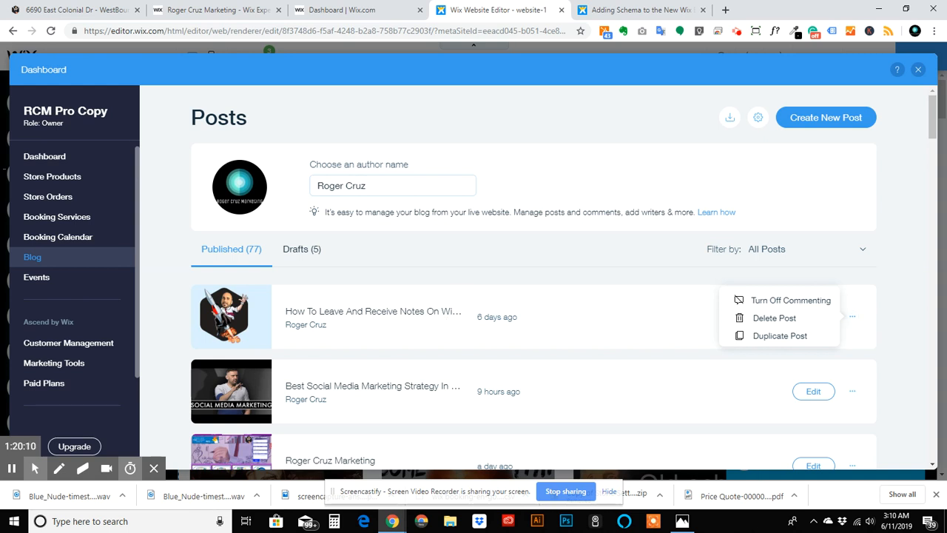
click(920, 324)
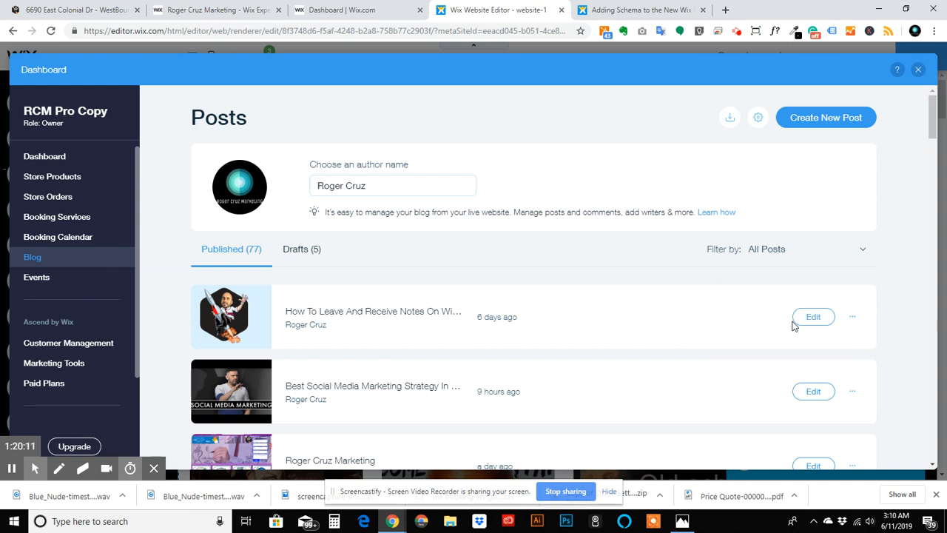
click(854, 320)
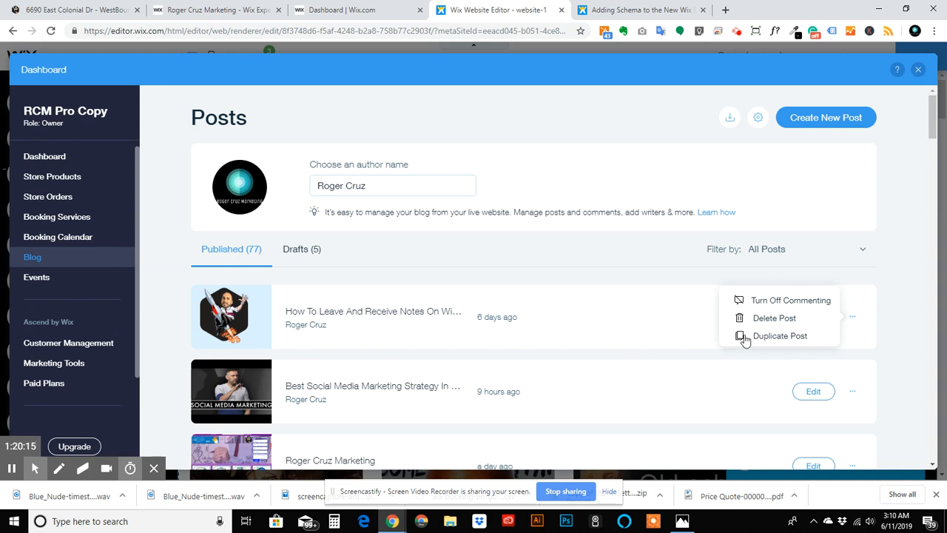
click(787, 336)
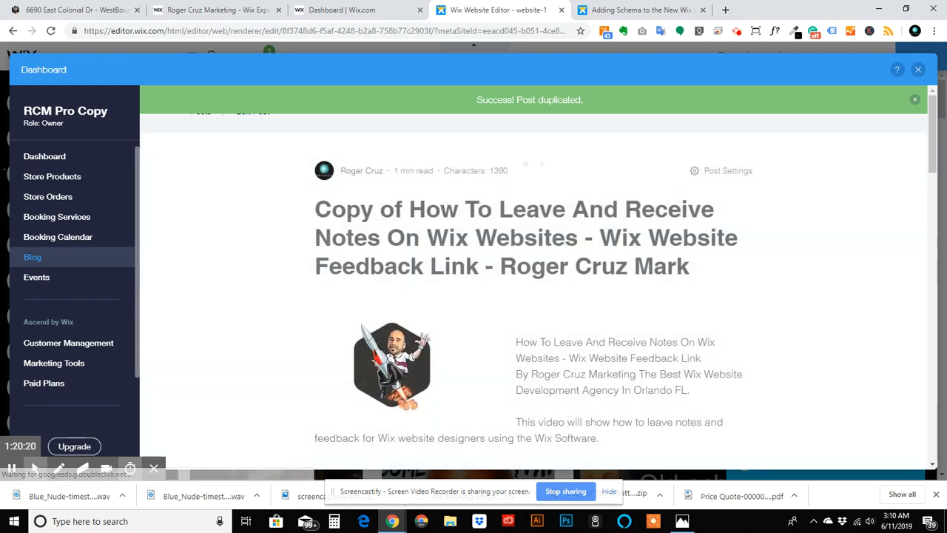
Replace the duplicated post's title with "7 Best Reasons To Use 360 Tours & Photos In Your Business.".
double_click(413, 215)
triple_click(550, 252)
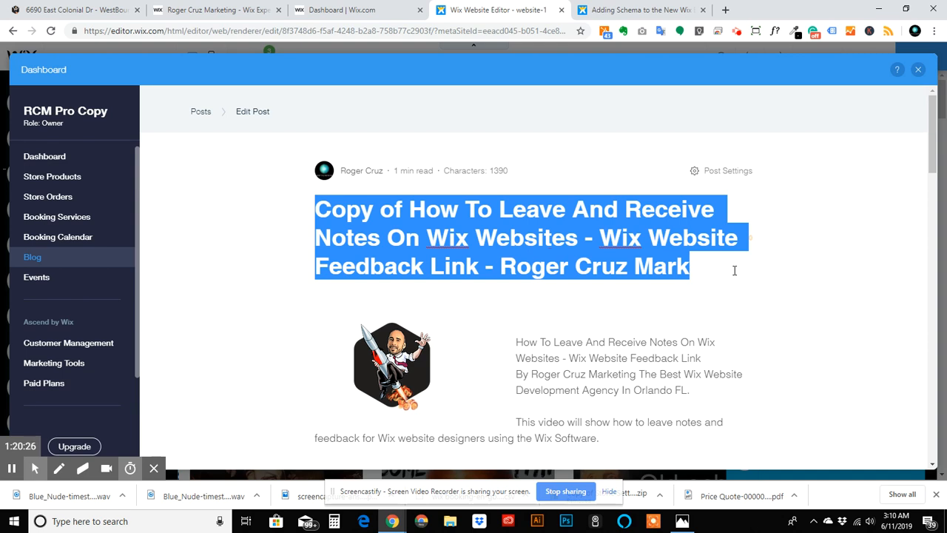
text(7 Be)
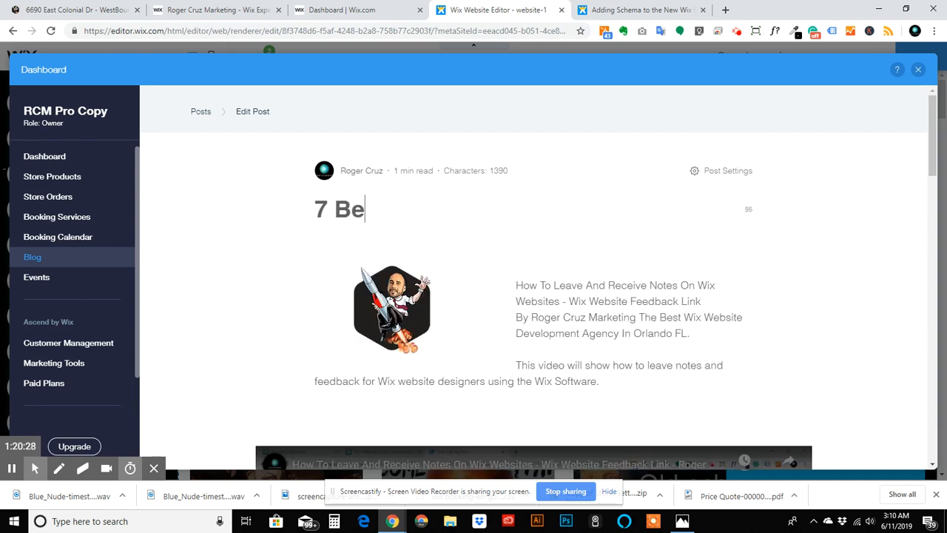
text(st Reasons T)
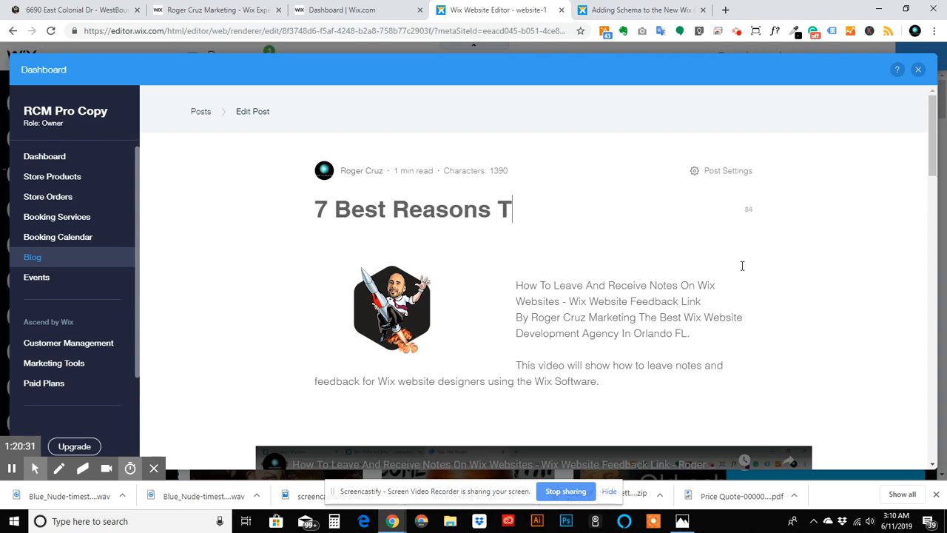
text(o )
text(You)
key(BackSpace)
key(BackSpace)
key(BackSpace)
text(U)
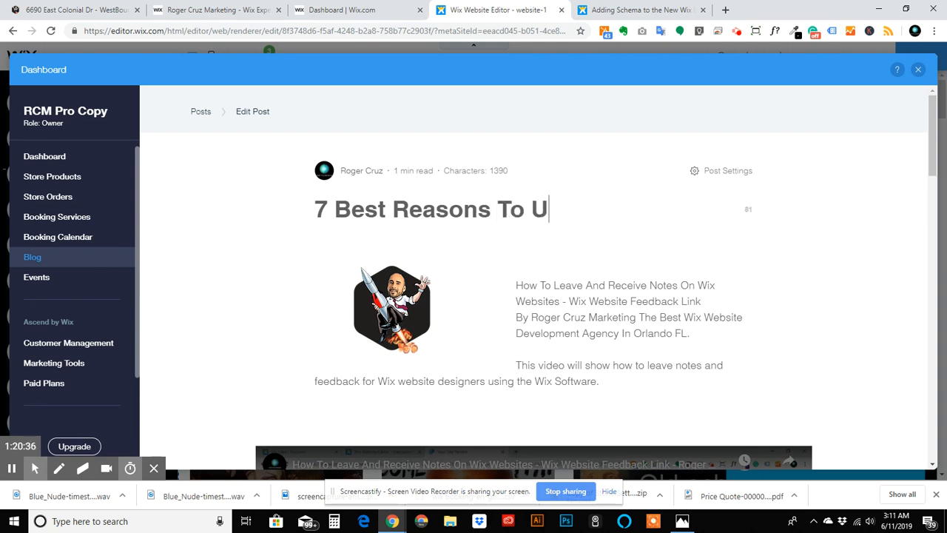
text(se 36)
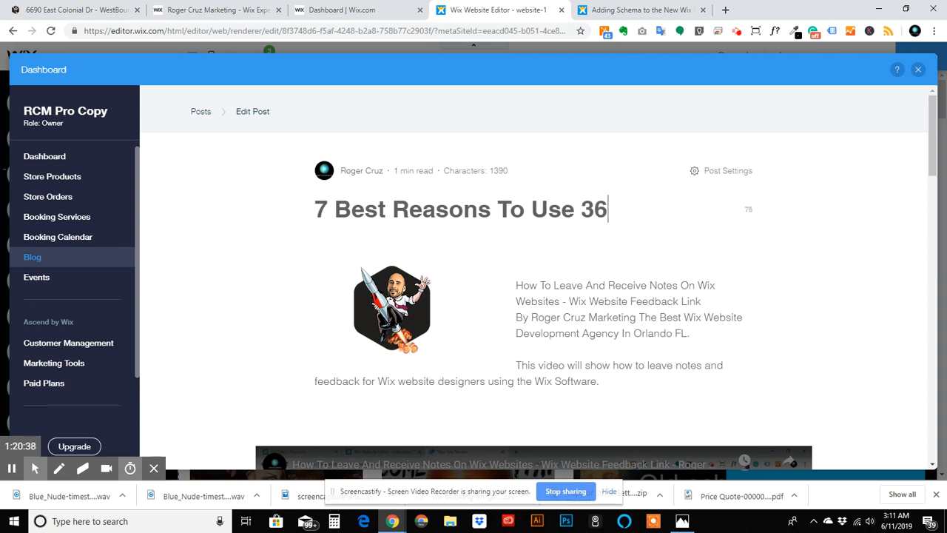
text(0 Tours )
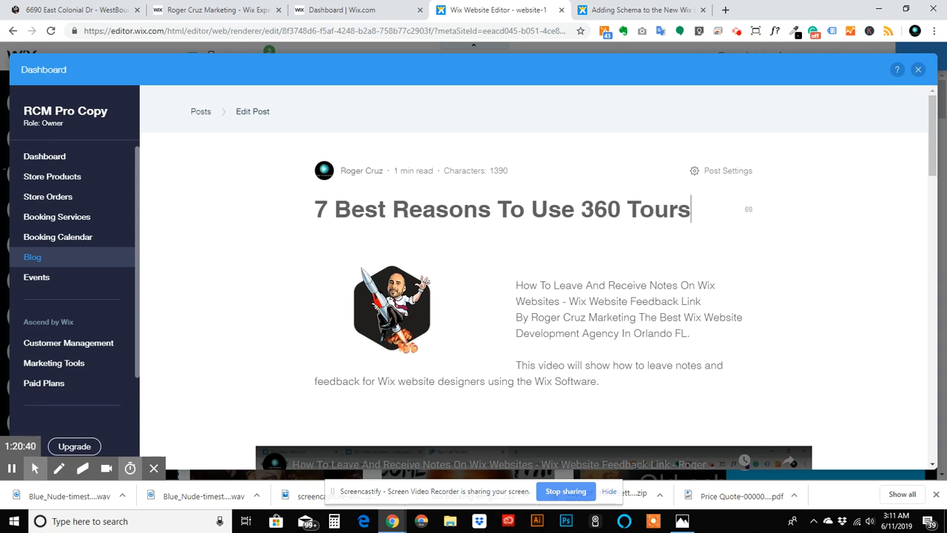
text(& Phot)
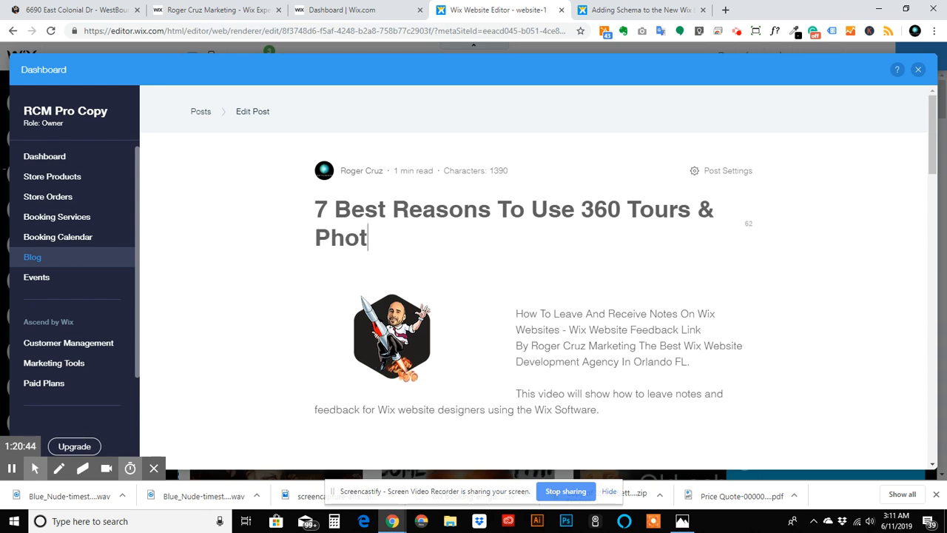
text(os In Y)
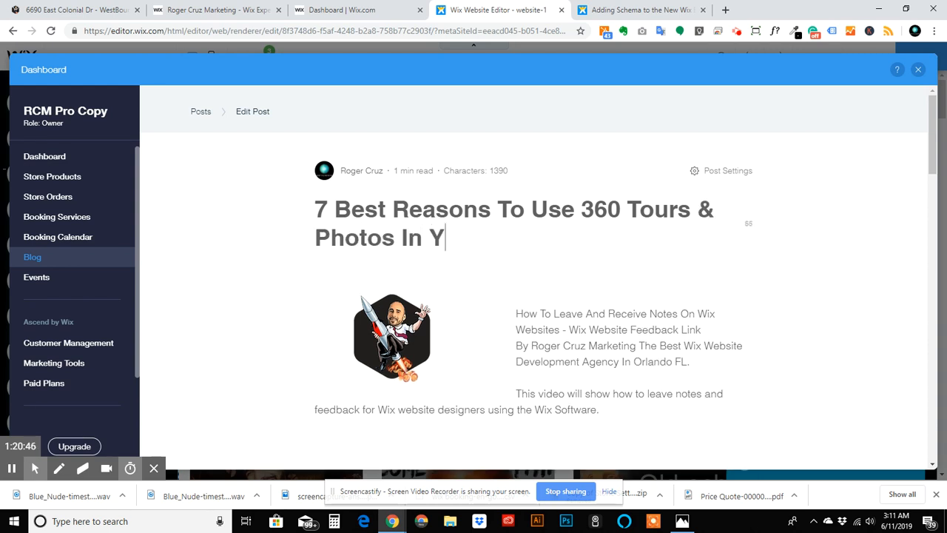
text(our Business.)
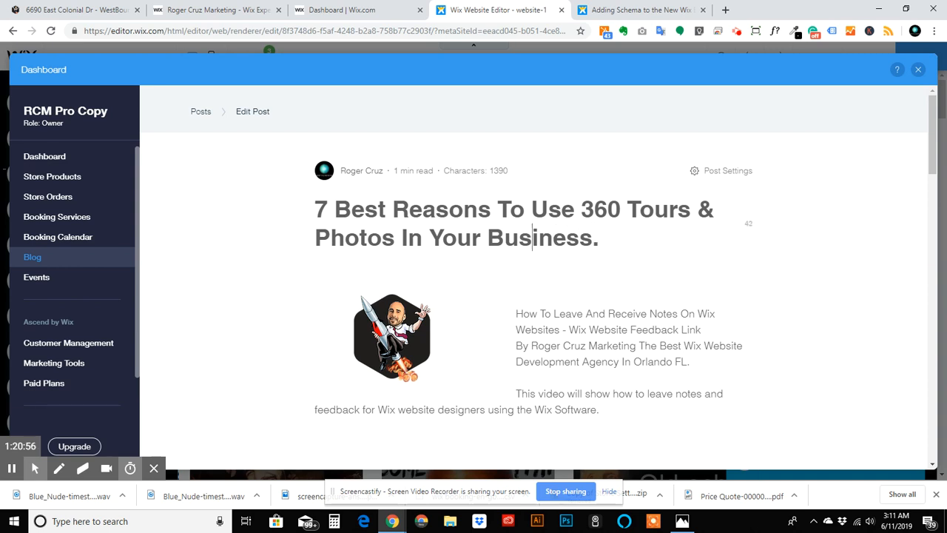
Insert "Local Orlando" before "Business" in the post title.
key(Left)
key(Left)
key(Left)
text(Local )
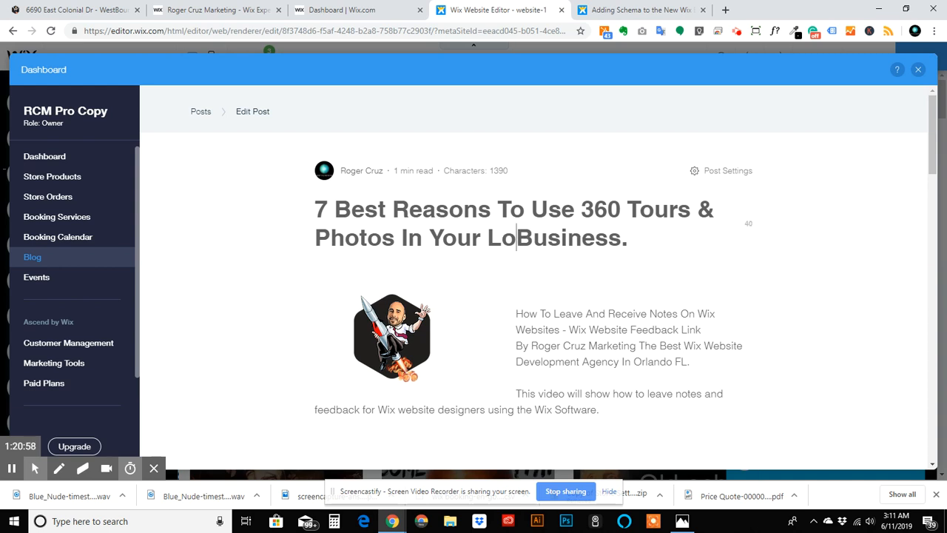
text(Oralndo)
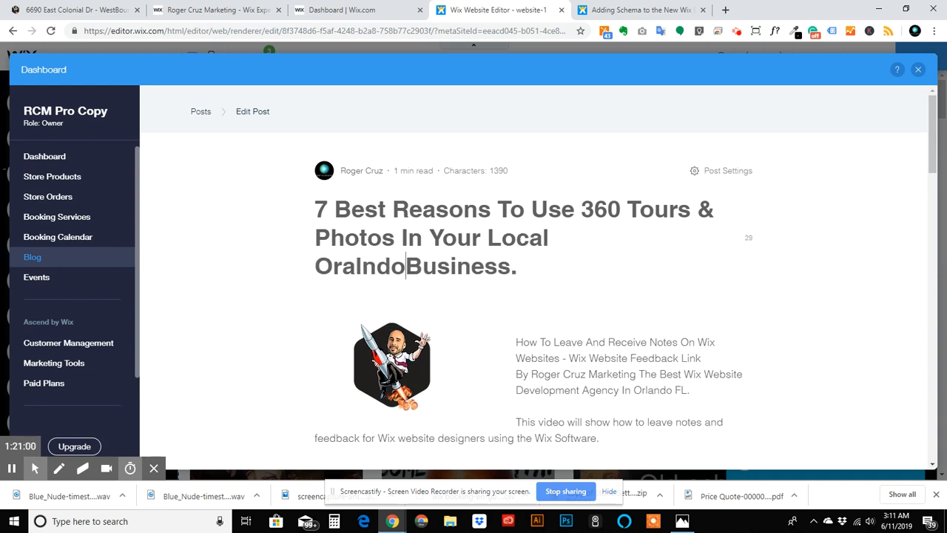
key(BackSpace)
key(BackSpace)
key(BackSpace)
key(BackSpace)
key(BackSpace)
key(BackSpace)
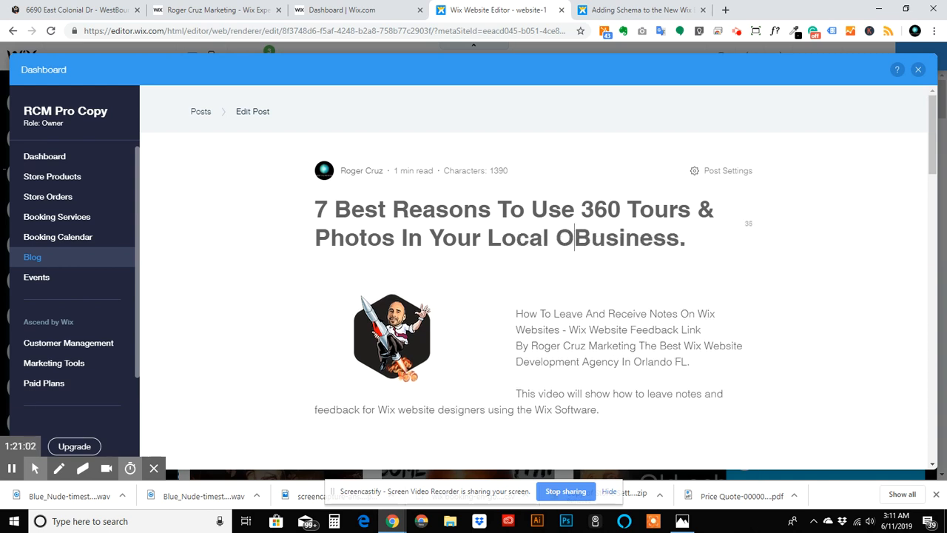
text(rlando)
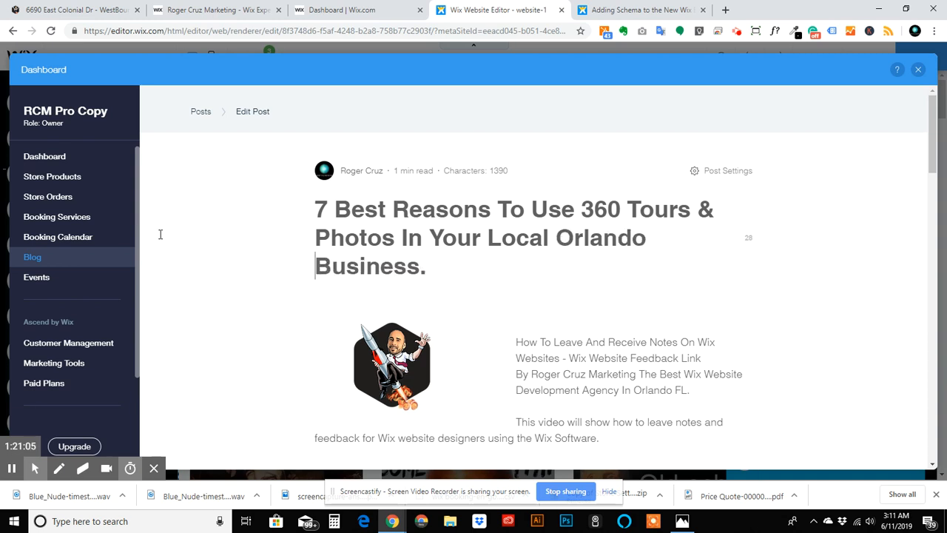
Review the keywords in the new title, then look through the duplicated post's image, video and body text.
click(502, 238)
drag(582, 208, 693, 198)
drag(503, 233, 598, 228)
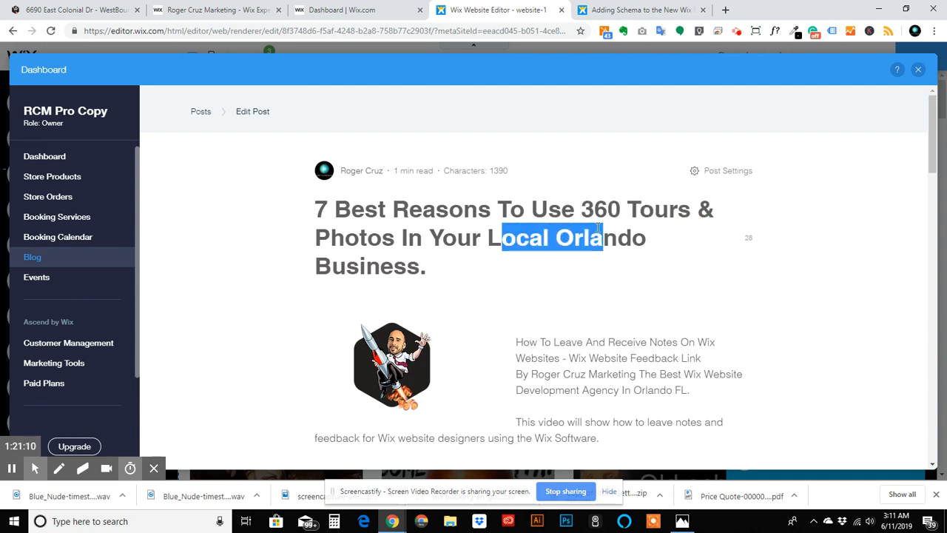
click(677, 250)
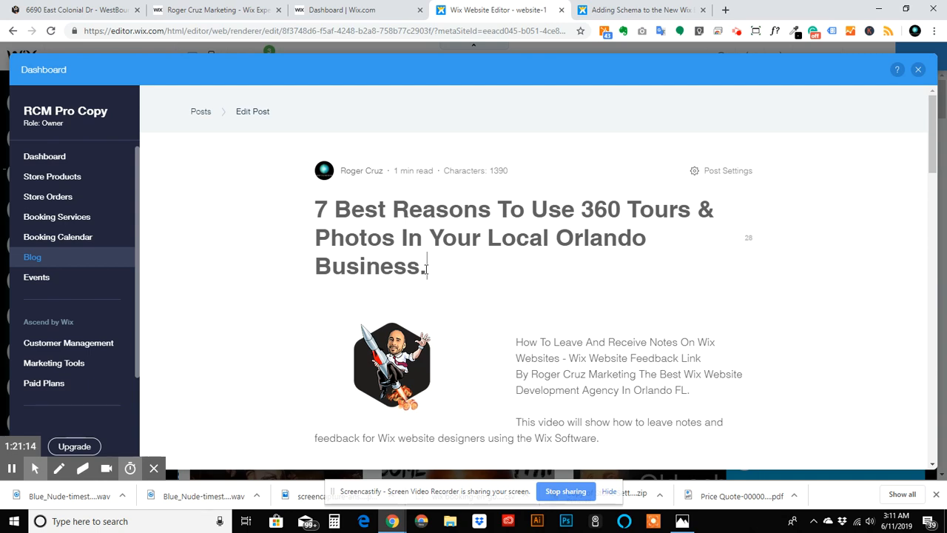
scroll(477, 242, down, 3)
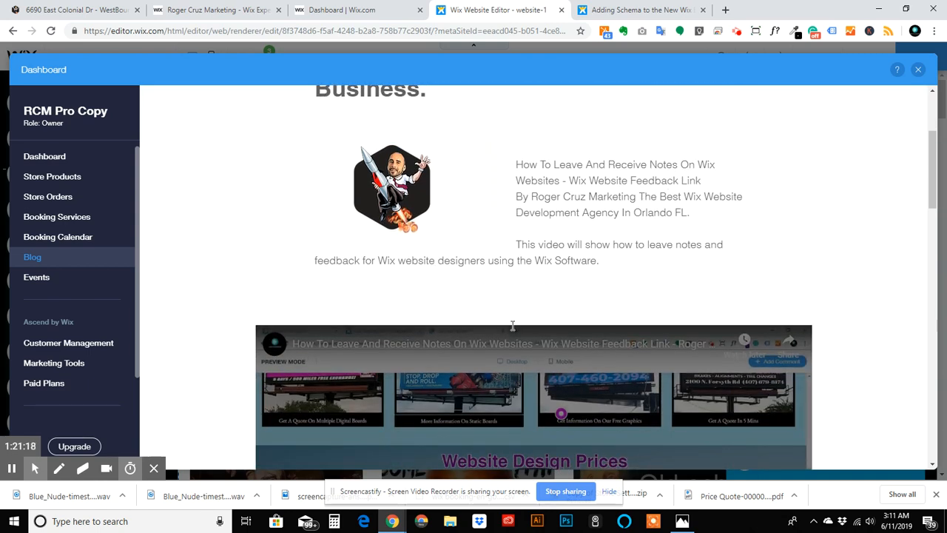
scroll(359, 354, down, 2)
scroll(359, 354, down, 1)
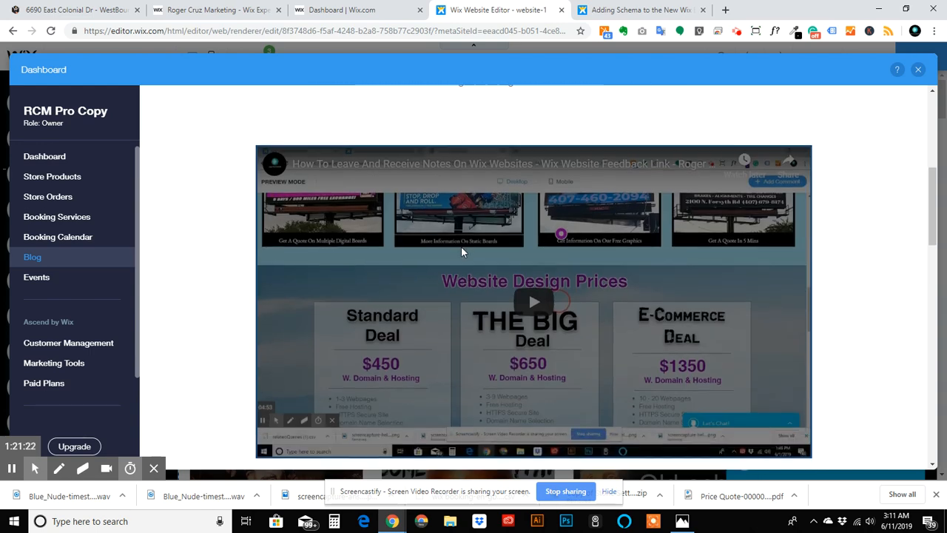
scroll(461, 248, down, 5)
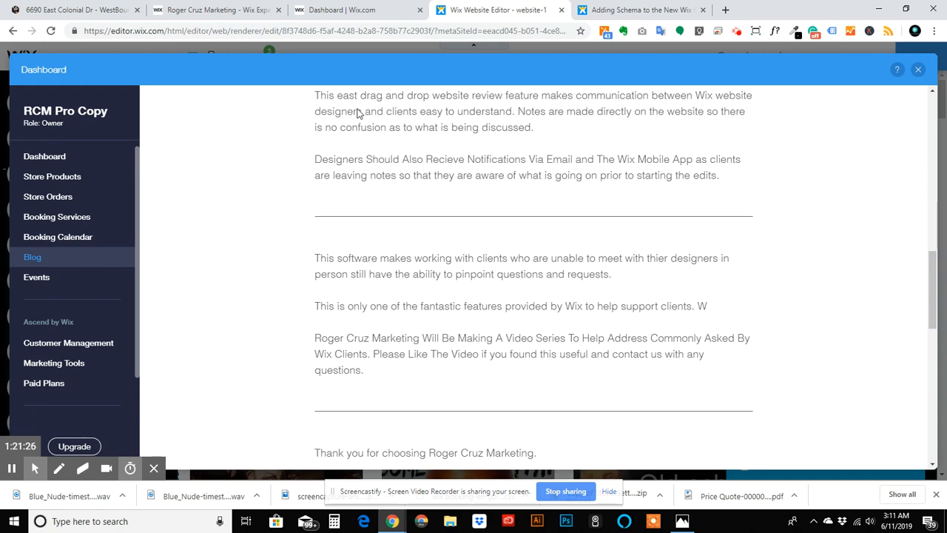
Look through the rest of the duplicated post, including its closing contact section and the embedded 360 tour.
scroll(455, 261, down, 3)
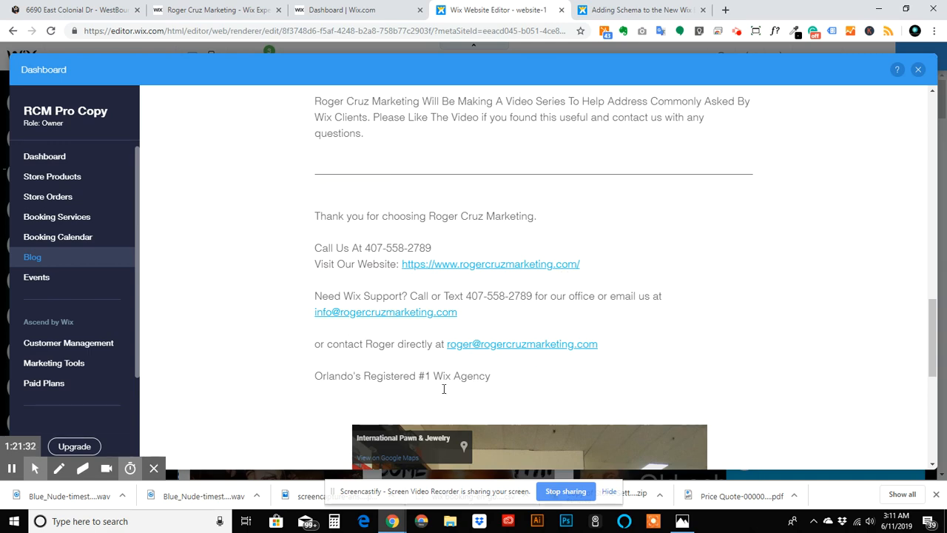
scroll(395, 211, down, 3)
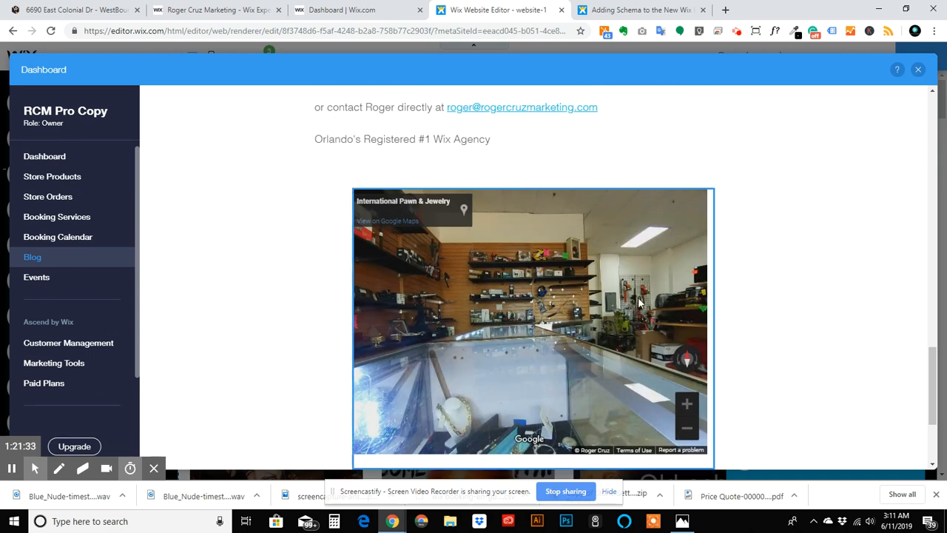
scroll(478, 294, down, 3)
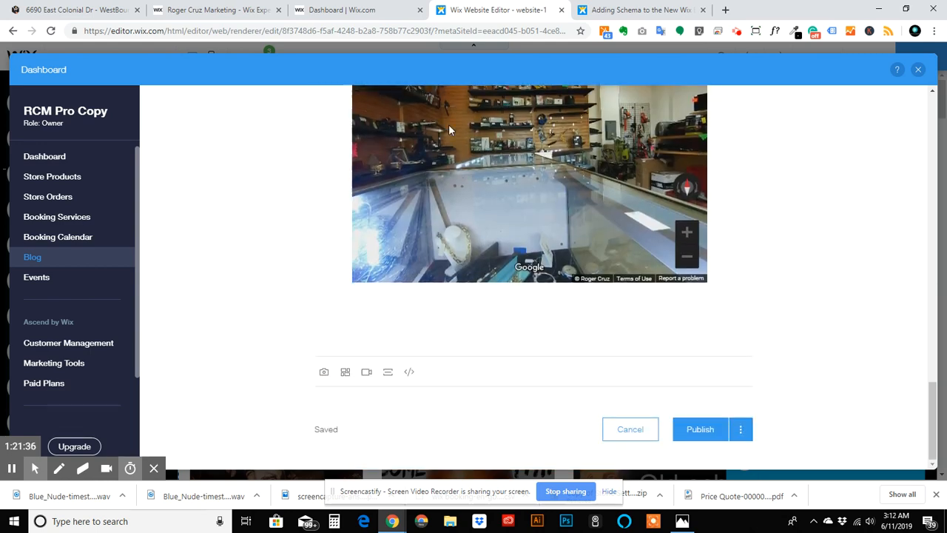
scroll(377, 211, up, 5)
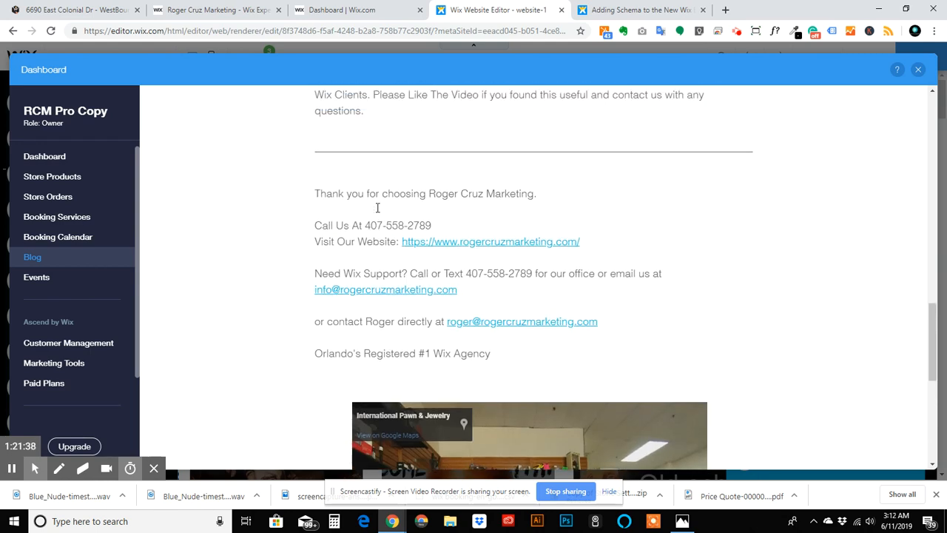
scroll(377, 208, up, 15)
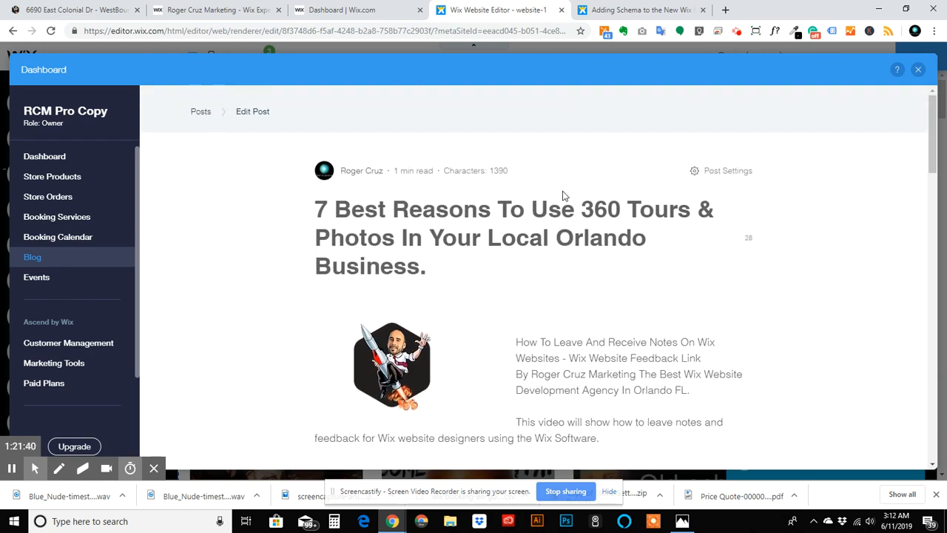
Review the post's general settings and assign the post to the "360 Tour Blog" category.
click(709, 172)
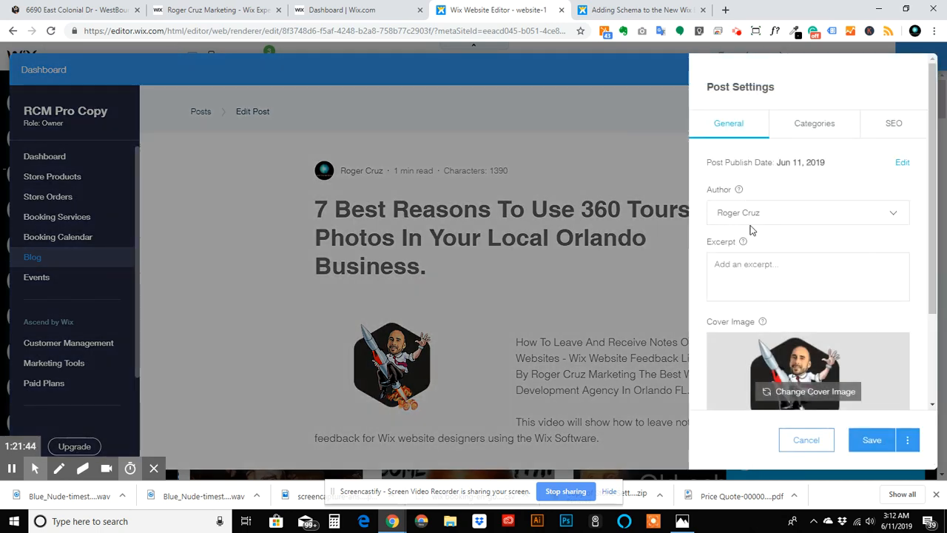
scroll(750, 211, down, 2)
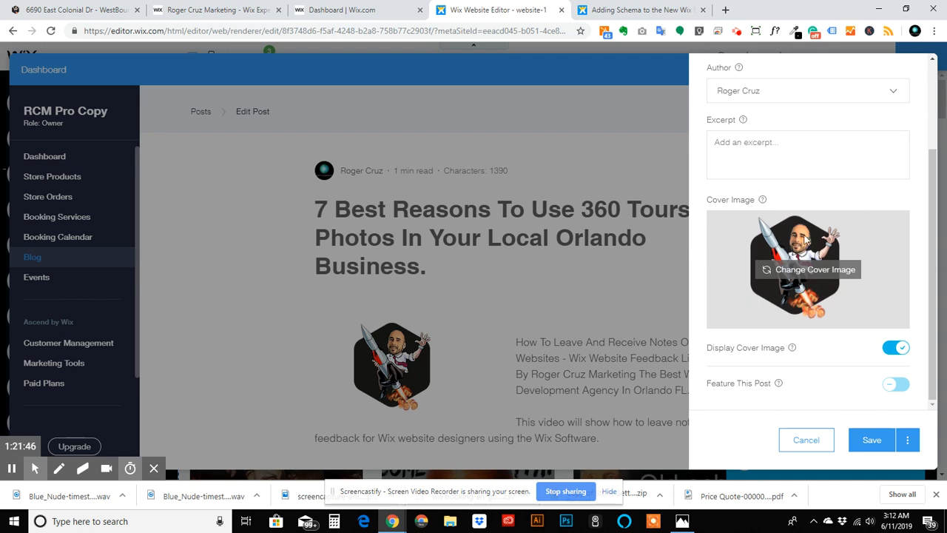
scroll(786, 222, up, 2)
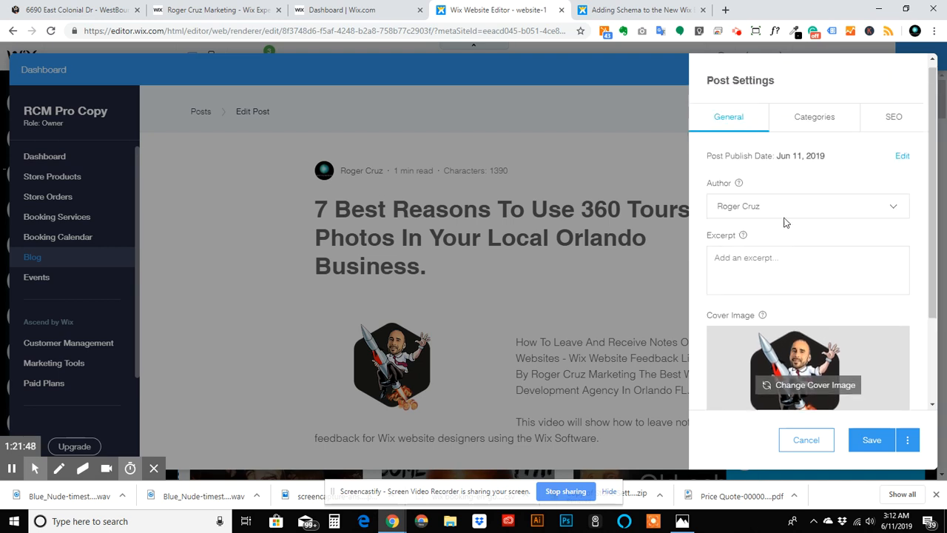
click(809, 124)
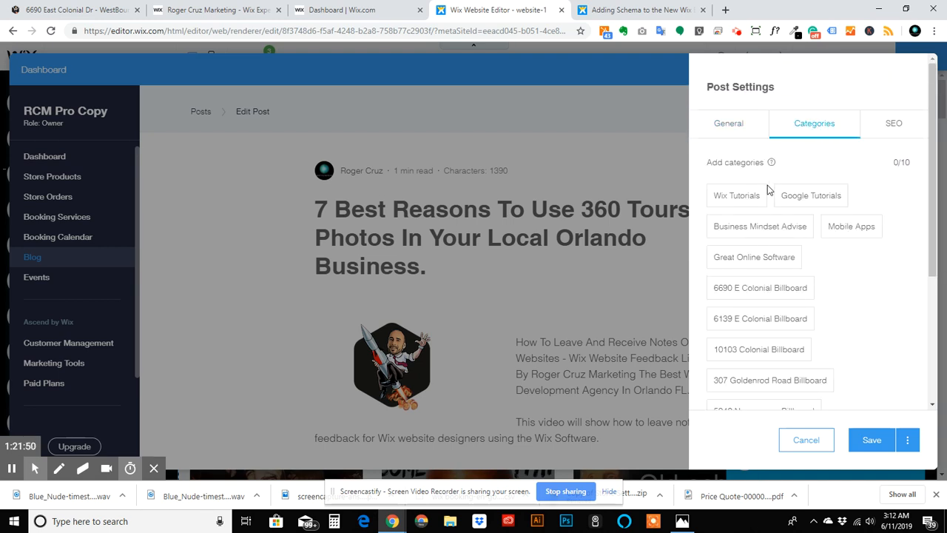
scroll(767, 188, down, 3)
click(858, 327)
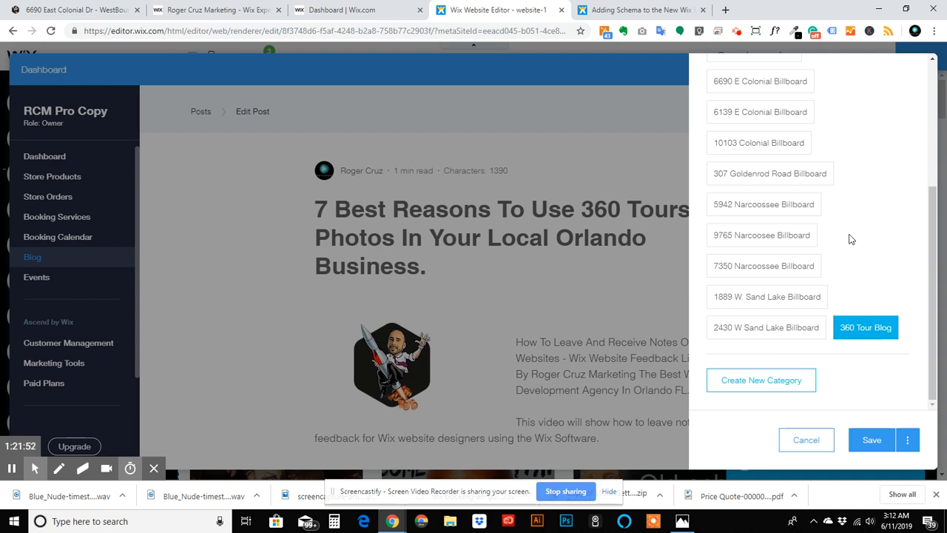
Check the post's SEO URL, search title and description, then save the post settings.
scroll(851, 238, up, 5)
click(895, 123)
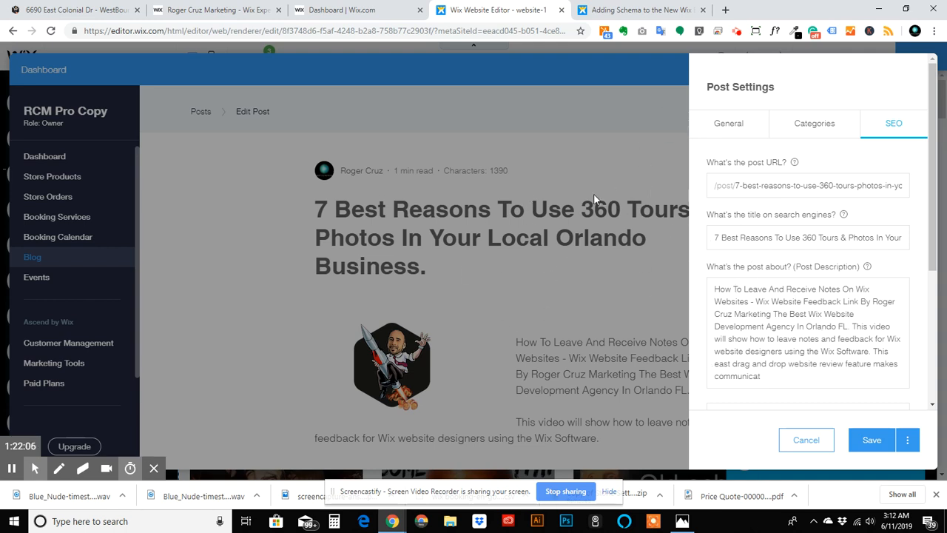
click(873, 439)
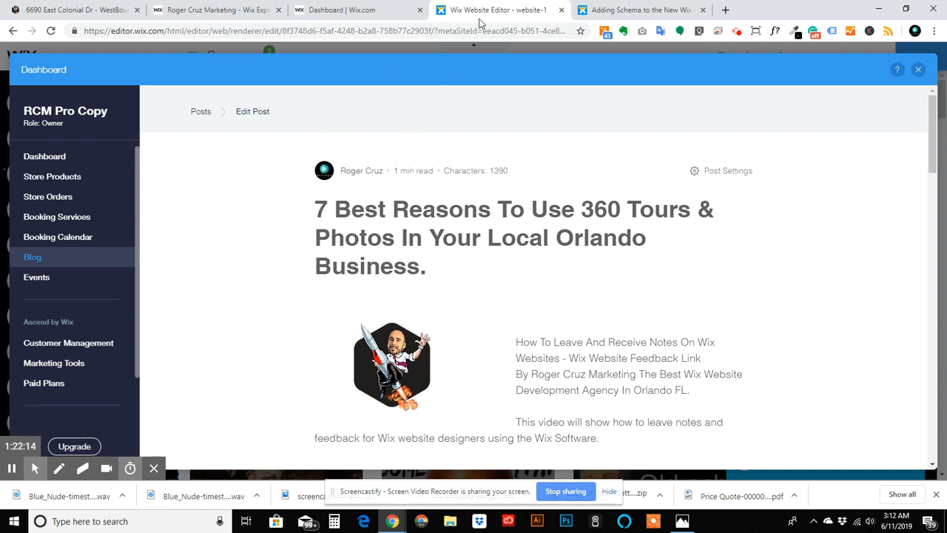
Close the schema tutorial page and search Google in a new tab for "7 best reasons 360 tours".
click(704, 11)
click(585, 12)
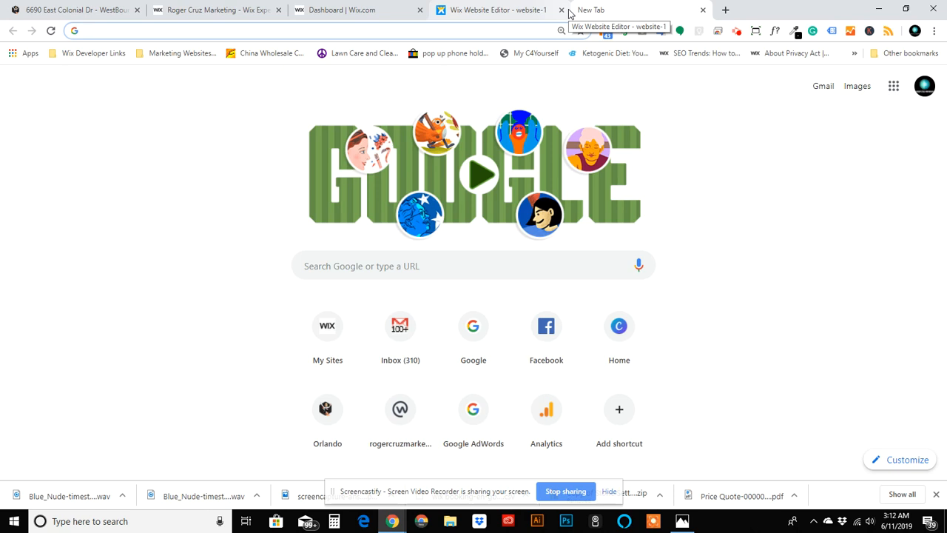
text(7)
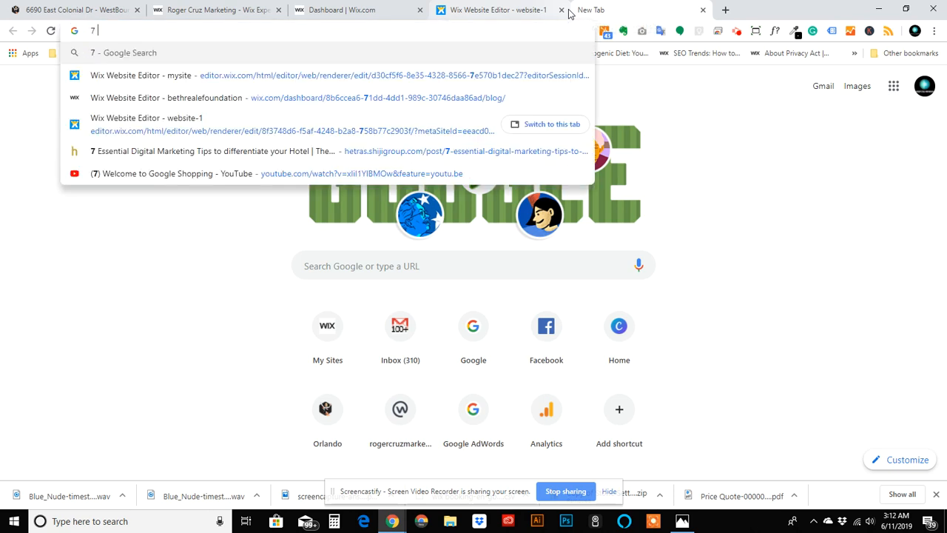
text( best)
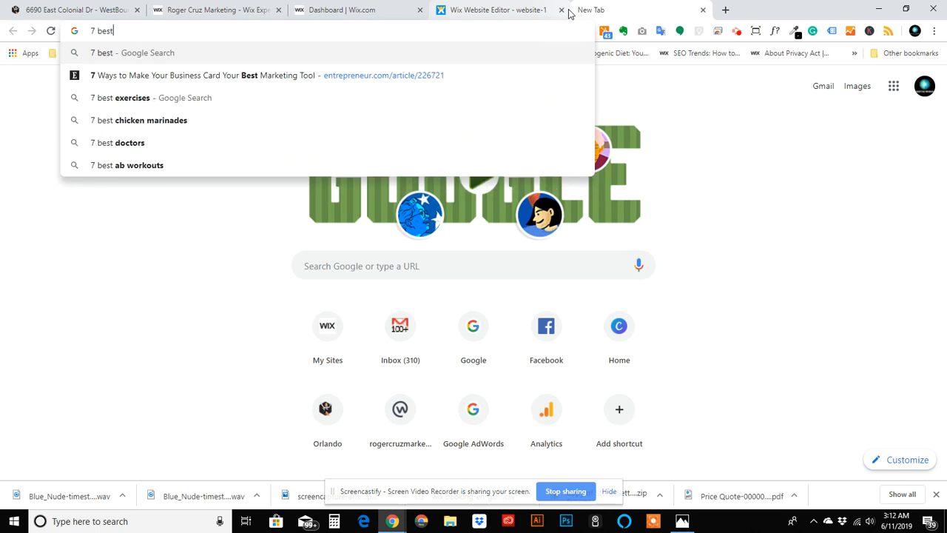
text( reasons )
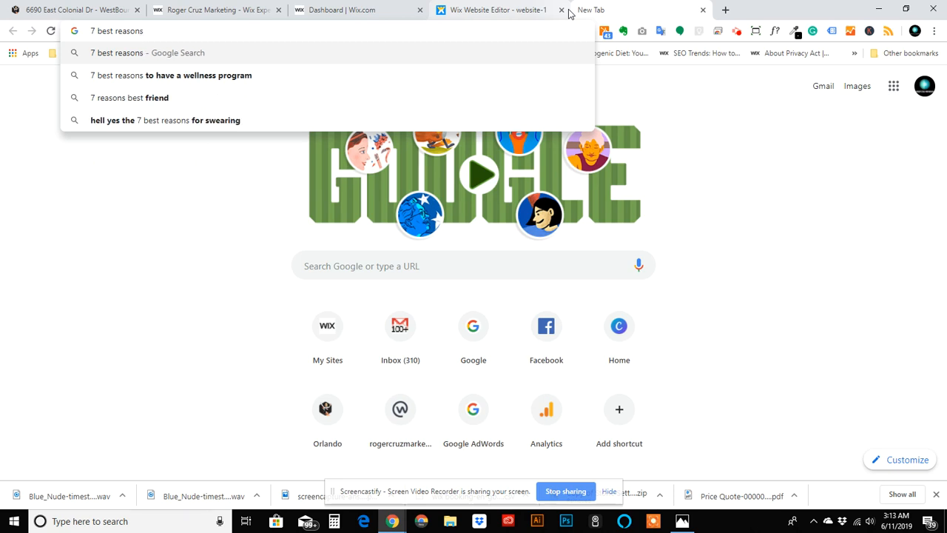
text(360 )
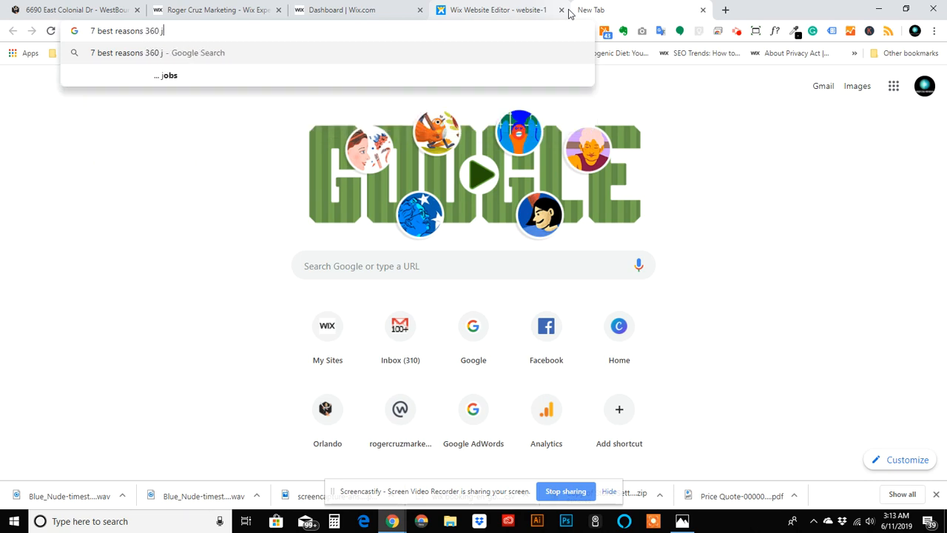
text(tours)
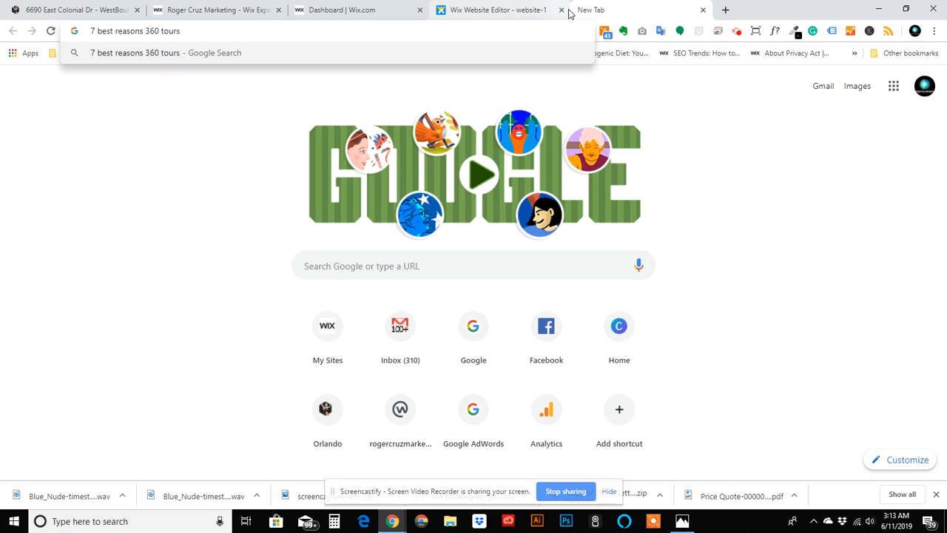
key(Return)
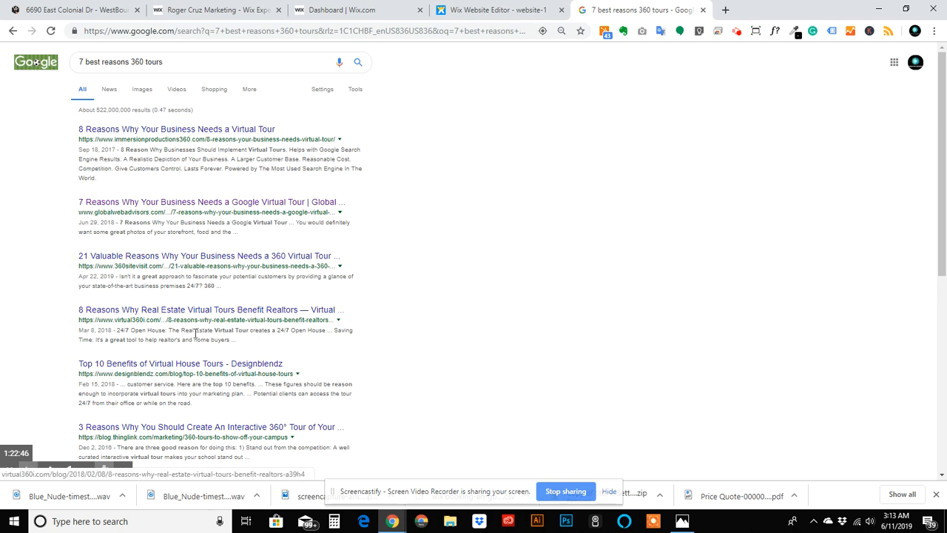
Open the "7 Reasons Why Your Business Needs a Google Virtual Tour" article and examine its introduction and bookstore tour images.
click(189, 206)
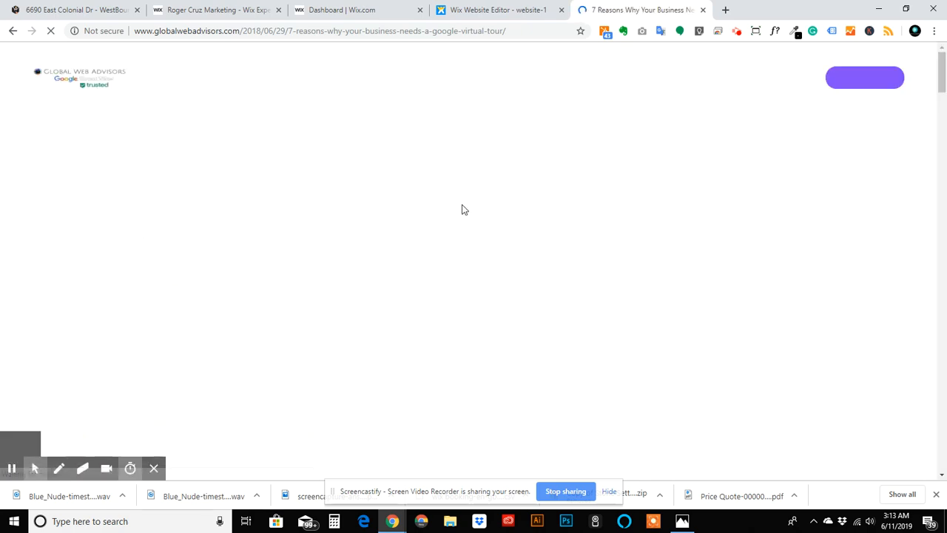
scroll(411, 171, down, 3)
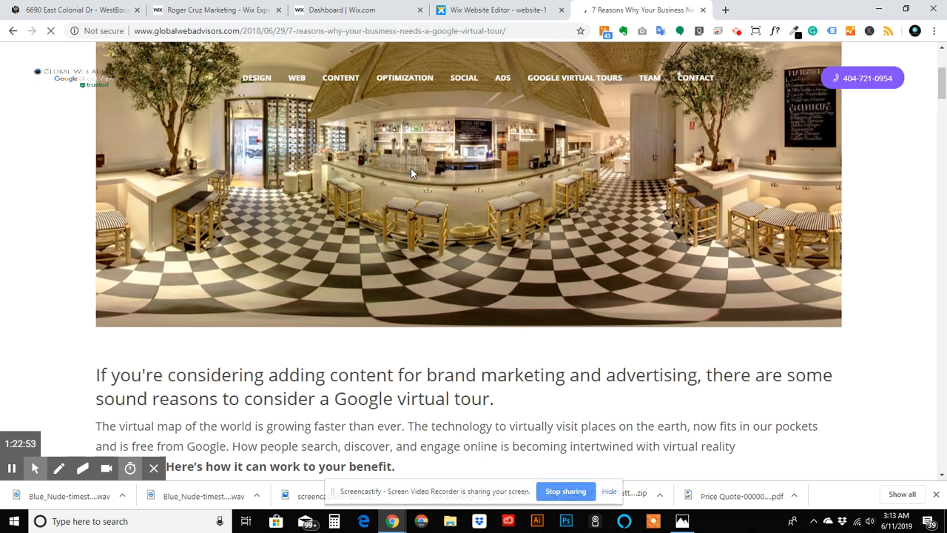
scroll(411, 168, down, 4)
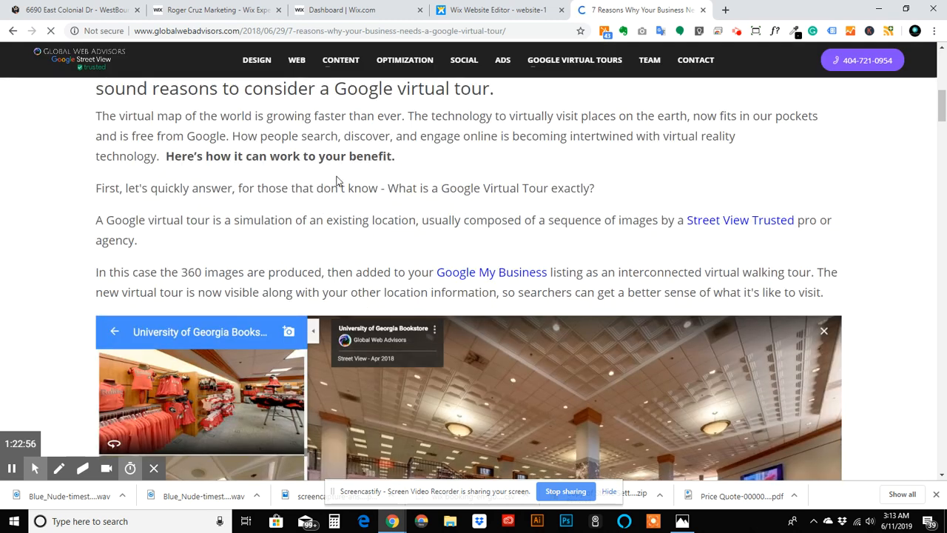
scroll(337, 181, down, 2)
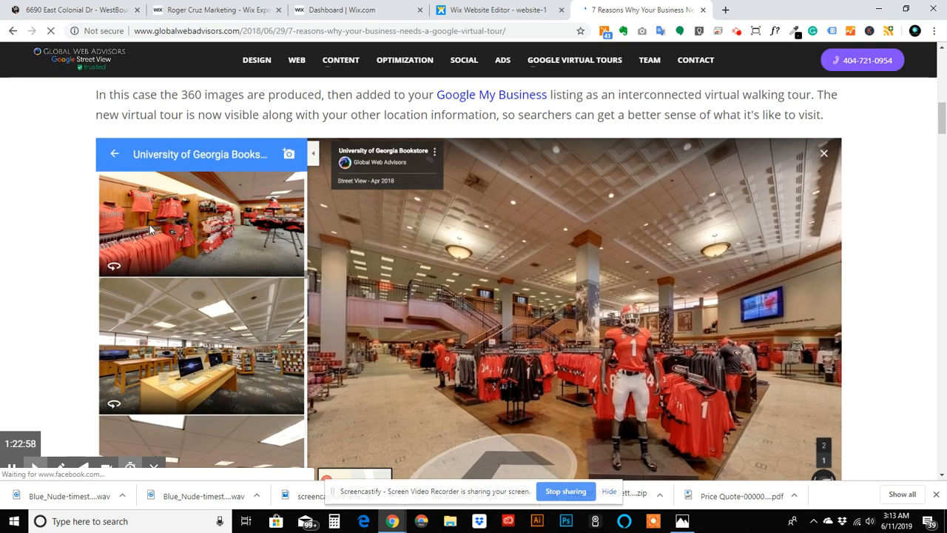
click(437, 212)
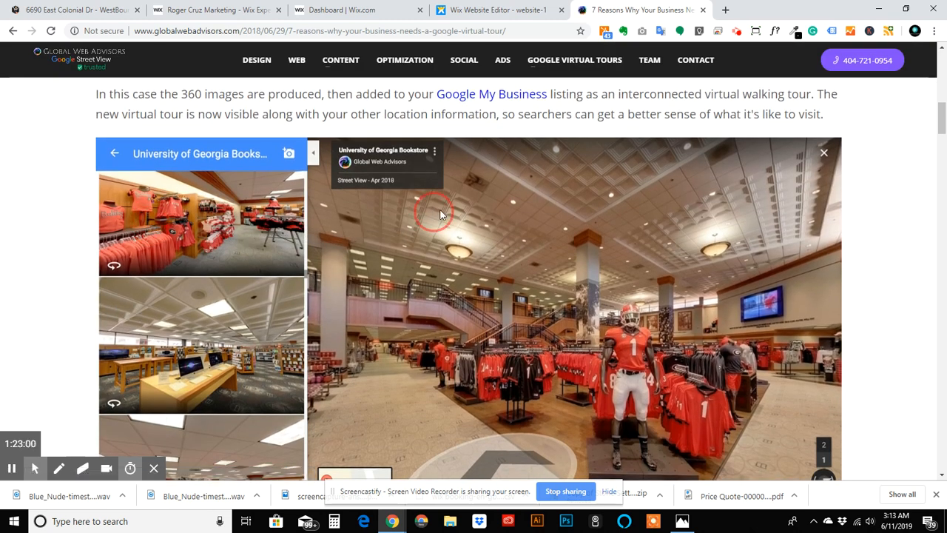
scroll(525, 222, down, 2)
click(189, 339)
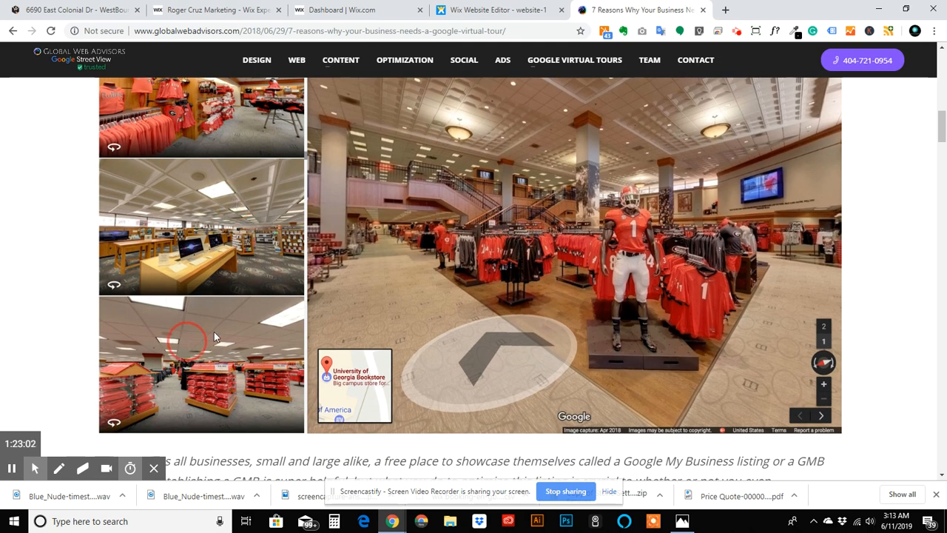
scroll(448, 239, down, 3)
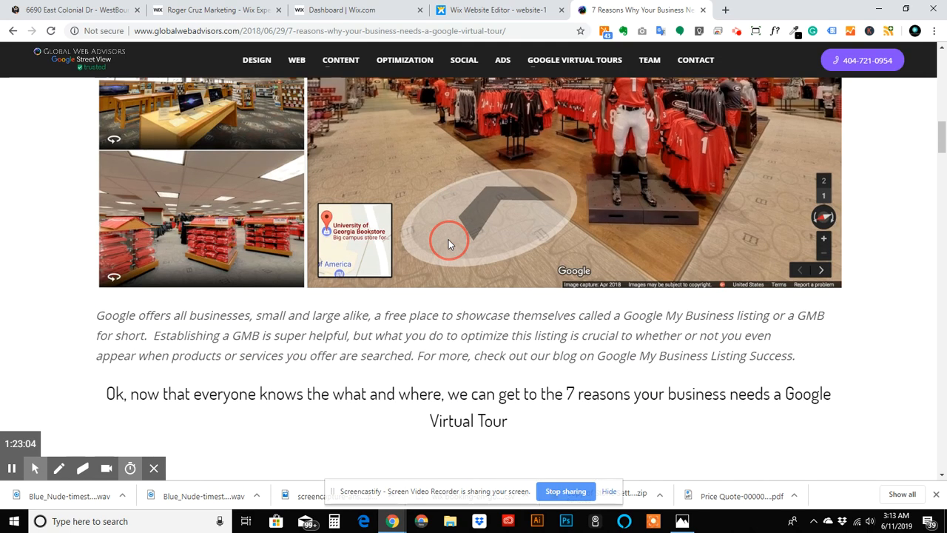
click(261, 253)
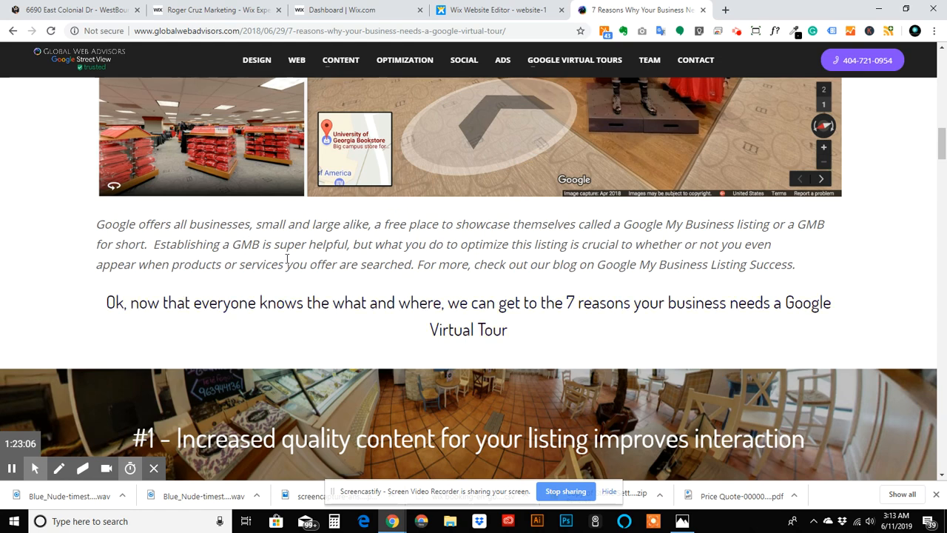
Read the article's first three reasons, examining their headings, supporting text, and tour and map images.
scroll(287, 259, down, 2)
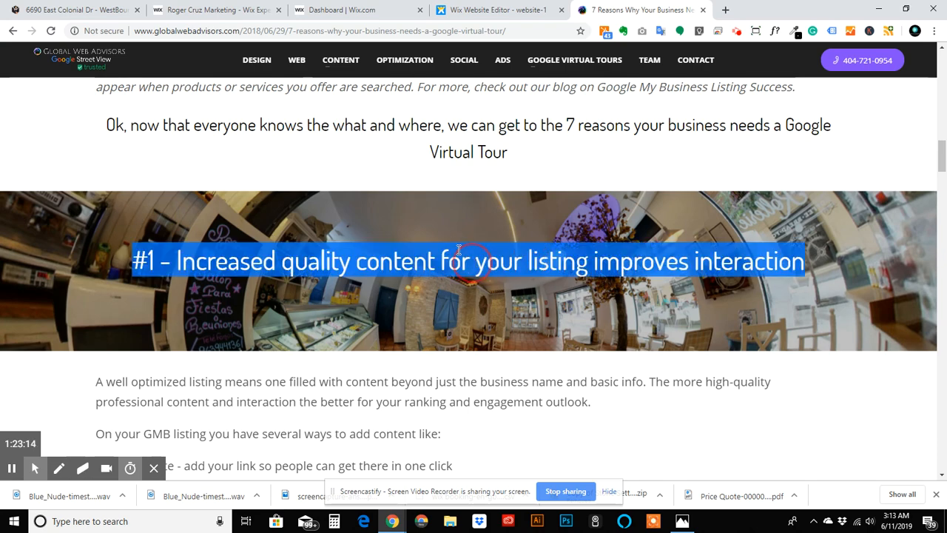
scroll(333, 247, down, 8)
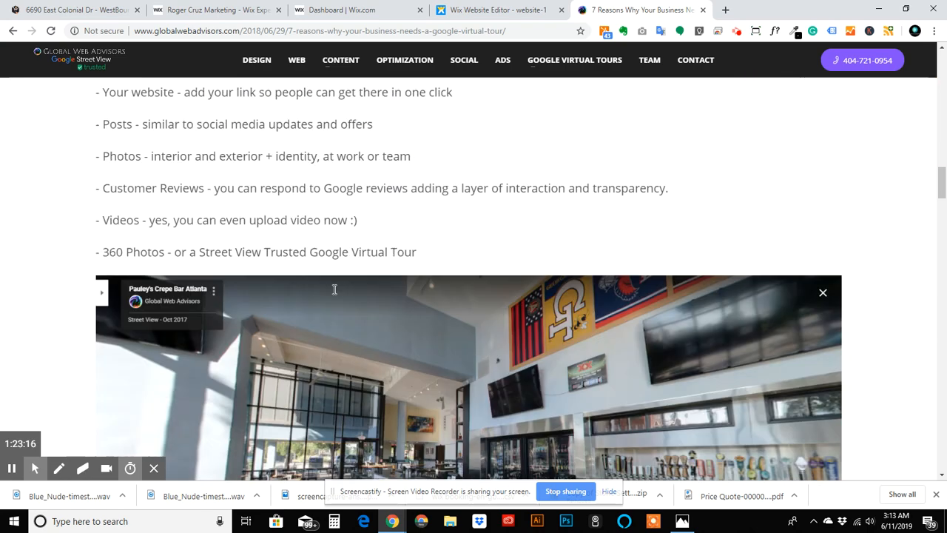
scroll(347, 216, down, 2)
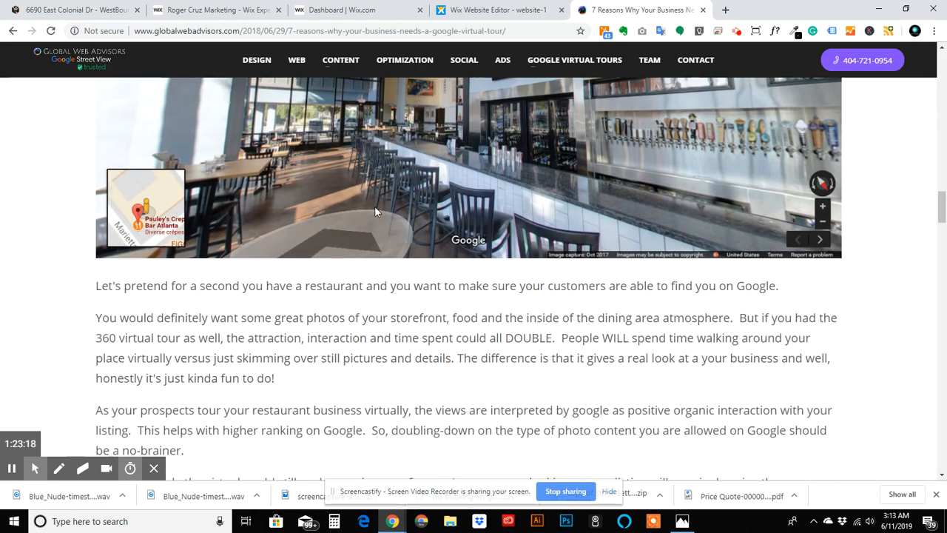
scroll(375, 205, up, 3)
scroll(592, 263, down, 8)
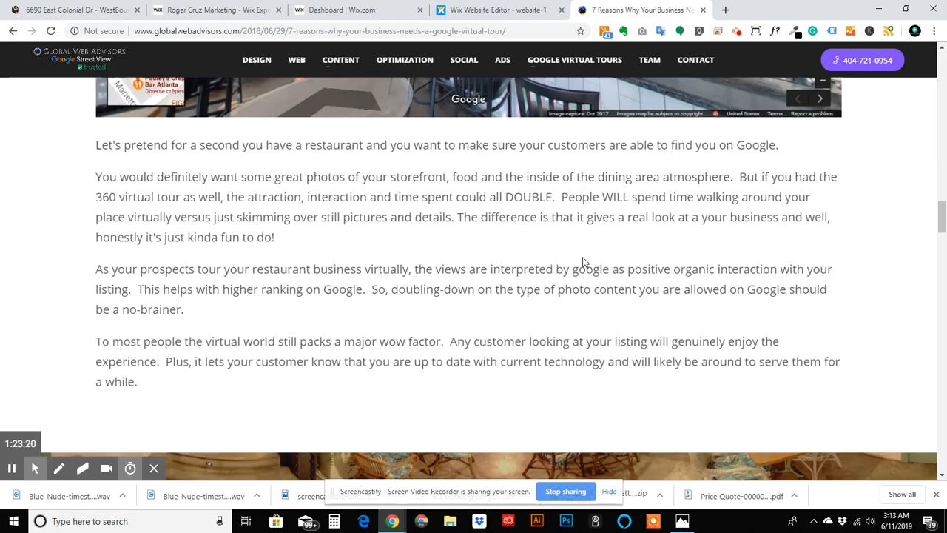
scroll(378, 220, down, 3)
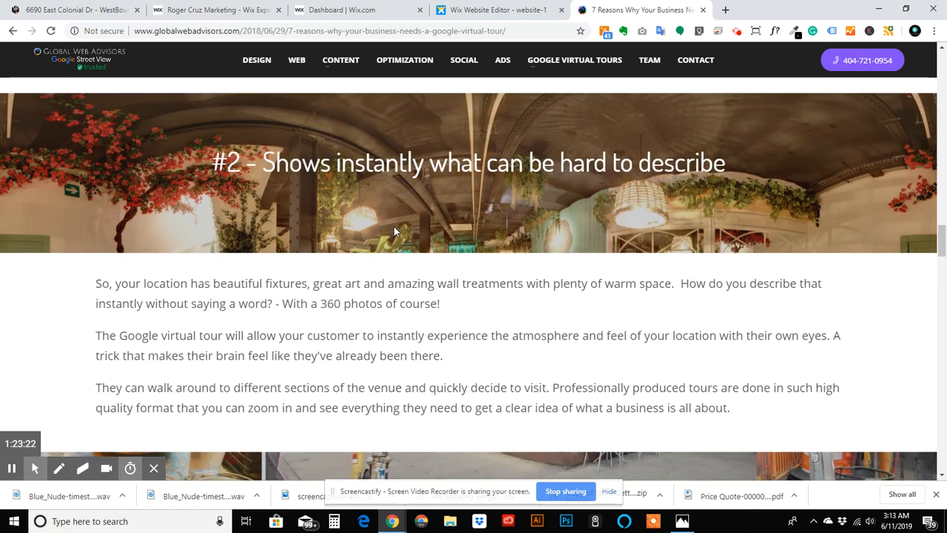
scroll(377, 252, down, 7)
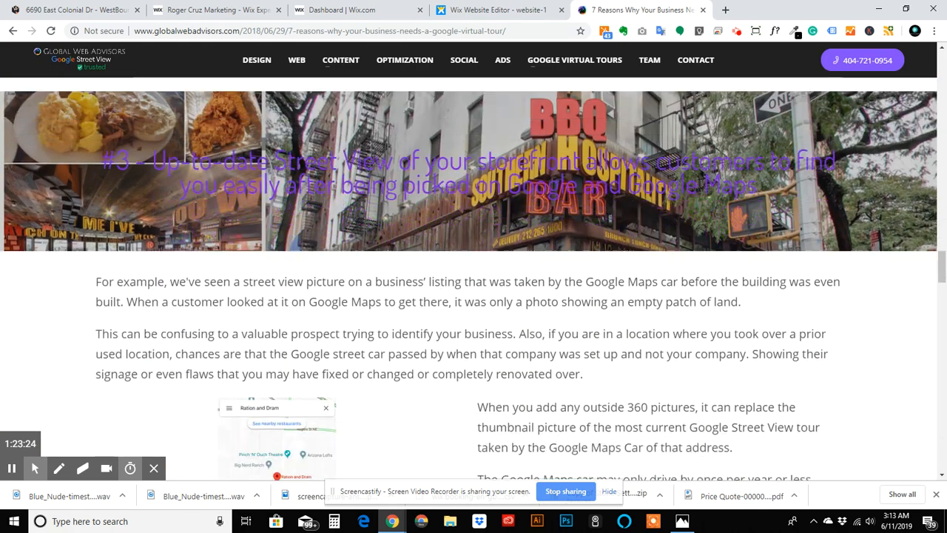
scroll(360, 266, down, 2)
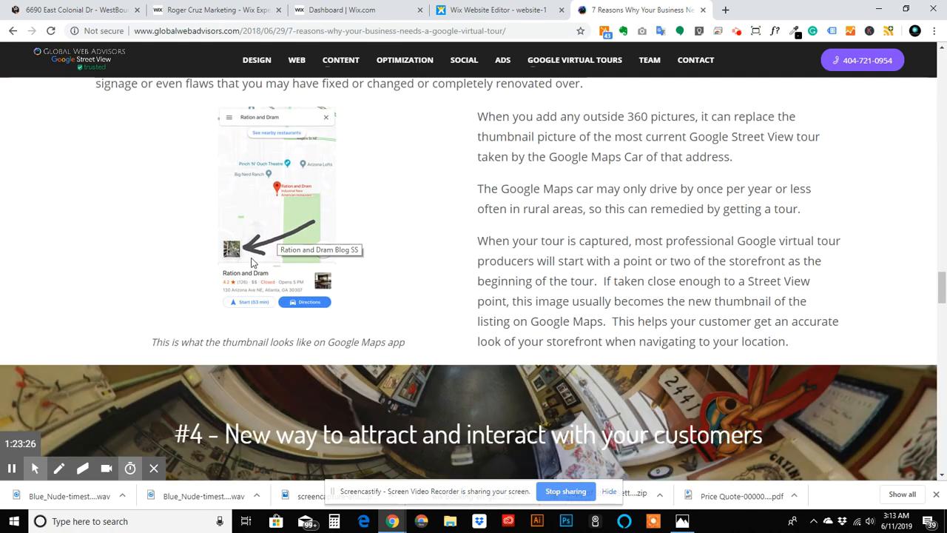
scroll(296, 249, up, 2)
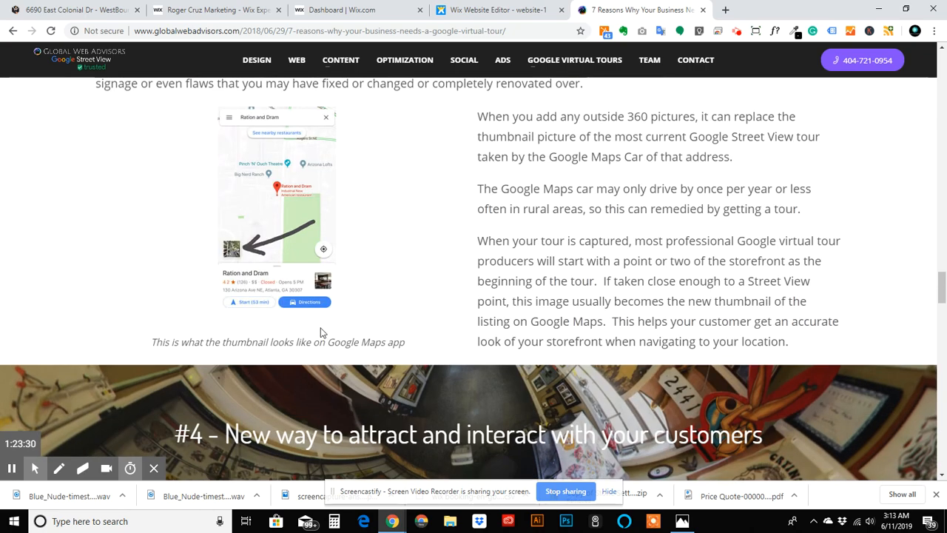
Read the article's reasons #4 to #7 and examine its closing call to action and footer.
scroll(321, 334, down, 8)
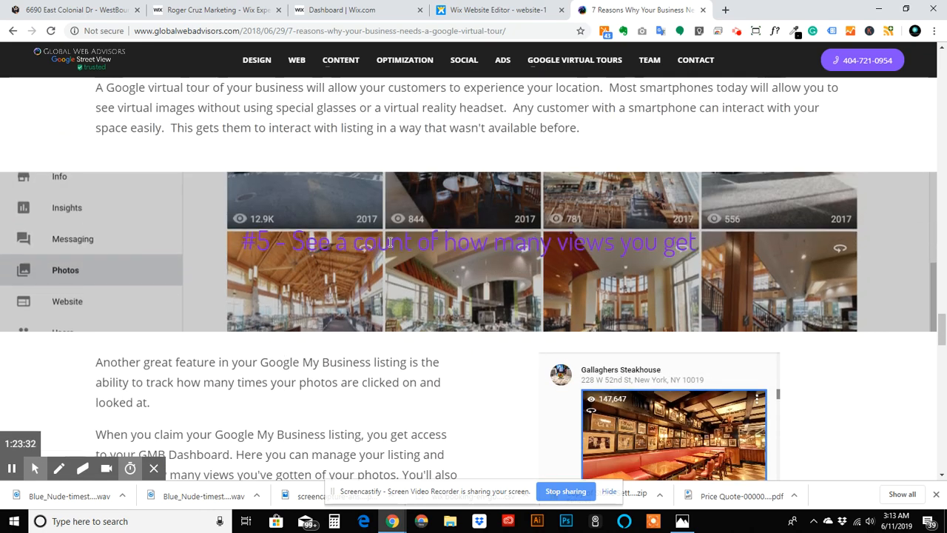
scroll(391, 258, down, 2)
scroll(440, 301, down, 12)
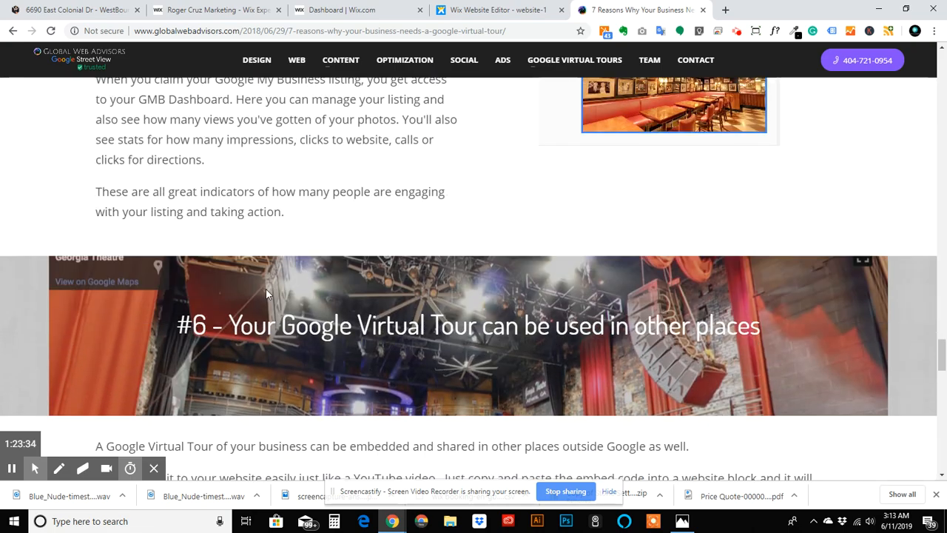
scroll(538, 136, down, 4)
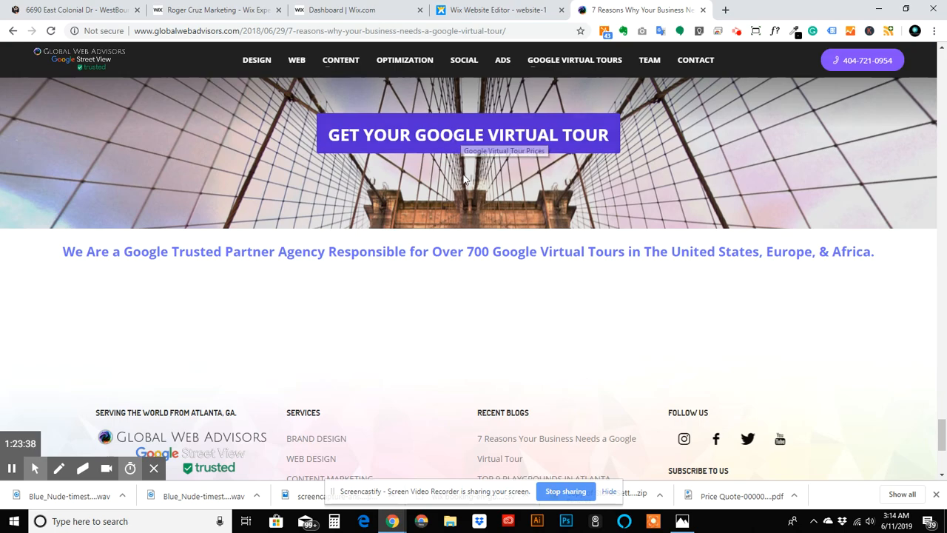
scroll(180, 233, down, 3)
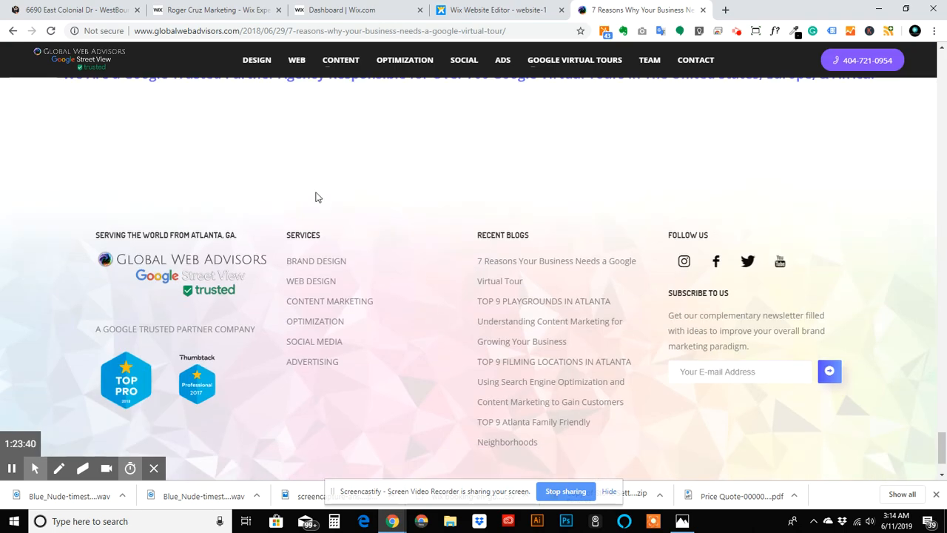
scroll(314, 241, up, 6)
scroll(306, 227, up, 4)
scroll(239, 313, down, 10)
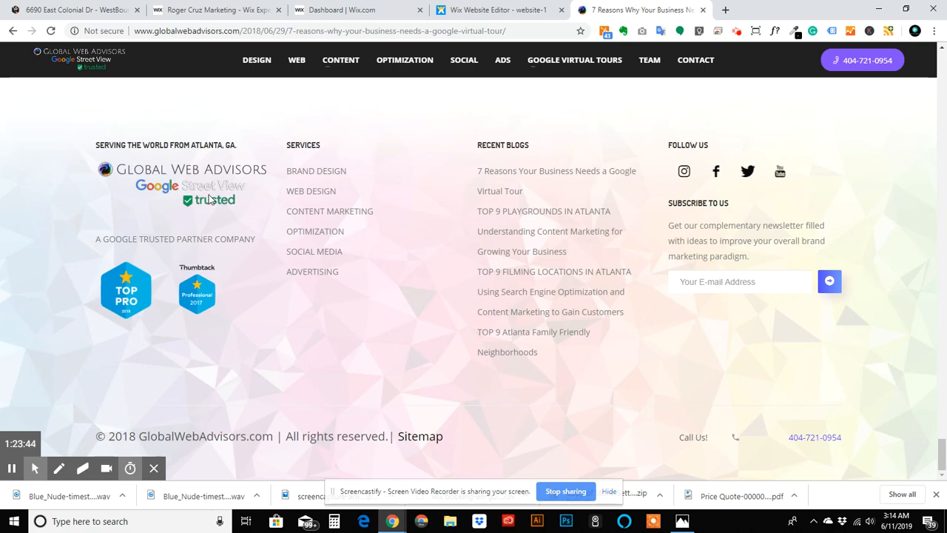
Review the article again from its end back to the bookstore tour images, and return to the Google search results.
scroll(232, 222, up, 10)
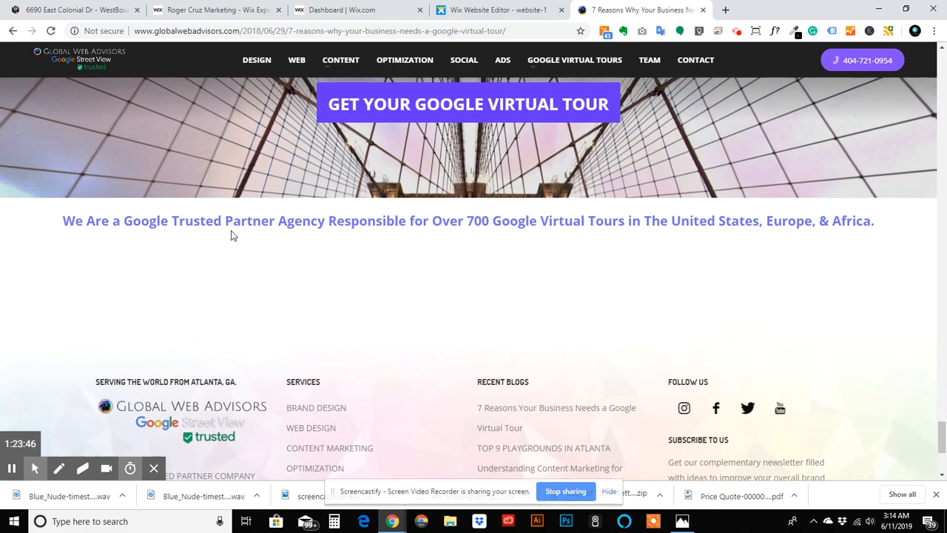
scroll(324, 279, up, 15)
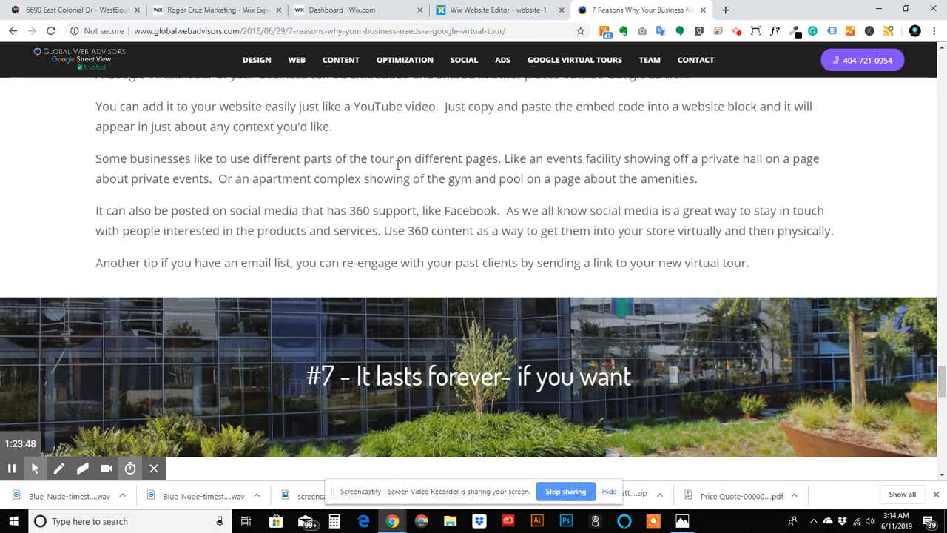
scroll(347, 140, up, 12)
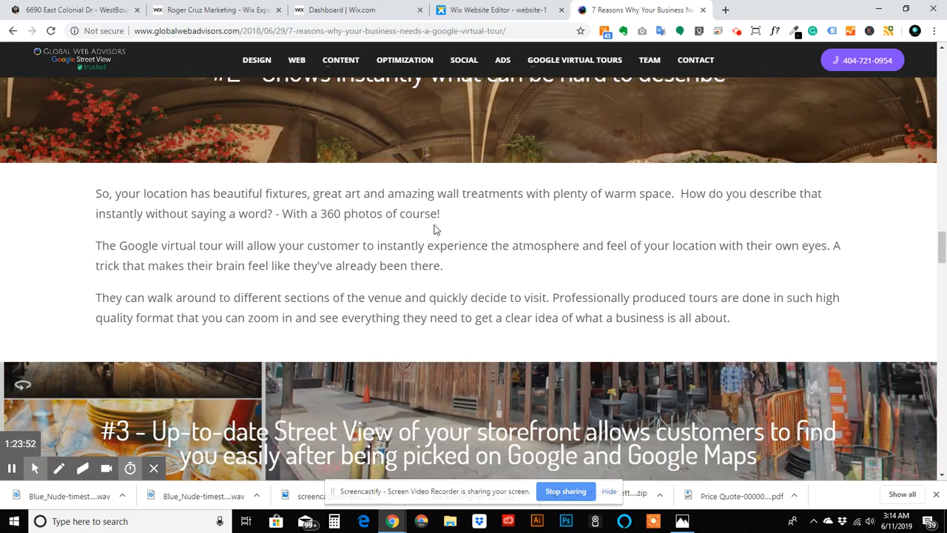
scroll(437, 222, up, 15)
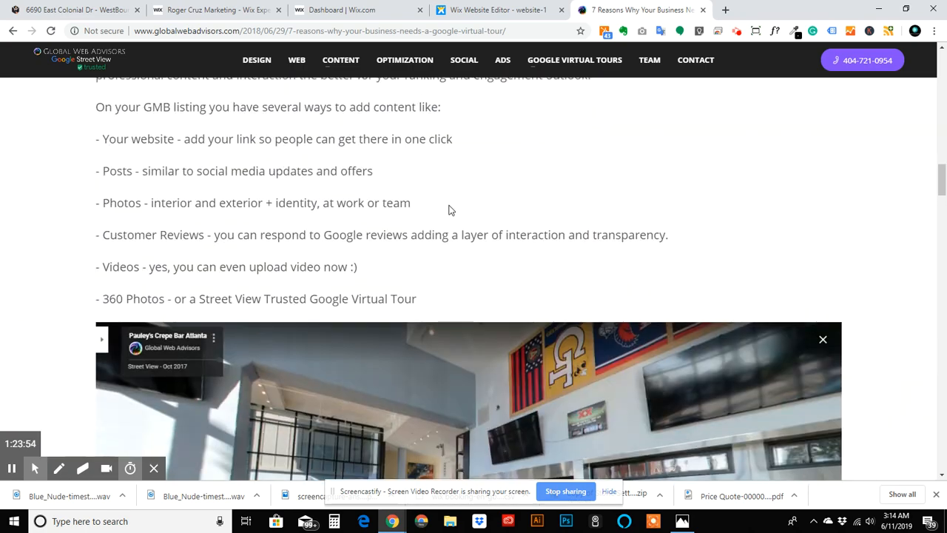
scroll(449, 211, up, 10)
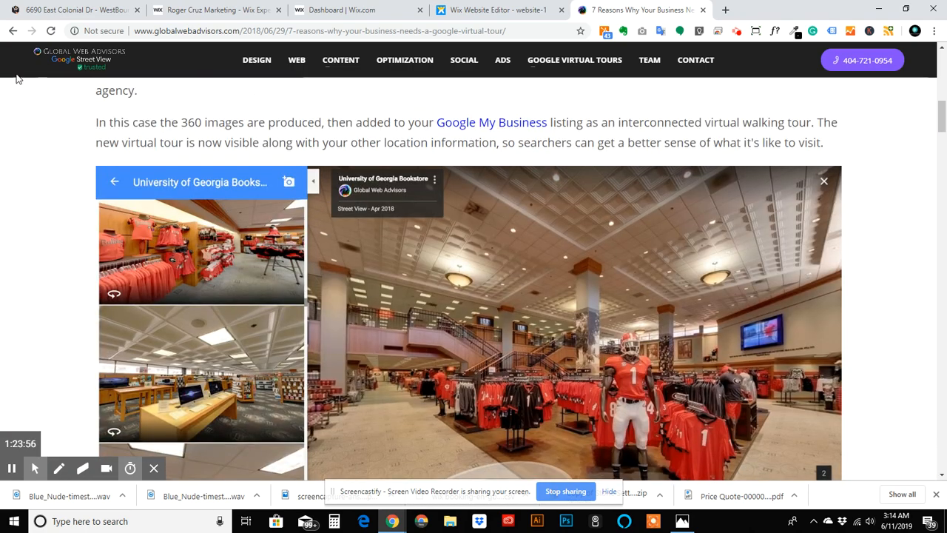
click(13, 30)
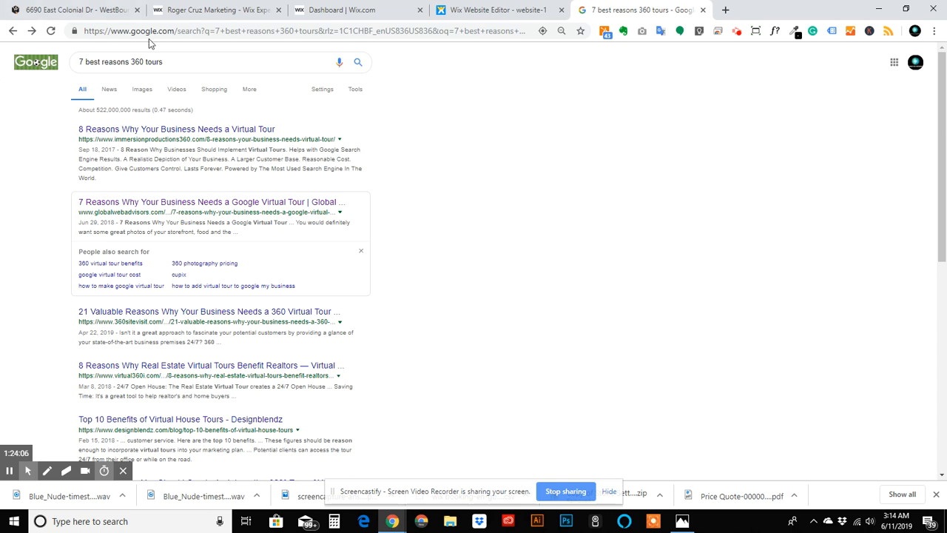
Switch to the Wix blog post draft and review its content down to the embedded 360 tour.
click(503, 10)
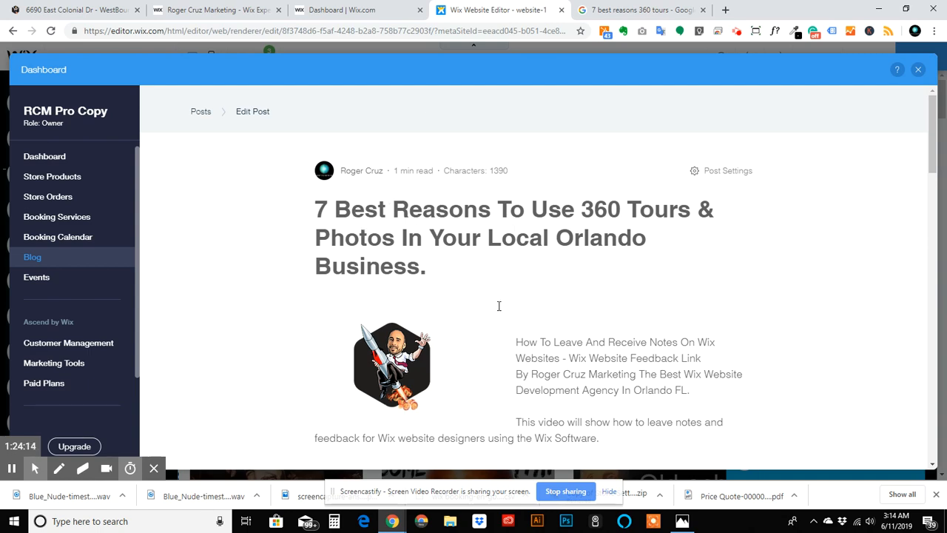
scroll(497, 308, down, 6)
scroll(495, 309, down, 10)
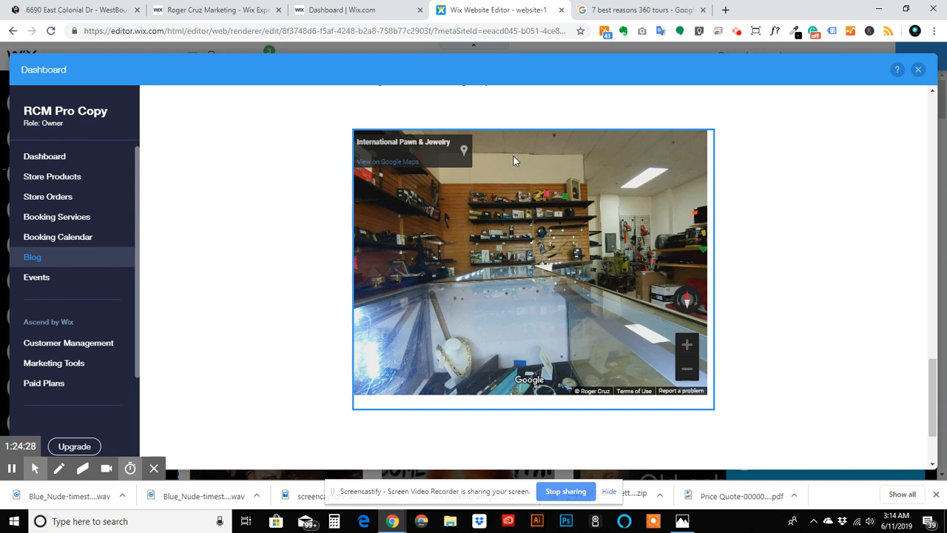
Open the "8 Reasons Why Your Business Needs a Virtual Tour" article from the Google results and skim it to the end.
click(602, 11)
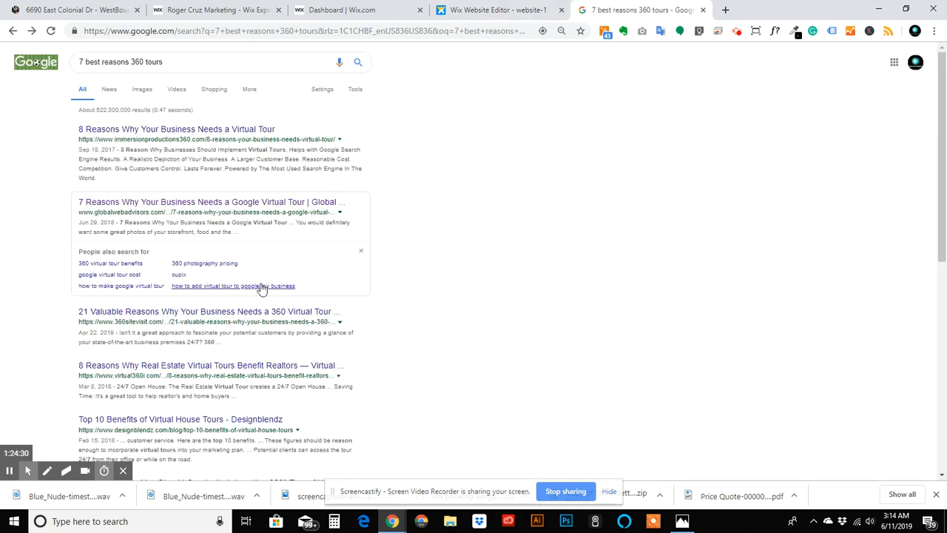
click(133, 131)
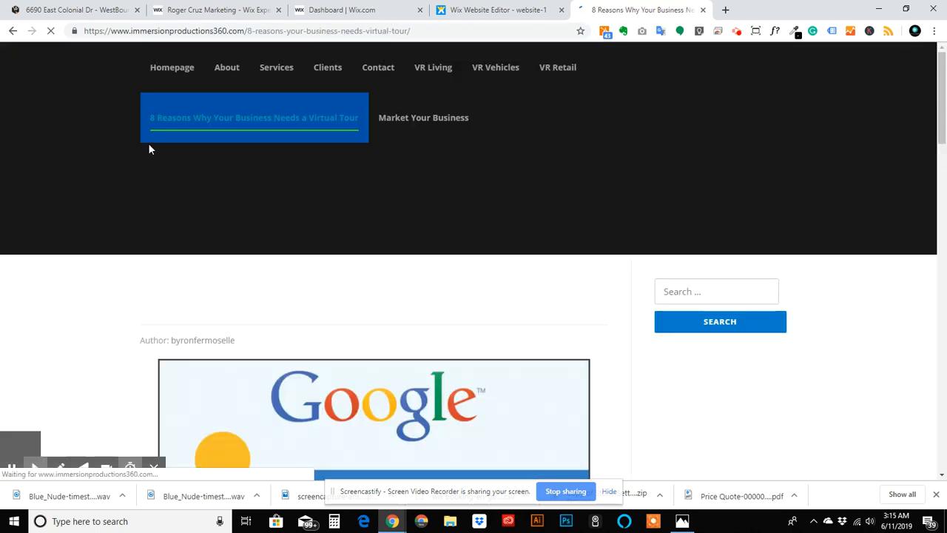
scroll(478, 279, down, 3)
scroll(275, 214, down, 3)
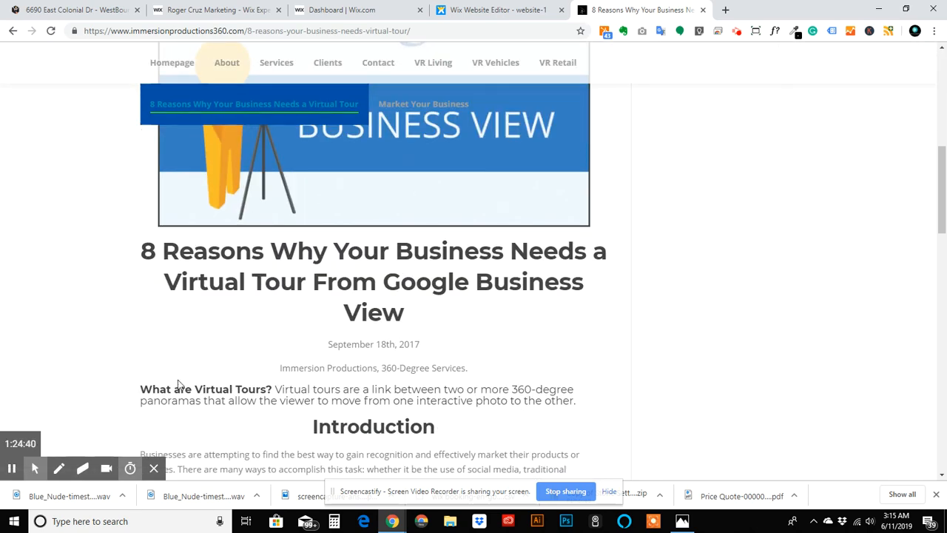
scroll(233, 288, down, 6)
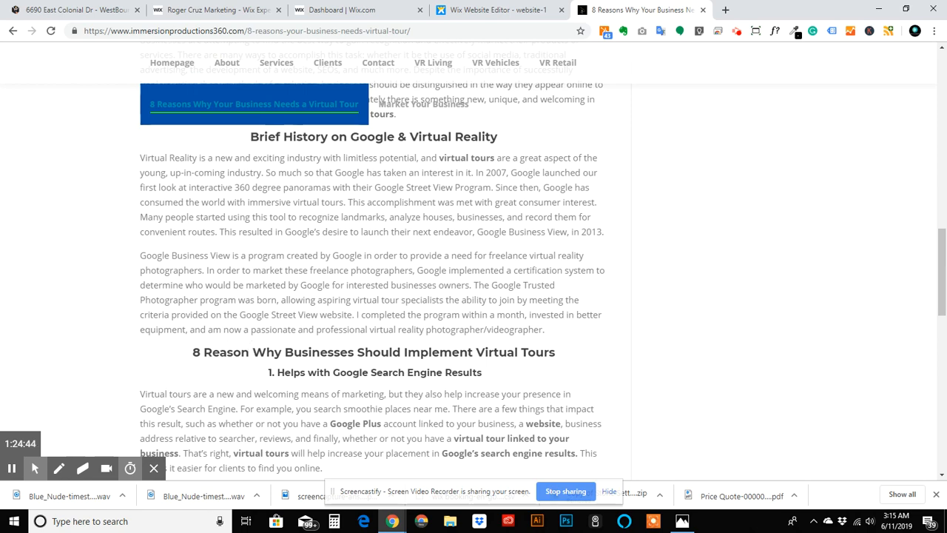
scroll(333, 429, down, 15)
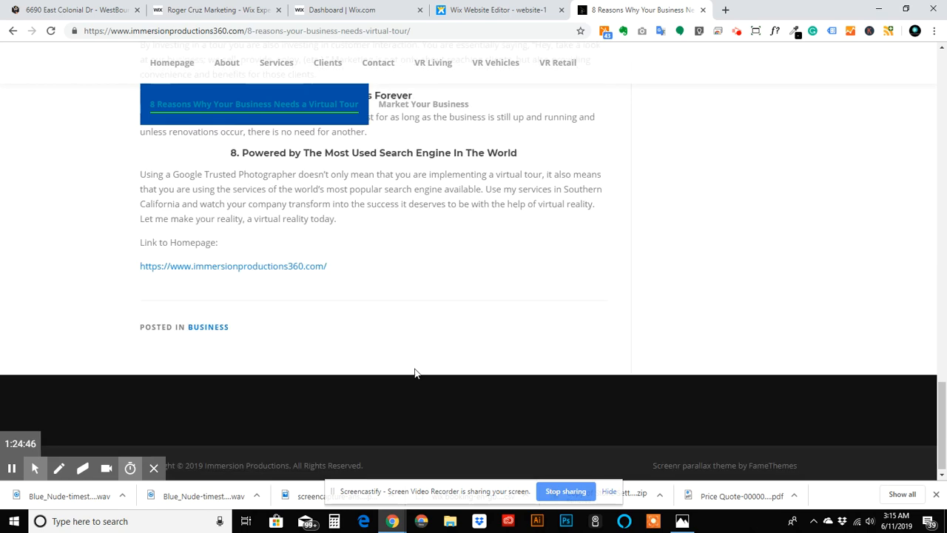
Examine the article's Business View image, title, introduction and section on the history of Google and virtual reality.
scroll(425, 238, up, 20)
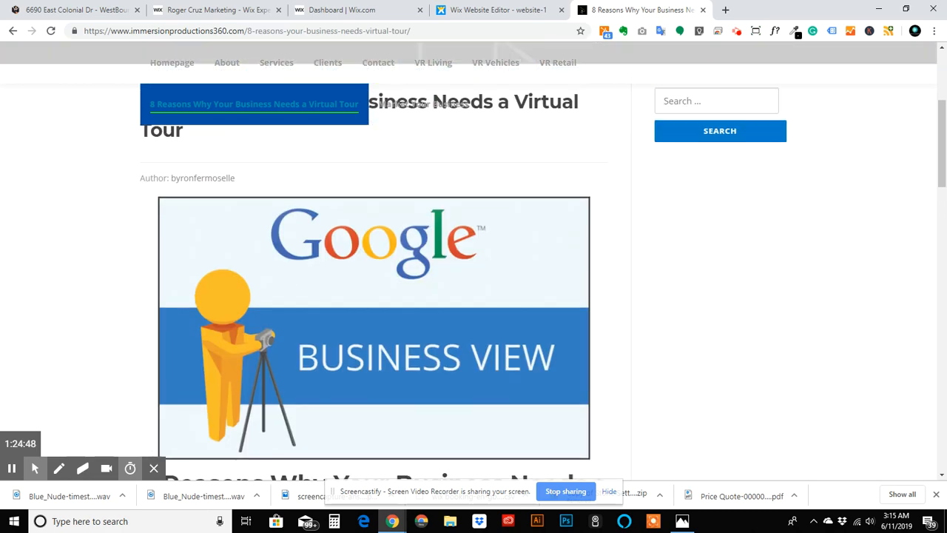
scroll(320, 398, down, 3)
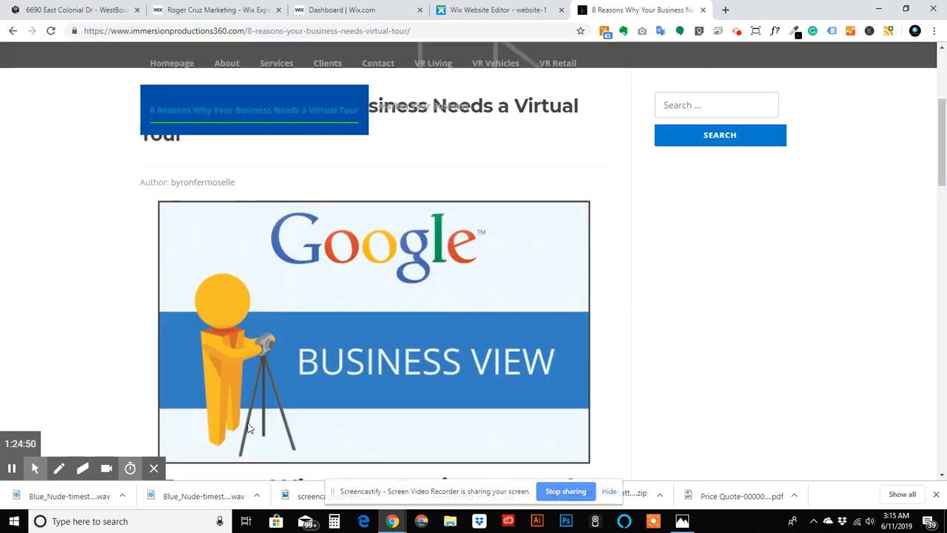
scroll(296, 333, down, 5)
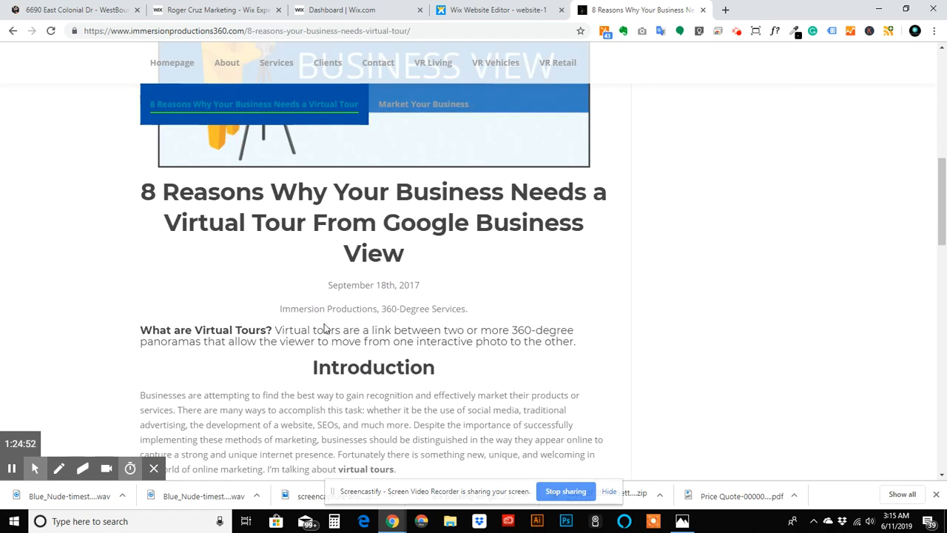
scroll(251, 385, down, 3)
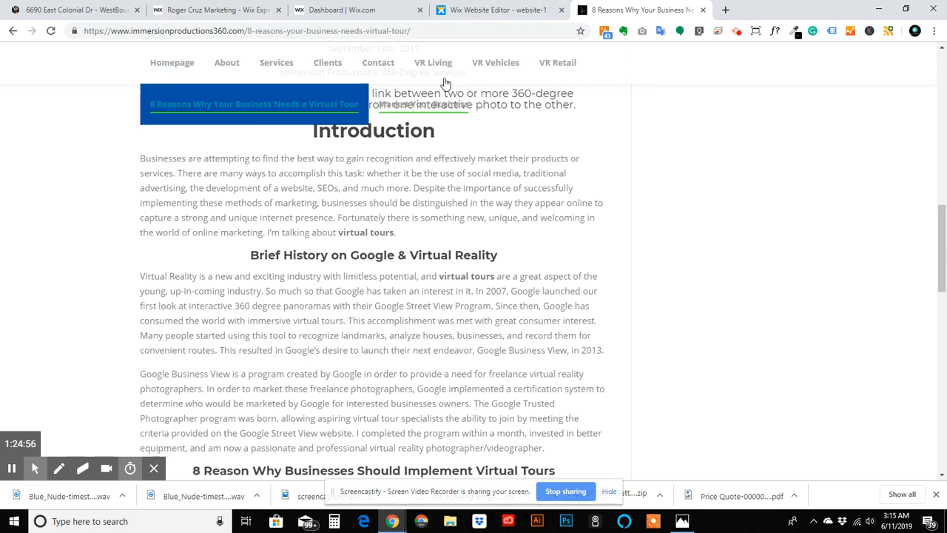
Close the article and review the Wix post draft from its embedded tour back up to the title.
click(703, 10)
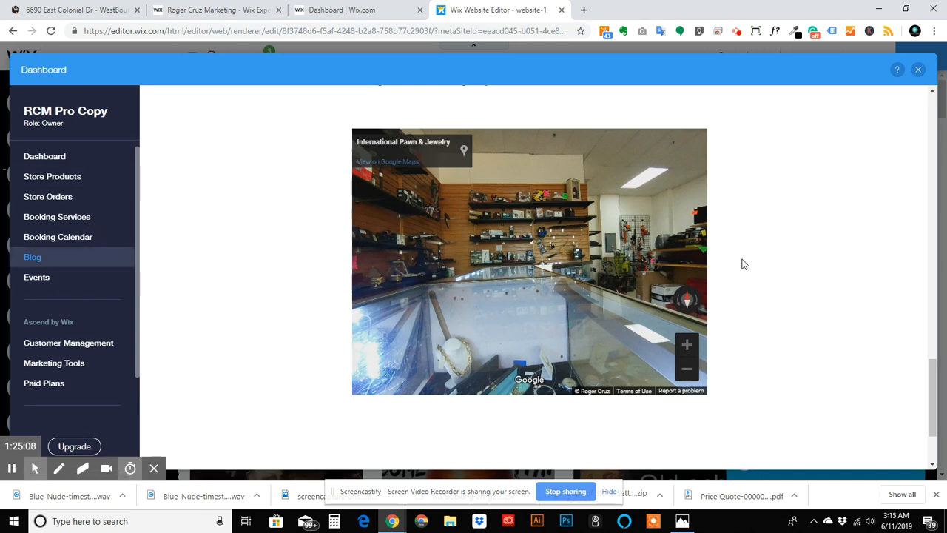
scroll(740, 259, up, 20)
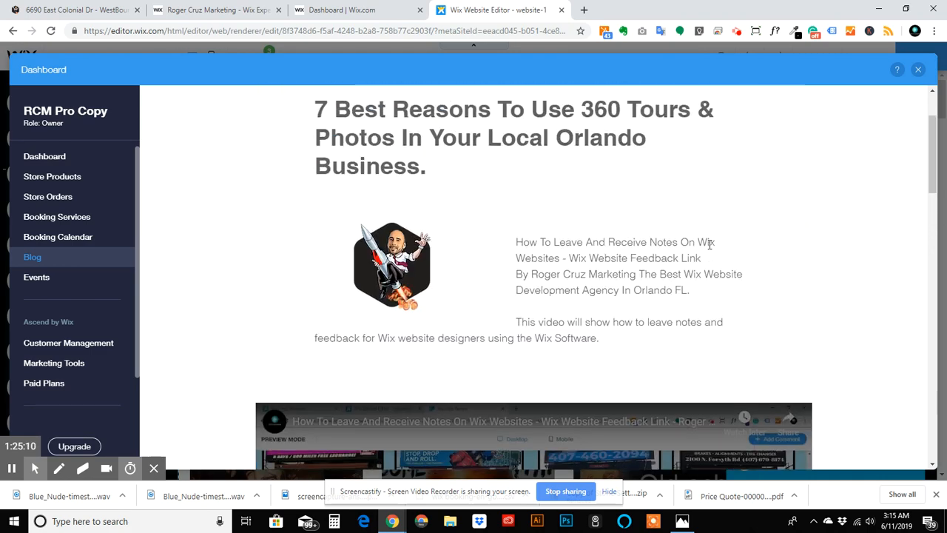
scroll(700, 232, up, 2)
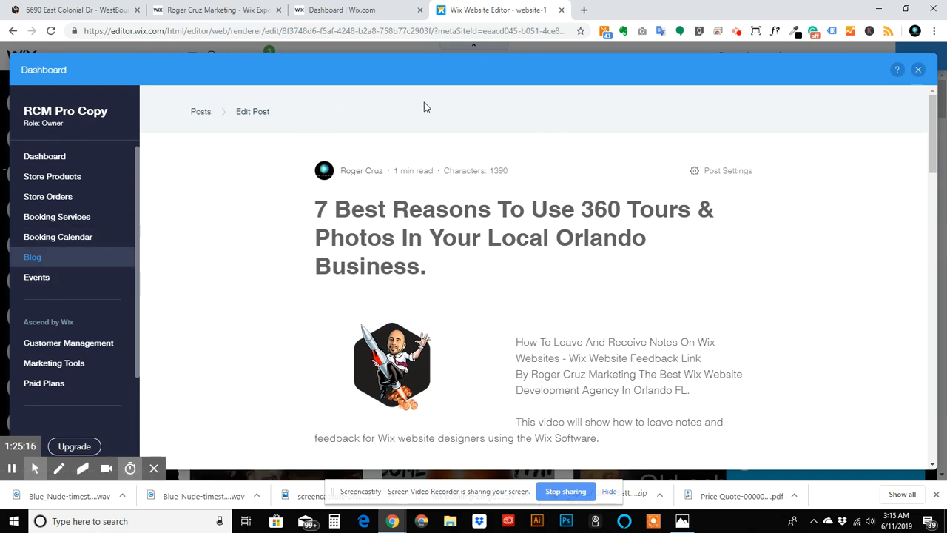
Close the blog dashboard and switch the website editor to the 360 View Tour Blog page.
click(917, 71)
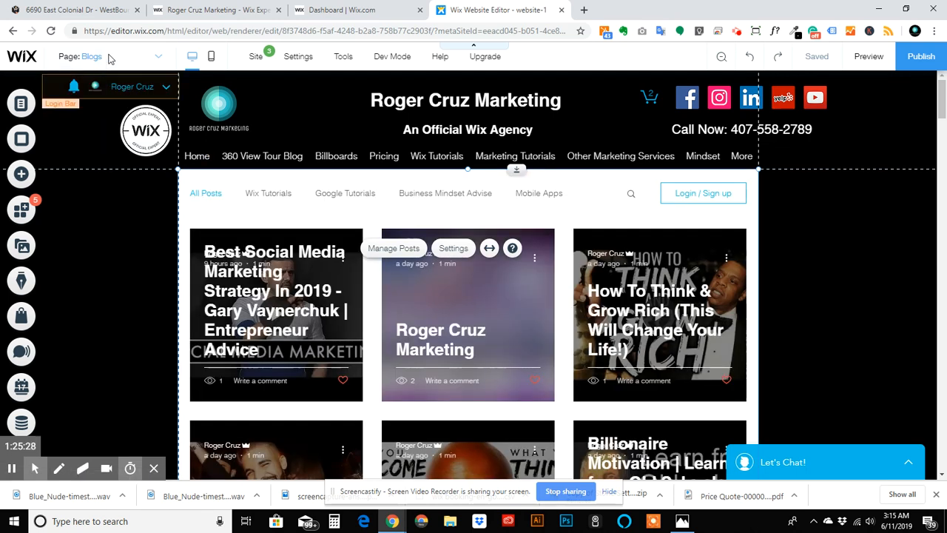
click(156, 59)
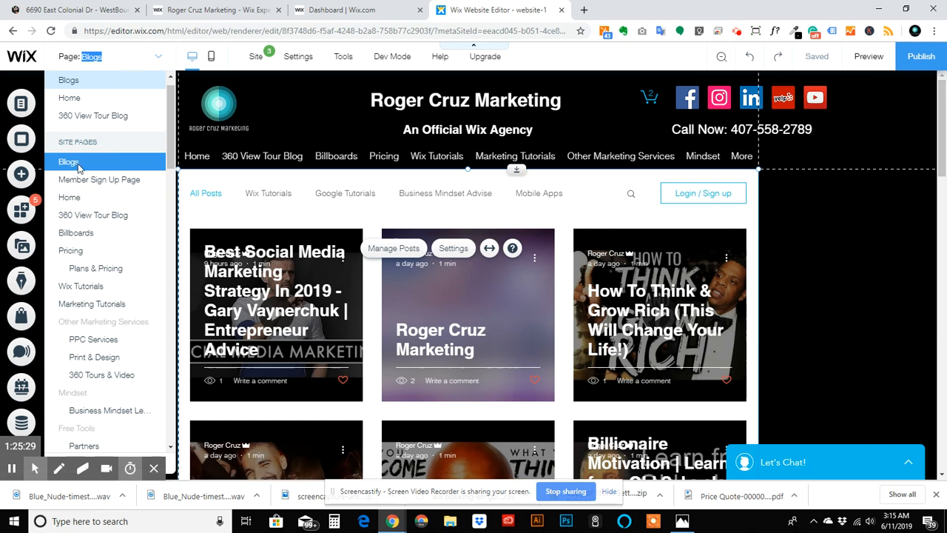
click(77, 216)
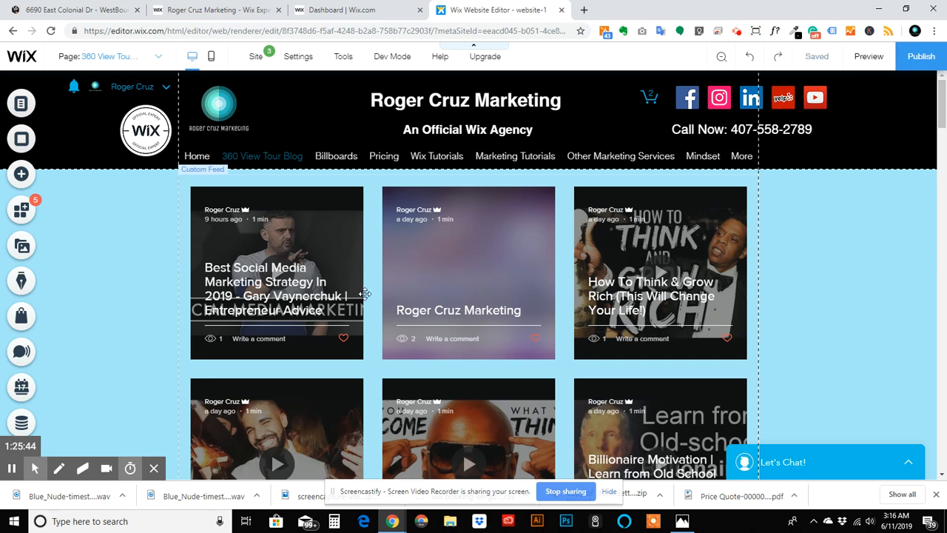
Set the page's custom blog feed to display the 360 Tour Blog category and close the feed settings.
click(314, 244)
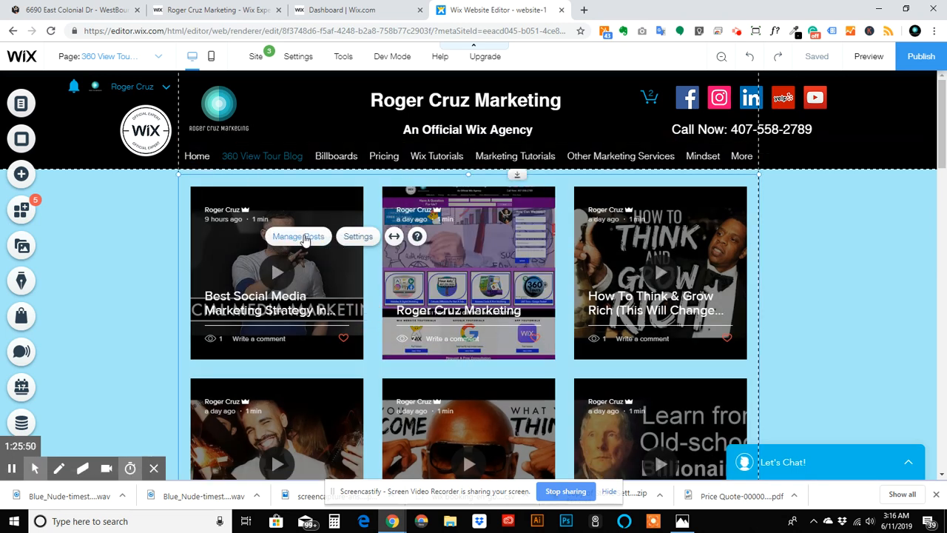
click(298, 236)
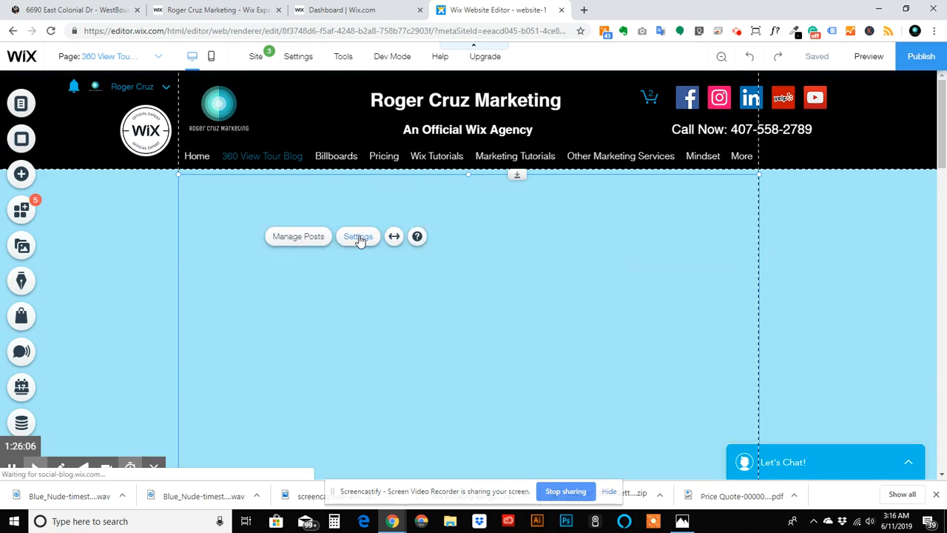
click(359, 237)
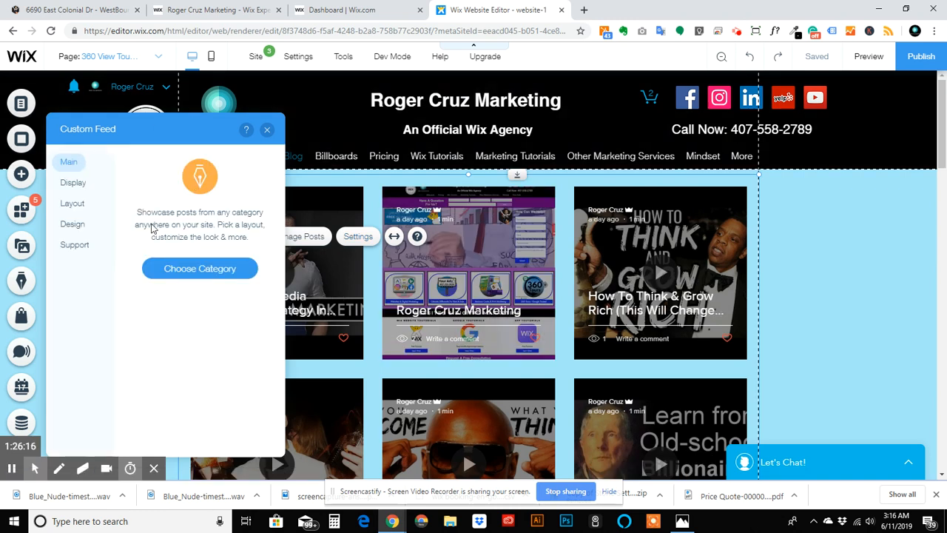
click(77, 185)
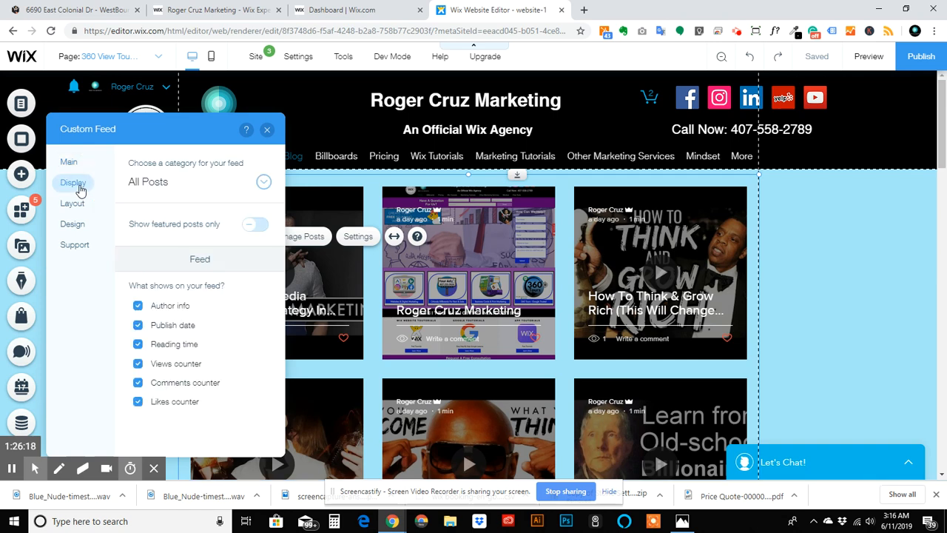
click(187, 185)
scroll(167, 229, down, 2)
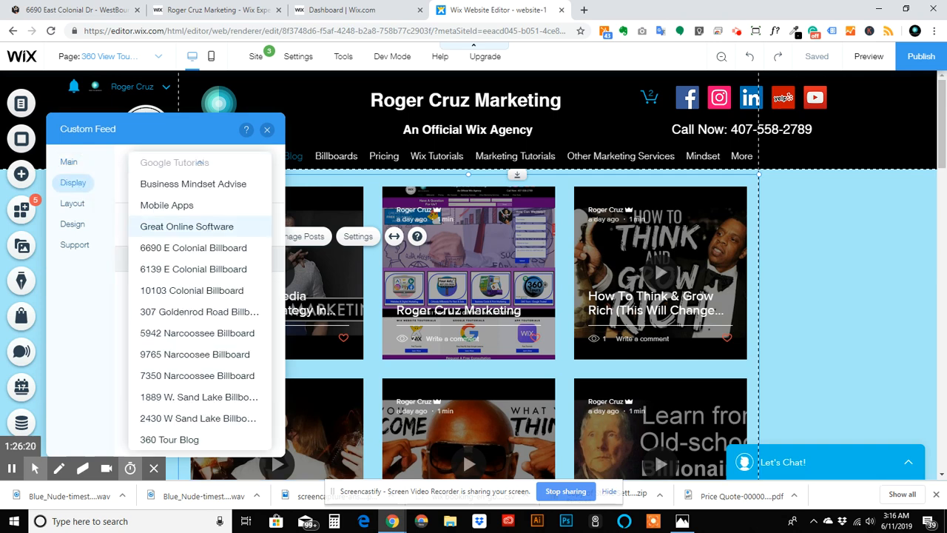
click(184, 444)
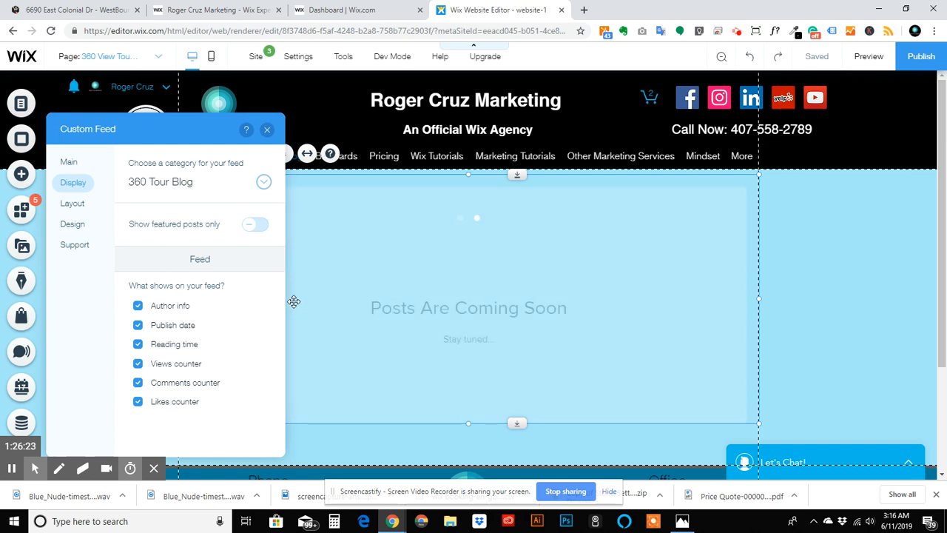
click(268, 132)
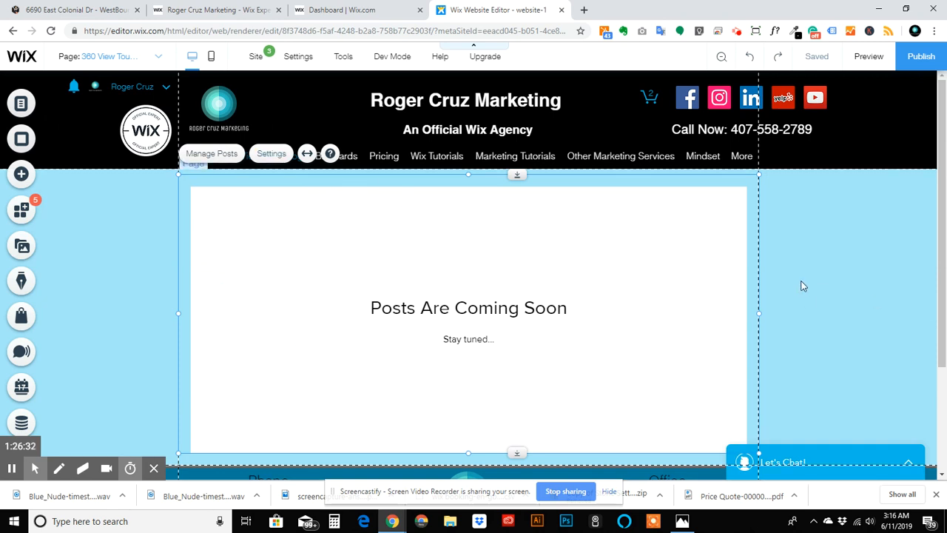
Extend the page height below the blog feed and add the yellow horizontal Subscribe contact form in the new space.
scroll(802, 286, down, 2)
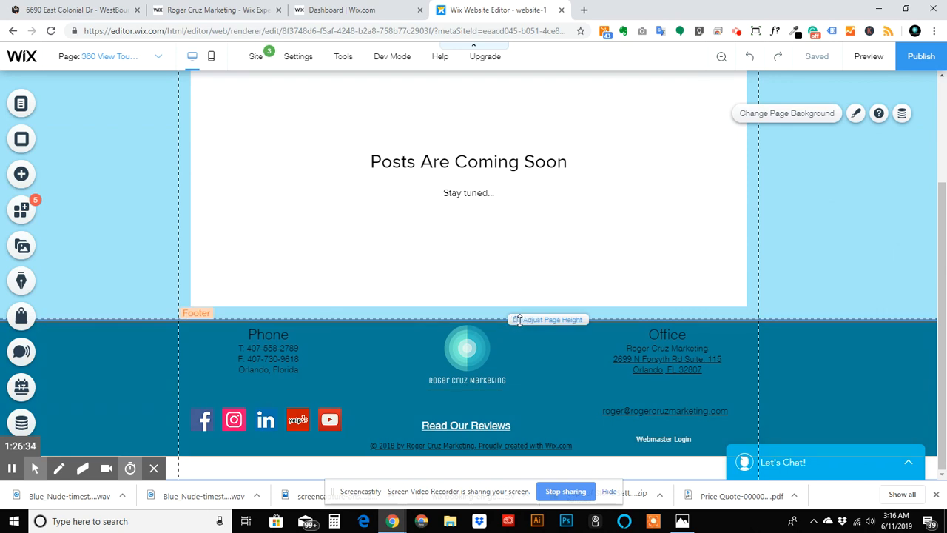
drag(518, 368, 517, 443)
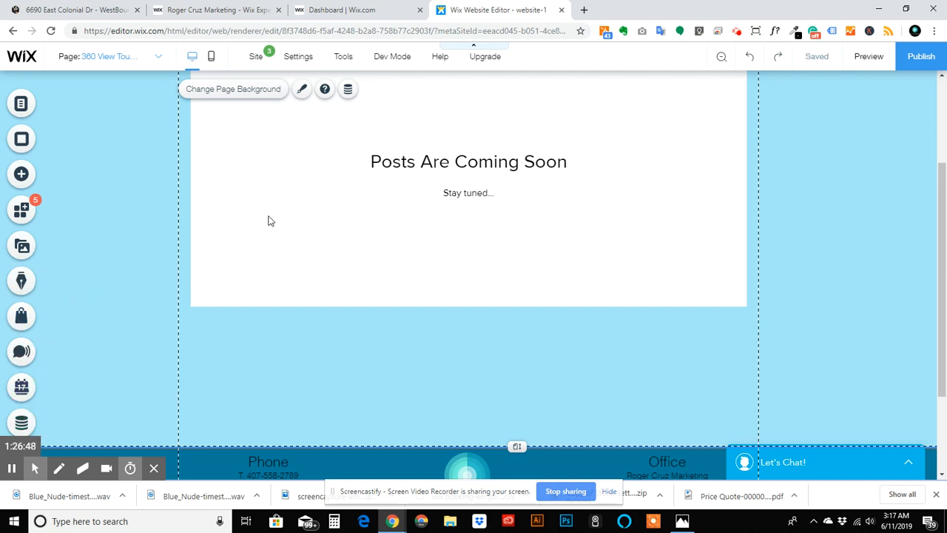
click(22, 178)
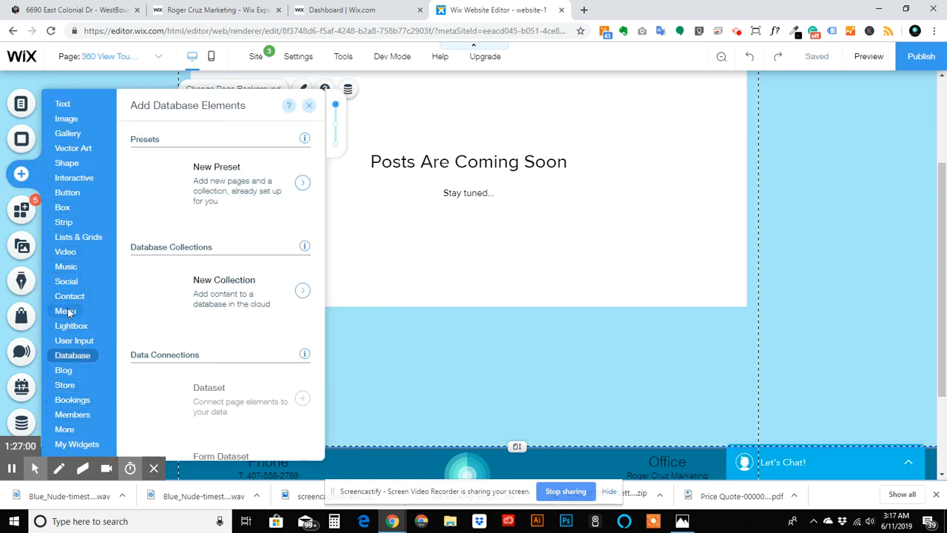
mouse_move(71, 299)
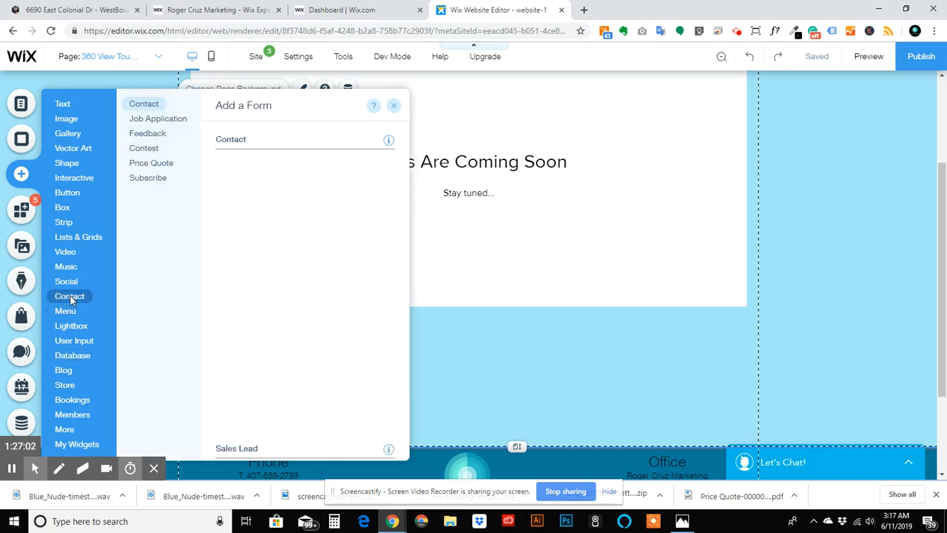
click(149, 179)
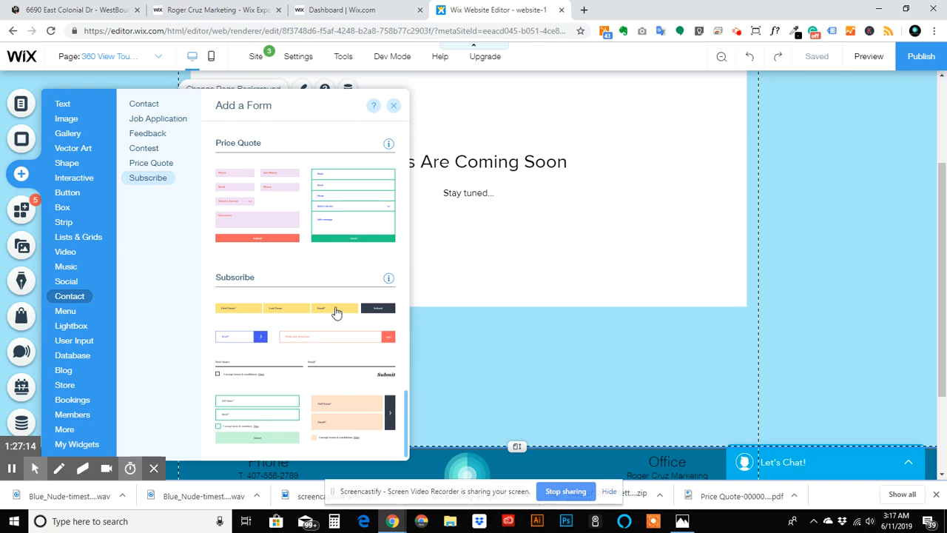
drag(259, 316, 485, 377)
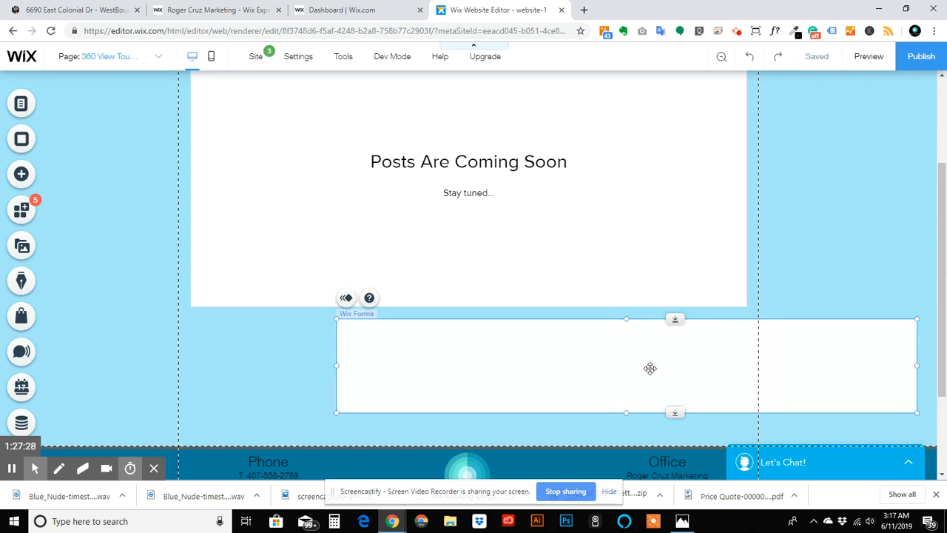
Position the subscribers form between the blog feed and footer, centered on the page at about x -2, y 718.
mouse_move(441, 365)
mouse_down()
mouse_move(363, 373)
mouse_move(414, 380)
mouse_move(441, 372)
mouse_up()
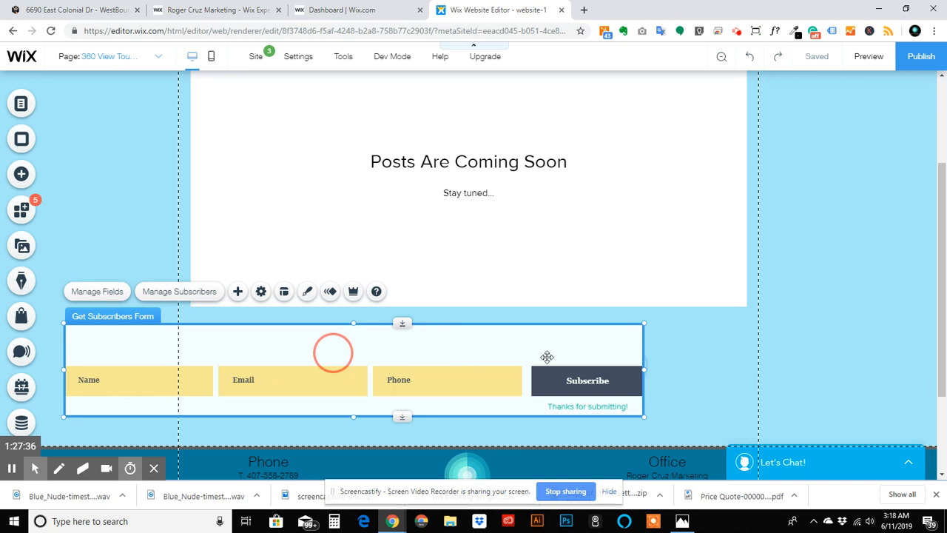
drag(437, 355, 248, 296)
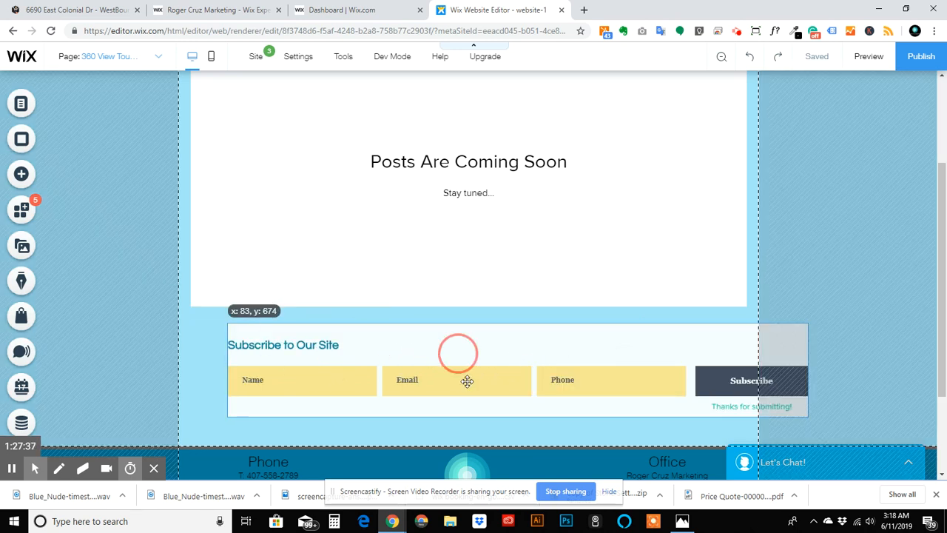
drag(337, 378, 451, 382)
drag(387, 366, 390, 366)
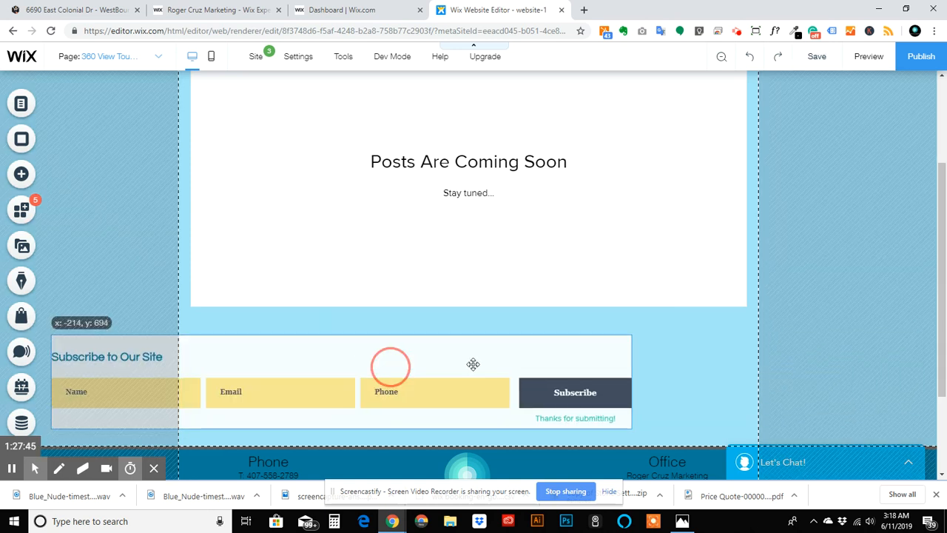
drag(473, 365, 529, 369)
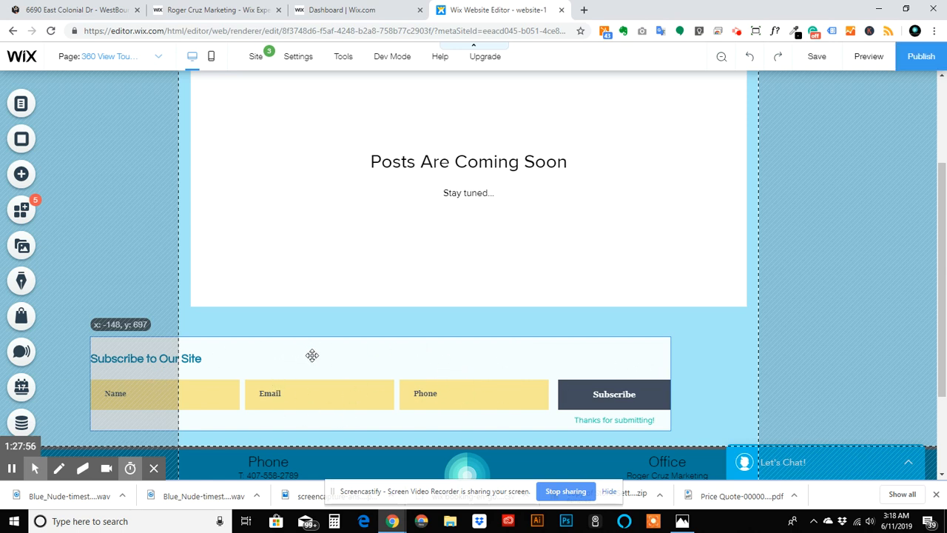
drag(324, 355, 353, 364)
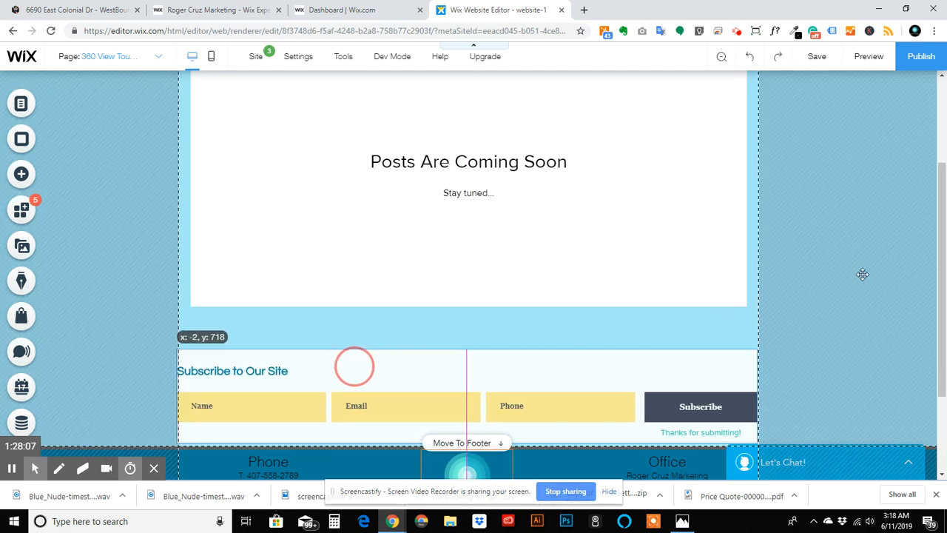
click(869, 268)
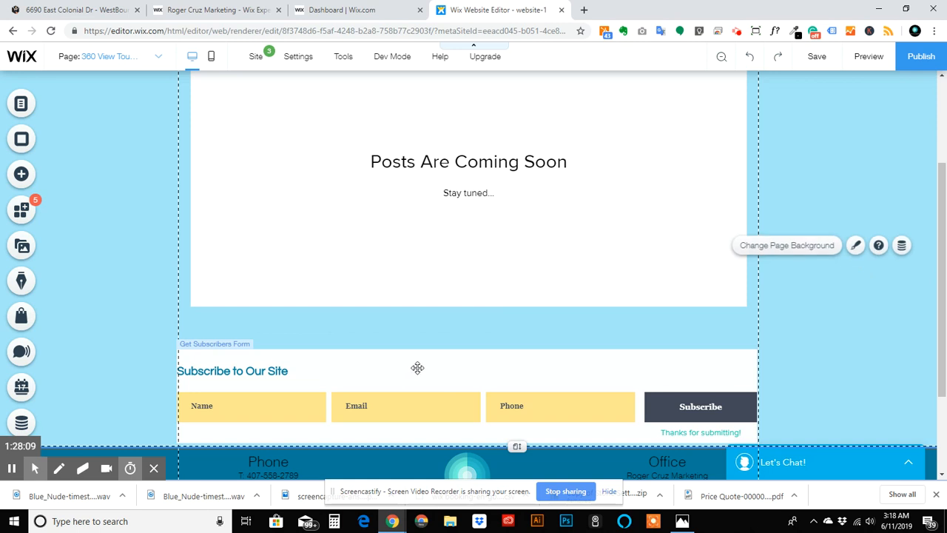
click(390, 412)
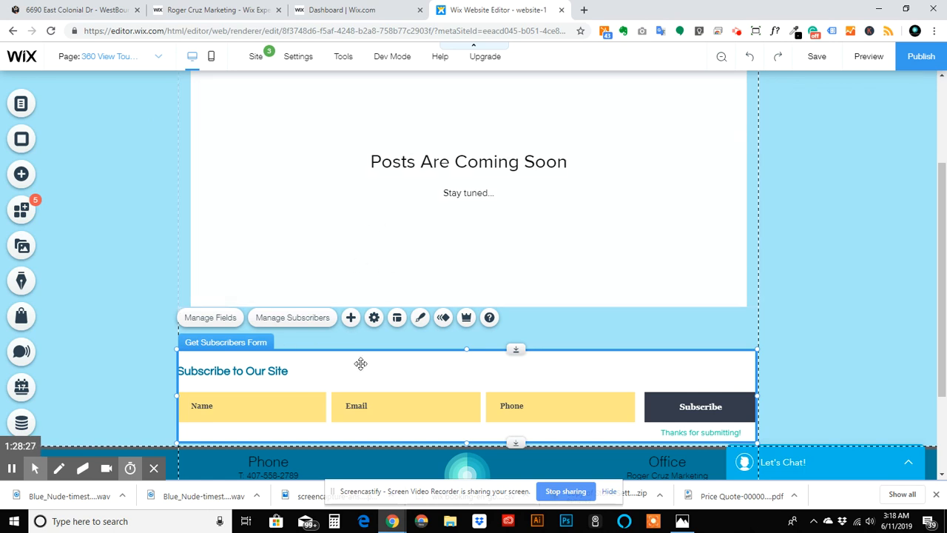
Publish the website's changes, close the website editor and return to the site dashboard.
scroll(326, 227, up, 2)
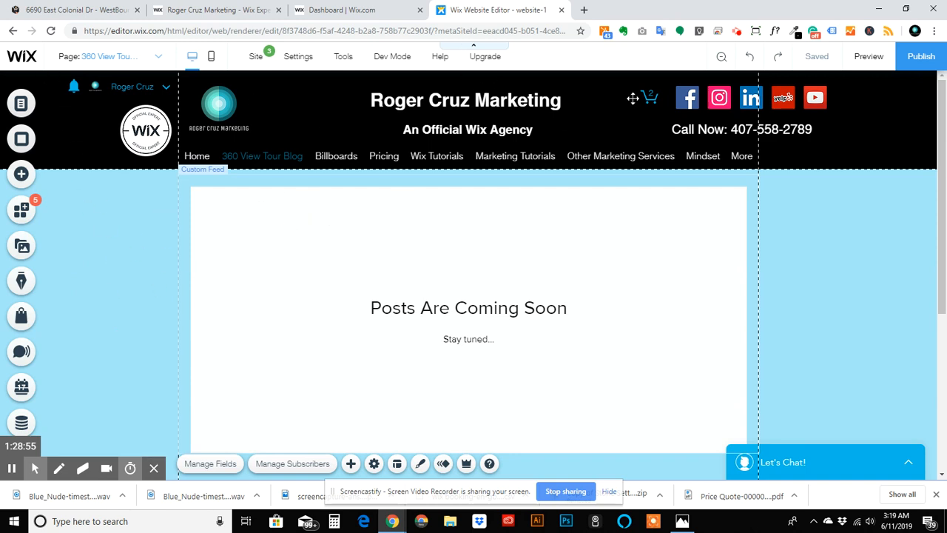
click(923, 61)
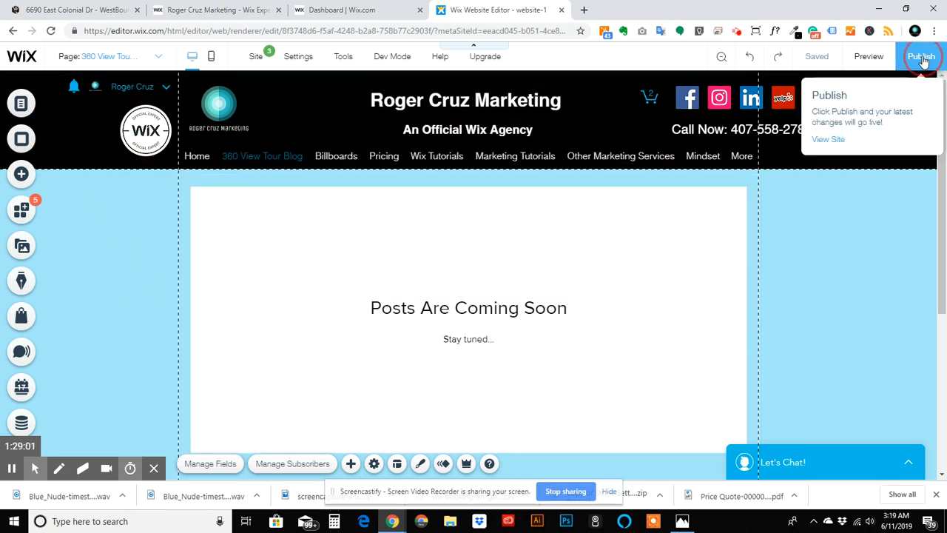
click(321, 15)
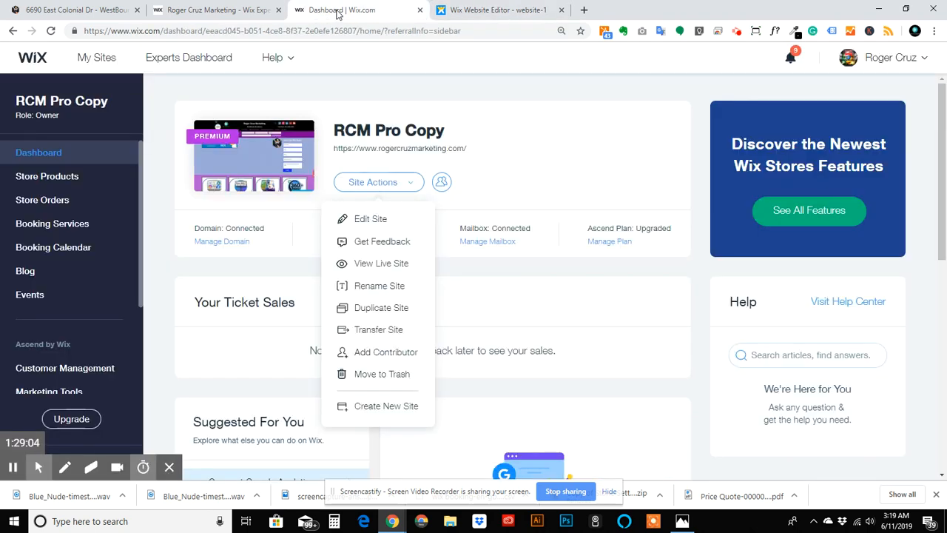
click(561, 10)
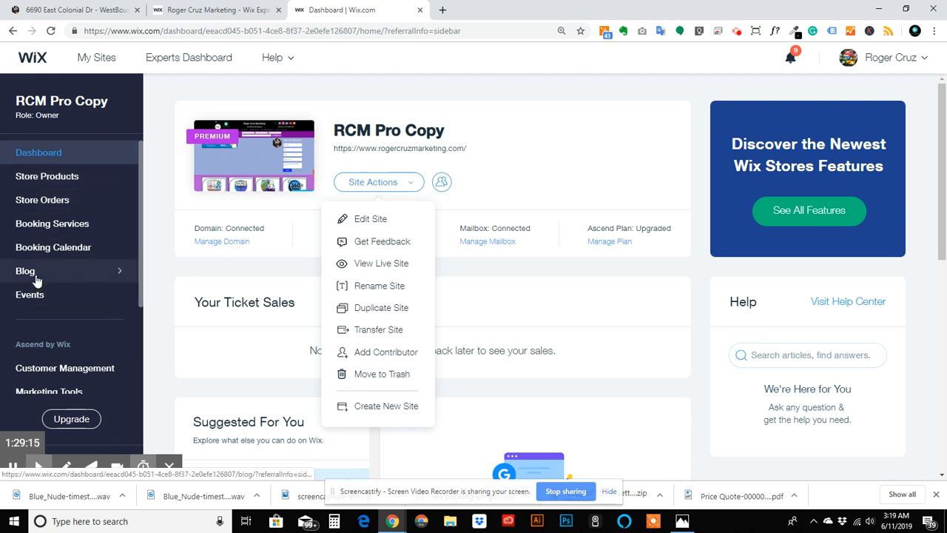
Open the blog section of the dashboard and look through the list of published posts.
click(56, 273)
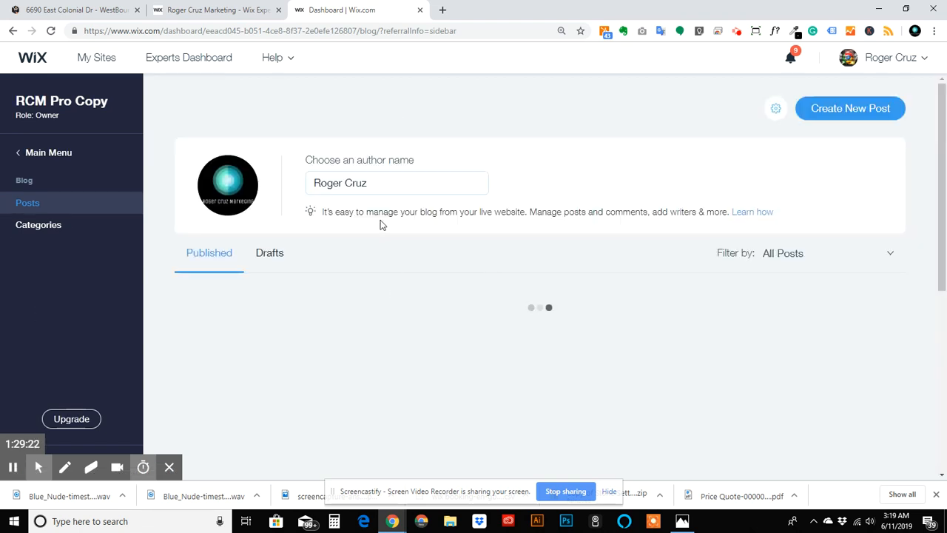
scroll(465, 262, down, 13)
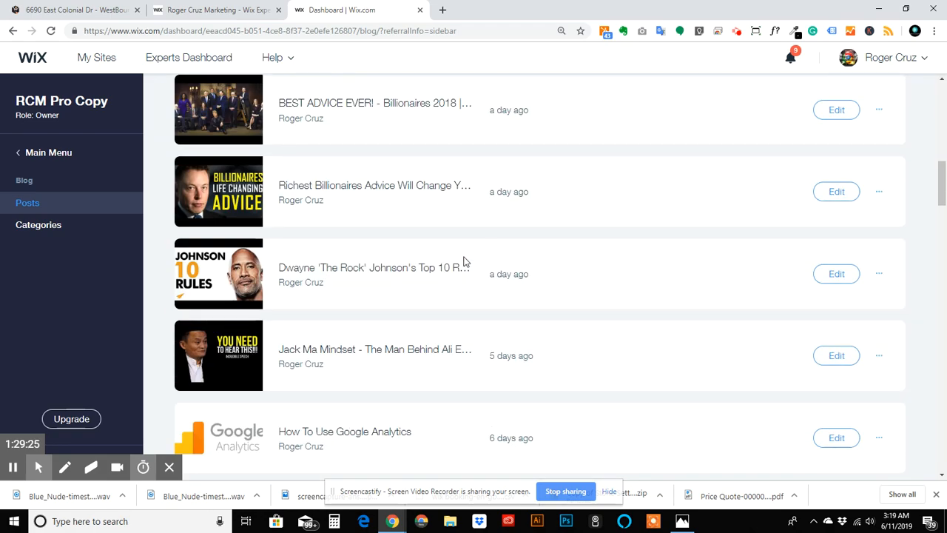
scroll(465, 262, up, 13)
scroll(540, 276, down, 15)
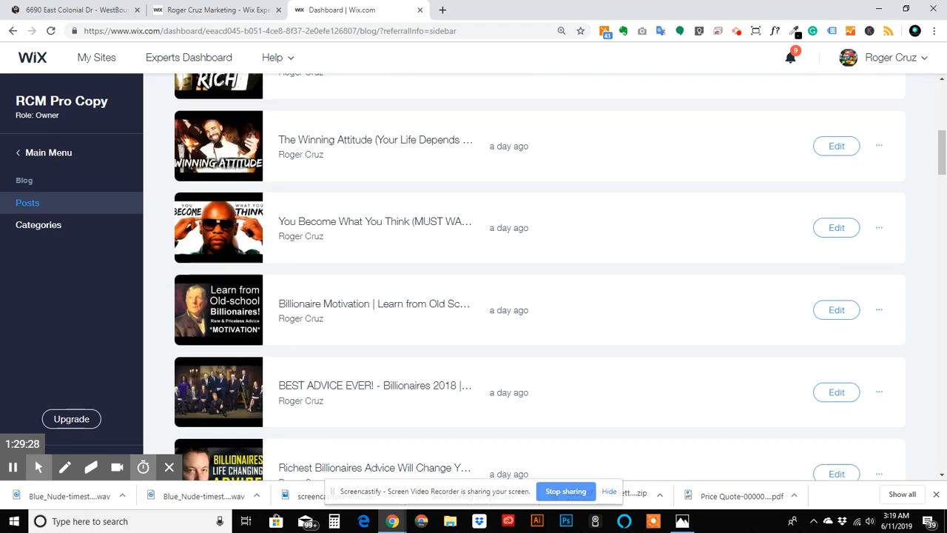
scroll(540, 277, down, 5)
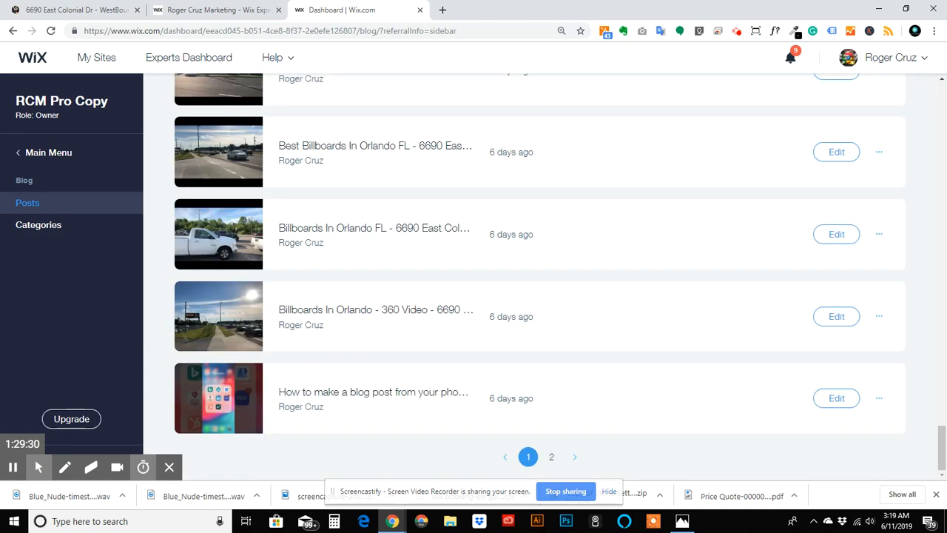
scroll(541, 277, up, 20)
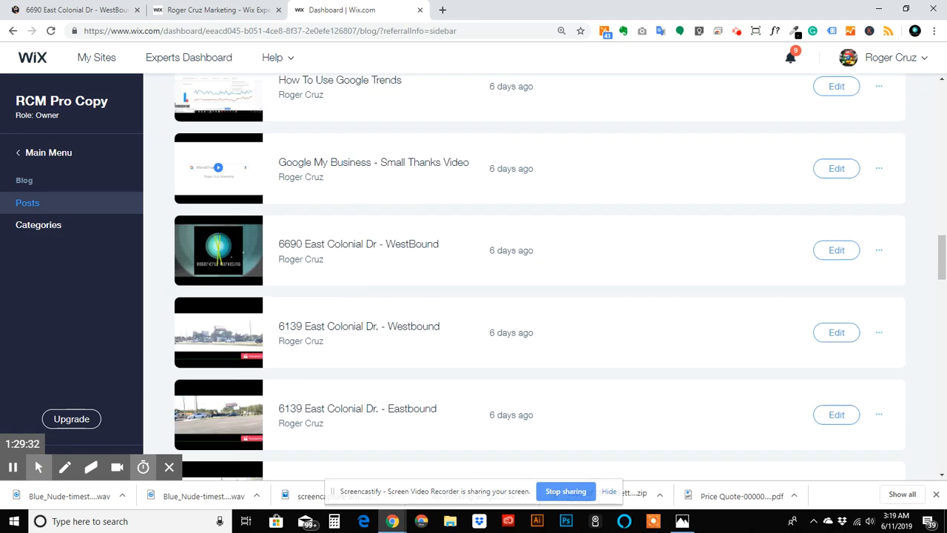
scroll(429, 225, up, 8)
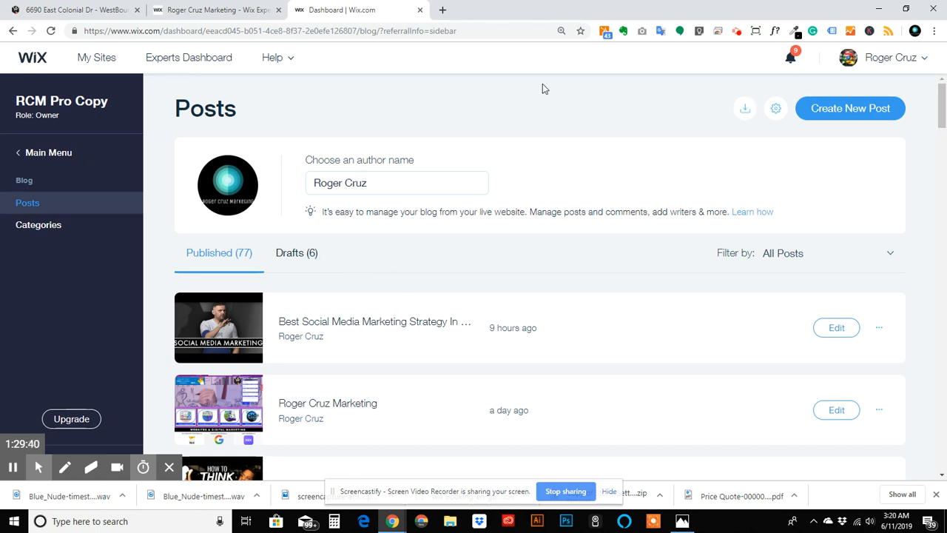
Look through the blog's categories and return to the posts list.
click(61, 225)
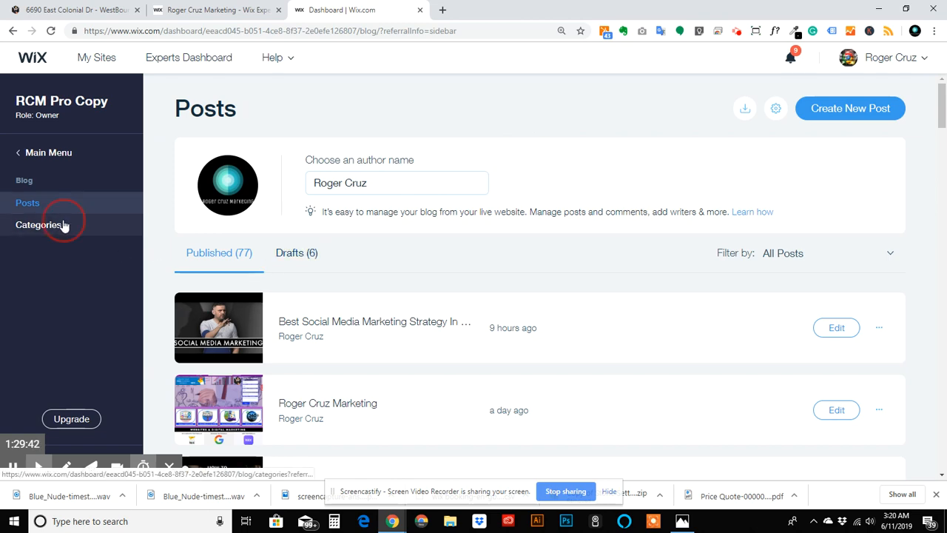
scroll(658, 303, down, 7)
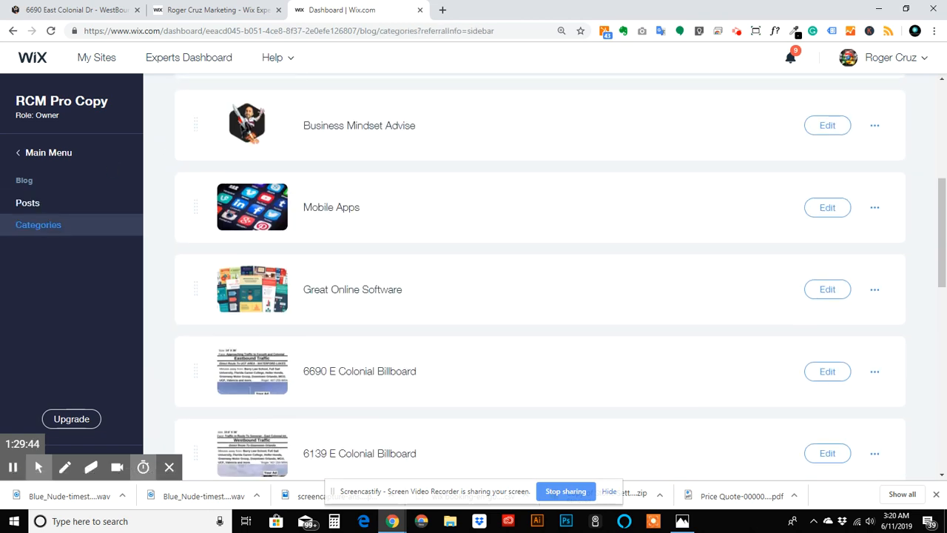
scroll(657, 300, up, 7)
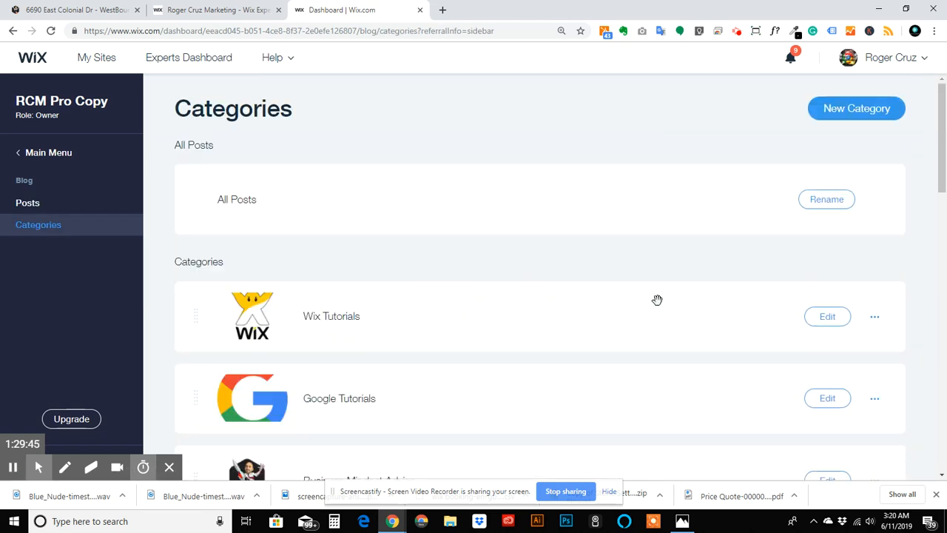
click(42, 207)
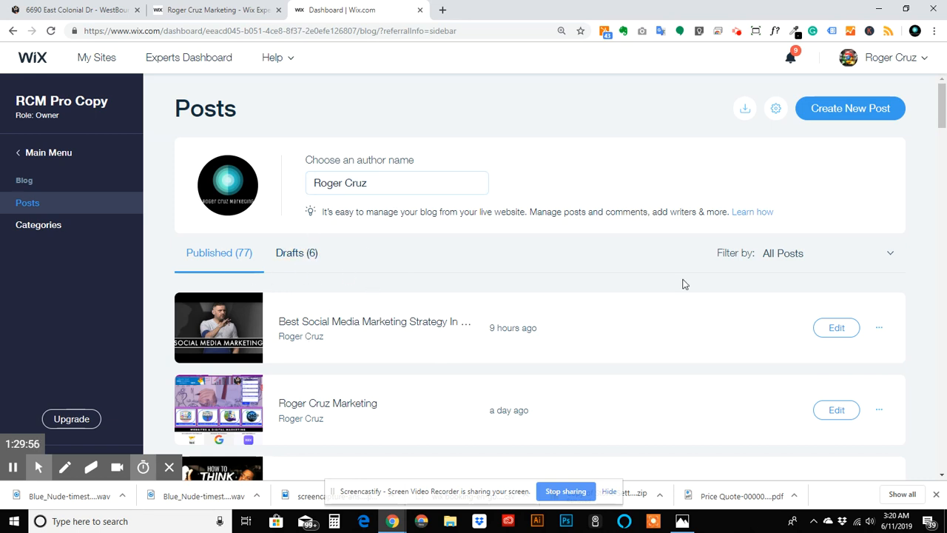
Filter the posts list by Posts by Others and switch the filter to My Posts.
click(821, 256)
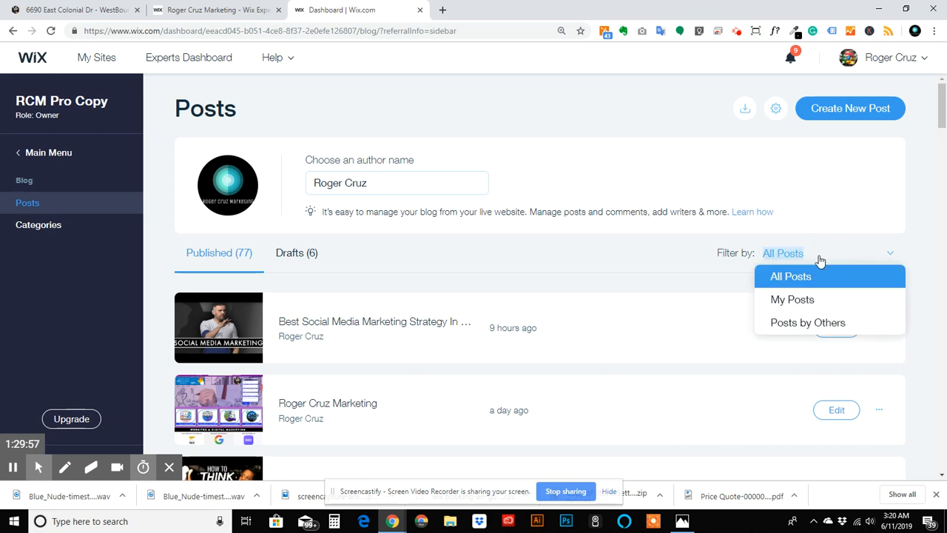
click(782, 330)
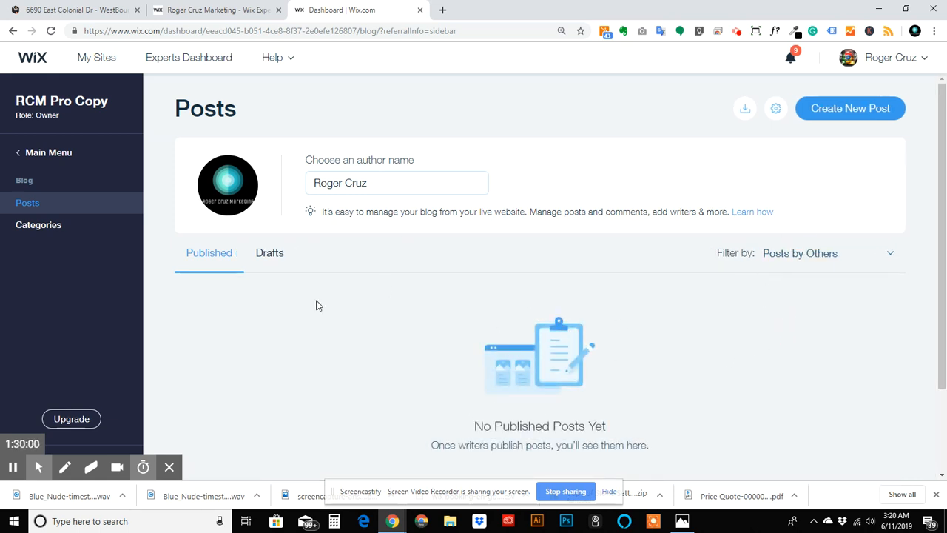
click(821, 259)
click(778, 300)
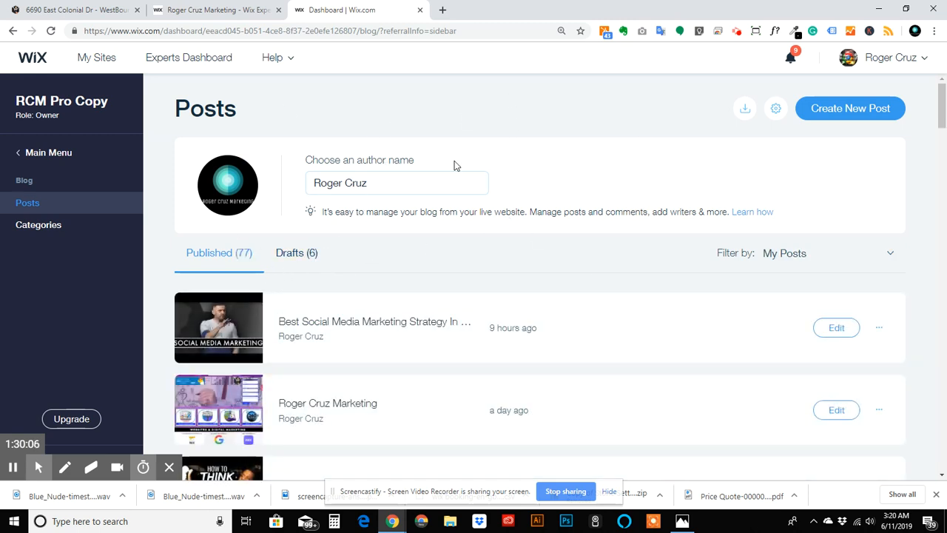
Show the blog's draft posts and look through the list for the 360 tours article.
click(293, 254)
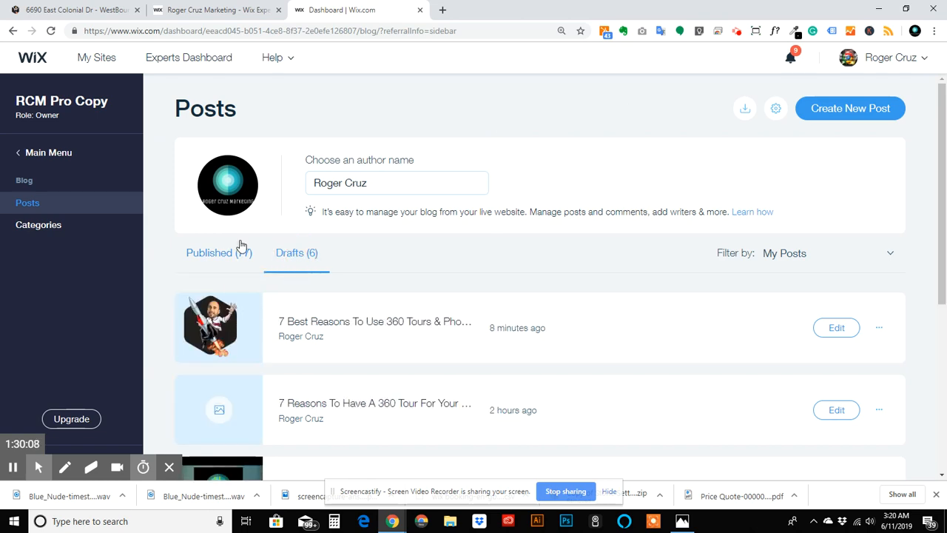
scroll(311, 277, down, 1)
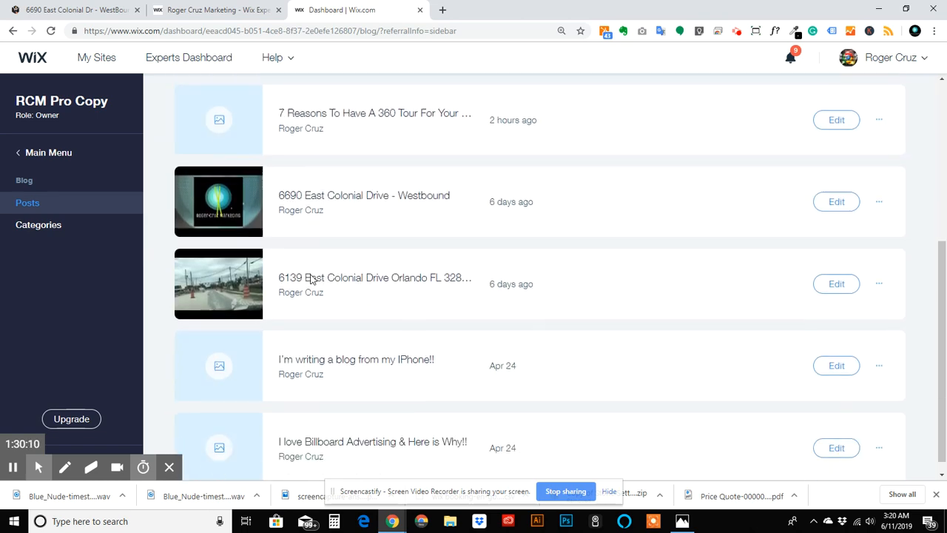
scroll(310, 277, up, 4)
scroll(311, 276, down, 4)
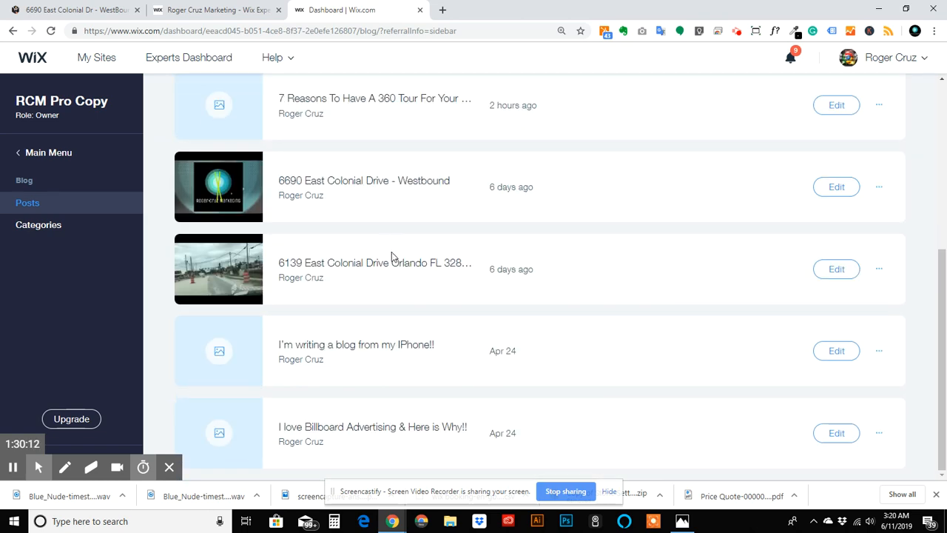
scroll(392, 258, up, 5)
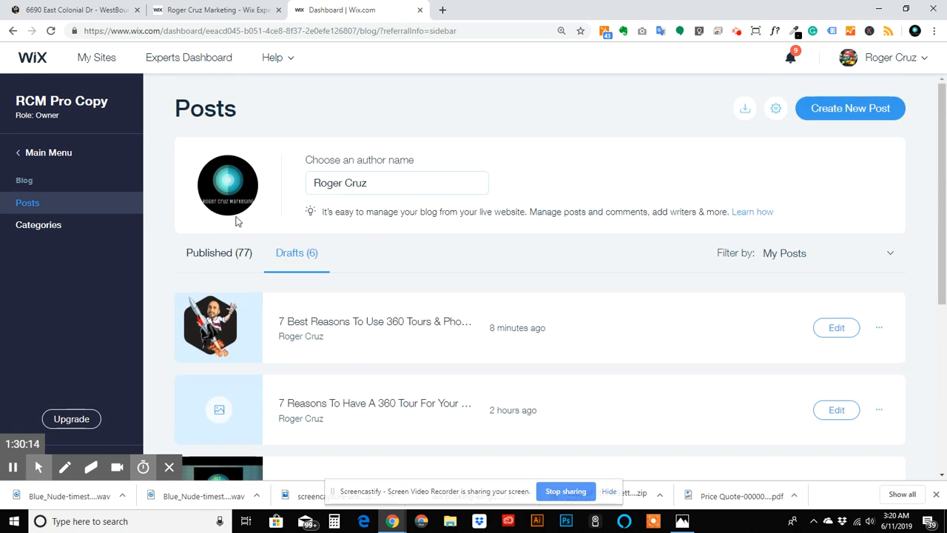
mouse_move(234, 210)
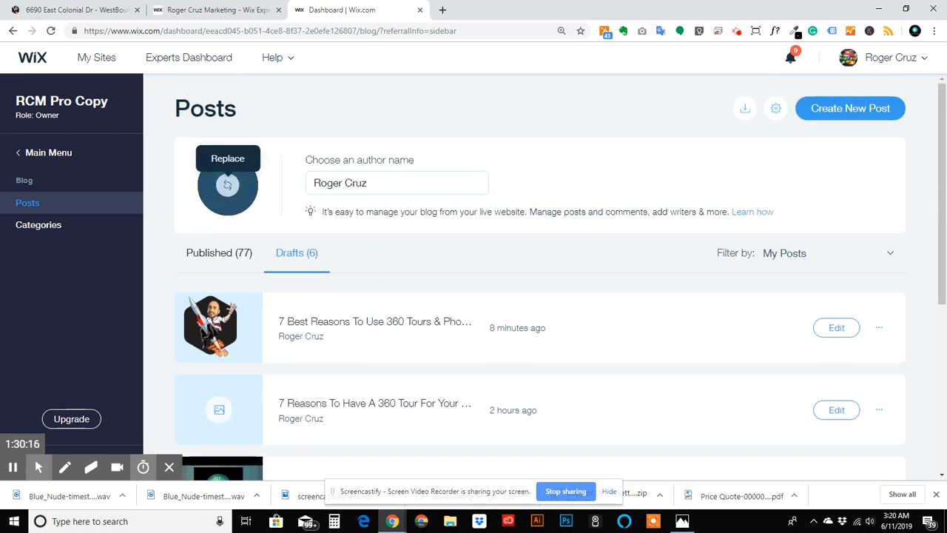